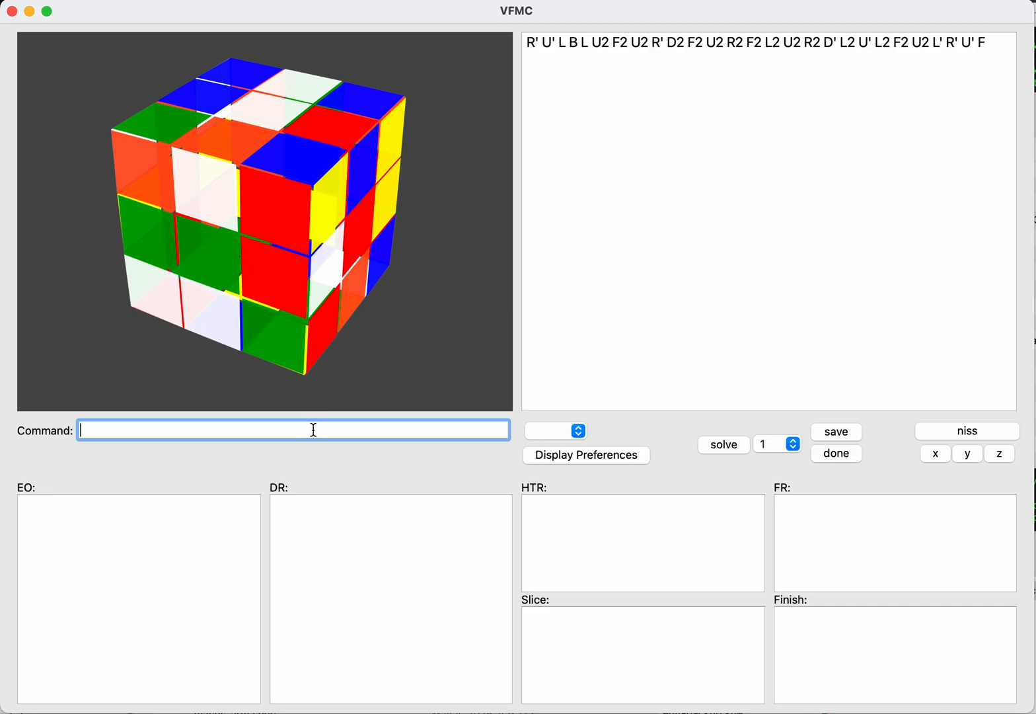
pyautogui.write('scramble("r uf ")')
# Step: Set the cube to the custom scramble "r uf" with the scramble command
pyautogui.press('Return')
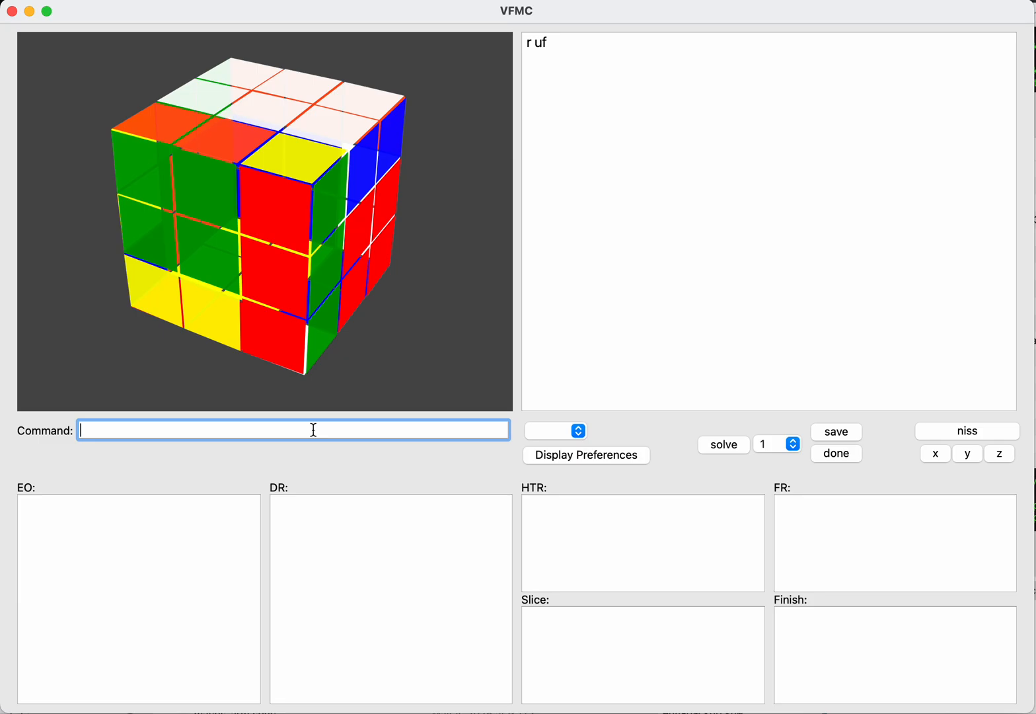
pyautogui.write('scramble')
# Step: Generate a new random scramble for the cube
pyautogui.press('Return')
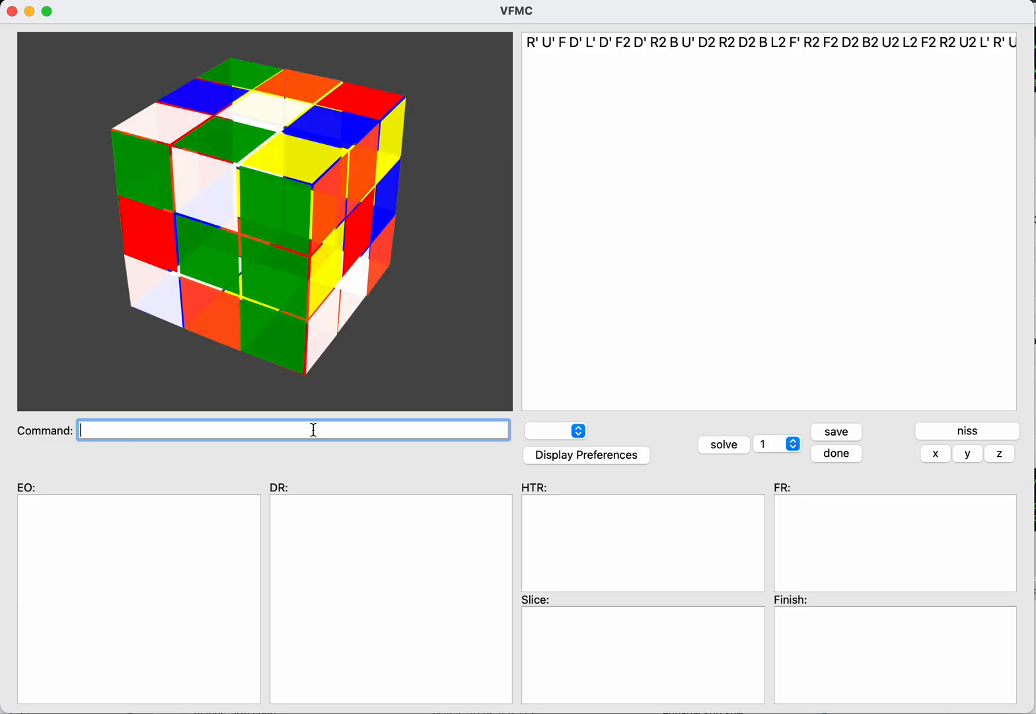
# Step: Change the cube's orange face colour to the Cantaloupe pencil colour and save the display preferences
pyautogui.click(631, 455)
pyautogui.click(228, 197)
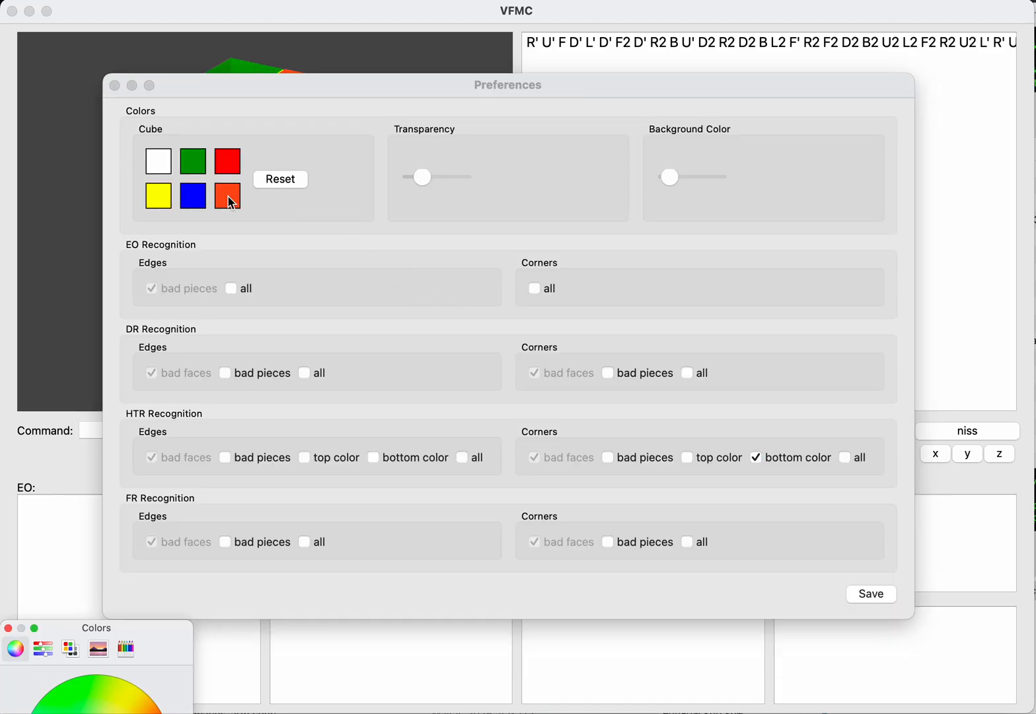
pyautogui.moveTo(90, 634); pyautogui.dragTo(690, 328)
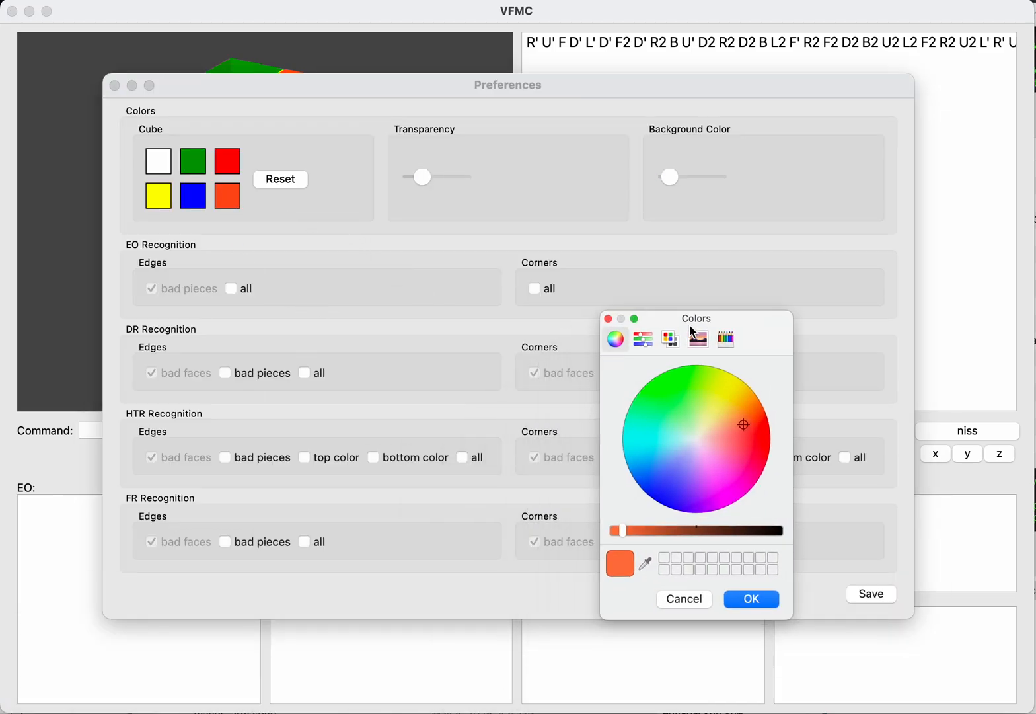
pyautogui.click(724, 339)
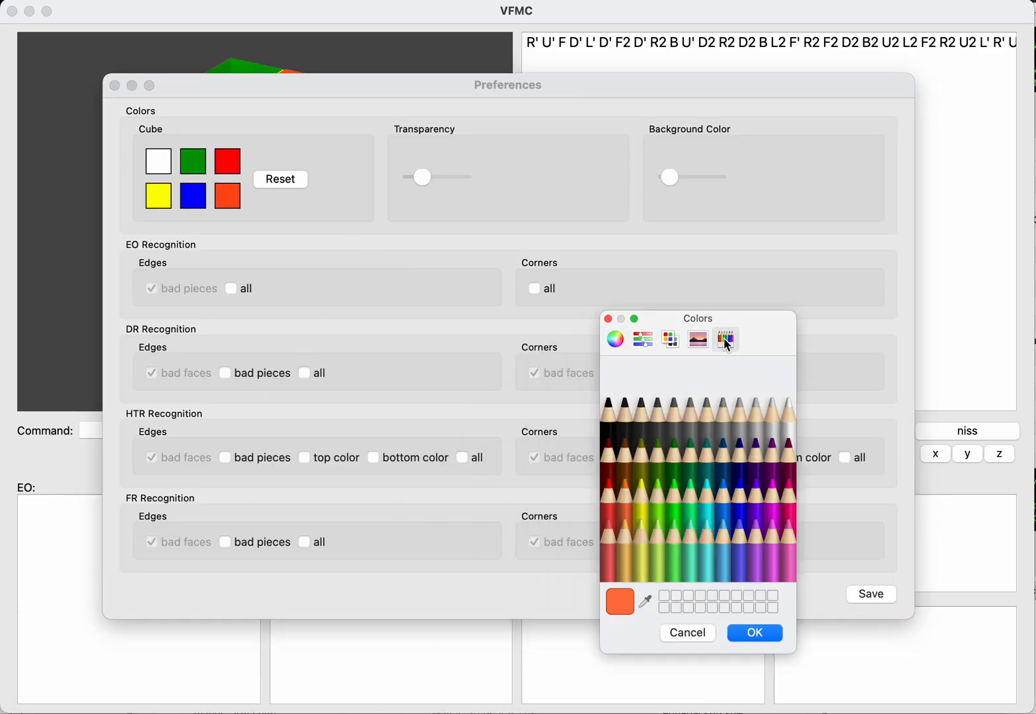
pyautogui.click(626, 534)
pyautogui.click(741, 631)
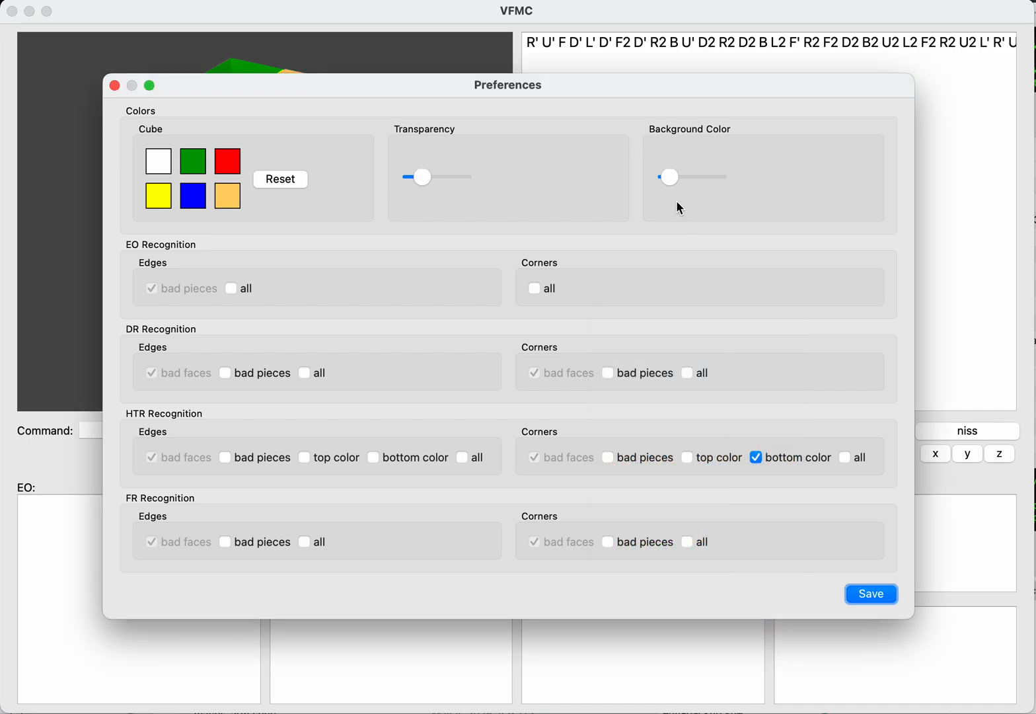
pyautogui.click(867, 595)
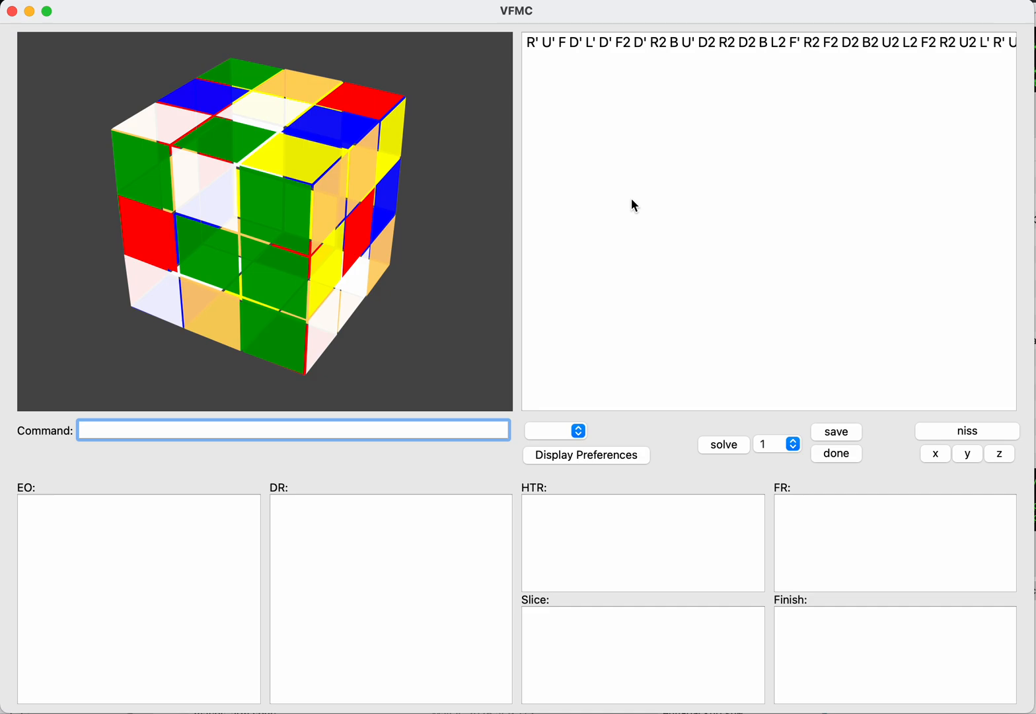
# Step: Switch the solving step to eofb, then enter the solution F L2 R' B and save it as an EO
pyautogui.write('eofb')
pyautogui.press('Return')
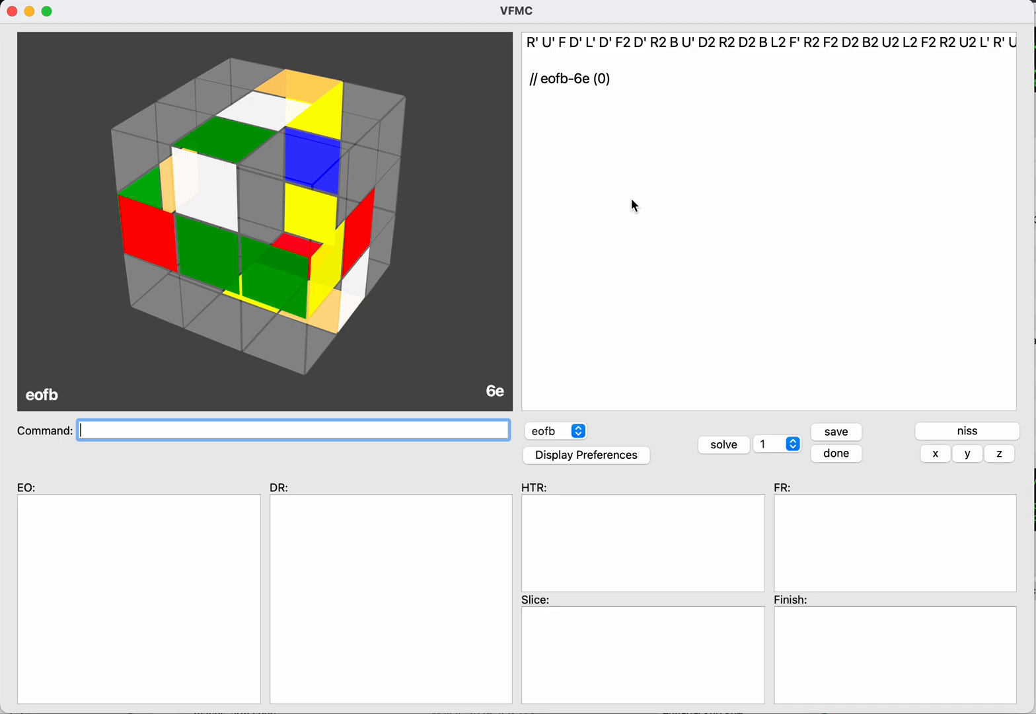
pyautogui.press('Tab')
pyautogui.write('f')
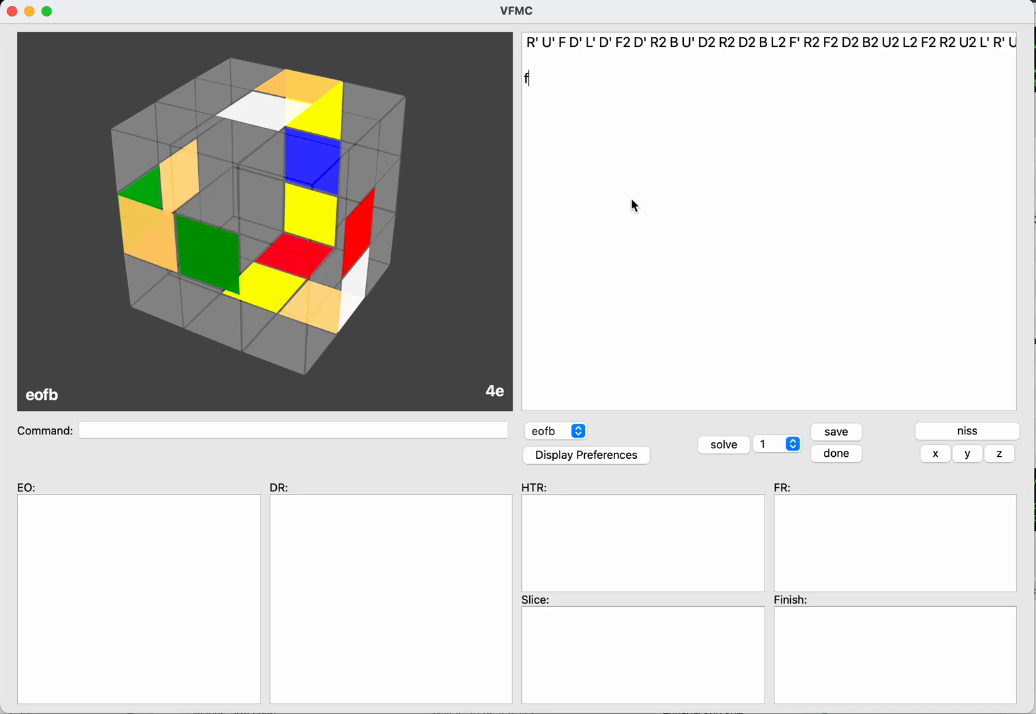
pyautogui.write('l2r')
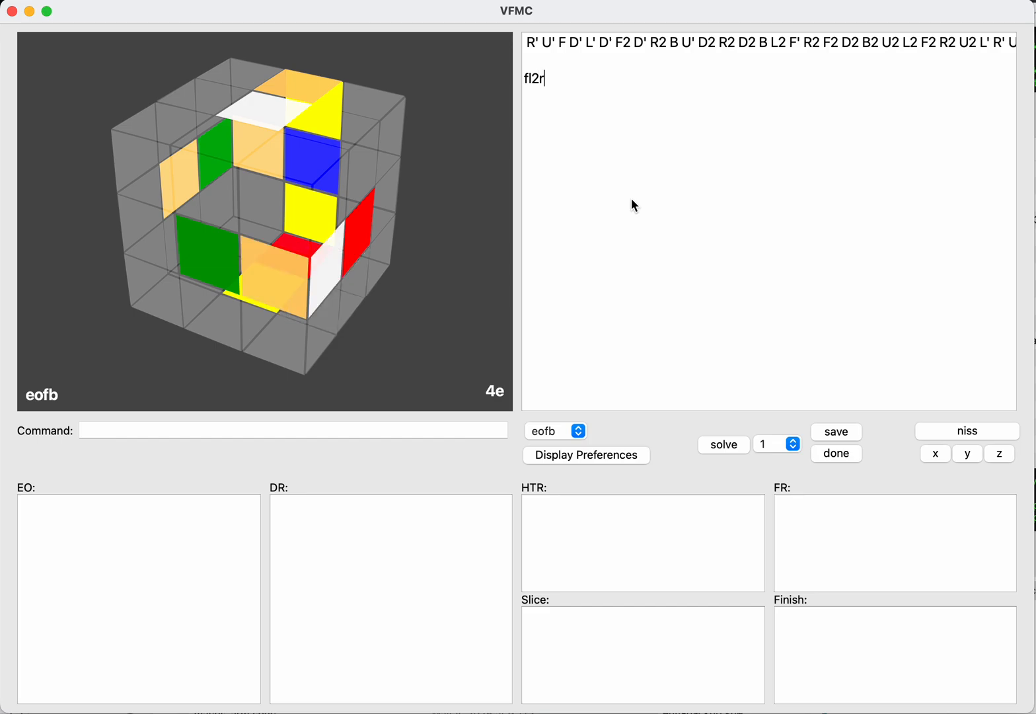
pyautogui.write("'b")
pyautogui.press('Return')
pyautogui.write('save')
pyautogui.press('Return')
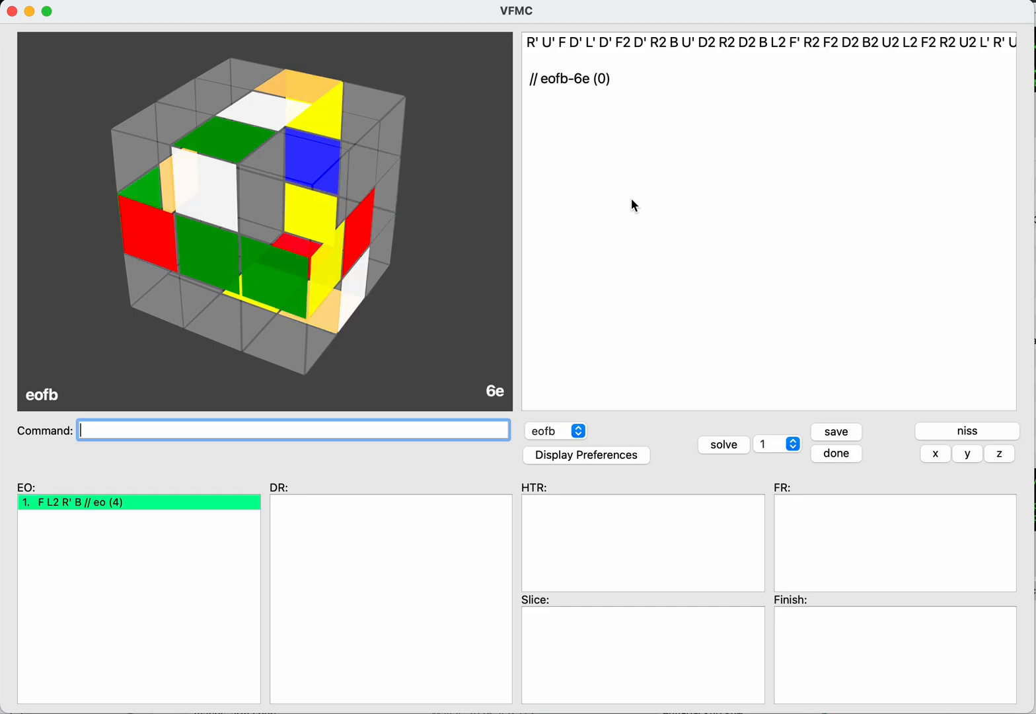
# Step: Enter the eofb solution F B L2 R' B and save it to the EO list
pyautogui.press('Tab')
pyautogui.write('f')
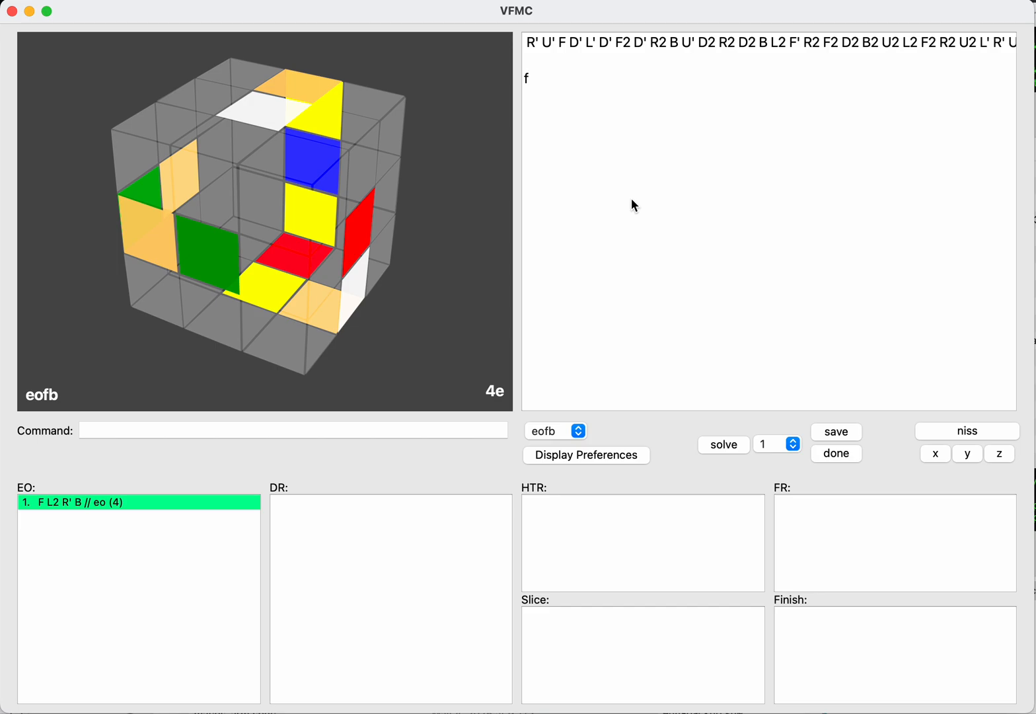
pyautogui.write("bl2r'")
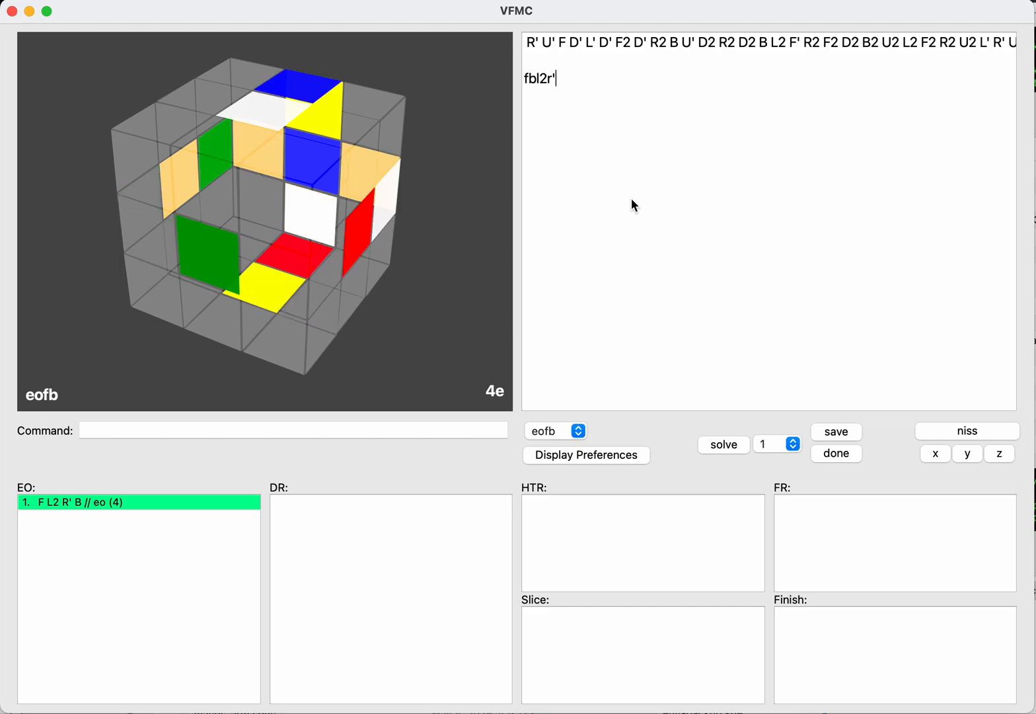
pyautogui.write('b')
pyautogui.press('Return')
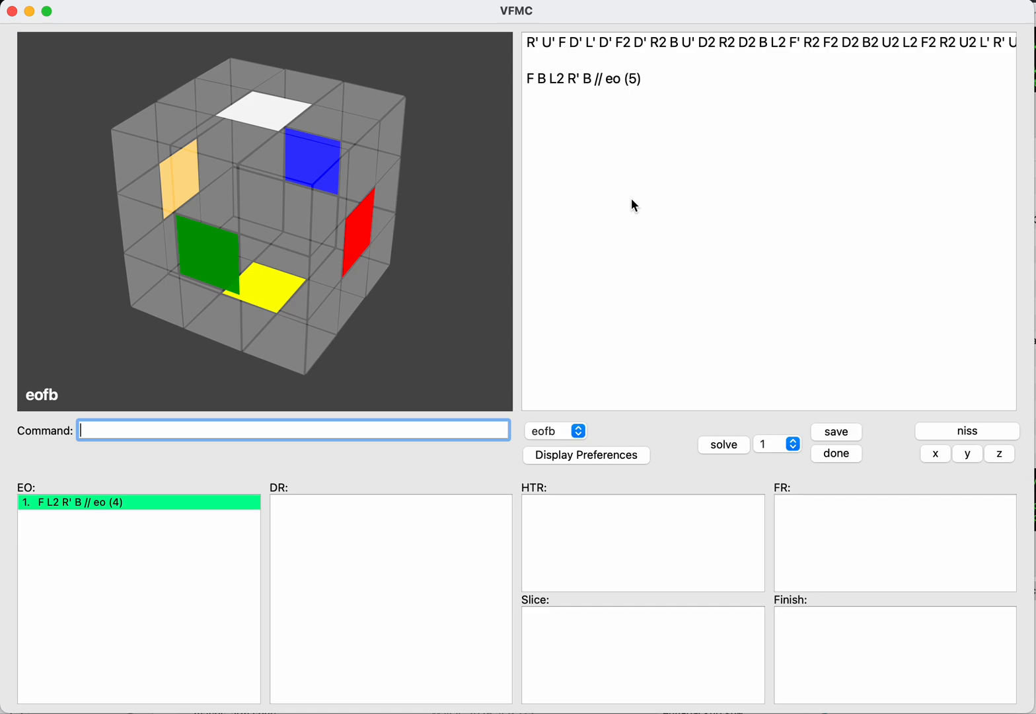
pyautogui.write('save')
pyautogui.press('Return')
# Step: Enter the eofb solution F B' L2 R' B and save it to the EO list
pyautogui.press('BackSpace')
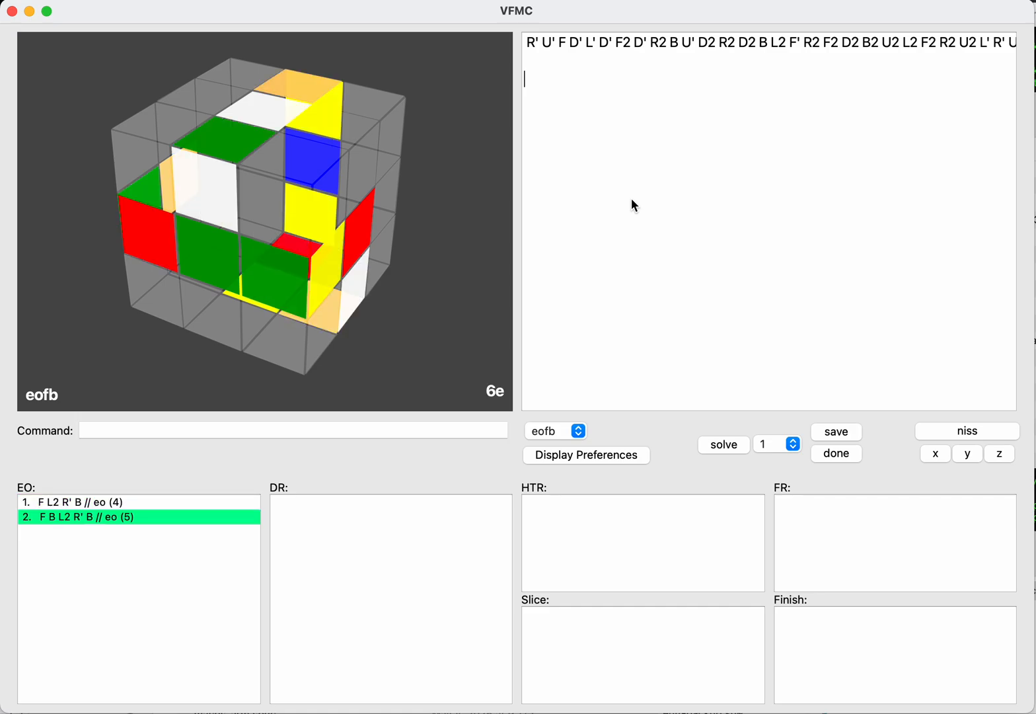
pyautogui.write('f')
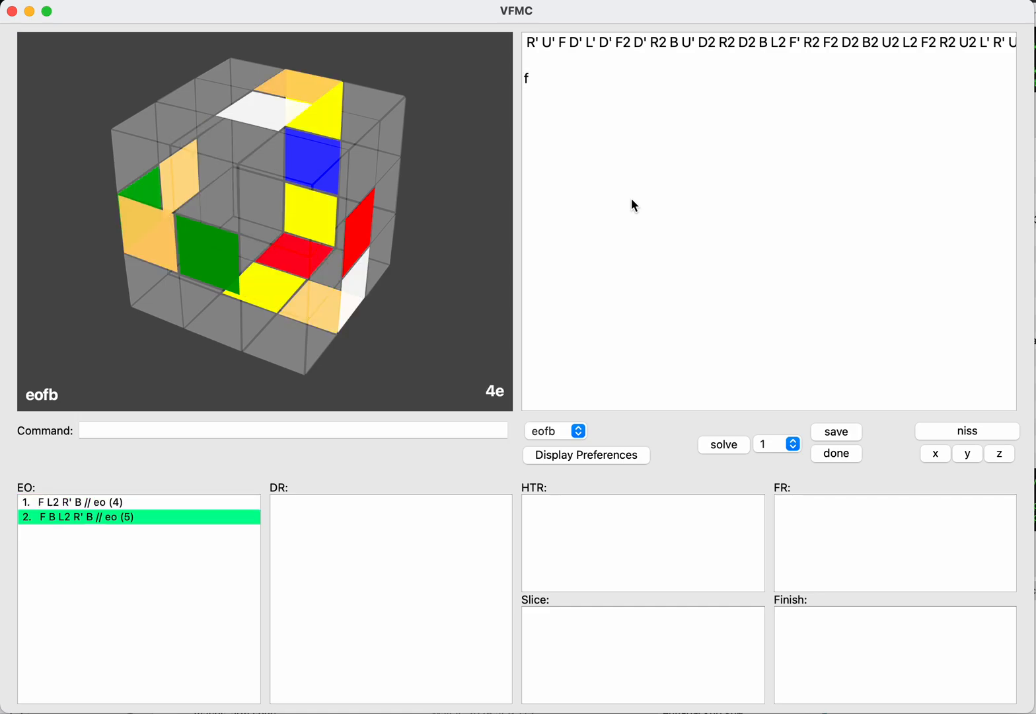
pyautogui.write("b'l2r'")
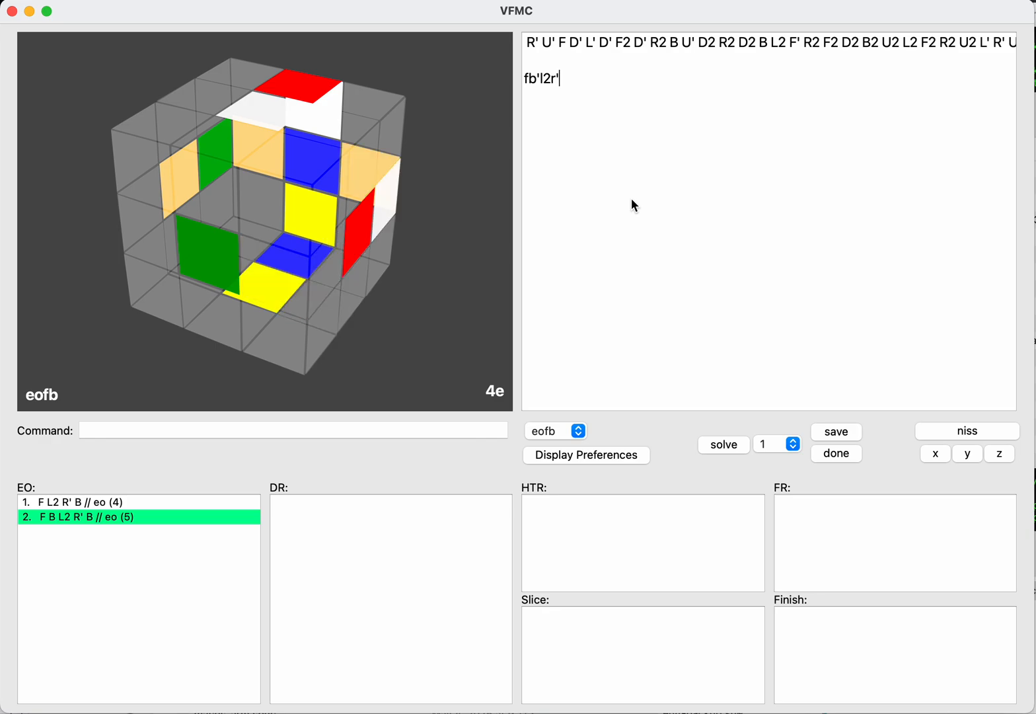
pyautogui.write('b')
pyautogui.press('Return')
pyautogui.press('Tab')
pyautogui.press('Return')
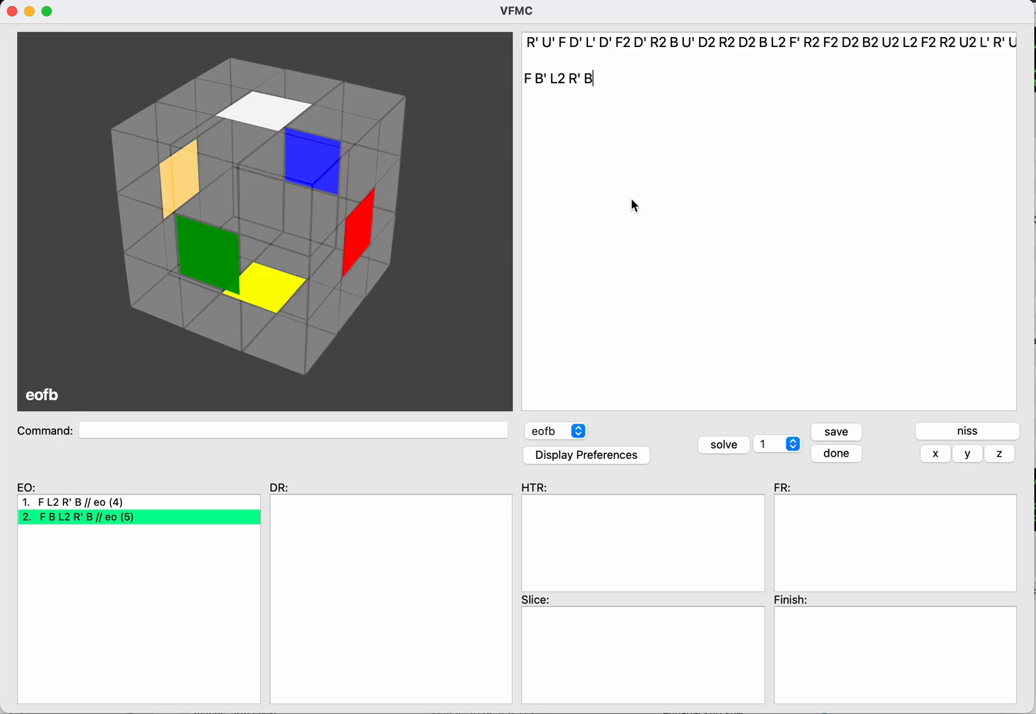
pyautogui.press('Return')
pyautogui.write('s')
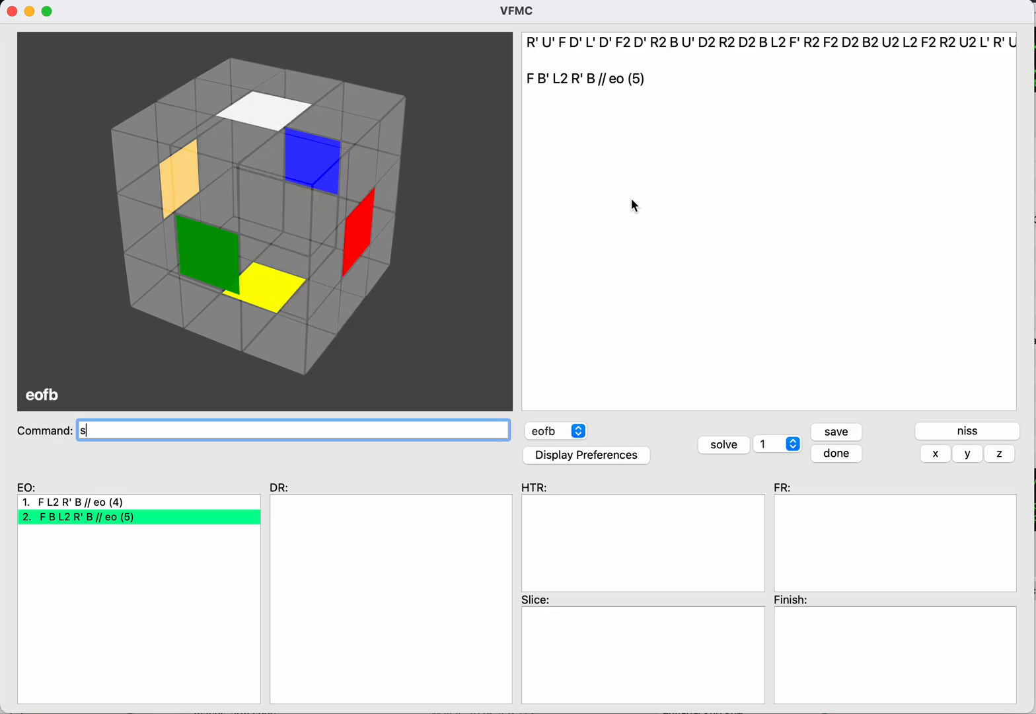
pyautogui.write('ave')
pyautogui.press('Return')
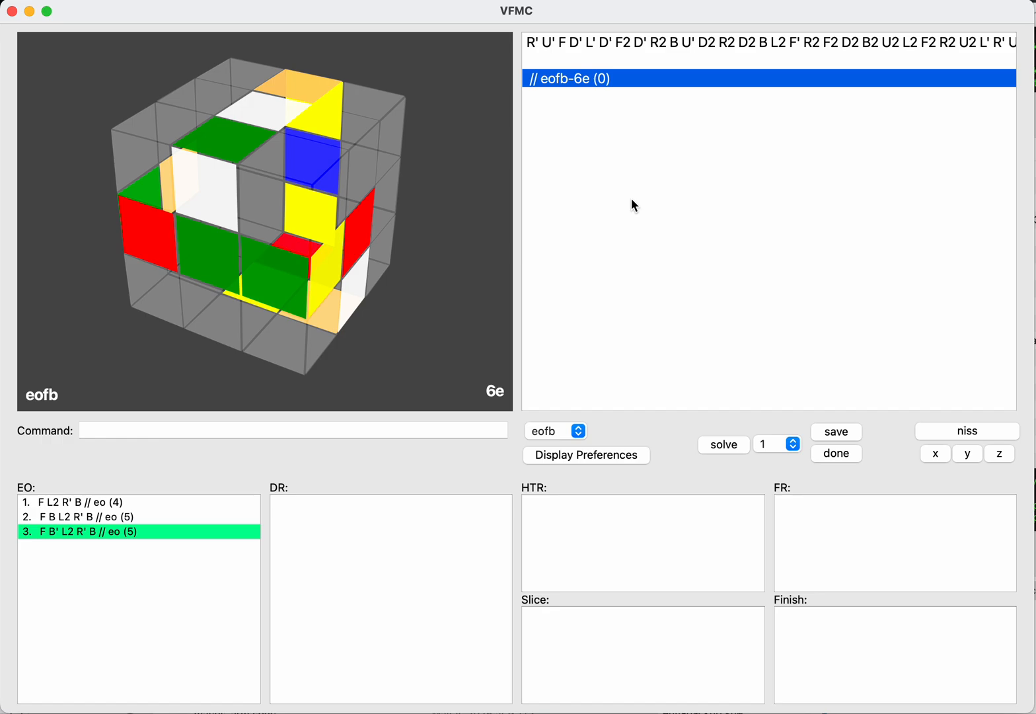
# Step: Enter the eofb solution F B2 L2 R' B and save it to the EO list
pyautogui.press('BackSpace')
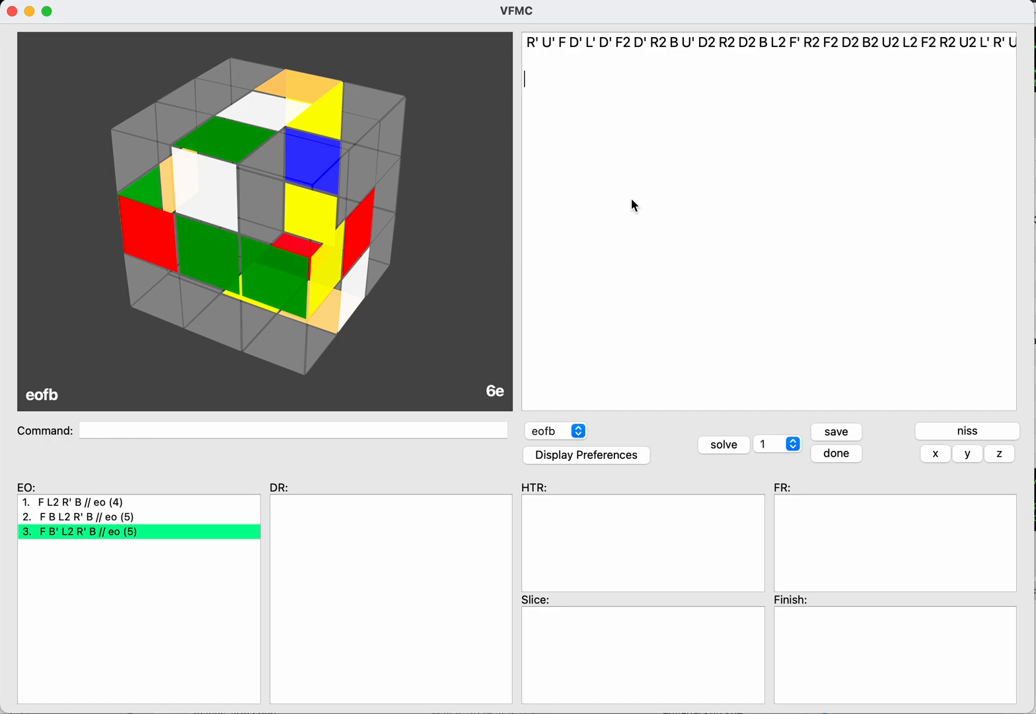
pyautogui.write('f')
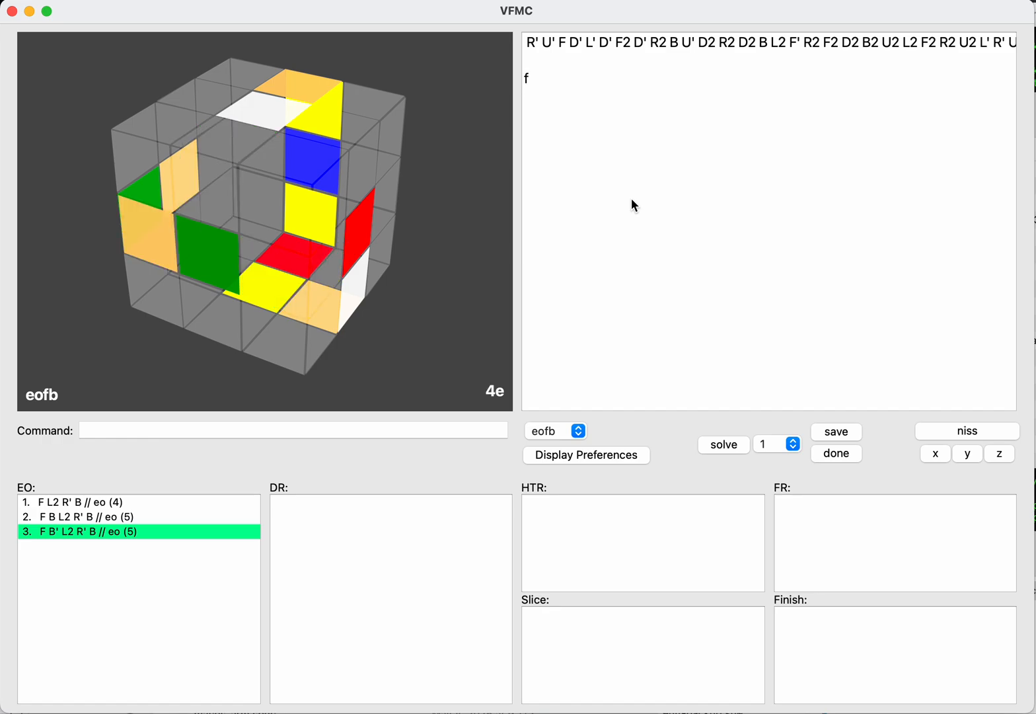
pyautogui.write("b2l2r'")
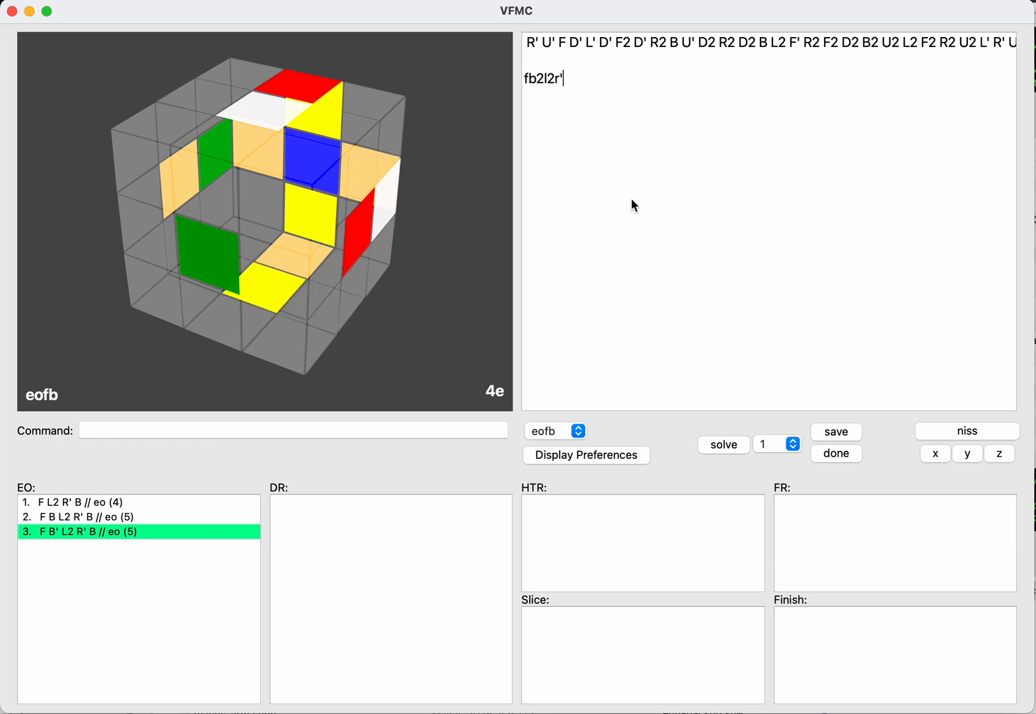
pyautogui.write('b')
pyautogui.press('Tab')
pyautogui.write('save')
pyautogui.press('Return')
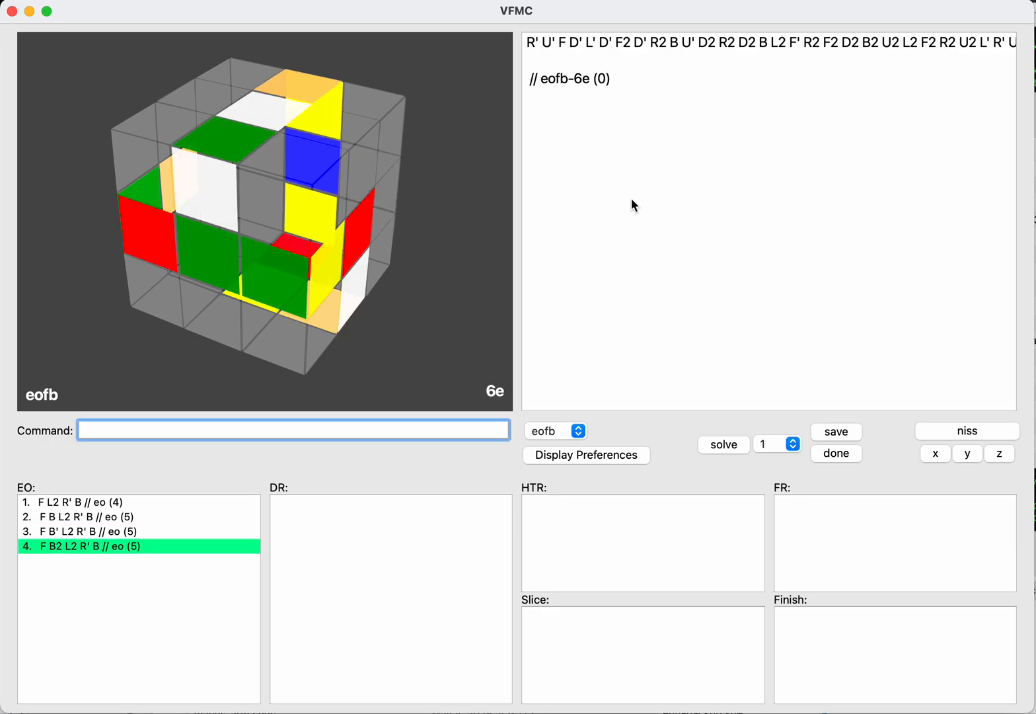
# Step: Examine the scramble's edge orientation on the other two axes, eorl and eoud
pyautogui.write('eorl')
pyautogui.press('Return')
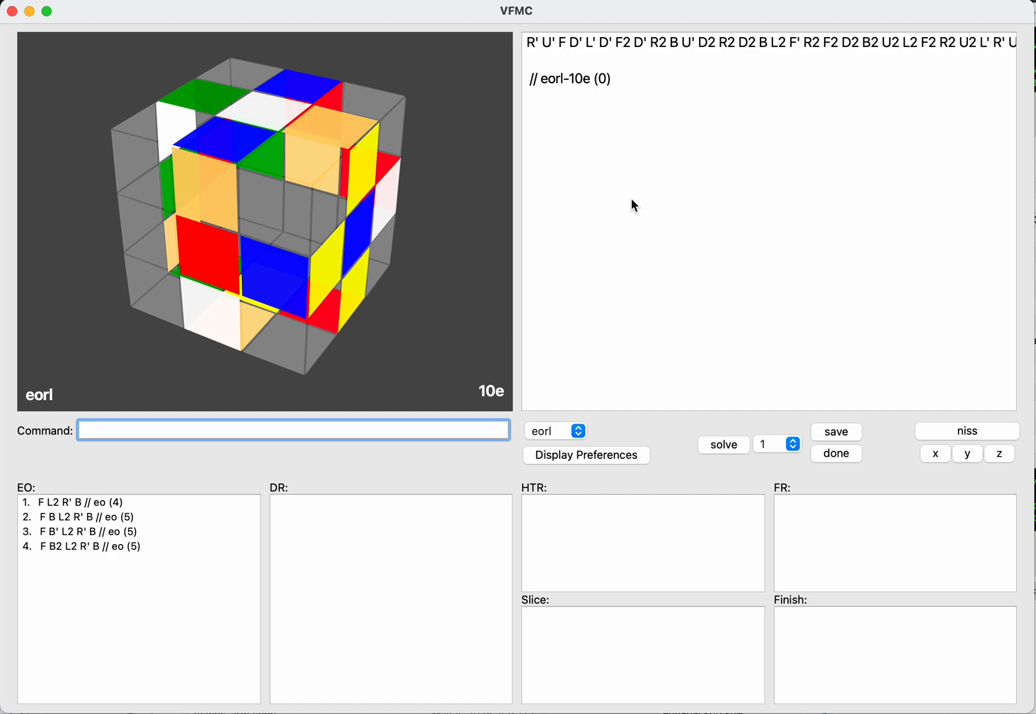
pyautogui.write('eoud')
pyautogui.press('Return')
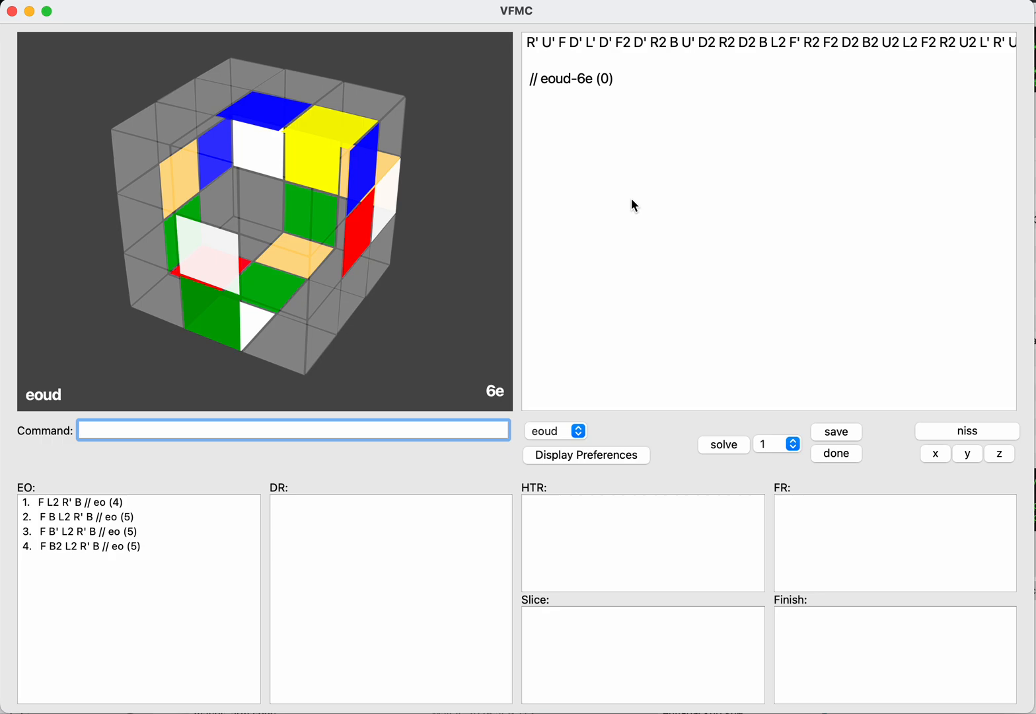
pyautogui.press('Tab')
pyautogui.press('Return')
pyautogui.write('d')
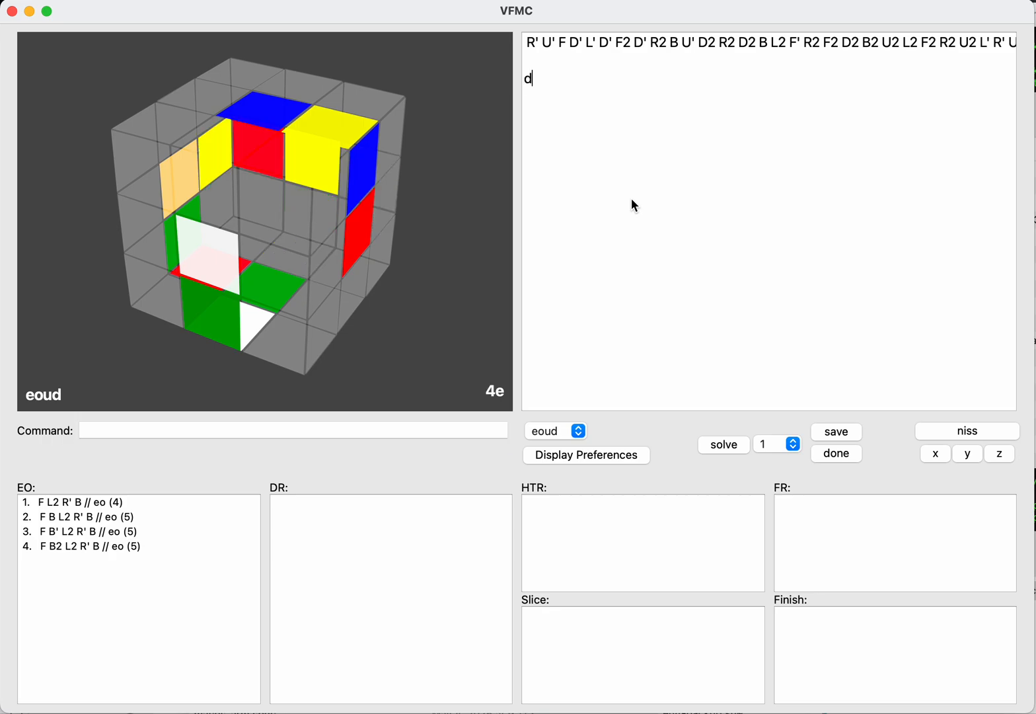
pyautogui.press('BackSpace')
pyautogui.press('Return')
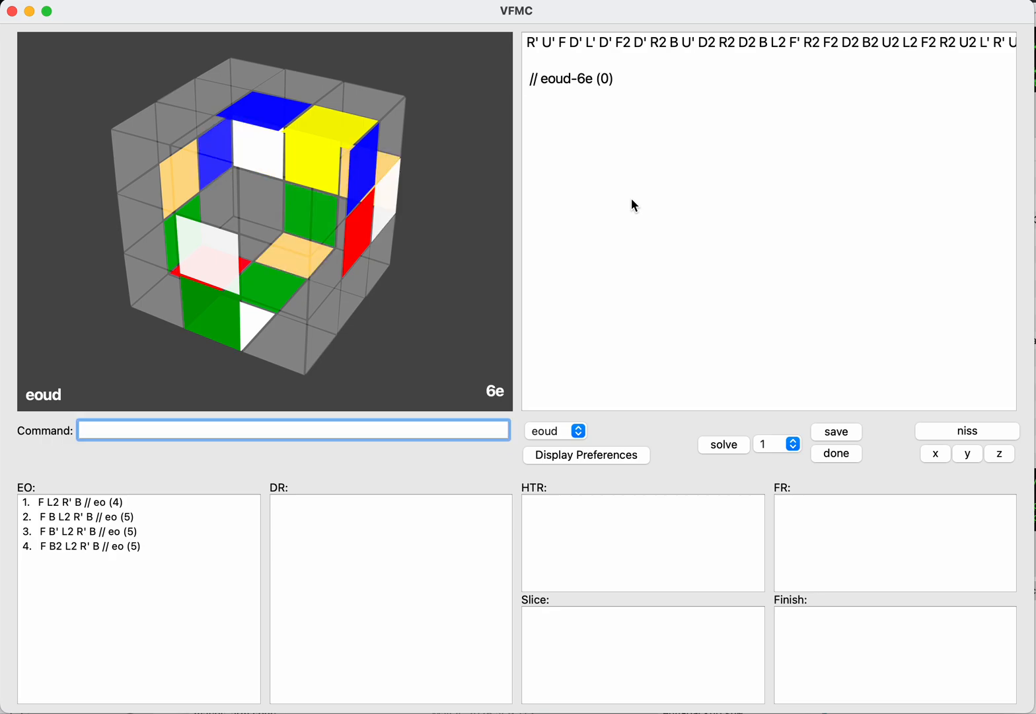
pyautogui.press('Tab')
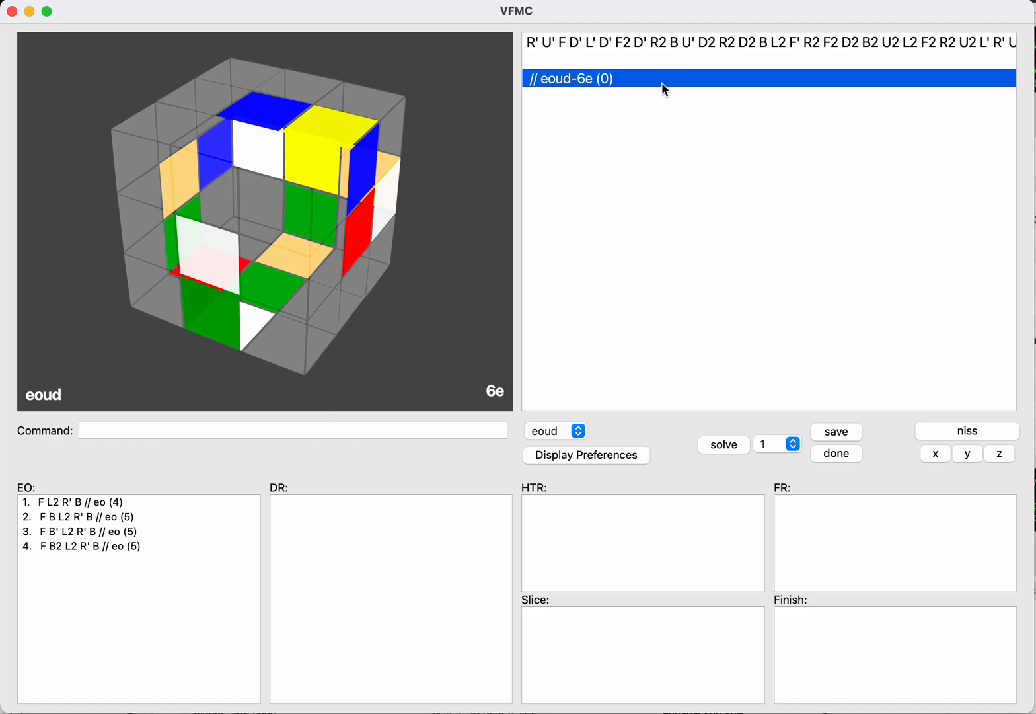
pyautogui.hotkey('shift', 'Tab')
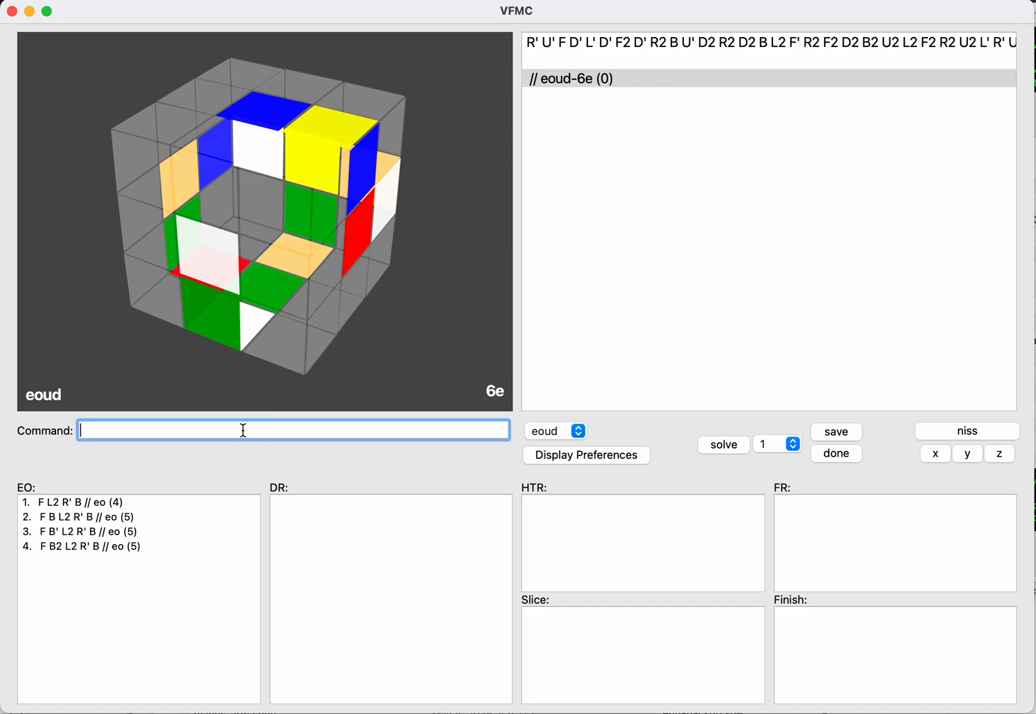
# Step: Load the saved EO solution F B' L2 R' B onto the cube
pyautogui.click(84, 504)
pyautogui.press('Down')
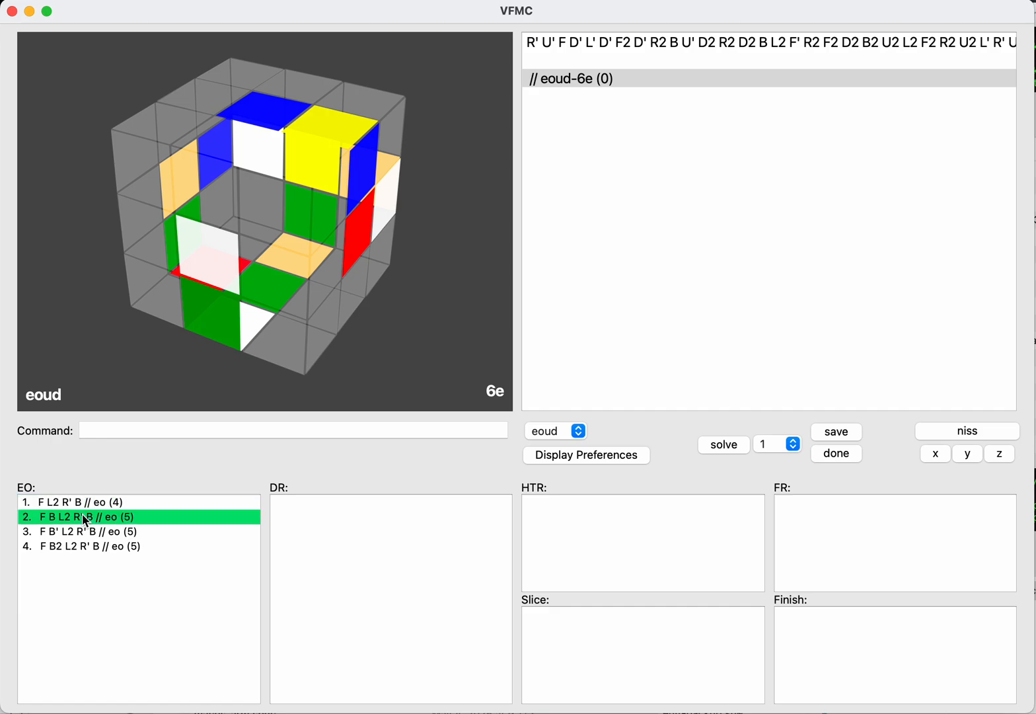
pyautogui.press('Down')
pyautogui.press('Down')
pyautogui.press('Up')
pyautogui.press('Return')
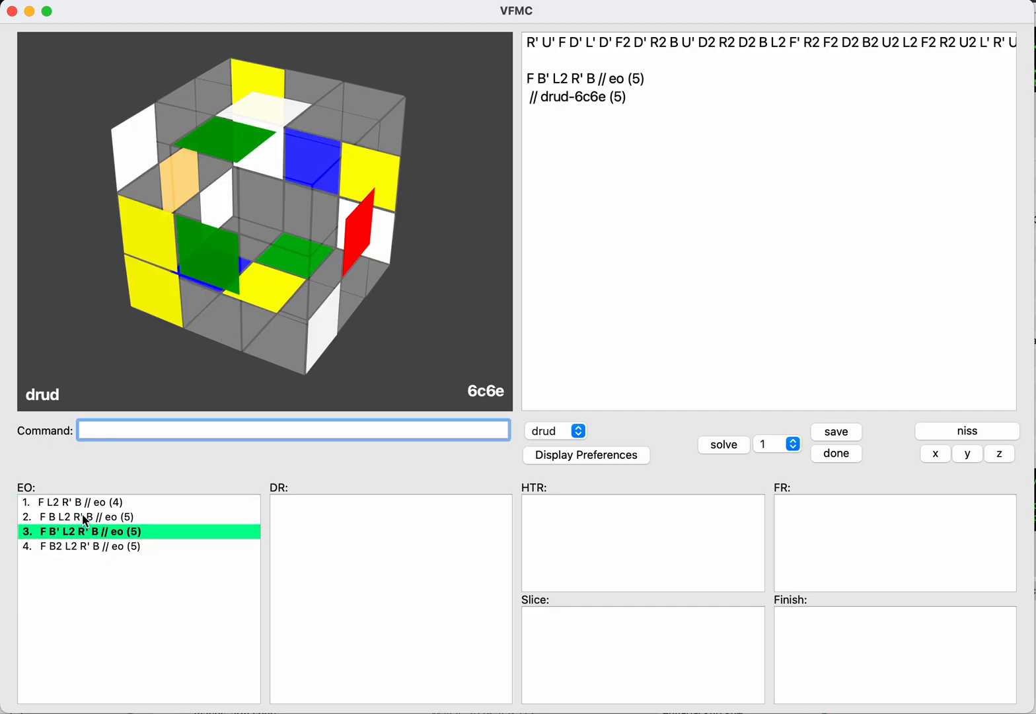
# Step: Load the saved EO solution F B L2 R' B instead and return to command entry
pyautogui.press('Tab')
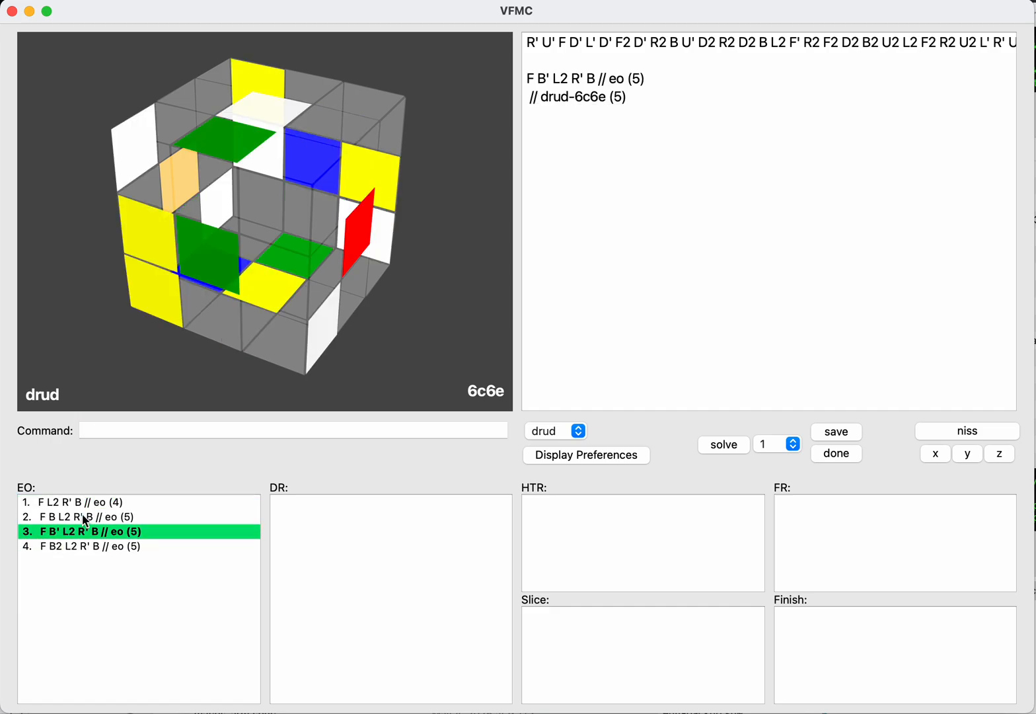
pyautogui.press('Up')
pyautogui.press('Return')
pyautogui.press('Tab')
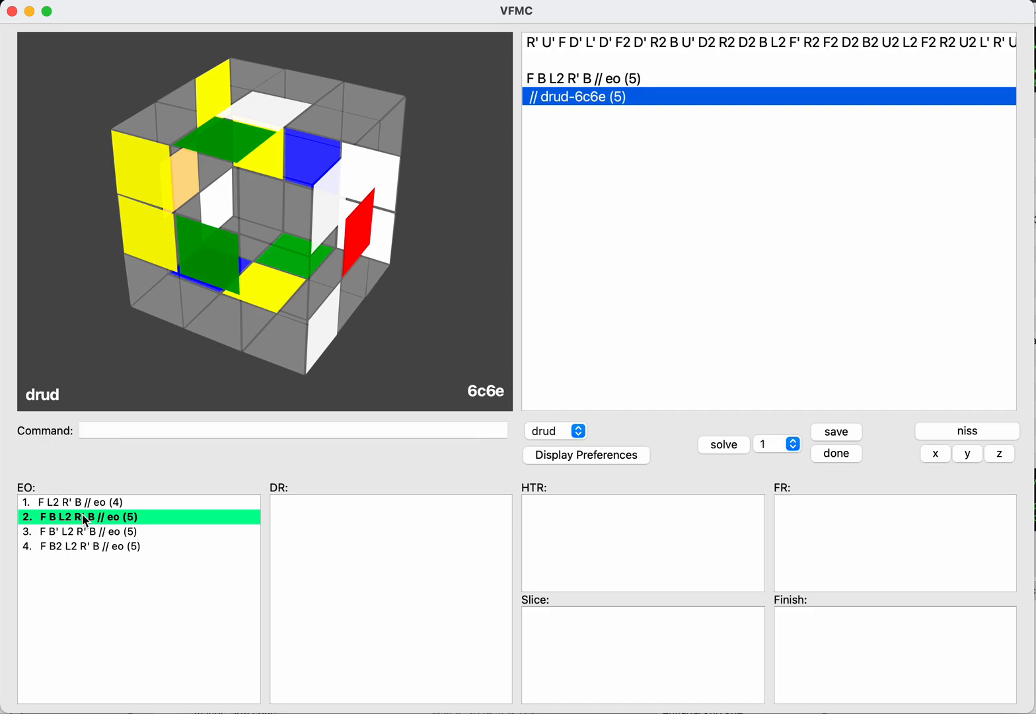
pyautogui.press('Tab')
# Step: Return to the bare scramble and switch the cube to the eorl edge-orientation step
pyautogui.press('Tab')
pyautogui.hotkey('shift', 'Tab')
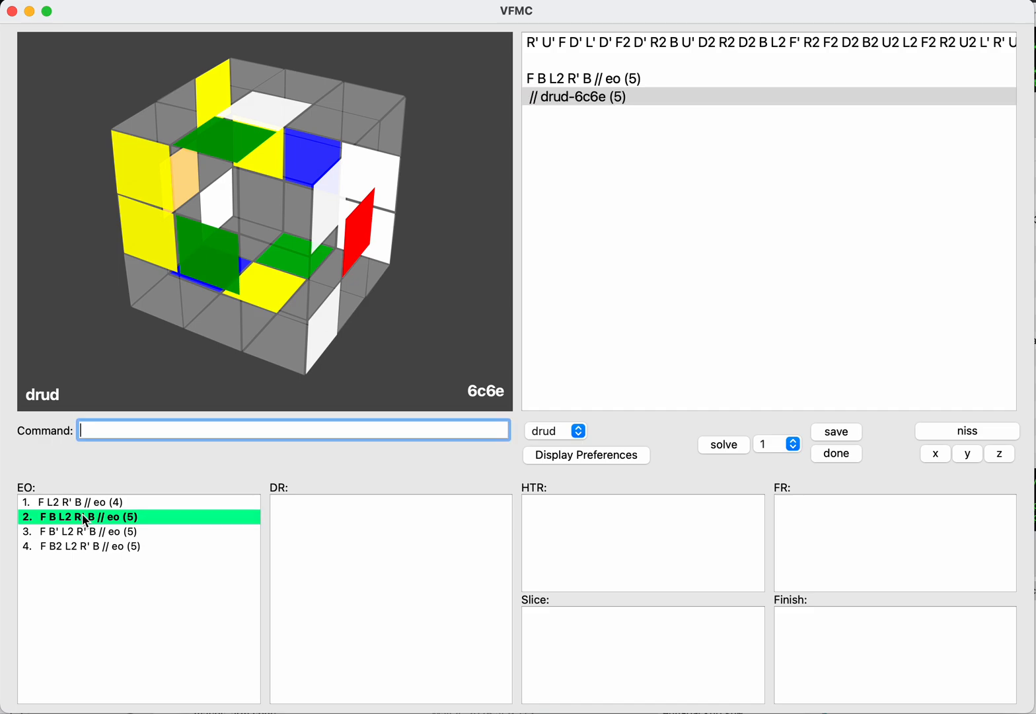
pyautogui.press('Tab')
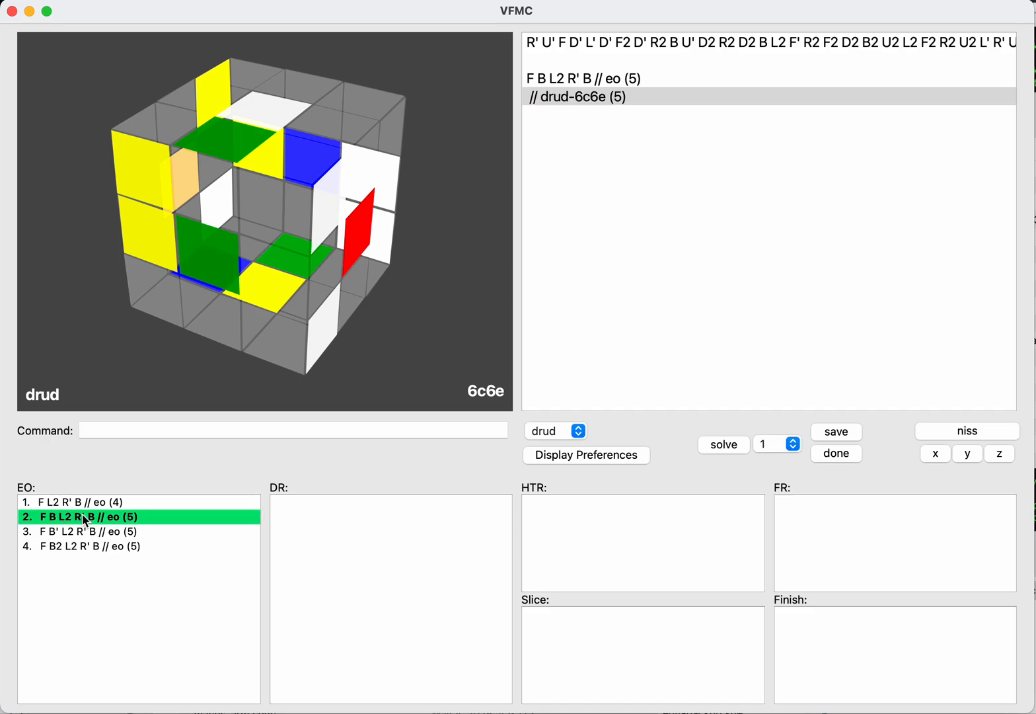
pyautogui.hotkey('shift', 'Tab')
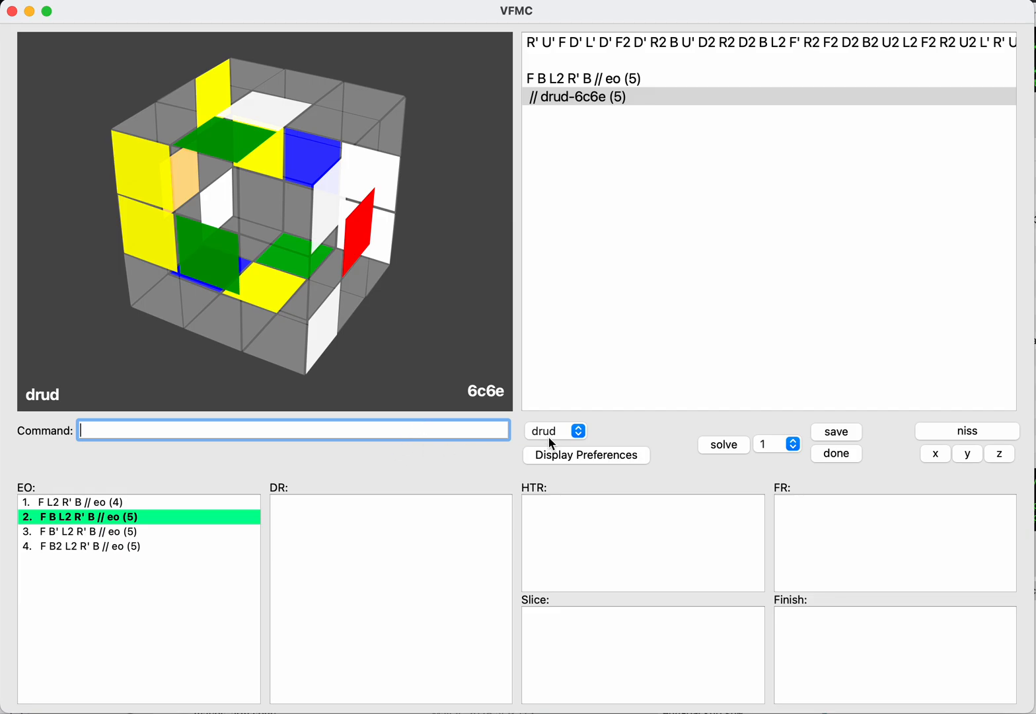
pyautogui.write('wos')
pyautogui.press('BackSpace')
pyautogui.press('BackSpace')
pyautogui.press('BackSpace')
pyautogui.write('eorl')
pyautogui.press('Return')
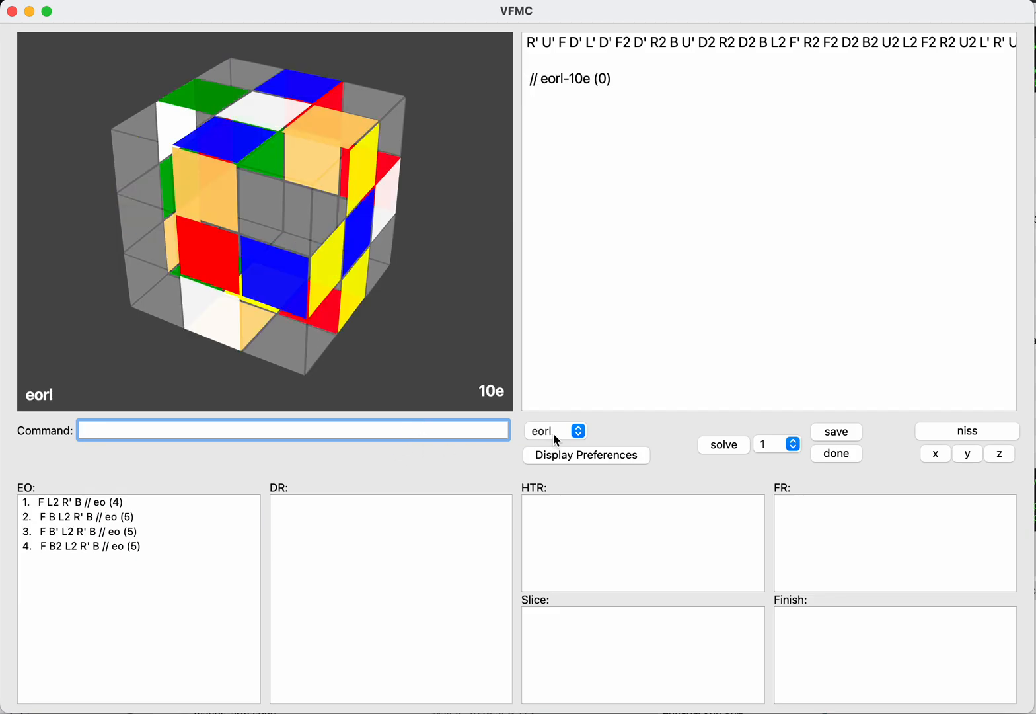
# Step: Switch to the inverse scramble and apply the moves R L for eorl
pyautogui.press('Return')
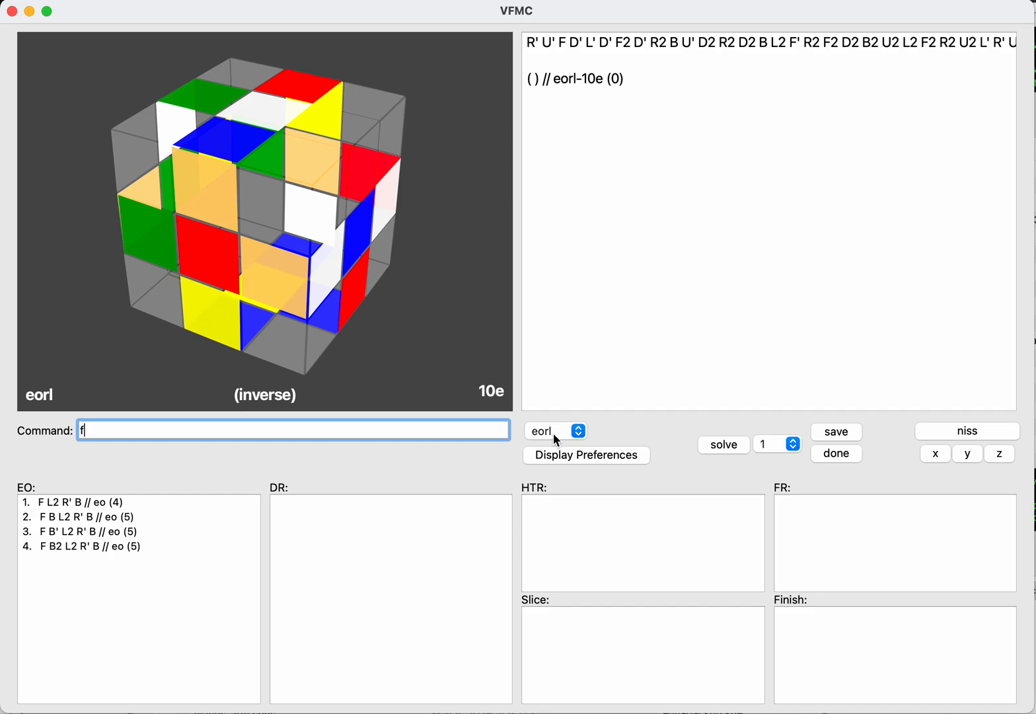
pyautogui.write('r')
pyautogui.press('Return')
pyautogui.write('l')
pyautogui.press('Return')
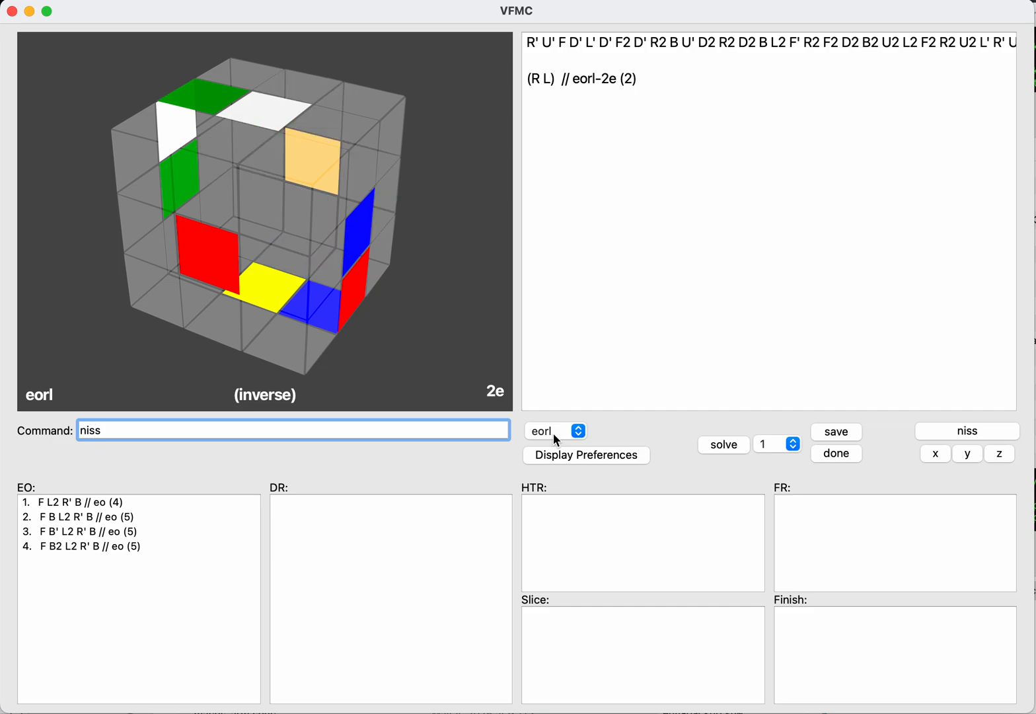
# Step: Return to the normal scramble, add R' U' R, and save the eorl solution R' U' R (R L) to the EO list
pyautogui.press('Return')
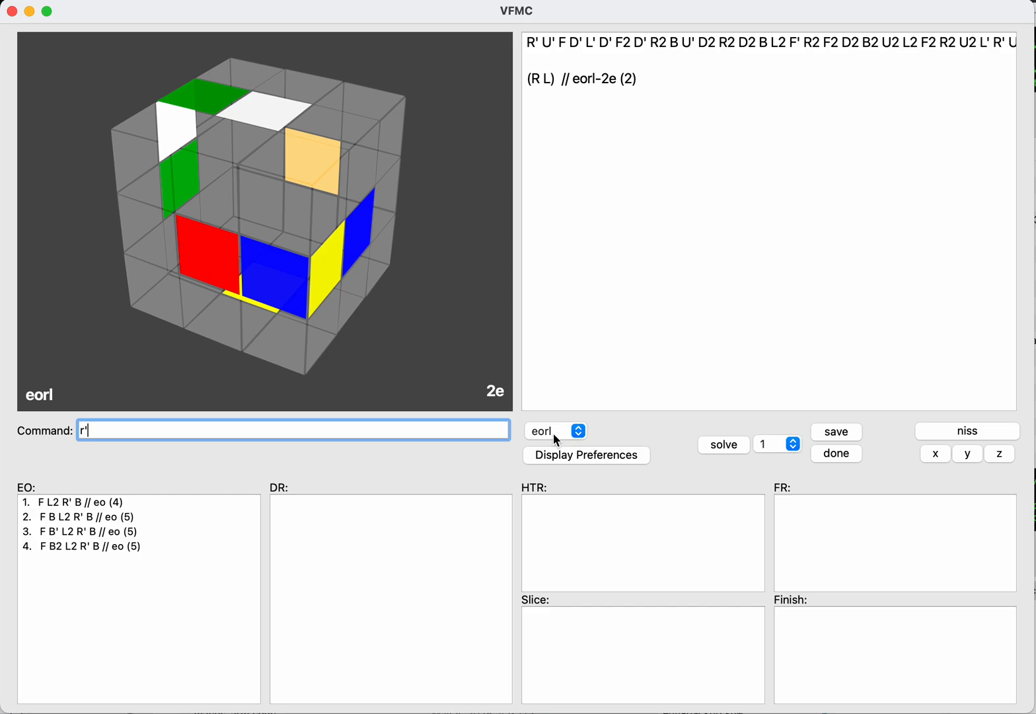
pyautogui.write("r'u'r")
pyautogui.press('Return')
pyautogui.write('s')
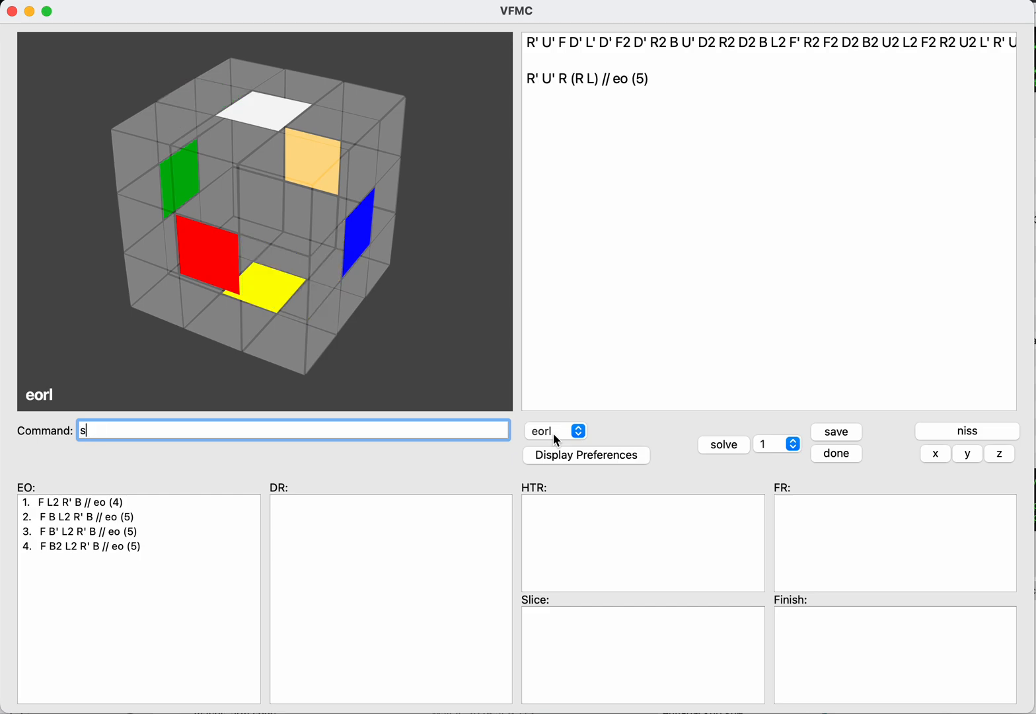
pyautogui.write('ave')
pyautogui.press('Return')
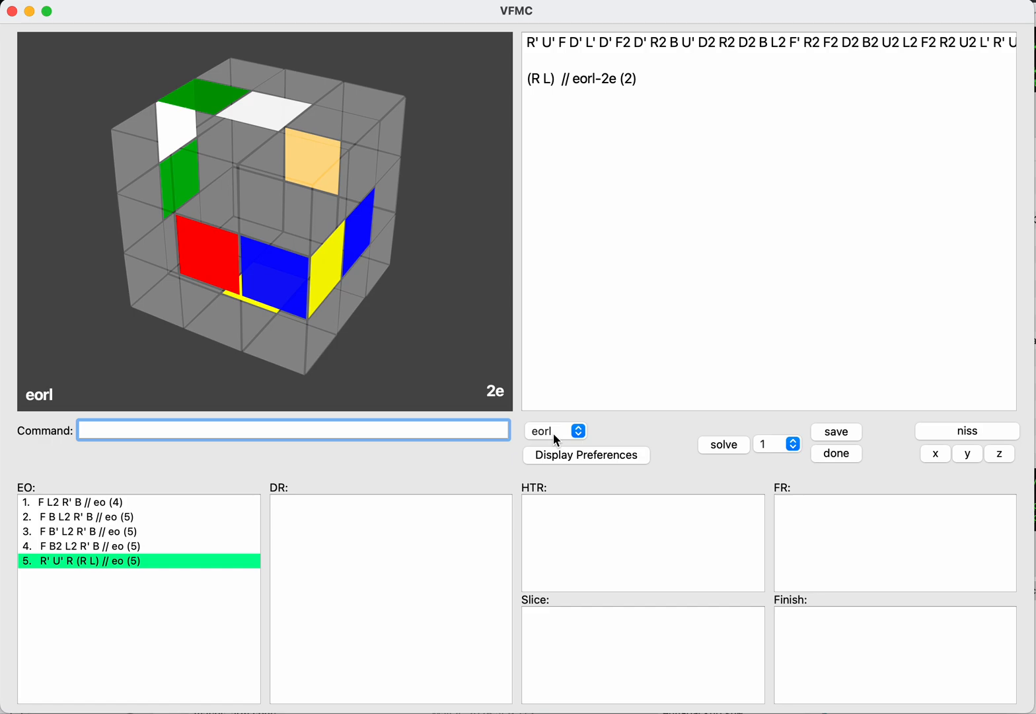
# Step: Switch to eoud, enter the solution D B' F2 R' D, and save it to the EO list
pyautogui.write('eoud')
pyautogui.press('Return')
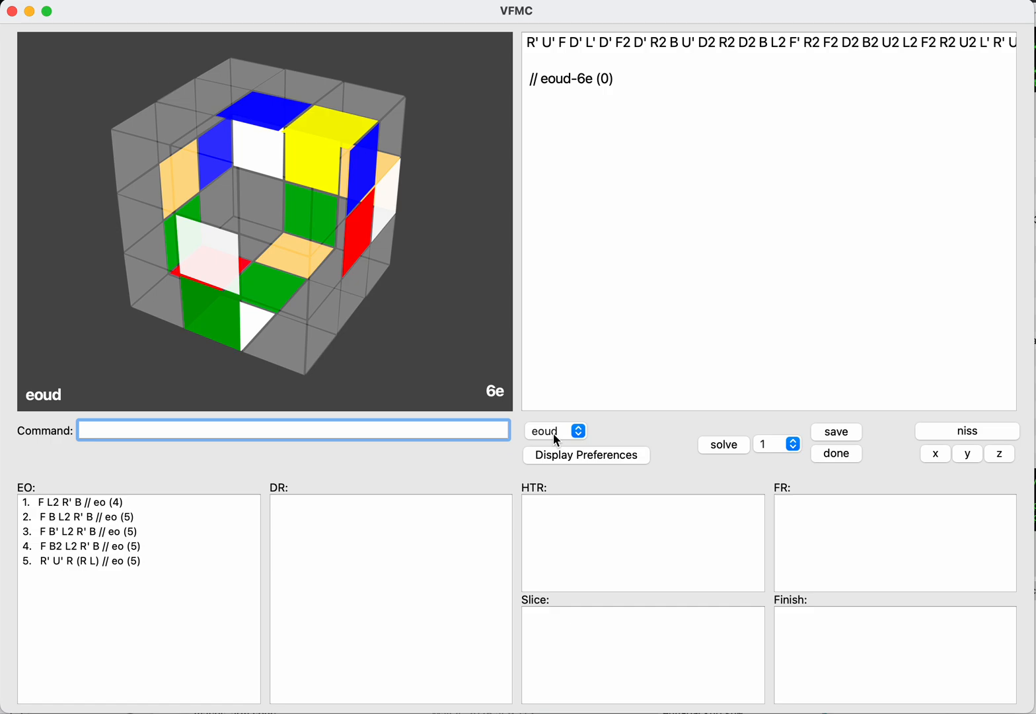
pyautogui.press('Tab')
pyautogui.press('BackSpace')
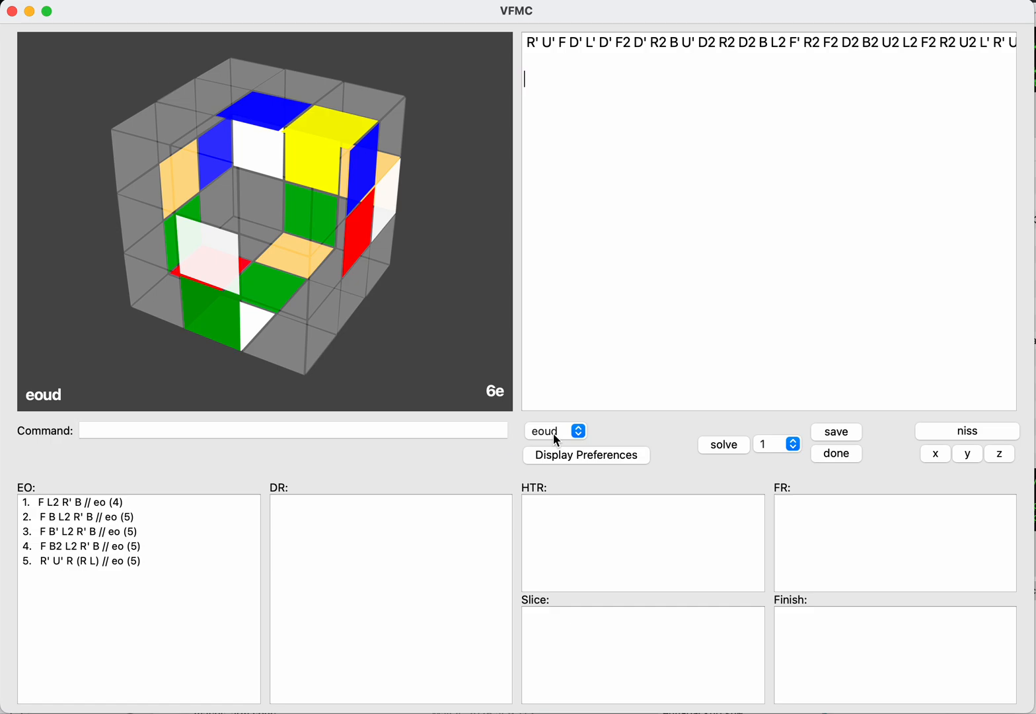
pyautogui.write("d'")
pyautogui.press('BackSpace')
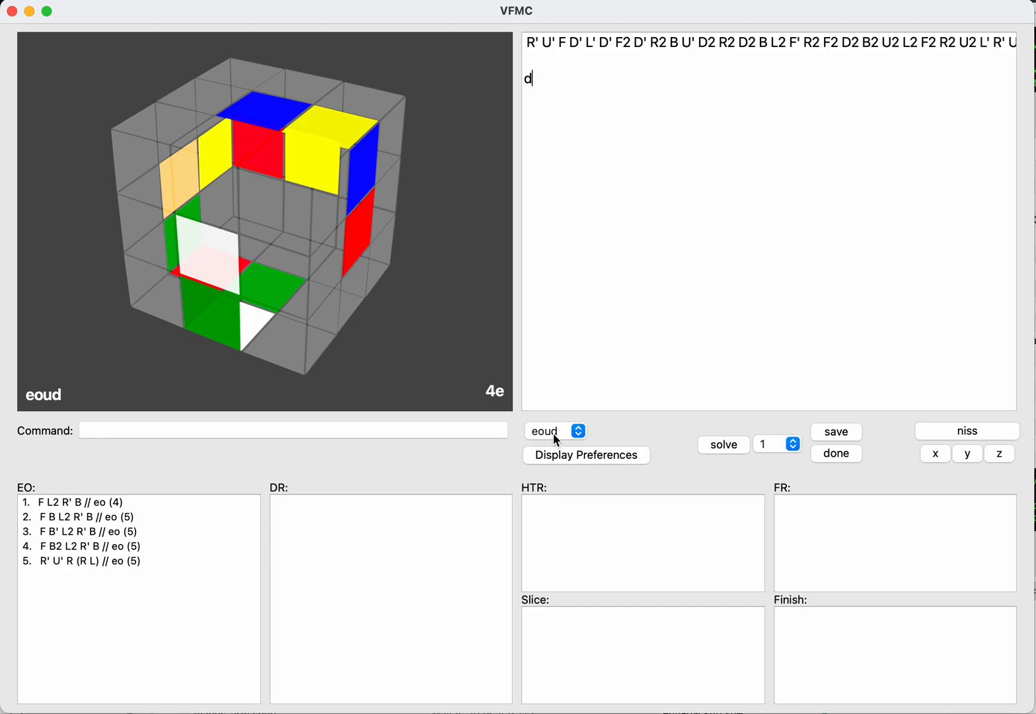
pyautogui.write("b'")
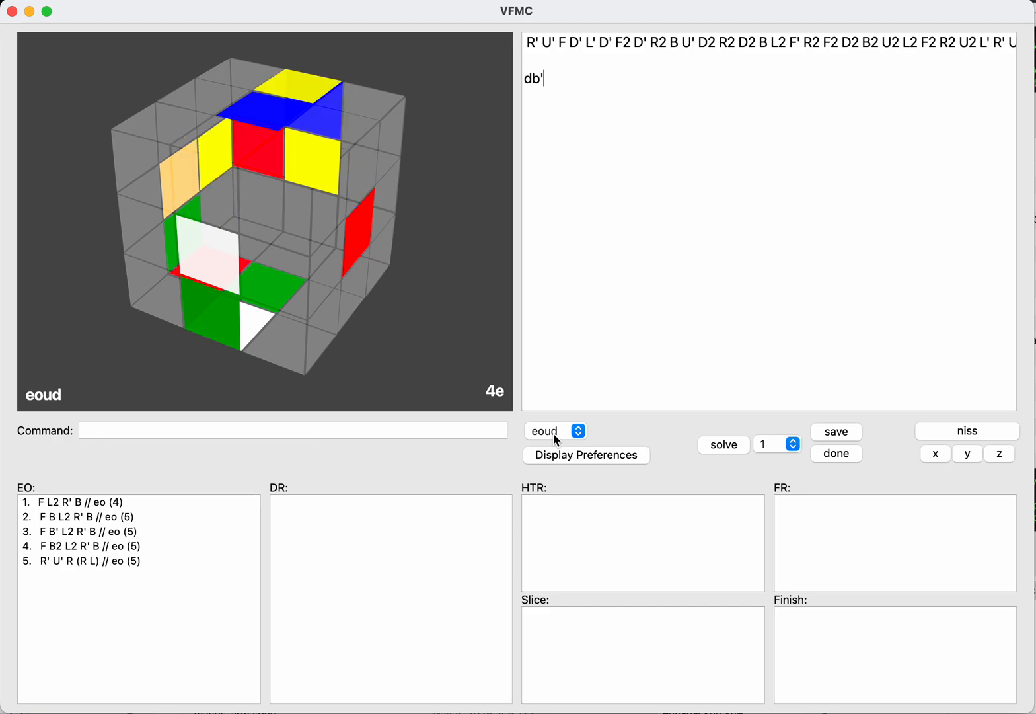
pyautogui.write("f2r'")
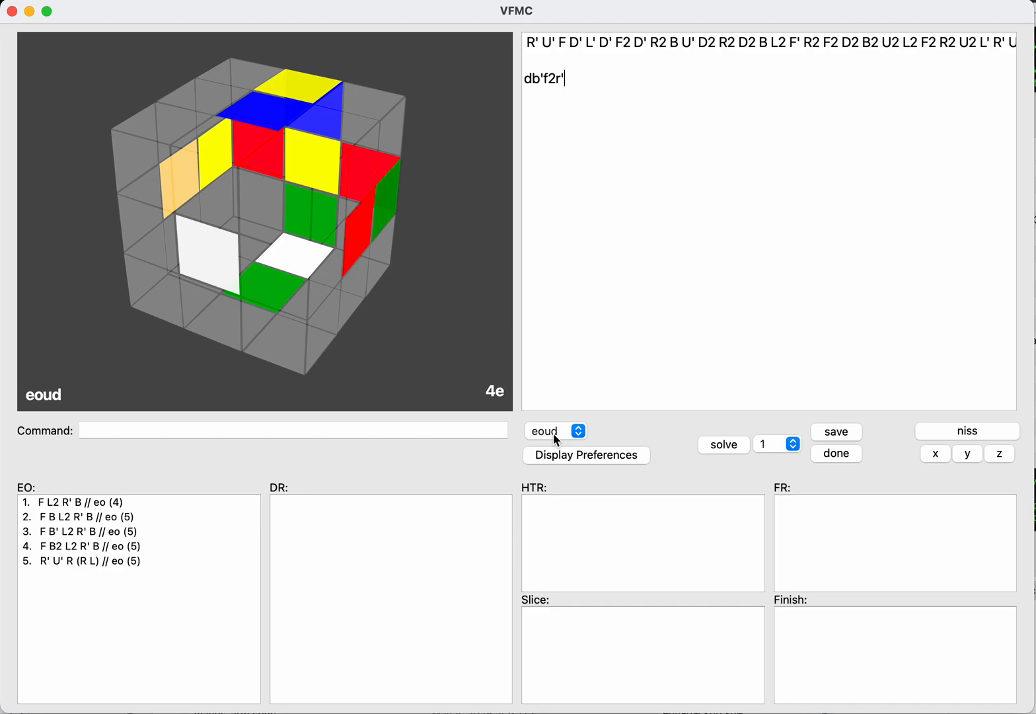
pyautogui.write('d')
pyautogui.press('Return')
pyautogui.write('save')
pyautogui.press('Return')
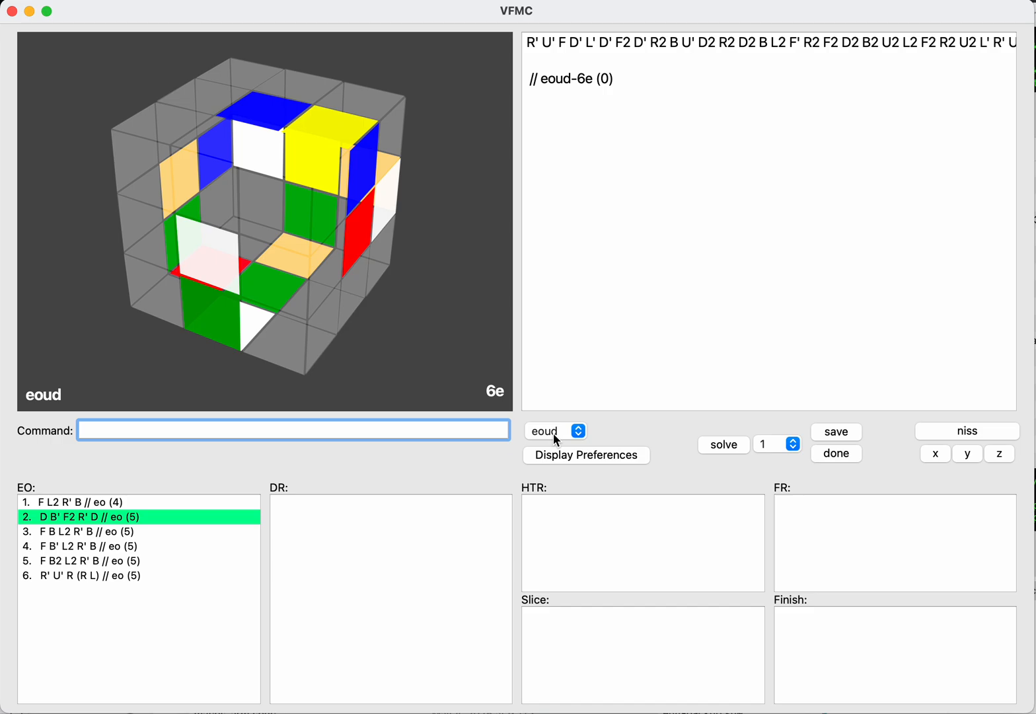
# Step: Enter the eoud solution D' B' L F2 D and save it to the EO list
pyautogui.write("d'")
pyautogui.press('Return')
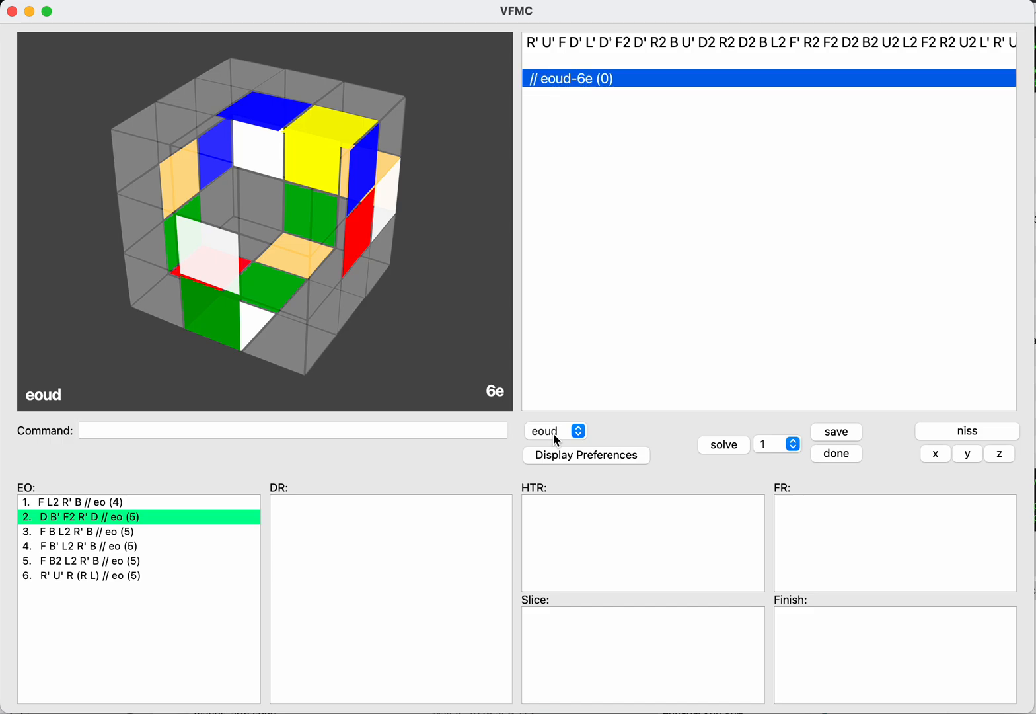
pyautogui.write("d'")
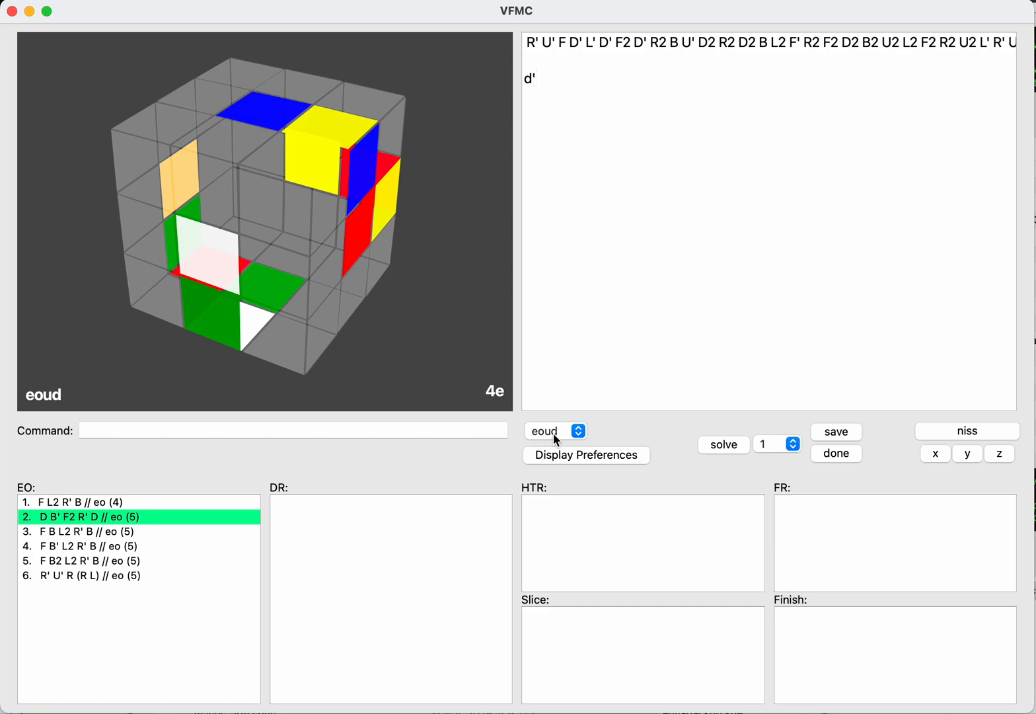
pyautogui.write("b'l")
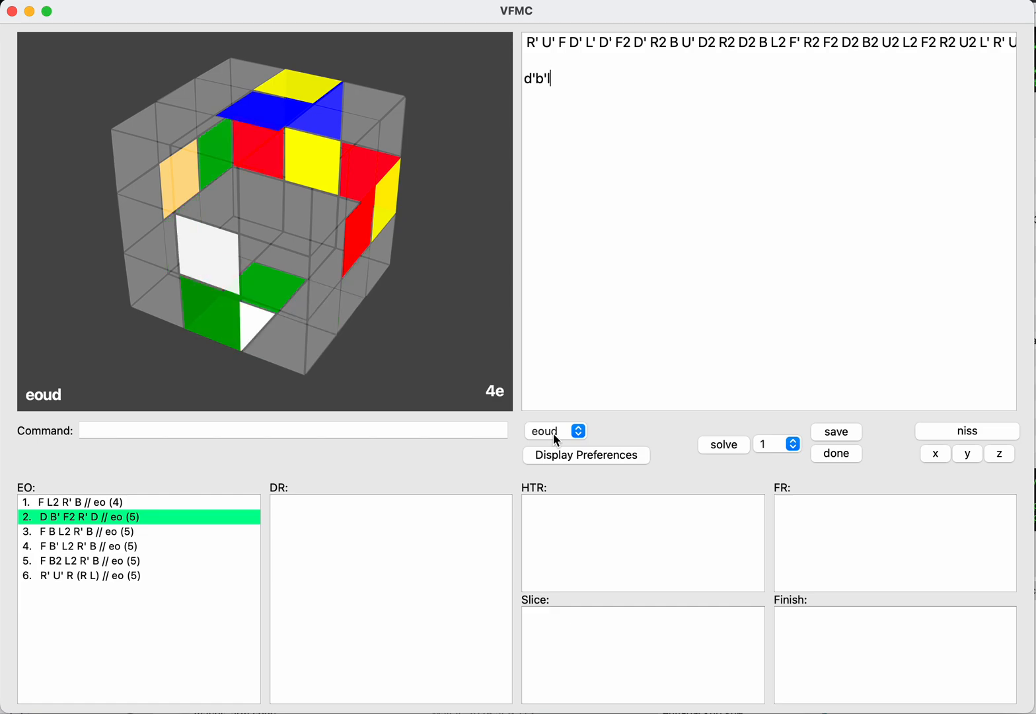
pyautogui.write('f2d')
pyautogui.press('Return')
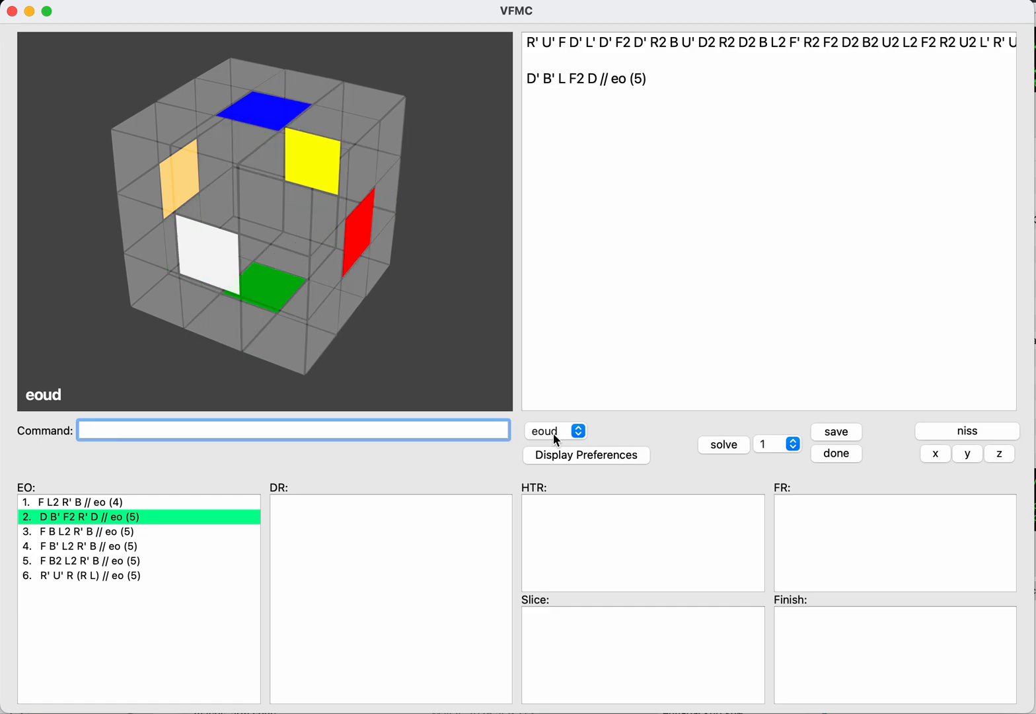
pyautogui.write('save')
pyautogui.press('Return')
# Step: Enter the eoud solution D' B' F' L D and save it to the EO list
pyautogui.press('Tab')
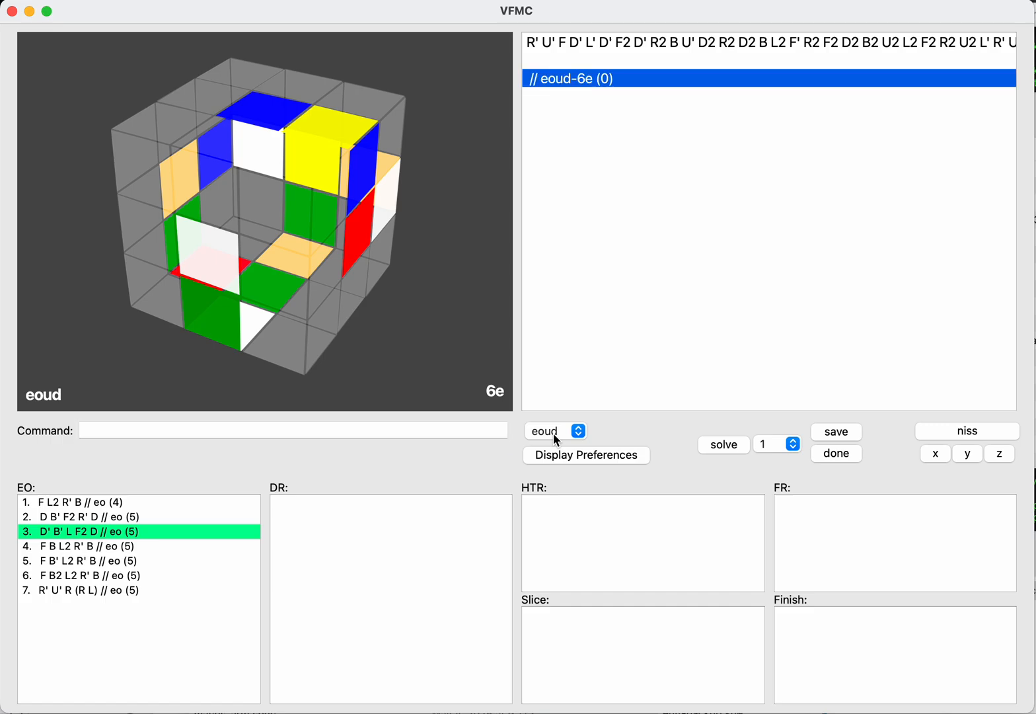
pyautogui.press('BackSpace')
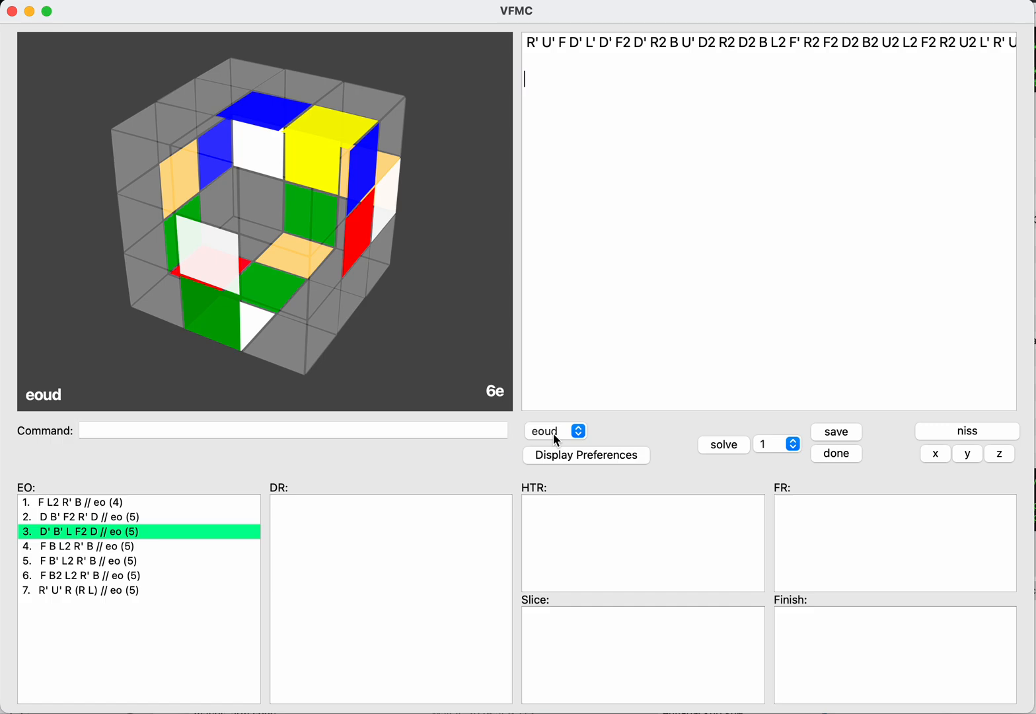
pyautogui.write("d'")
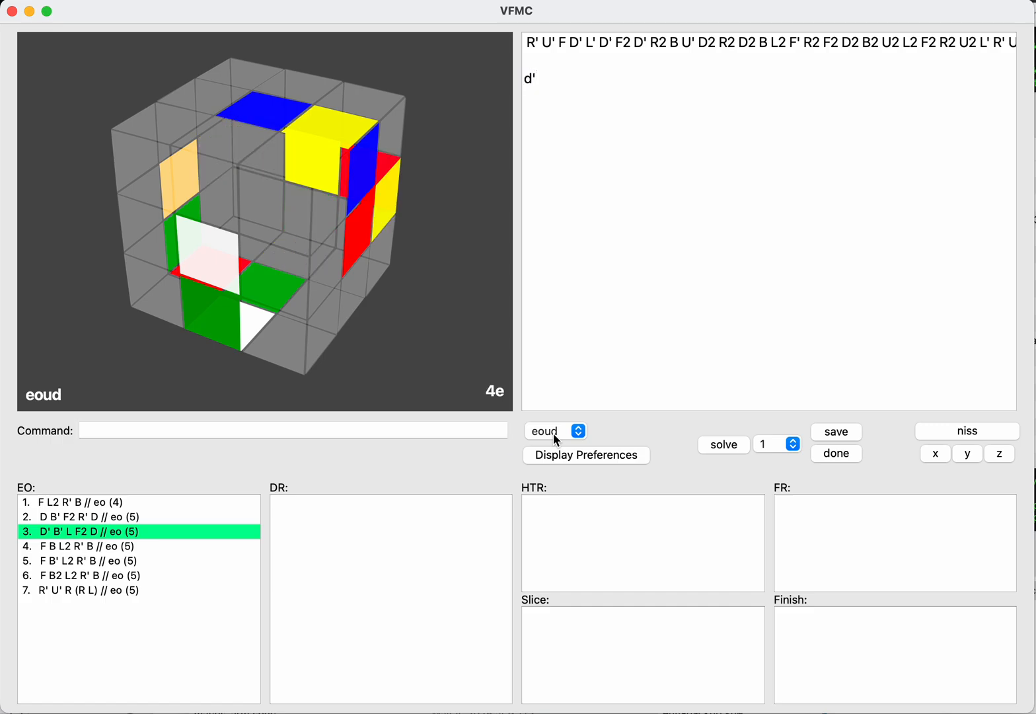
pyautogui.write("b'f")
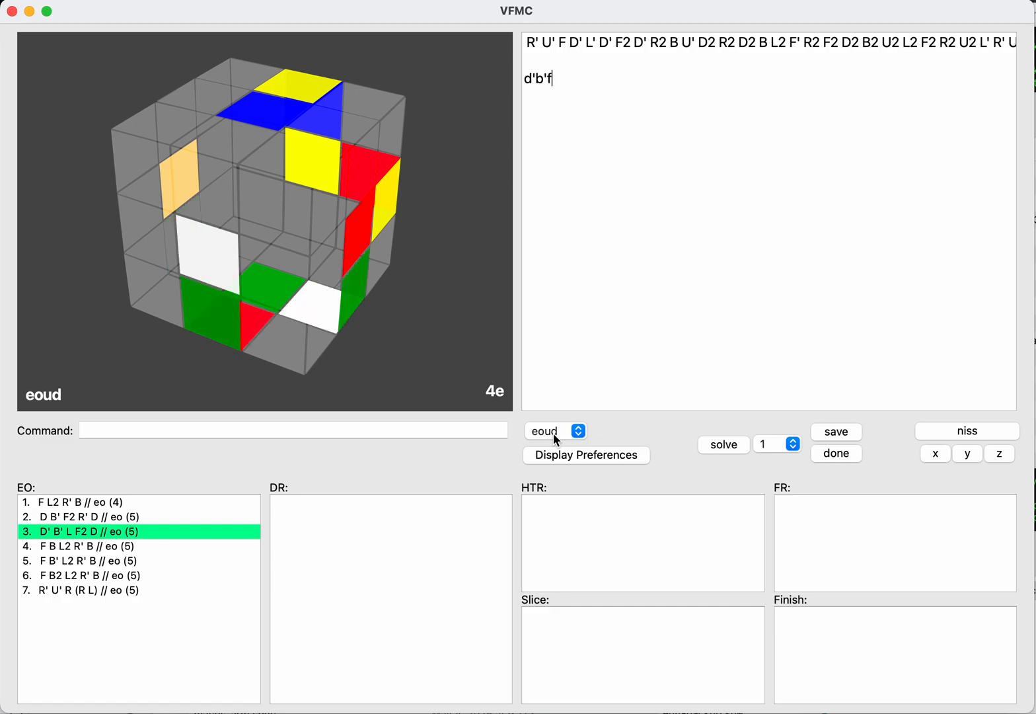
pyautogui.write("'l")
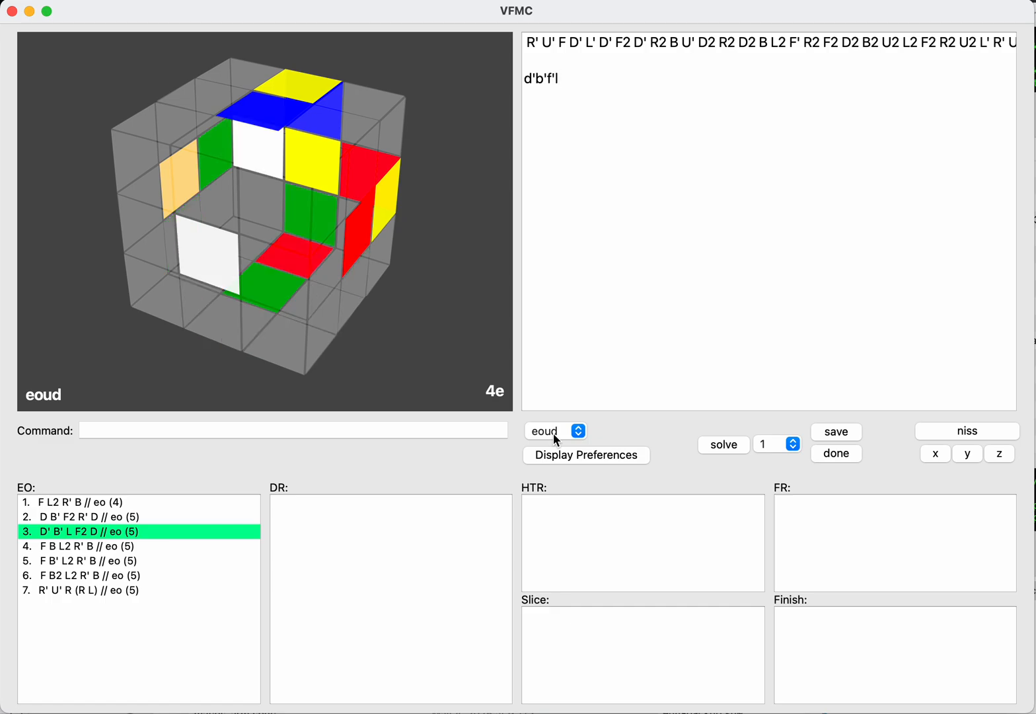
pyautogui.write('d')
pyautogui.press('Return')
pyautogui.write('save')
pyautogui.press('Return')
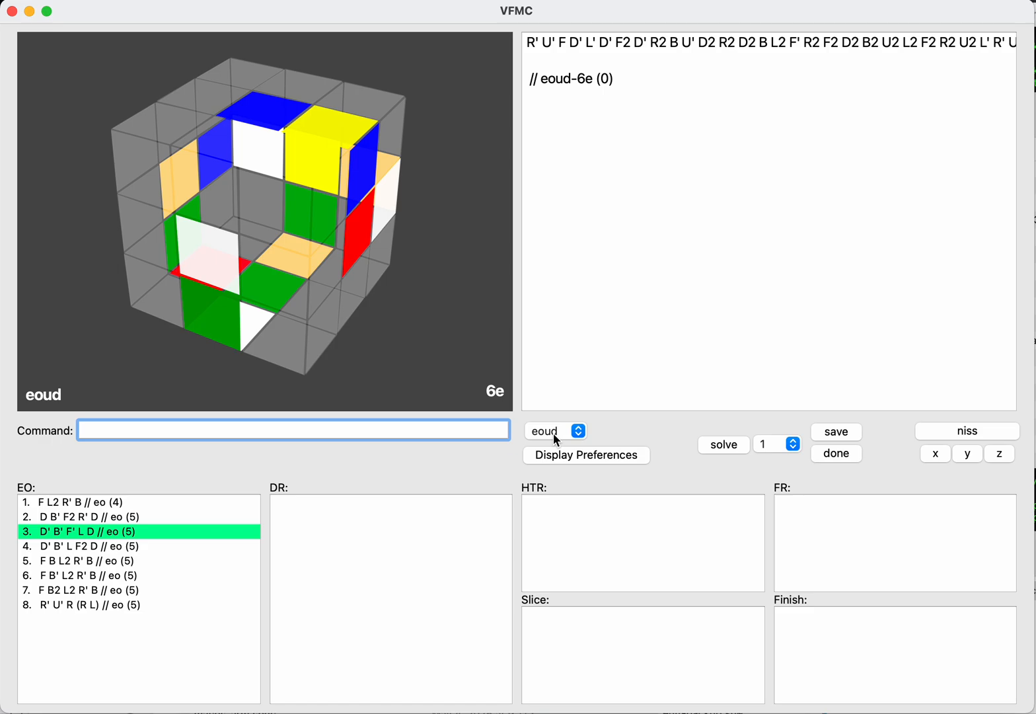
# Step: Switch the cube to eofb on the inverse scramble
pyautogui.write('eofb')
pyautogui.press('Return')
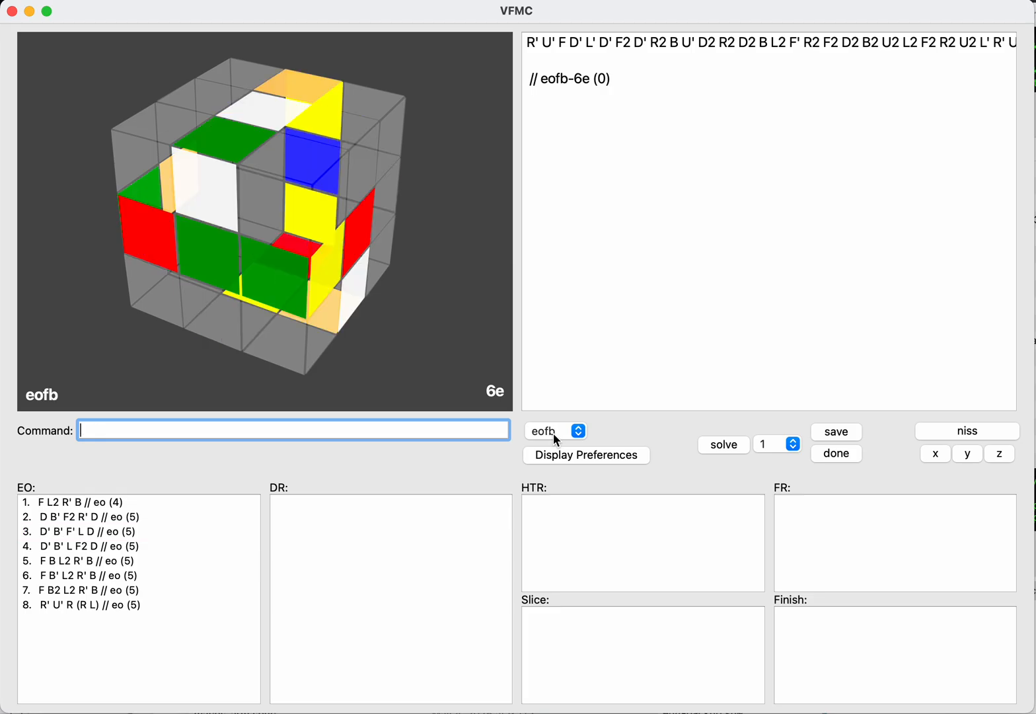
pyautogui.write('niss')
pyautogui.press('Return')
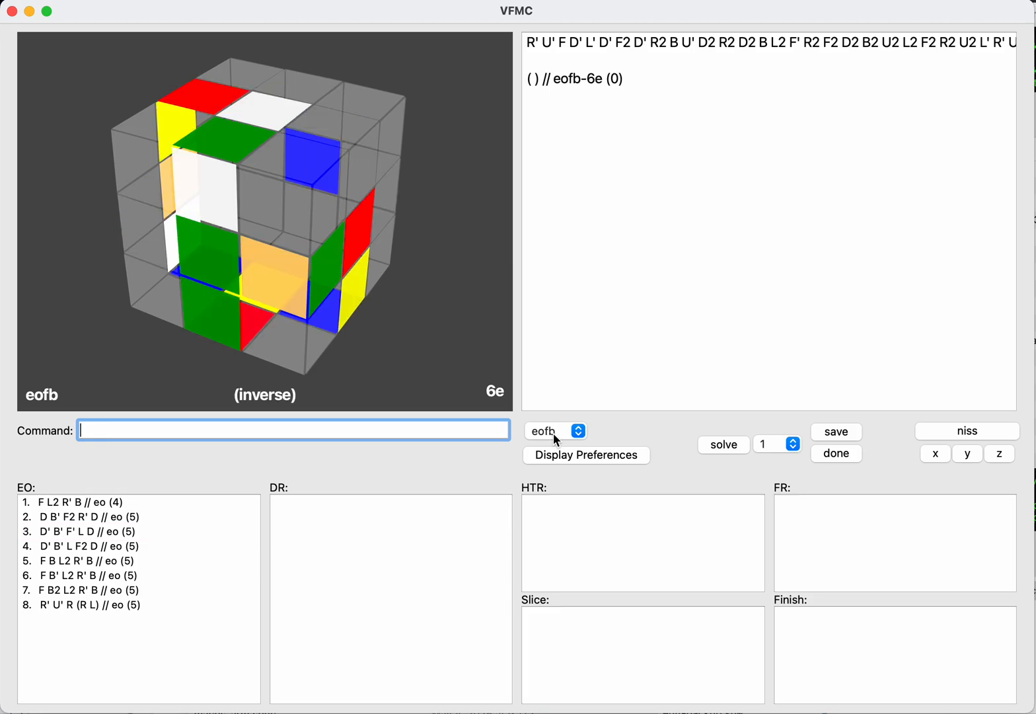
# Step: Enter the inverse eofb solution (F R D L F) and save it to the EO list
pyautogui.press('Tab')
pyautogui.press('Return')
pyautogui.write('f')
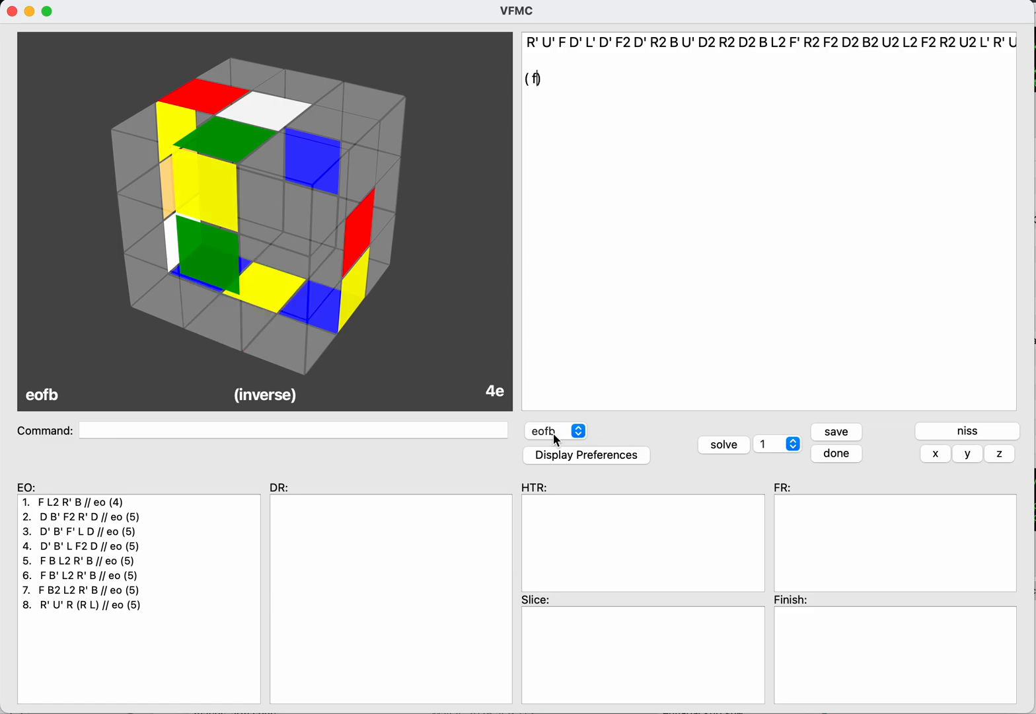
pyautogui.write('rd')
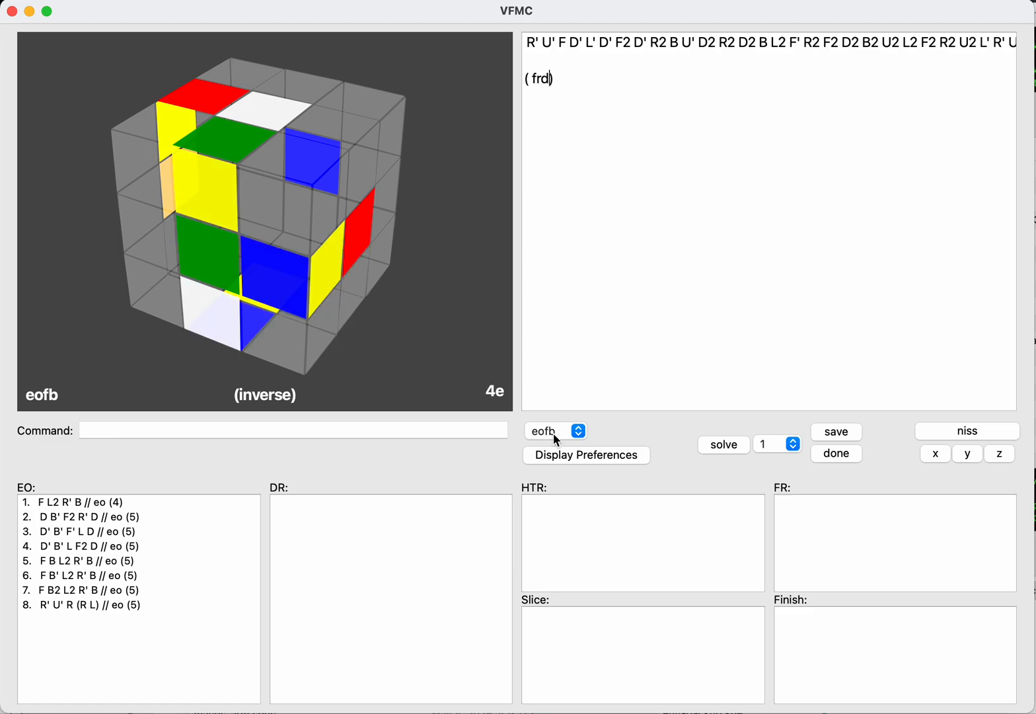
pyautogui.write('l')
pyautogui.write('f')
pyautogui.press('Return')
pyautogui.write('sav')
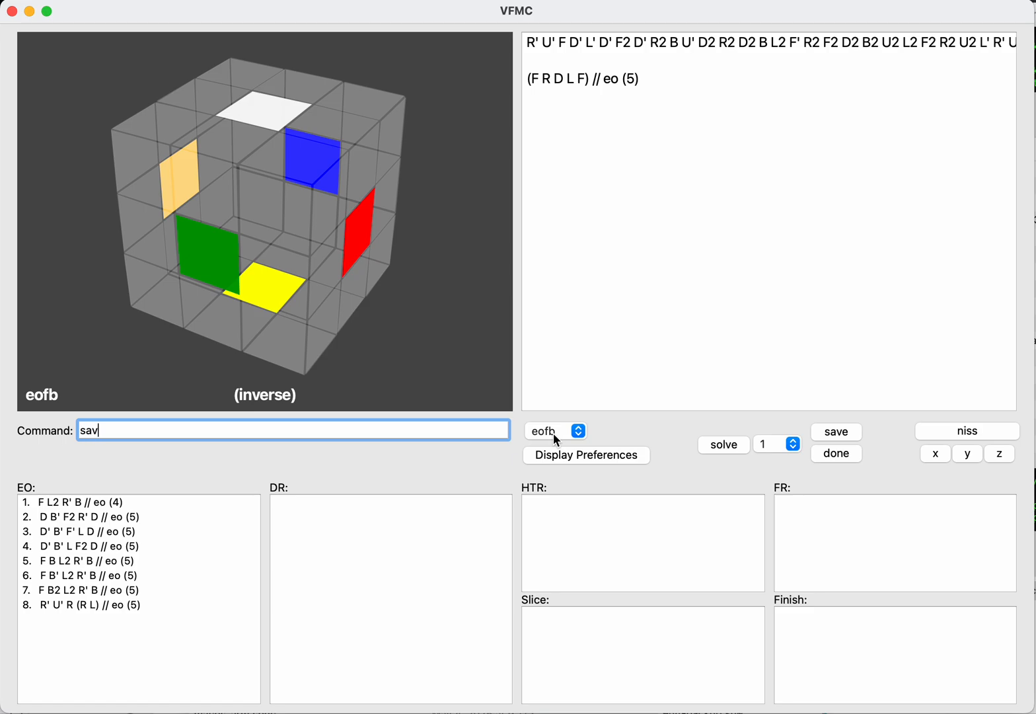
pyautogui.write('e')
pyautogui.press('Return')
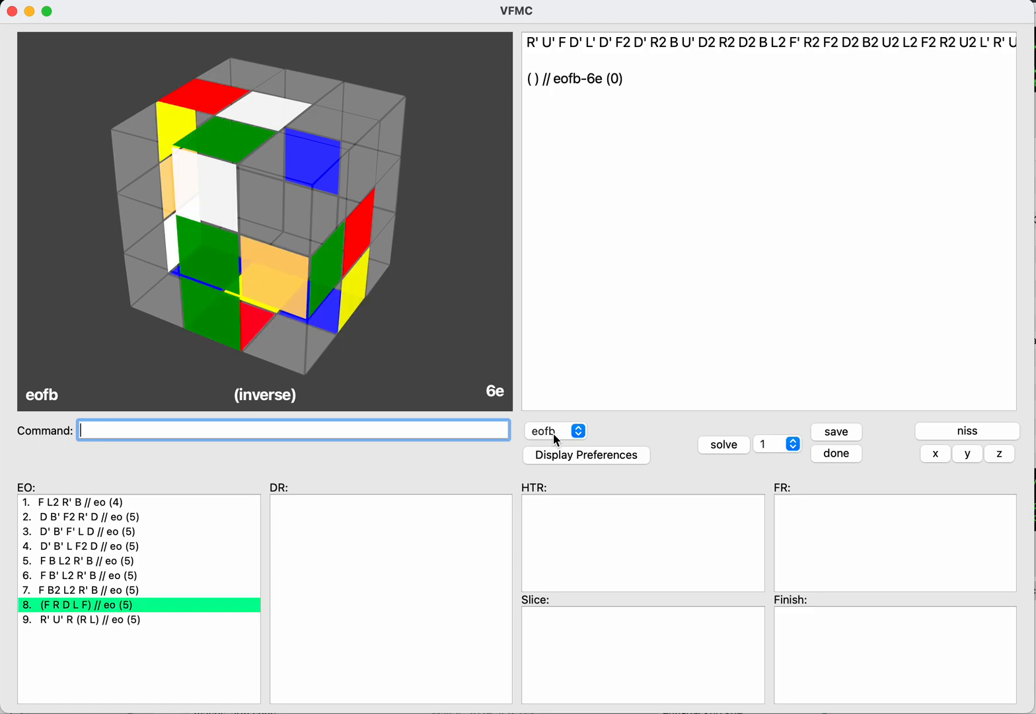
# Step: Enter the inverse eofb solution (F' R U' L' F) and save it to the EO list
pyautogui.write("f'")
pyautogui.press('Return')
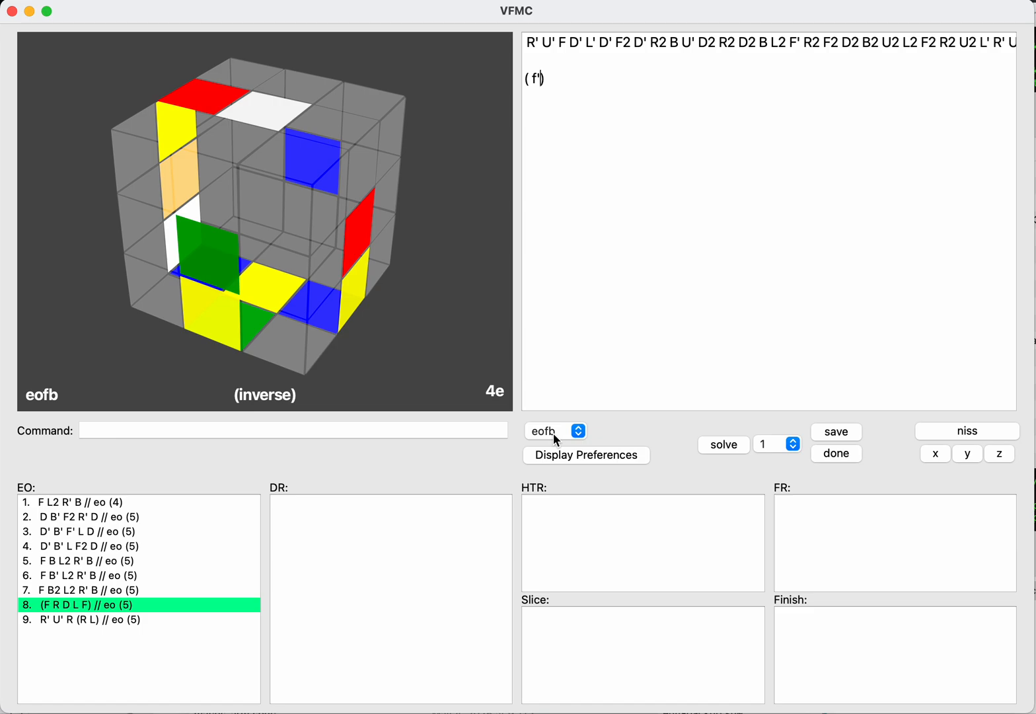
pyautogui.write("ru'")
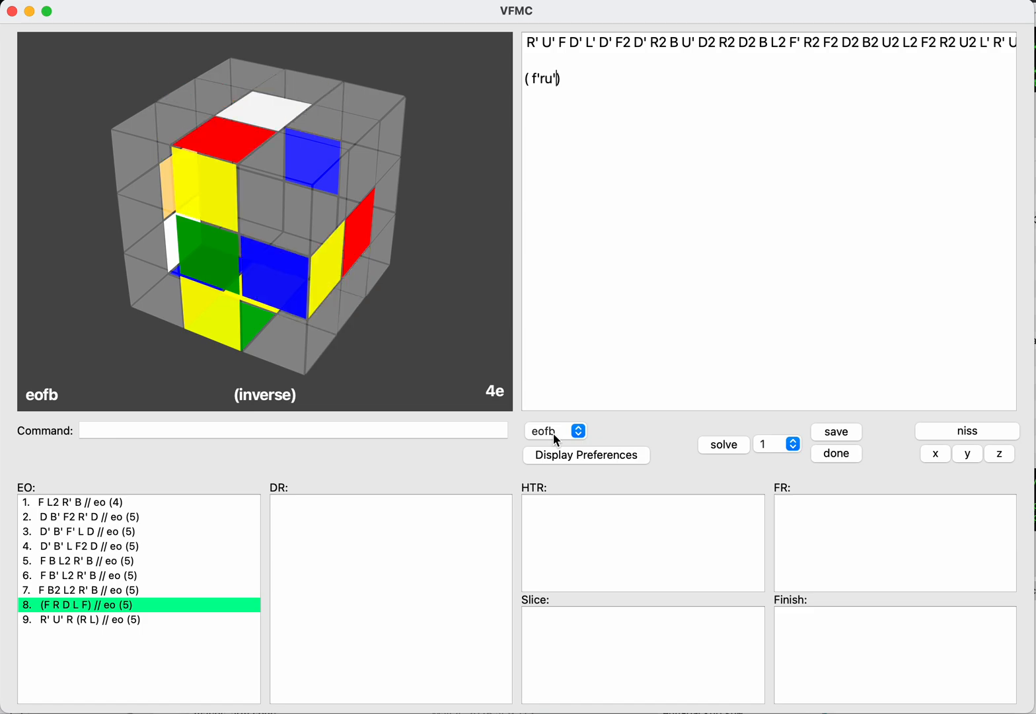
pyautogui.write("l'f")
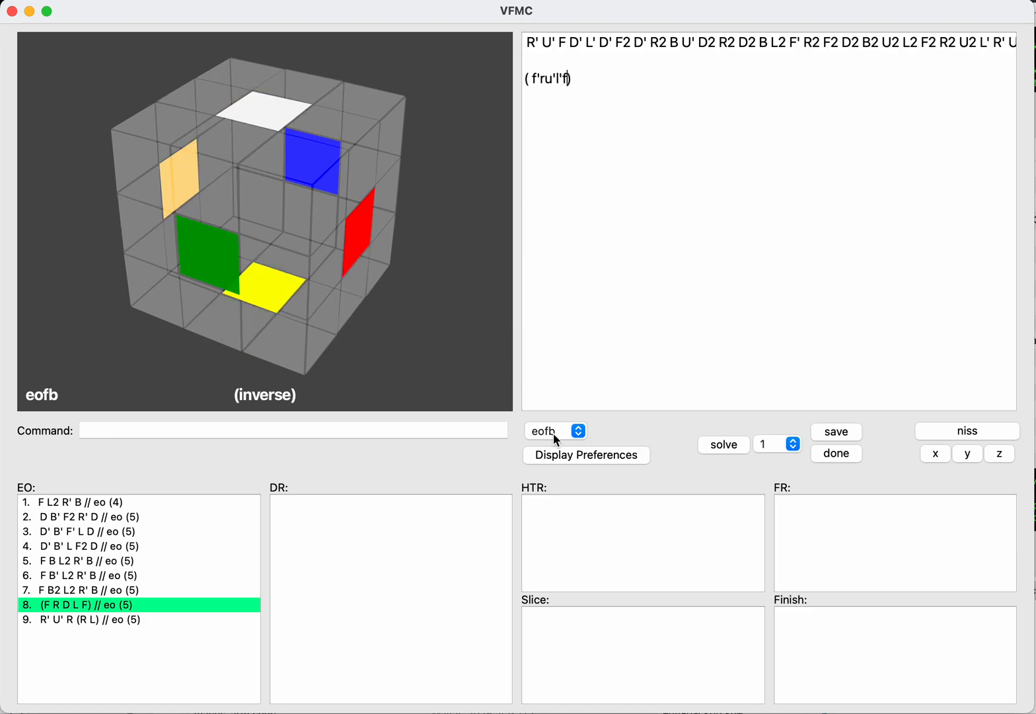
pyautogui.press('Return')
pyautogui.write('save')
pyautogui.press('Return')
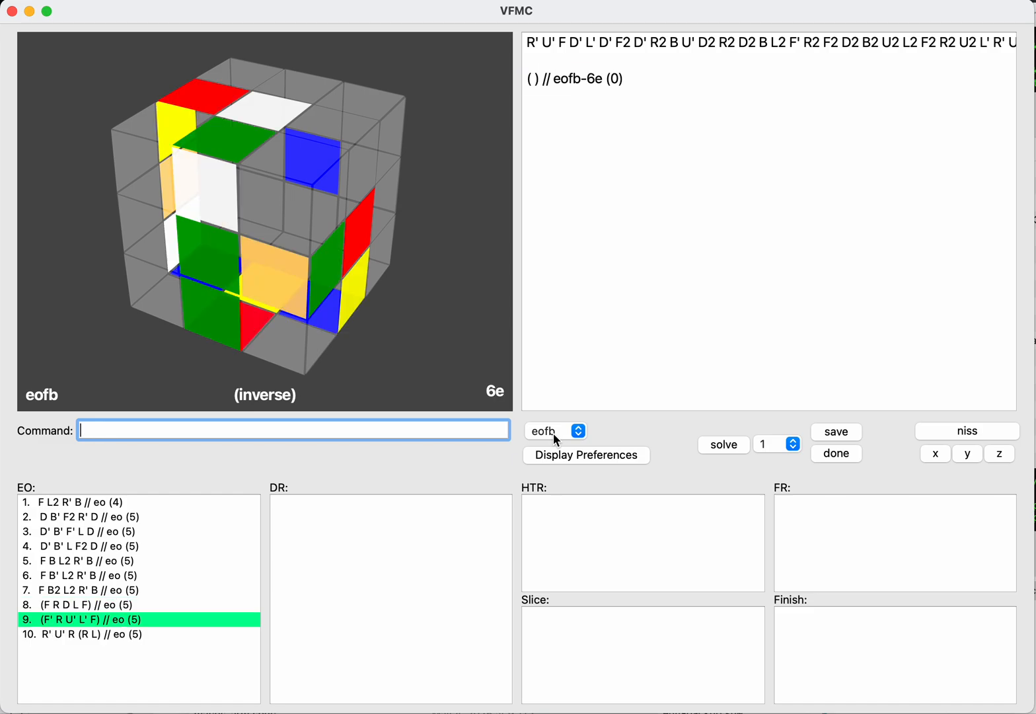
# Step: Enter the inverse eofb solution (F' U' L' R F) and save it to the EO list
pyautogui.write("f'")
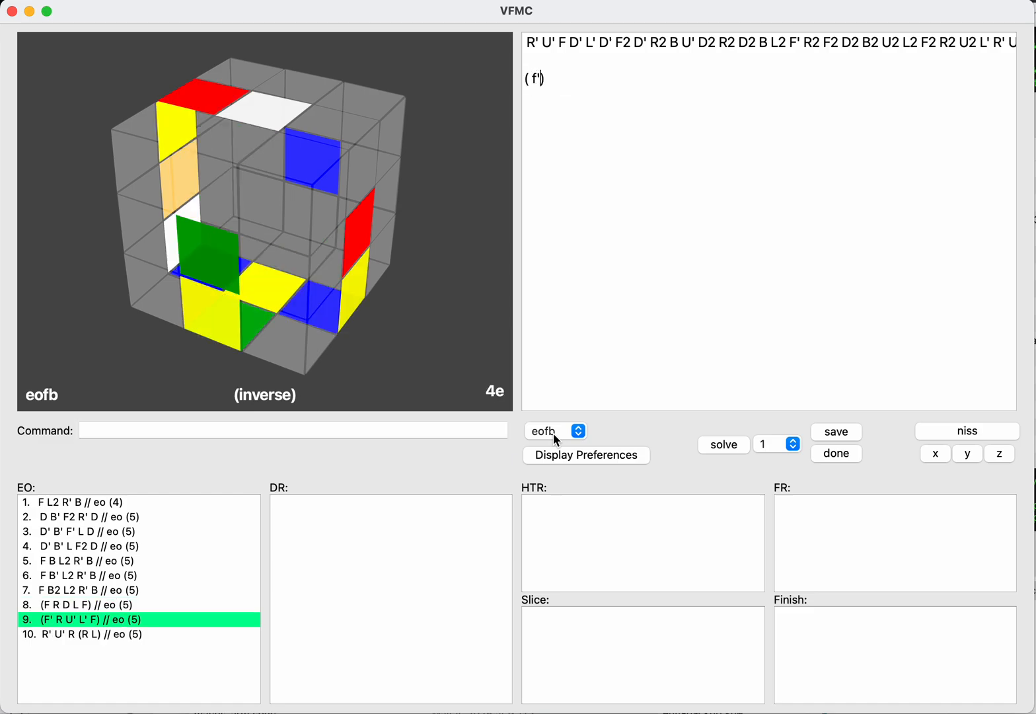
pyautogui.write("u'l")
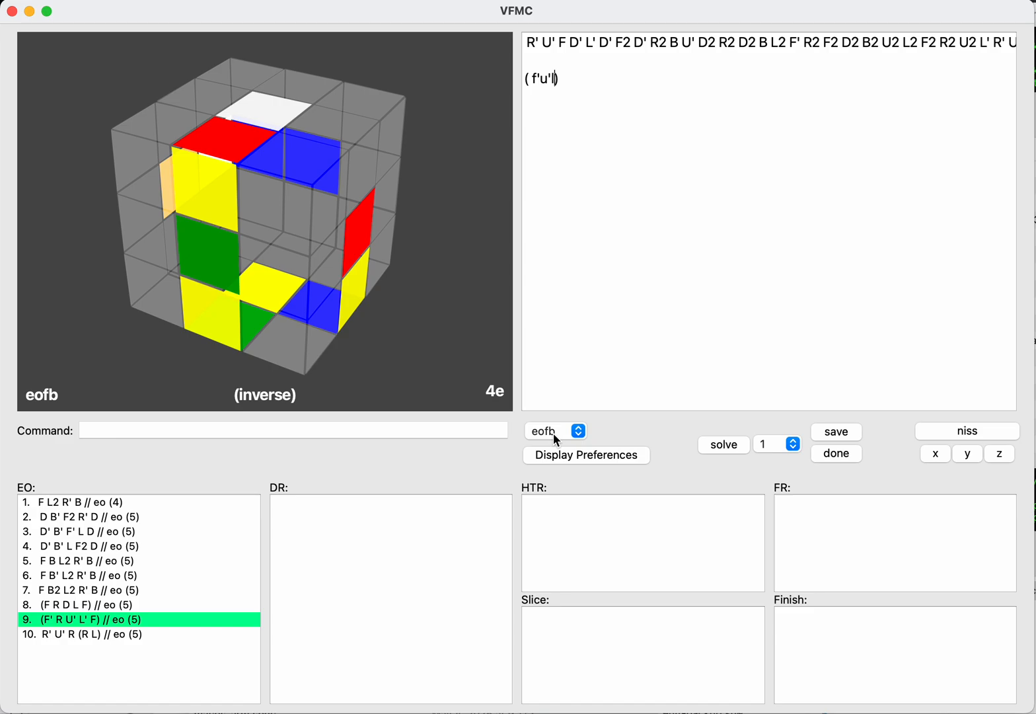
pyautogui.write("'rf")
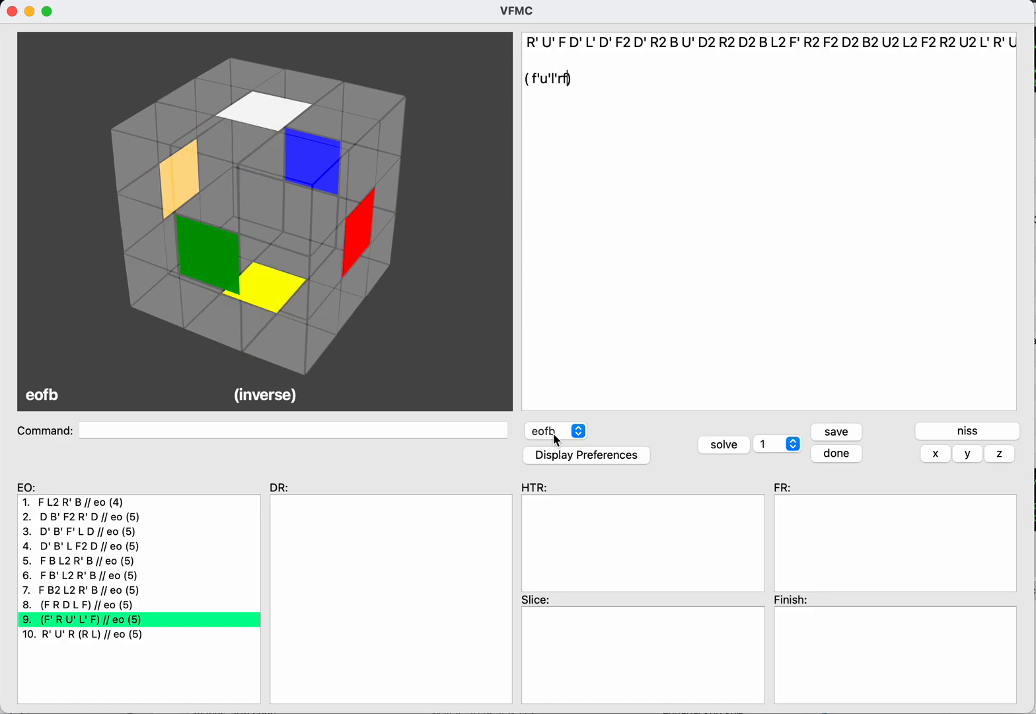
pyautogui.press('Tab')
pyautogui.write('save')
pyautogui.press('Return')
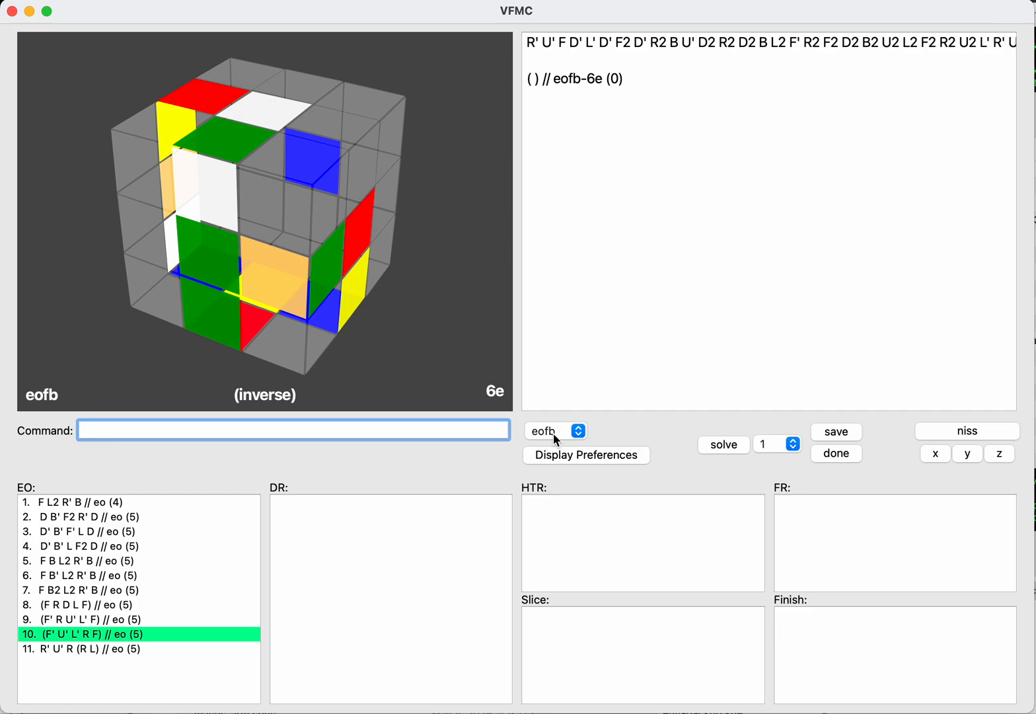
pyautogui.press('Tab')
pyautogui.press('Return')
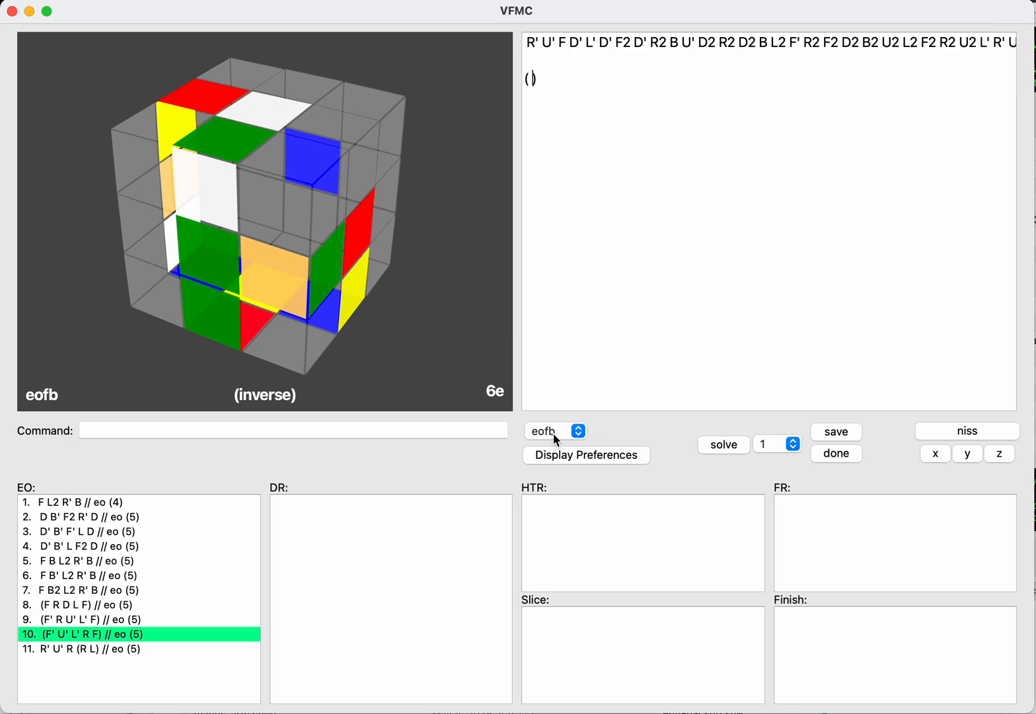
pyautogui.write('r')
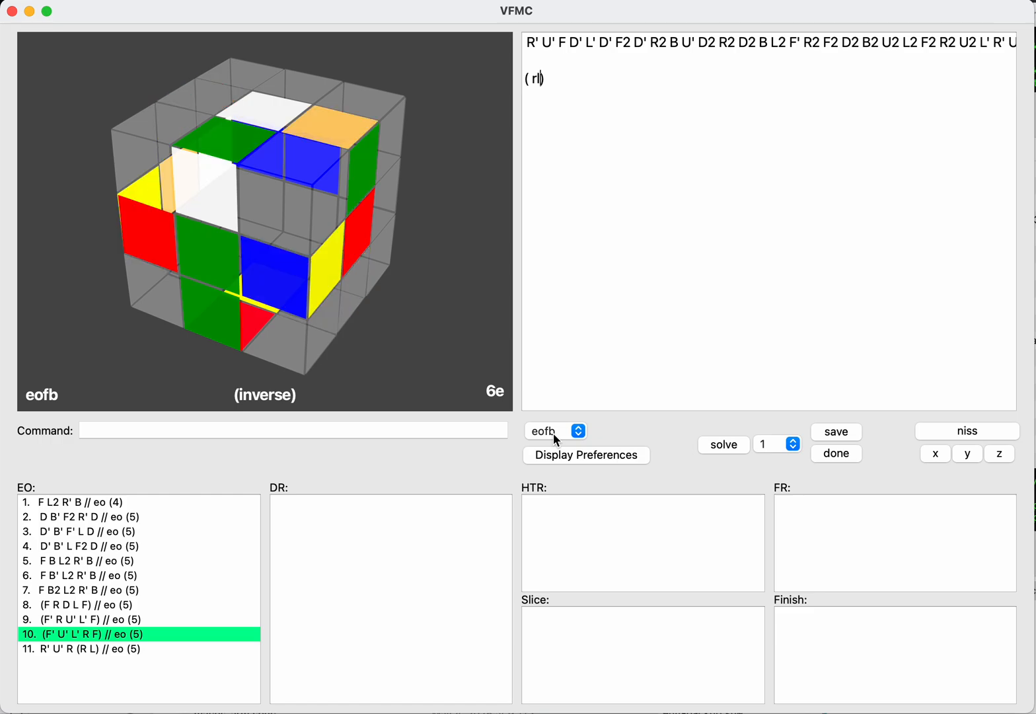
pyautogui.press('BackSpace')
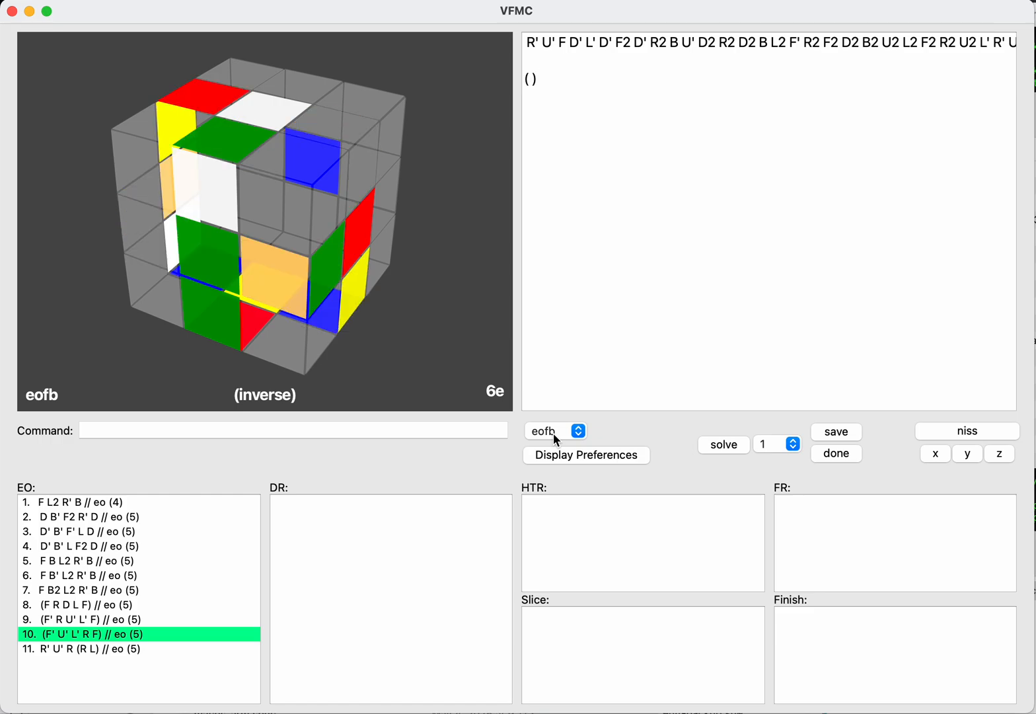
pyautogui.press('Return')
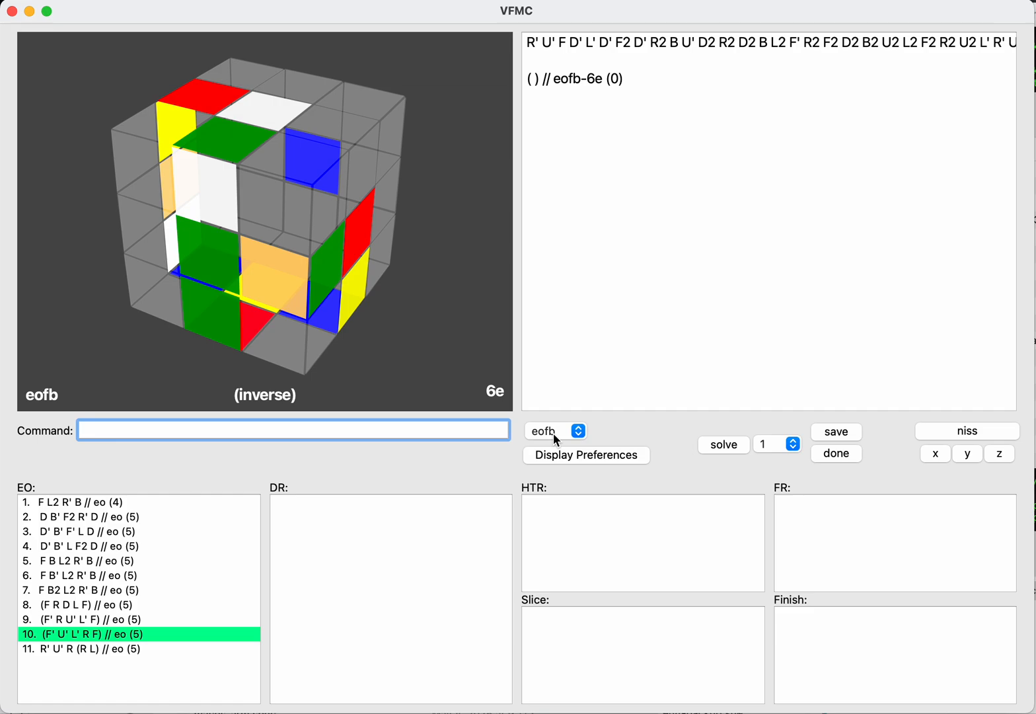
# Step: Replay the inverse eofb solution (F' U' L' R F) on the cube and reset the moves
pyautogui.write("f'u'l'rf")
pyautogui.press('Return')
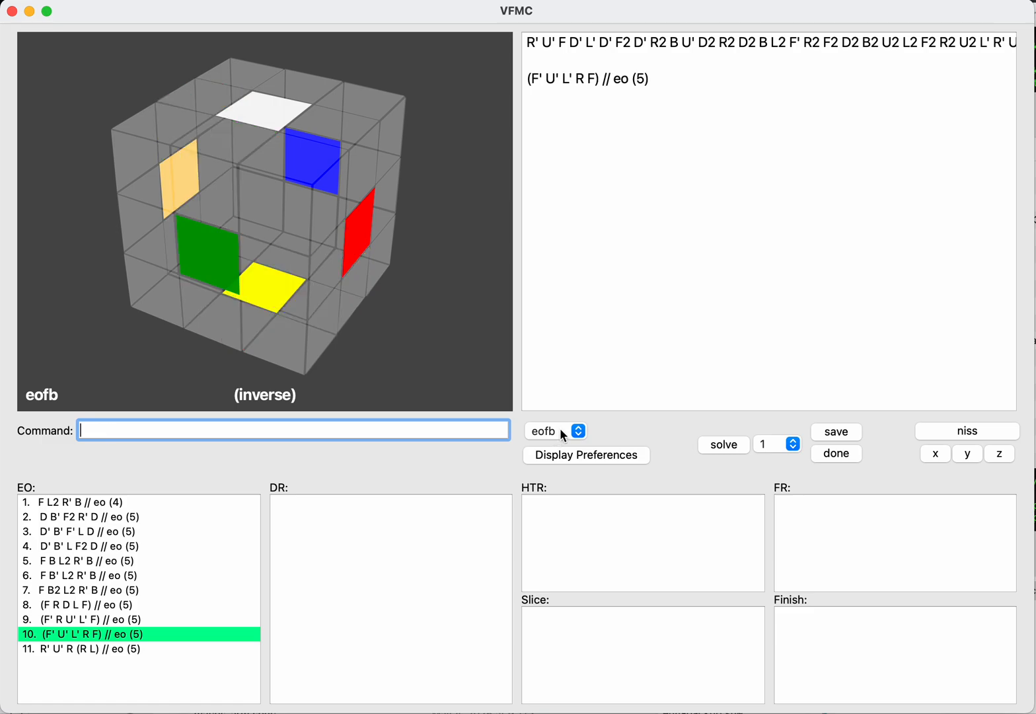
pyautogui.write('reset')
pyautogui.press('Return')
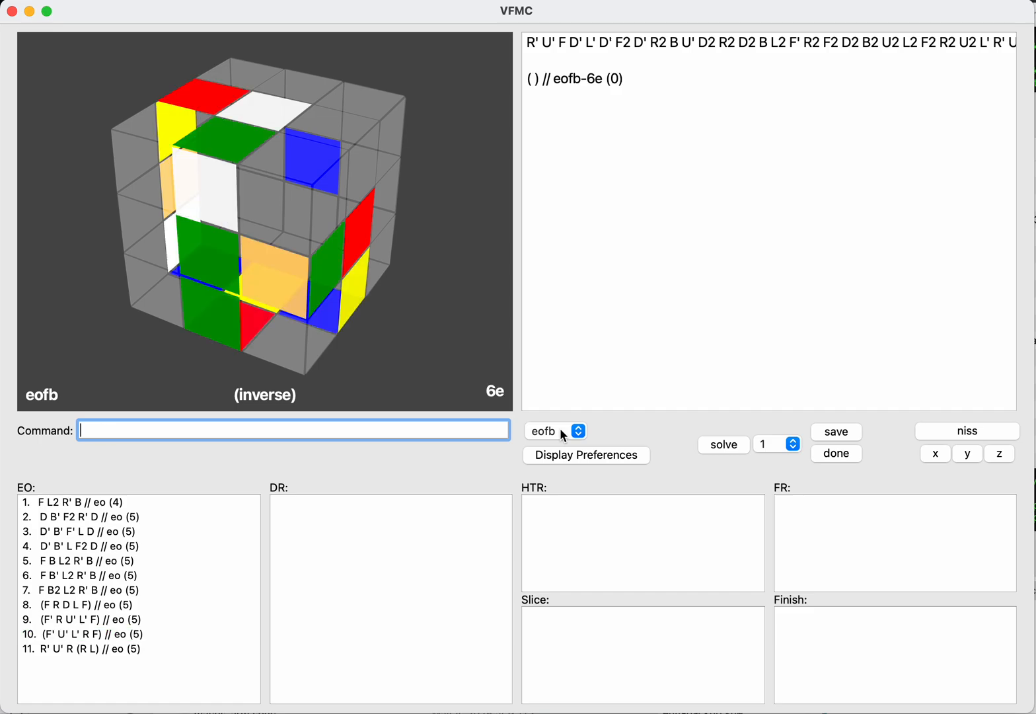
# Step: Try the inverse eofb variation (F' R U L' F) and reset the moves
pyautogui.write("f'rul'f")
pyautogui.press('Return')
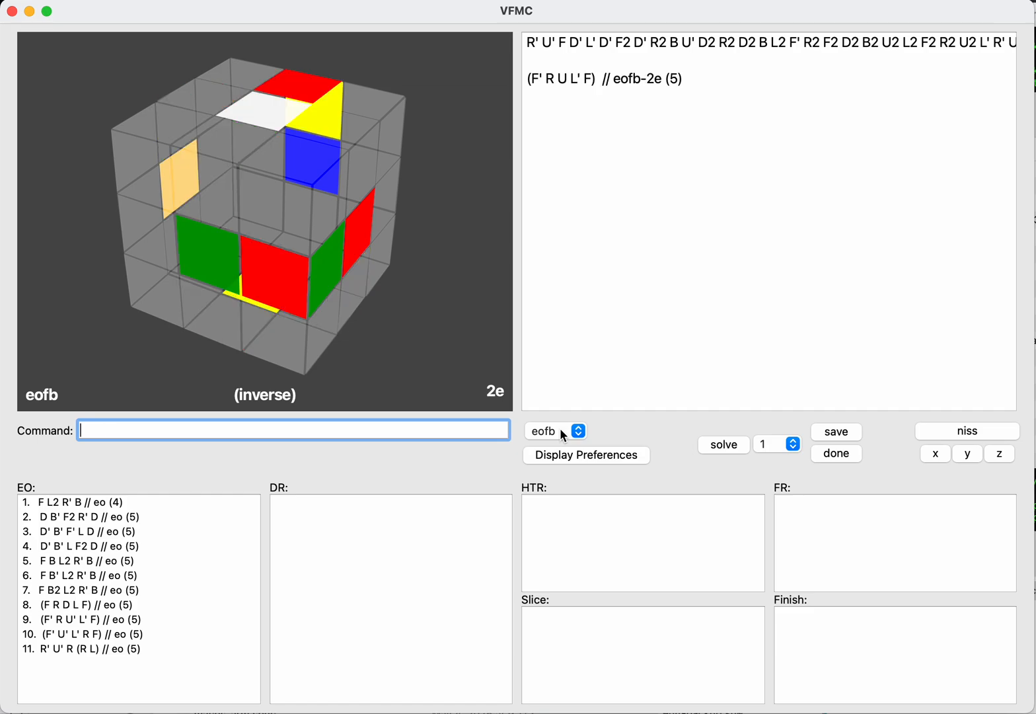
pyautogui.write('reset')
pyautogui.press('Return')
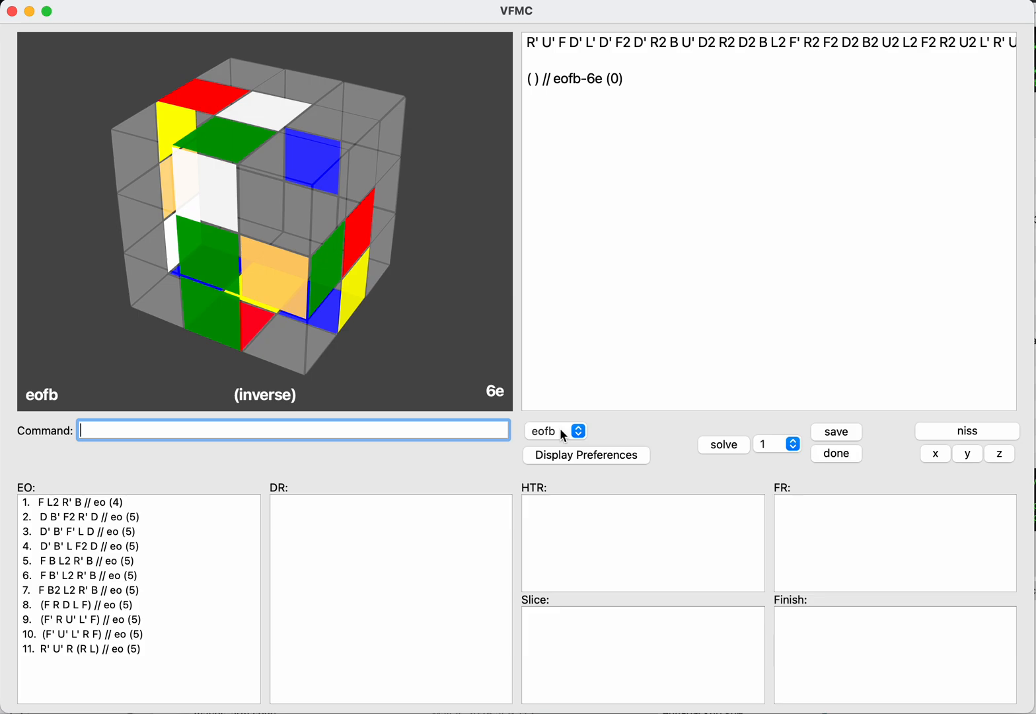
# Step: Check the eorl case on the inverse scramble and switch the cube to eoud
pyautogui.write('eorl')
pyautogui.press('Return')
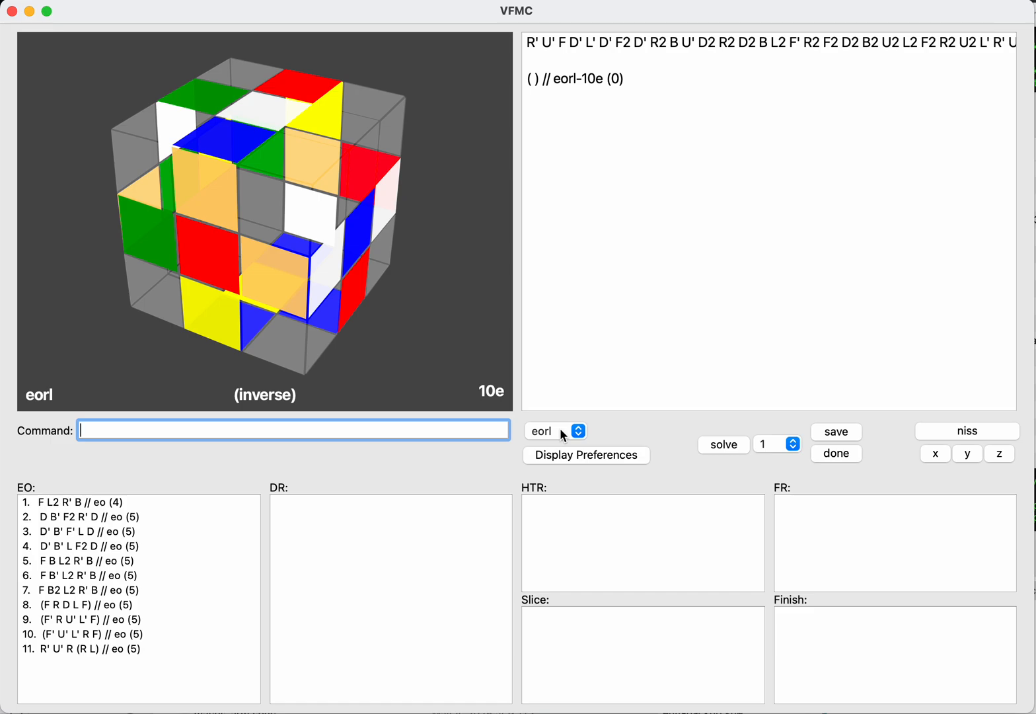
pyautogui.write('eoud')
pyautogui.press('Return')
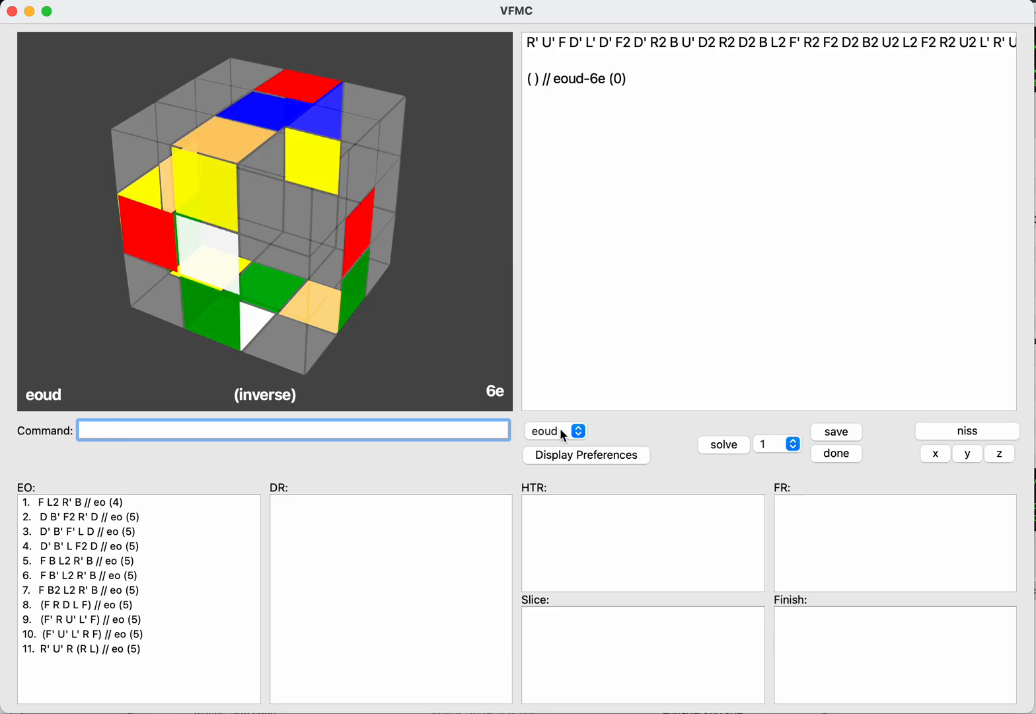
# Step: Enter the inverse eoud solution (U R L' B2 U) and save it to the EO list
pyautogui.press('Tab')
pyautogui.press('Return')
pyautogui.write('u')
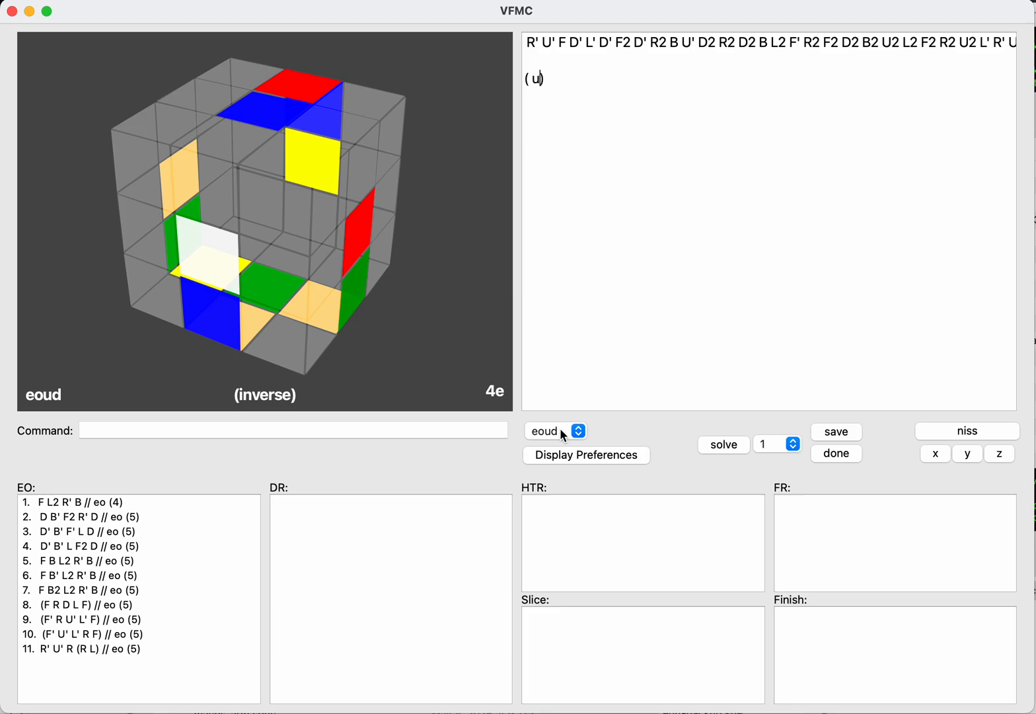
pyautogui.write("rl'b2u")
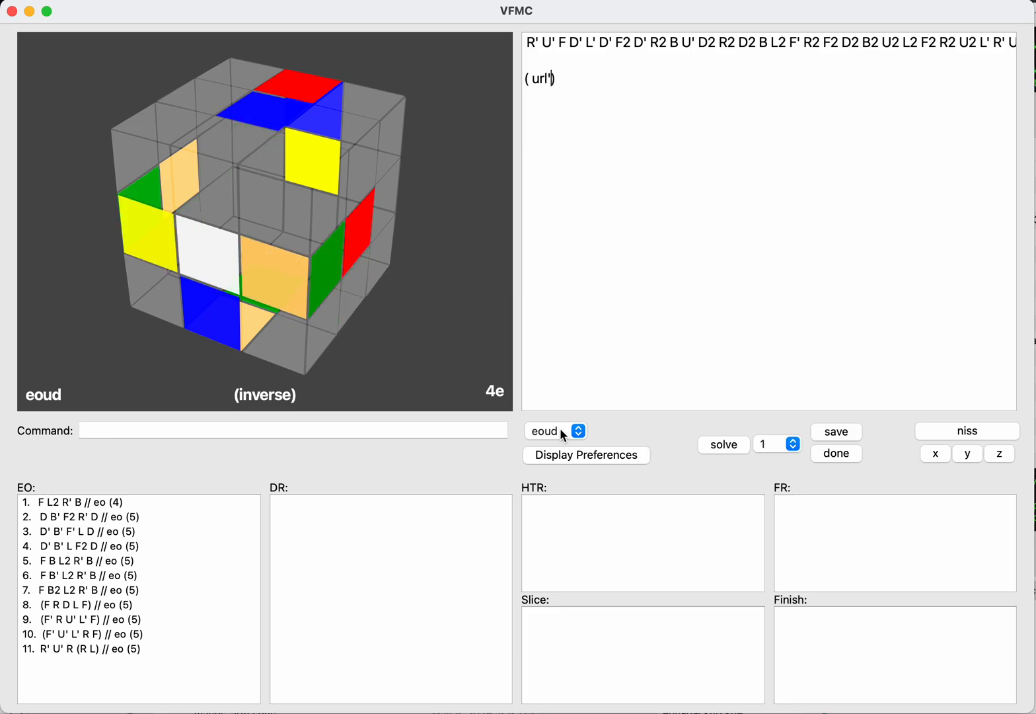
pyautogui.press('Return')
pyautogui.write('add')
pyautogui.press('Return')
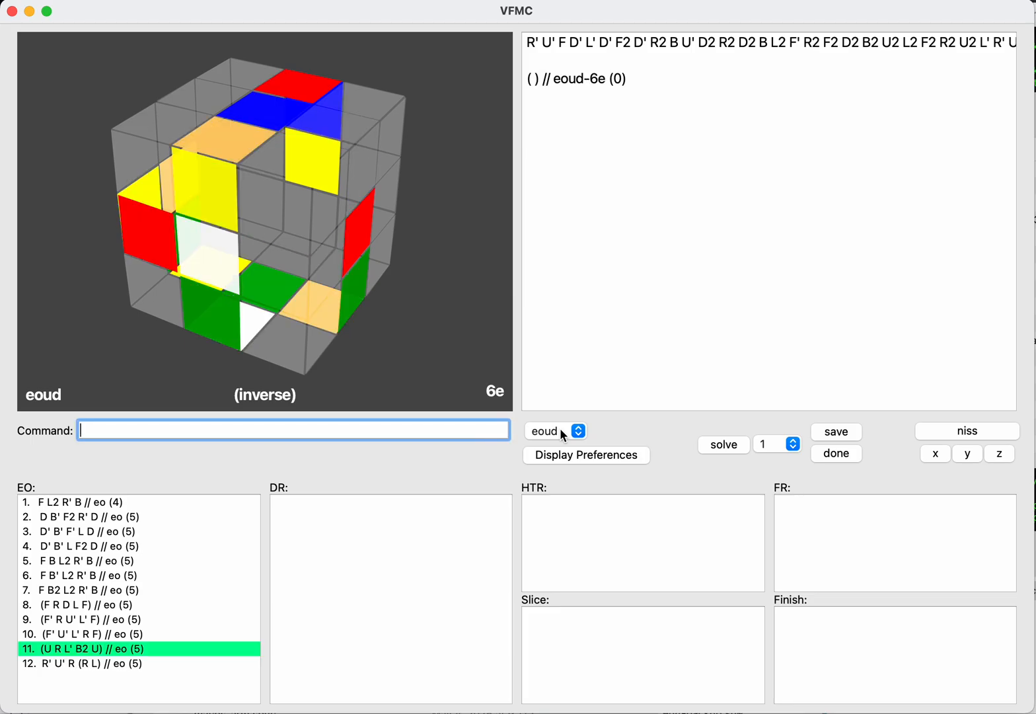
# Step: Enter the inverse eoud solution (U B2 R L' U) and save it to the EO list
pyautogui.press('Tab')
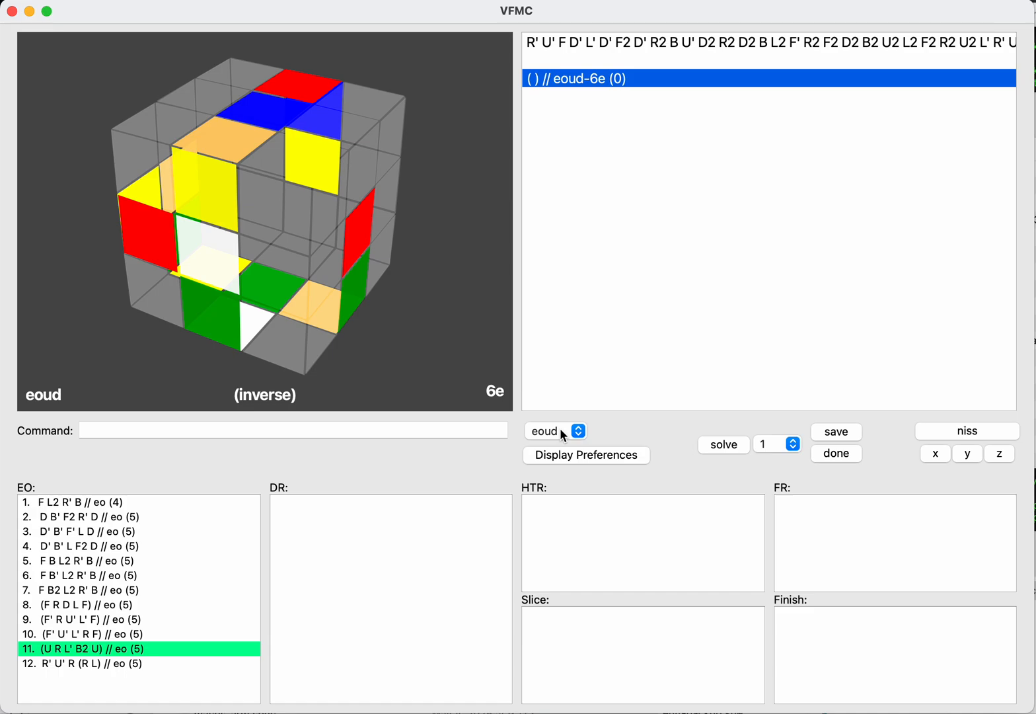
pyautogui.press('Return')
pyautogui.write('u')
pyautogui.write('b2u')
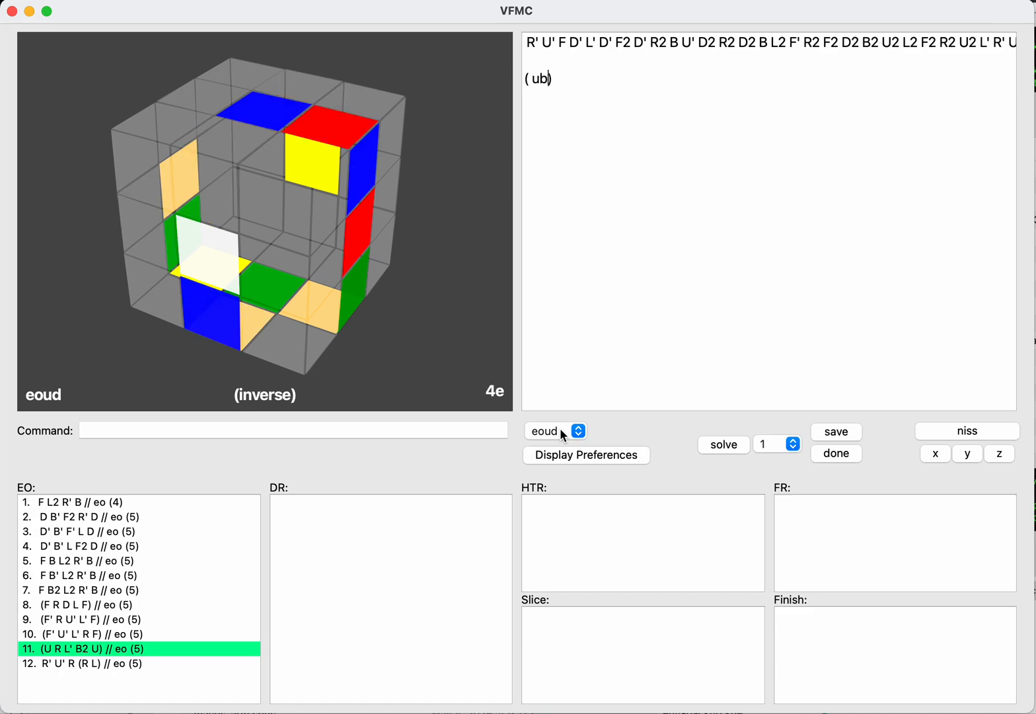
pyautogui.press('BackSpace')
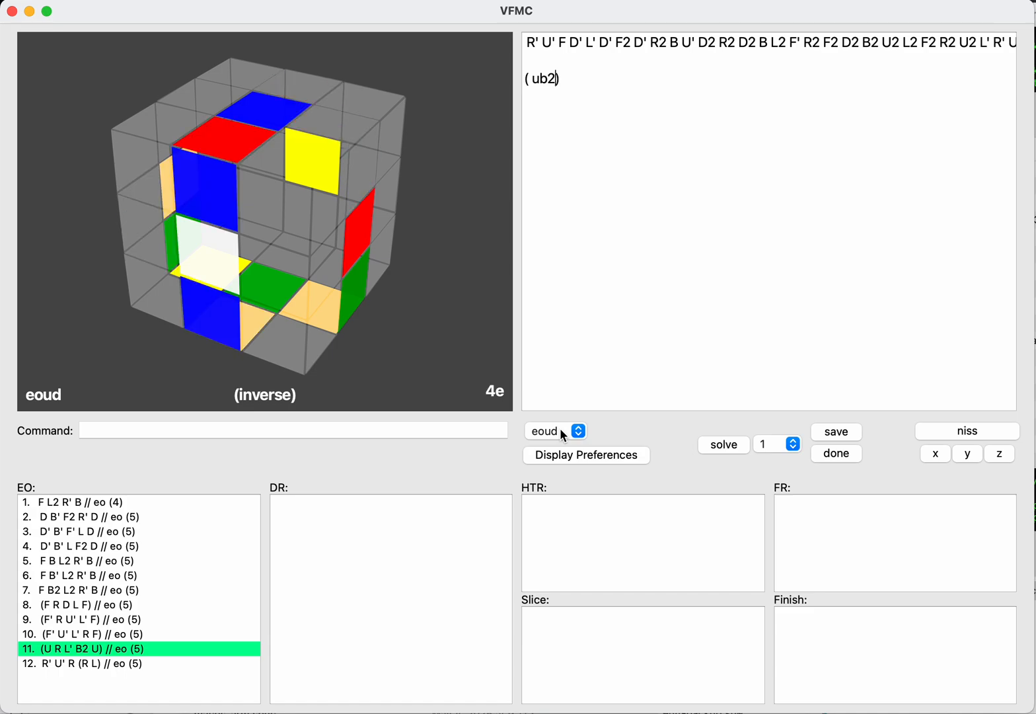
pyautogui.write("rl'")
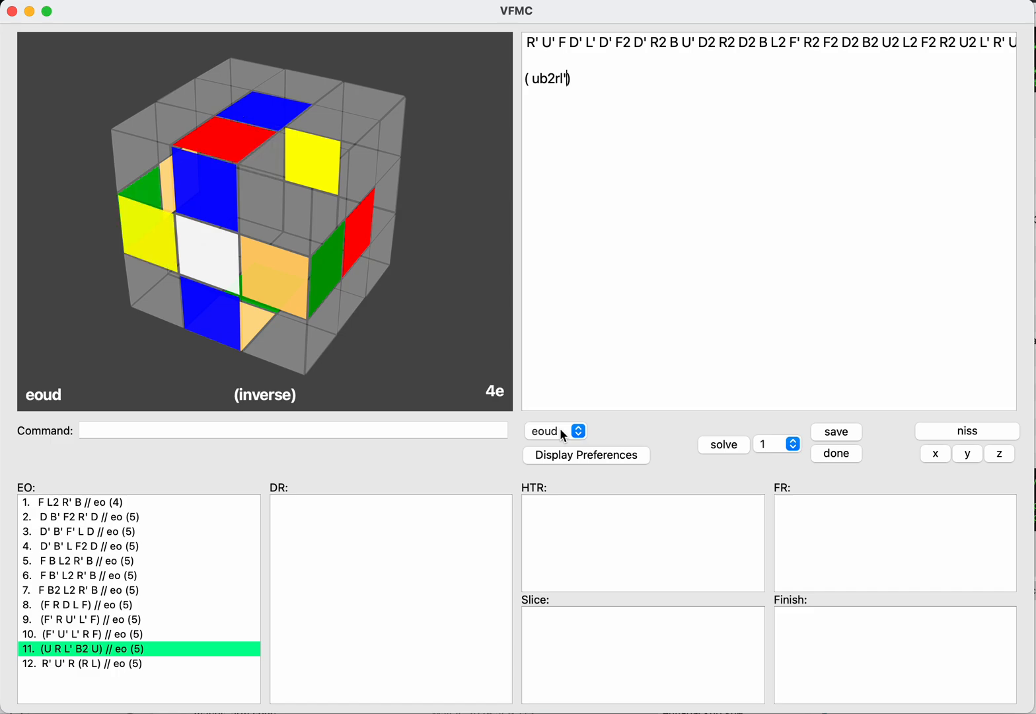
pyautogui.write('u')
pyautogui.press('Return')
pyautogui.write('save')
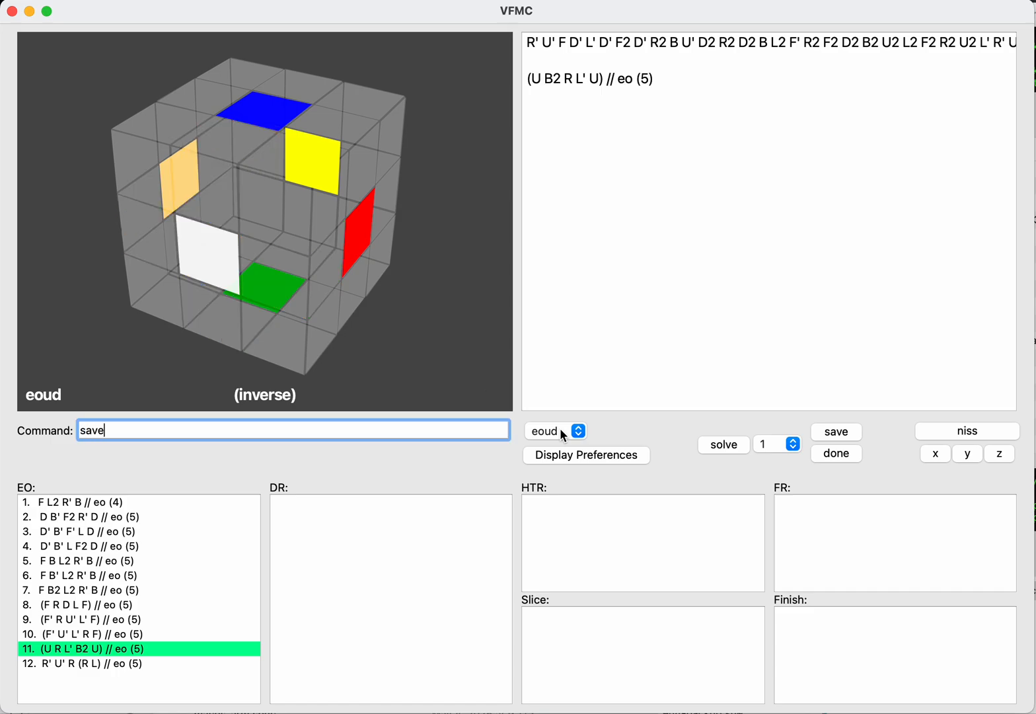
pyautogui.press('Return')
# Step: Enter the inverse eoud solution (U L R' F2 D) and save it to the EO list
pyautogui.press('Tab')
pyautogui.press('Return')
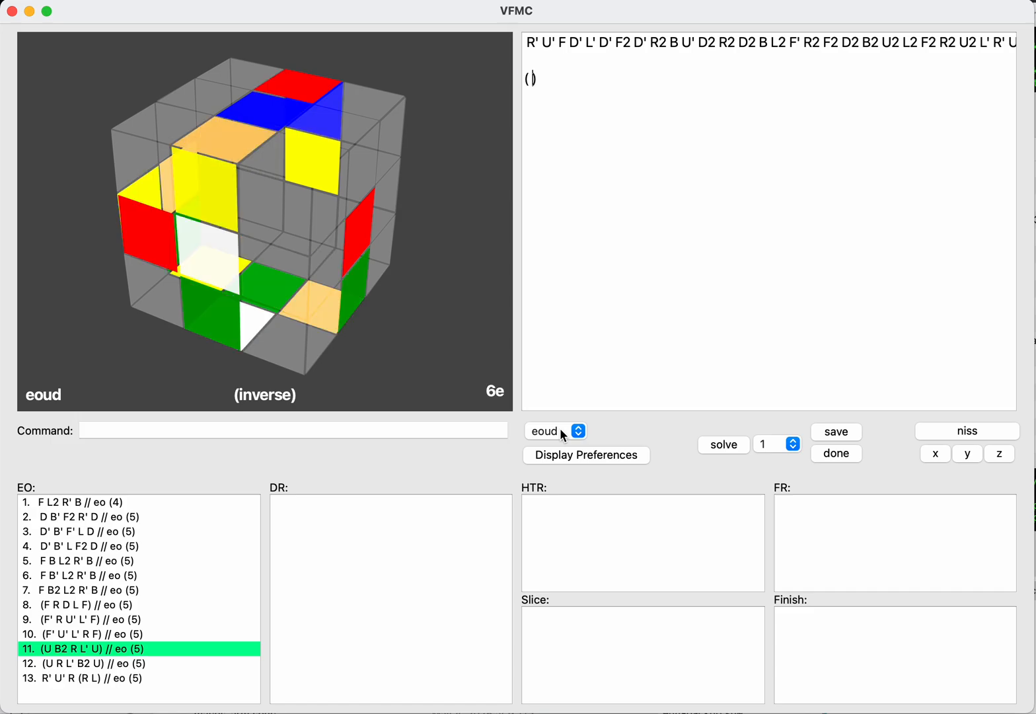
pyautogui.write("u'")
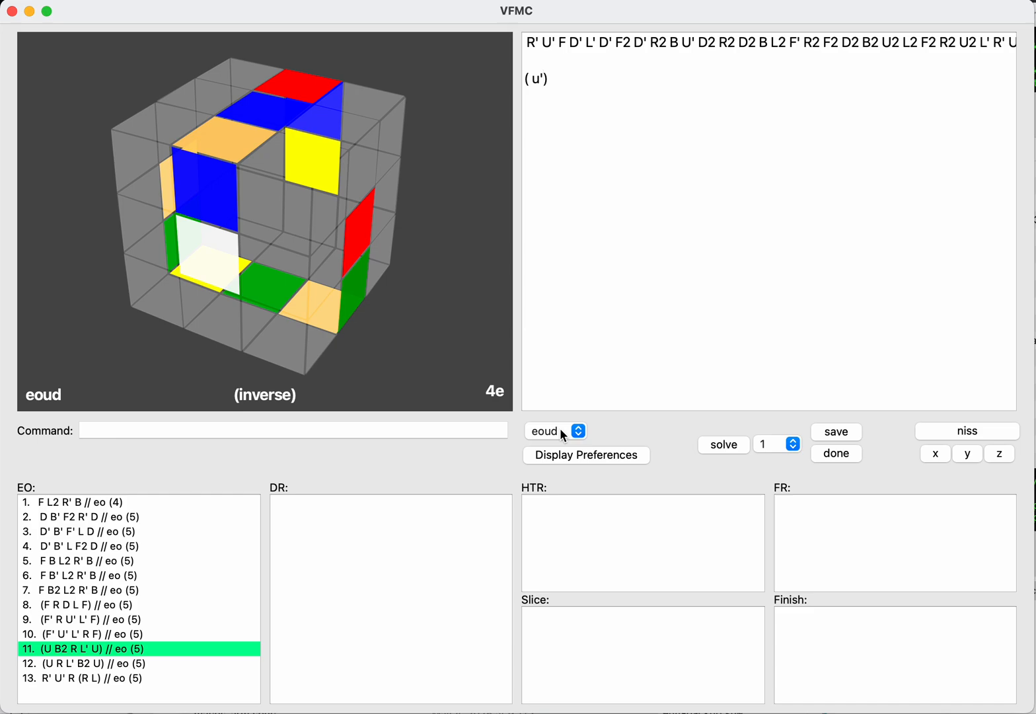
pyautogui.press('BackSpace')
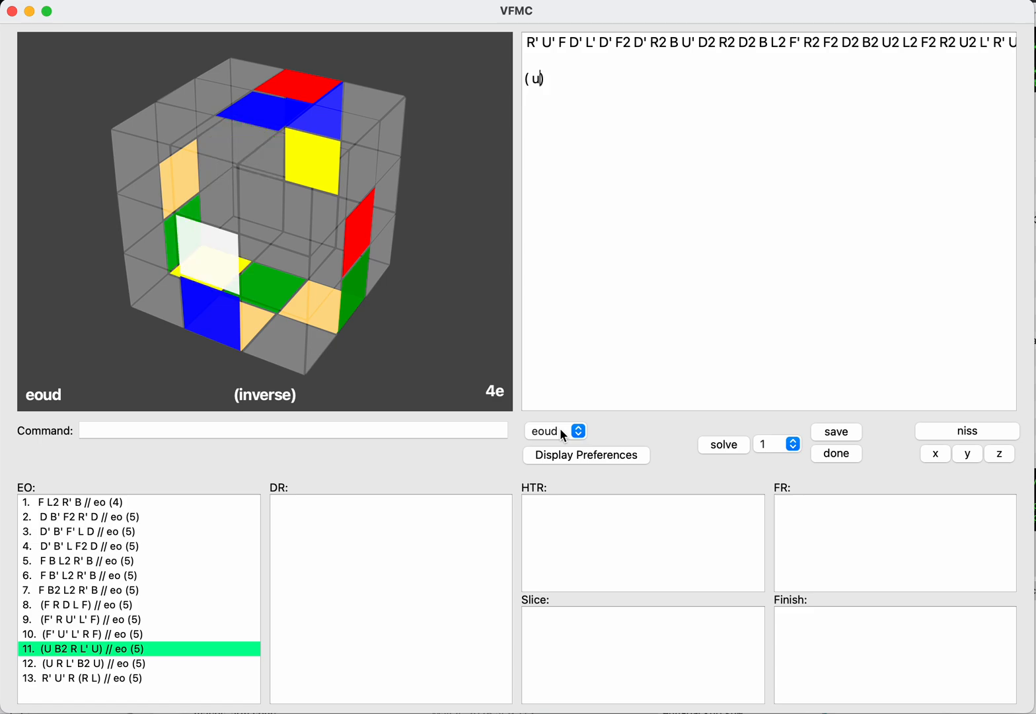
pyautogui.write("lr'")
pyautogui.write('f2d')
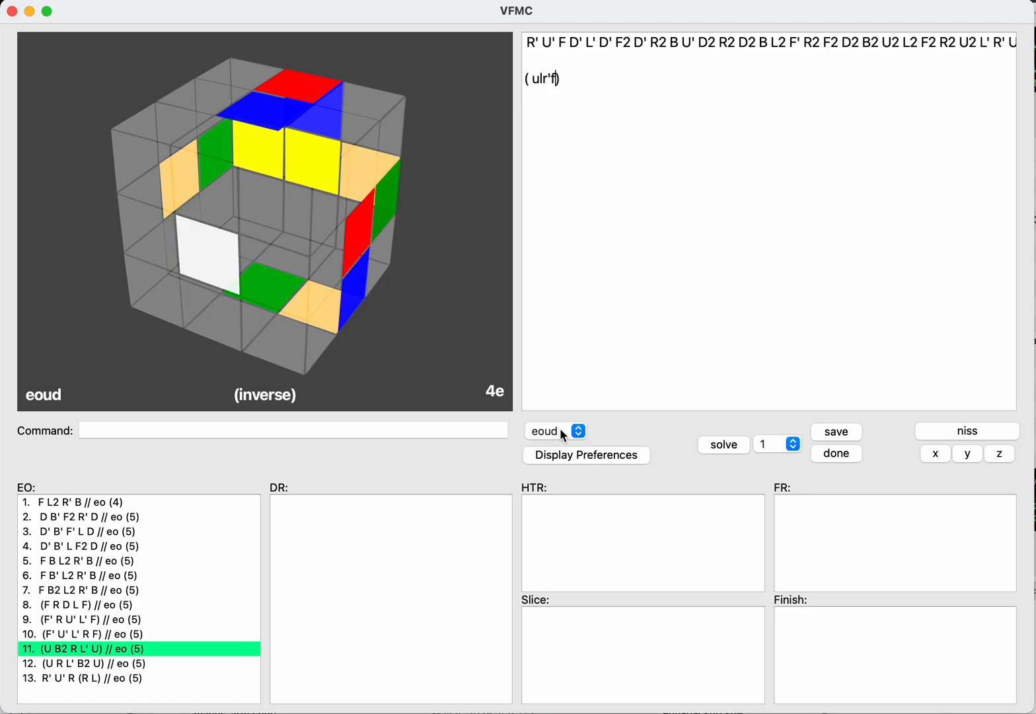
pyautogui.press('Return')
pyautogui.write('save')
pyautogui.press('Return')
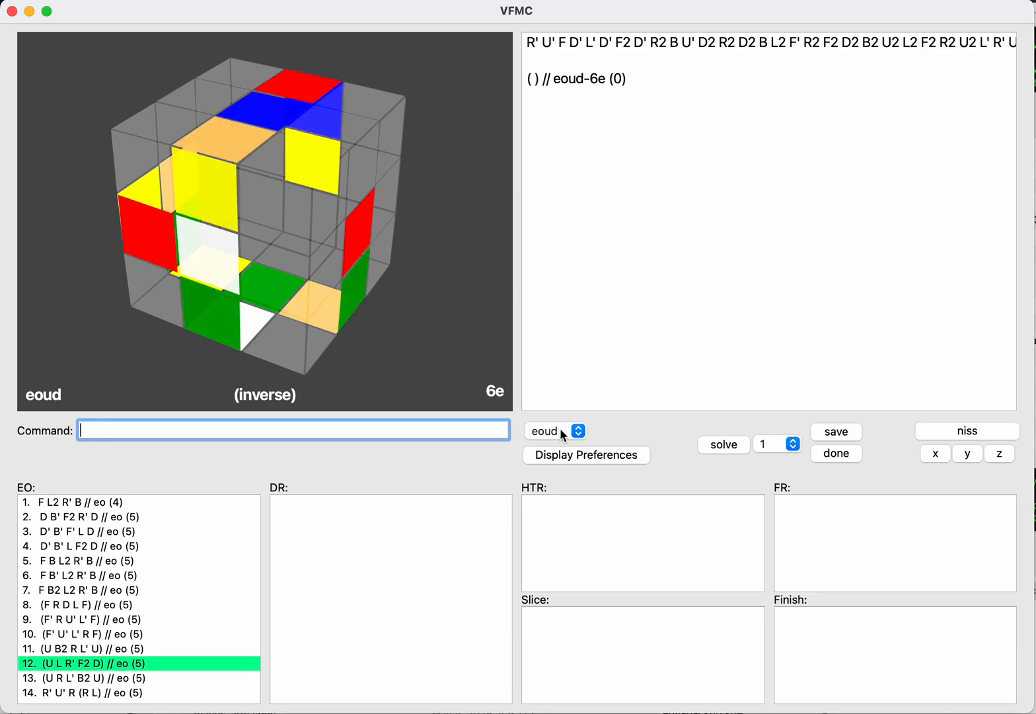
# Step: Enter the inverse eoud solution (U F2 R' L D) and save it to the EO list
pyautogui.press('Tab')
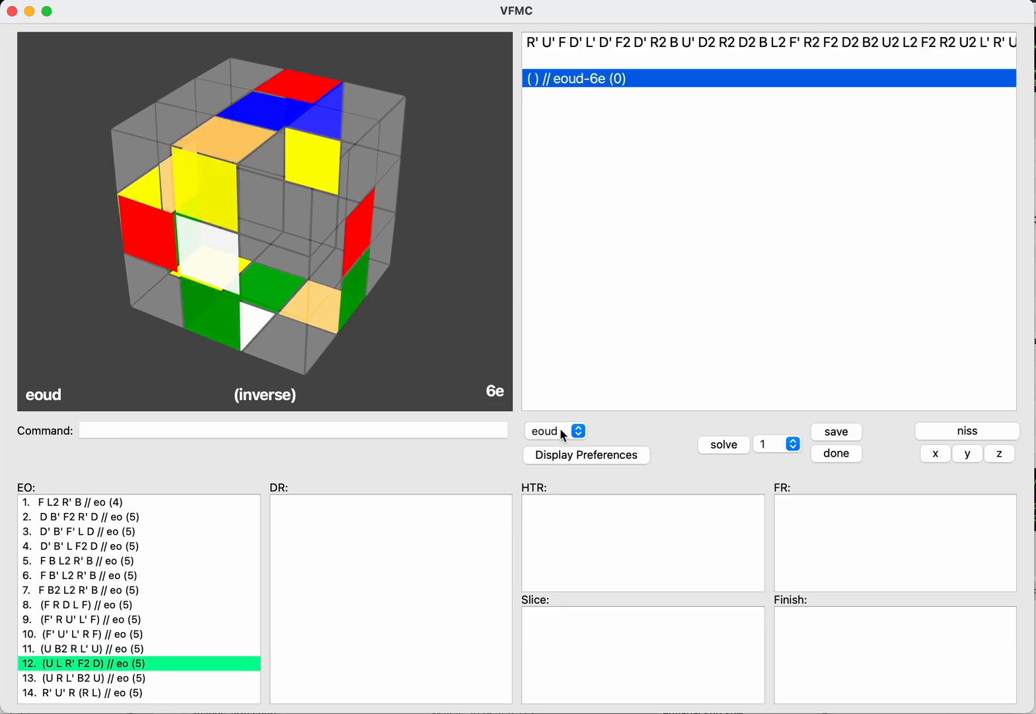
pyautogui.press('Return')
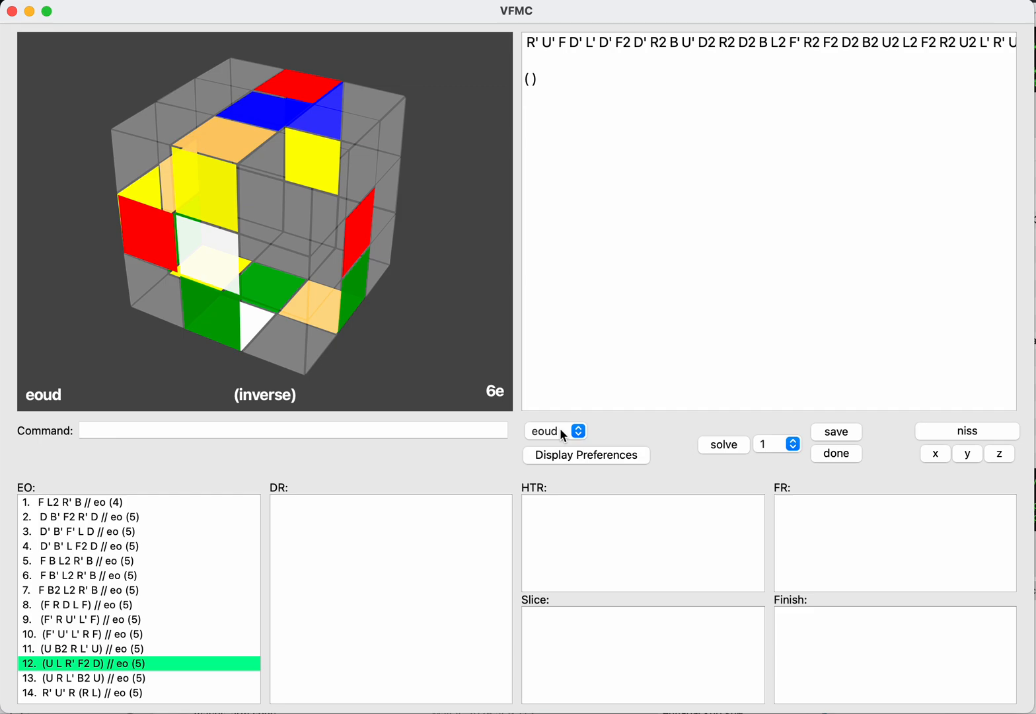
pyautogui.write('u')
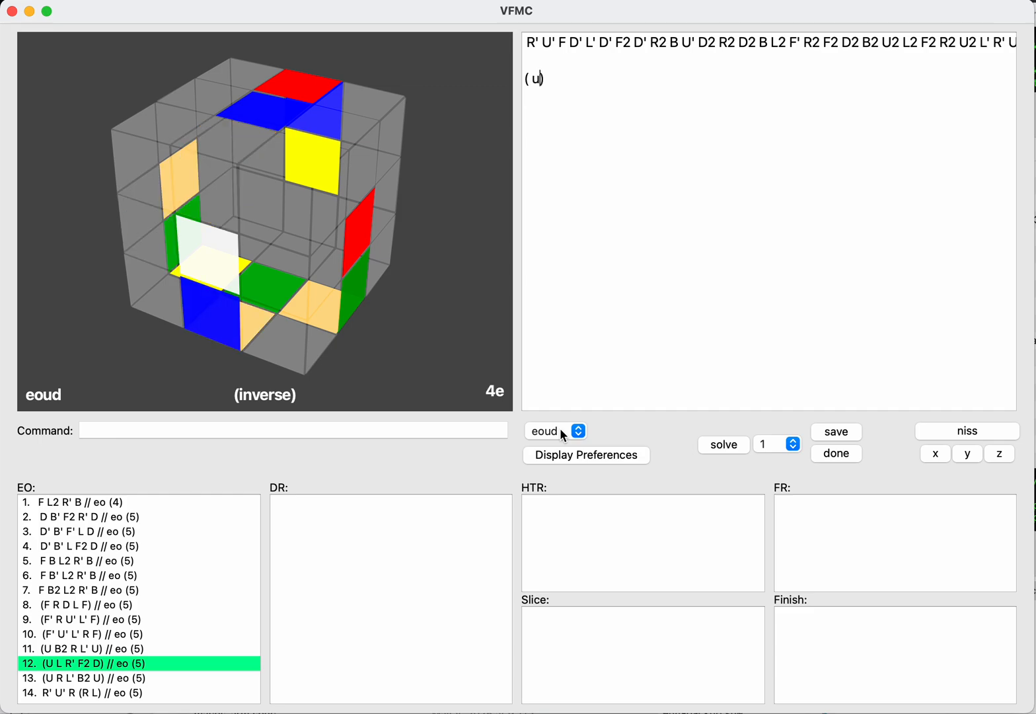
pyautogui.write("f2r'")
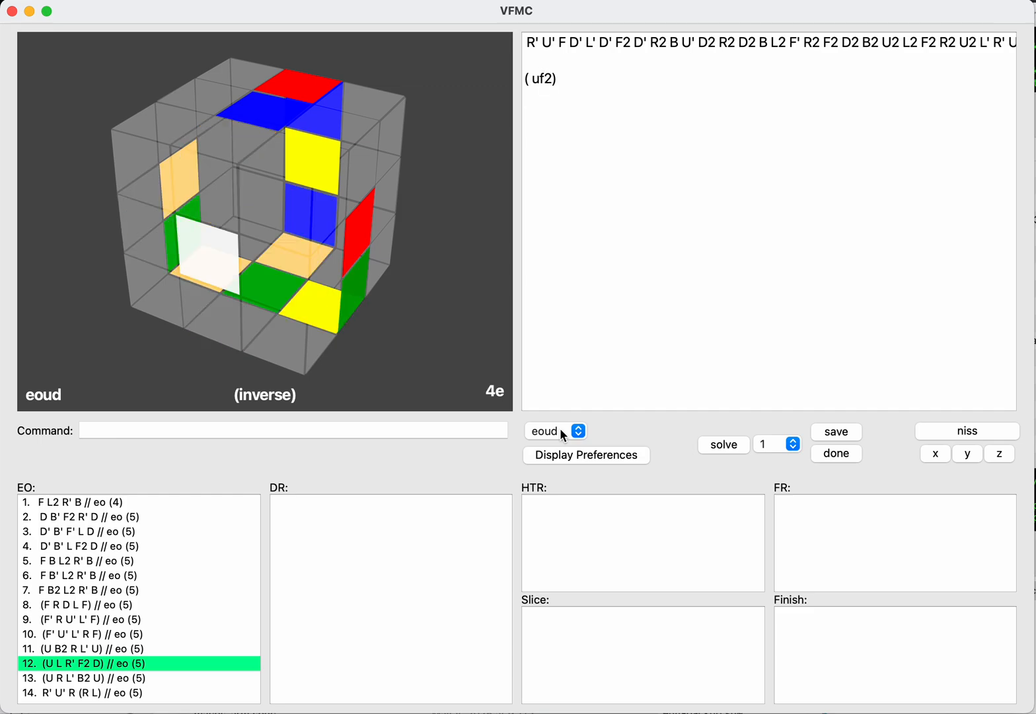
pyautogui.write('ld')
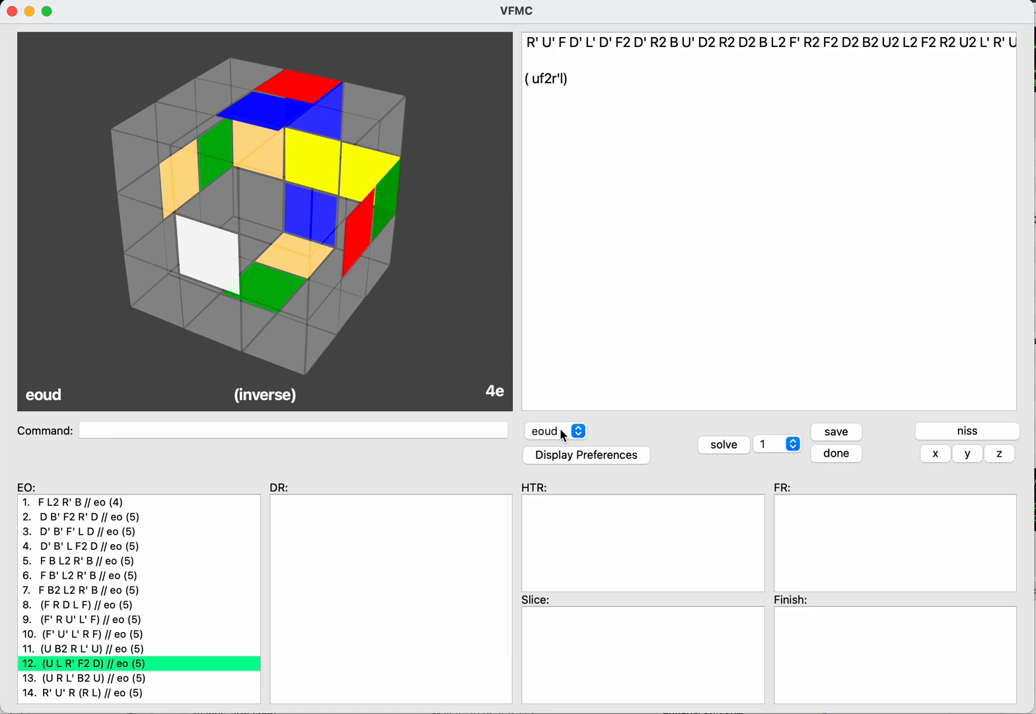
pyautogui.press('Return')
pyautogui.write('save')
pyautogui.press('Return')
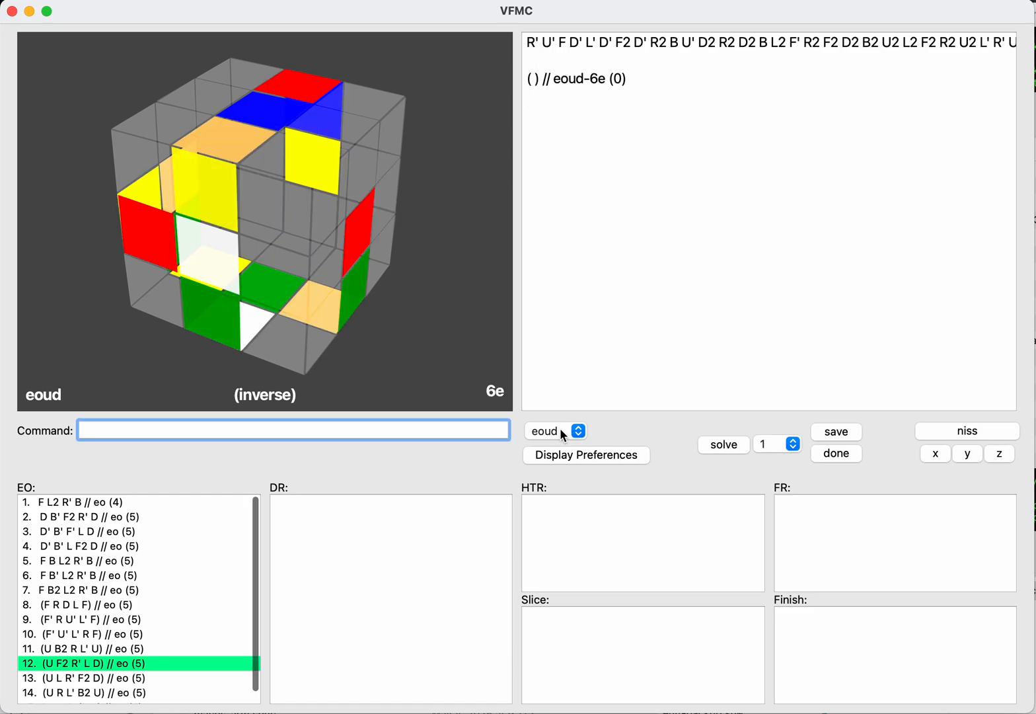
# Step: Review the saved solutions throughout the EO list
pyautogui.write('save')
pyautogui.press('Tab')
pyautogui.press('Down')
pyautogui.press('Down')
pyautogui.press('Down')
pyautogui.press('Down')
pyautogui.press('Down')
pyautogui.press('Down')
pyautogui.press('Down')
pyautogui.press('Down')
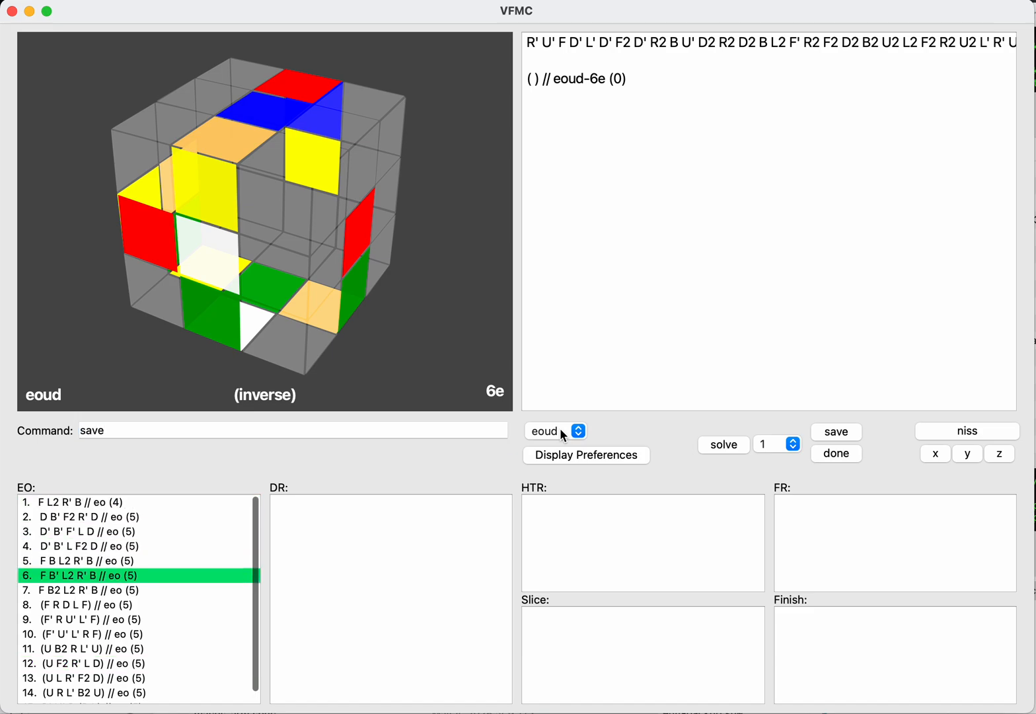
pyautogui.press('Down')
pyautogui.press('Down')
pyautogui.press('Down')
pyautogui.press('Down')
pyautogui.press('Down')
pyautogui.press('Down')
pyautogui.press('Up')
pyautogui.press('Up')
pyautogui.press('Up')
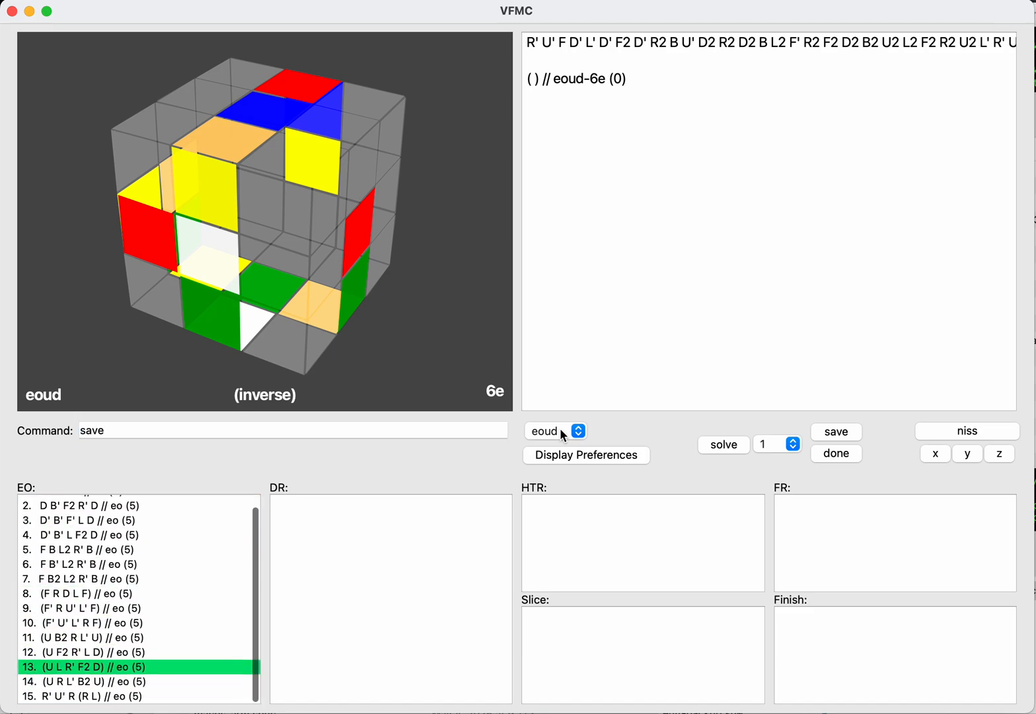
# Step: Return to the first solution in the EO list, then set the step to eofb and switch to the normal scramble
pyautogui.press('Up')
pyautogui.press('Up')
pyautogui.press('Up')
pyautogui.press('Up')
pyautogui.press('Up')
pyautogui.press('Up')
pyautogui.press('Up')
pyautogui.press('Up')
pyautogui.press('Up')
pyautogui.press('Up')
pyautogui.press('Up')
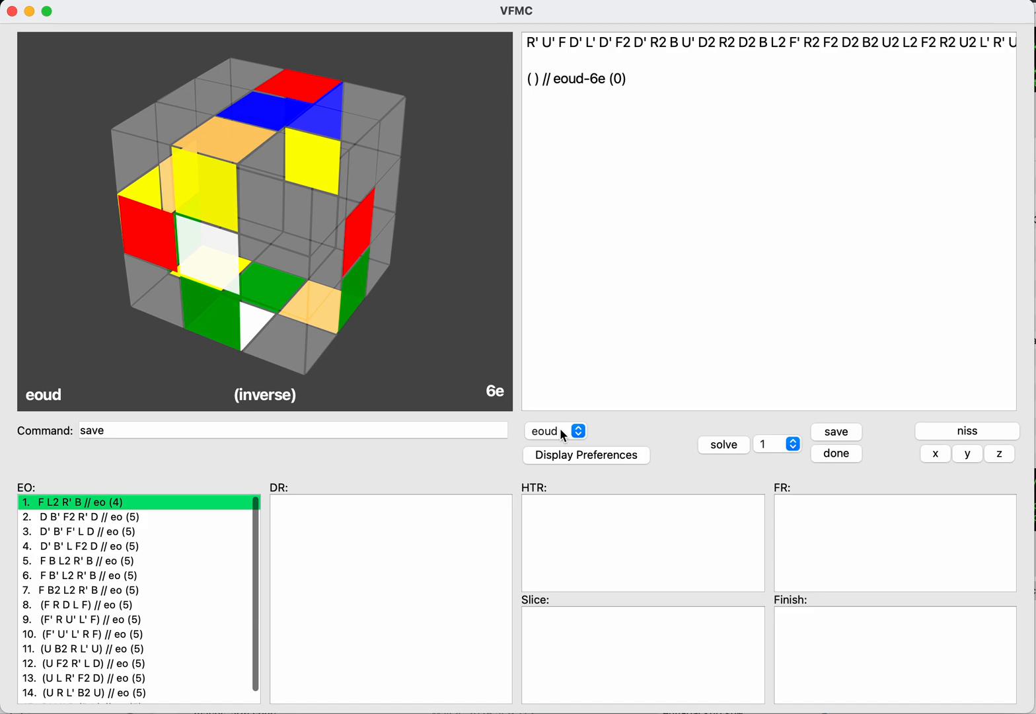
pyautogui.hotkey('shift', 'Tab')
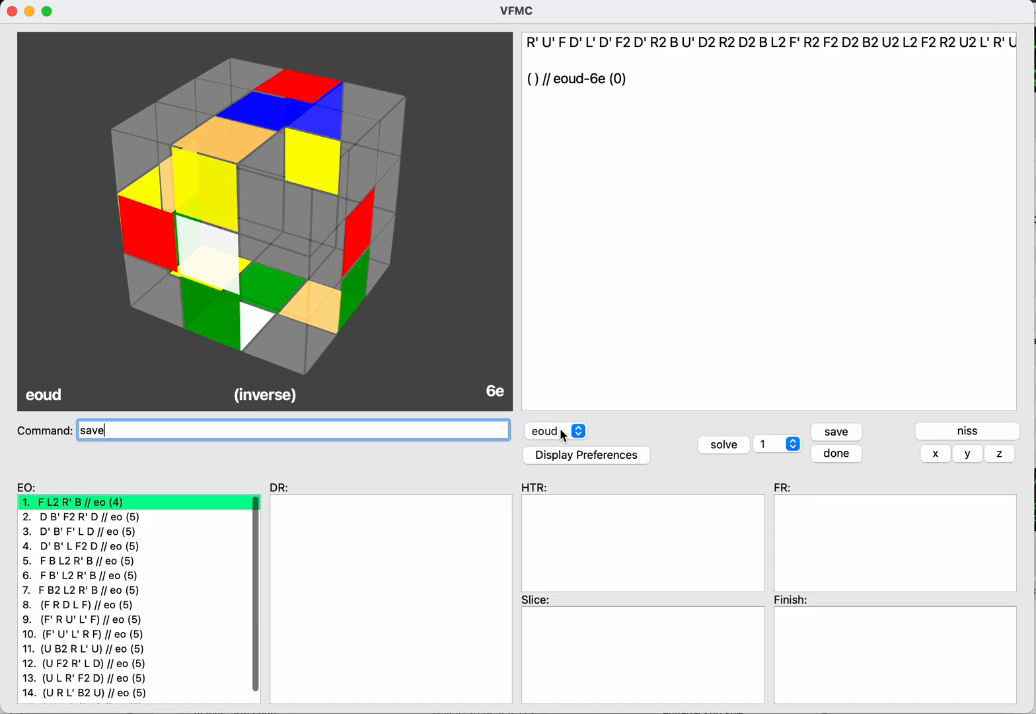
pyautogui.press('super+a')
pyautogui.write('eofb')
pyautogui.press('Return')
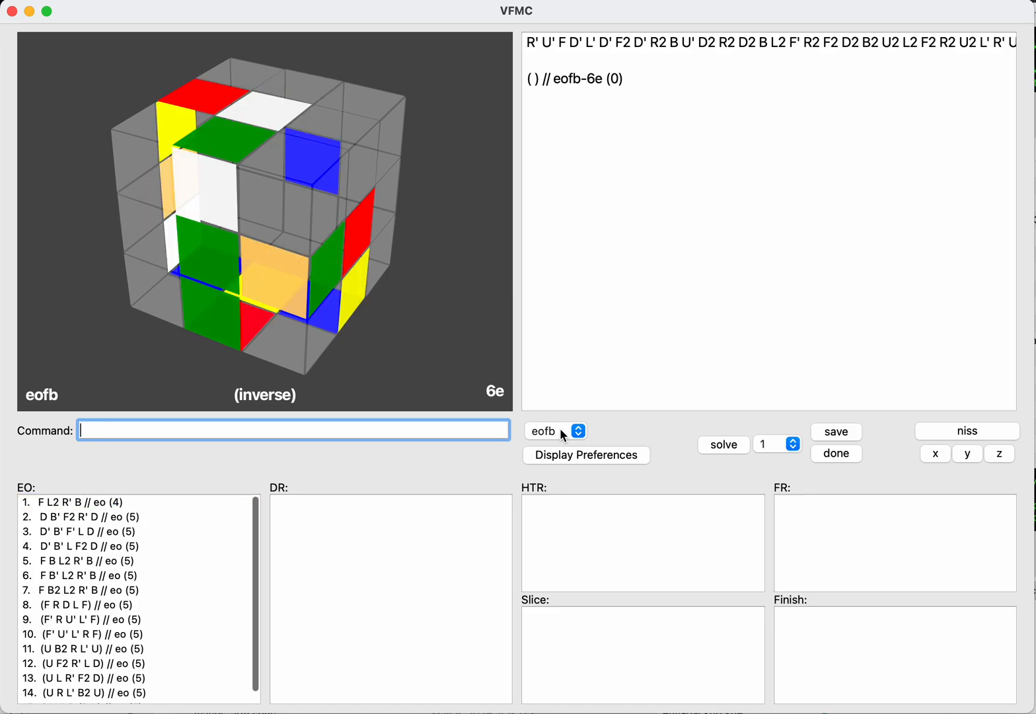
pyautogui.write('niss')
pyautogui.press('Return')
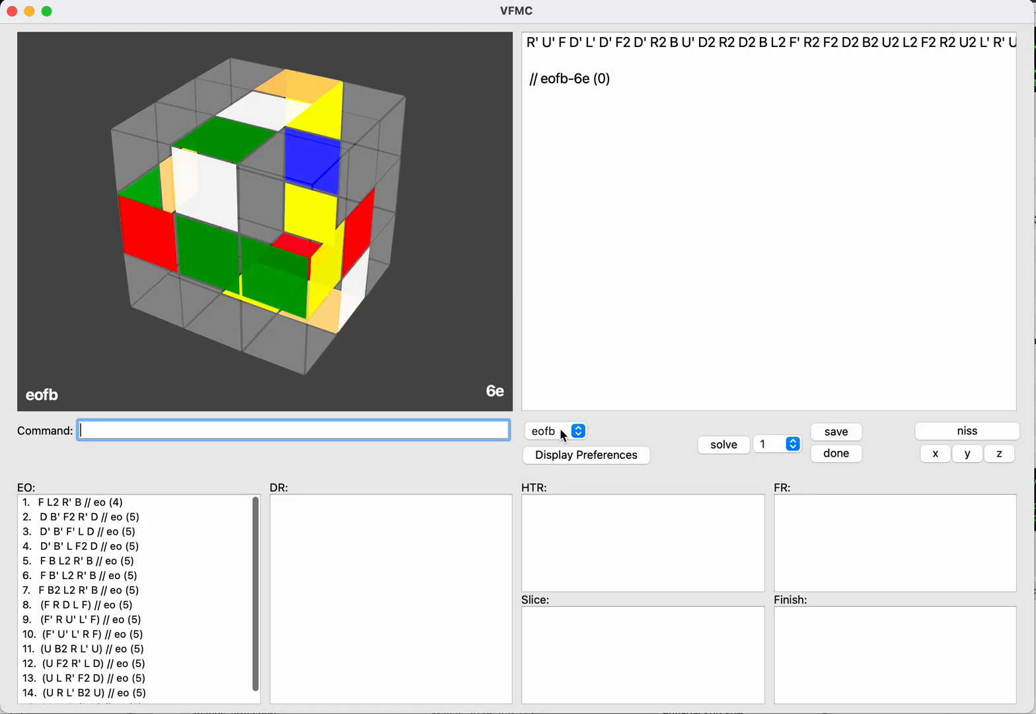
# Step: Enter the eofb solution F (R U' D F), using NISS after the first move, and save it to the EO list
pyautogui.write('F')
pyautogui.press('Return')
pyautogui.write('niss')
pyautogui.press('Return')
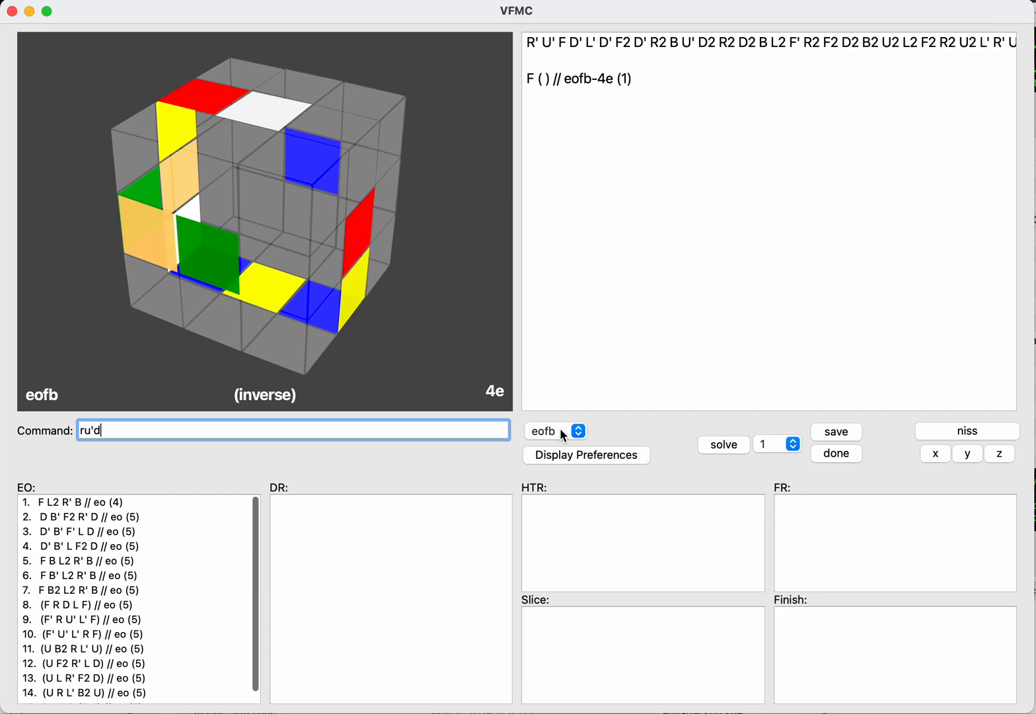
pyautogui.write("ru'df")
pyautogui.press('Return')
pyautogui.write('sav')
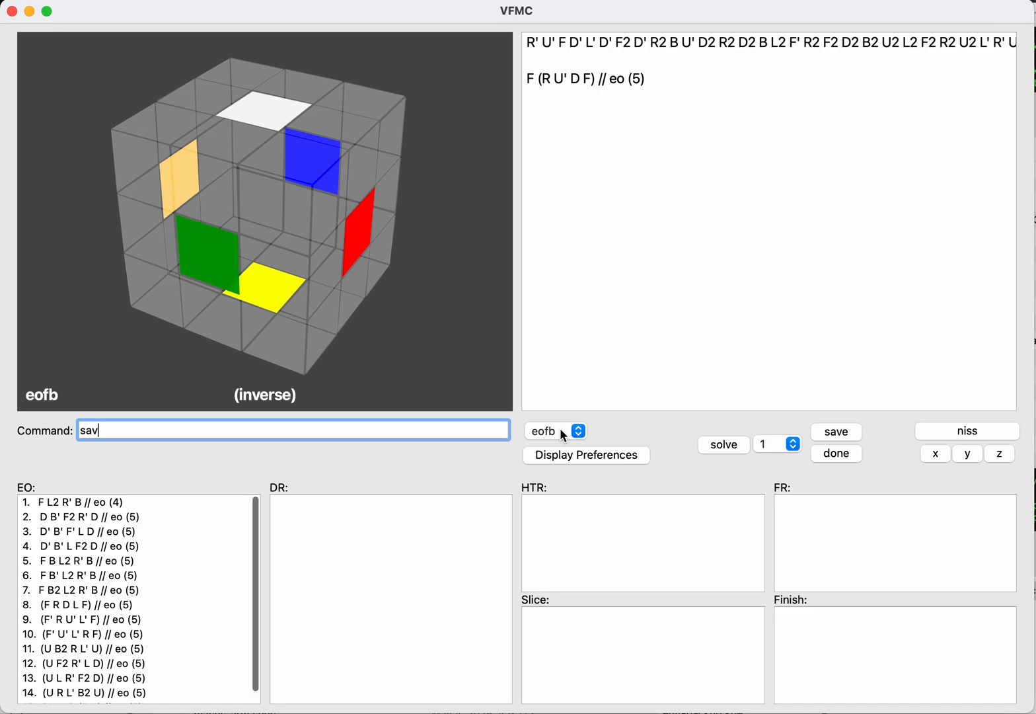
pyautogui.write('e')
pyautogui.press('Return')
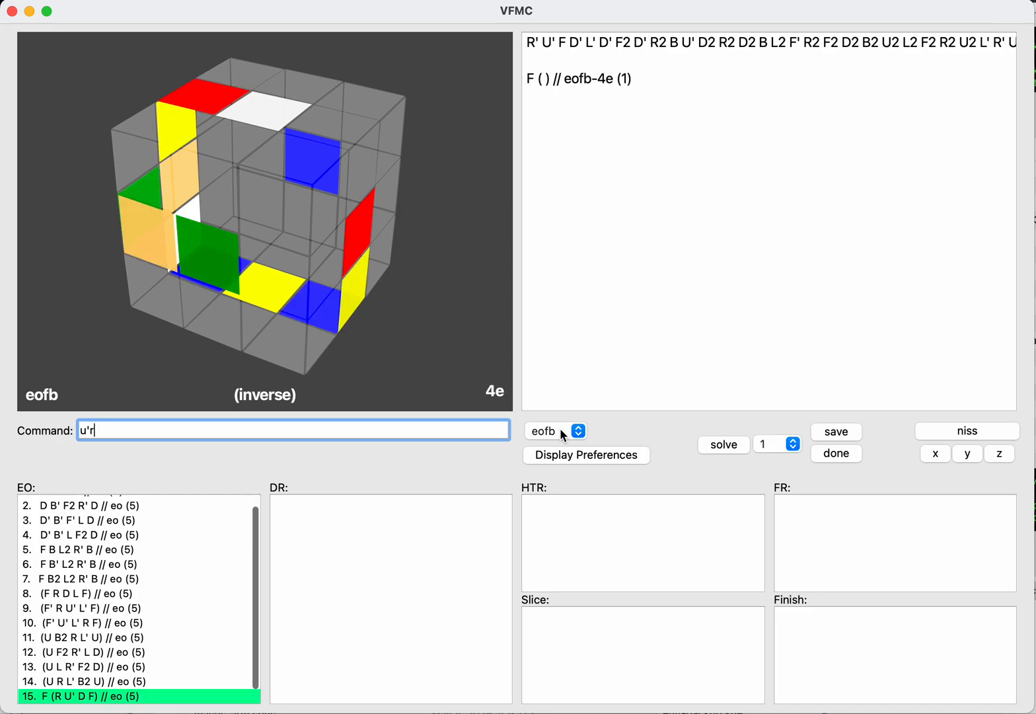
# Step: Enter the inverse moves U' R D F after the normal F and save the eofb solution F (U' R D F)
pyautogui.write("u'rdf")
pyautogui.press('Return')
pyautogui.write('s')
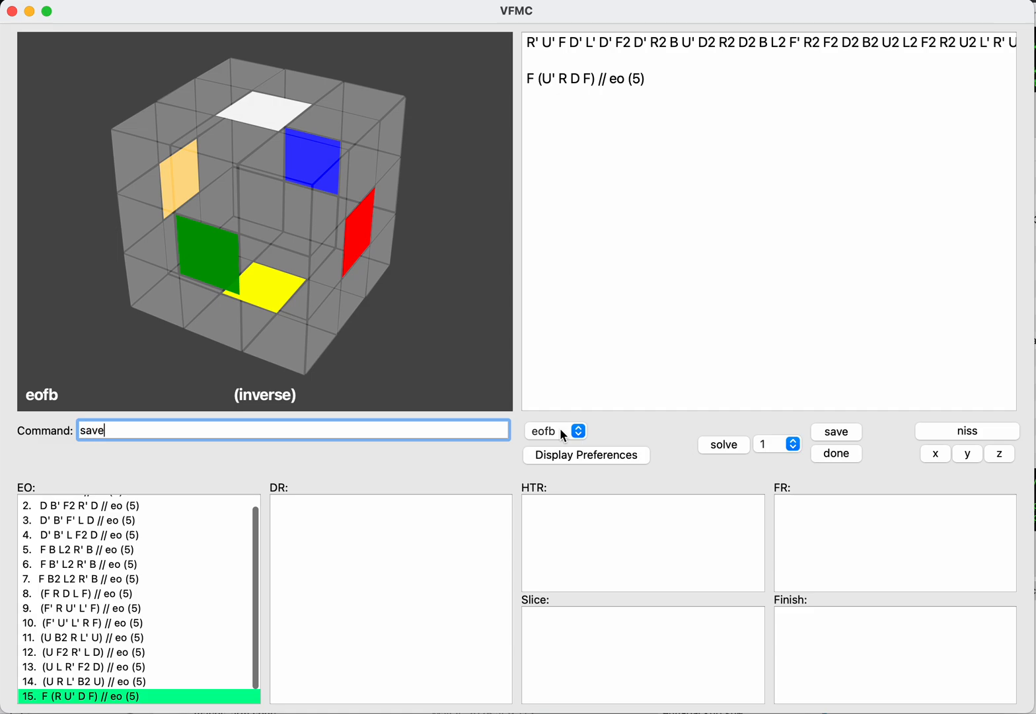
pyautogui.write('ave')
pyautogui.press('Return')
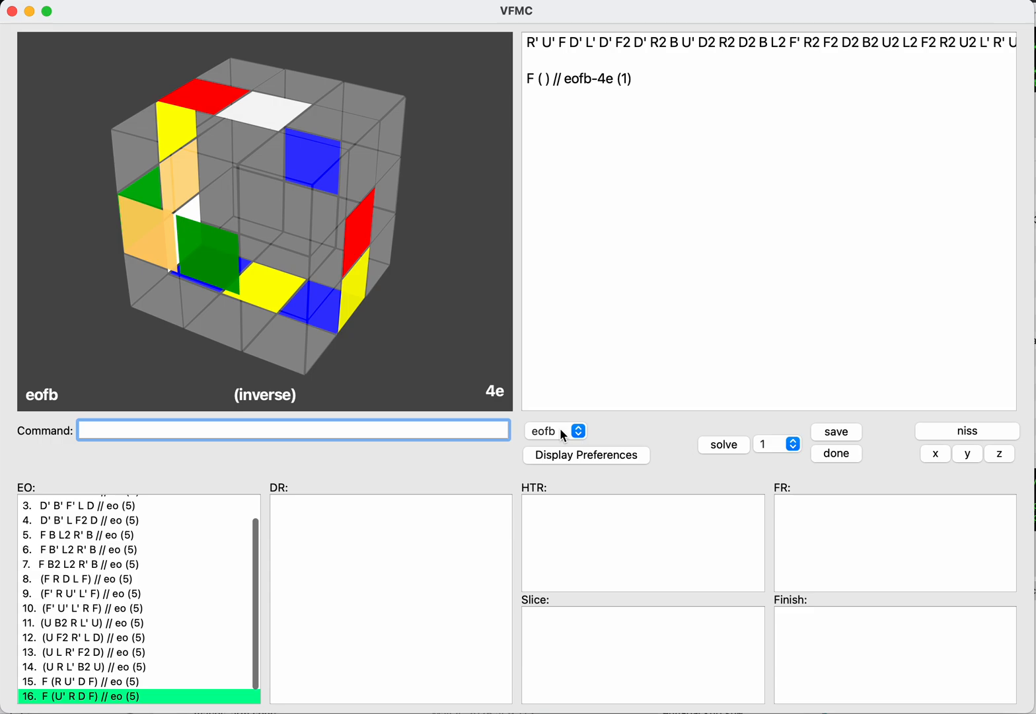
# Step: Reset, apply F on the inverse, switch to normal with NISS, enter D R' L B, and save D R' L B (F)
pyautogui.press('Return')
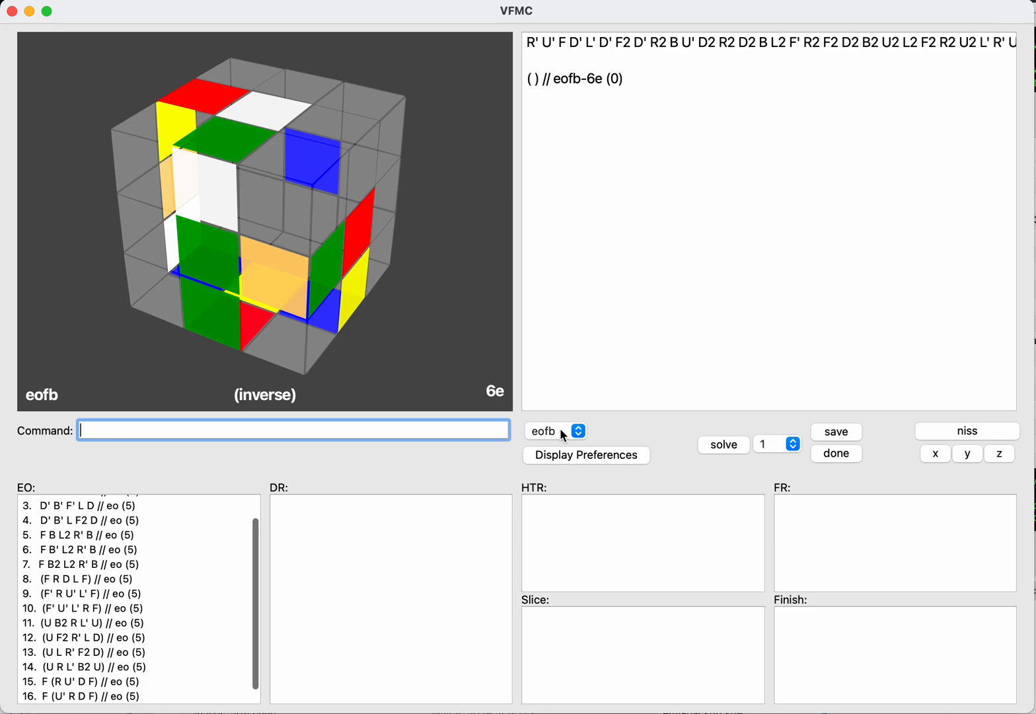
pyautogui.press('Return')
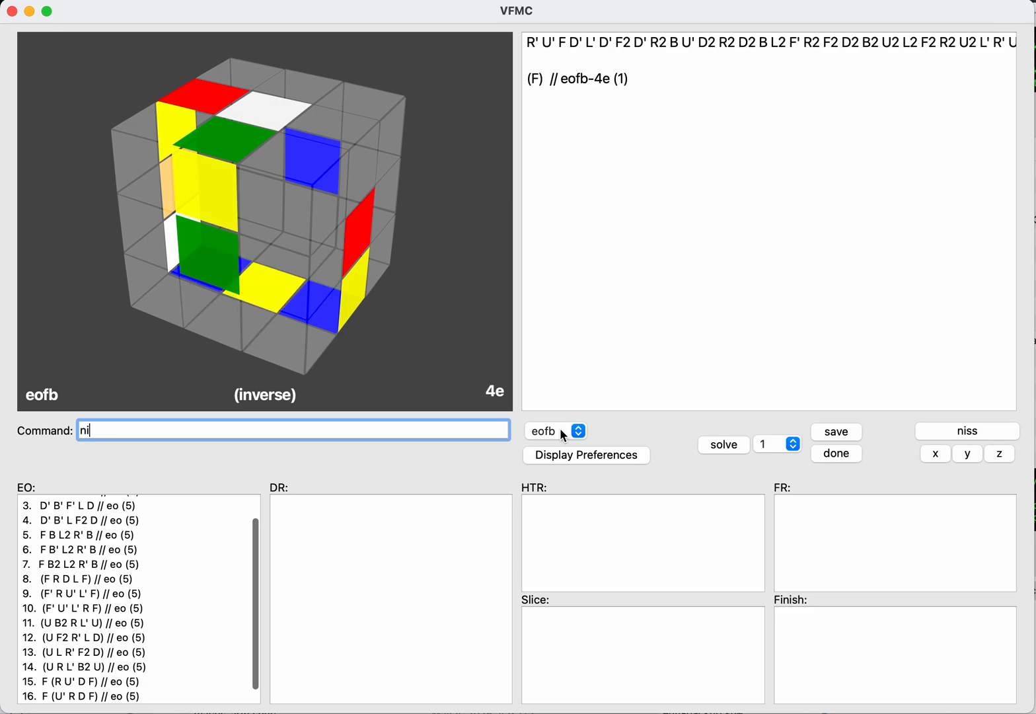
pyautogui.write('ni')
pyautogui.press('Return')
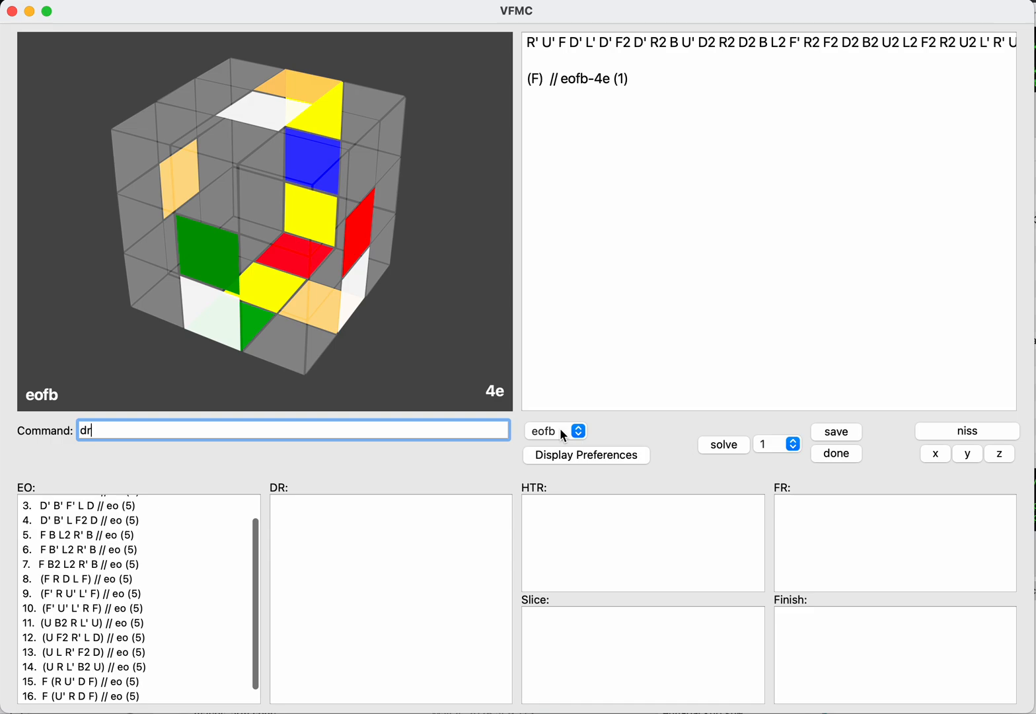
pyautogui.press('Return')
pyautogui.write('b')
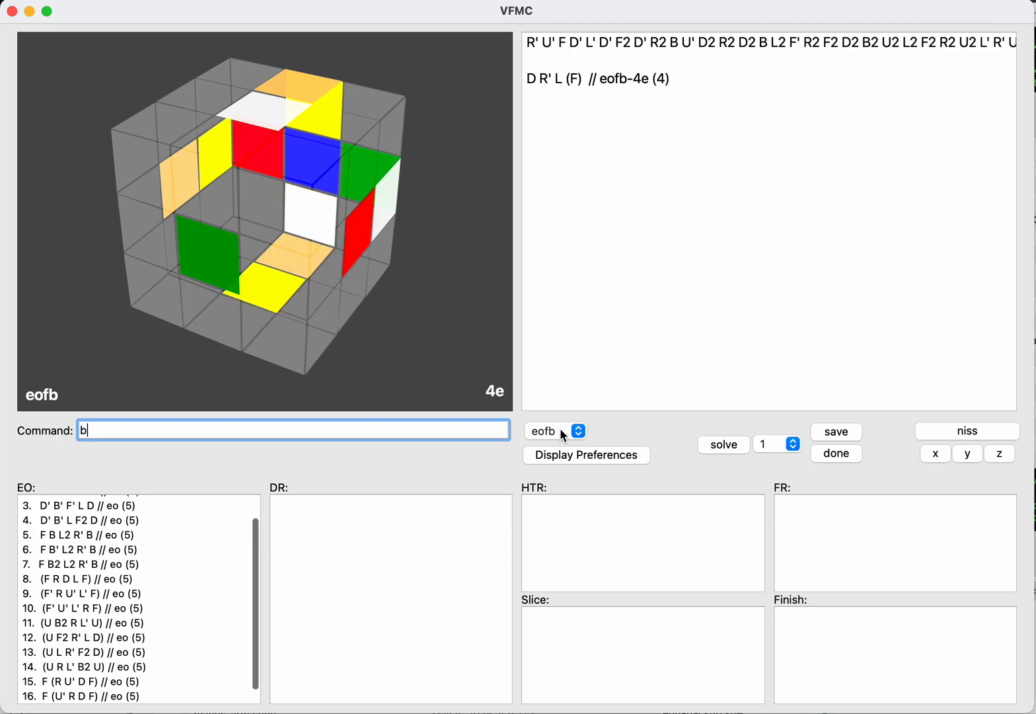
pyautogui.press('Return')
pyautogui.write('save')
pyautogui.press('Return')
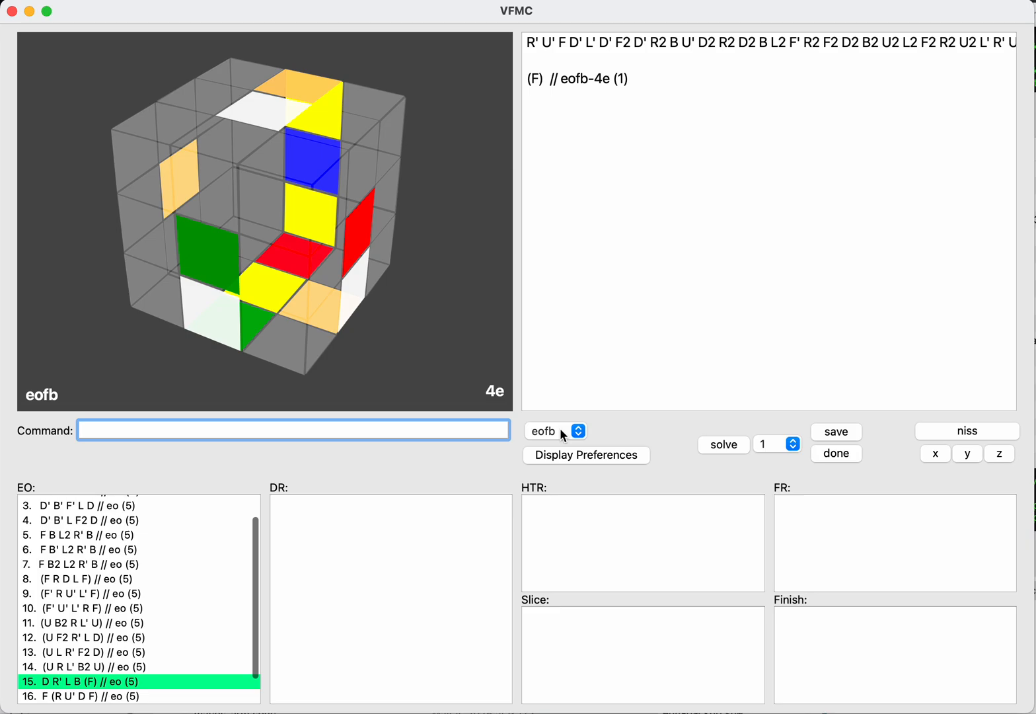
# Step: Look at the eorl case on the normal scramble, then set the step to eoud
pyautogui.press('Return')
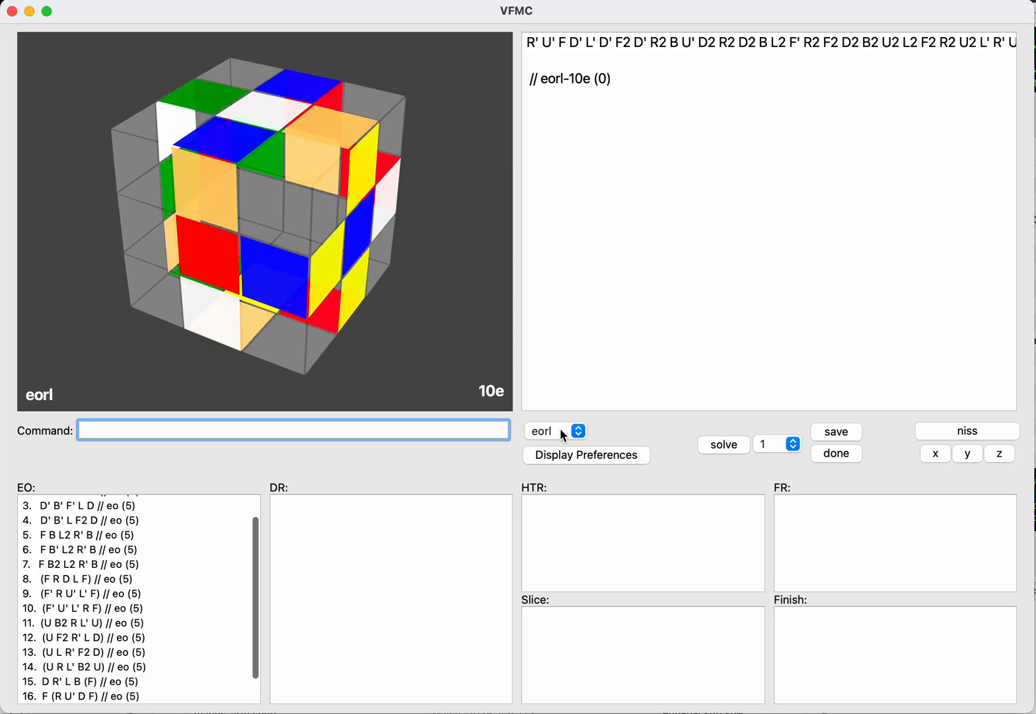
pyautogui.write('eoud')
pyautogui.press('Return')
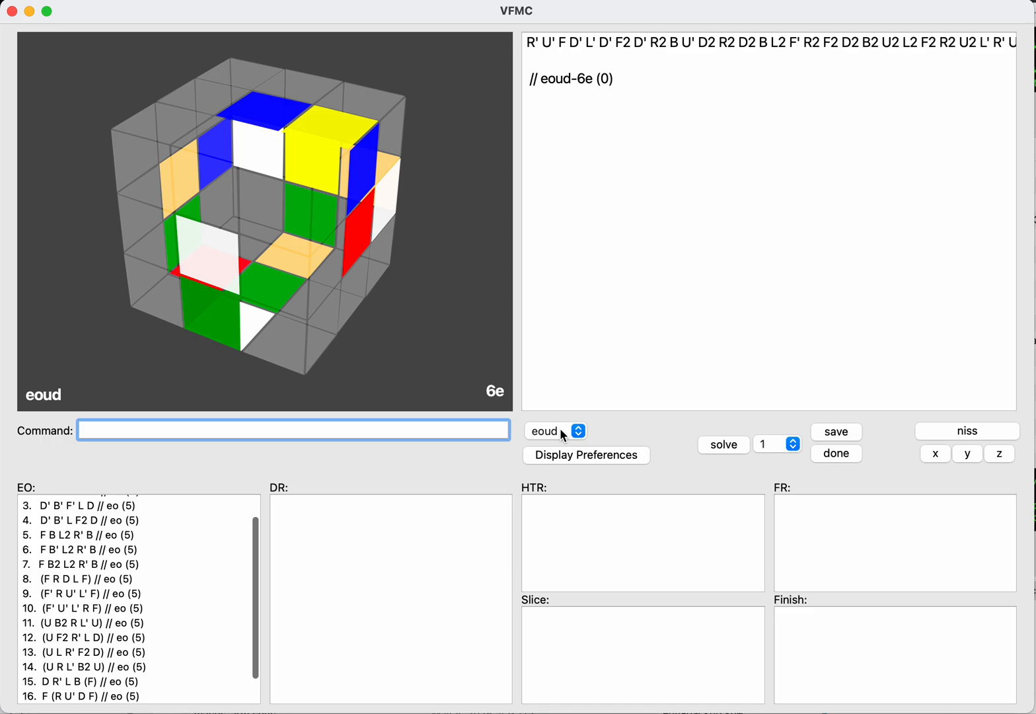
pyautogui.press('Tab')
pyautogui.hotkey('shift', 'Tab')
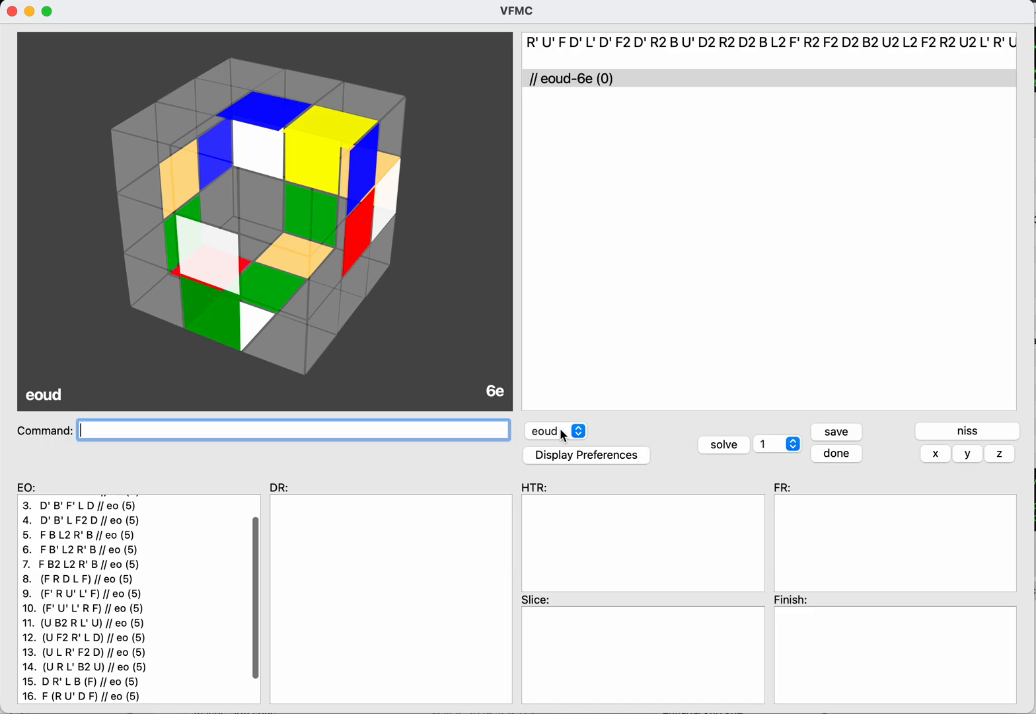
# Step: Enter the eoud solution D (F2 L D), using NISS after the first move, and save it to the EO list
pyautogui.write('d')
pyautogui.press('Return')
pyautogui.write('niss')
pyautogui.press('Return')
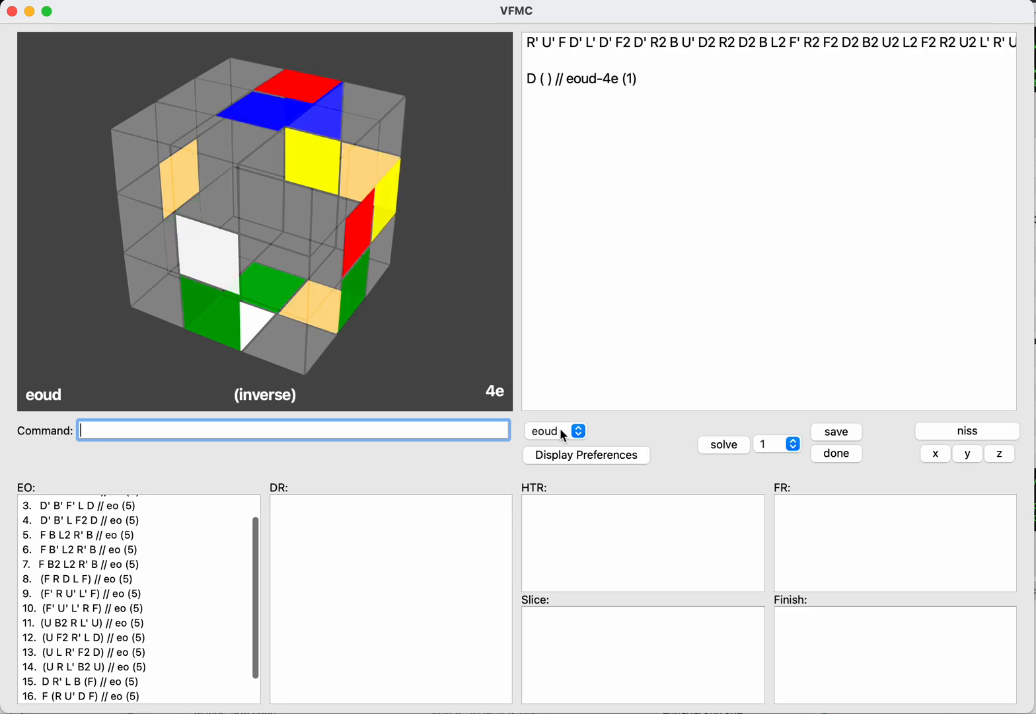
pyautogui.press('Tab')
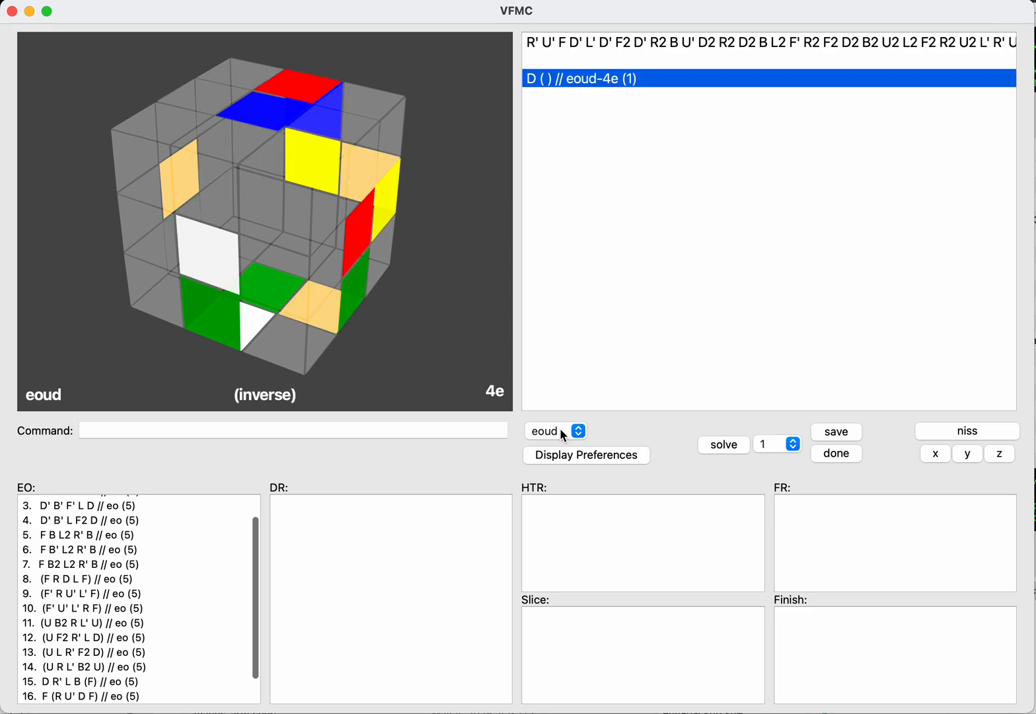
pyautogui.press('Return')
pyautogui.write('f2l')
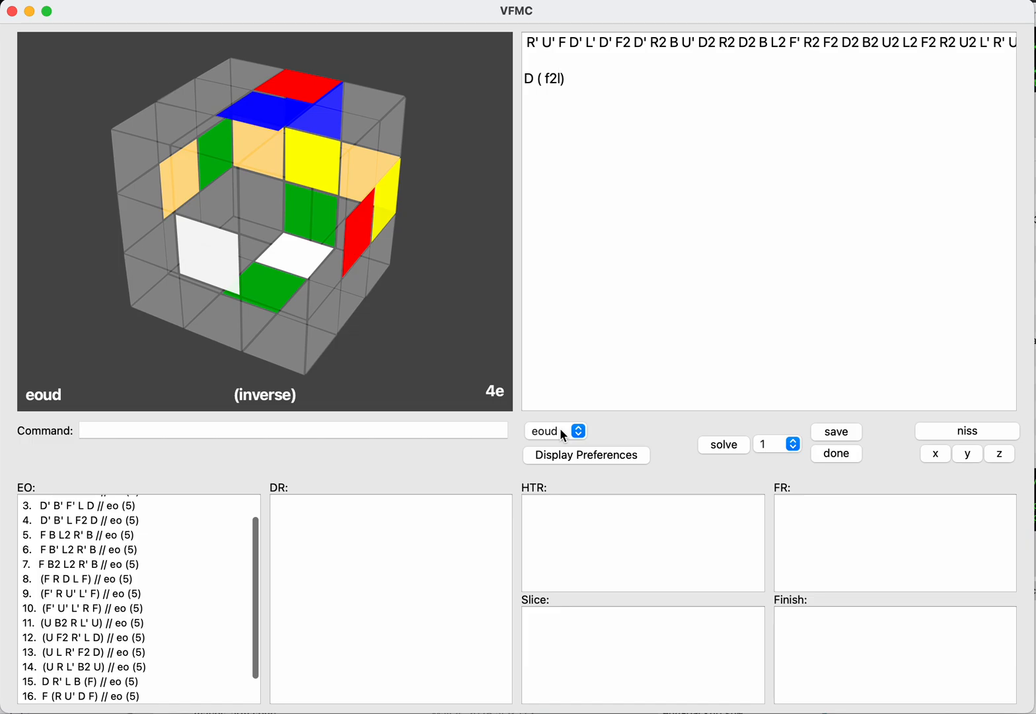
pyautogui.press('Return')
pyautogui.write('save')
pyautogui.press('Return')
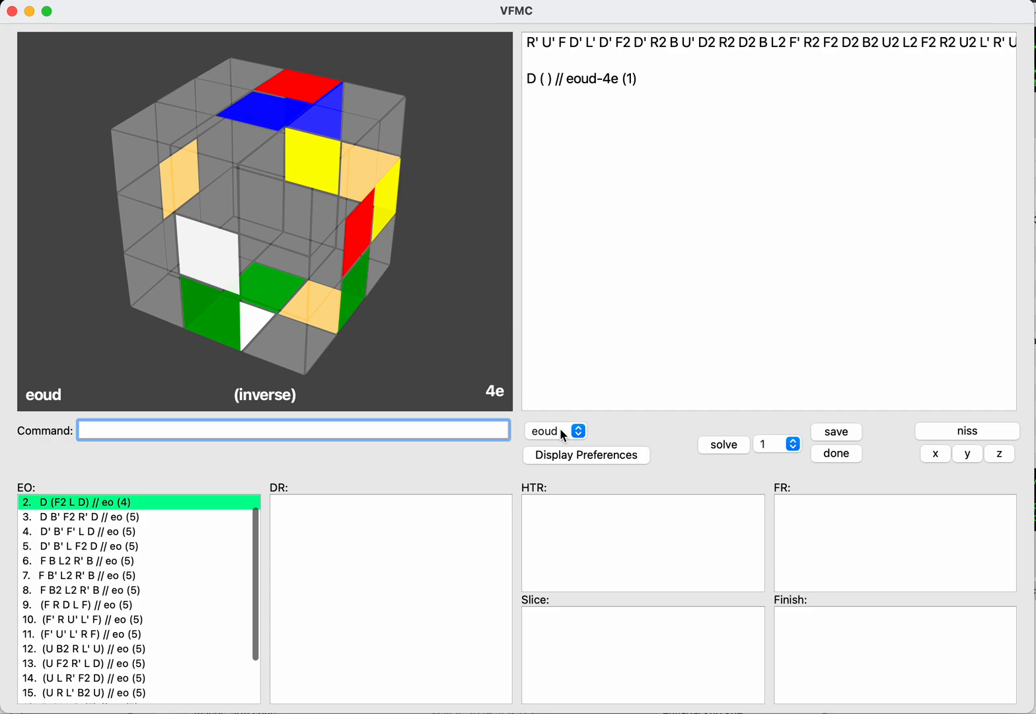
# Step: Try B and B2 on the inverse after the normal move D, then remove the trial moves
pyautogui.press('Up')
pyautogui.press('Return')
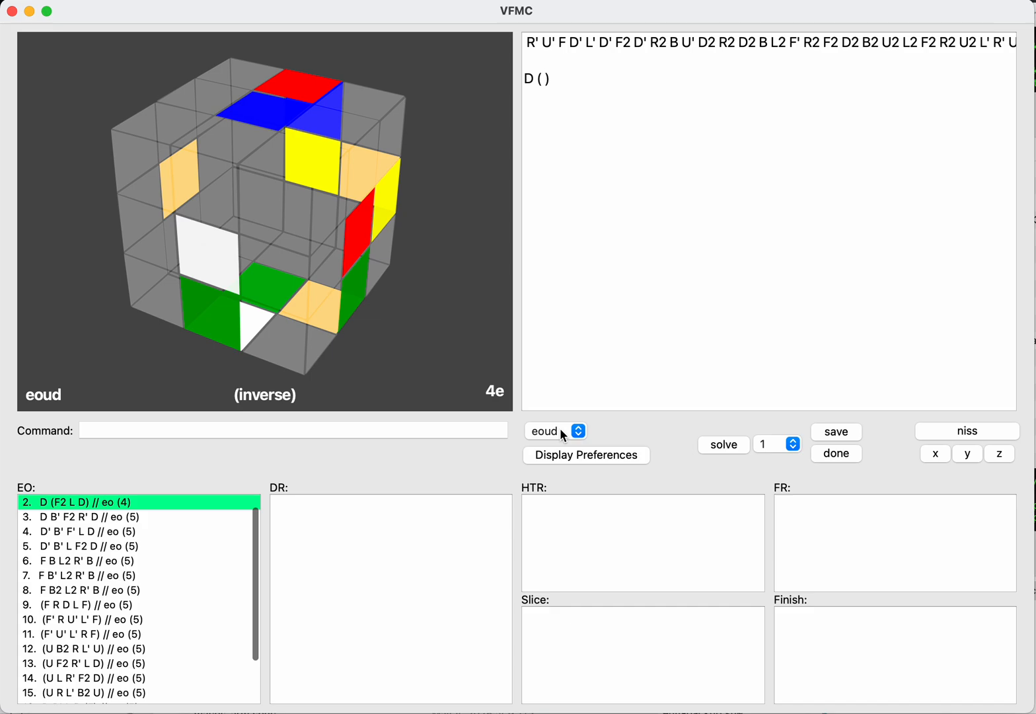
pyautogui.write('b')
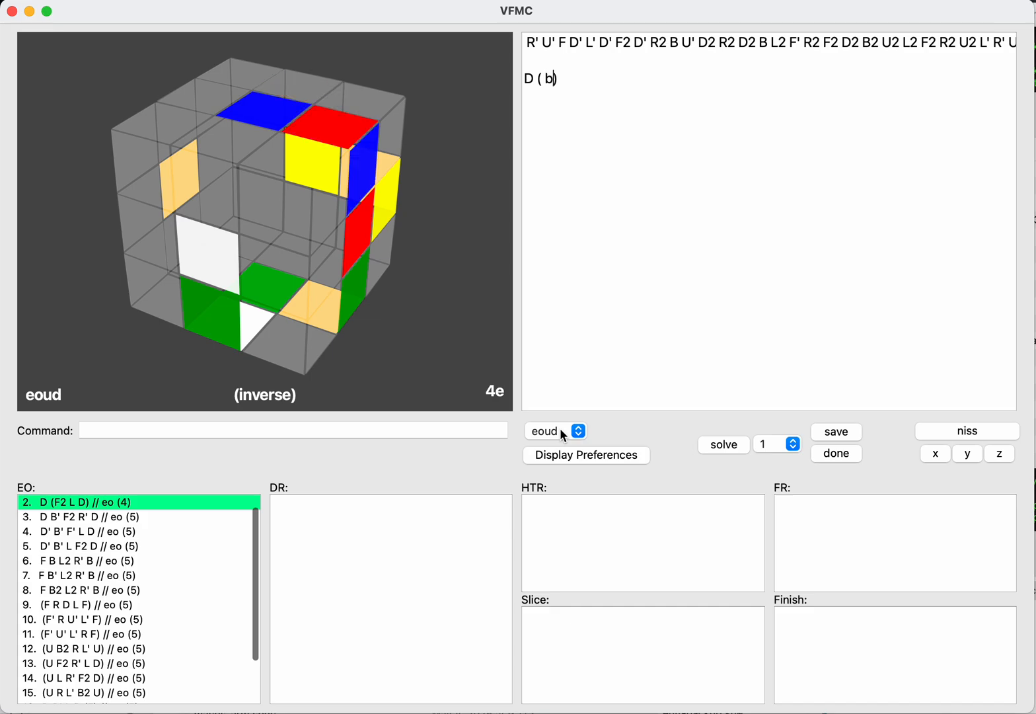
pyautogui.write('2')
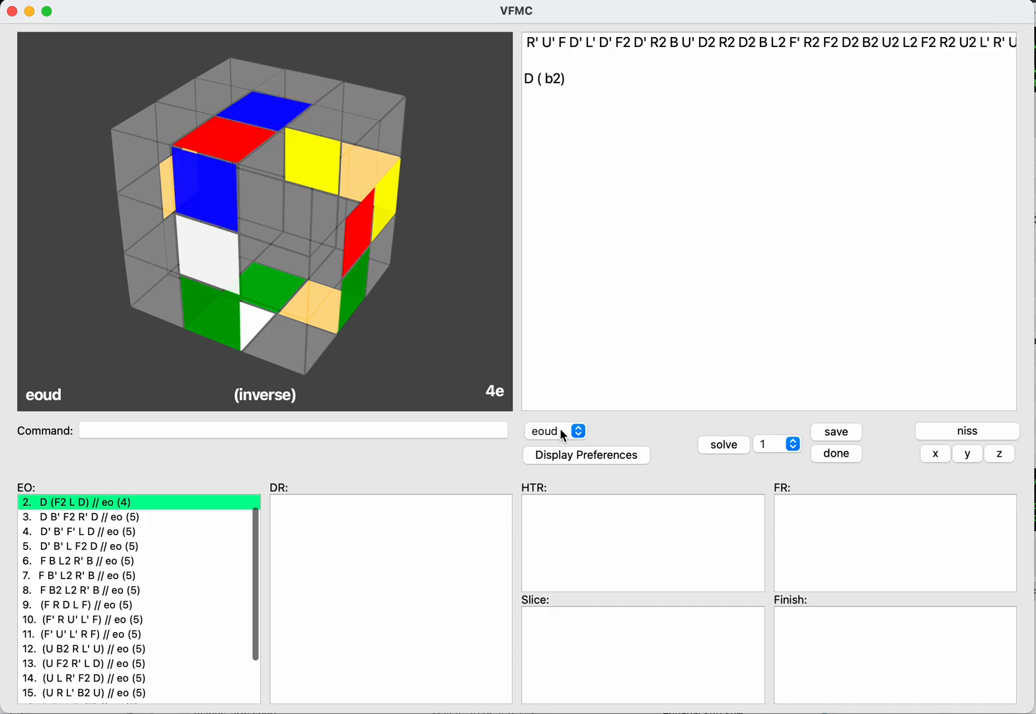
pyautogui.press('BackSpace')
pyautogui.press('BackSpace')
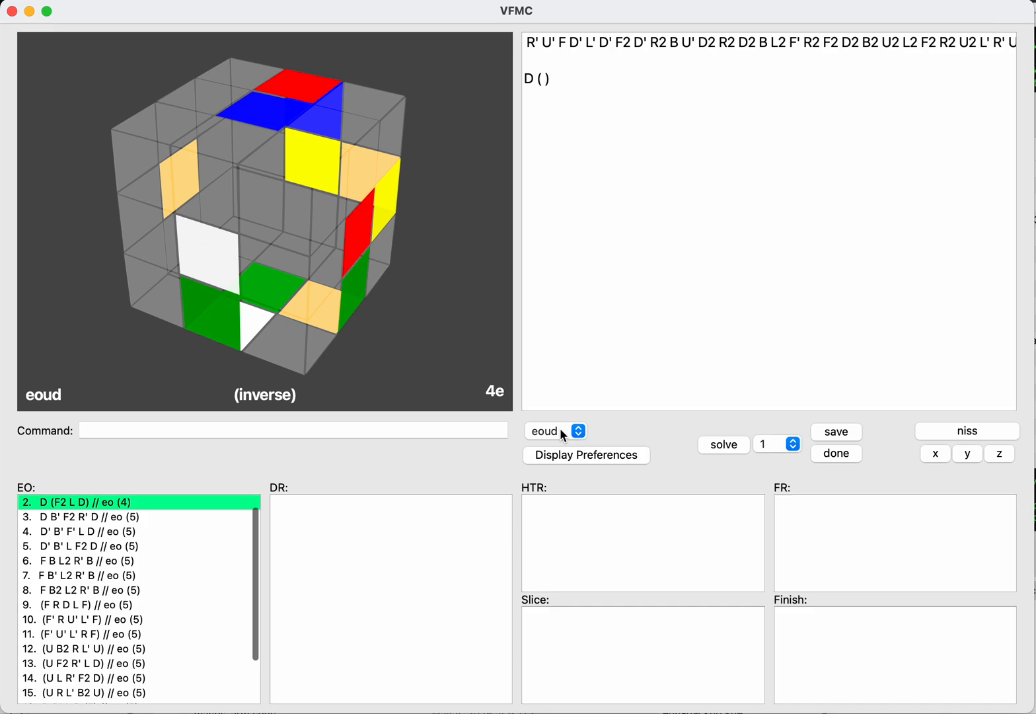
# Step: Clear the current moves, re-enter D on the normal scramble and switch to the inverse with NISS
pyautogui.press('super+a')
pyautogui.press('BackSpace')
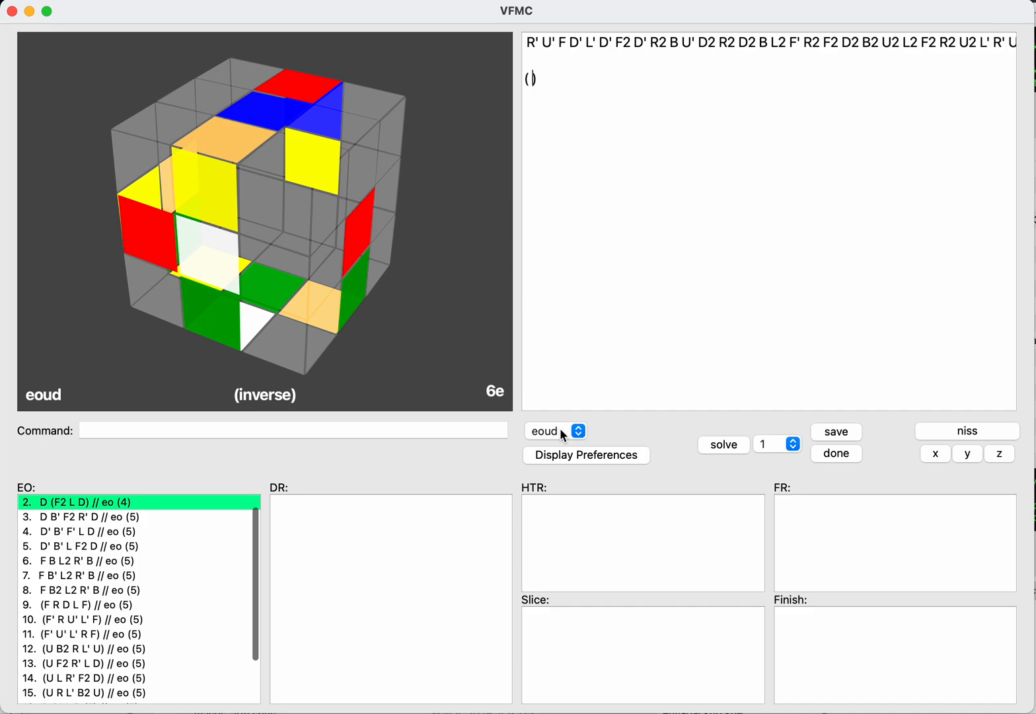
pyautogui.press('Return')
pyautogui.write('ni')
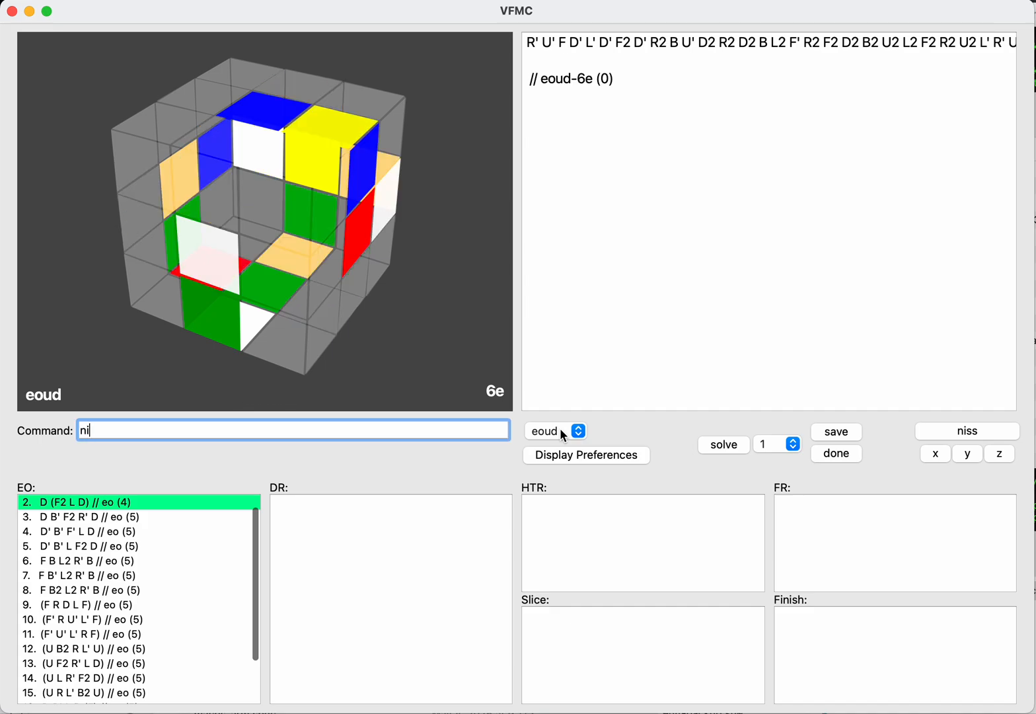
pyautogui.press('Return')
pyautogui.write('d')
pyautogui.press('Return')
pyautogui.write('niss')
pyautogui.press('Return')
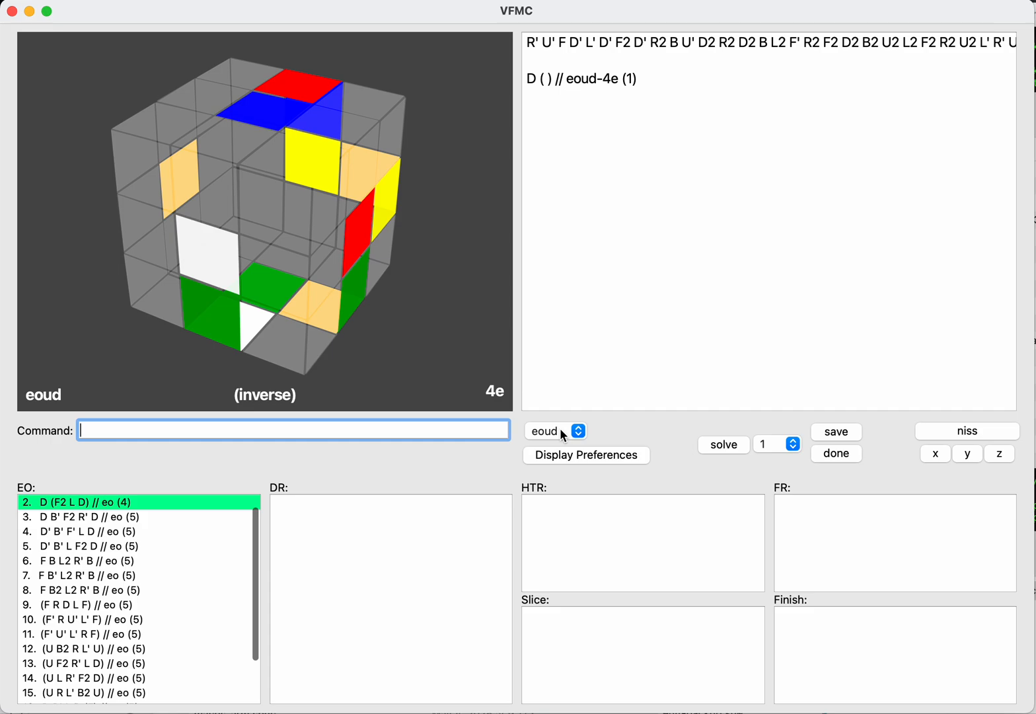
# Step: Switch back to the normal scramble with NISS and reset the current solution
pyautogui.write('niss')
pyautogui.press('Return')
pyautogui.write('undo')
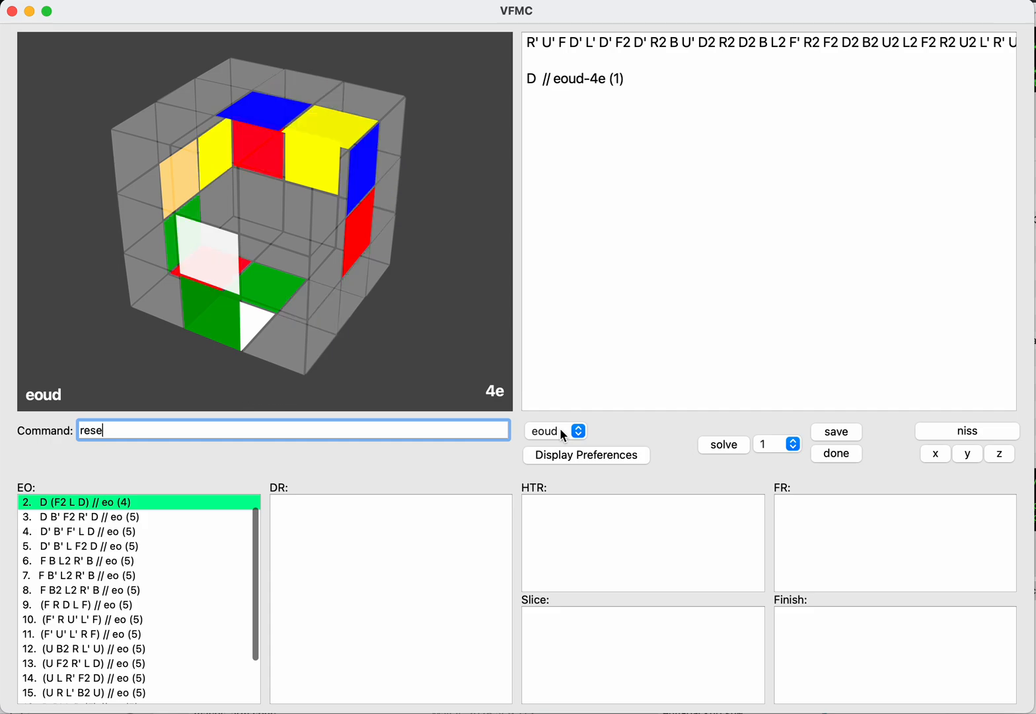
pyautogui.press('Return')
# Step: Enter U on the inverse and R B L D on the normal scramble, then save the eoud solution R B L D (U)
pyautogui.write('niss')
pyautogui.press('Return')
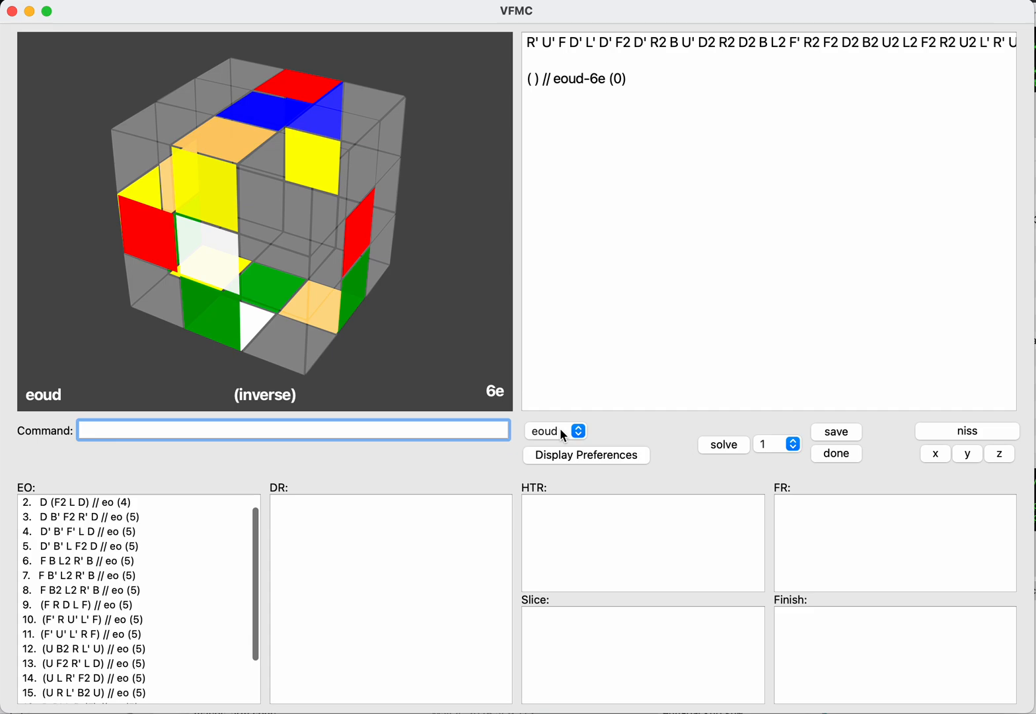
pyautogui.press('Return')
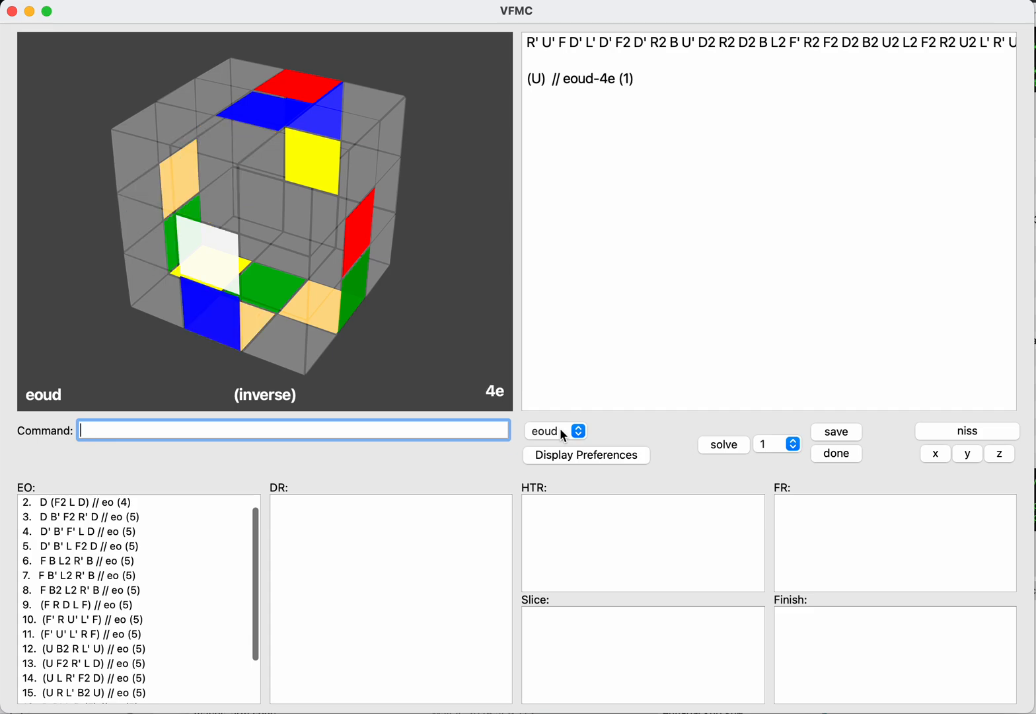
pyautogui.write('niss')
pyautogui.press('Return')
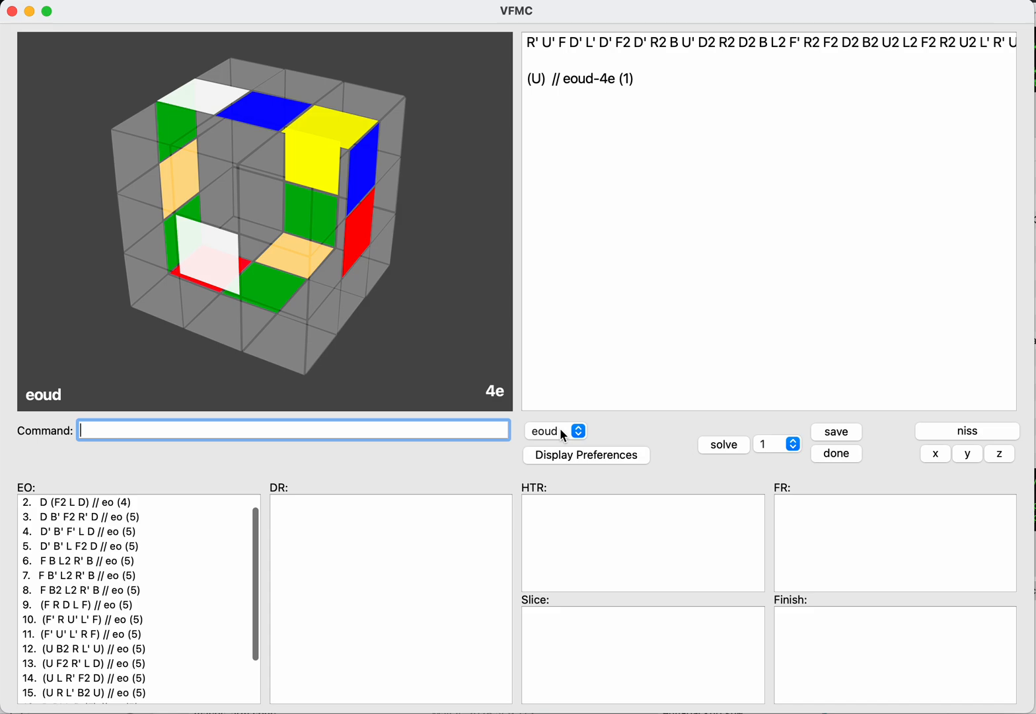
pyautogui.press('Tab')
pyautogui.press('Return')
pyautogui.write('r')
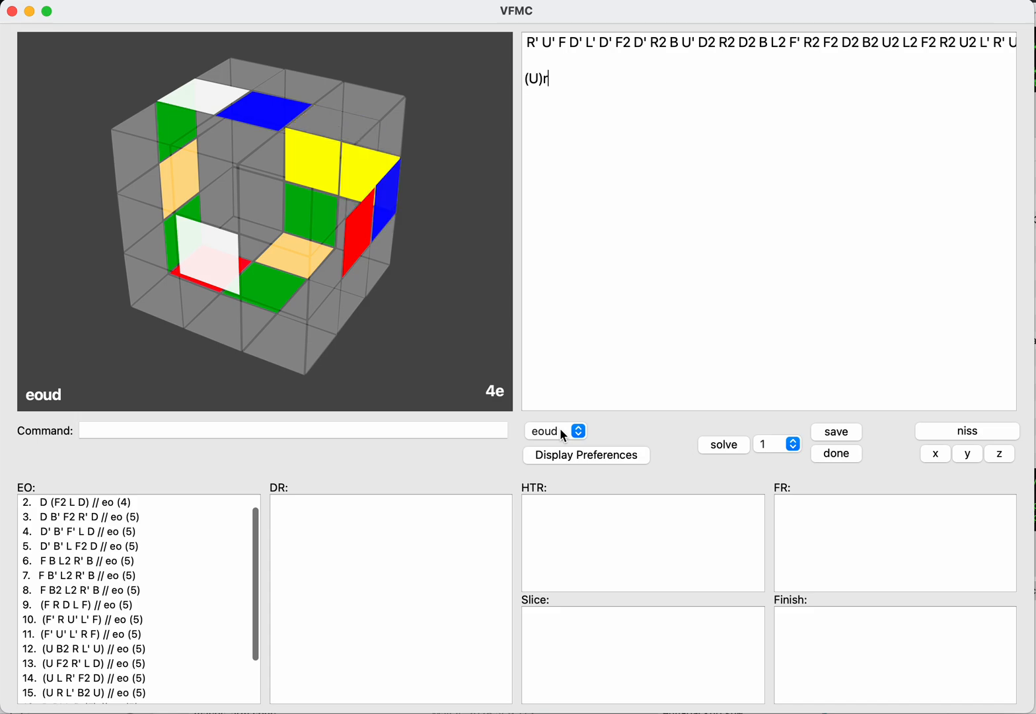
pyautogui.write('bld')
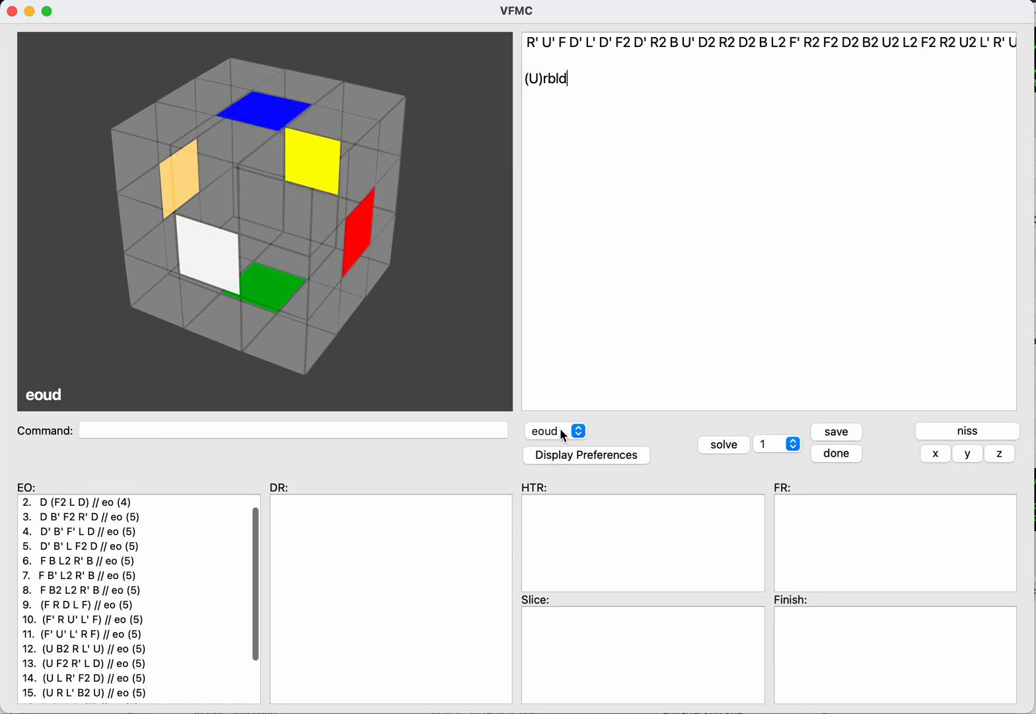
pyautogui.press('Return')
pyautogui.write('save')
pyautogui.press('Return')
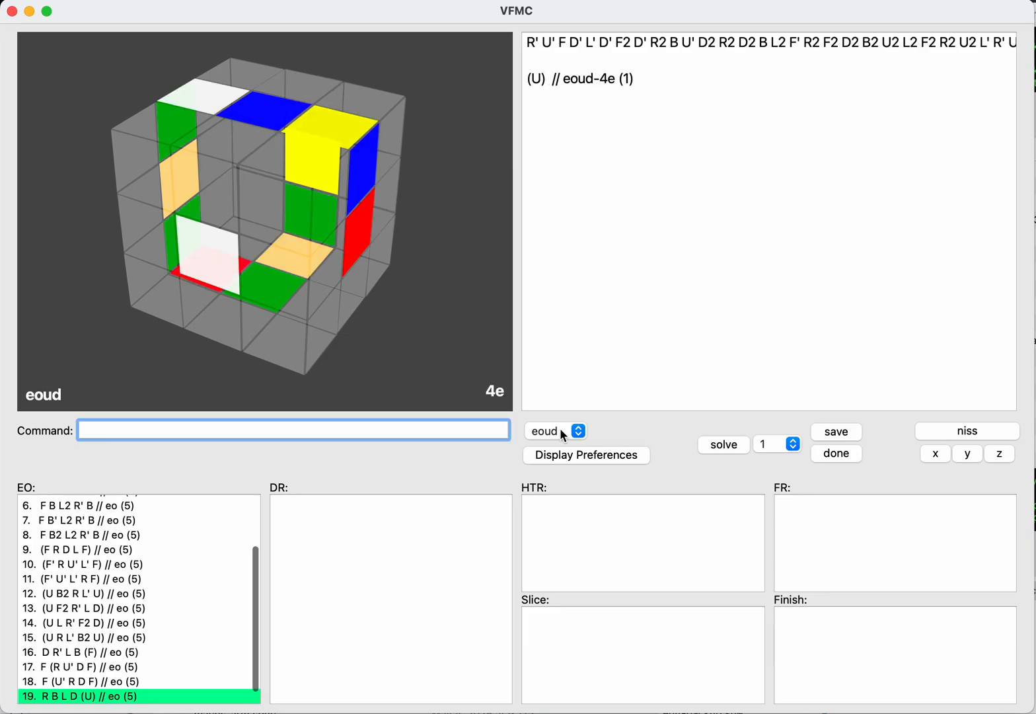
# Step: Look through the saved EO solutions and load the four-move F L2 R' B to continue with drud
pyautogui.write('niss')
pyautogui.press('Return')
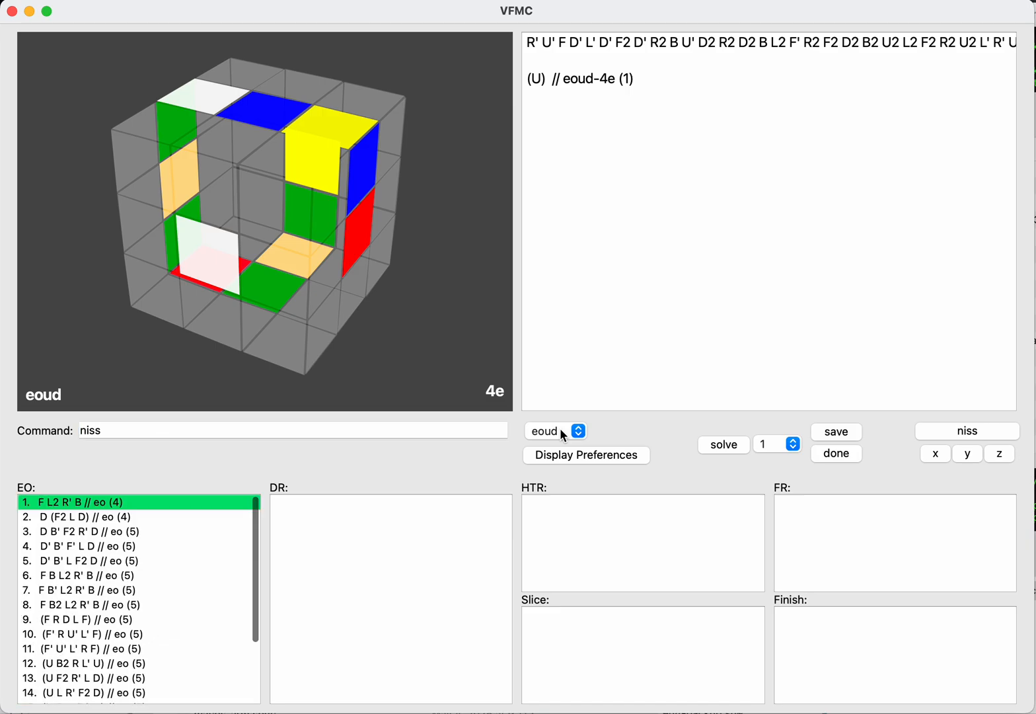
pyautogui.press('Down')
pyautogui.press('Down')
pyautogui.press('Down')
pyautogui.press('Down')
pyautogui.press('Down')
pyautogui.press('Down')
pyautogui.press('Up')
pyautogui.press('Up')
pyautogui.press('Up')
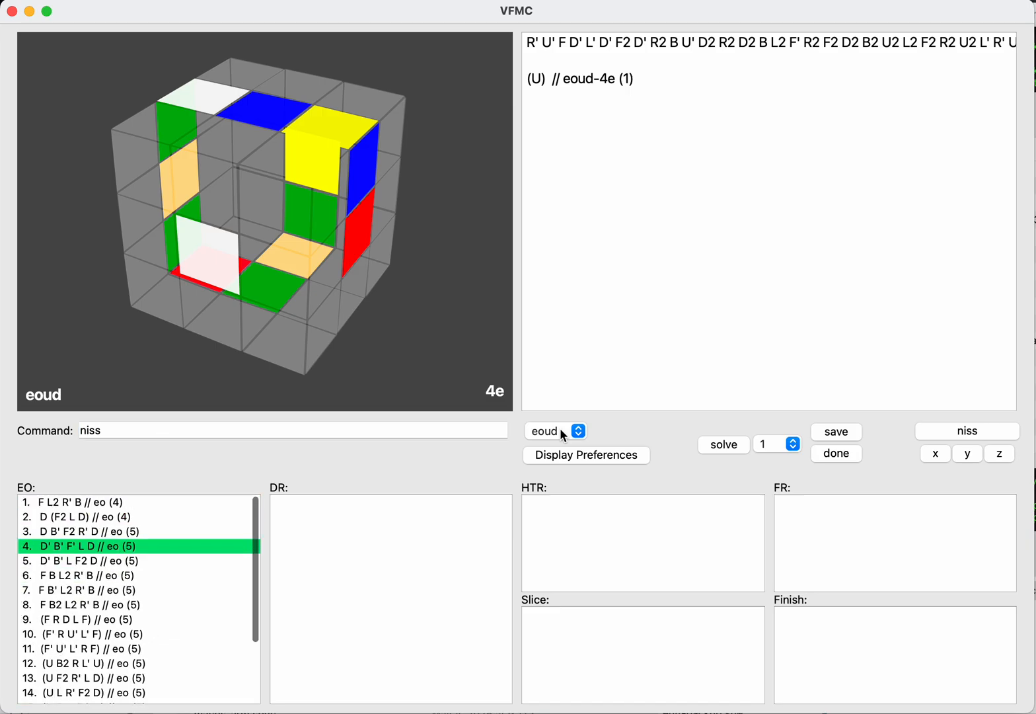
pyautogui.press('Up')
pyautogui.press('Down')
pyautogui.press('Down')
pyautogui.press('Down')
pyautogui.press('Down')
pyautogui.press('Down')
pyautogui.press('Down')
pyautogui.press('Down')
pyautogui.press('Down')
pyautogui.press('Down')
pyautogui.press('Down')
pyautogui.press('Down')
pyautogui.press('Down')
pyautogui.press('Down')
pyautogui.press('Down')
pyautogui.press('Down')
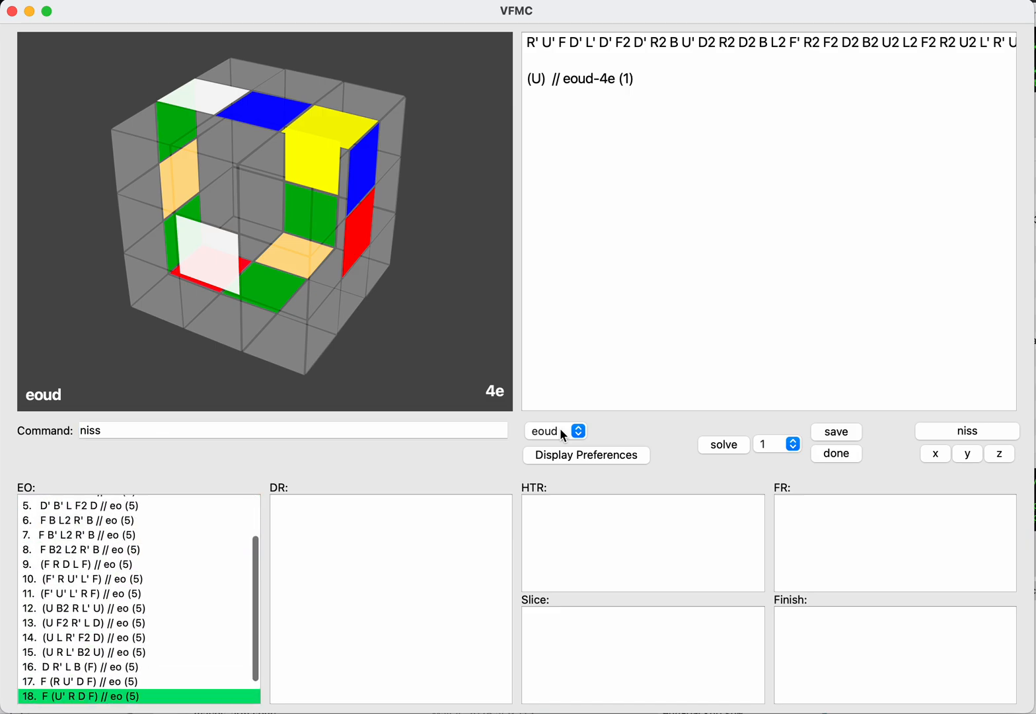
pyautogui.press('Up')
pyautogui.press('Up')
pyautogui.press('Up')
pyautogui.press('Up')
pyautogui.press('Up')
pyautogui.press('Up')
pyautogui.press('Up')
pyautogui.press('Up')
pyautogui.press('Up')
pyautogui.press('Up')
pyautogui.press('Up')
pyautogui.press('Up')
pyautogui.press('Up')
pyautogui.press('Up')
pyautogui.press('Up')
pyautogui.press('Up')
pyautogui.press('Up')
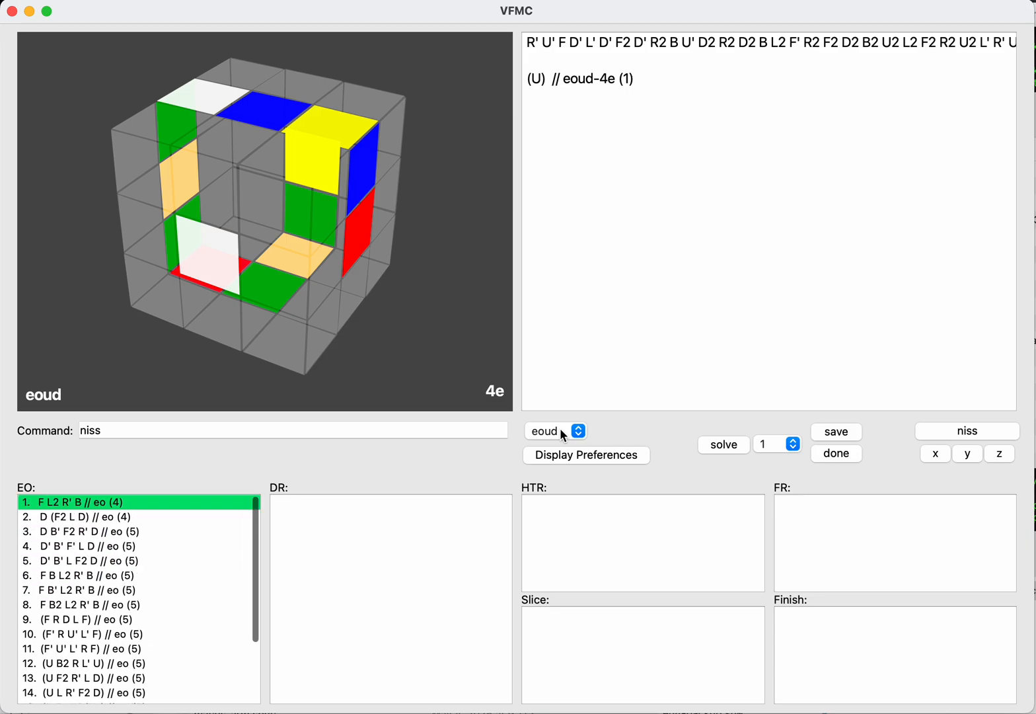
pyautogui.press('Return')
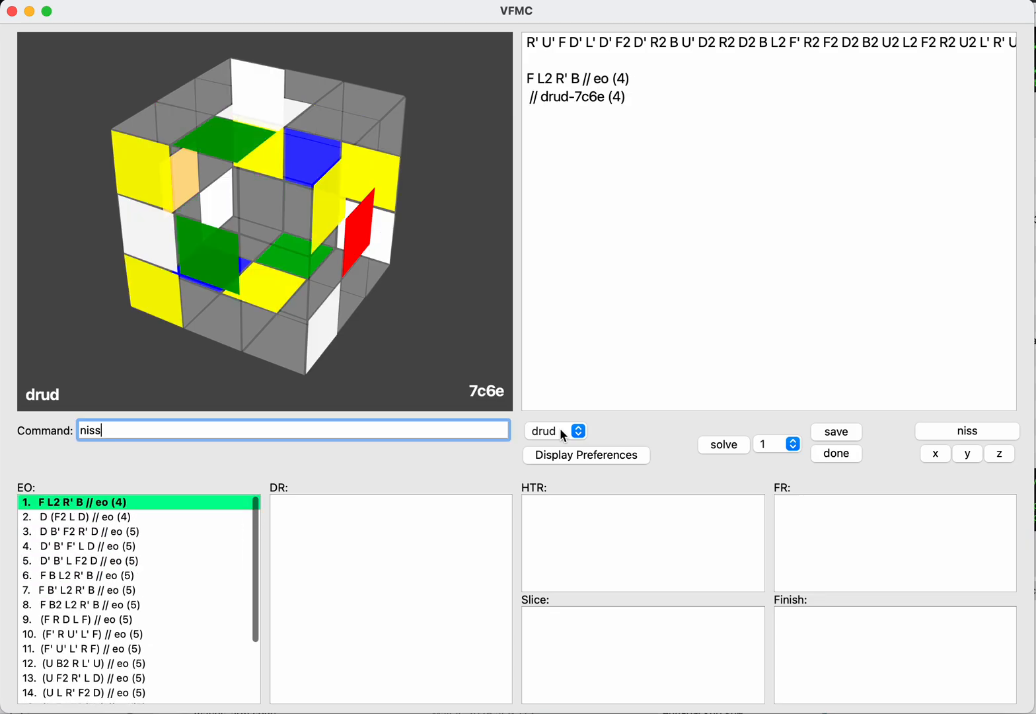
# Step: Try R after the EO with up to three U and then three D turns before it, then clear the trial moves
pyautogui.write('niss')
pyautogui.press('Return')
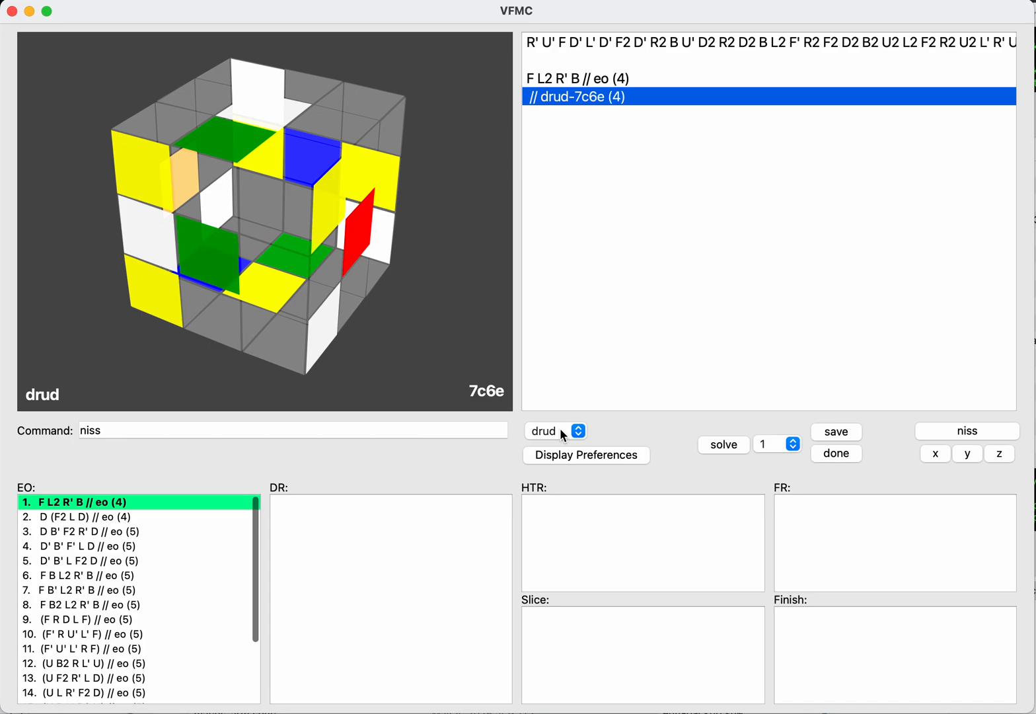
pyautogui.press('BackSpace')
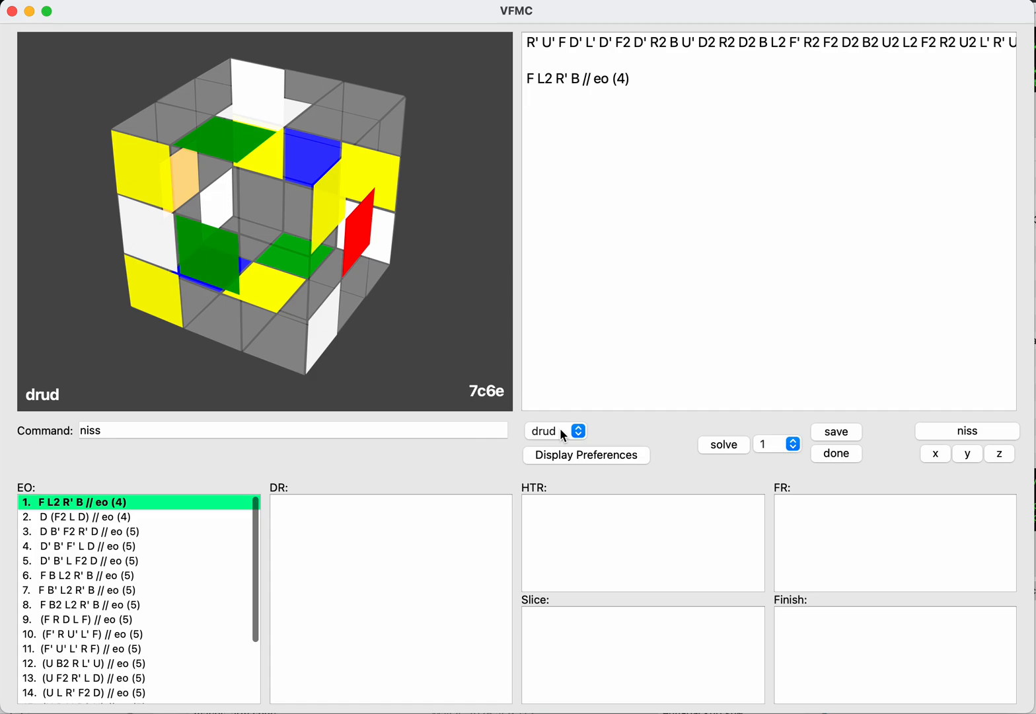
pyautogui.write('r')
pyautogui.press('Left')
pyautogui.write('uuu')
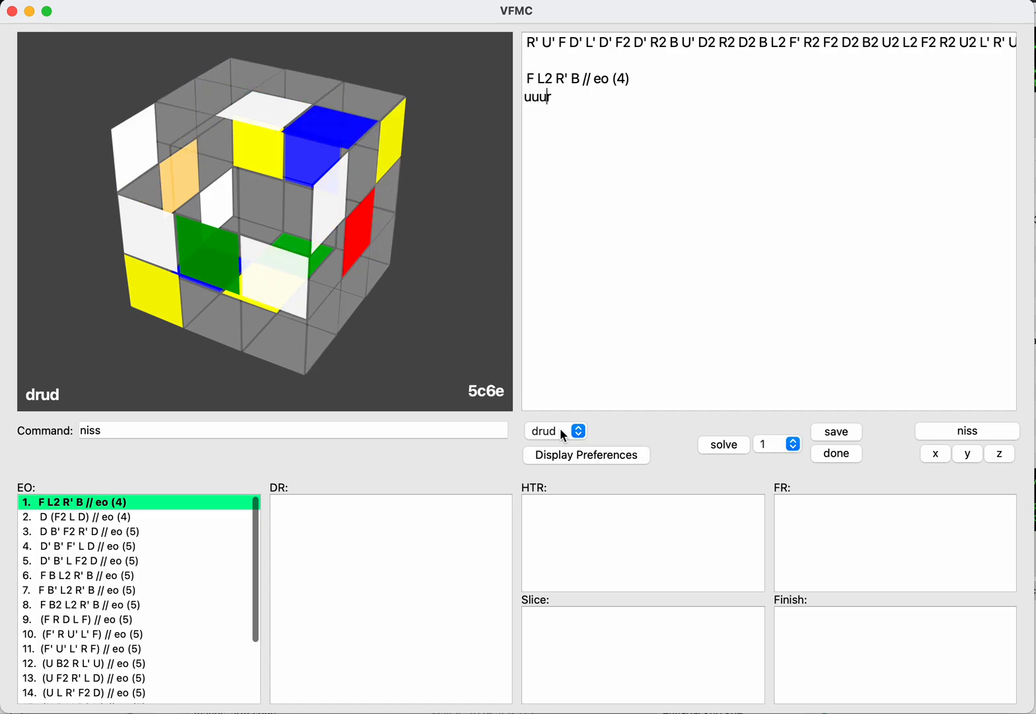
pyautogui.press('BackSpace')
pyautogui.press('BackSpace')
pyautogui.press('BackSpace')
pyautogui.write('dddr')
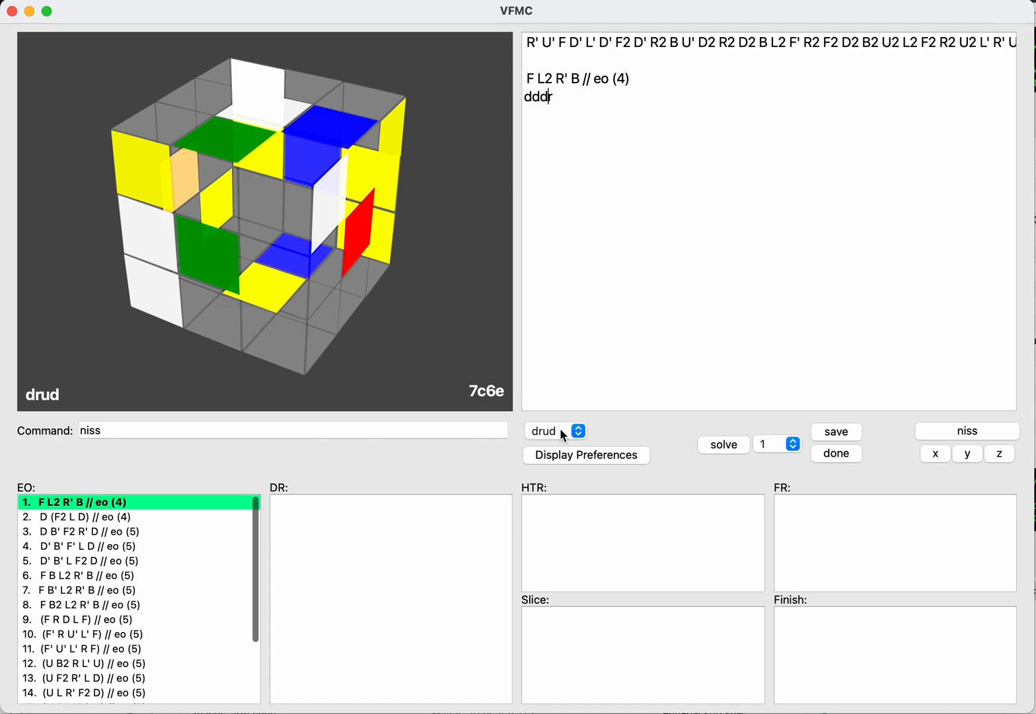
pyautogui.press('Right')
pyautogui.press('super+shift+Left')
pyautogui.press('BackSpace')
# Step: Enter L after the EO F L2 R' B and save the drud continuation
pyautogui.write('l')
pyautogui.press('Left')
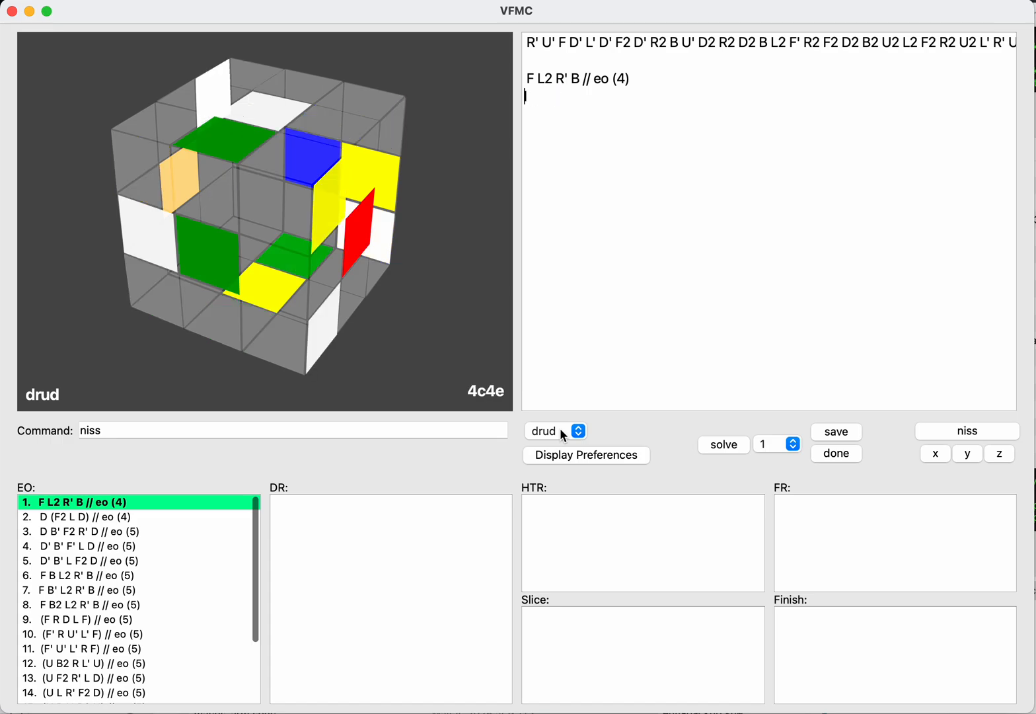
pyautogui.write('y')
pyautogui.press('BackSpace')
pyautogui.press('Return')
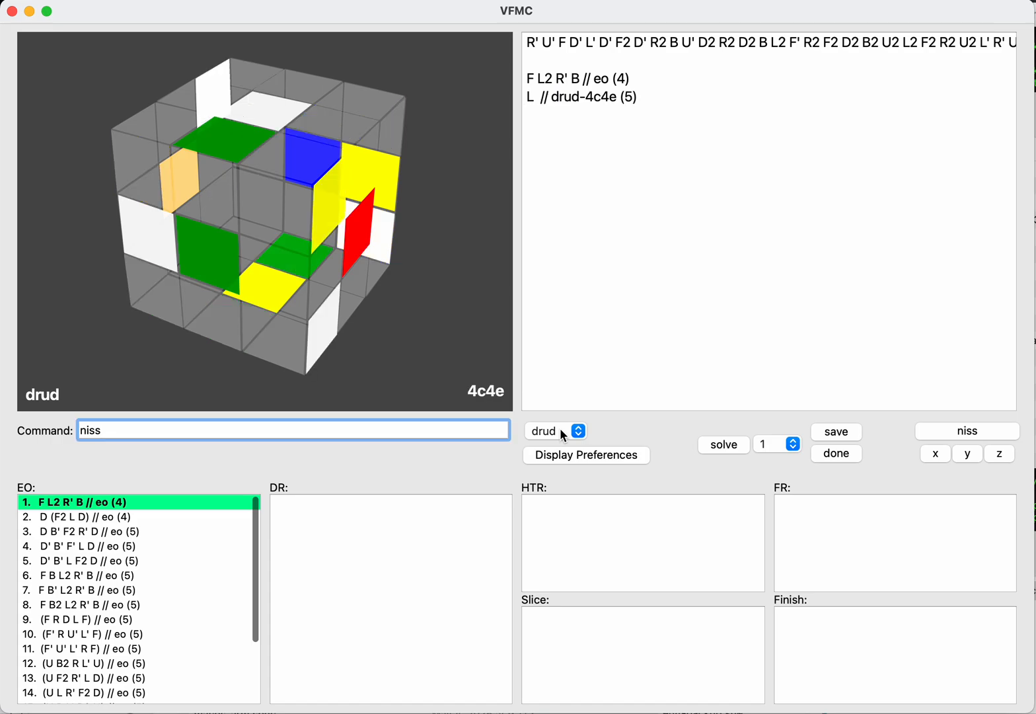
pyautogui.write('niss')
pyautogui.press('BackSpace')
pyautogui.press('BackSpace')
pyautogui.press('BackSpace')
pyautogui.press('BackSpace')
pyautogui.write('save')
pyautogui.press('Return')
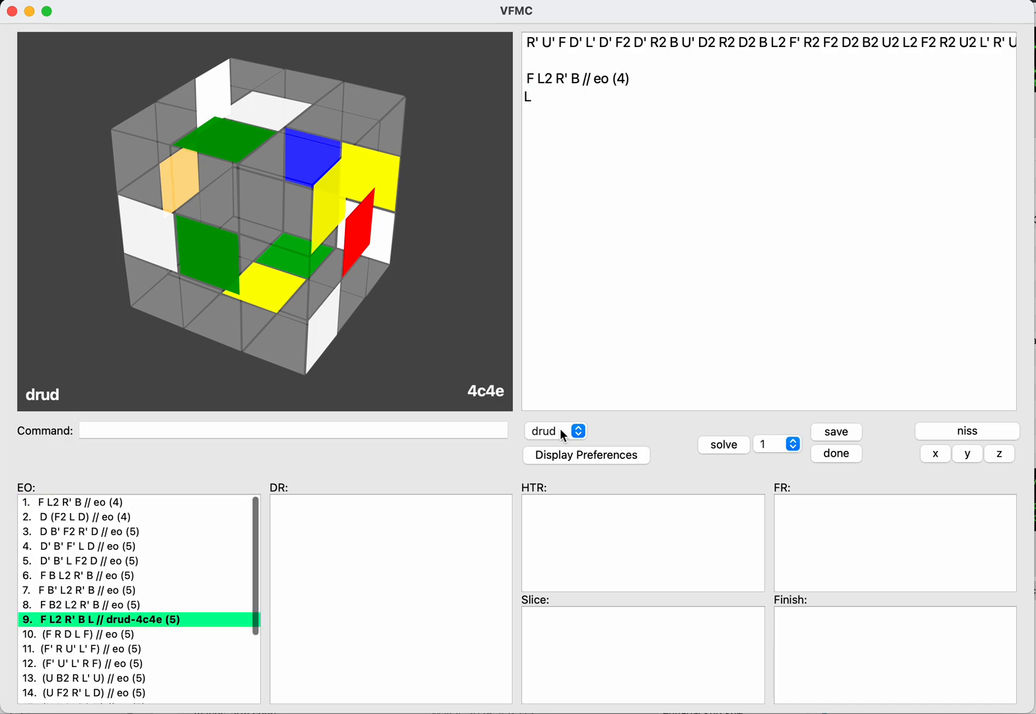
# Step: Try U, U2 and U' before the L, then remove the U turns
pyautogui.press('BackSpace')
pyautogui.write('uuu')
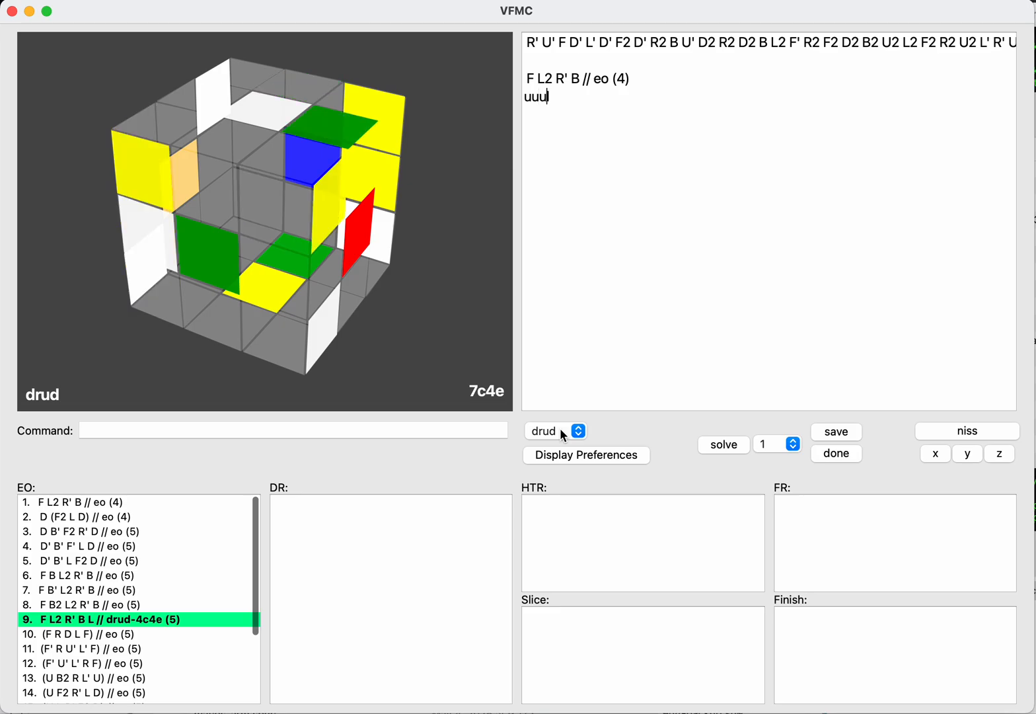
pyautogui.press('BackSpace')
pyautogui.press('BackSpace')
# Step: Put D before the L and save D L as another drud continuation
pyautogui.press('BackSpace')
pyautogui.write('dd')
pyautogui.press('BackSpace')
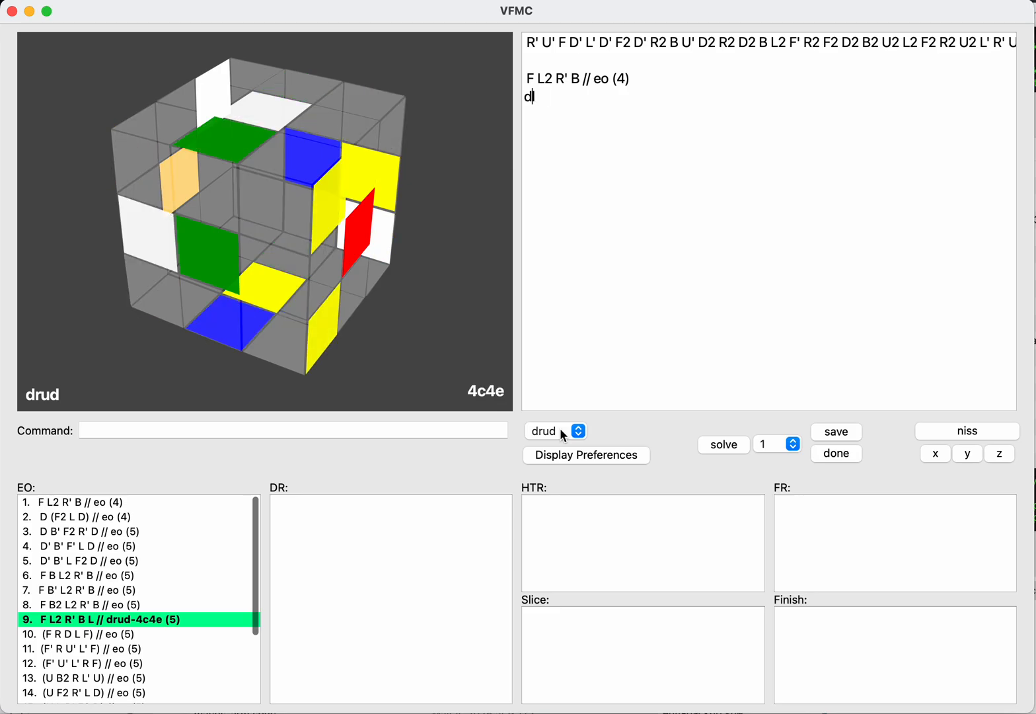
pyautogui.press('Return')
pyautogui.write('save')
pyautogui.press('Return')
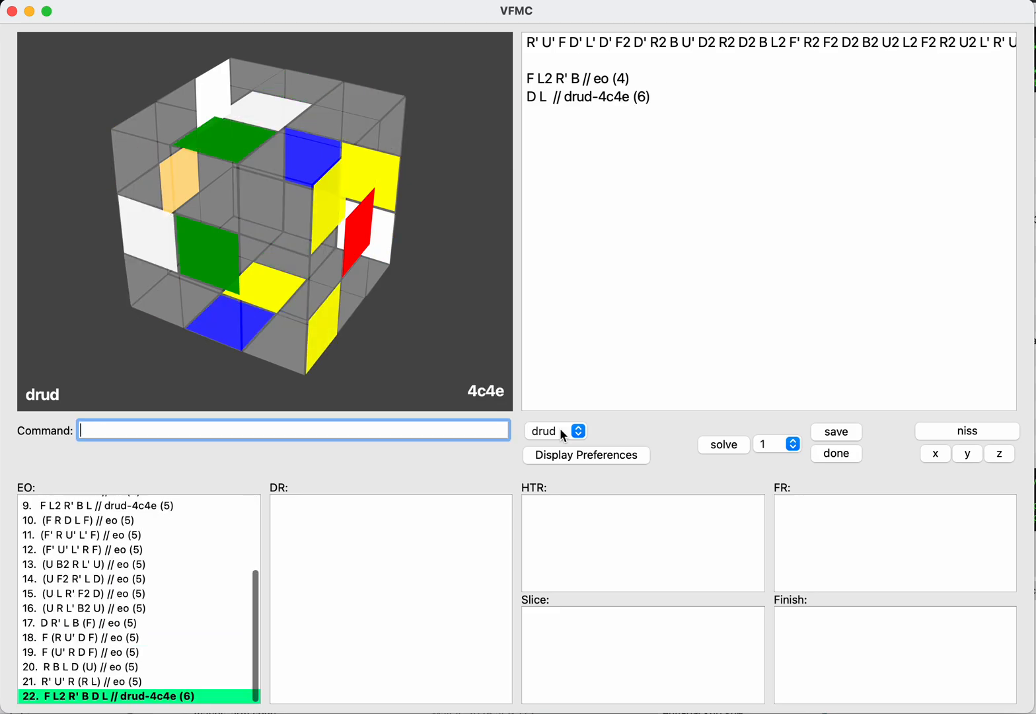
# Step: Try further D turns on the D L continuation, then clear the moves after the EO
pyautogui.press('BackSpace')
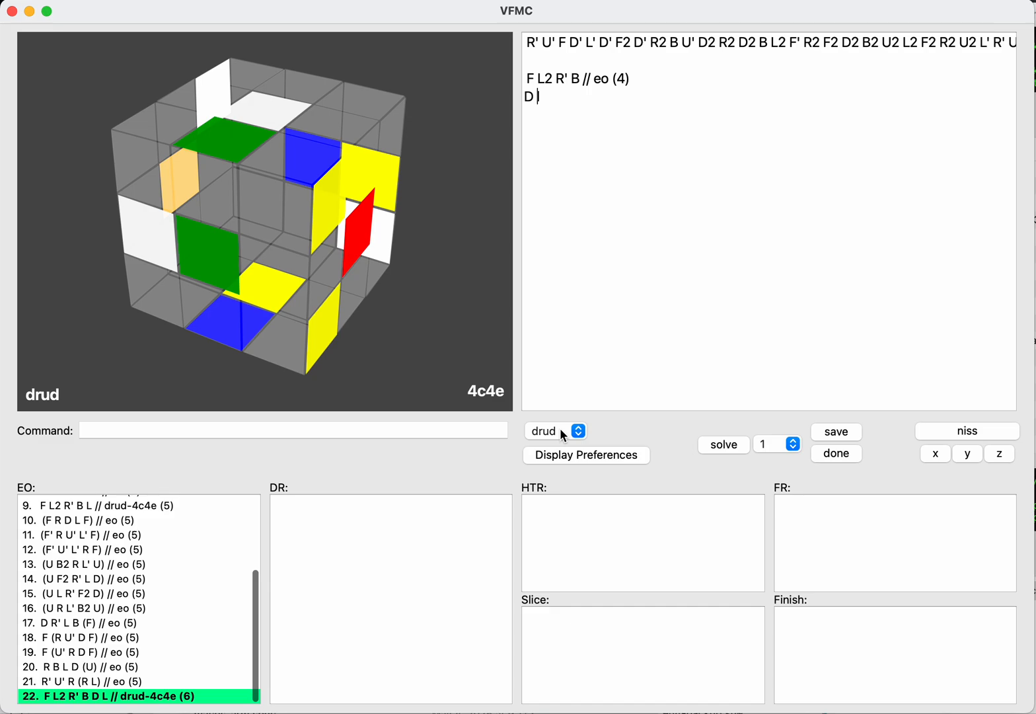
pyautogui.write('dd')
pyautogui.press('BackSpace')
pyautogui.press('BackSpace')
pyautogui.press('BackSpace')
pyautogui.press('BackSpace')
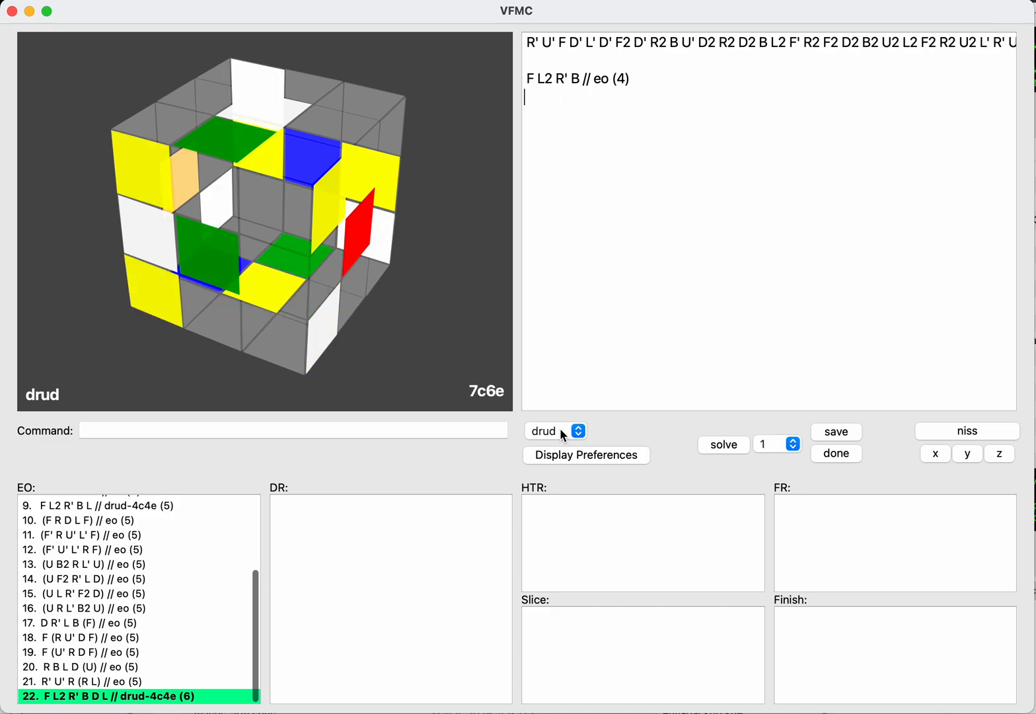
# Step: Try B2 R after the EO with various U and D turns in between, then remove those turns
pyautogui.write('b2')
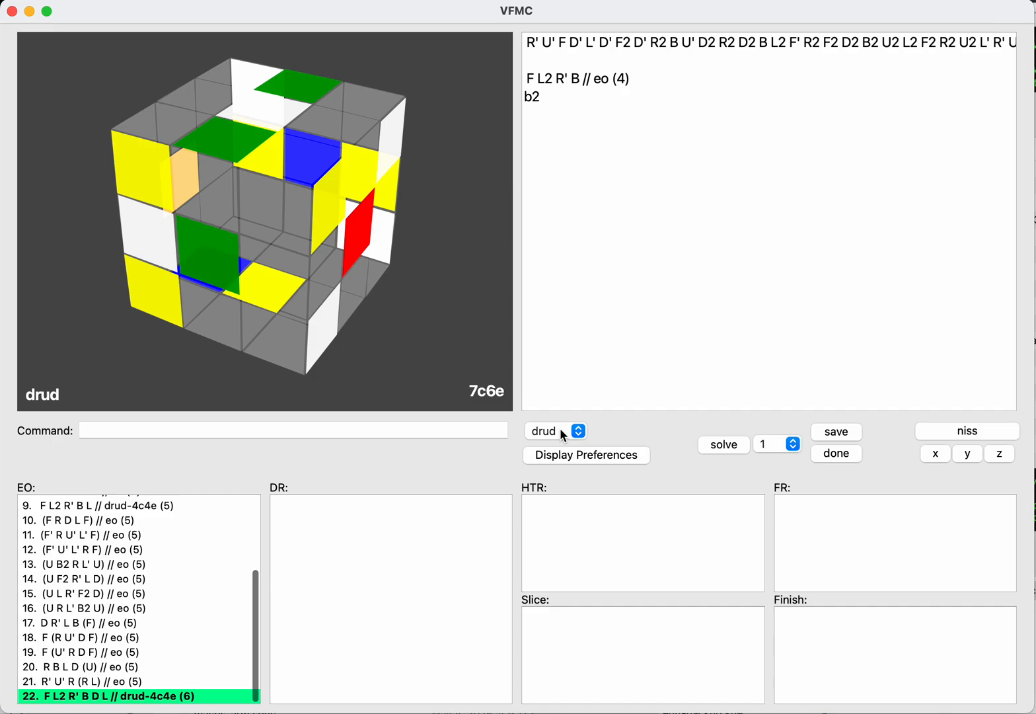
pyautogui.write('r')
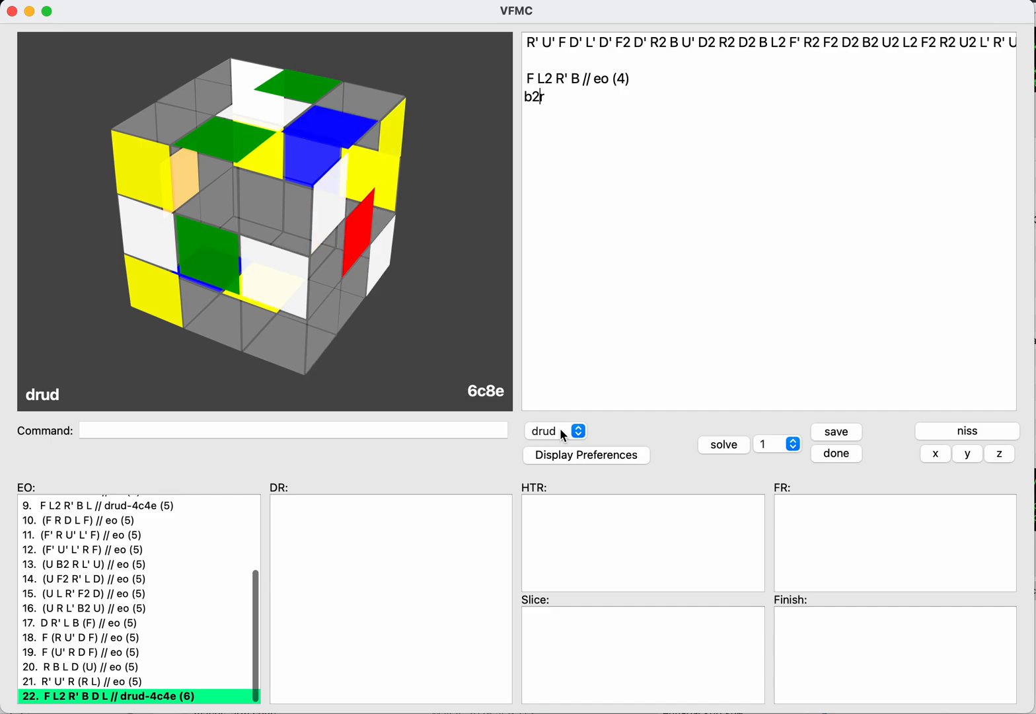
pyautogui.write('u')
pyautogui.press('BackSpace')
pyautogui.write('uuu')
pyautogui.press('BackSpace')
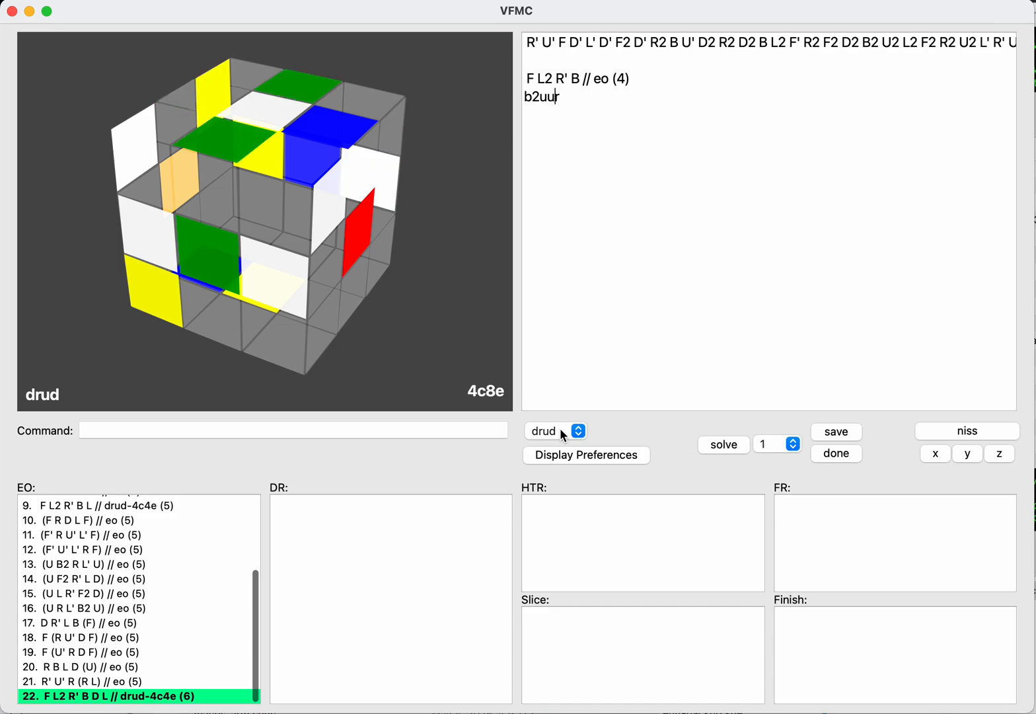
pyautogui.press('BackSpace')
pyautogui.press('BackSpace')
pyautogui.write('ddd')
pyautogui.press('BackSpace')
pyautogui.press('BackSpace')
pyautogui.press('BackSpace')
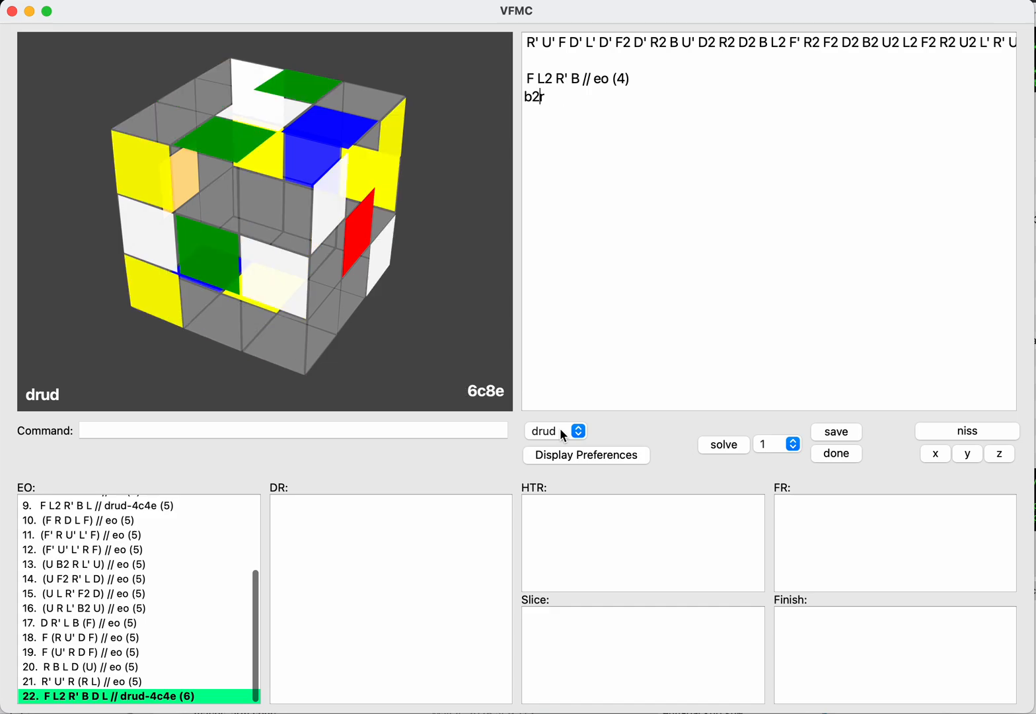
# Step: Replace R with L after B2, try U and D turns between them, then clear the line
pyautogui.press('Delete')
pyautogui.write('l')
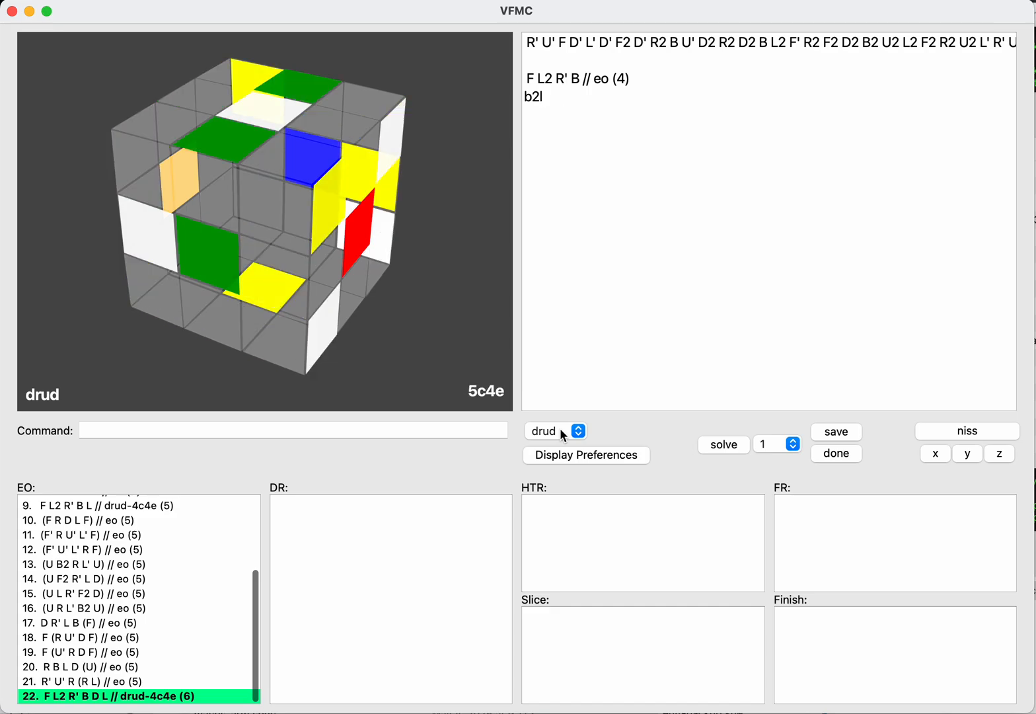
pyautogui.write('u')
pyautogui.press('BackSpace')
pyautogui.write('d')
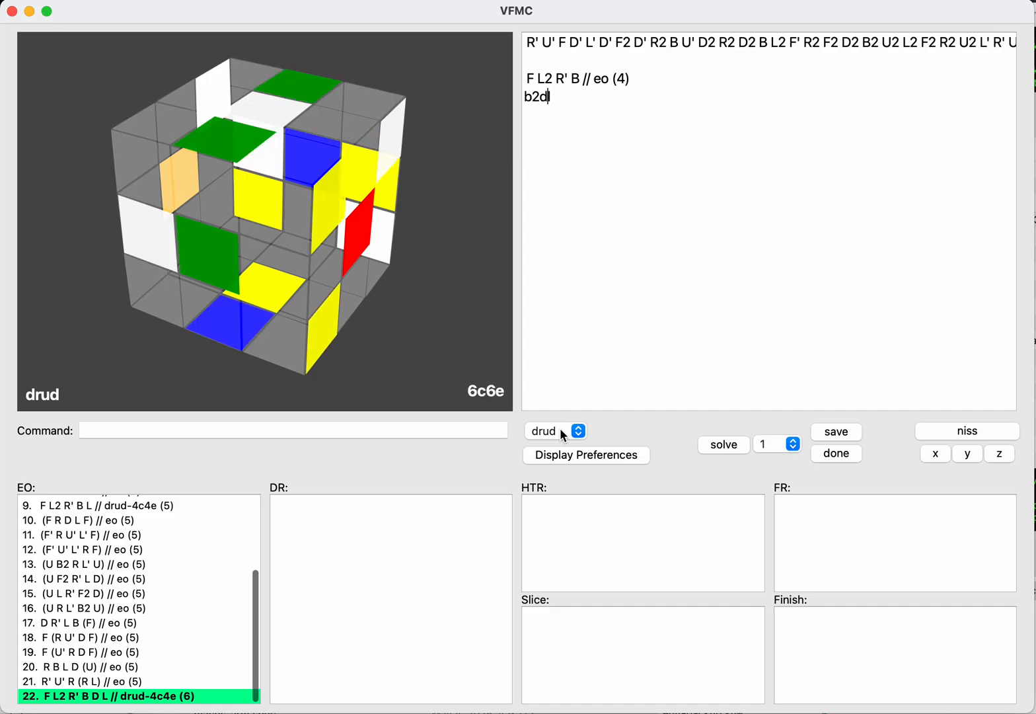
pyautogui.write('dd')
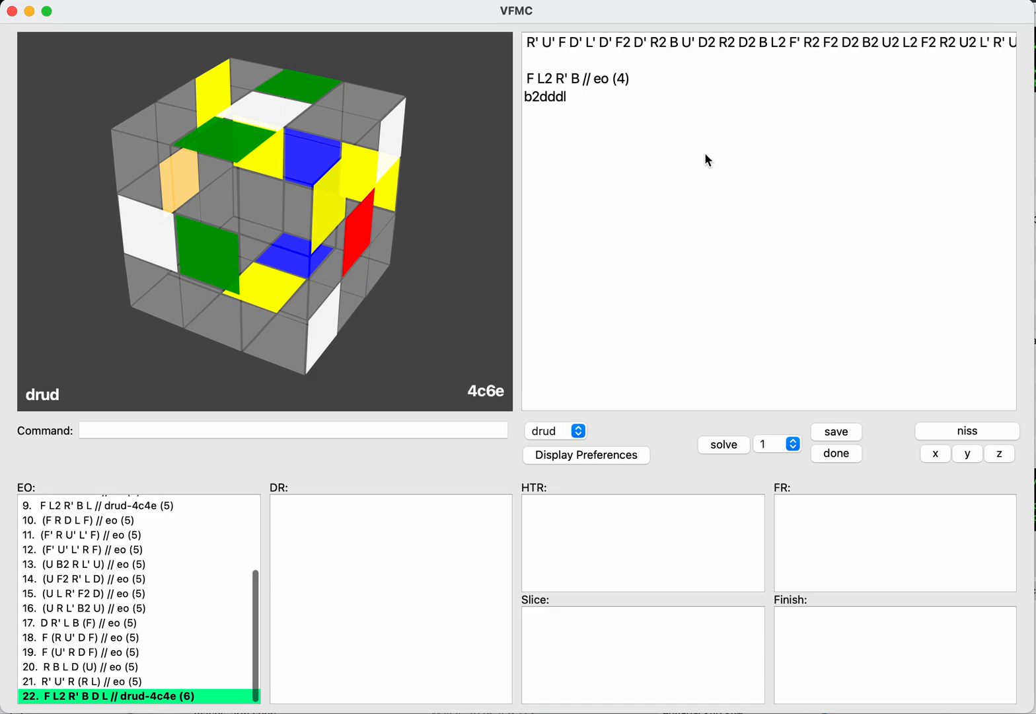
pyautogui.press('super+shift+Left')
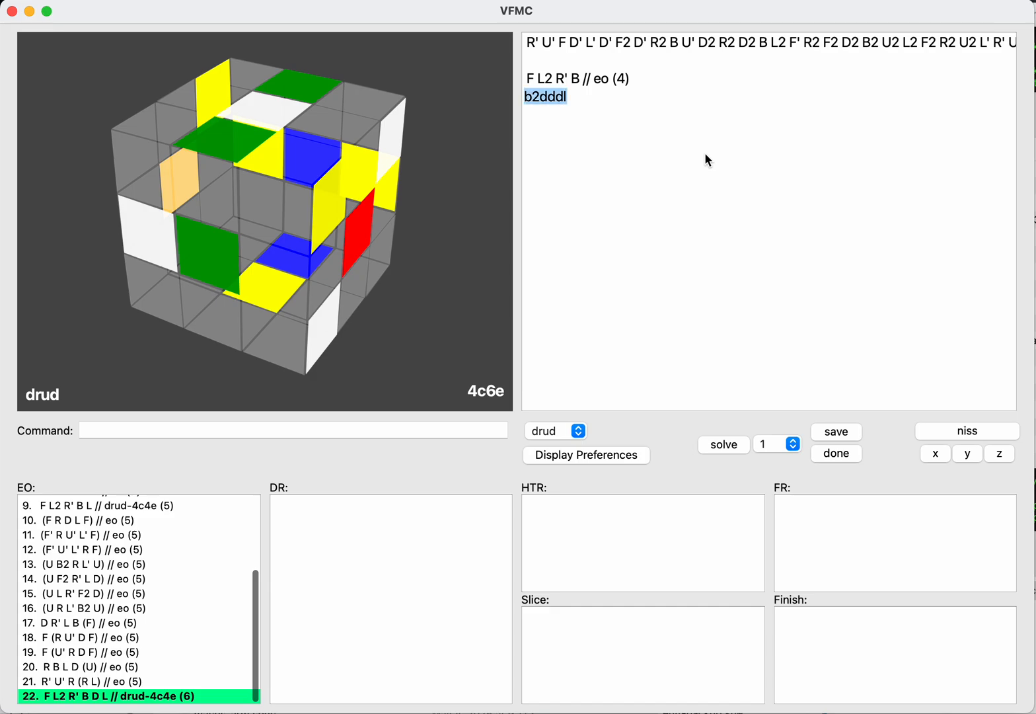
pyautogui.press('BackSpace')
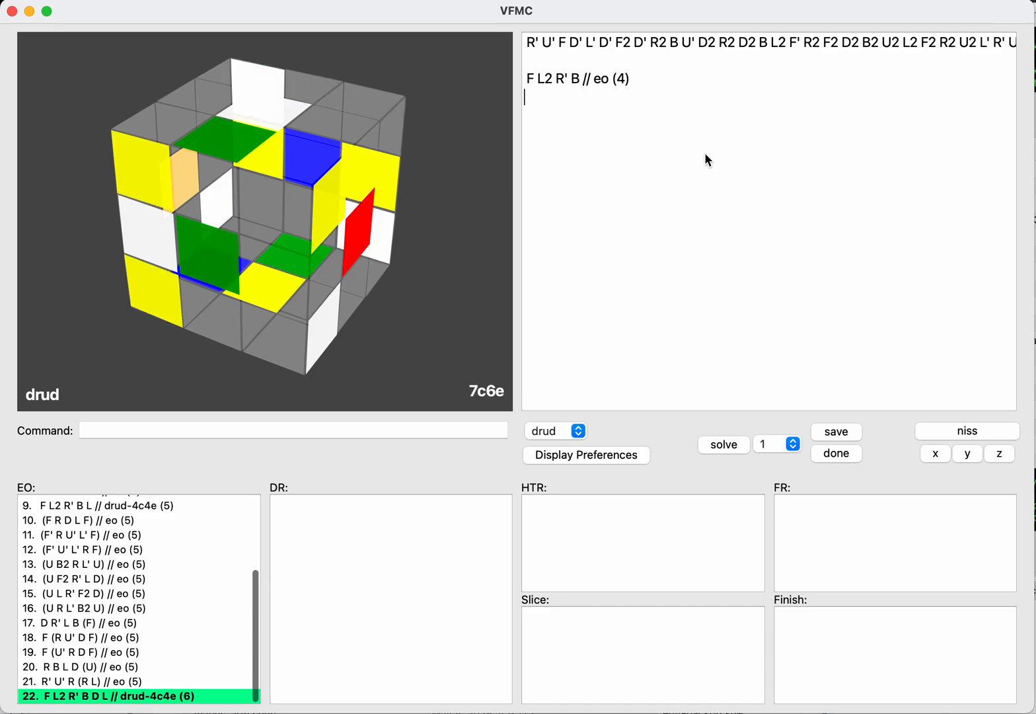
# Step: Switch the current solving step to drrl
pyautogui.press('Tab')
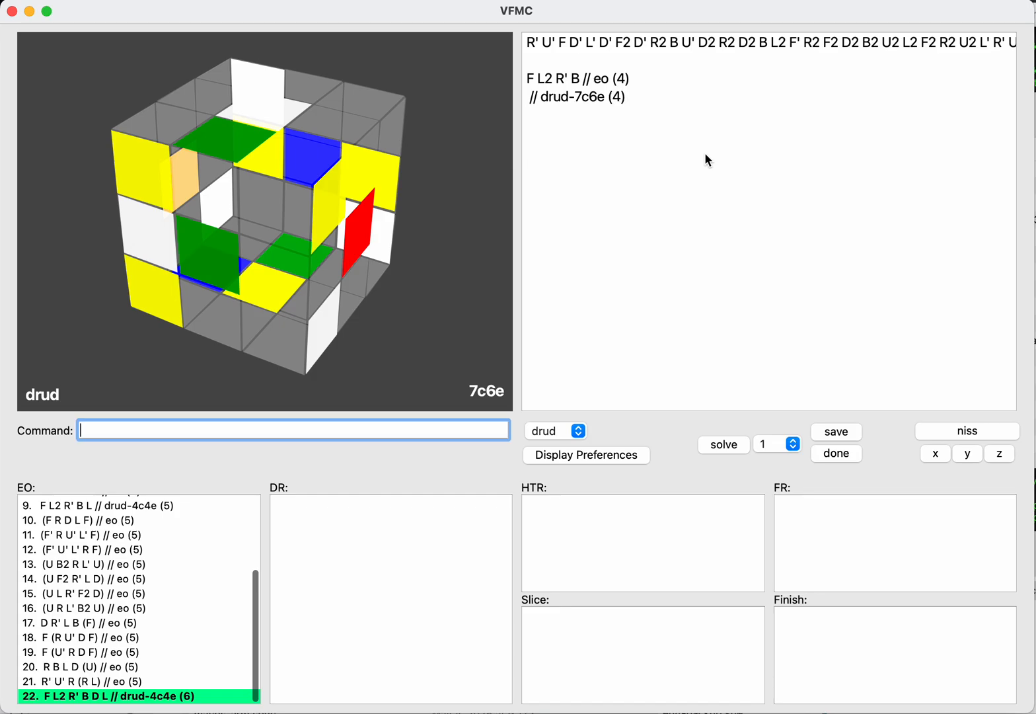
pyautogui.write('drrl')
pyautogui.press('Return')
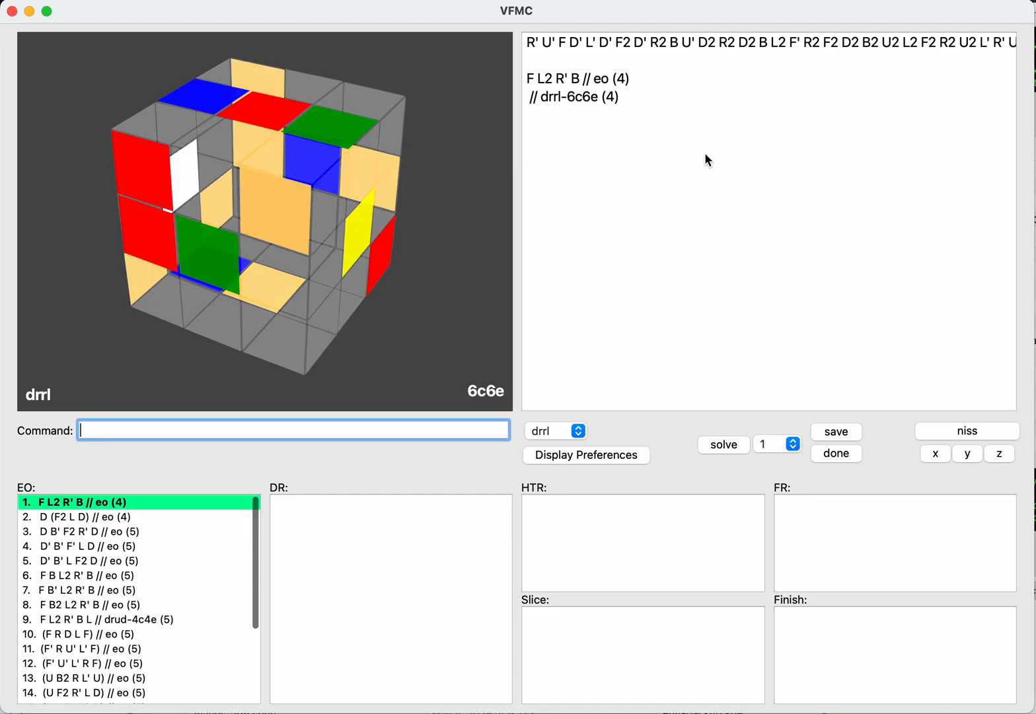
# Step: Enter U after the EO F L2 R' B and save the drrl continuation
pyautogui.hotkey('shift', 'Tab')
pyautogui.press('super+shift+Left')
pyautogui.press('BackSpace')
pyautogui.write('u')
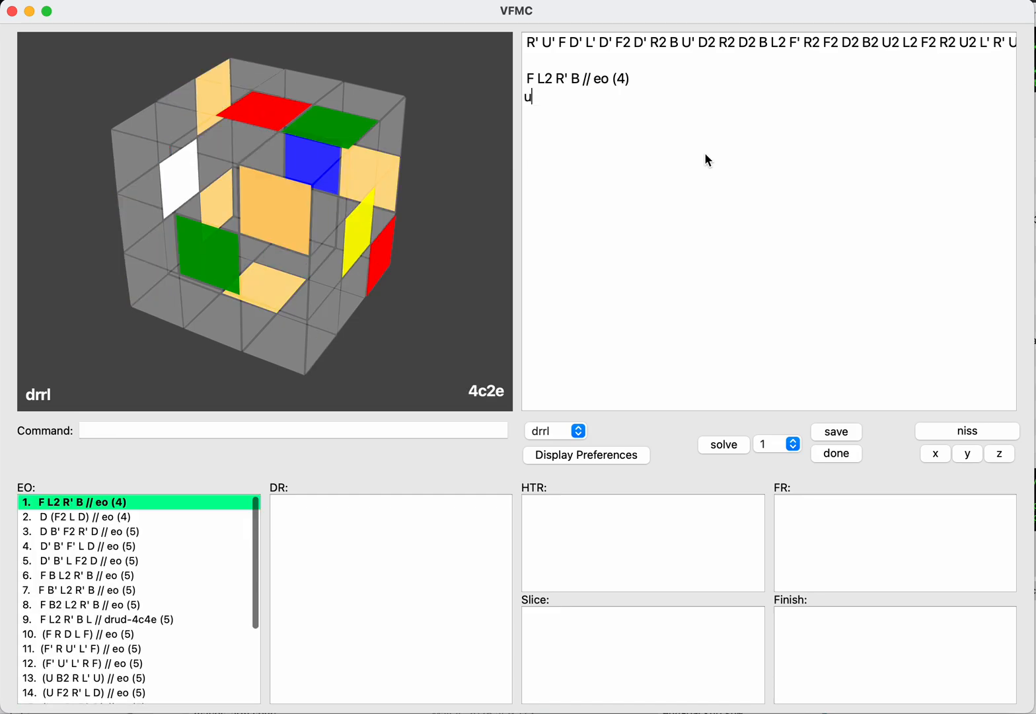
pyautogui.press('Tab')
pyautogui.write('drrl')
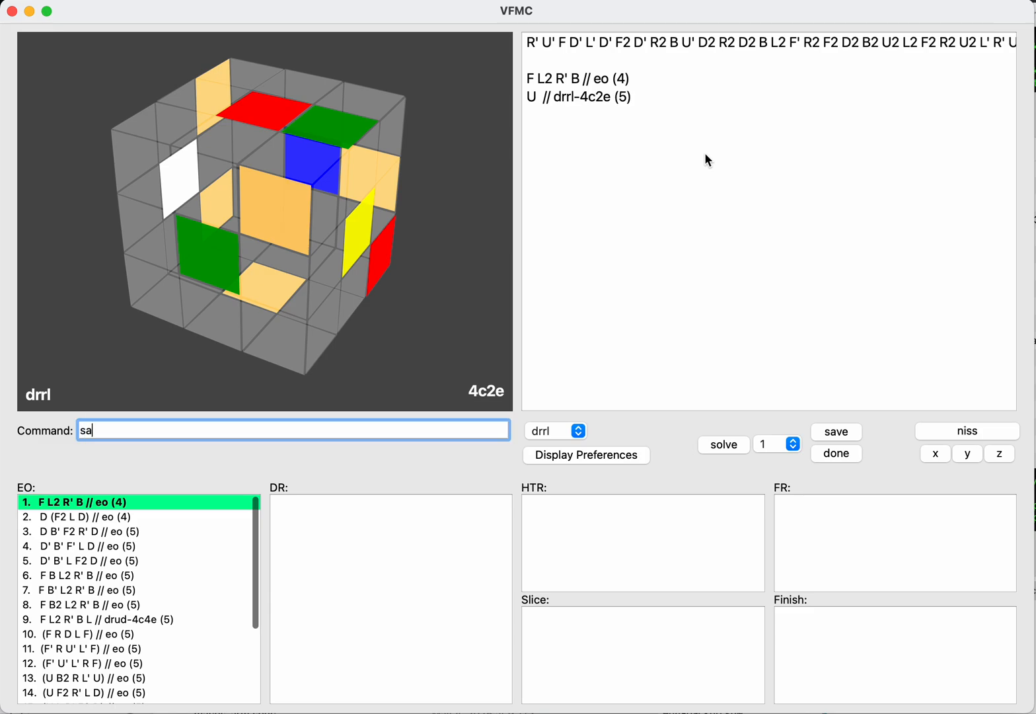
pyautogui.press('Return')
# Step: Try R, R2 and R' before the U, then remove the R turns
pyautogui.hotkey('shift', 'Tab')
pyautogui.press('super+shift+Left')
pyautogui.write('U')
pyautogui.press('Left')
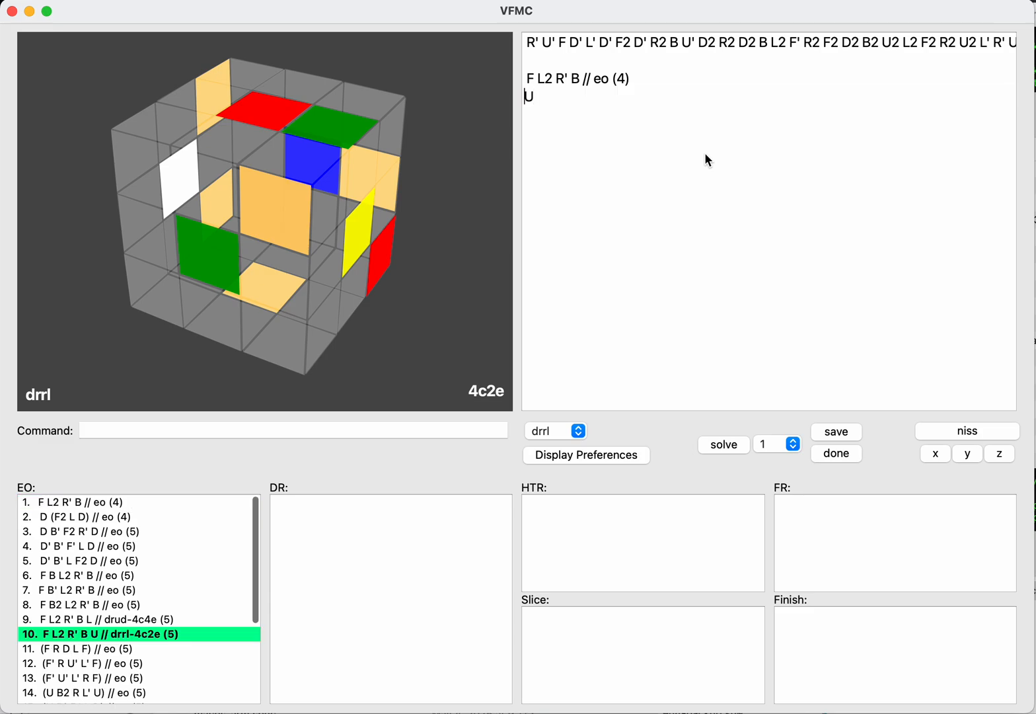
pyautogui.write('rrr')
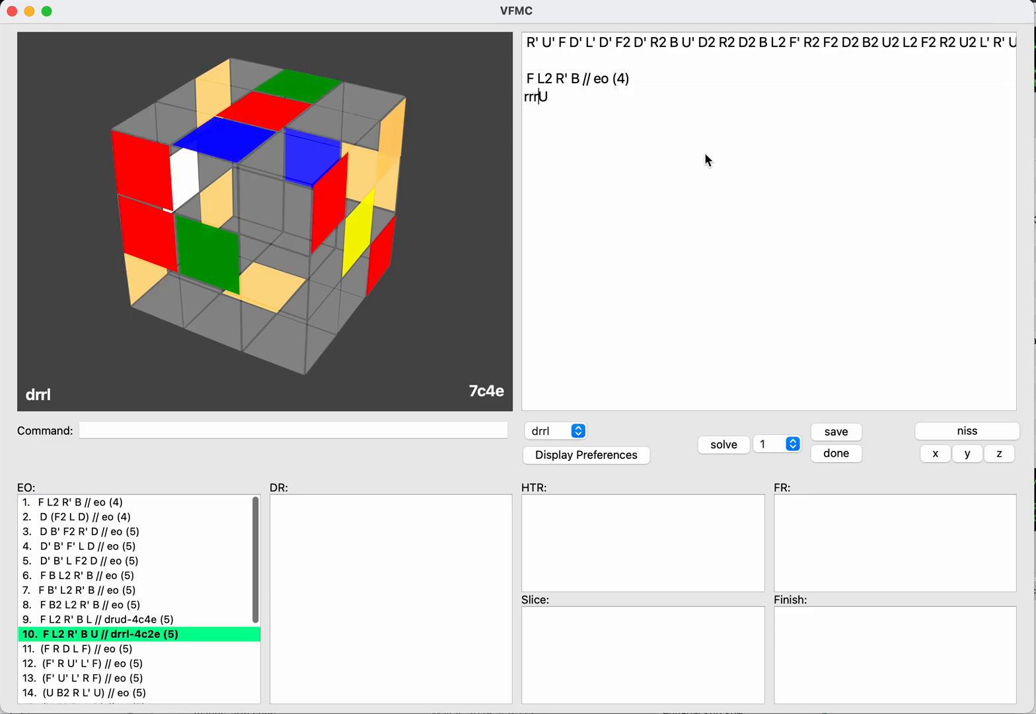
pyautogui.press('BackSpace')
pyautogui.press('BackSpace')
pyautogui.press('BackSpace')
# Step: Put L' before the U and save L' U as another drrl continuation
pyautogui.write('llU')
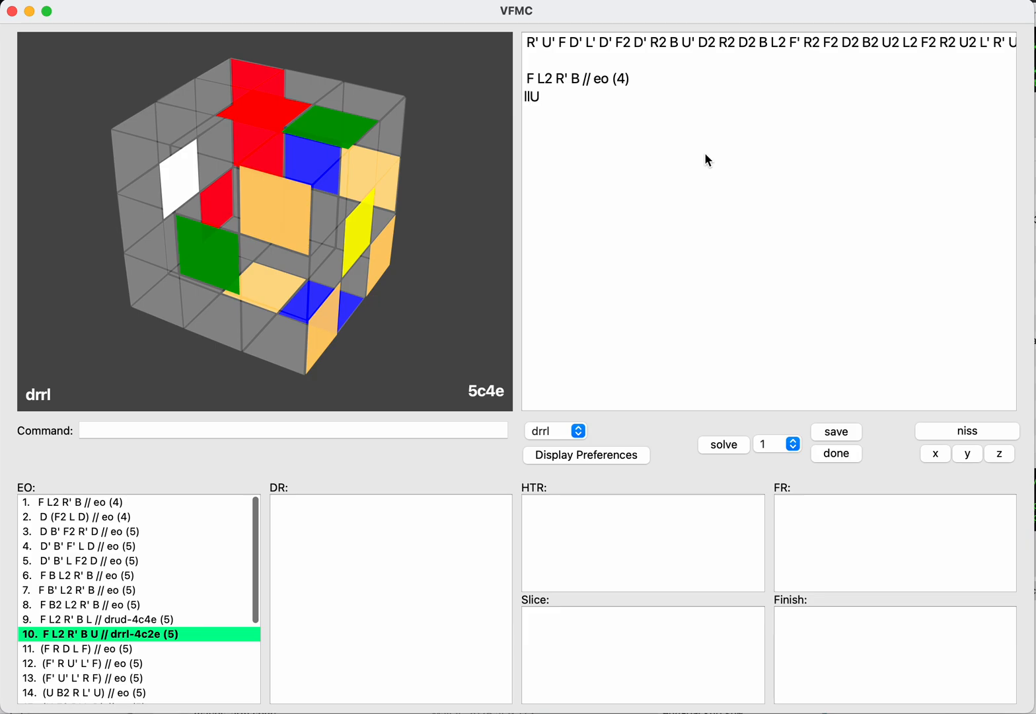
pyautogui.press('BackSpace')
pyautogui.write("L'")
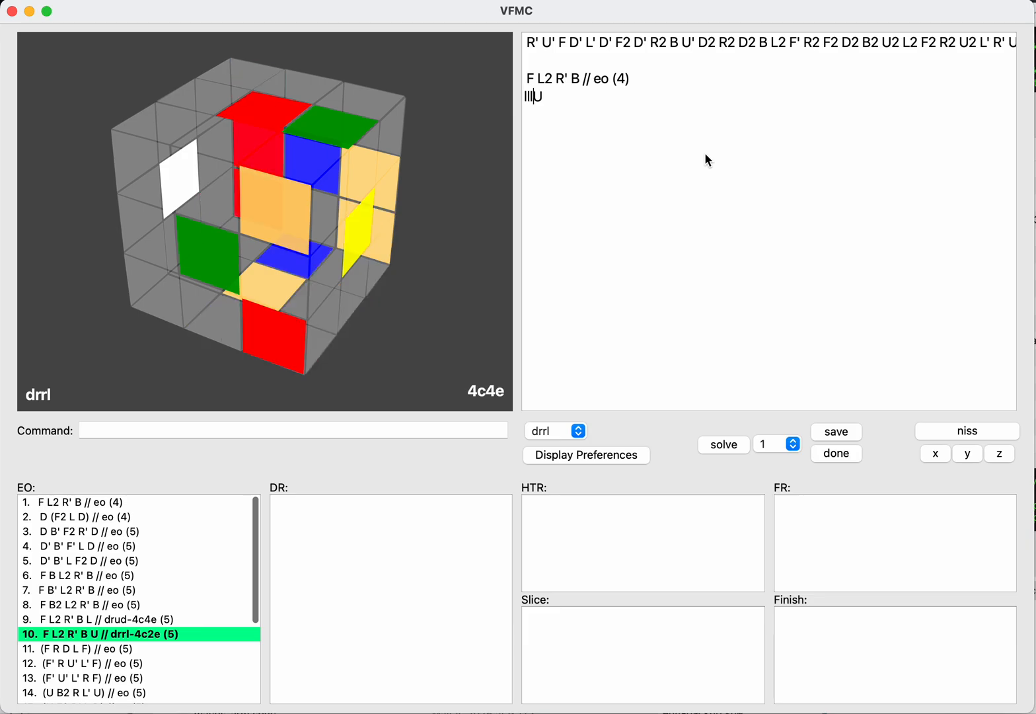
pyautogui.press('Tab')
pyautogui.write('s')
pyautogui.press('Return')
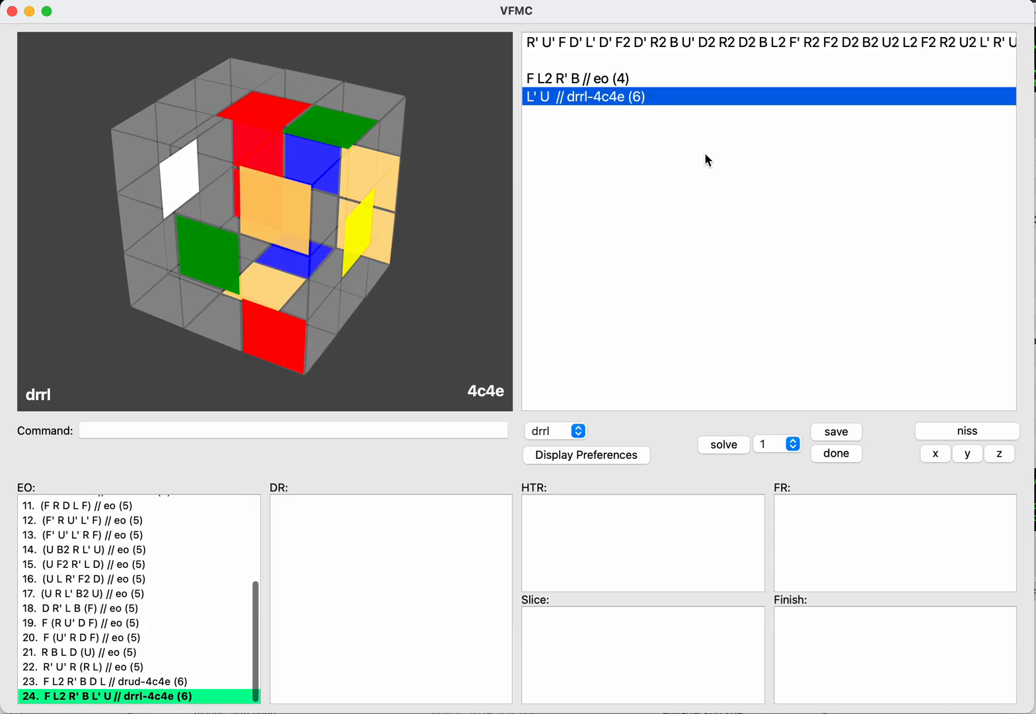
# Step: Replace the L' U continuation with D and try R and L turns in front of it
pyautogui.press('BackSpace')
pyautogui.write('d')
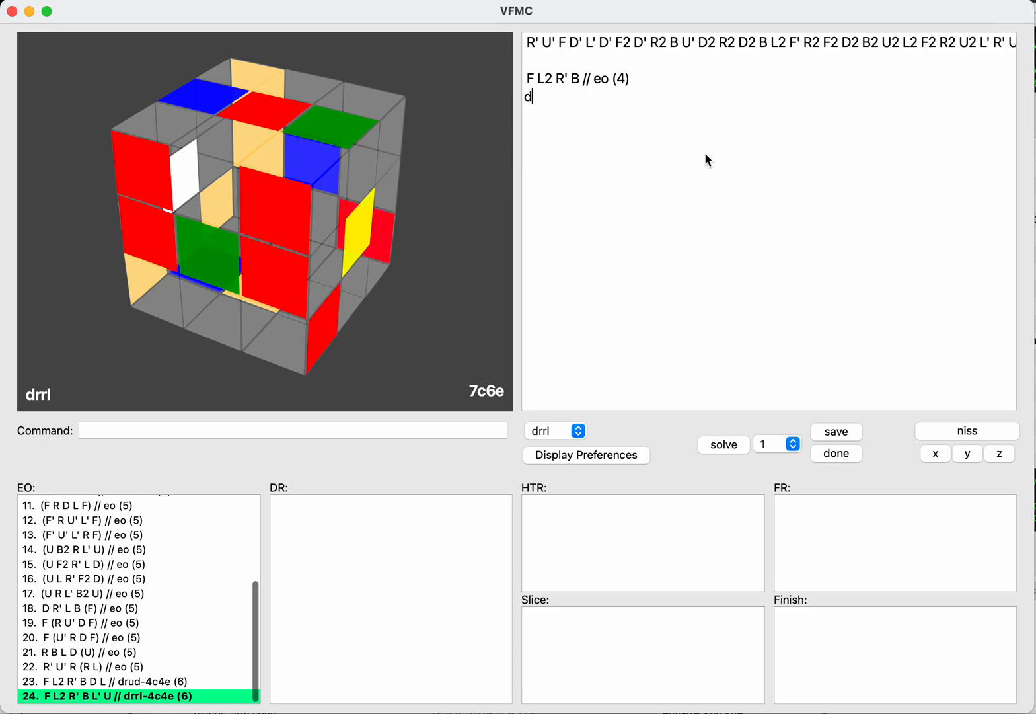
pyautogui.write('rr')
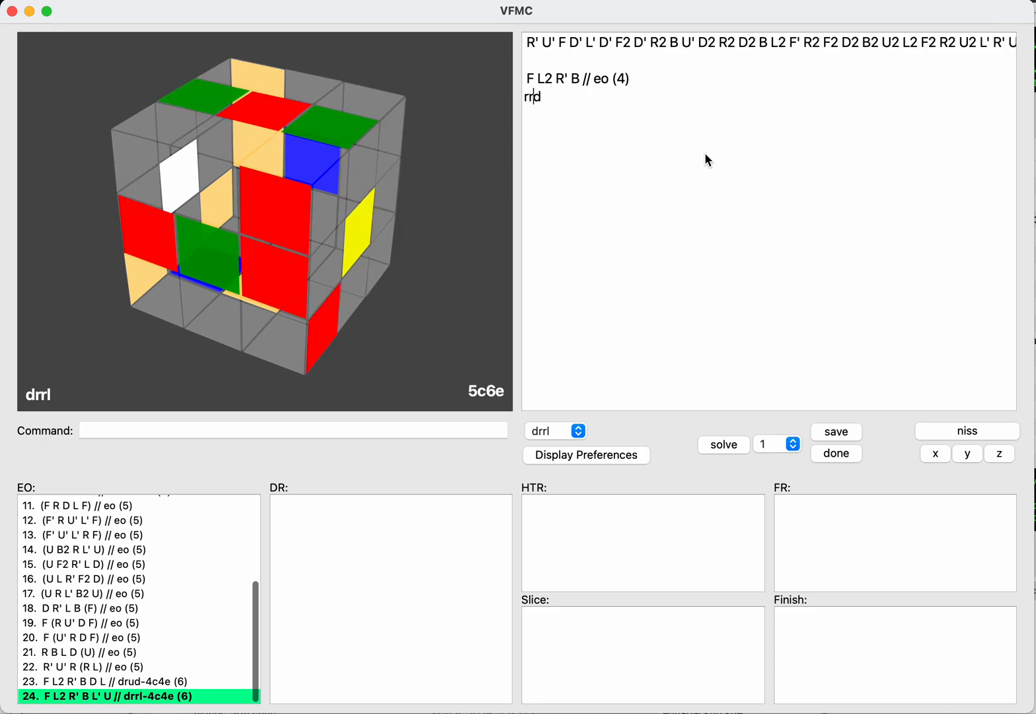
pyautogui.press('BackSpace')
pyautogui.write('llld')
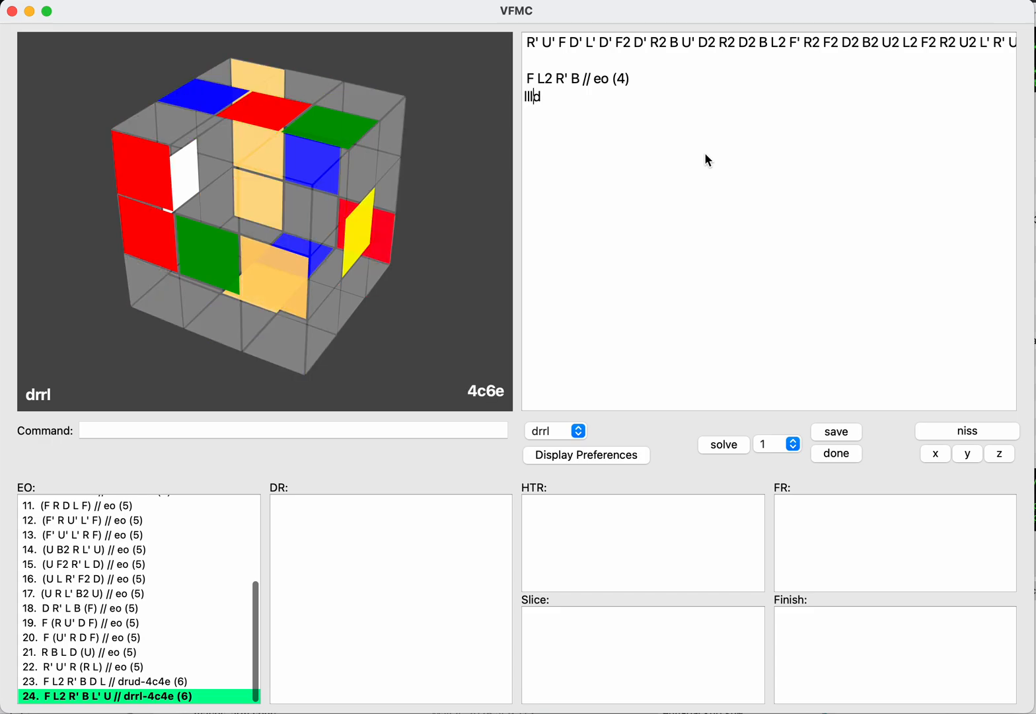
pyautogui.press('BackSpace')
# Step: Enter B2 U as the drrl continuation and try R, R2, R' and L turns between the B2 and the U
pyautogui.write('b2')
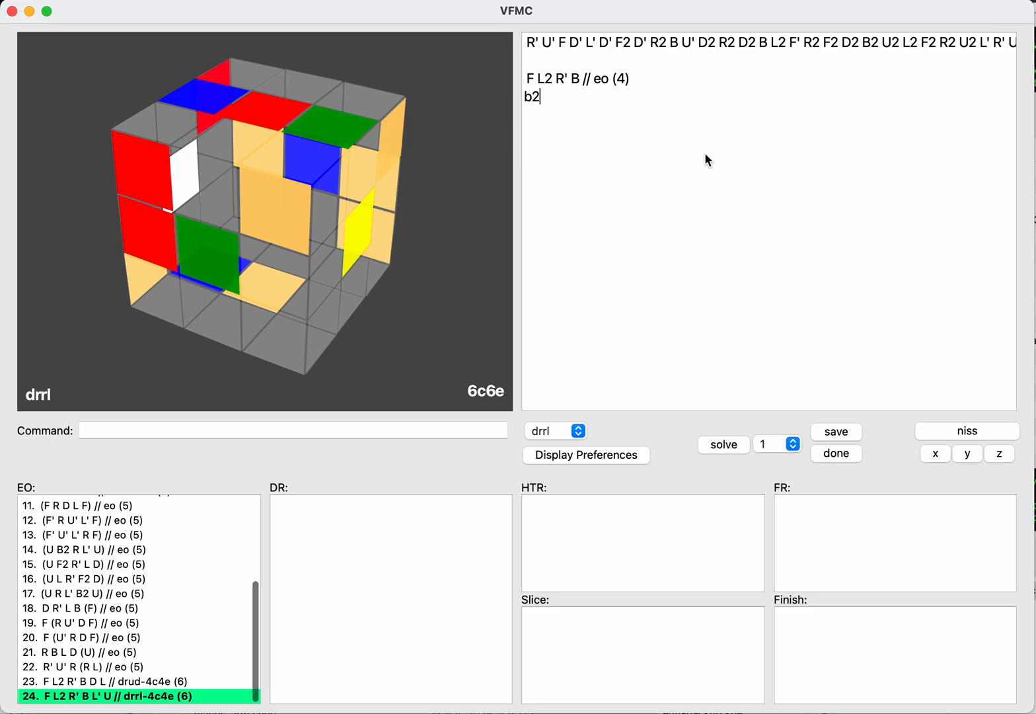
pyautogui.write('u')
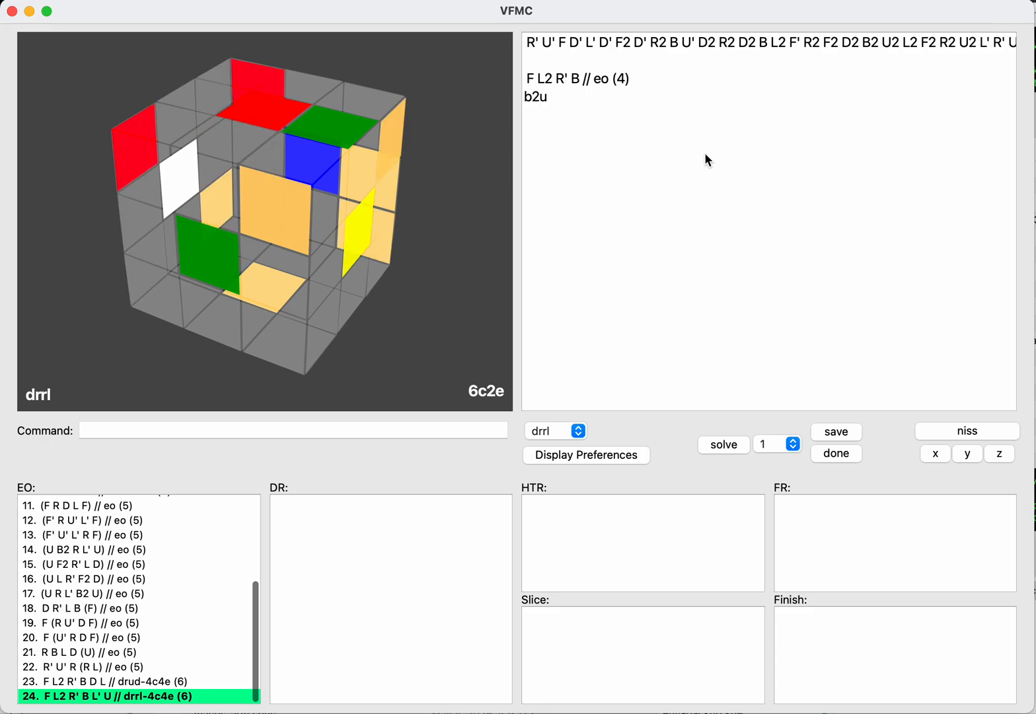
pyautogui.write('rrr')
pyautogui.press('BackSpace')
pyautogui.press('BackSpace')
pyautogui.press('BackSpace')
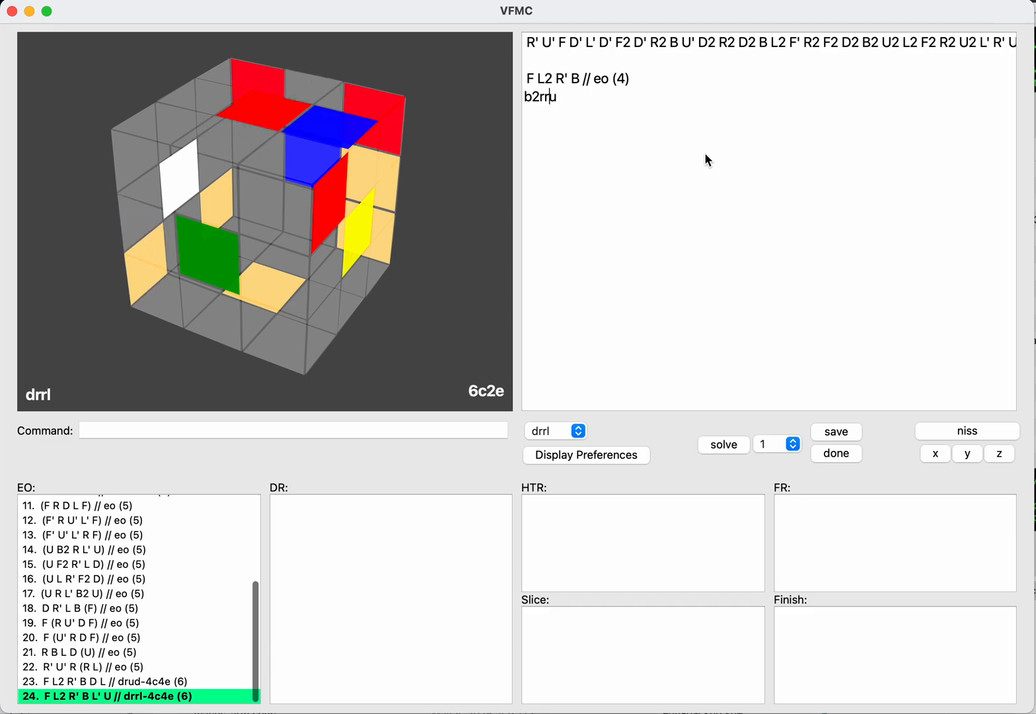
pyautogui.write('l')
pyautogui.press('BackSpace')
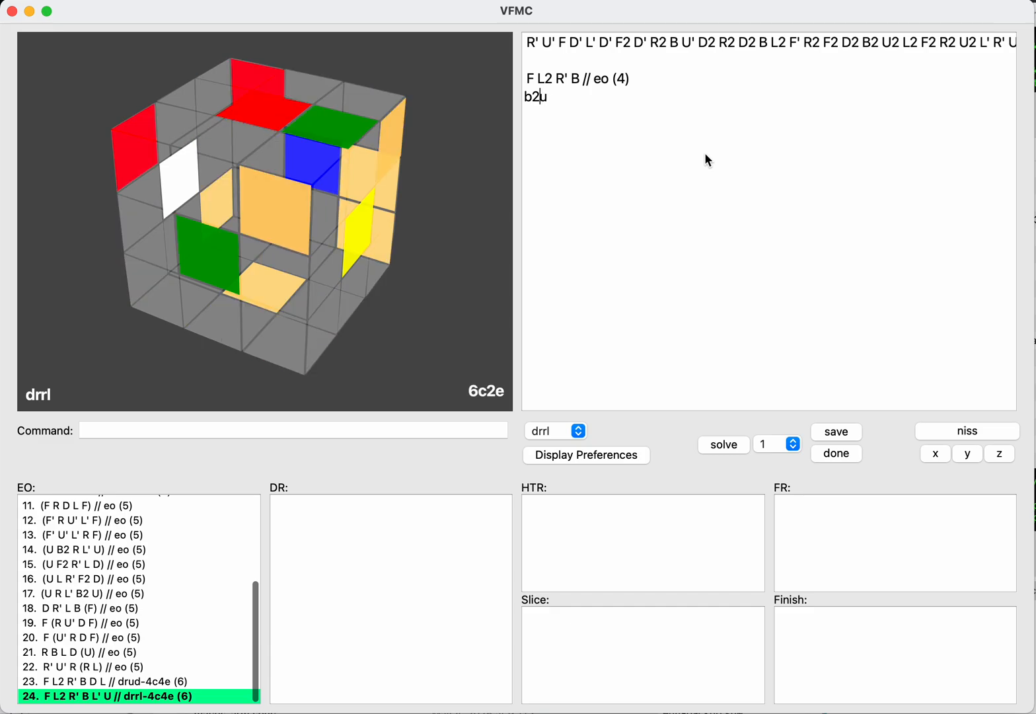
# Step: Change the U after B2 to D, try R and L turns before the D, and clear the continuation
pyautogui.press('Delete')
pyautogui.write('d')
pyautogui.press('Left')
pyautogui.write('r')
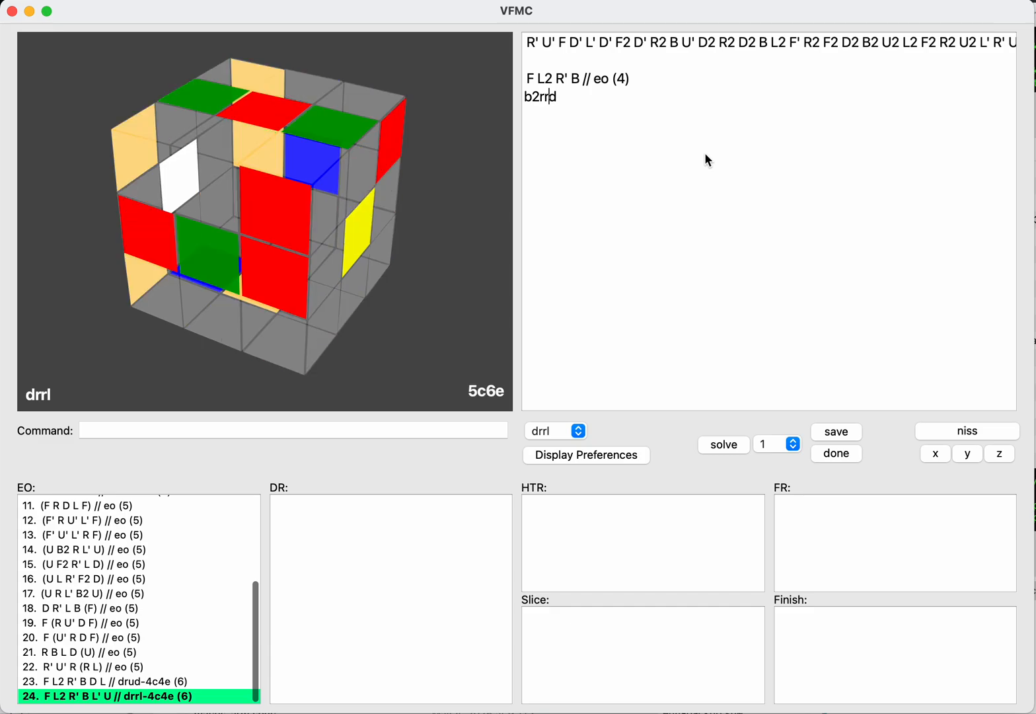
pyautogui.press('BackSpace')
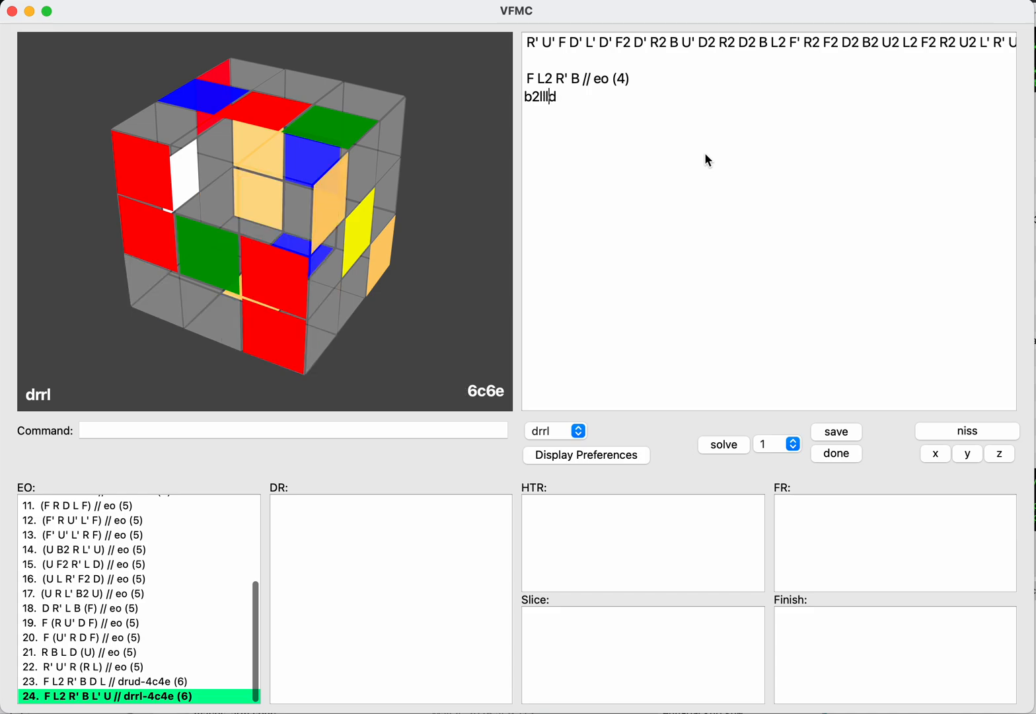
pyautogui.press('super+shift+Left')
pyautogui.press('BackSpace')
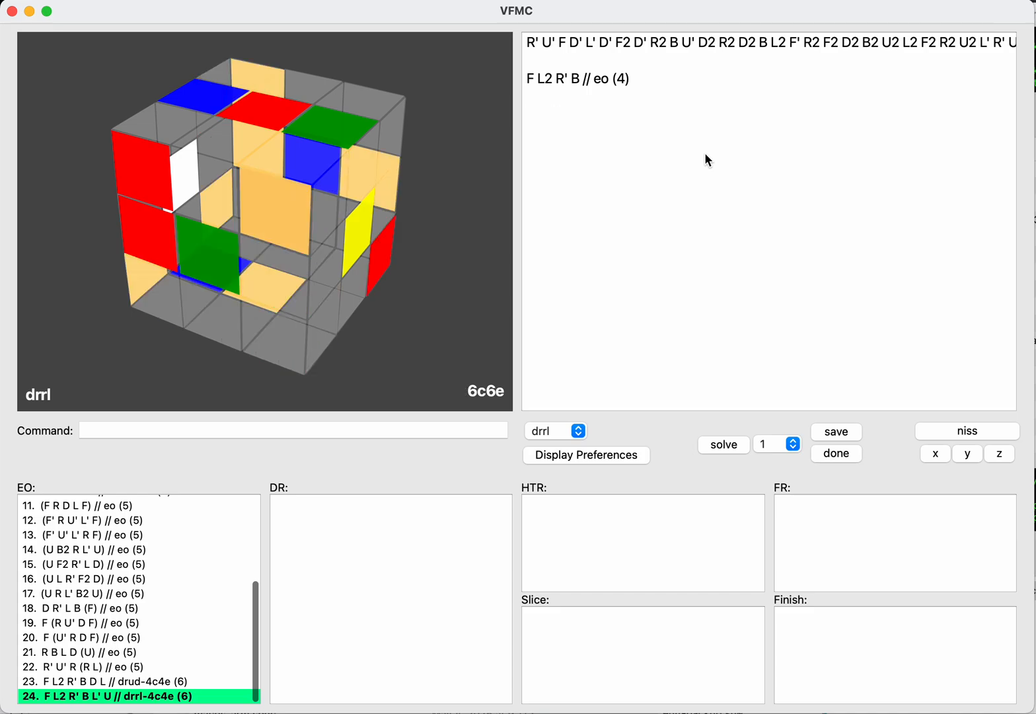
# Step: Switch the solving step to drud for the EO F L2 R' B and move to the inverse scramble
pyautogui.press('Tab')
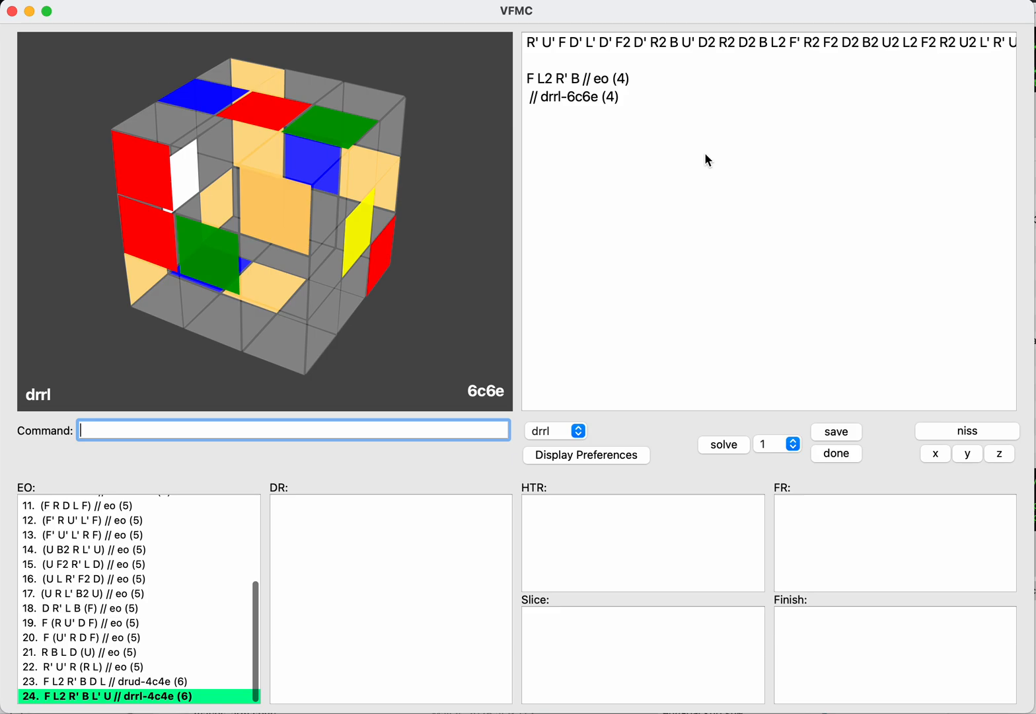
pyautogui.press('Tab')
pyautogui.press('Return')
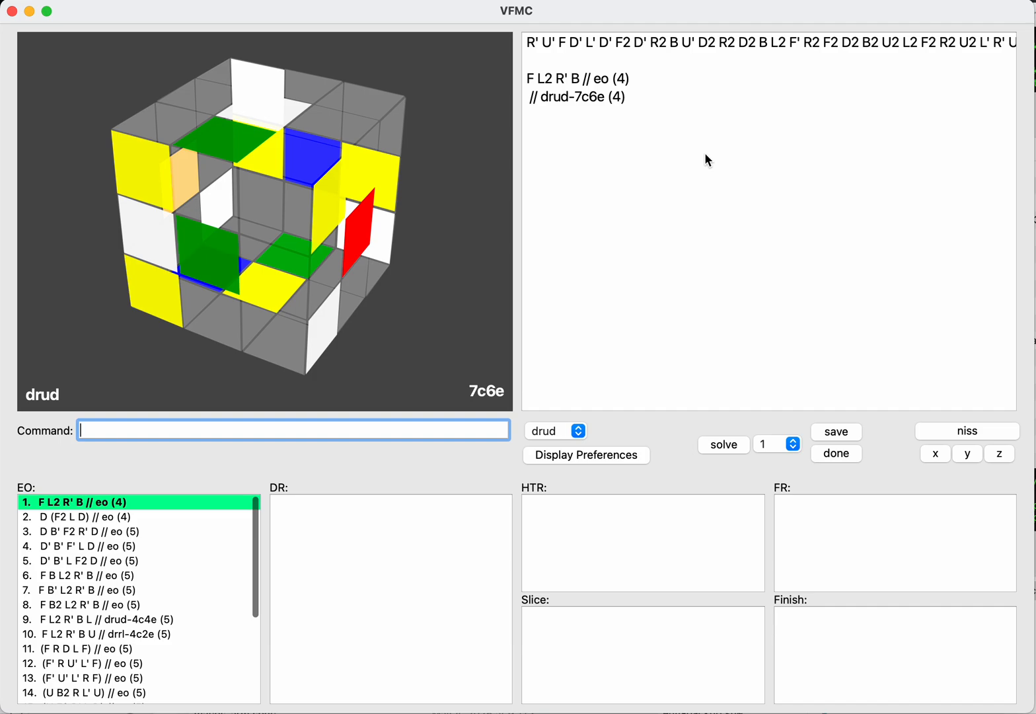
pyautogui.write('niss')
pyautogui.press('Return')
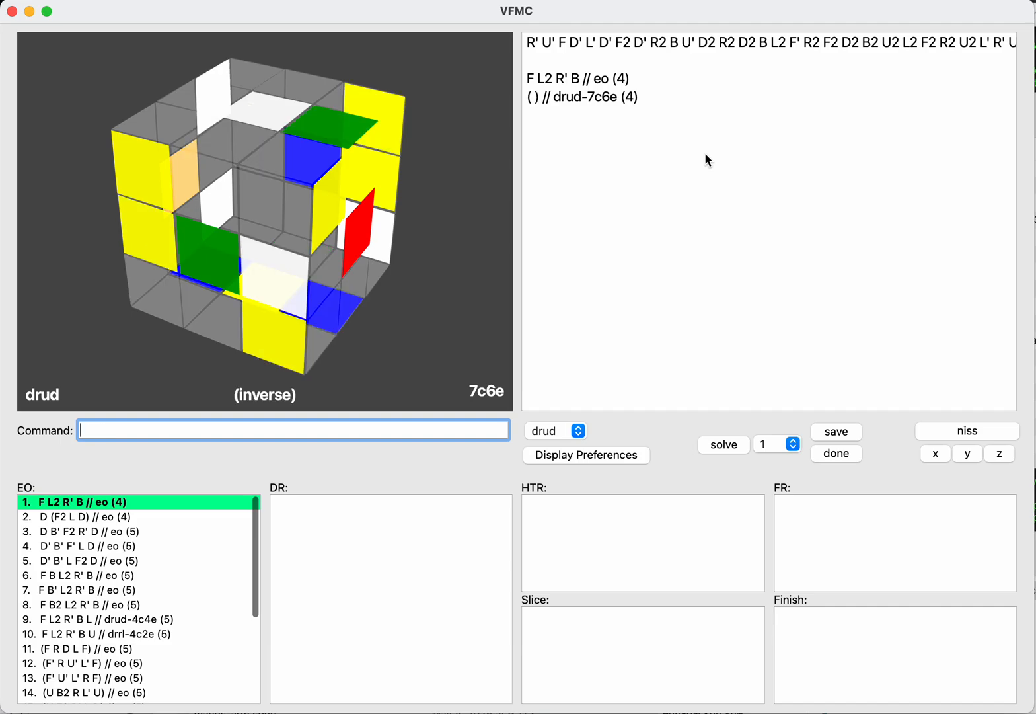
# Step: Enter R on the inverse after the EO F L2 R' B and save the drud continuation
pyautogui.press('Tab')
pyautogui.press('Return')
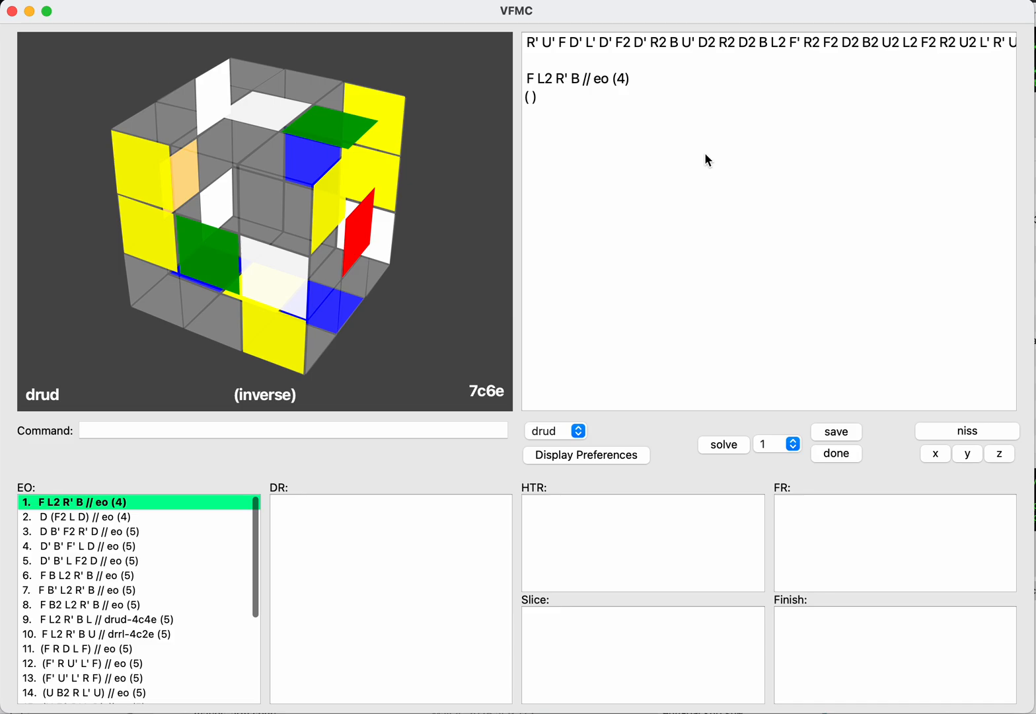
pyautogui.write('r')
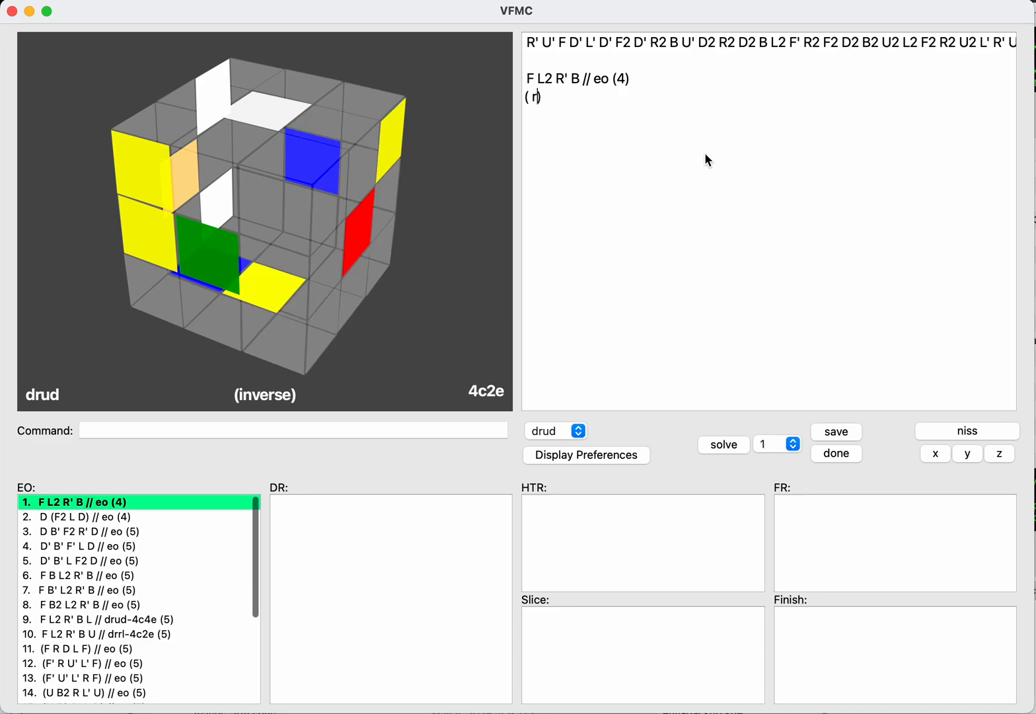
pyautogui.press('Return')
pyautogui.write('save')
pyautogui.press('Return')
# Step: Put U before the inverse R and save (U R) as a drud continuation
pyautogui.press('Tab')
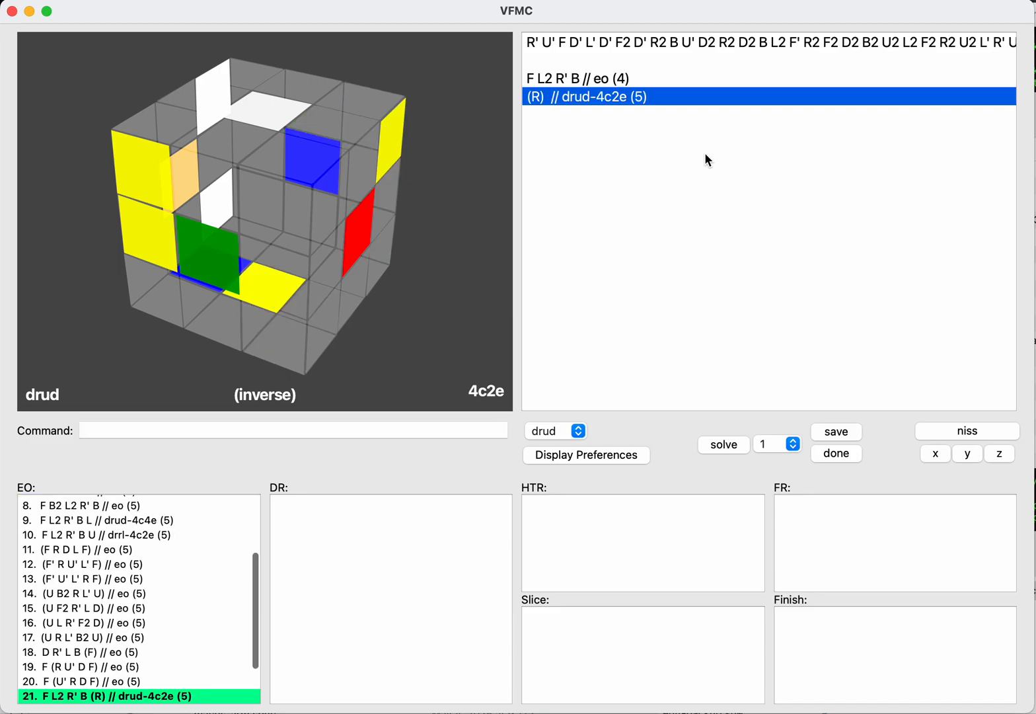
pyautogui.press('Return')
pyautogui.press('Left')
pyautogui.write('uu')
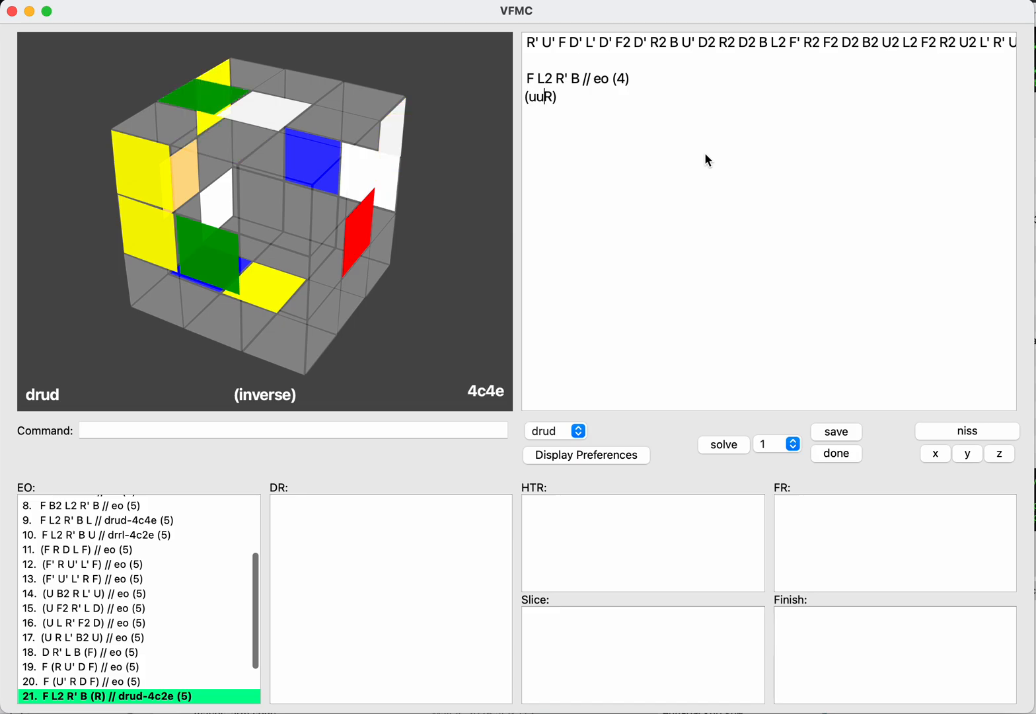
pyautogui.press('BackSpace')
pyautogui.press('BackSpace')
pyautogui.write('u')
pyautogui.press('Return')
pyautogui.write('save')
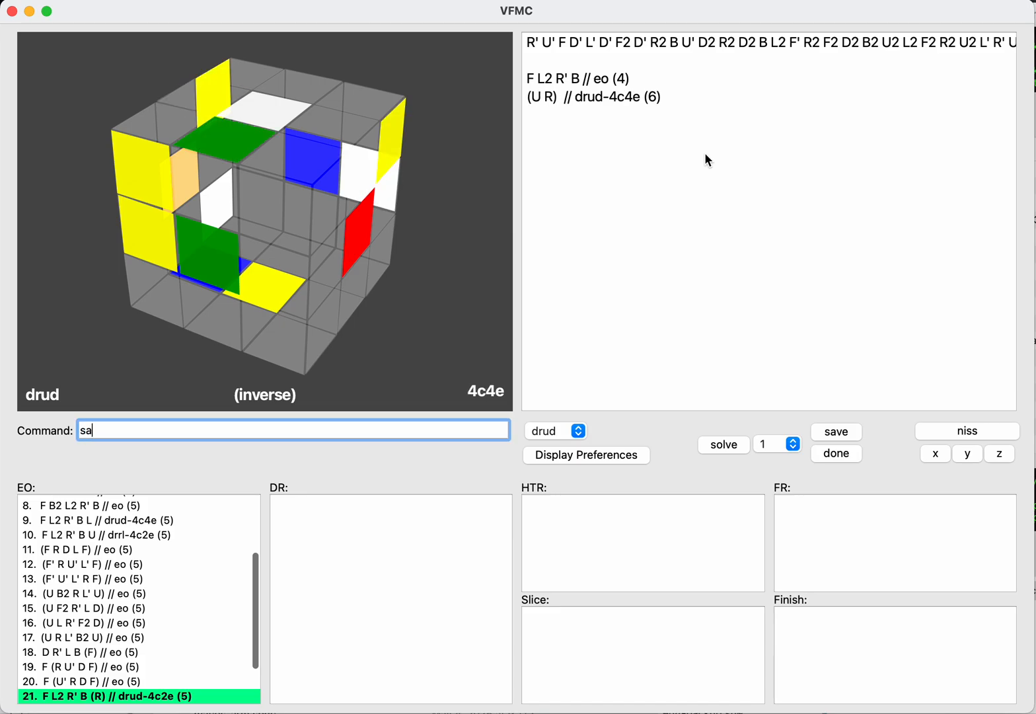
pyautogui.press('Return')
# Step: Change the inverse continuation to (U2 R) and save it
pyautogui.press('Tab')
pyautogui.press('Return')
pyautogui.press('Left')
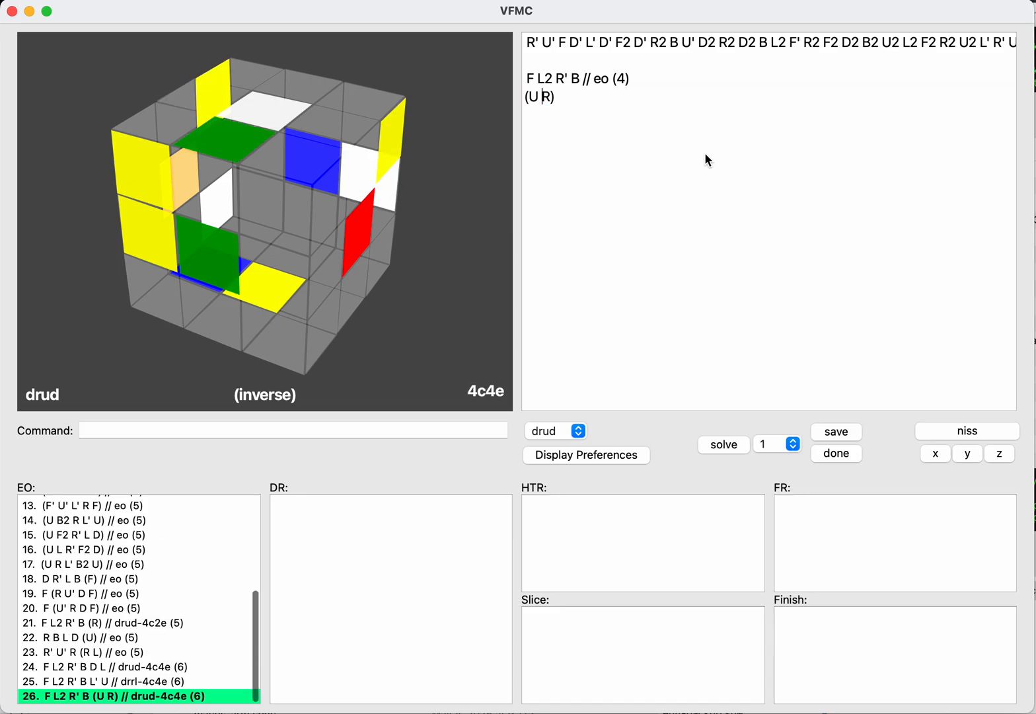
pyautogui.write('u')
pyautogui.press('Return')
pyautogui.write('save')
pyautogui.press('Return')
# Step: Change the inverse continuation to (U' R) and save it
pyautogui.press('Tab')
pyautogui.press('Return')
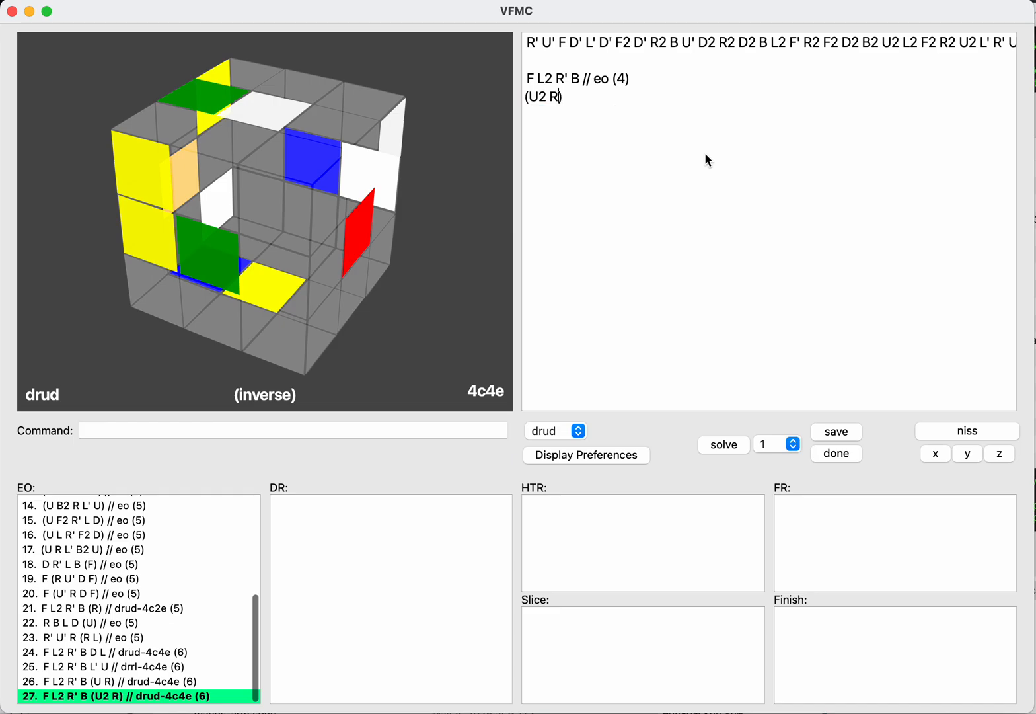
pyautogui.press('Left')
pyautogui.write('u')
pyautogui.press('Return')
pyautogui.write('save')
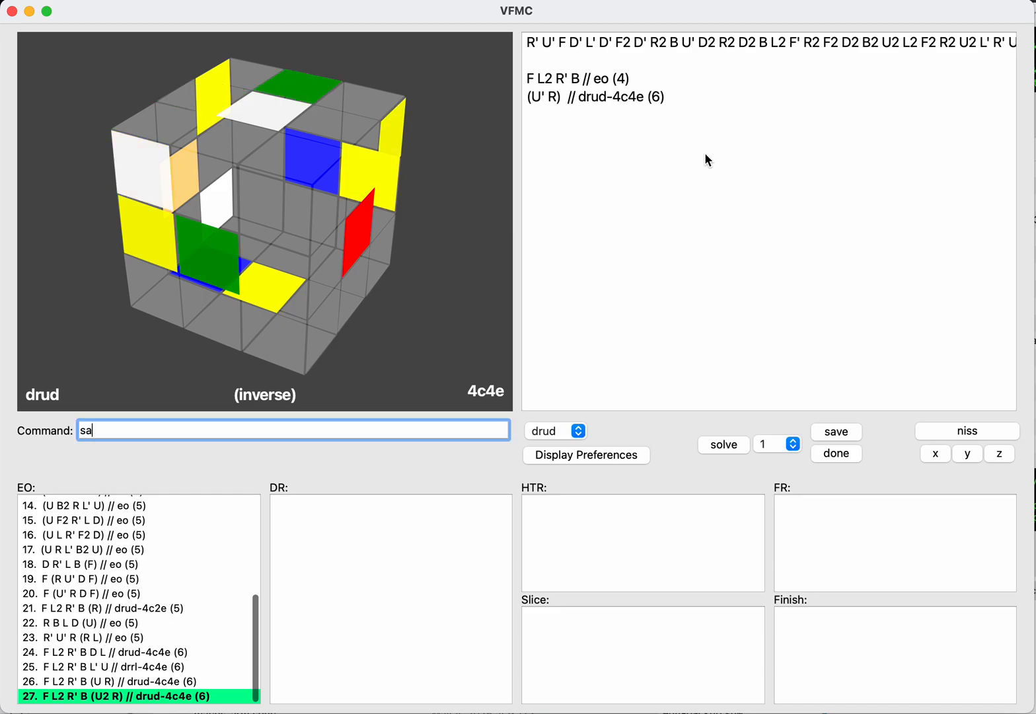
pyautogui.press('Return')
# Step: Remove the U' and try D, D2 and D' before the inverse R
pyautogui.press('Tab')
pyautogui.press('Return')
pyautogui.press('Left')
pyautogui.press('BackSpace')
pyautogui.press('BackSpace')
pyautogui.press('BackSpace')
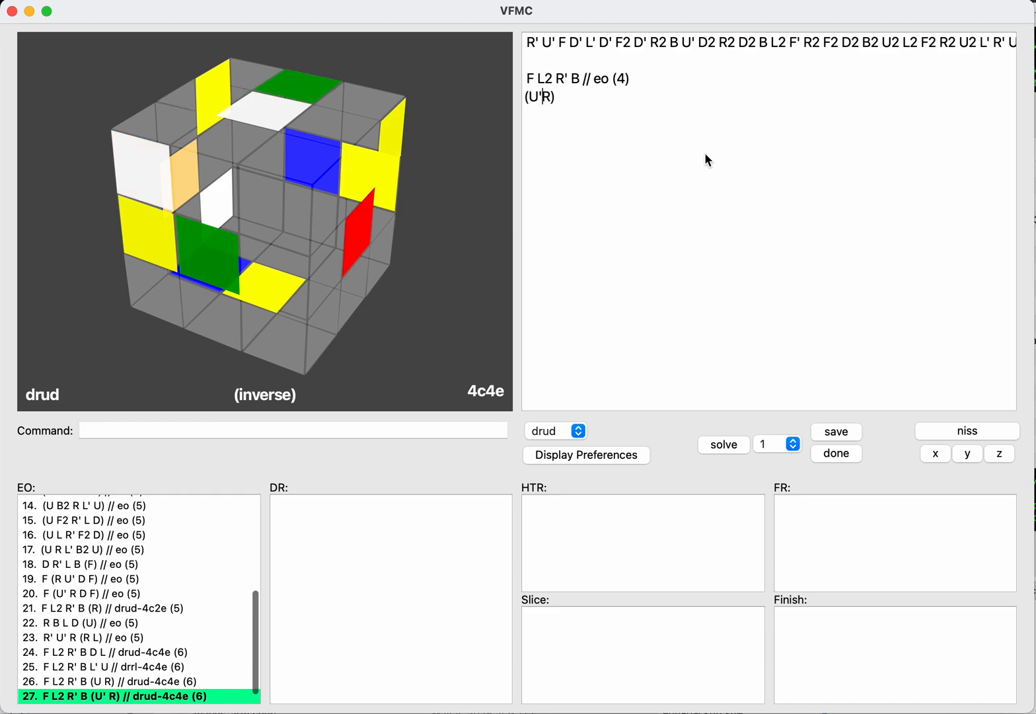
pyautogui.write('ddd')
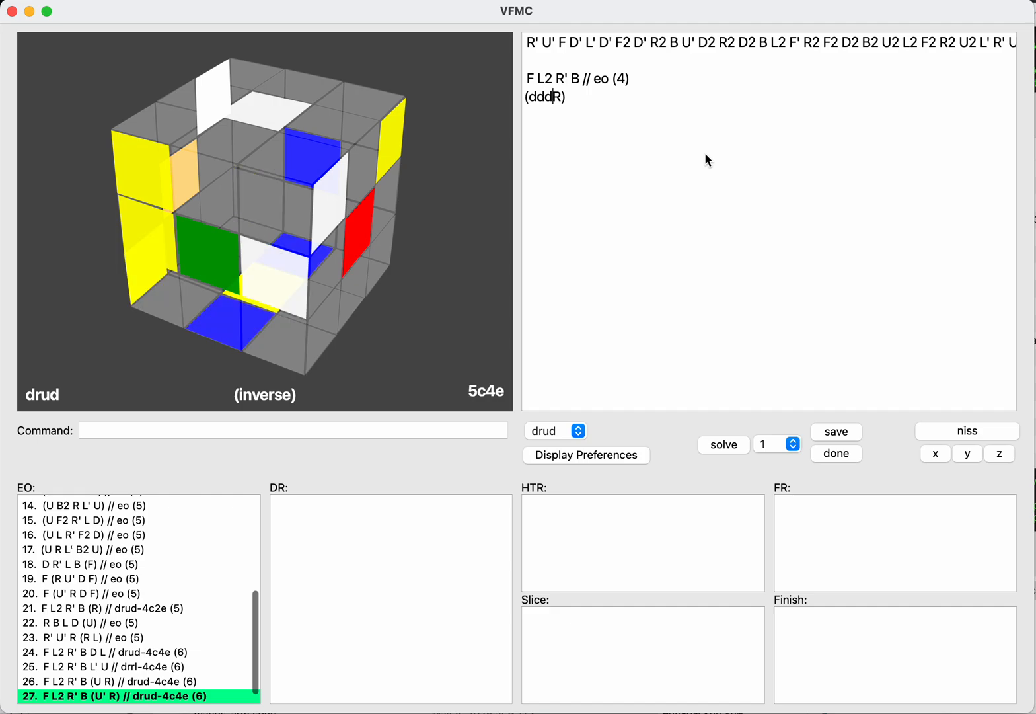
pyautogui.press('Return')
pyautogui.press('Return')
# Step: Replace the inverse R with L, try U and D turns before it, and clear the inverse moves
pyautogui.press('BackSpace')
pyautogui.press('BackSpace')
pyautogui.press('BackSpace')
pyautogui.press('BackSpace')
pyautogui.write('uu')
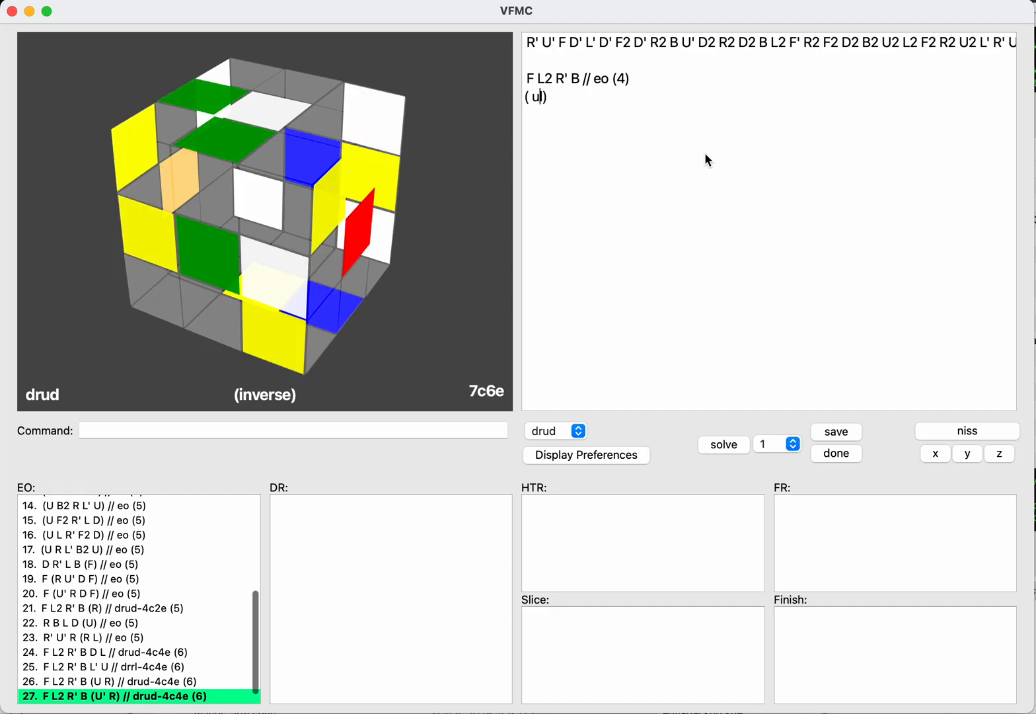
pyautogui.press('BackSpace')
pyautogui.press('BackSpace')
pyautogui.write('dd')
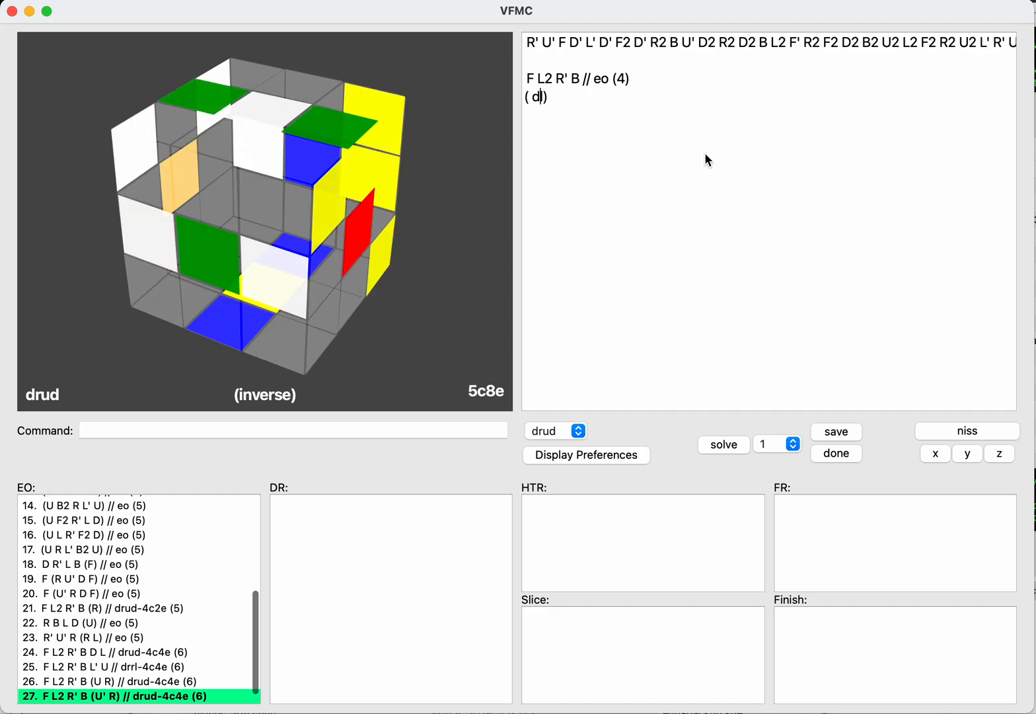
pyautogui.write('d')
pyautogui.press('Return')
pyautogui.press('BackSpace')
pyautogui.press('BackSpace')
pyautogui.press('BackSpace')
pyautogui.press('BackSpace')
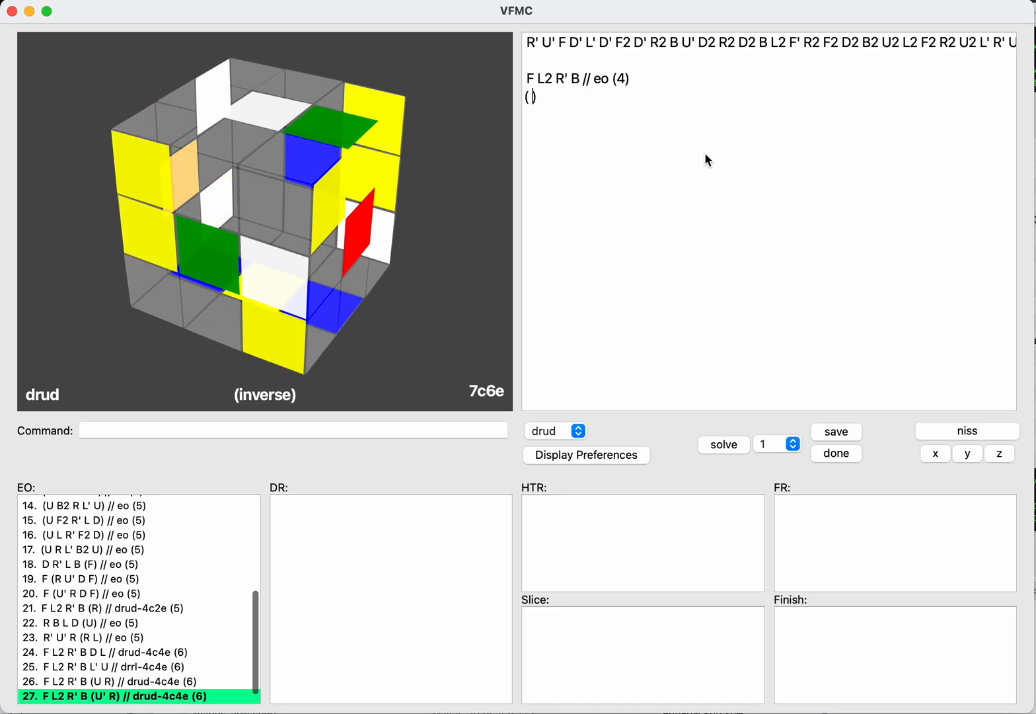
# Step: Leave the empty inverse continuation and switch the solving step to drrl on the normal scramble
pyautogui.write('b')
pyautogui.press('BackSpace')
pyautogui.press('BackSpace')
pyautogui.press('Return')
pyautogui.write('drrl')
pyautogui.press('Return')
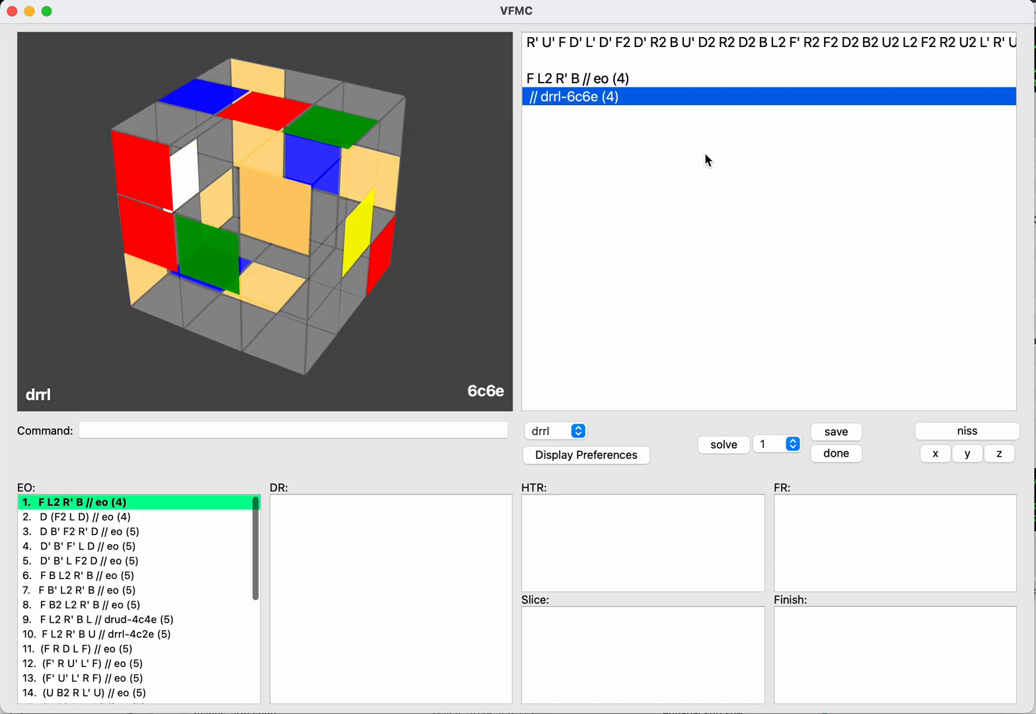
# Step: Enter U after the EO F L2 R' B and save it as a drrl continuation
pyautogui.press('BackSpace')
pyautogui.write('u')
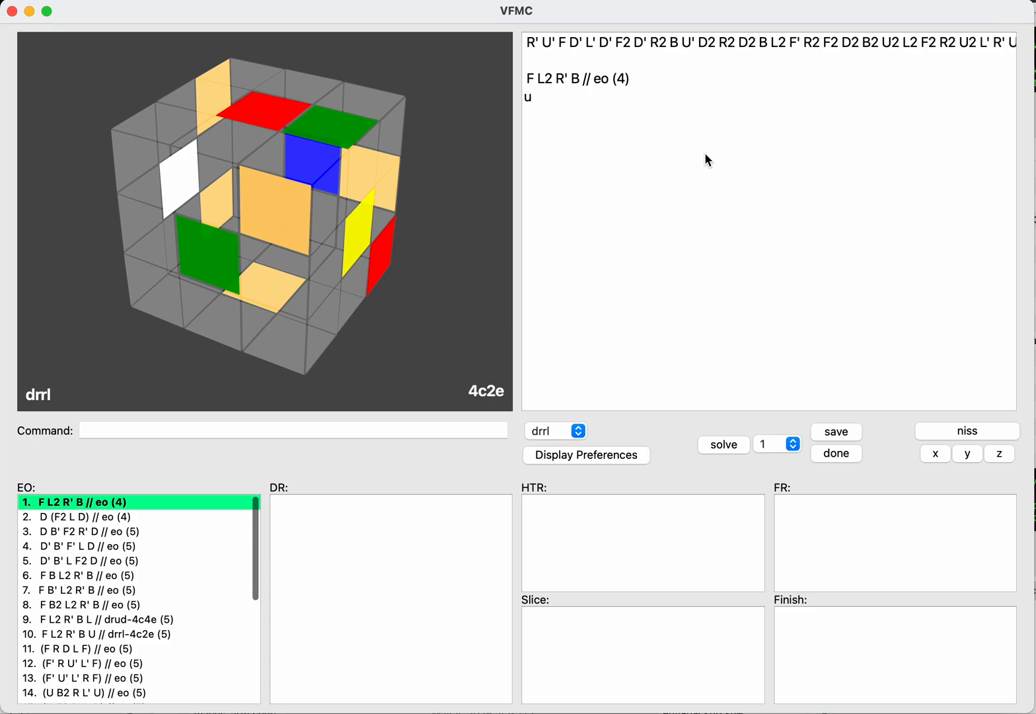
pyautogui.press('Return')
pyautogui.write('save')
pyautogui.press('Return')
# Step: Try R, R2 and R' before the U, then remove the R turns
pyautogui.press('BackSpace')
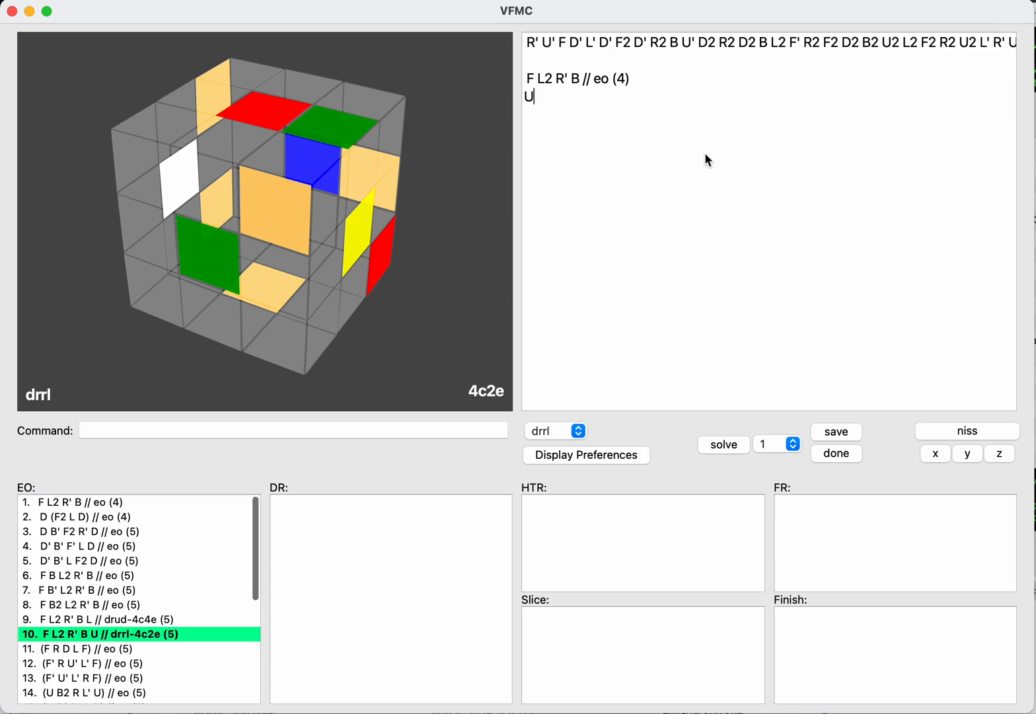
pyautogui.press('Left')
pyautogui.write('rrr')
pyautogui.press('BackSpace')
pyautogui.press('BackSpace')
pyautogui.press('BackSpace')
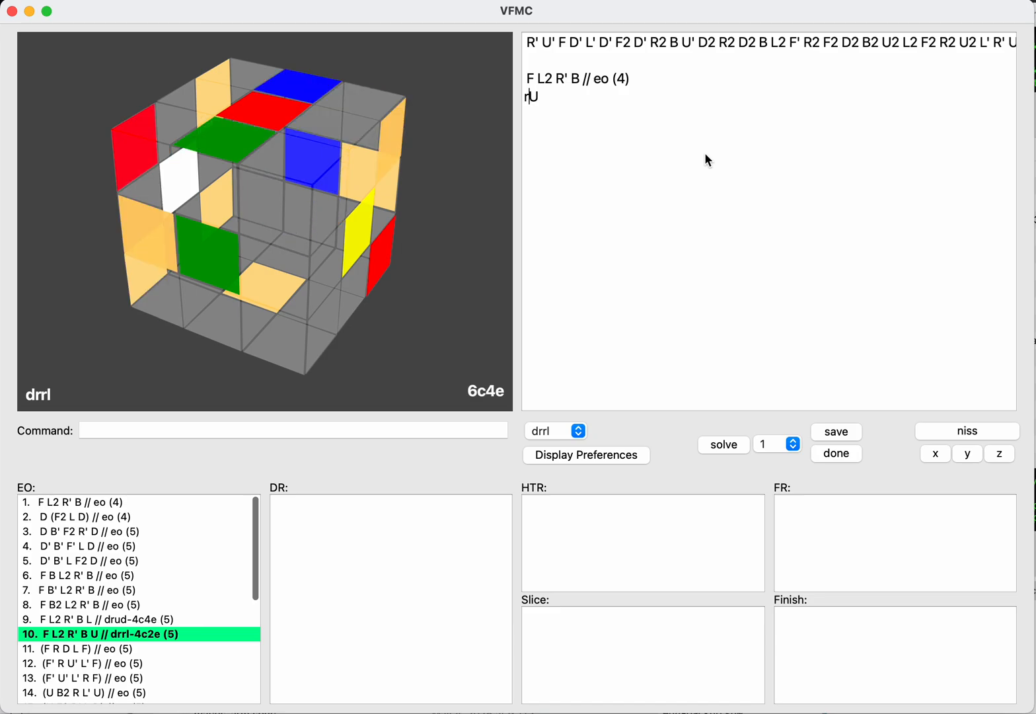
# Step: Put L' before the U and save L' U as a drrl continuation
pyautogui.write('l')
pyautogui.write('ll')
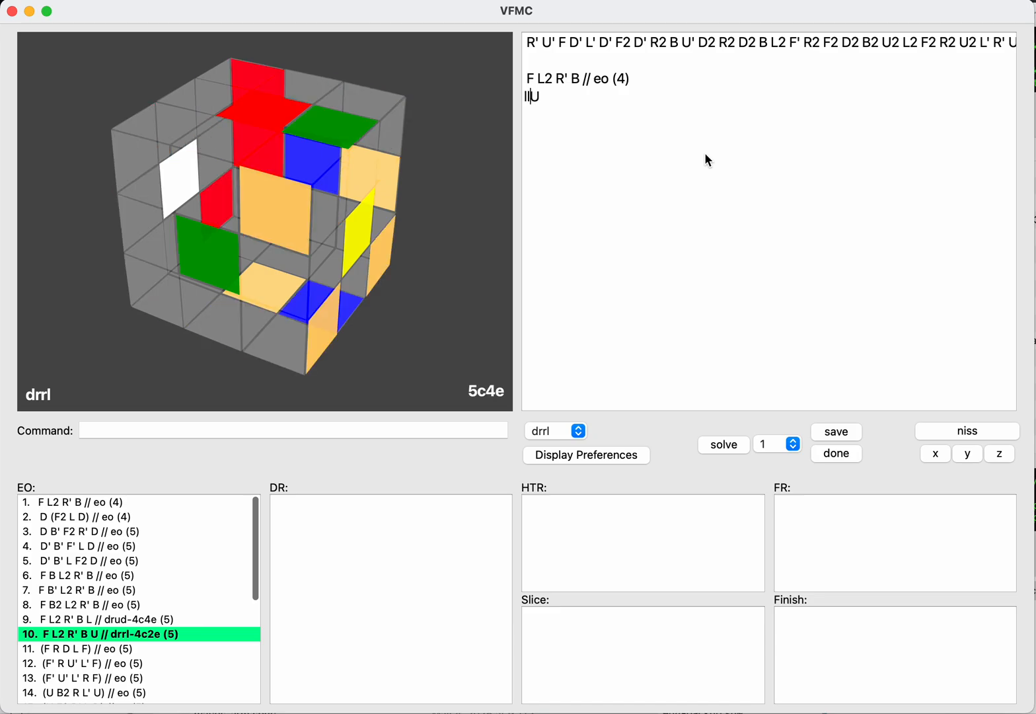
pyautogui.press('Tab')
pyautogui.write('save')
pyautogui.press('Return')
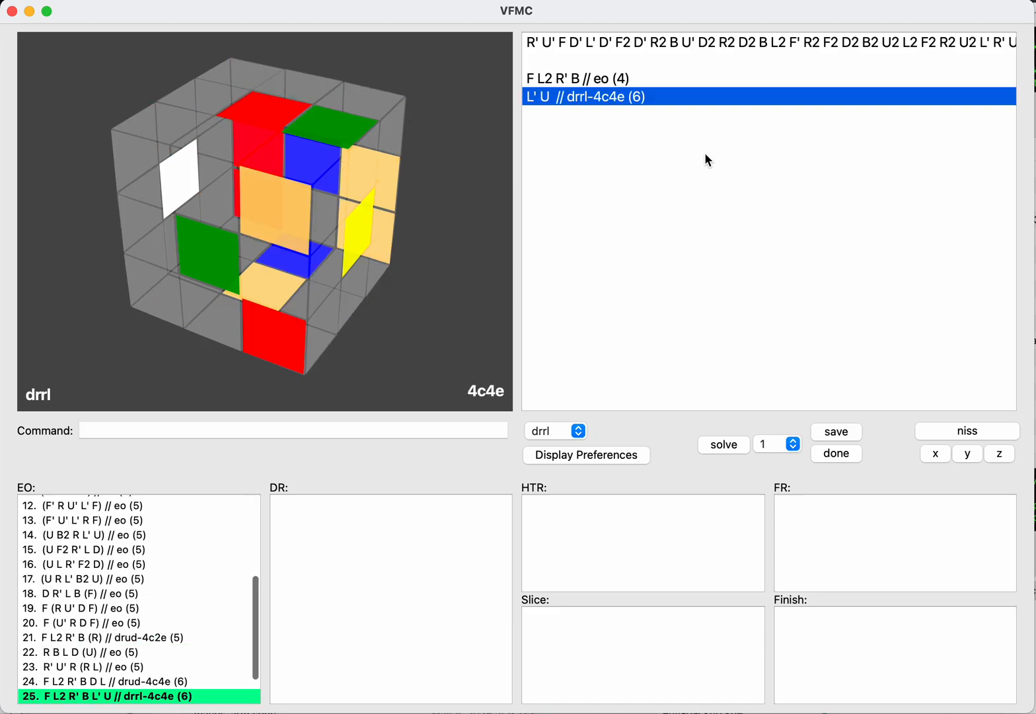
# Step: Replace the L' U continuation with B2 U
pyautogui.press('BackSpace')
pyautogui.press('BackSpace')
pyautogui.press('BackSpace')
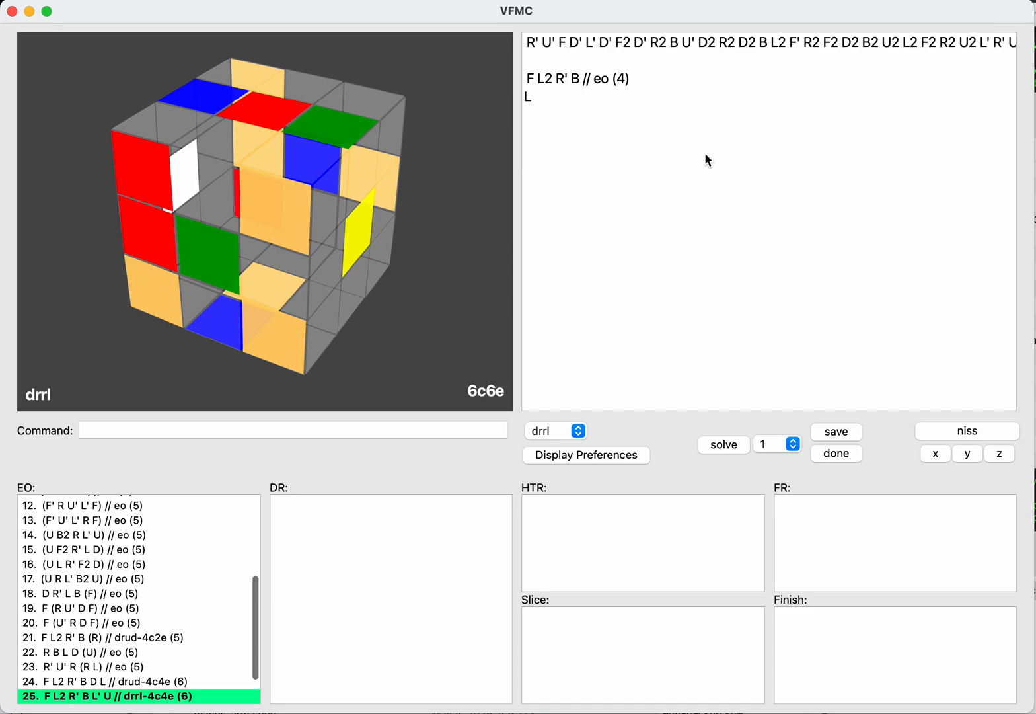
pyautogui.press('BackSpace')
pyautogui.write('b2')
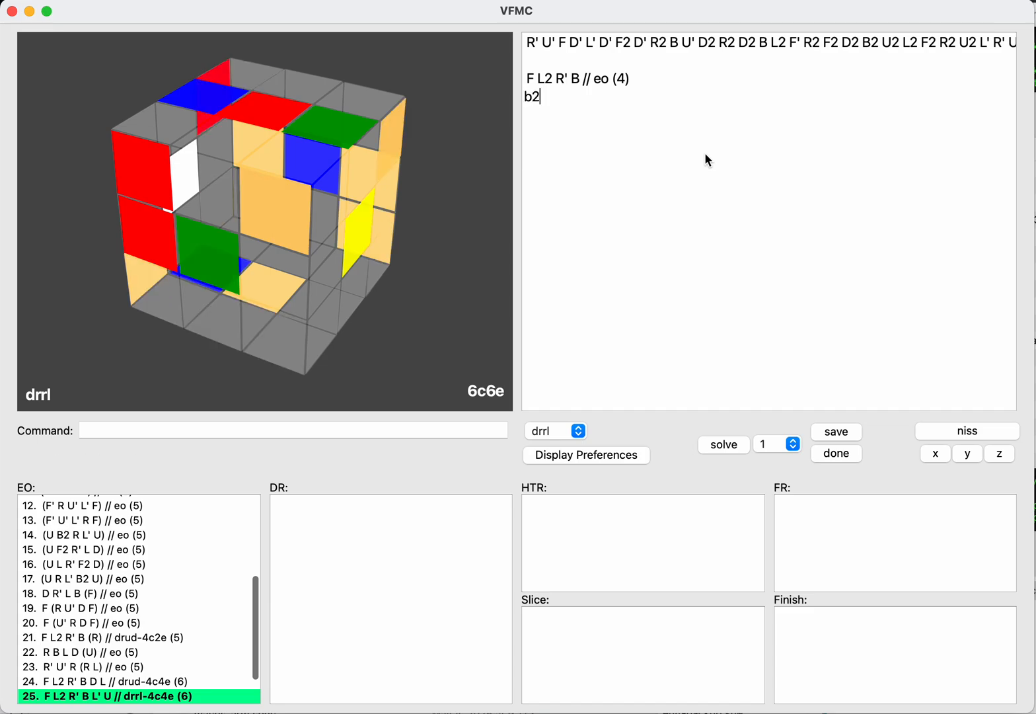
pyautogui.write('u')
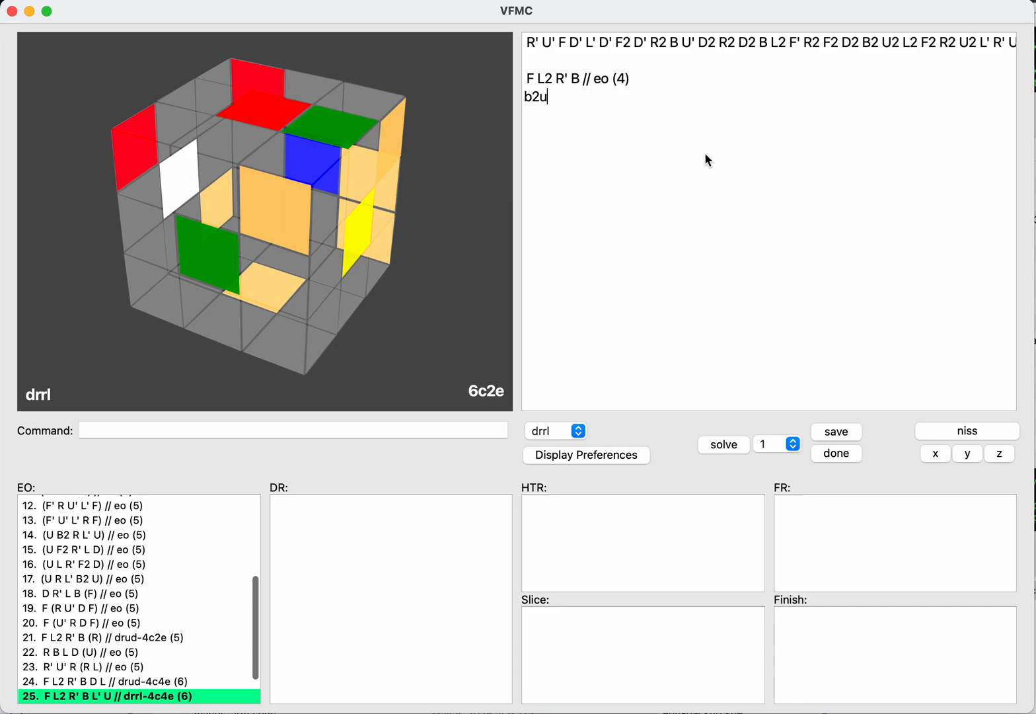
# Step: Clear the B2 U continuation after the EO F L2 R' B and switch to the inverse scramble
pyautogui.press('BackSpace')
pyautogui.press('BackSpace')
pyautogui.press('BackSpace')
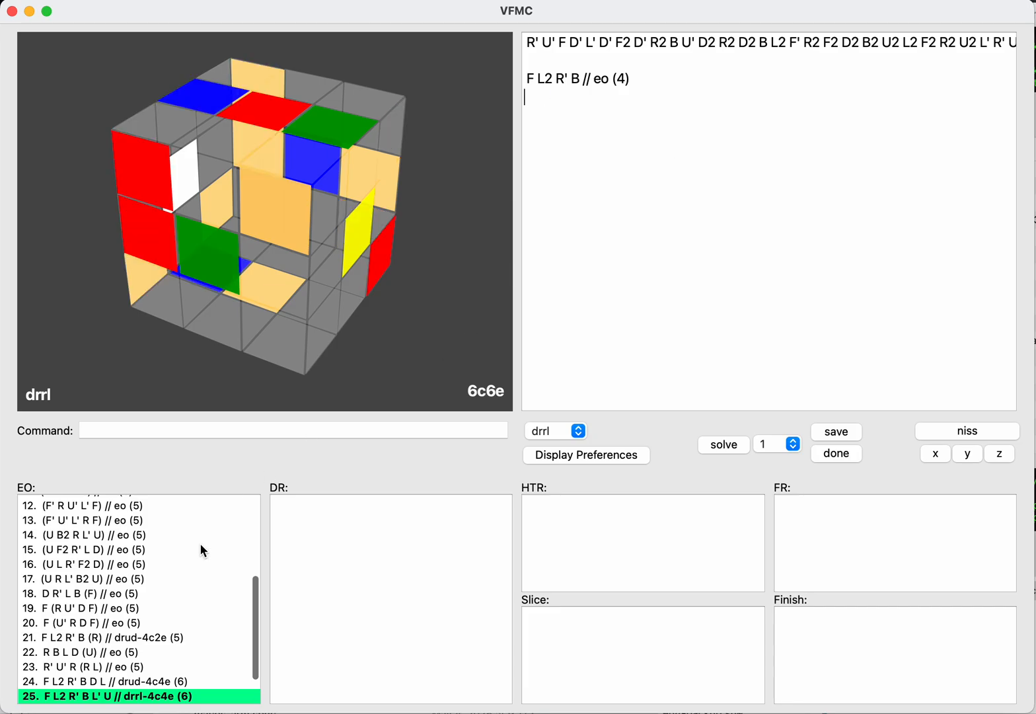
pyautogui.scroll(5, 201, 543)
pyautogui.click(253, 431)
pyautogui.write('niss')
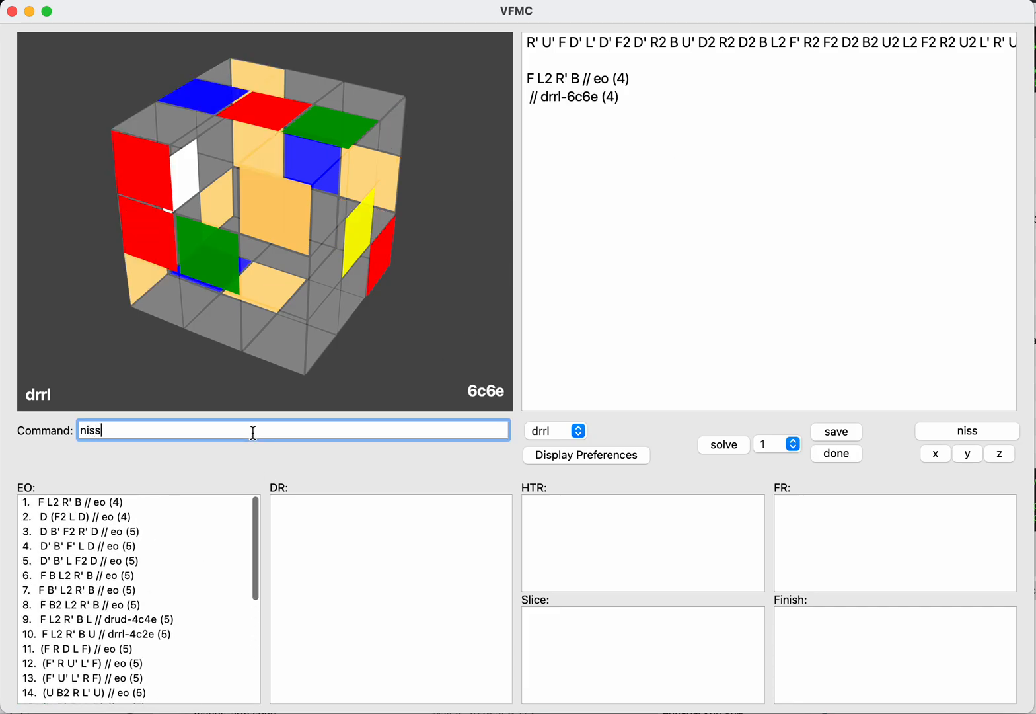
pyautogui.press('Return')
pyautogui.press('Down')
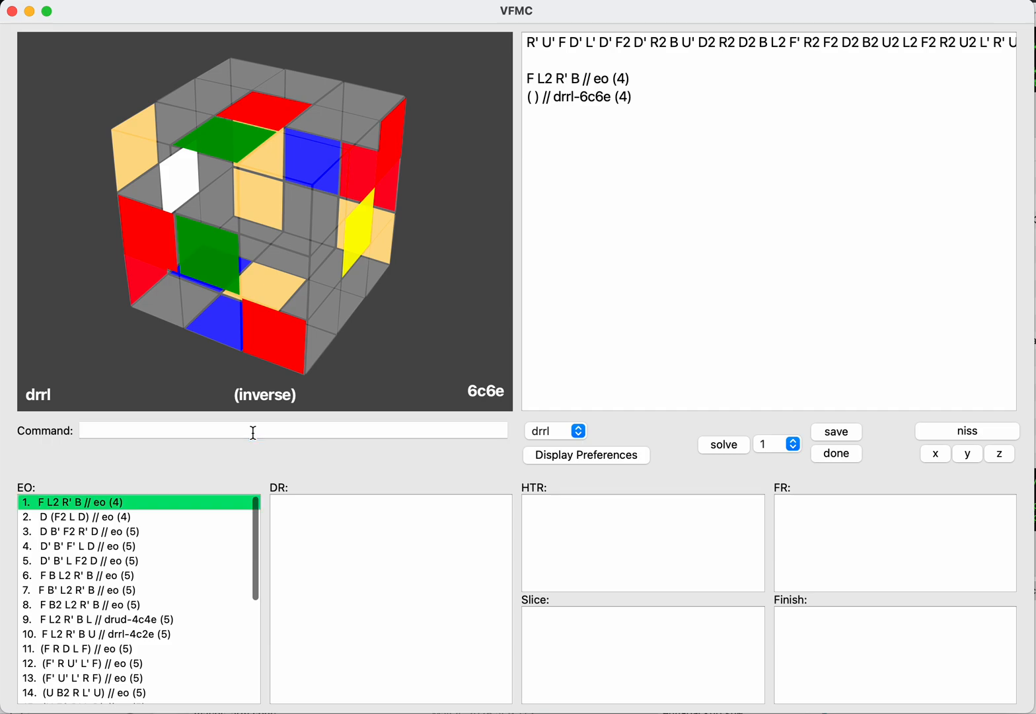
# Step: Try U on the inverse with an R before it, then remove both moves
pyautogui.press('Up')
pyautogui.press('Tab')
pyautogui.hotkey('shift', 'Tab')
pyautogui.hotkey('shift', 'Tab')
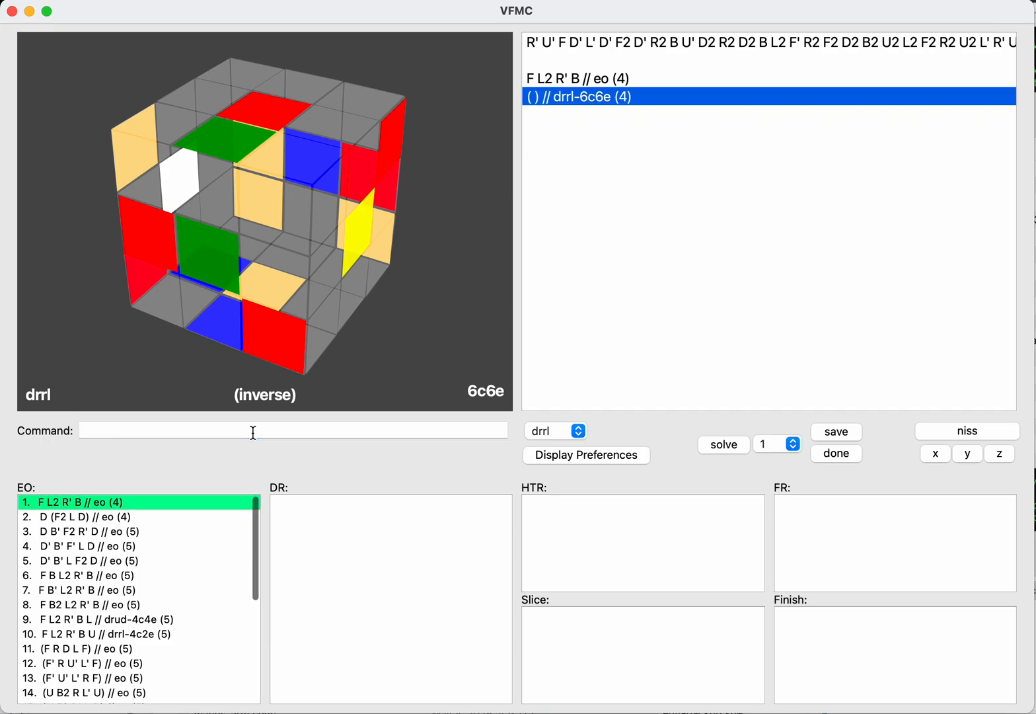
pyautogui.press('Return')
pyautogui.write('u')
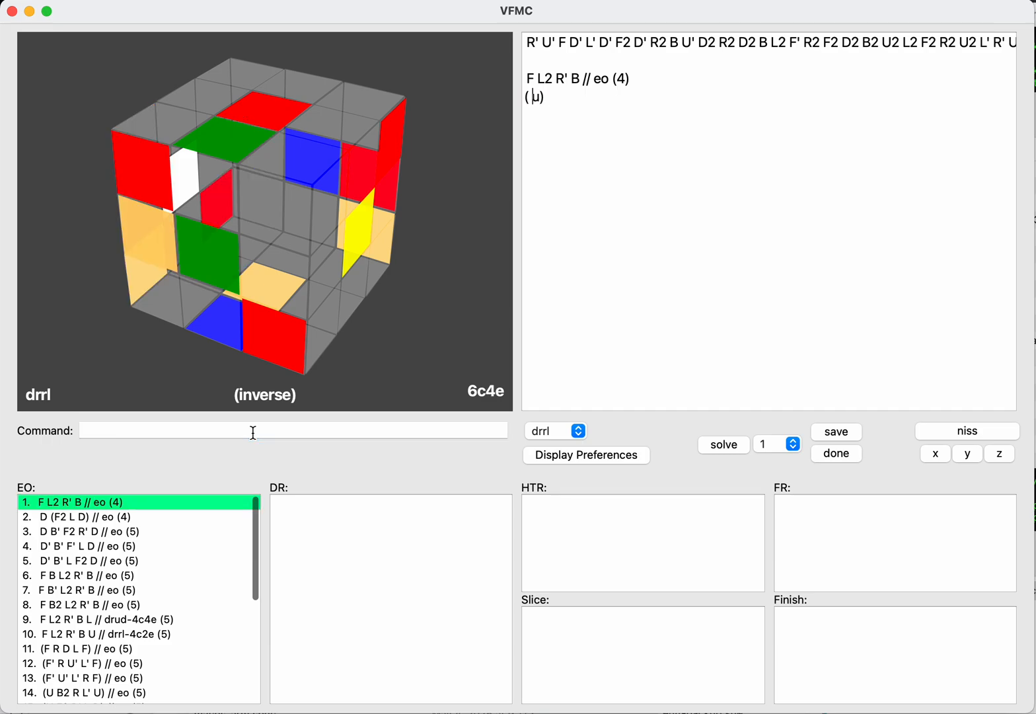
pyautogui.write('r')
pyautogui.press('BackSpace')
pyautogui.press('Delete')
# Step: Try D on the inverse preceded by R, R2, R' and by L, L2, L', then clear the continuation
pyautogui.write('d')
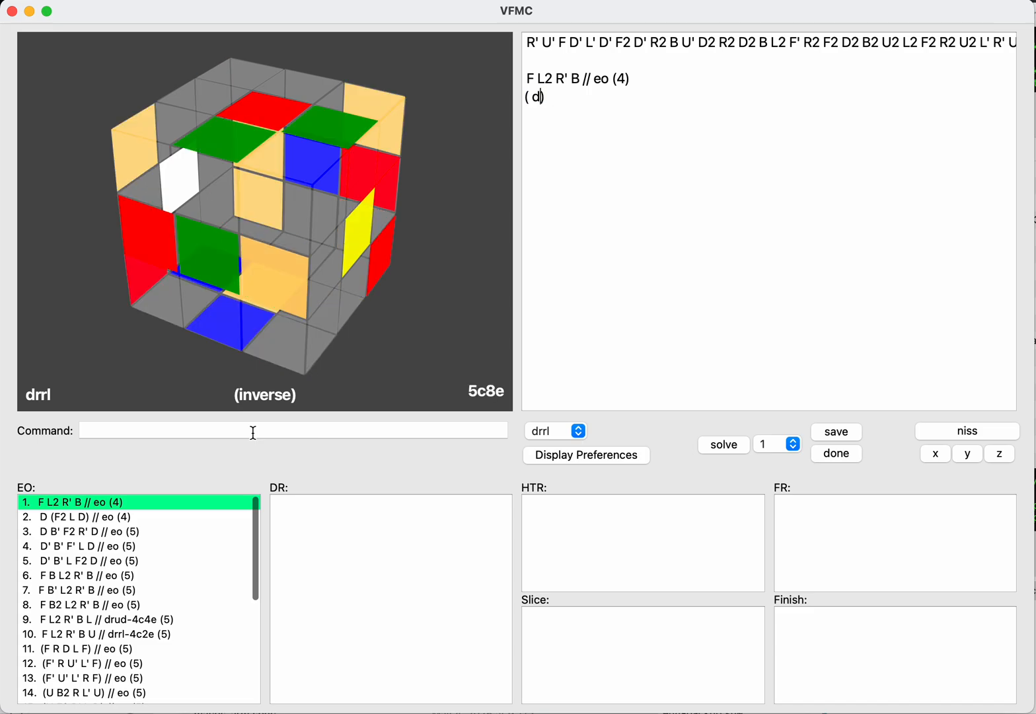
pyautogui.press('Left')
pyautogui.write('rrr')
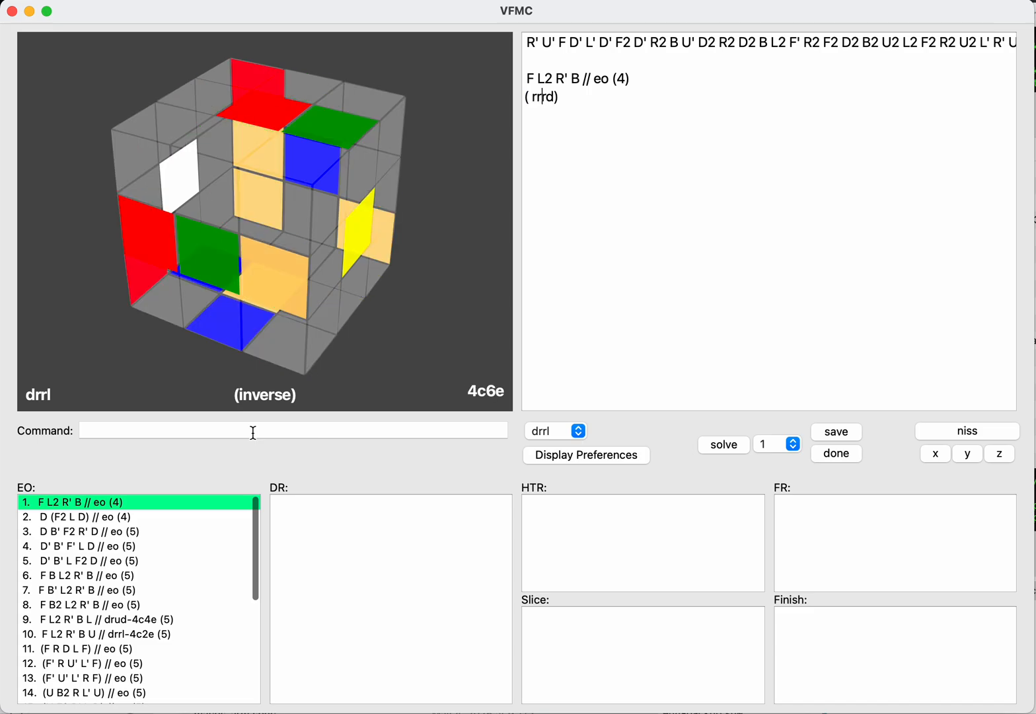
pyautogui.press('BackSpace')
pyautogui.press('BackSpace')
pyautogui.press('BackSpace')
pyautogui.write('lll')
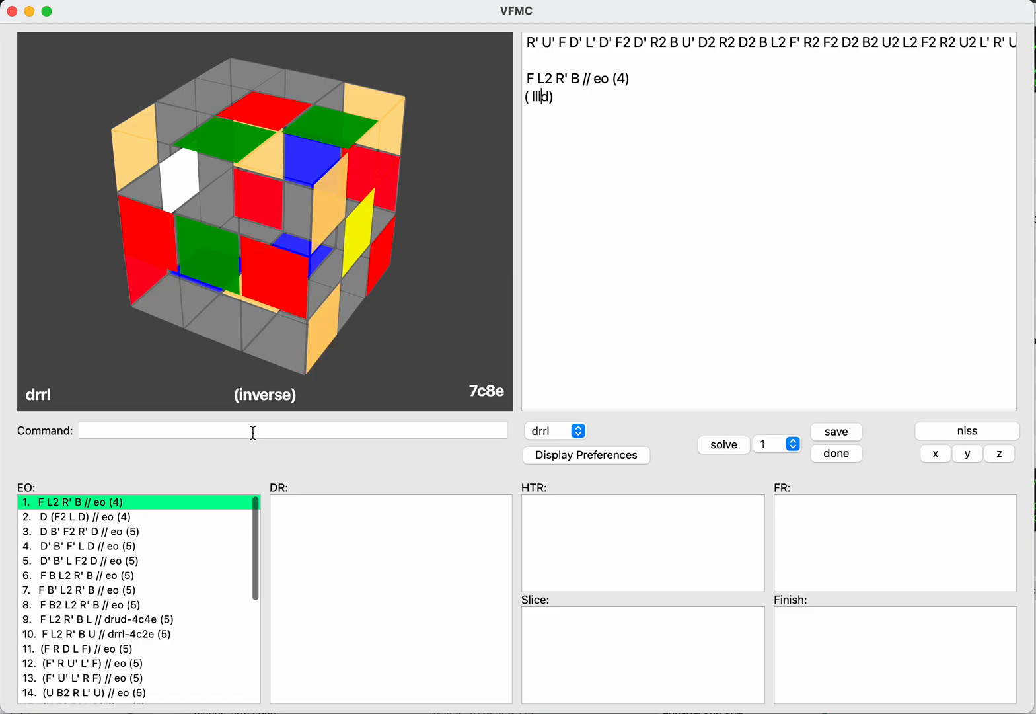
pyautogui.press('super+Right')
pyautogui.press('shift+super+Left')
pyautogui.press('BackSpace')
# Step: Reload the EO F L2 R' B and mark it as done
pyautogui.click(253, 432)
pyautogui.write('don')
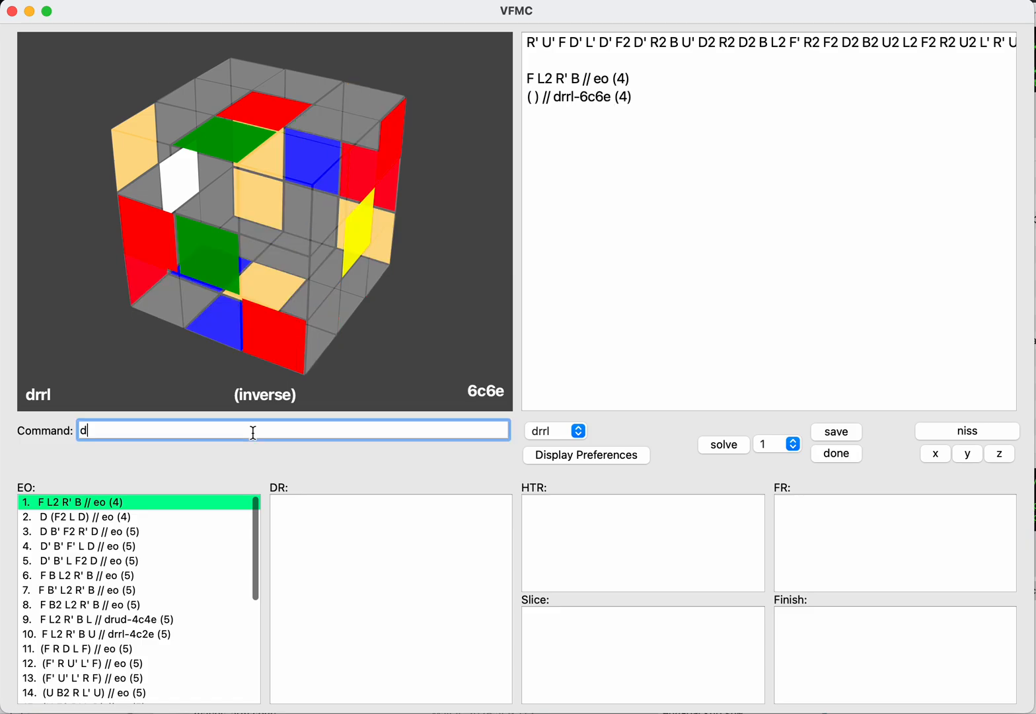
pyautogui.press('BackSpace')
pyautogui.press('BackSpace')
pyautogui.press('BackSpace')
pyautogui.press('Tab')
pyautogui.press('Return')
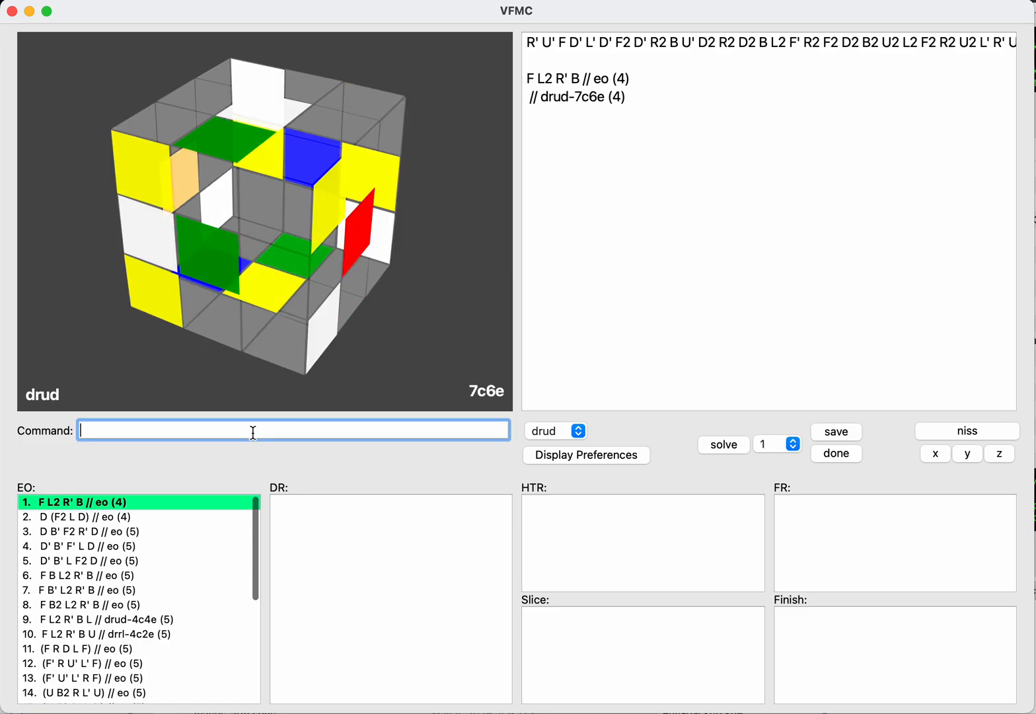
pyautogui.write('done')
pyautogui.press('Return')
# Step: Load the saved EO D (F2 L D)
pyautogui.press('Tab')
pyautogui.press('Down')
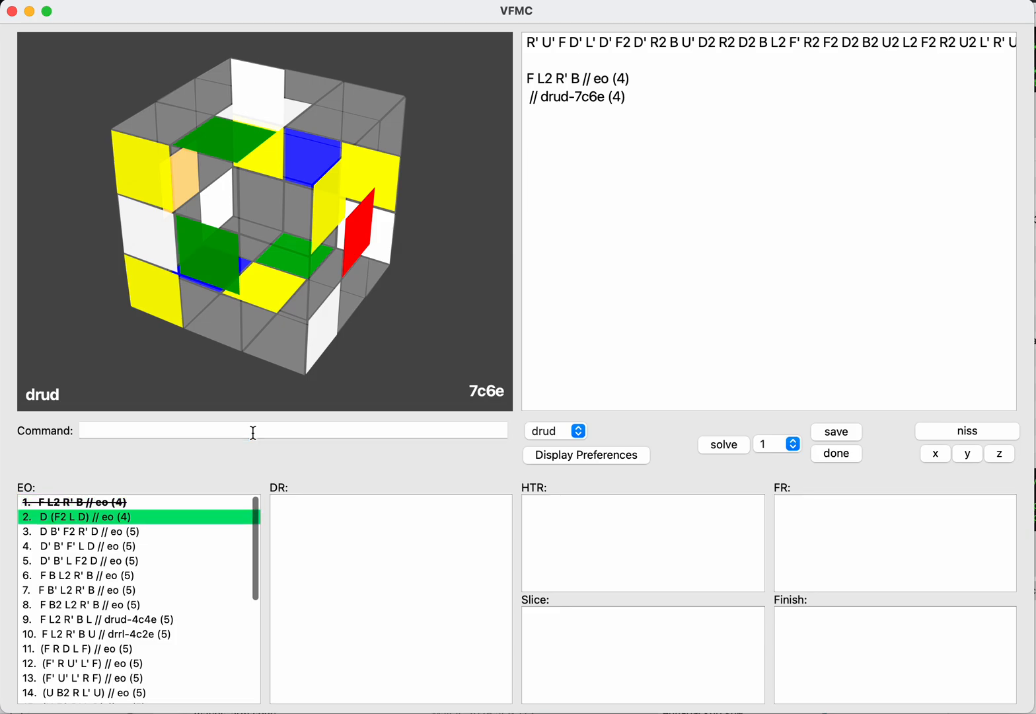
pyautogui.press('Return')
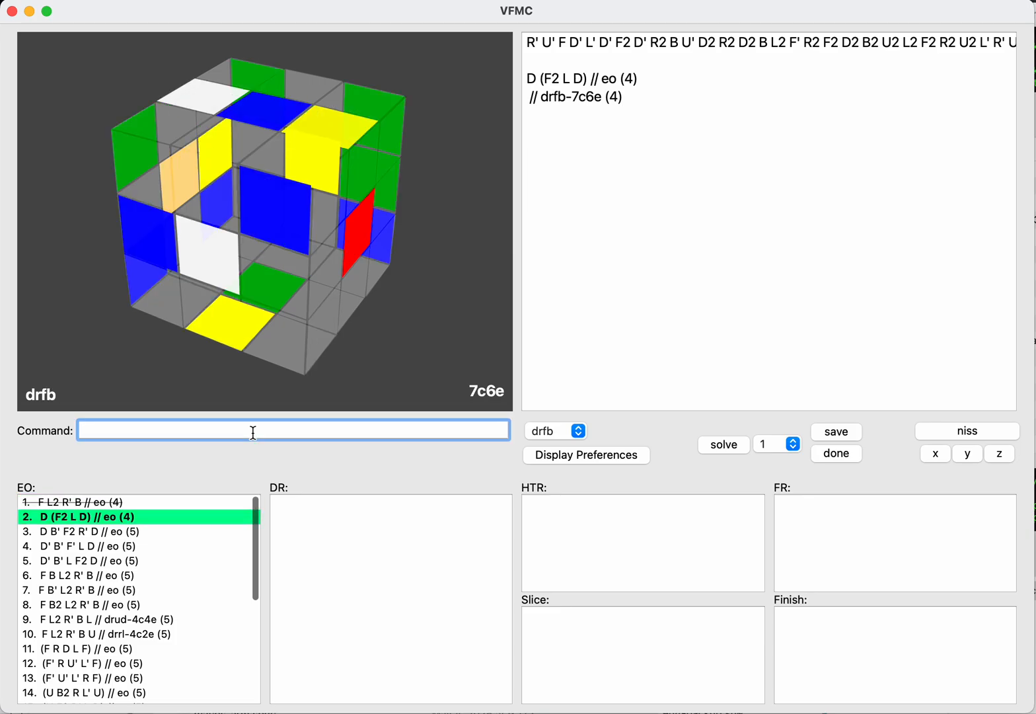
# Step: Try R after the EO D (F2 L D) with B, B2, B' and F, F2, F' before it, then clear the moves
pyautogui.hotkey('shift', 'Tab')
pyautogui.press('Return')
pyautogui.write('r')
pyautogui.press('Left')
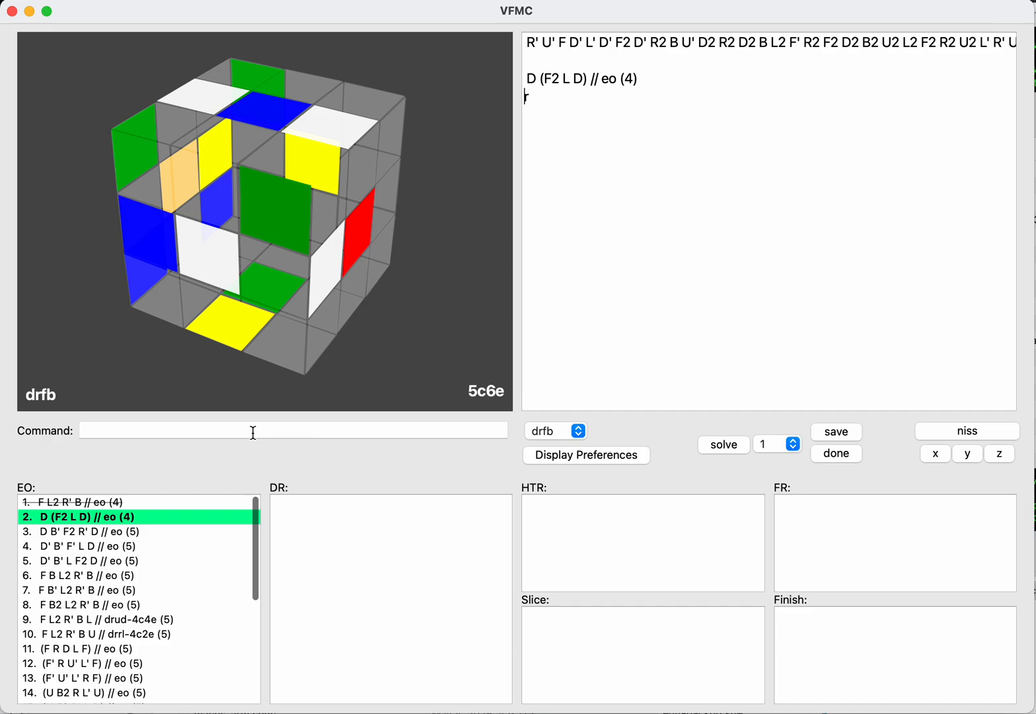
pyautogui.write('bbb')
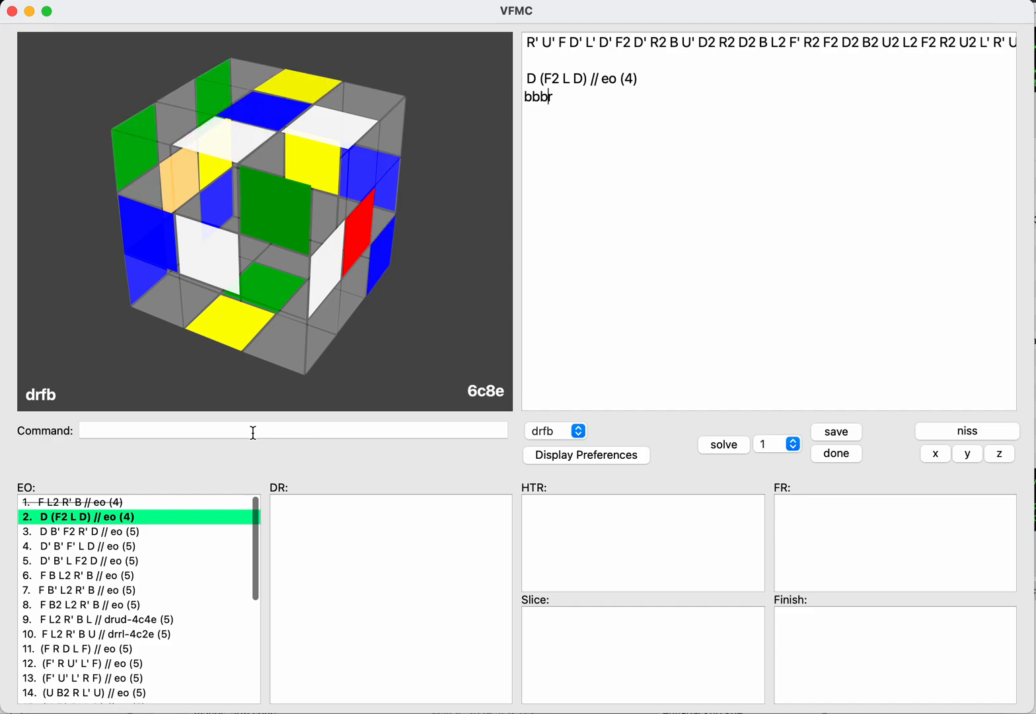
pyautogui.press('BackSpace')
pyautogui.press('BackSpace')
pyautogui.press('BackSpace')
pyautogui.write('fffr')
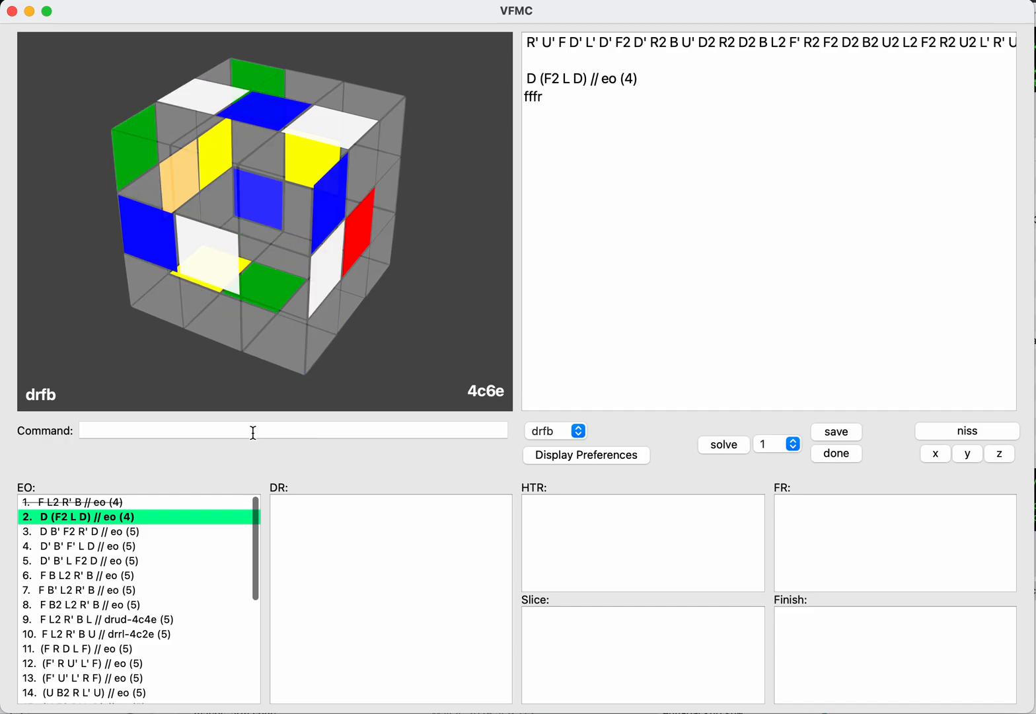
pyautogui.press('BackSpace')
pyautogui.press('BackSpace')
pyautogui.press('BackSpace')
pyautogui.press('Delete')
# Step: Try B turns and F turns before an L continuation, then clear it
pyautogui.write('bbb')
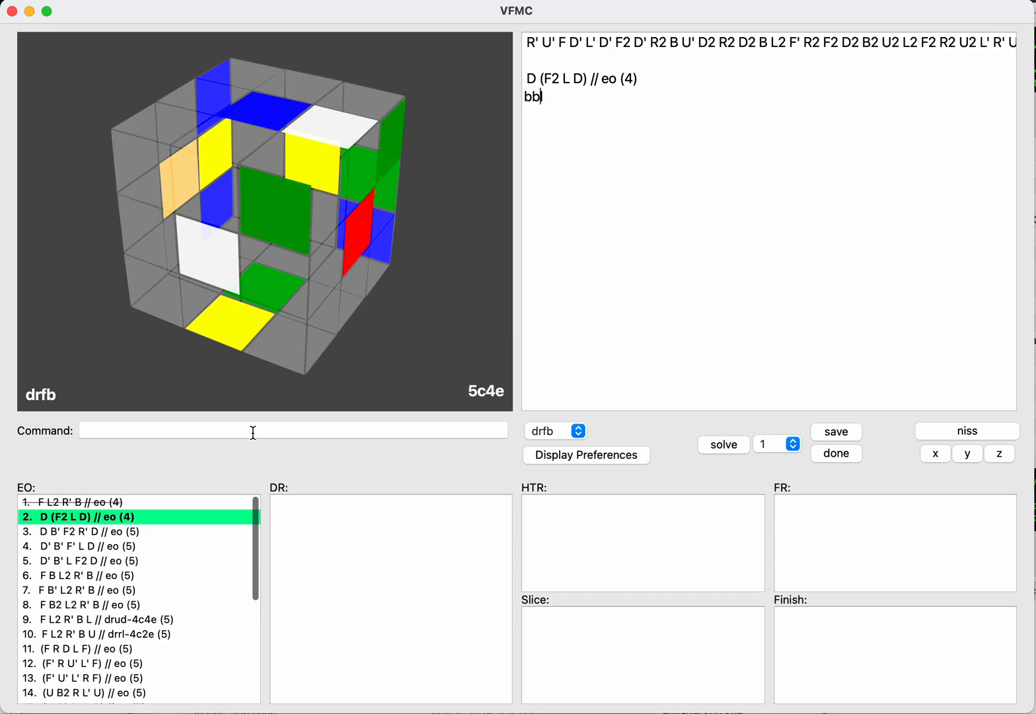
pyautogui.press('BackSpace')
pyautogui.press('BackSpace')
pyautogui.write('fff')
pyautogui.press('BackSpace')
pyautogui.press('BackSpace')
pyautogui.press('BackSpace')
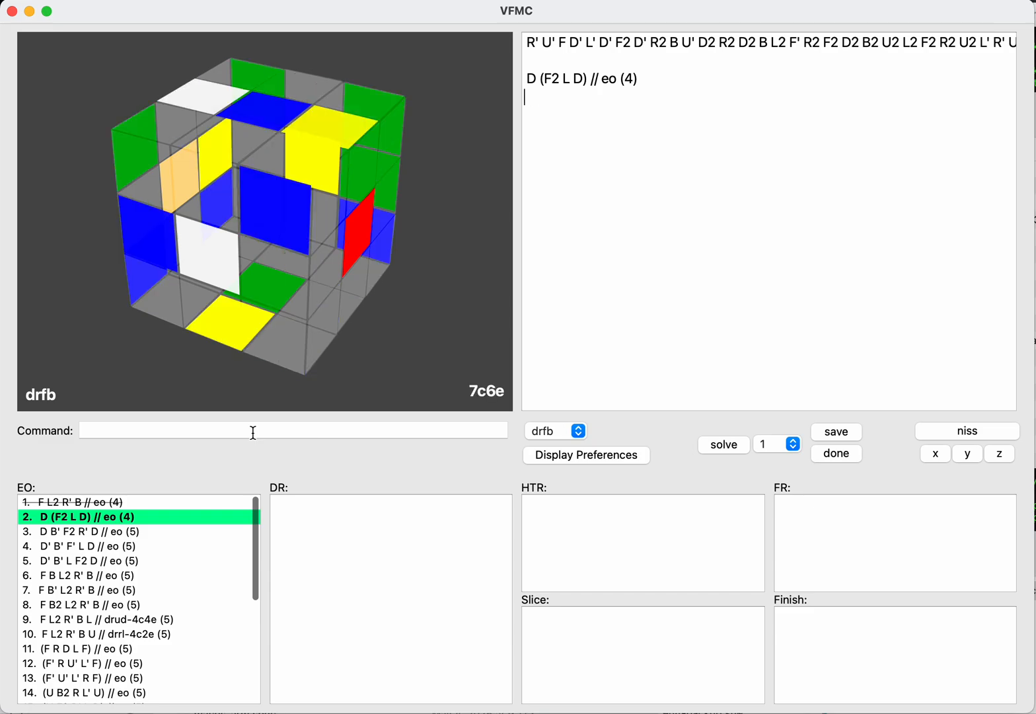
# Step: Enter D2 and try an R after it with B turns and F turns in between, then remove all but the D2
pyautogui.write('d2f')
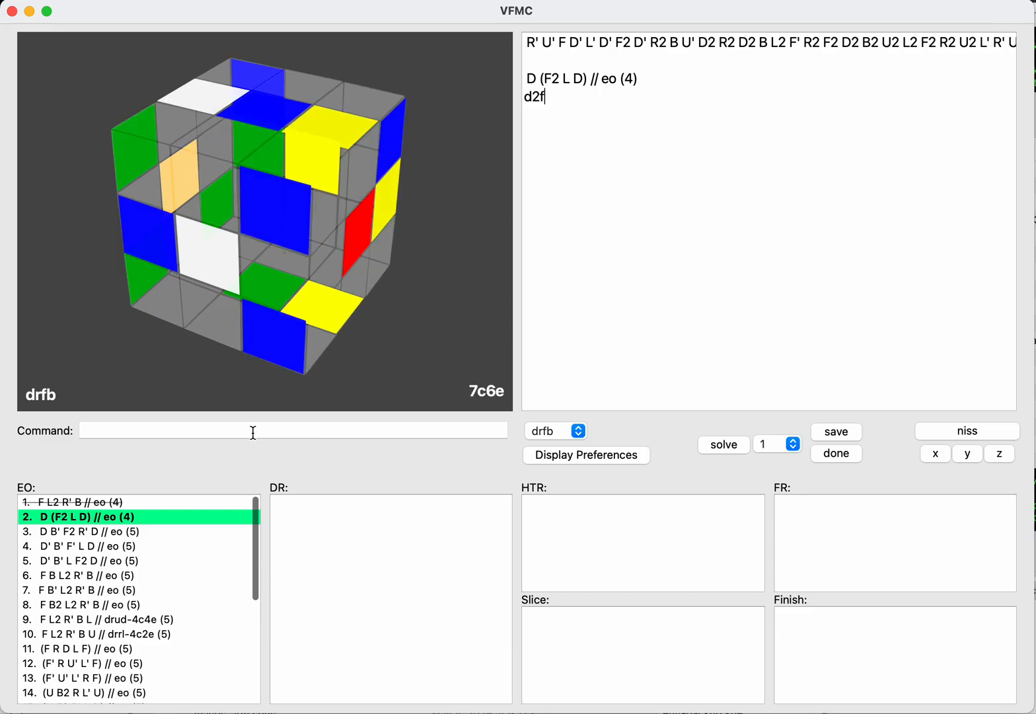
pyautogui.write('bbb')
pyautogui.press('BackSpace')
pyautogui.press('BackSpace')
pyautogui.press('BackSpace')
pyautogui.write('ff')
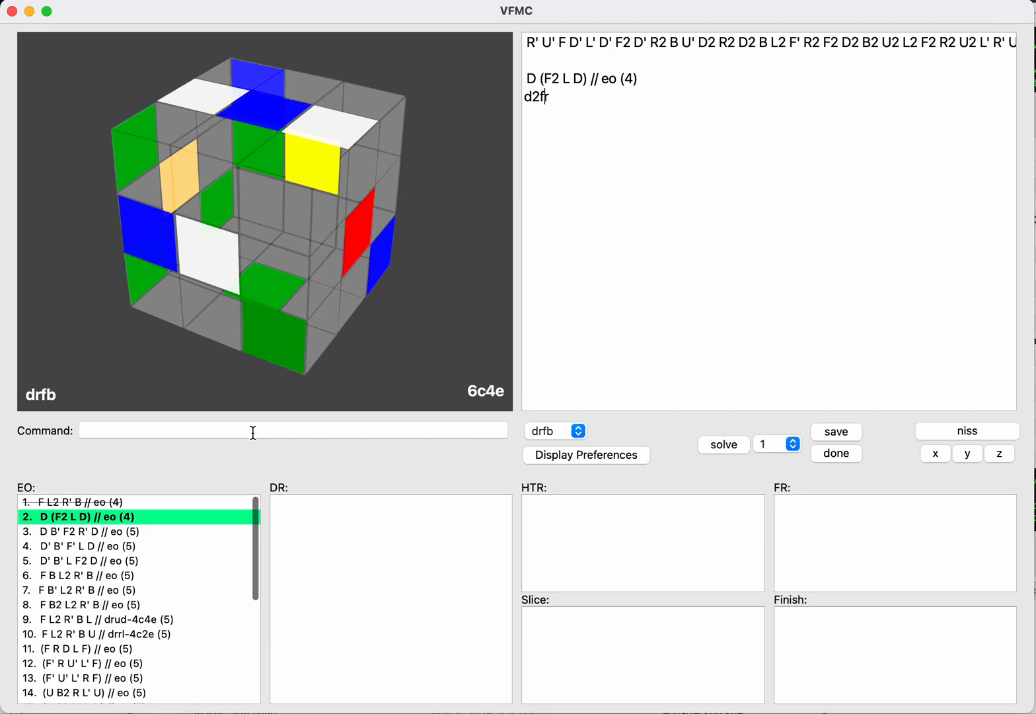
pyautogui.write('f')
pyautogui.press('BackSpace')
# Step: Try B turns and F turns between D2 and L, then clear the whole continuation
pyautogui.press('BackSpace')
pyautogui.press('BackSpace')
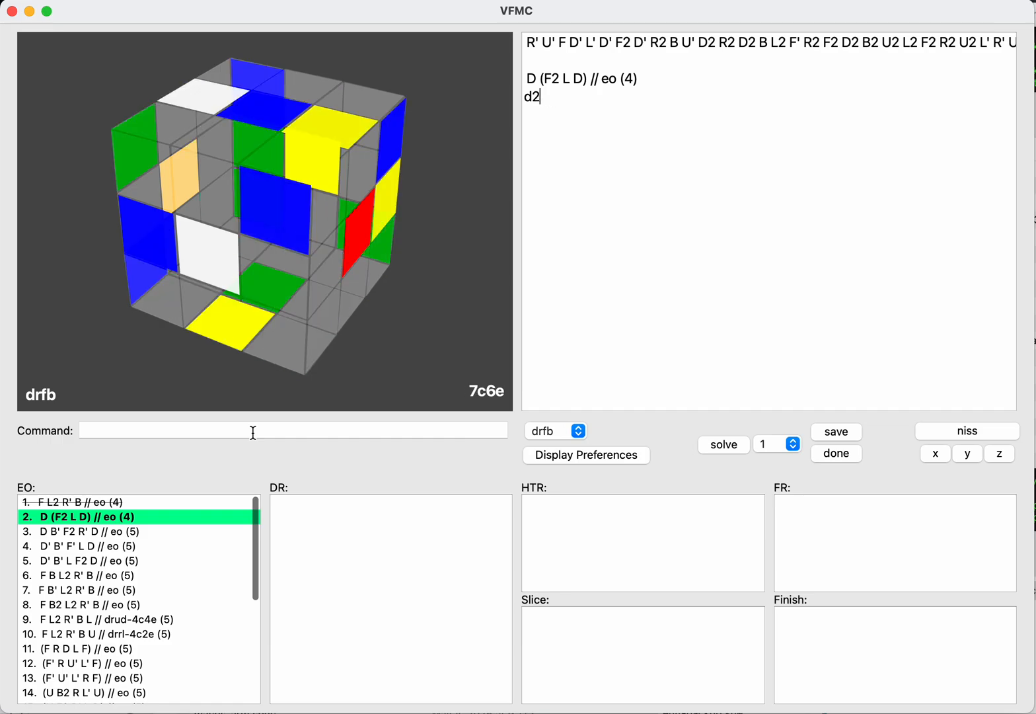
pyautogui.write('bb')
pyautogui.press('BackSpace')
pyautogui.press('BackSpace')
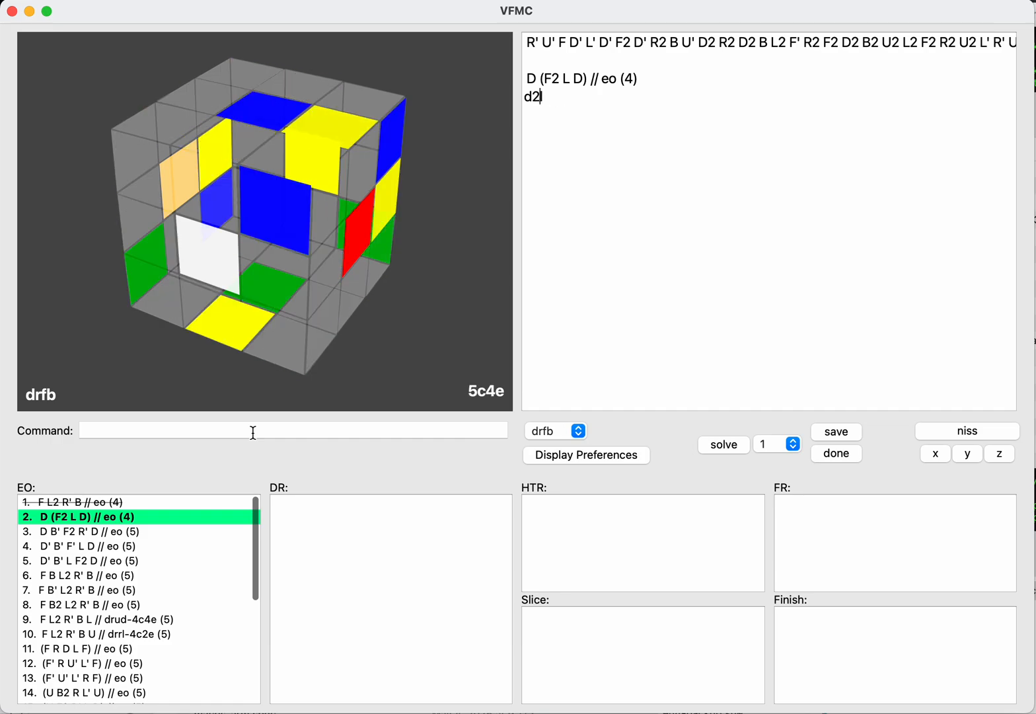
pyautogui.write('fff')
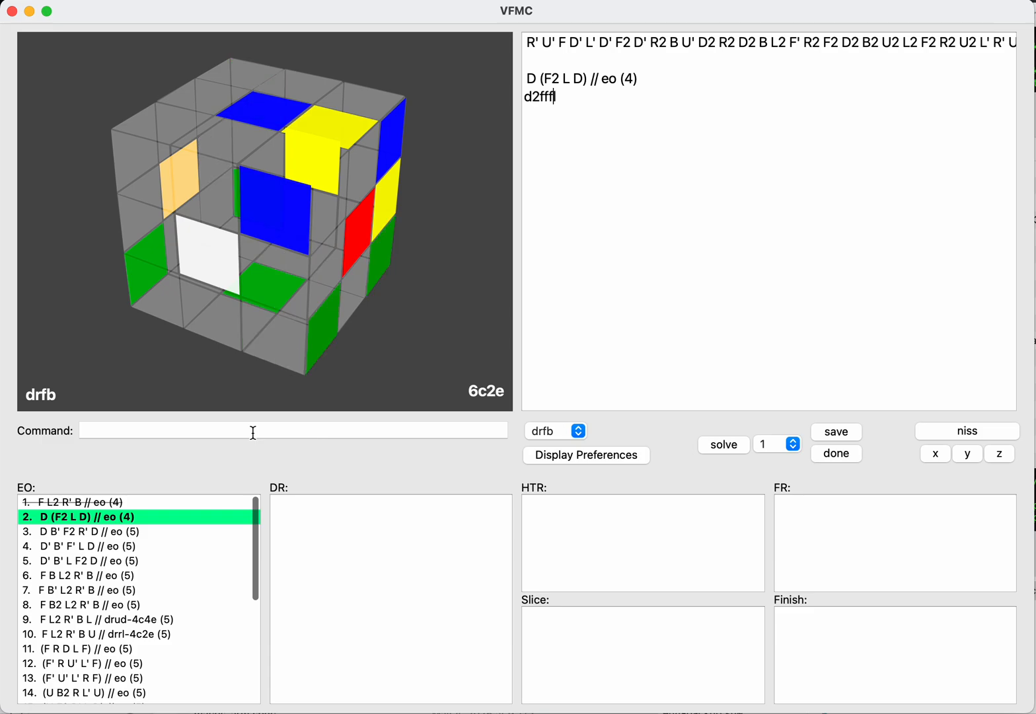
pyautogui.hotkey('shift', 'Home')
pyautogui.press('BackSpace')
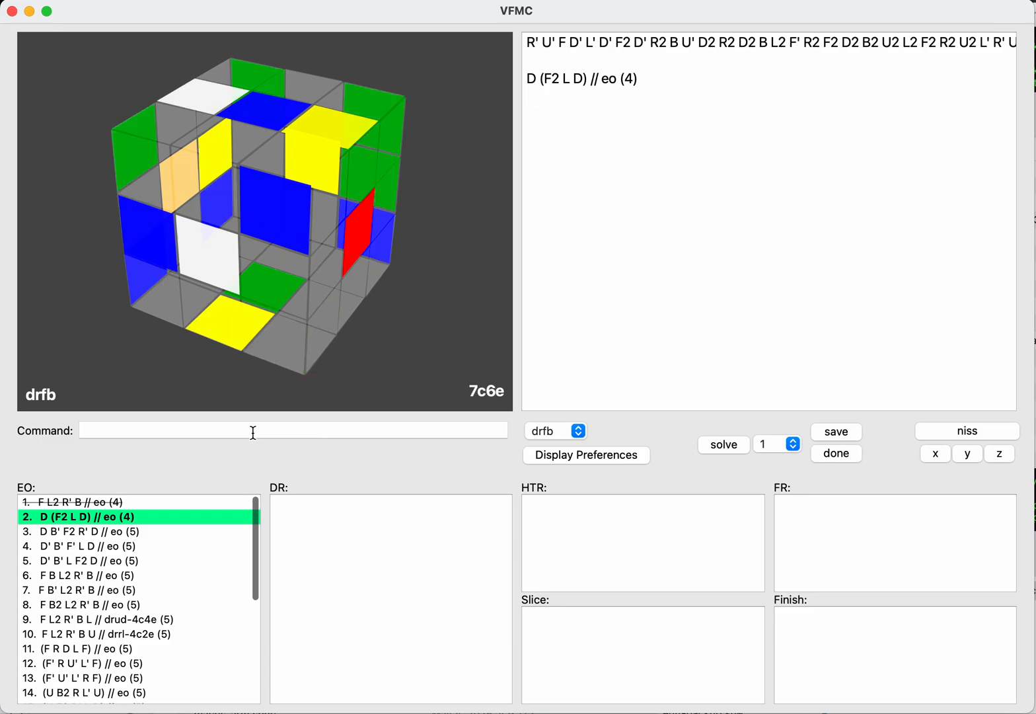
# Step: Switch the EO D (F2 L D) to the drrl axis and start a continuation line
pyautogui.click(253, 432)
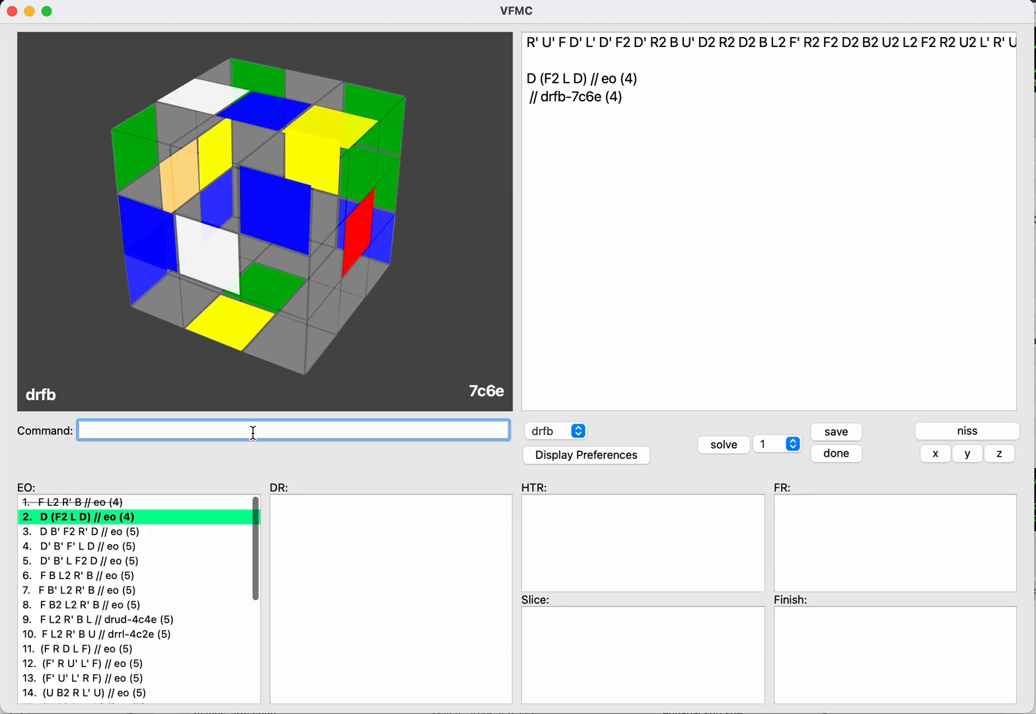
pyautogui.write('drrl')
pyautogui.press('Return')
pyautogui.press('Tab')
pyautogui.press('Return')
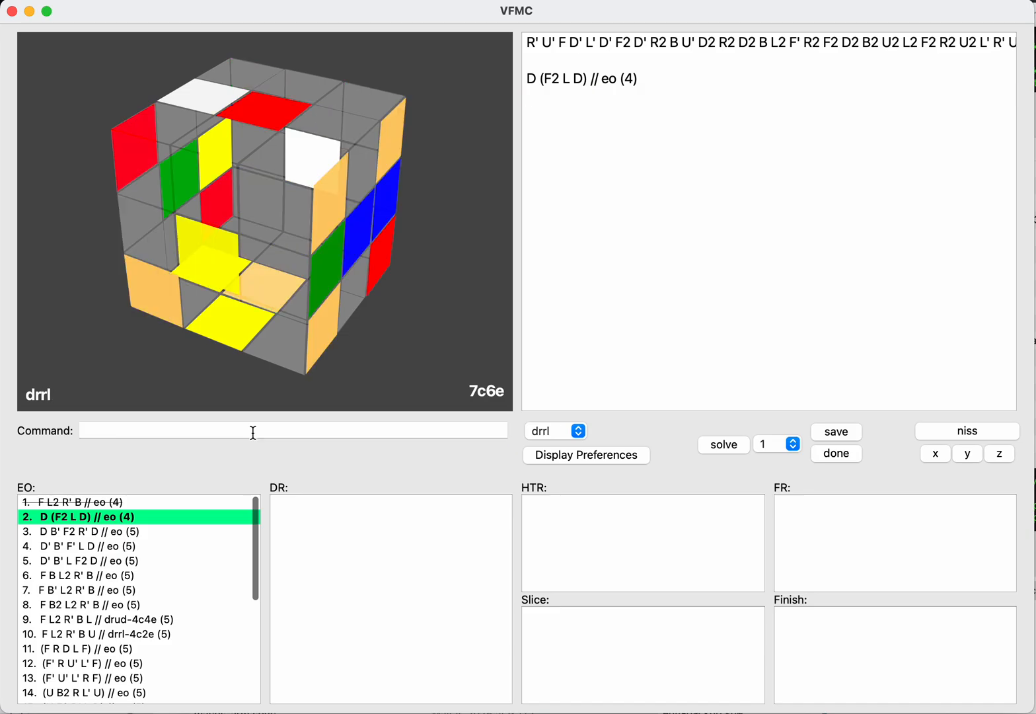
# Step: Try F for drrl with R, R2, R' and L, L2, L' before it, then clear the line
pyautogui.write('f')
pyautogui.press('Left')
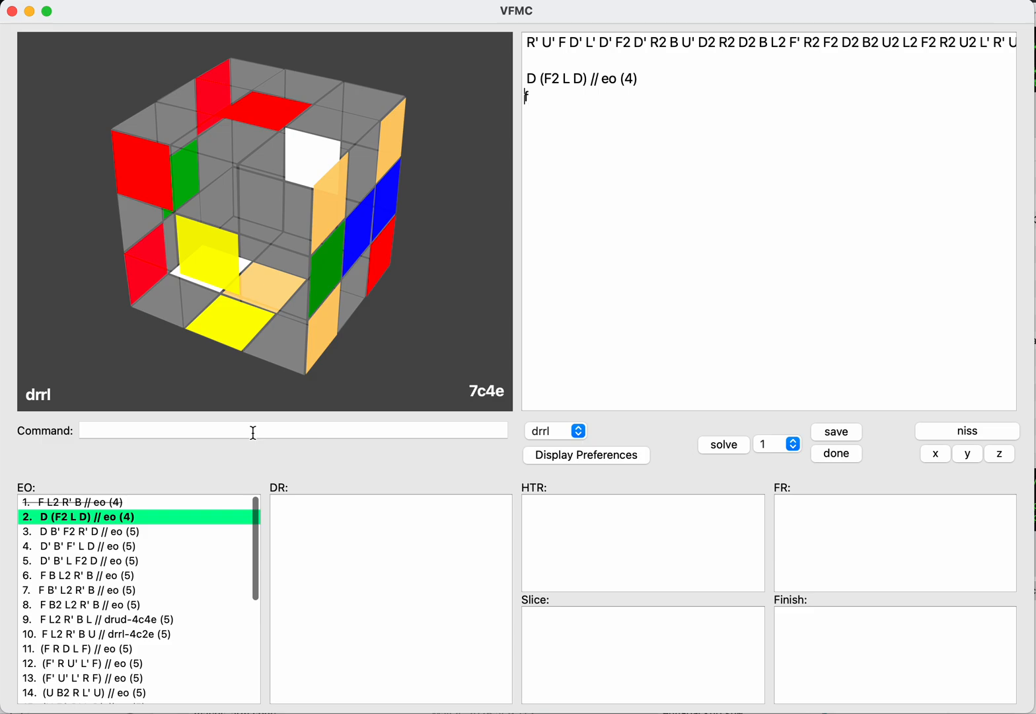
pyautogui.write('rrr')
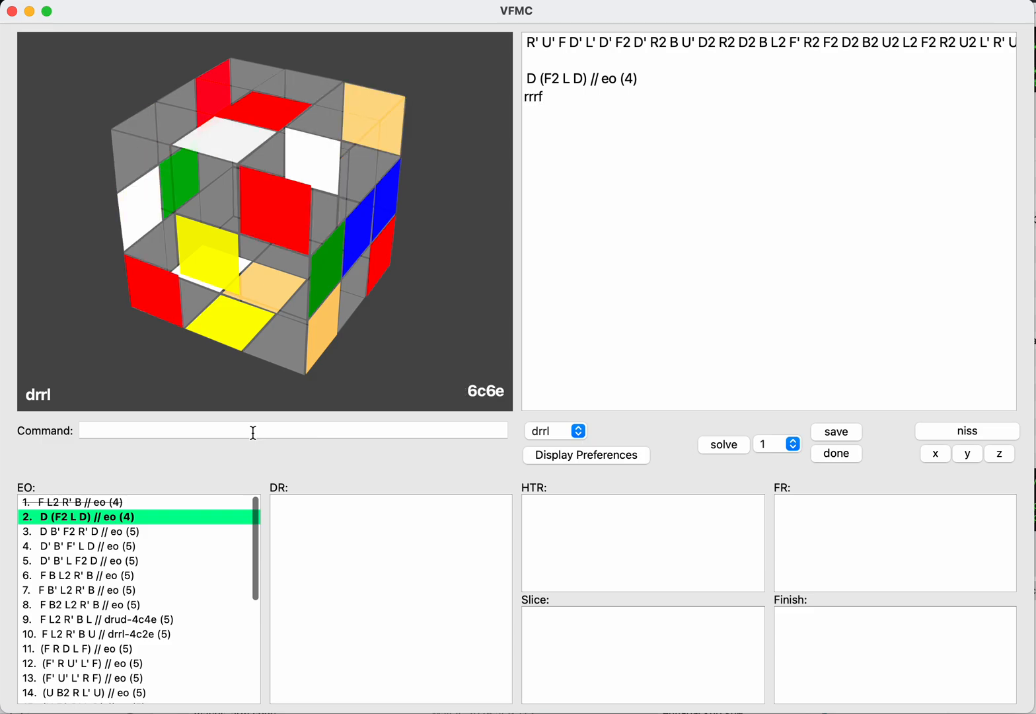
pyautogui.press('BackSpace')
pyautogui.press('BackSpace')
pyautogui.press('BackSpace')
pyautogui.write('ll')
pyautogui.press('Delete')
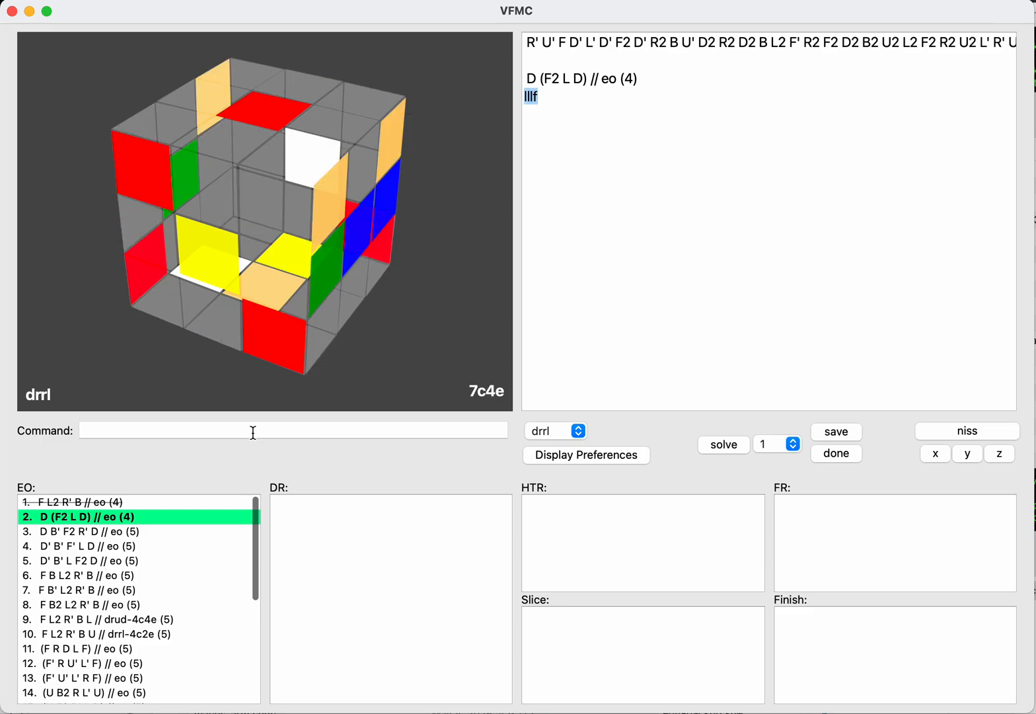
pyautogui.press('BackSpace')
pyautogui.press('BackSpace')
# Step: Enter B as the drrl continuation and try R turns, F turns and L turns before it
pyautogui.write('b')
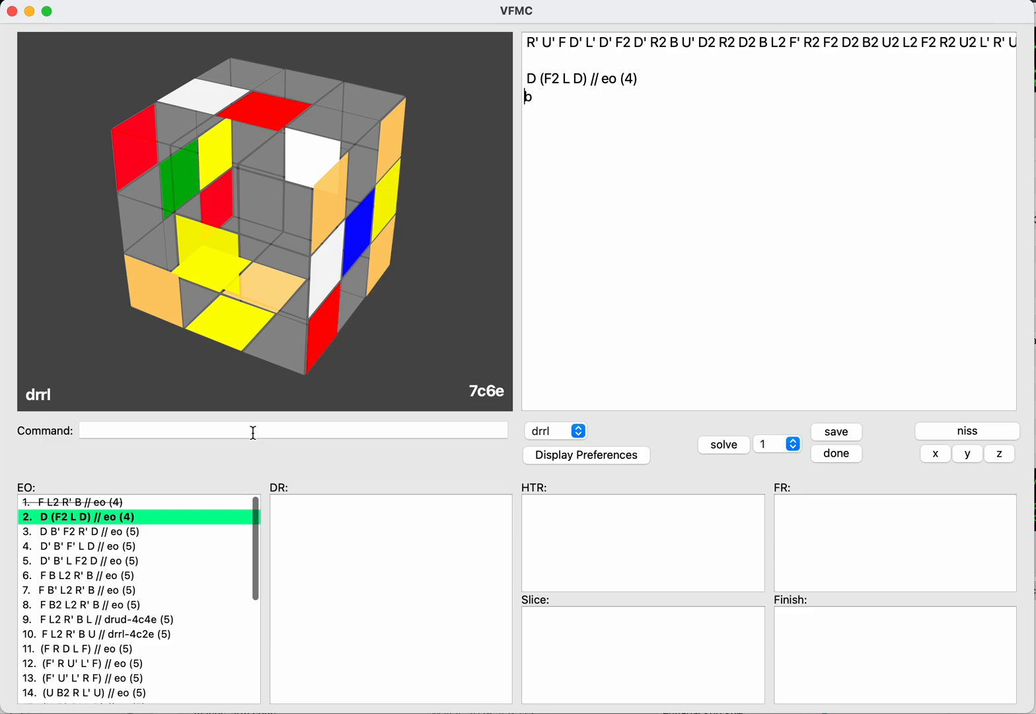
pyautogui.press('Left')
pyautogui.write('rrr')
pyautogui.press('BackSpace')
pyautogui.press('BackSpace')
pyautogui.press('BackSpace')
pyautogui.write('fff')
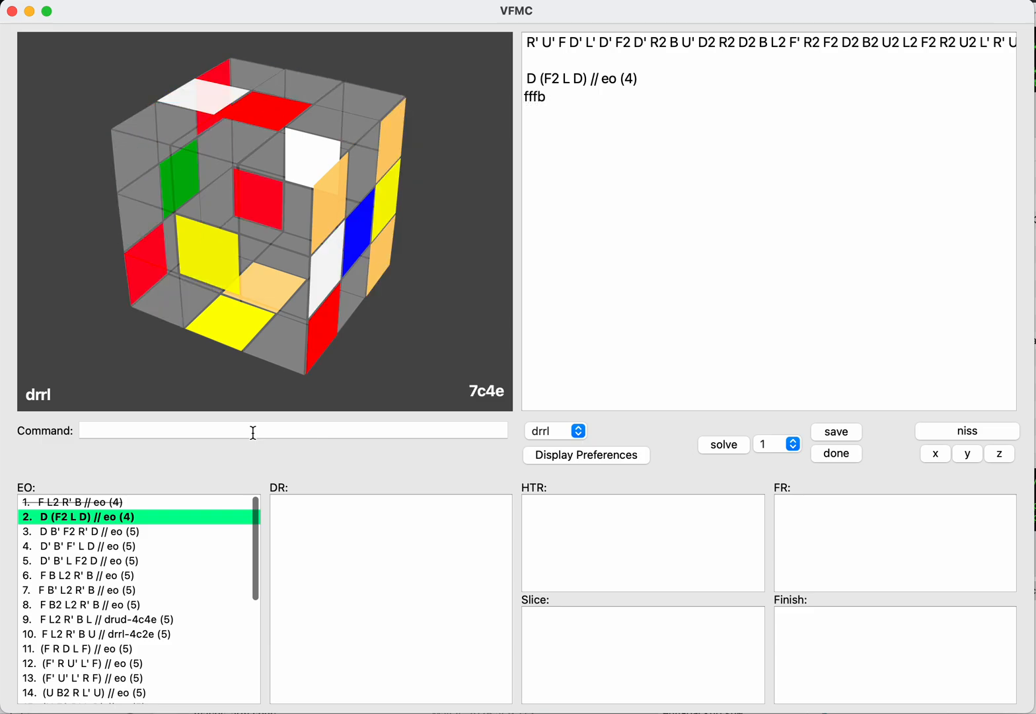
pyautogui.press('BackSpace')
pyautogui.press('BackSpace')
pyautogui.press('BackSpace')
pyautogui.write('lllb')
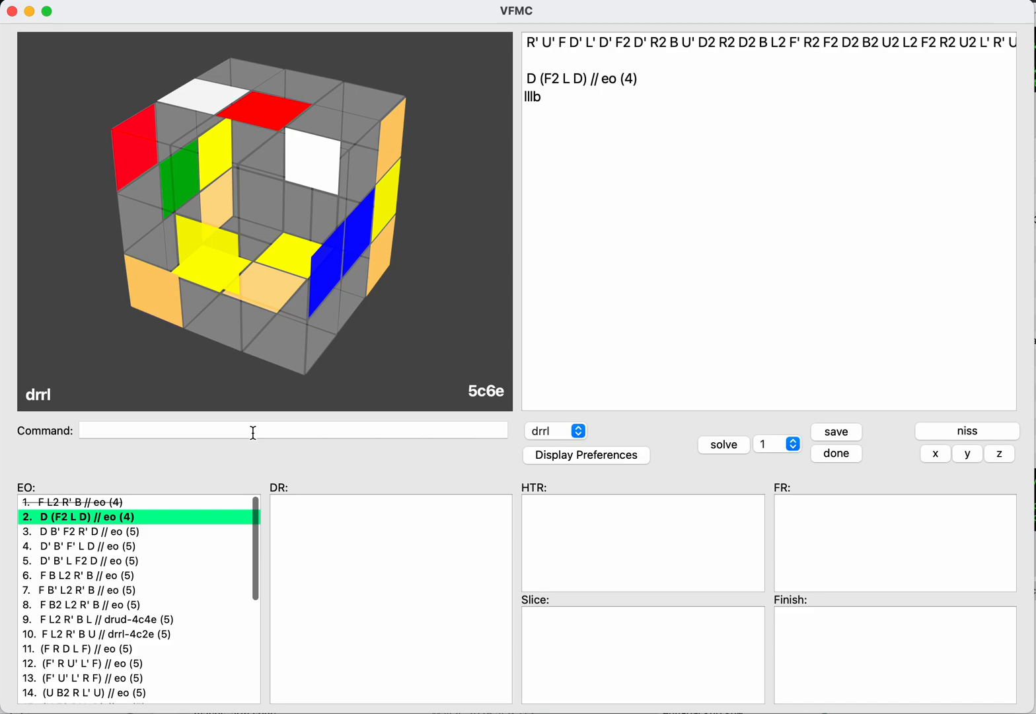
# Step: Replace the continuation with D2 B and try R, R2, R' and L, L2, L' between the two moves
pyautogui.press('super+a')
pyautogui.write('d2b')
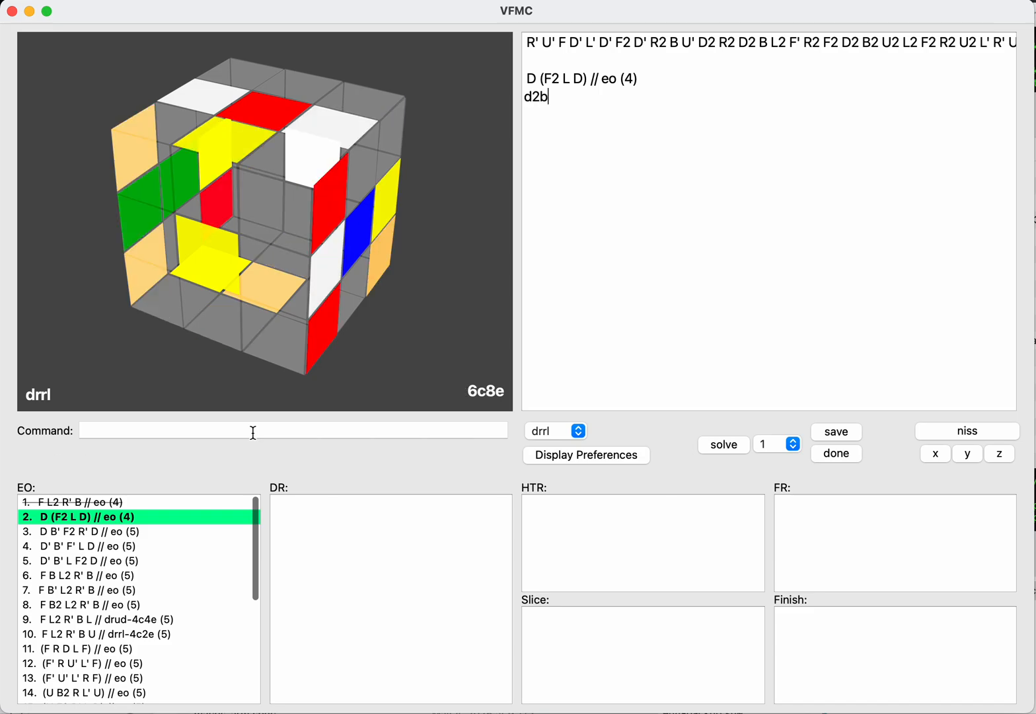
pyautogui.press('Left')
pyautogui.write('rrr')
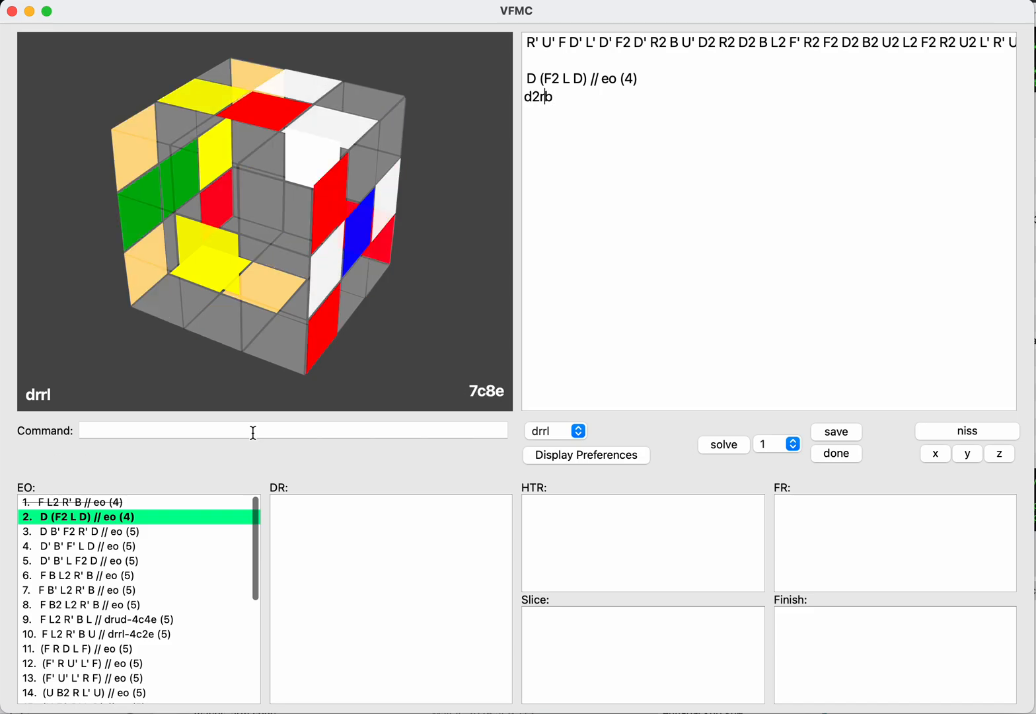
pyautogui.press('BackSpace')
pyautogui.press('BackSpace')
pyautogui.press('BackSpace')
pyautogui.write('lll')
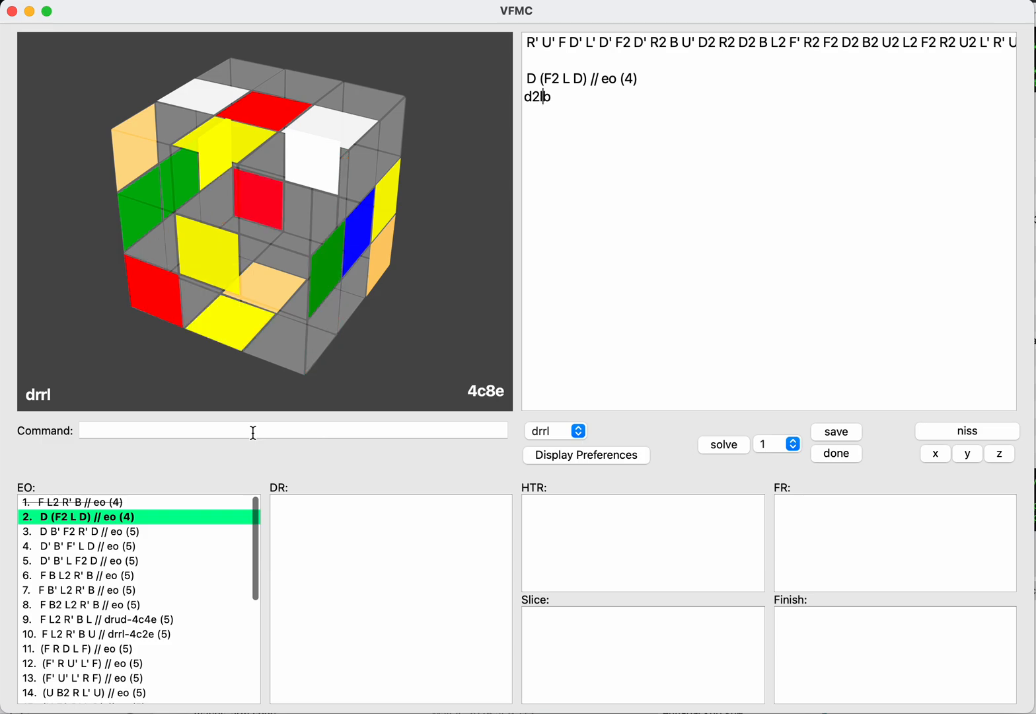
pyautogui.press('BackSpace')
pyautogui.press('BackSpace')
pyautogui.press('BackSpace')
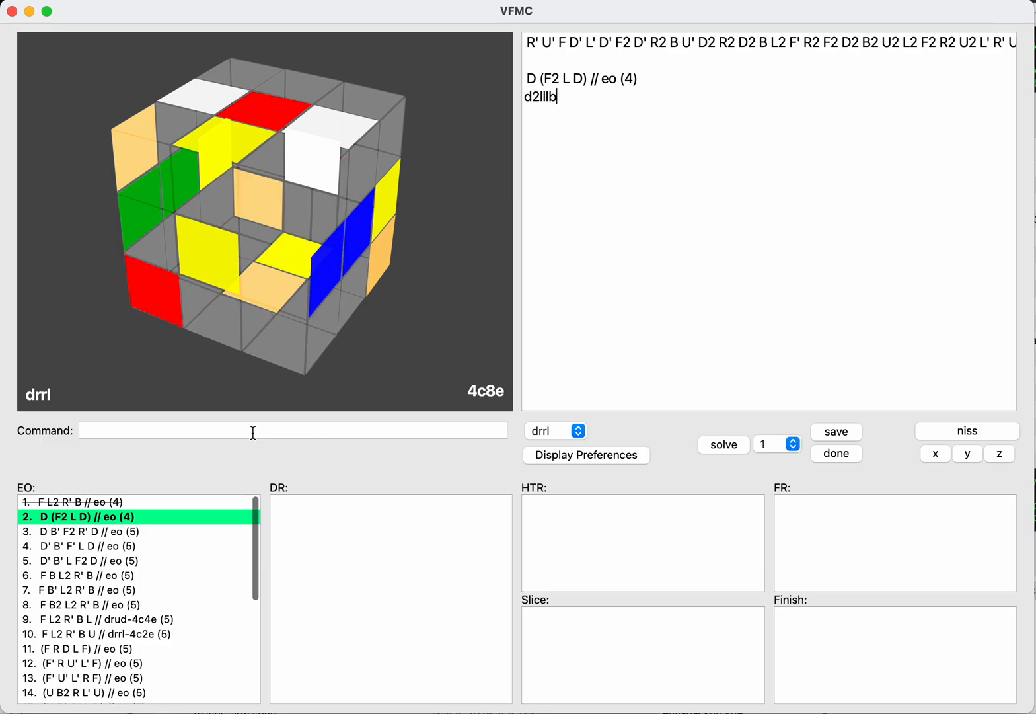
# Step: Replace the drrl continuation with D2 F, try R turns and L turns between the two moves, and clear the line
pyautogui.press('Delete')
pyautogui.write('f')
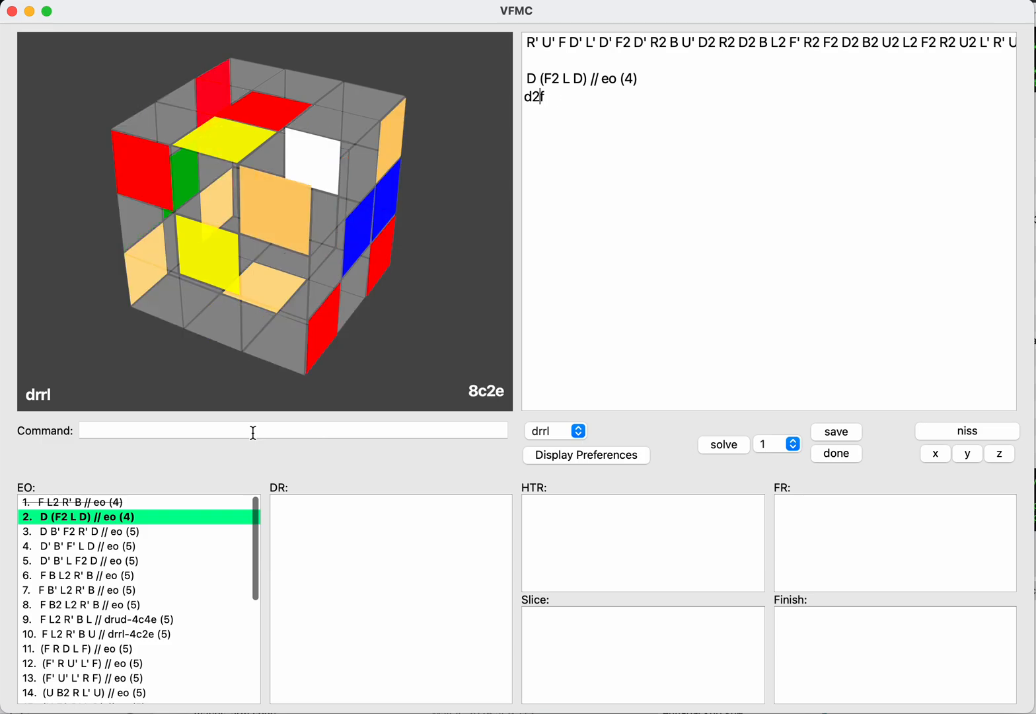
pyautogui.write('rrr')
pyautogui.press('BackSpace')
pyautogui.press('BackSpace')
pyautogui.press('BackSpace')
pyautogui.write('l')
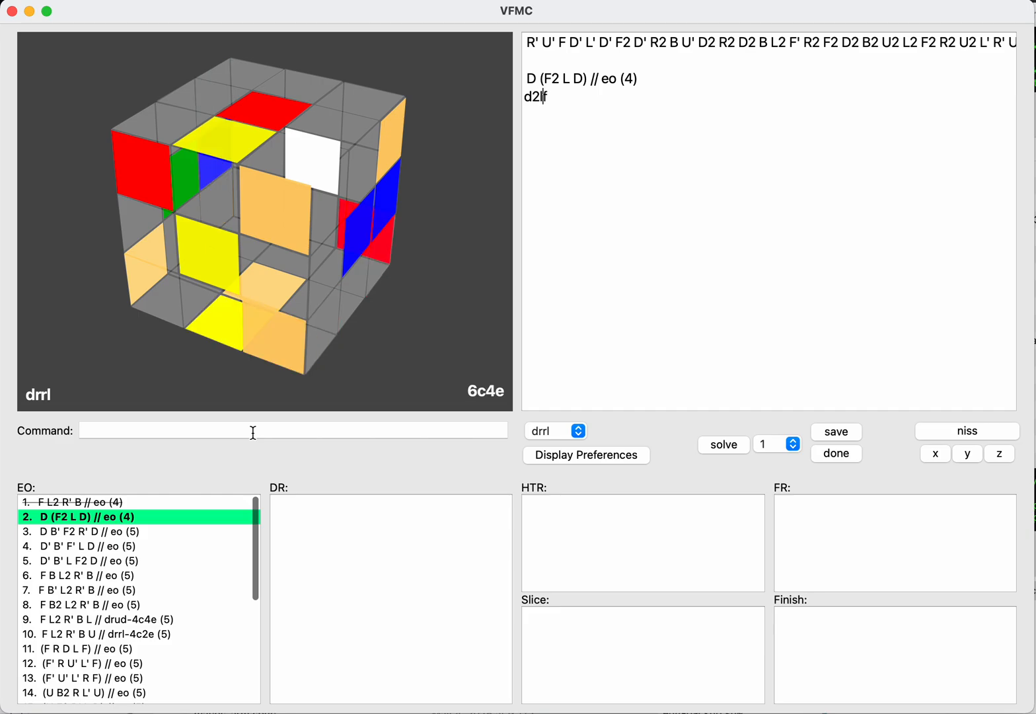
pyautogui.write('ll')
pyautogui.press('Right')
pyautogui.press('shift+super+Left')
pyautogui.press('BackSpace')
# Step: Switch the EO D (F2 L D) to the inverse scramble with NISS and set the axis to drfb
pyautogui.click(253, 432)
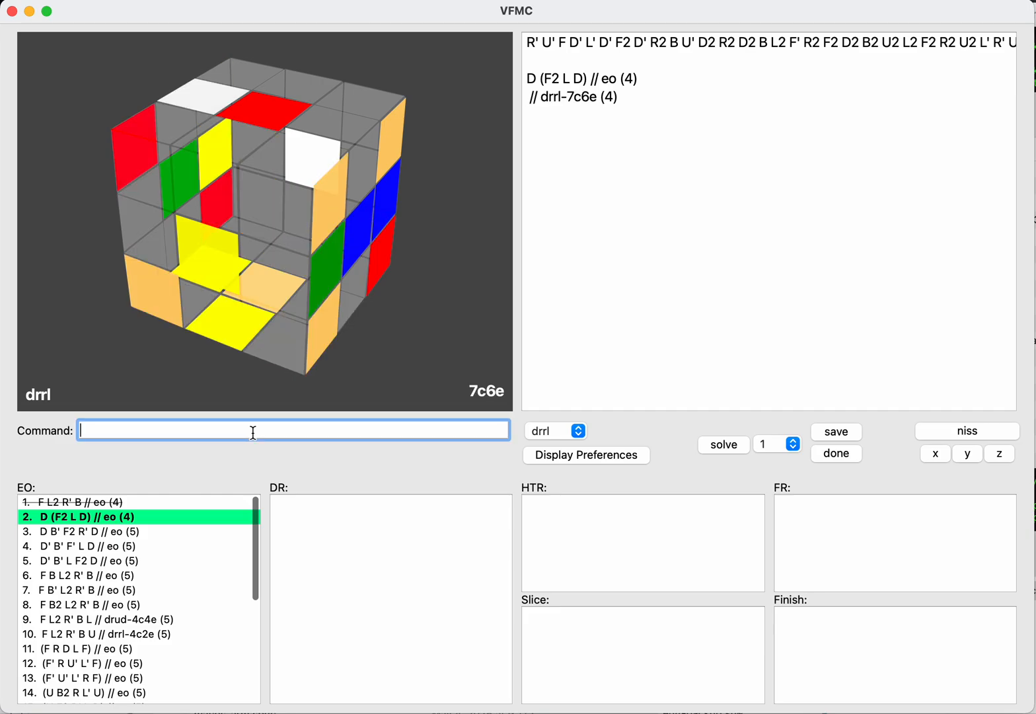
pyautogui.write('niss')
pyautogui.press('Return')
pyautogui.press('Up')
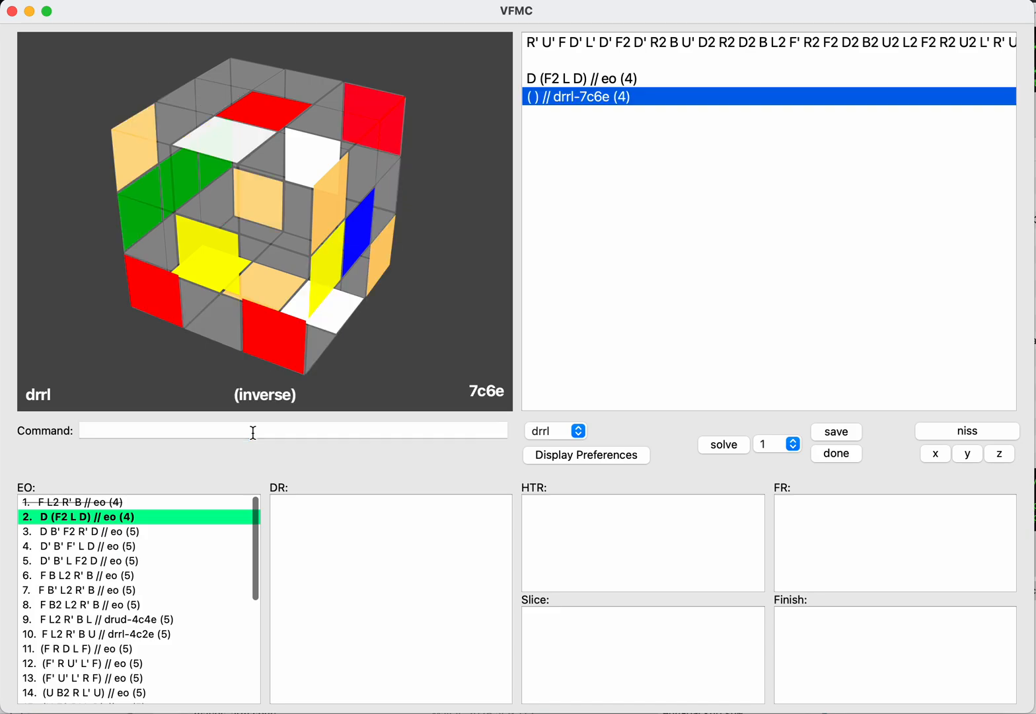
pyautogui.click(253, 432)
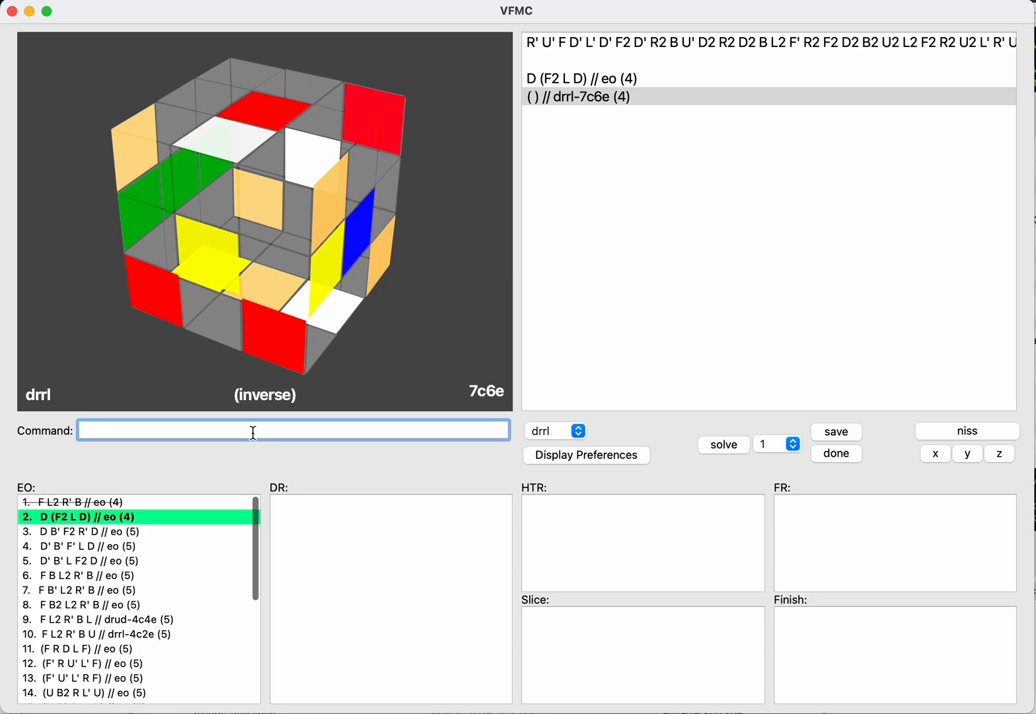
pyautogui.write('dr')
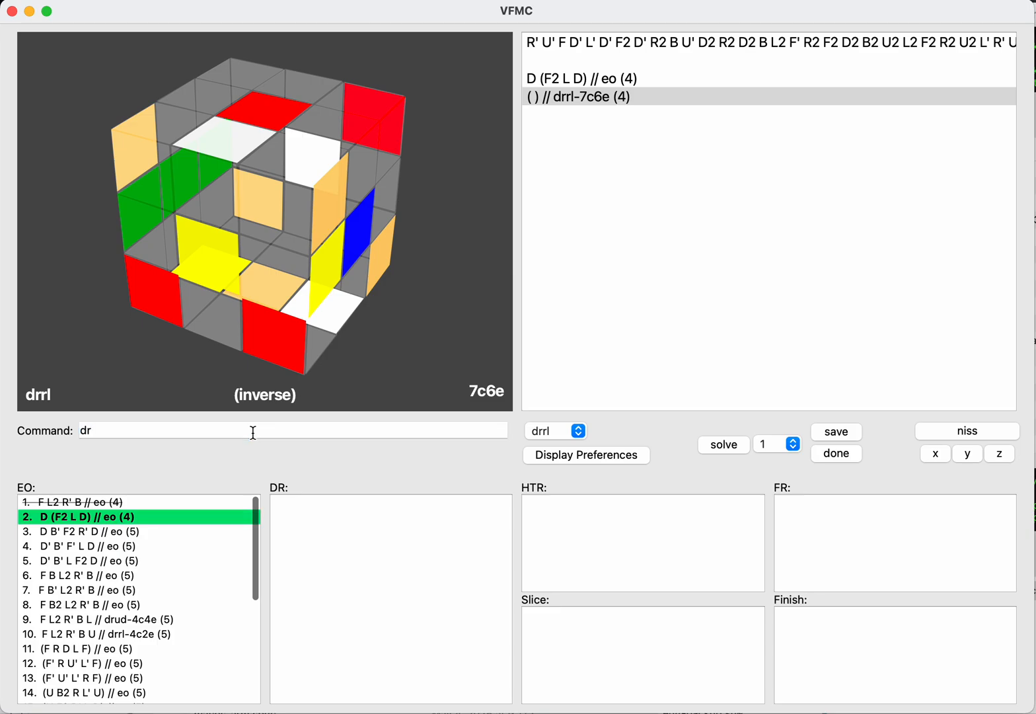
pyautogui.write('niss')
pyautogui.press('Return')
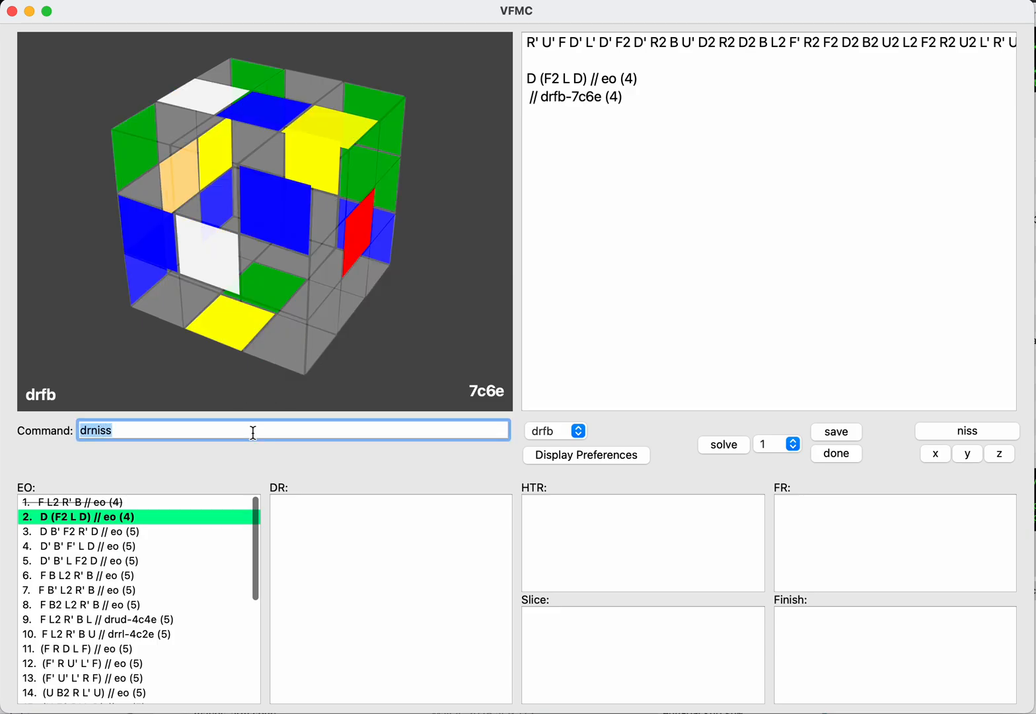
pyautogui.write('niss')
pyautogui.press('Return')
# Step: Enter R as the inverse drfb continuation, try B turns and F turns before it, and clear the moves
pyautogui.press('Tab')
pyautogui.write('r')
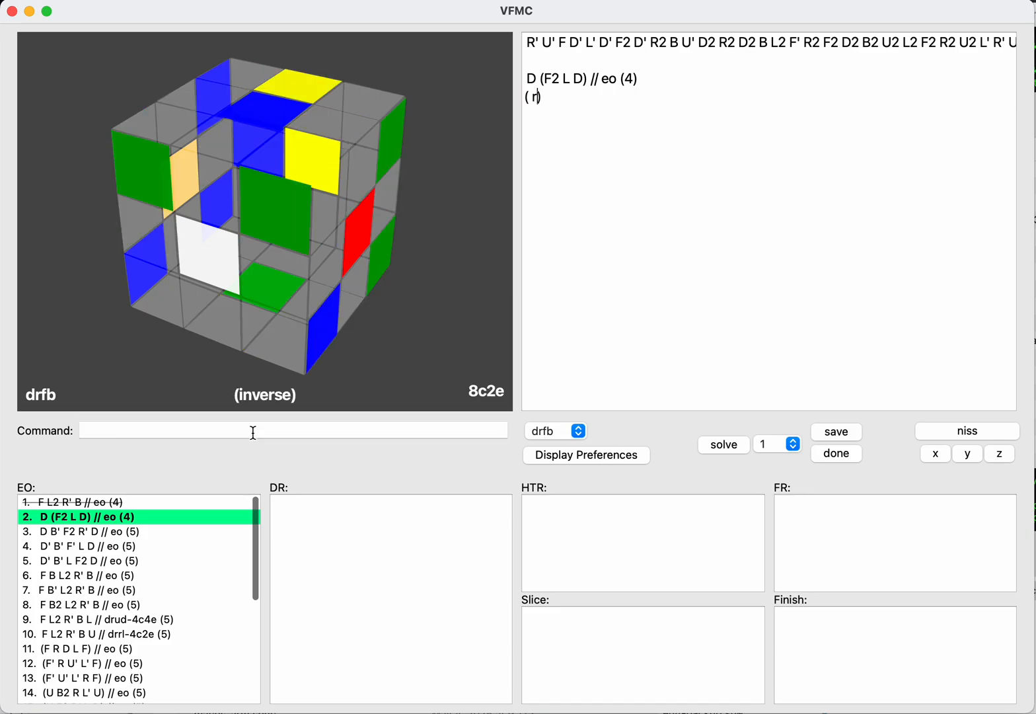
pyautogui.press('Left')
pyautogui.write('bb')
pyautogui.press('BackSpace')
pyautogui.press('BackSpace')
pyautogui.write('fff')
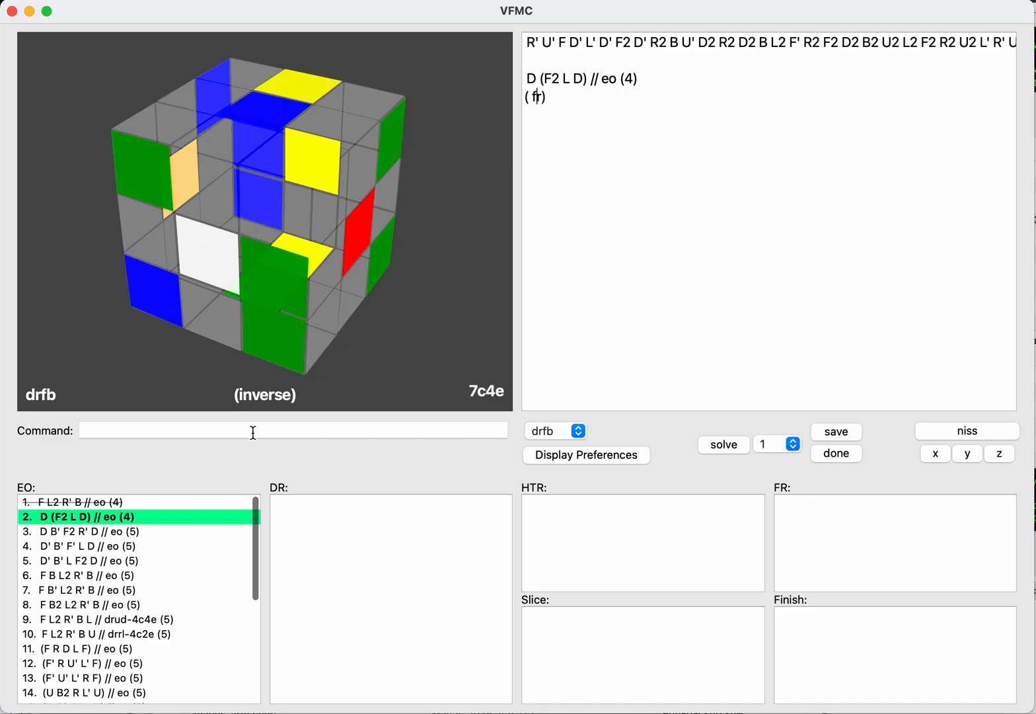
pyautogui.press('BackSpace')
pyautogui.press('BackSpace')
pyautogui.press('BackSpace')
pyautogui.press('Right')
pyautogui.press('BackSpace')
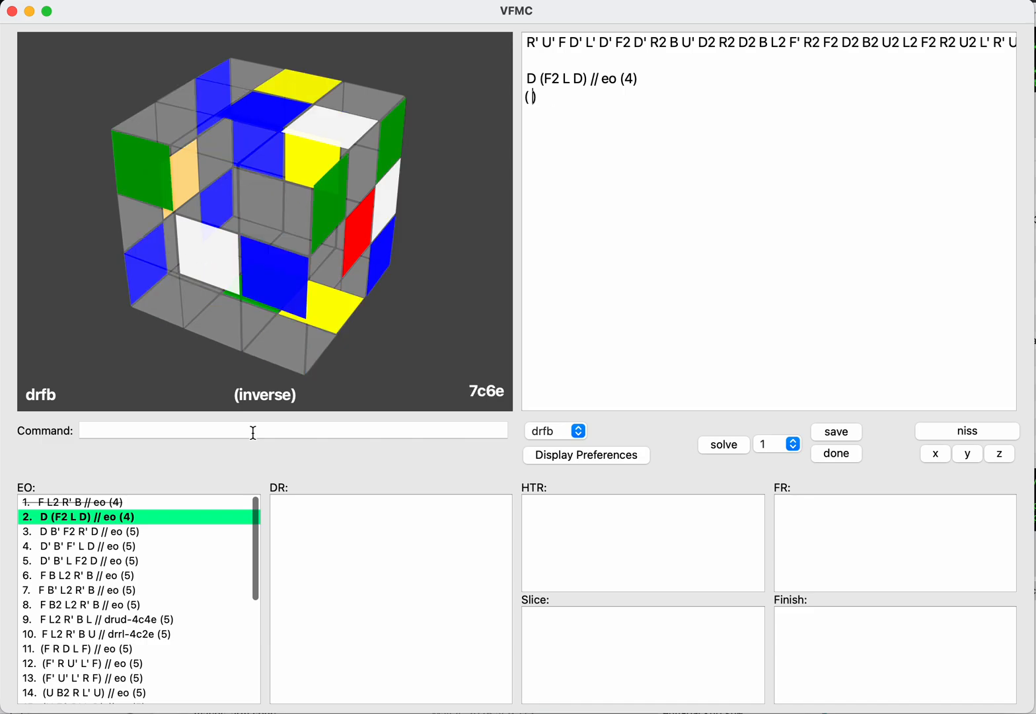
# Step: Try L as the inverse drfb continuation with F, F2, F' and B, B2, B' before it, then clear the moves
pyautogui.write('l')
pyautogui.press('Left')
pyautogui.write('fff')
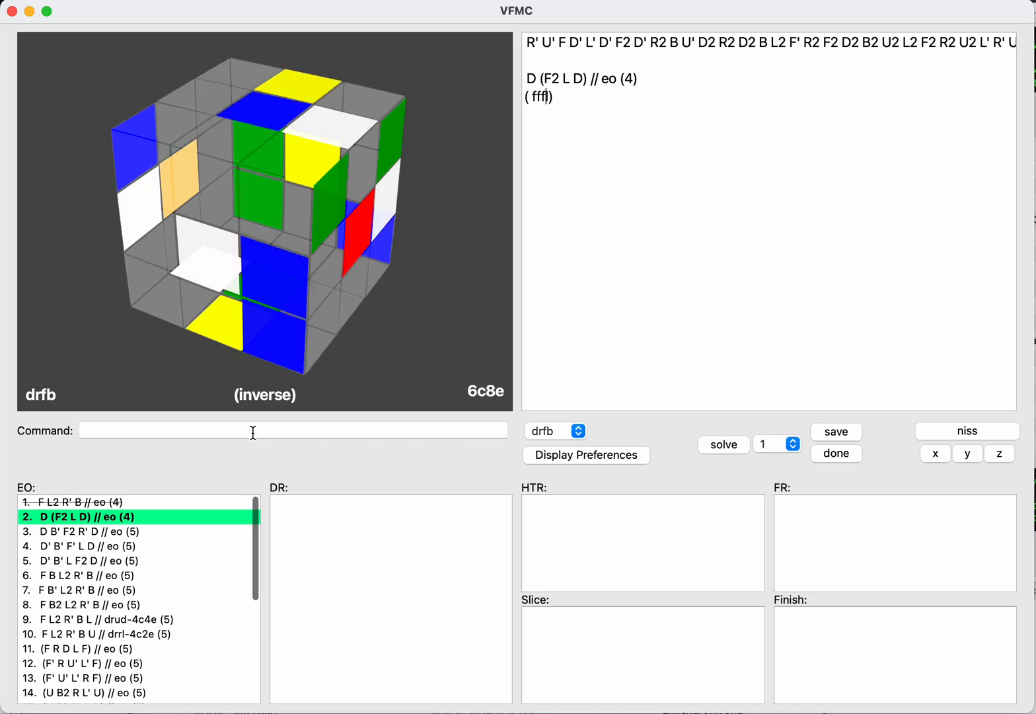
pyautogui.press('BackSpace')
pyautogui.press('BackSpace')
pyautogui.press('BackSpace')
pyautogui.write('bbb')
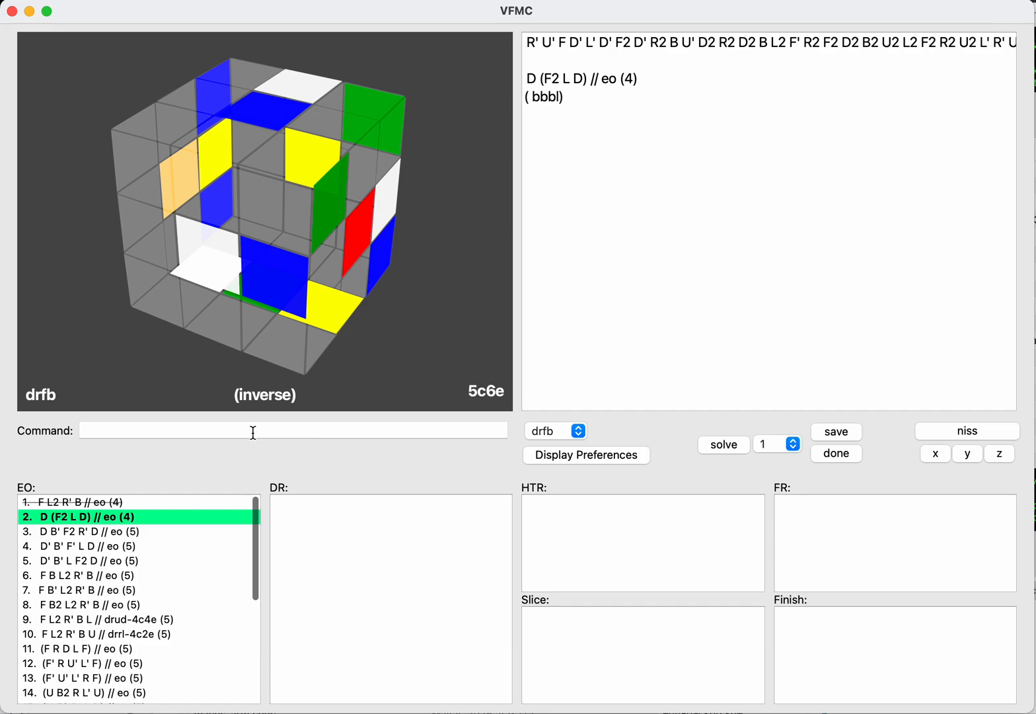
pyautogui.press('Right')
pyautogui.hotkey('alt', 'shift', 'Left')
pyautogui.press('BackSpace')
# Step: Enter D2 R as the inverse drfb continuation and try B, B2, B' and F, F2, F' between the two moves
pyautogui.write('d2')
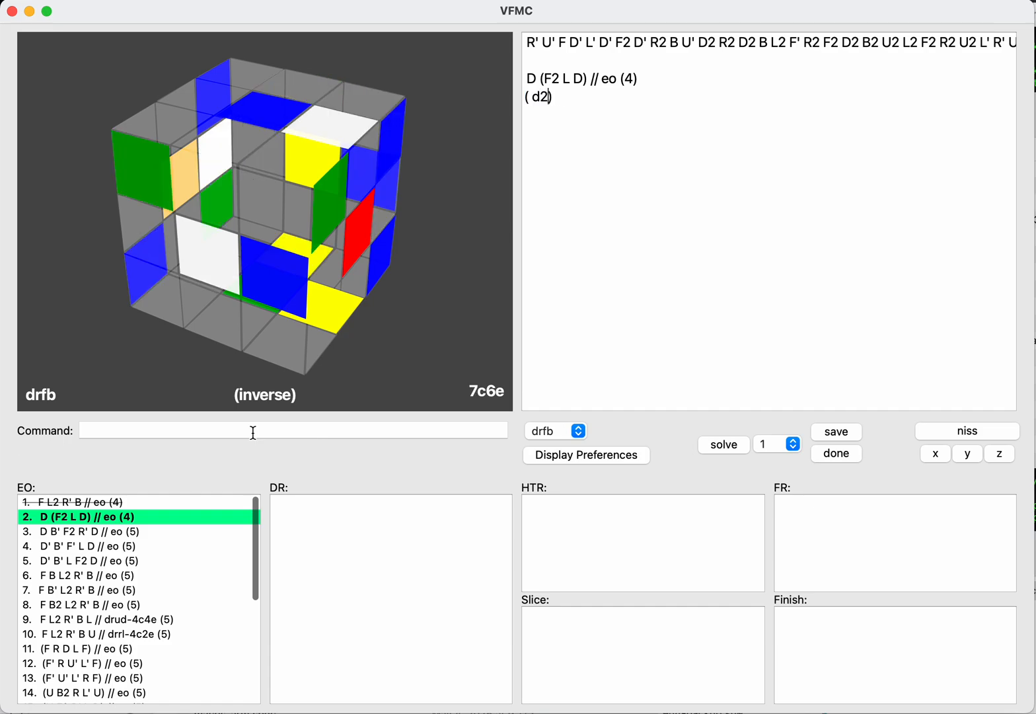
pyautogui.write('r')
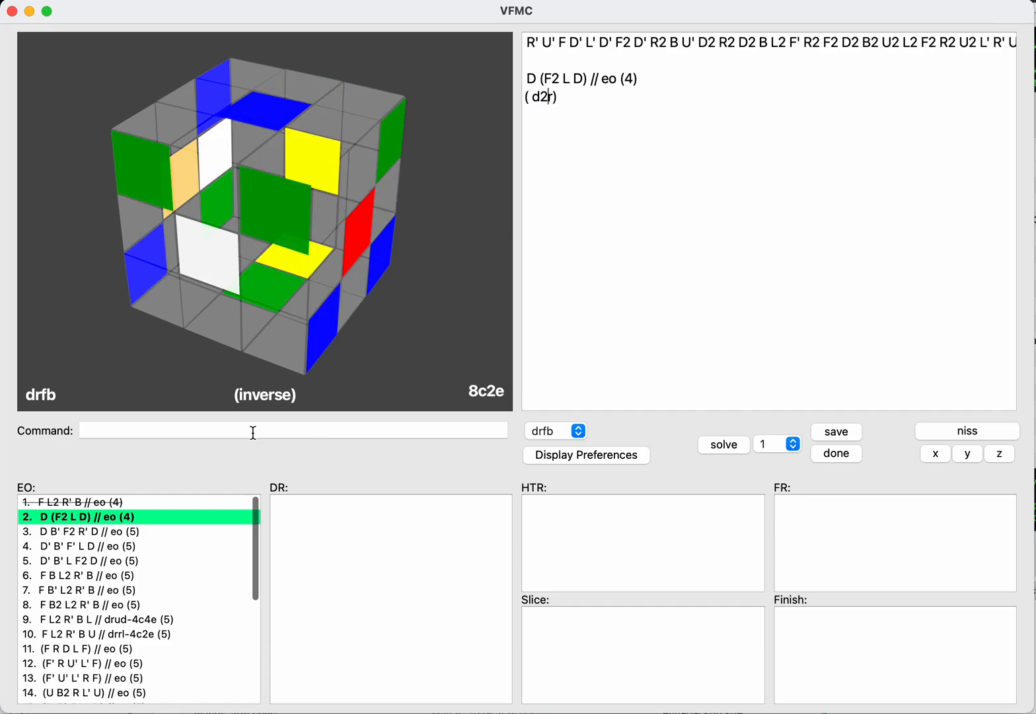
pyautogui.write('bbb')
pyautogui.press('BackSpace')
pyautogui.press('BackSpace')
pyautogui.press('BackSpace')
pyautogui.write('fff')
pyautogui.press('super+Right')
pyautogui.press('super+shift+Left')
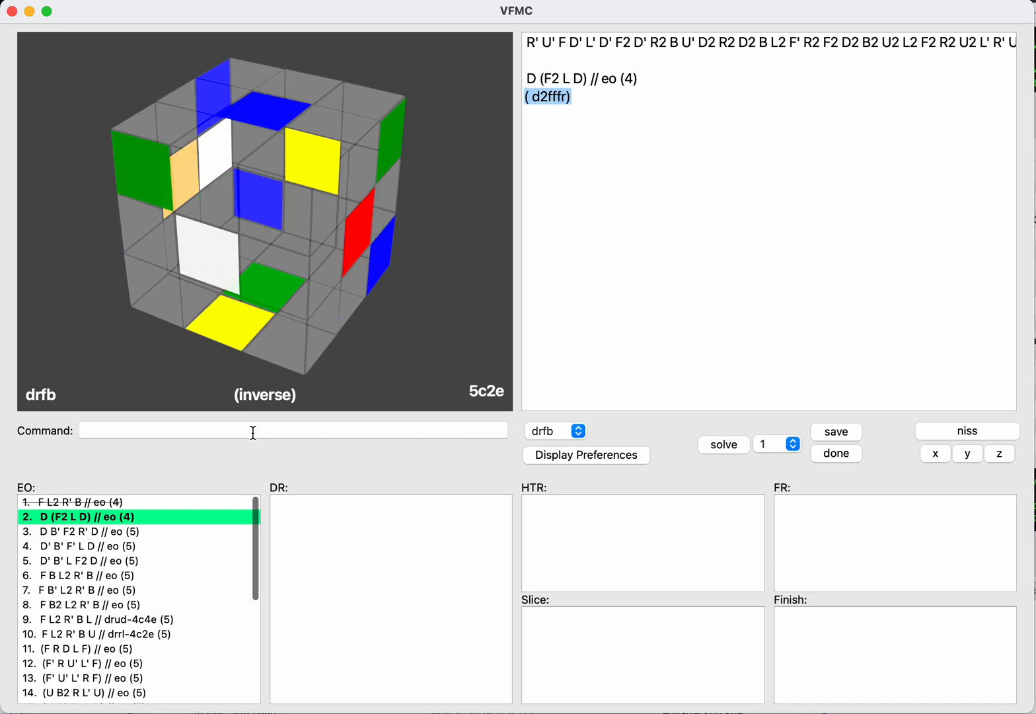
# Step: Replace the inverse continuation with D2 L, try B turns and F turns between the two moves, and clear the line
pyautogui.write('( )')
pyautogui.press('Left')
pyautogui.write('d2l')
pyautogui.press('Left')
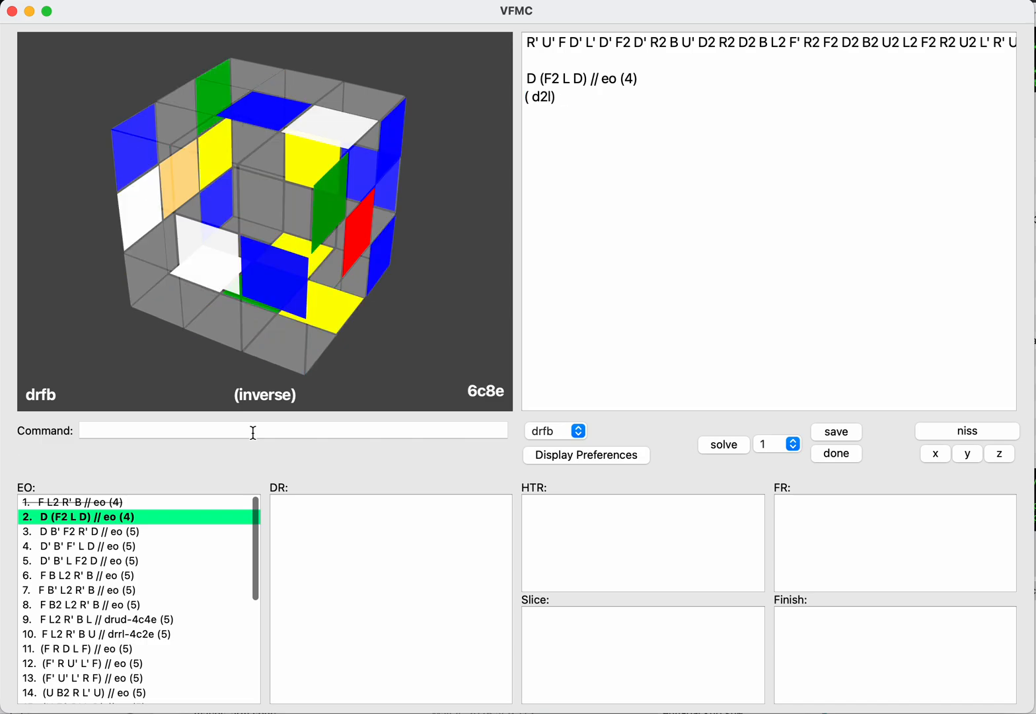
pyautogui.write('bb')
pyautogui.press('BackSpace')
pyautogui.press('BackSpace')
pyautogui.write('fff')
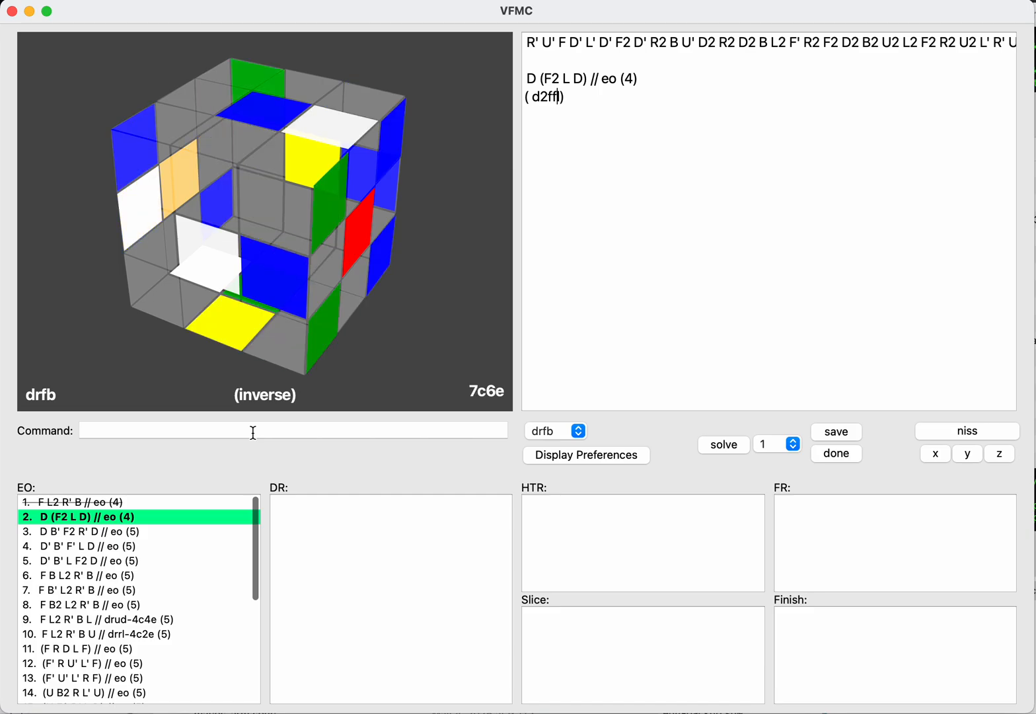
pyautogui.press('super+Right')
pyautogui.press('super+shift+Left')
pyautogui.press('BackSpace')
# Step: Set the axis to drrl and start an inverse continuation line with NISS
pyautogui.click(253, 433)
pyautogui.write('drrl')
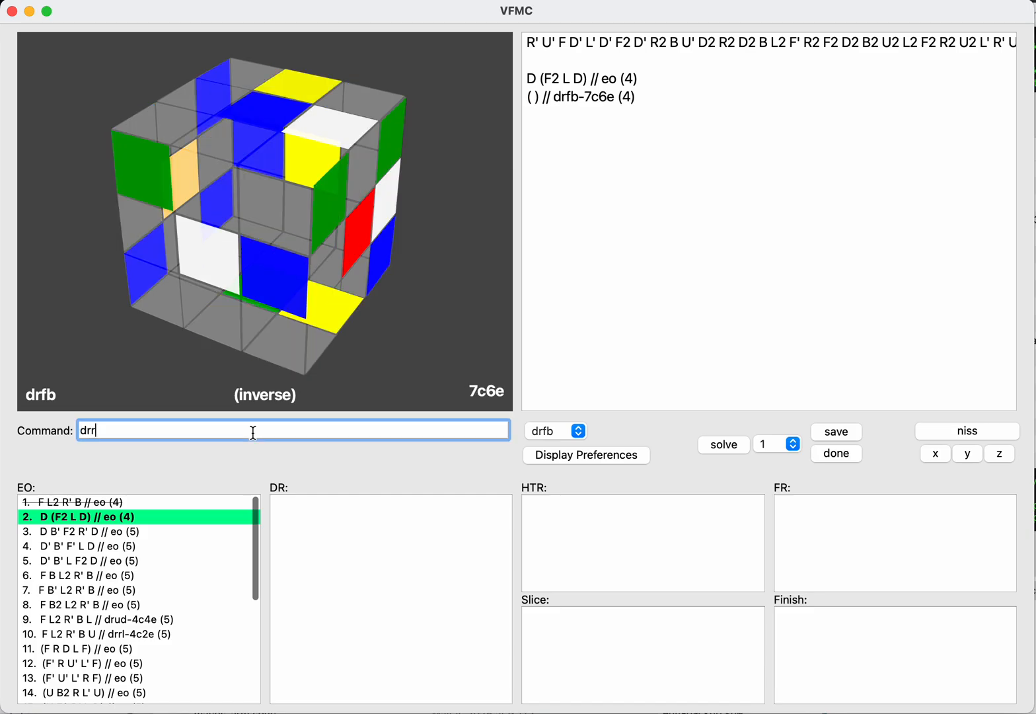
pyautogui.press('Return')
pyautogui.write('niss')
pyautogui.press('Return')
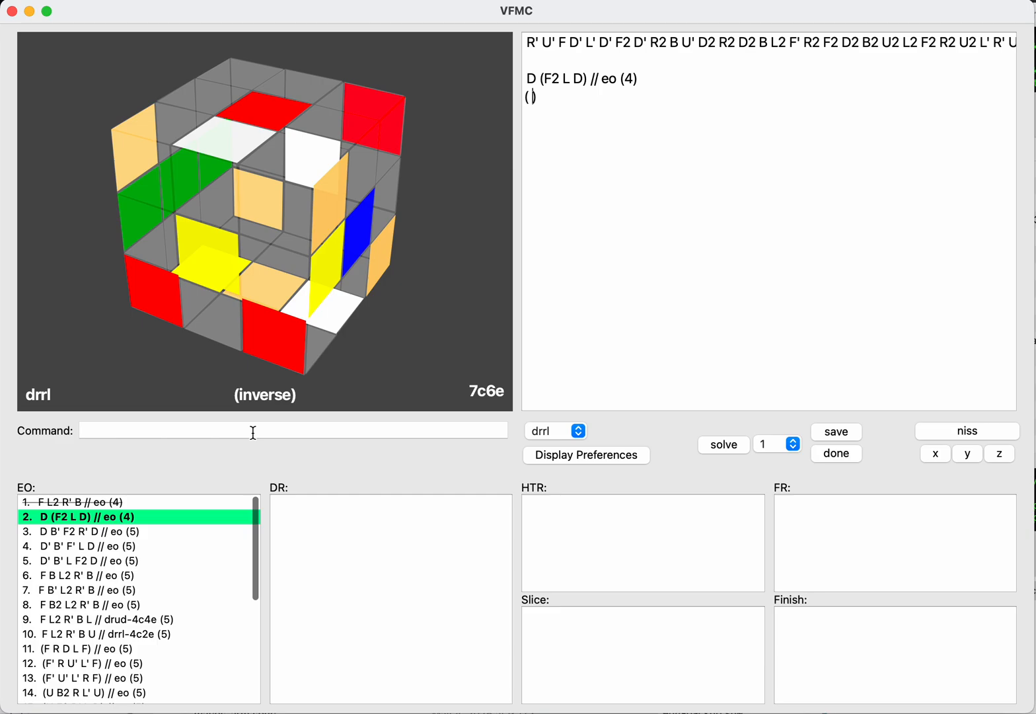
# Step: Enter R' B as the inverse drrl continuation of D (F2 L D) and save it
pyautogui.write('b')
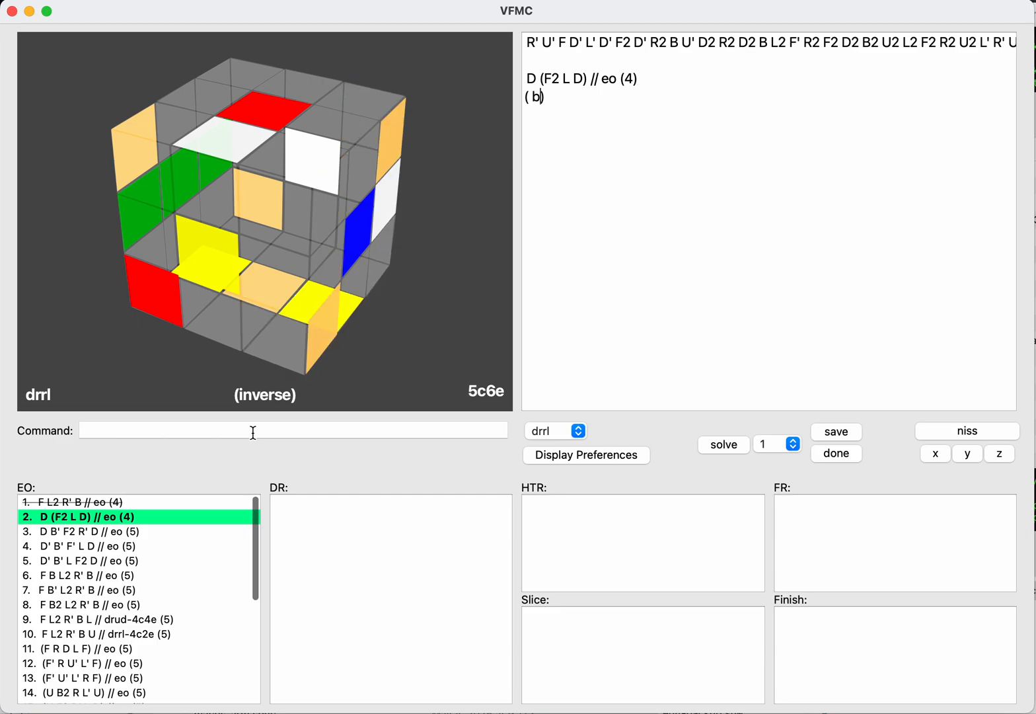
pyautogui.press('Left')
pyautogui.write('rrr')
pyautogui.click(253, 432)
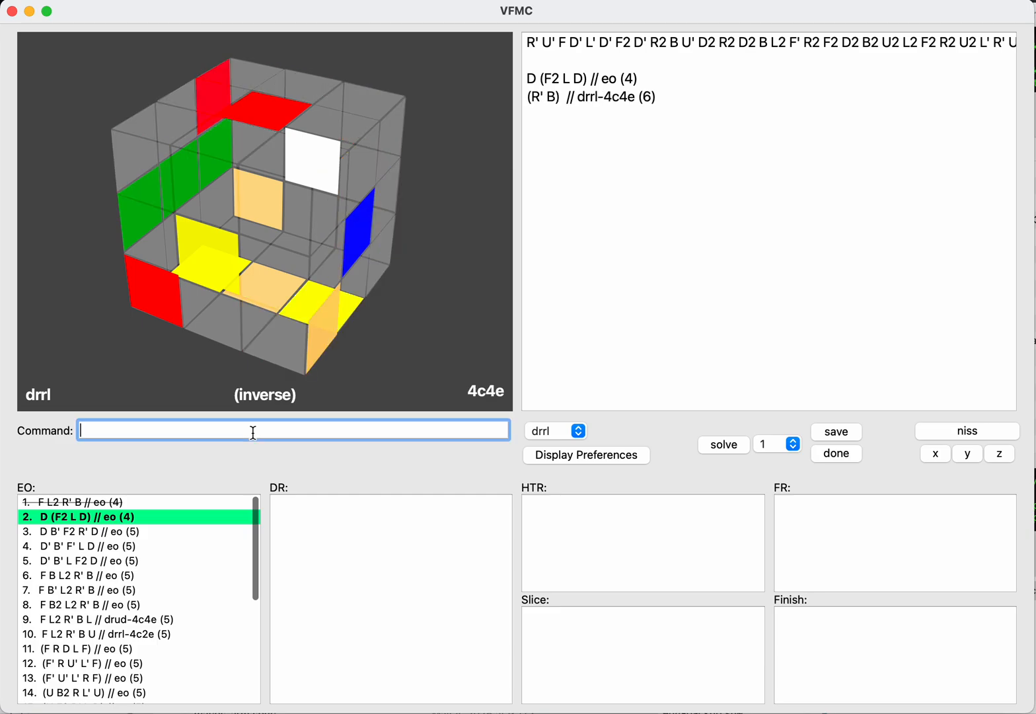
pyautogui.write('save')
pyautogui.press('Return')
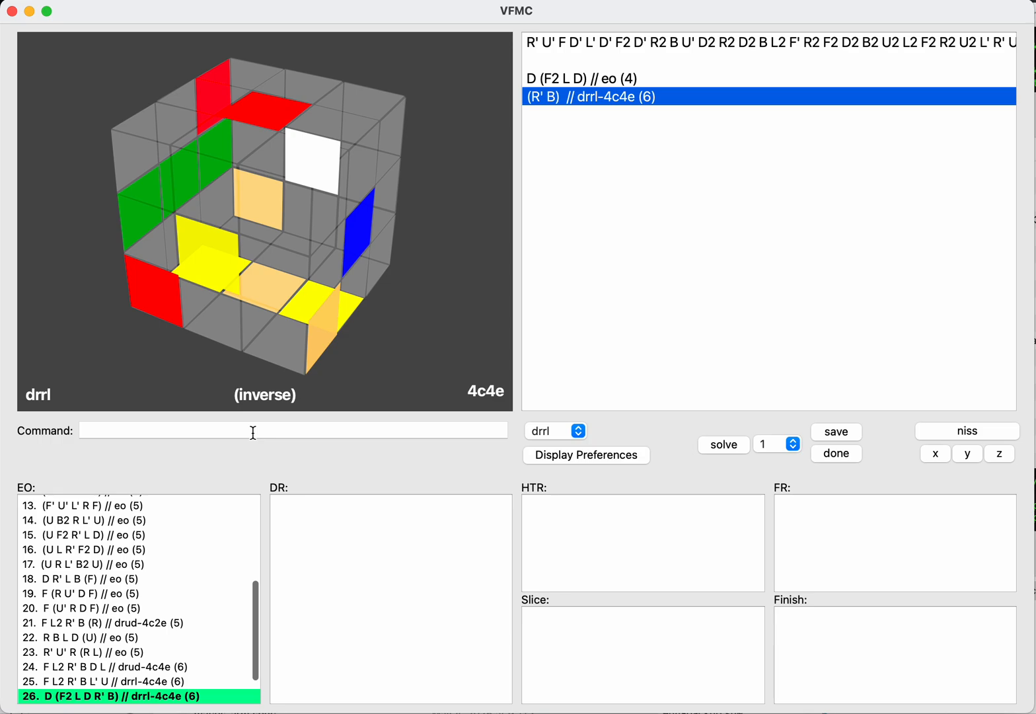
# Step: Remove R' from the inverse continuation and try L, L2 and L' before B
pyautogui.press('BackSpace')
pyautogui.press('BackSpace')
pyautogui.press('BackSpace')
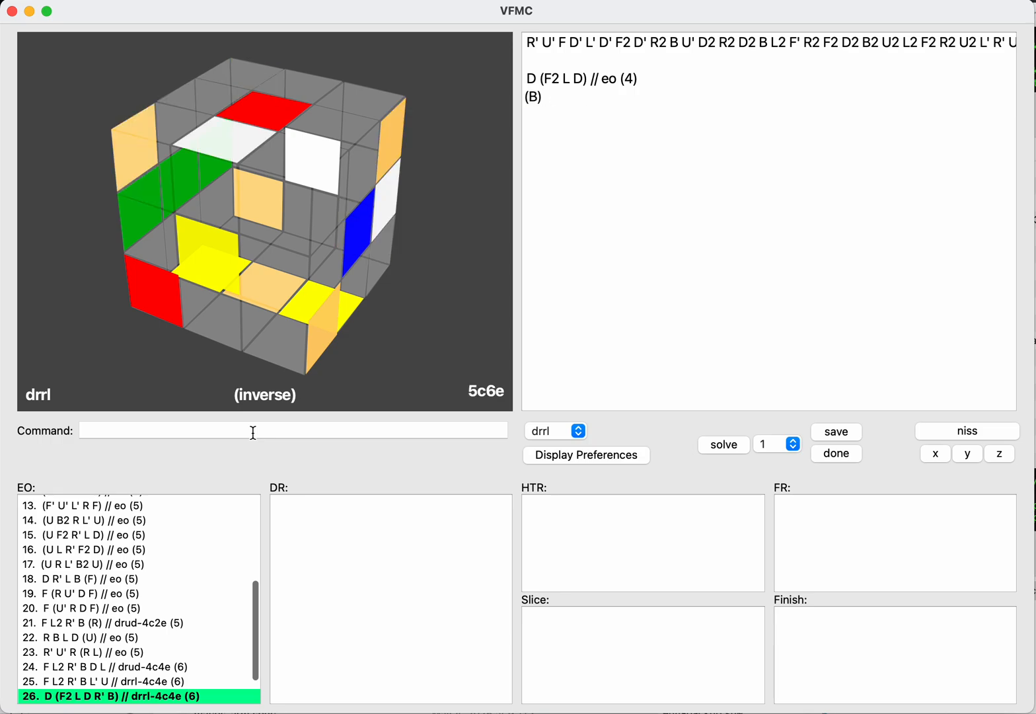
pyautogui.press('Right')
pyautogui.press('BackSpace')
pyautogui.write('f')
pyautogui.press('BackSpace')
pyautogui.write('b')
pyautogui.press('Left')
pyautogui.write('ll')
pyautogui.press('super+Right')
pyautogui.press('super+shift+Left')
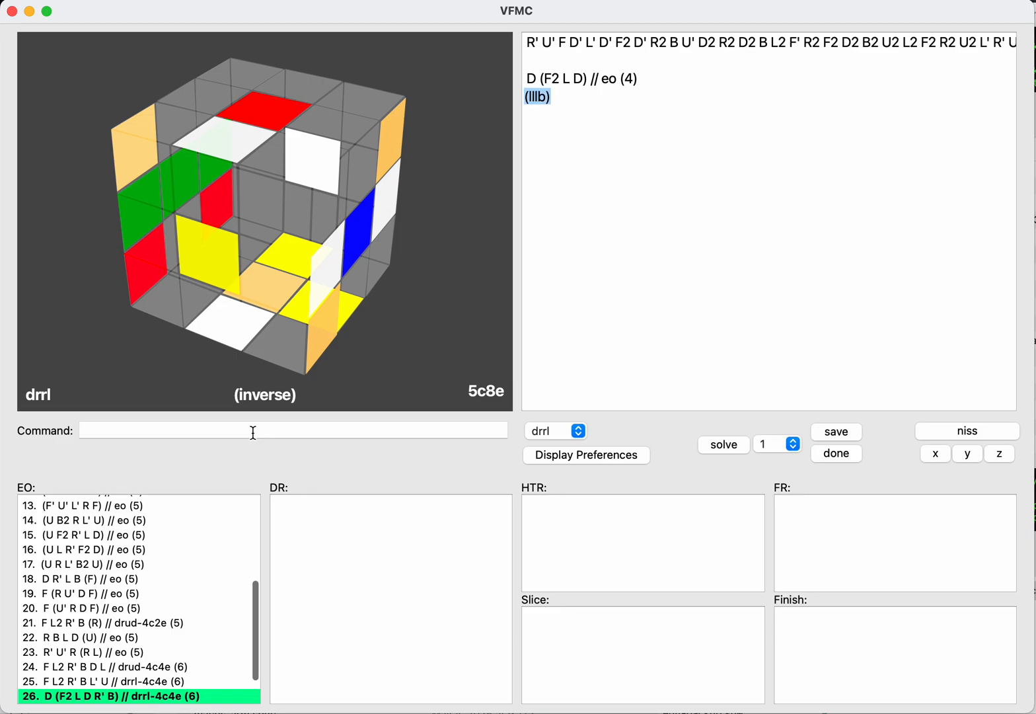
# Step: Replace the inverse continuation with R F and save it
pyautogui.write('f')
pyautogui.press('Left')
pyautogui.write('rr')
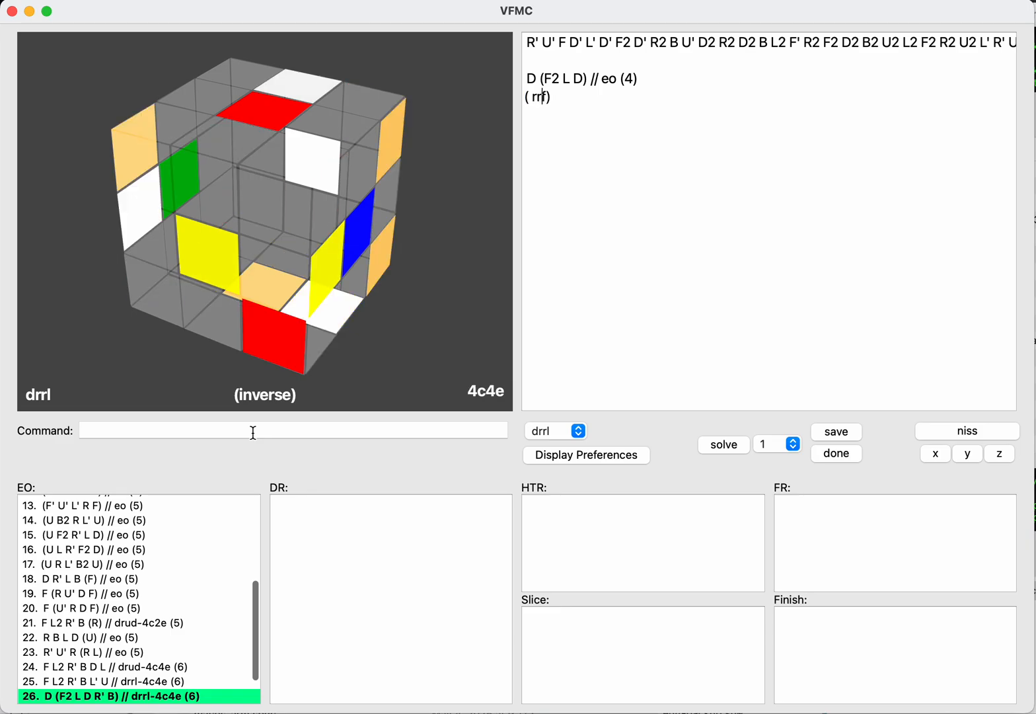
pyautogui.press('BackSpace')
pyautogui.click(253, 433)
pyautogui.write('save')
pyautogui.press('Return')
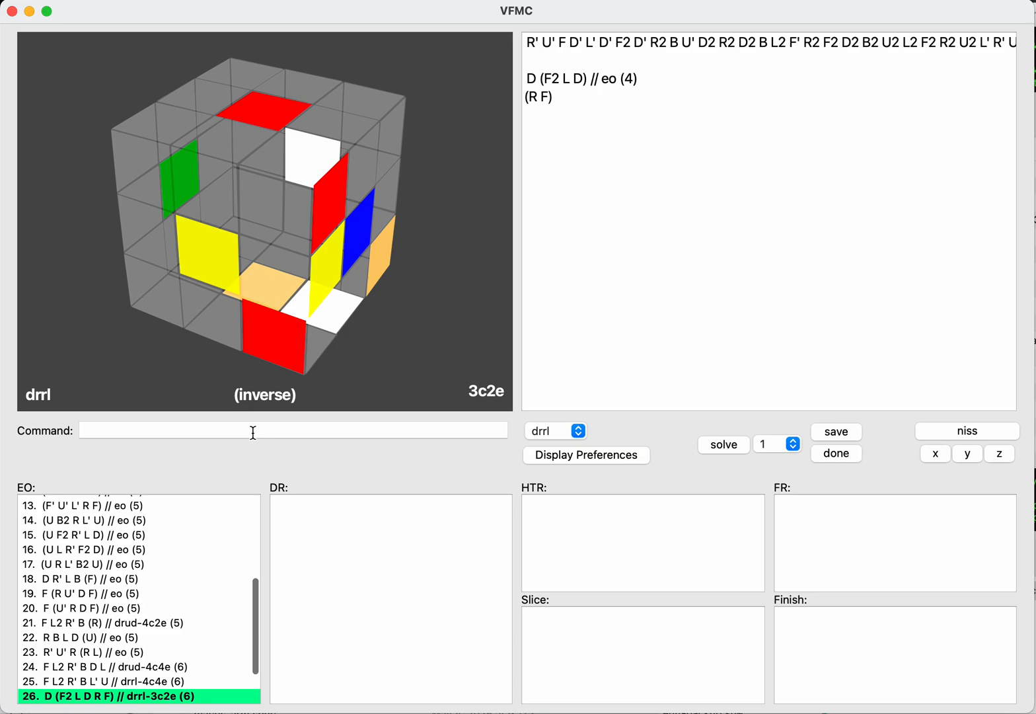
# Step: Change the inverse continuation to R2 F and save it
pyautogui.press('Left')
pyautogui.write('2')
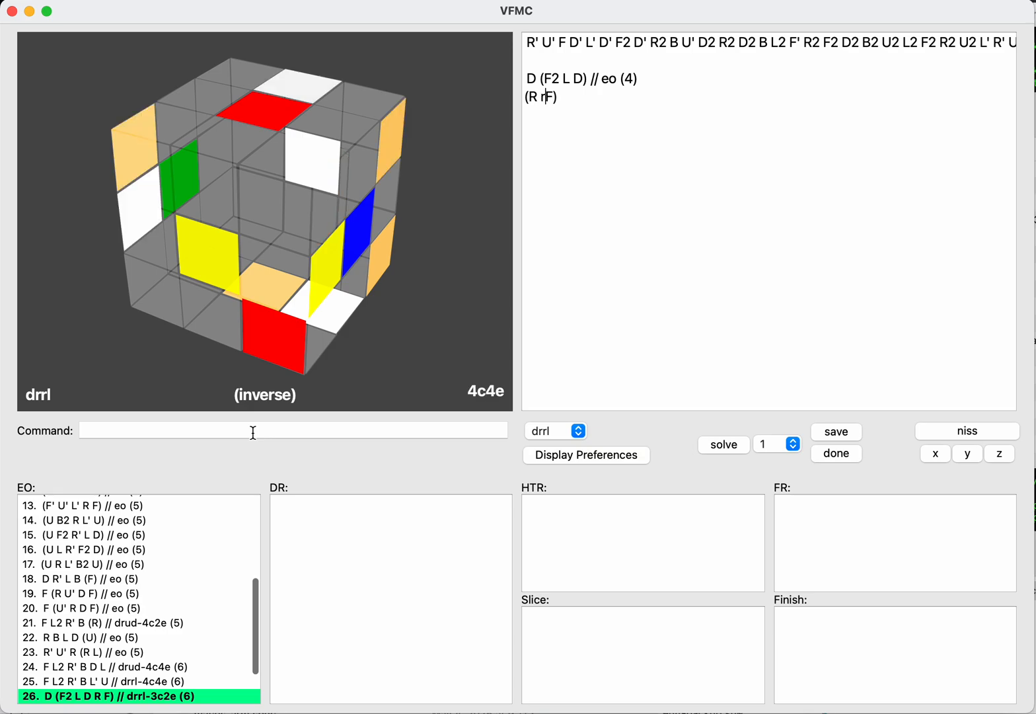
pyautogui.click(253, 433)
pyautogui.write('save')
pyautogui.press('Return')
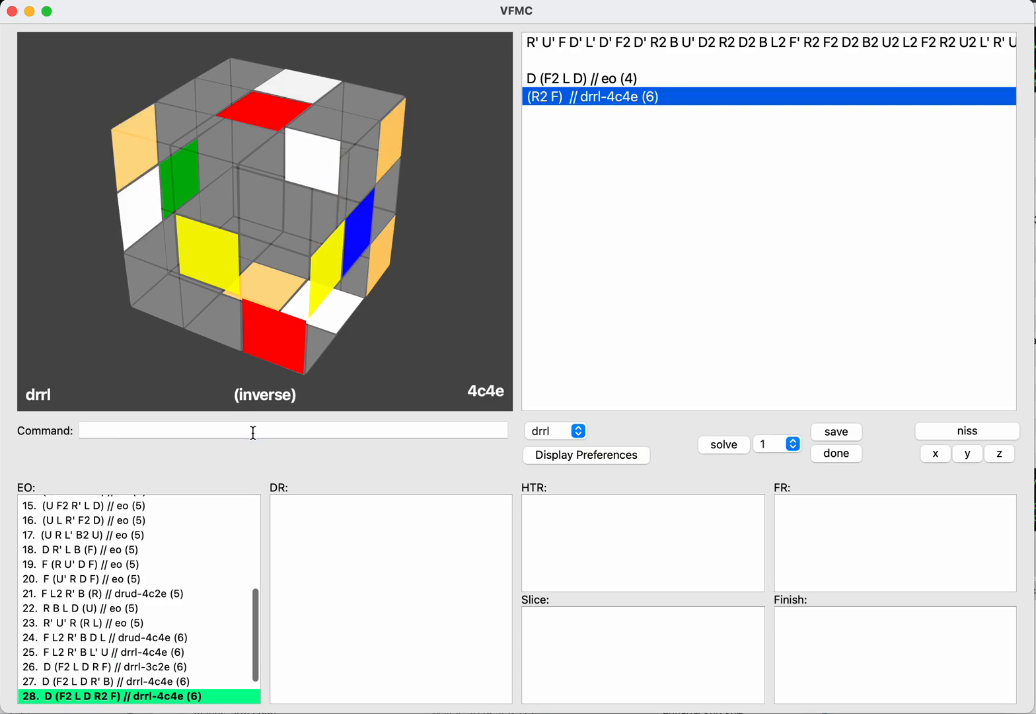
# Step: Try a further R turn before F in the inverse continuation, then clear the moves
pyautogui.press('BackSpace')
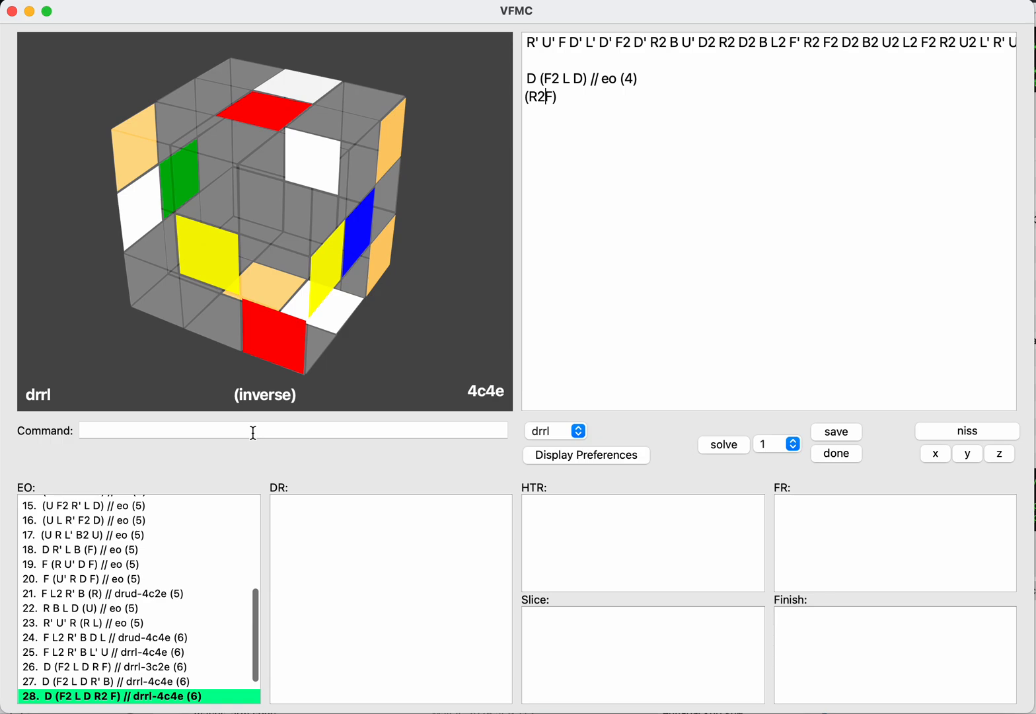
pyautogui.write('r')
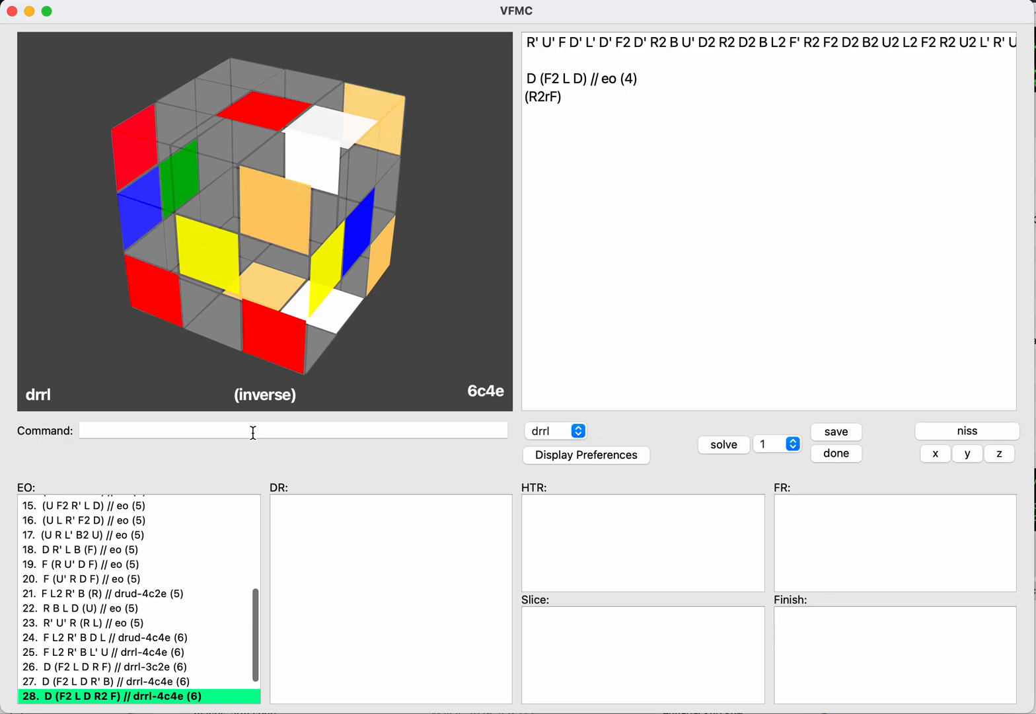
pyautogui.press('super+a')
pyautogui.press('BackSpace')
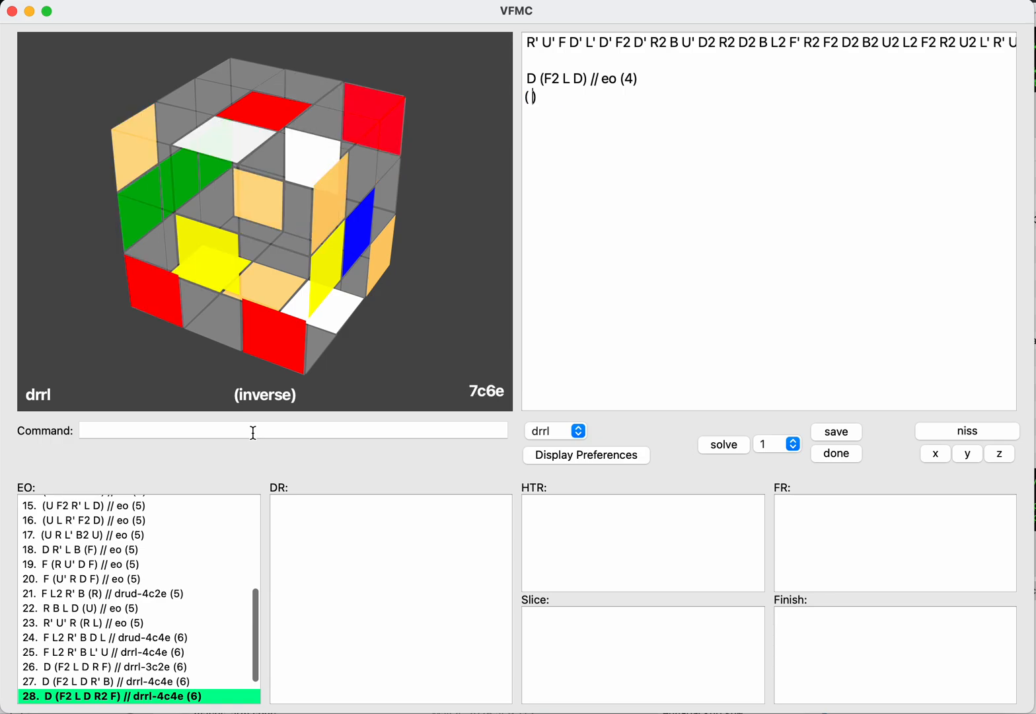
# Step: Enter D2 B as the inverse continuation, try R turns and L turns between the two moves, and reduce the line to D2
pyautogui.write('d2')
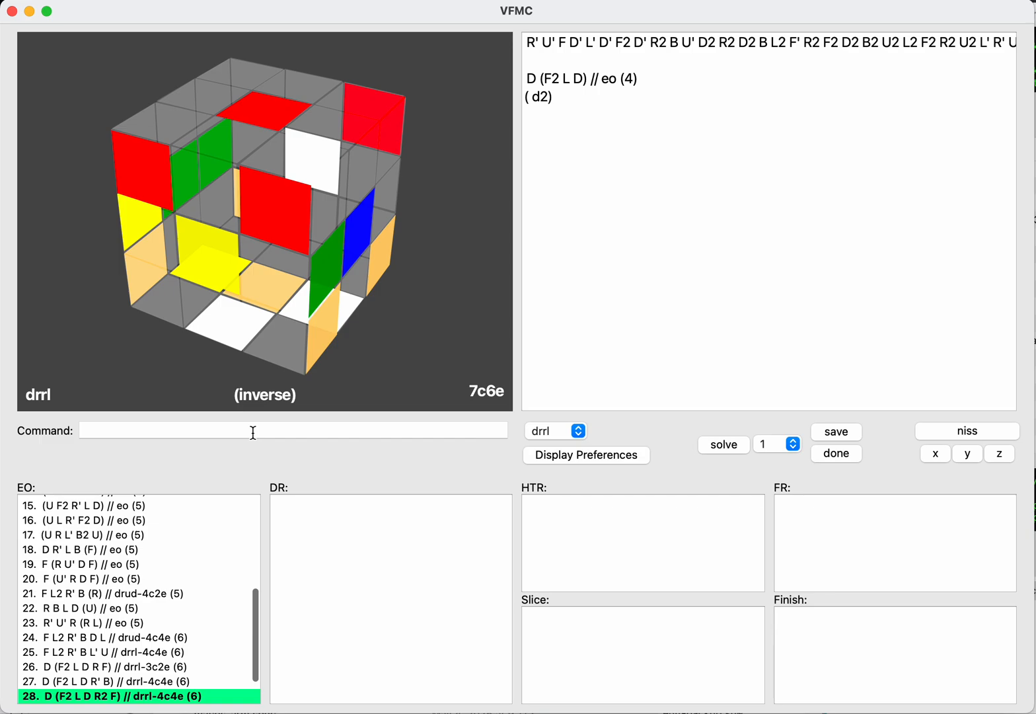
pyautogui.write('b')
pyautogui.press('Left')
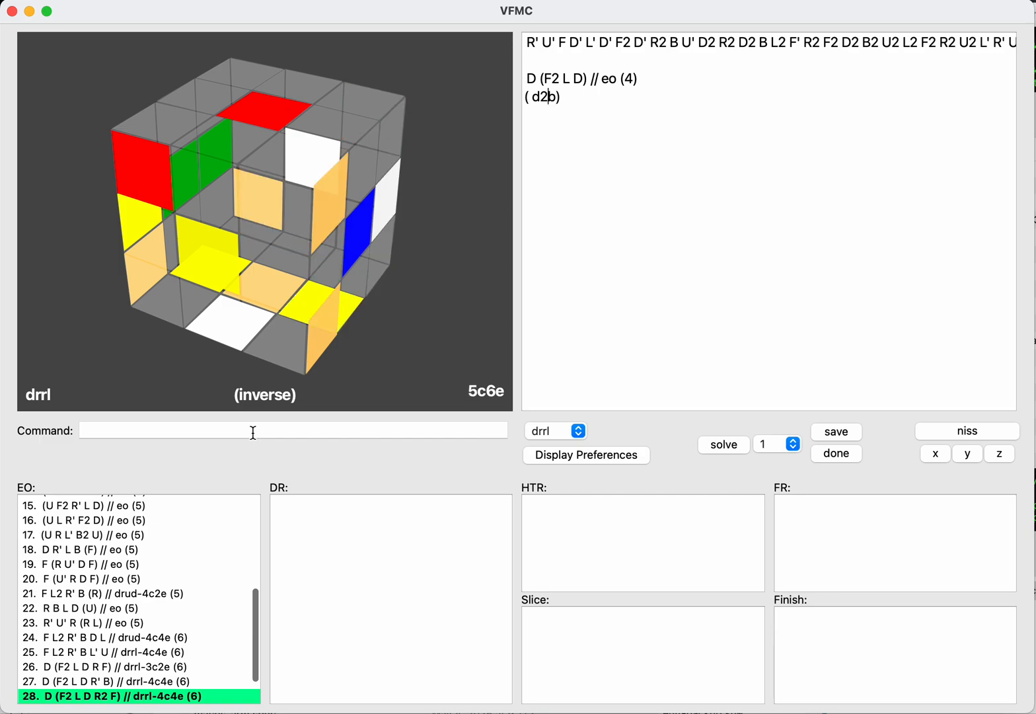
pyautogui.write('rrr')
pyautogui.press('BackSpace')
pyautogui.press('BackSpace')
pyautogui.press('BackSpace')
pyautogui.write('lll')
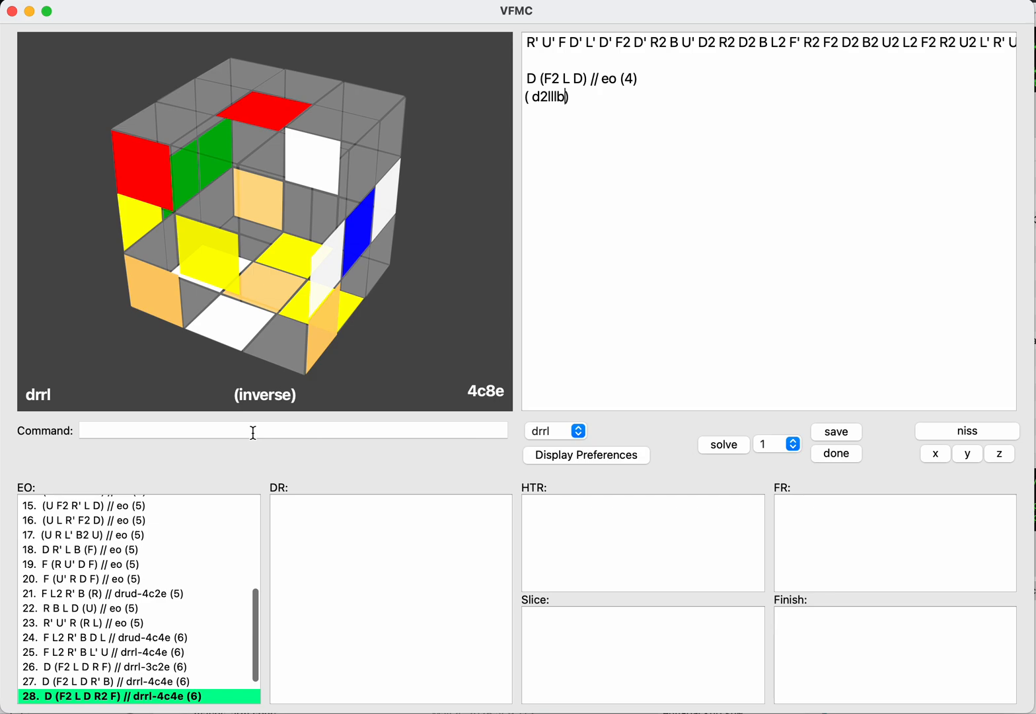
pyautogui.press('BackSpace')
pyautogui.press('BackSpace')
pyautogui.press('BackSpace')
pyautogui.press('BackSpace')
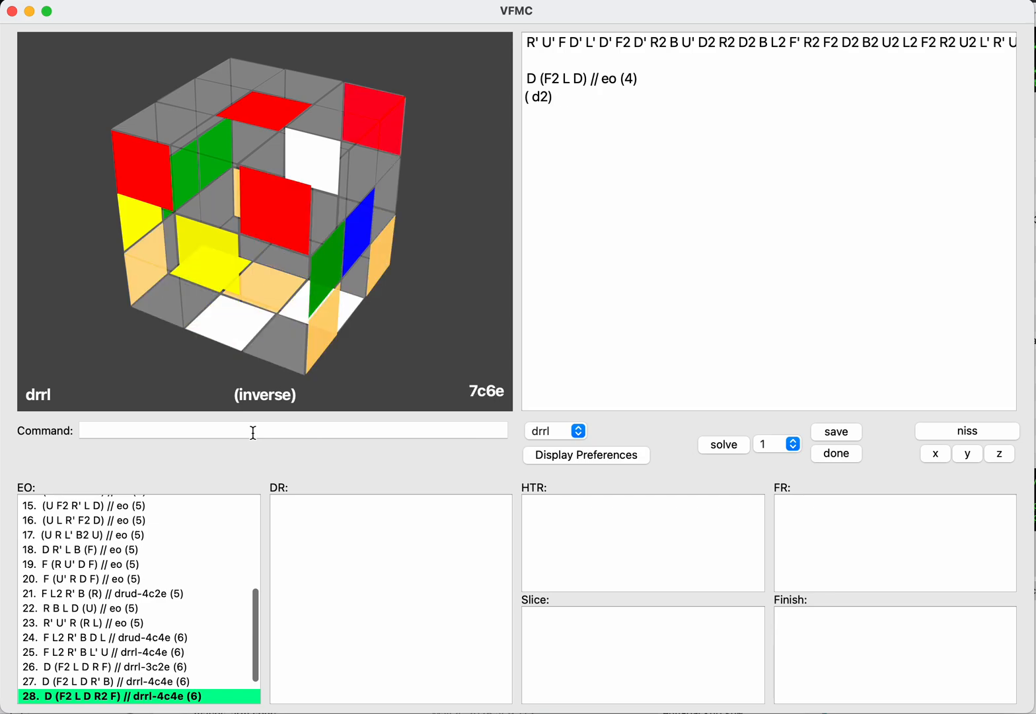
# Step: Extend the inverse continuation to D2 R2 F and save it
pyautogui.write('f')
pyautogui.write('rrr')
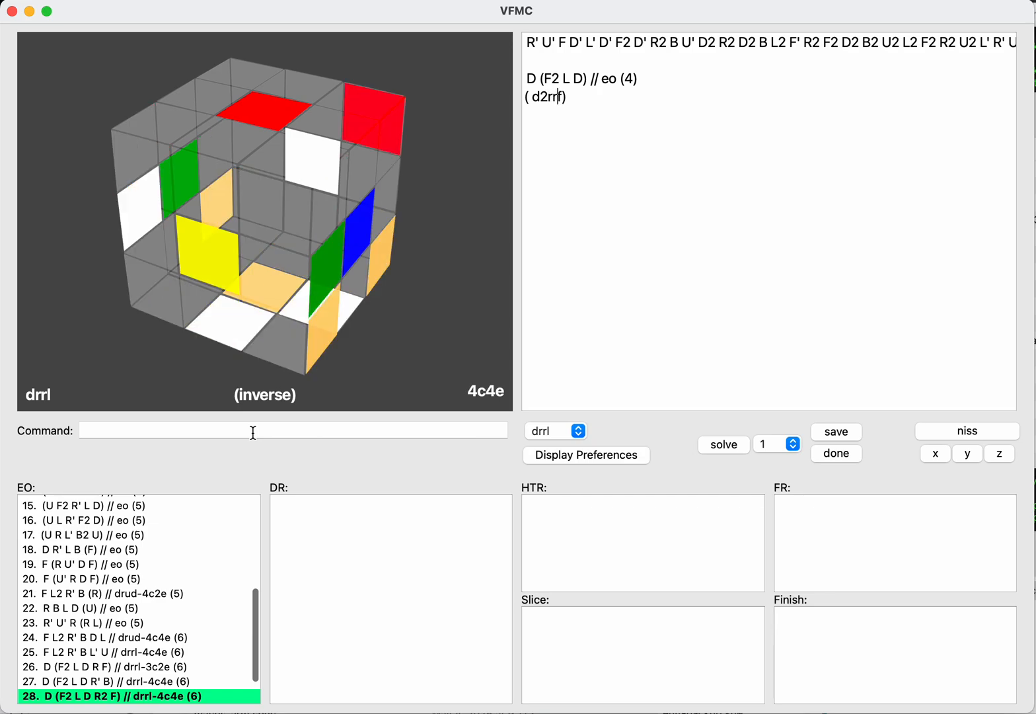
pyautogui.press('BackSpace')
pyautogui.press('Return')
pyautogui.write('save')
pyautogui.press('Return')
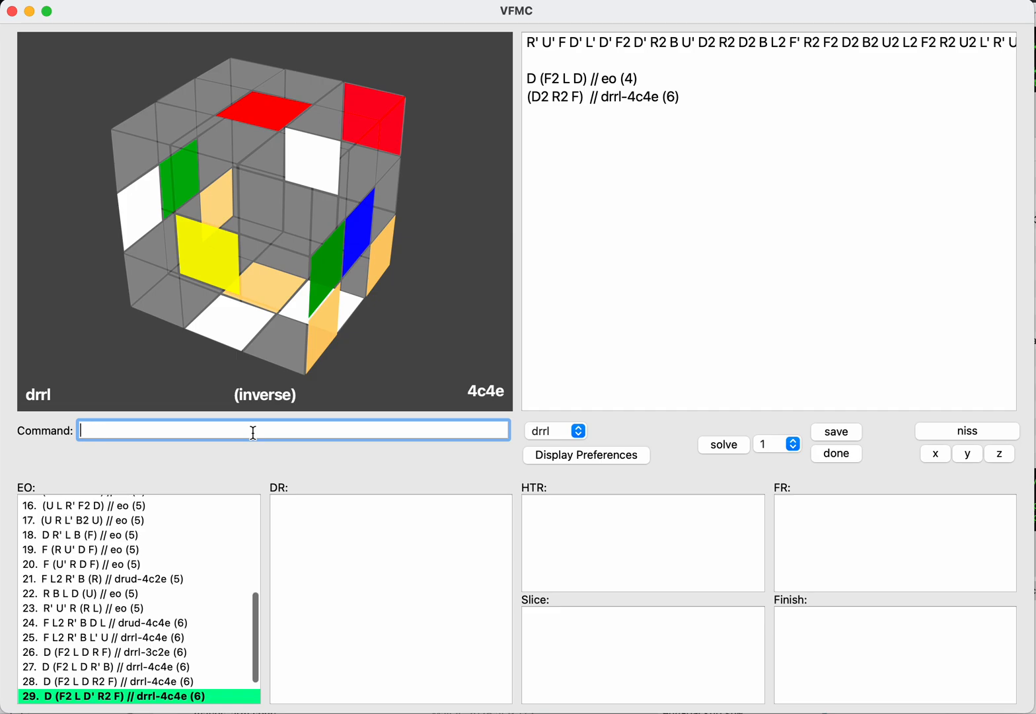
# Step: Remove R2 from the inverse continuation, try L, L2 and L' between D2 and F, and clear the line
pyautogui.press('Left')
pyautogui.press('BackSpace')
pyautogui.press('BackSpace')
pyautogui.press('BackSpace')
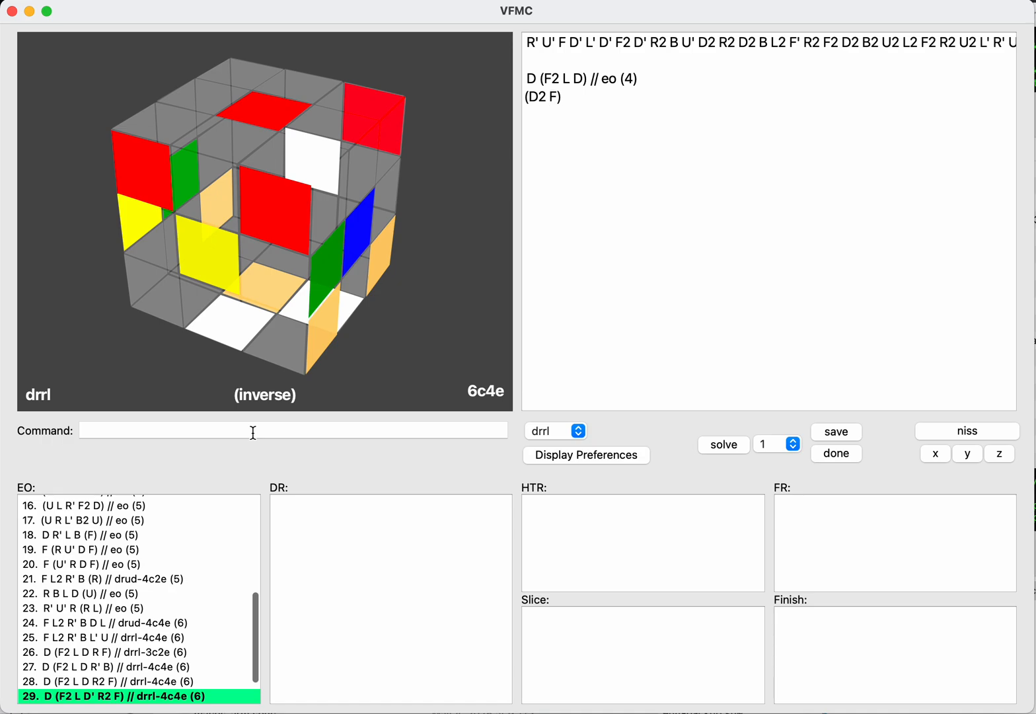
pyautogui.press('Delete')
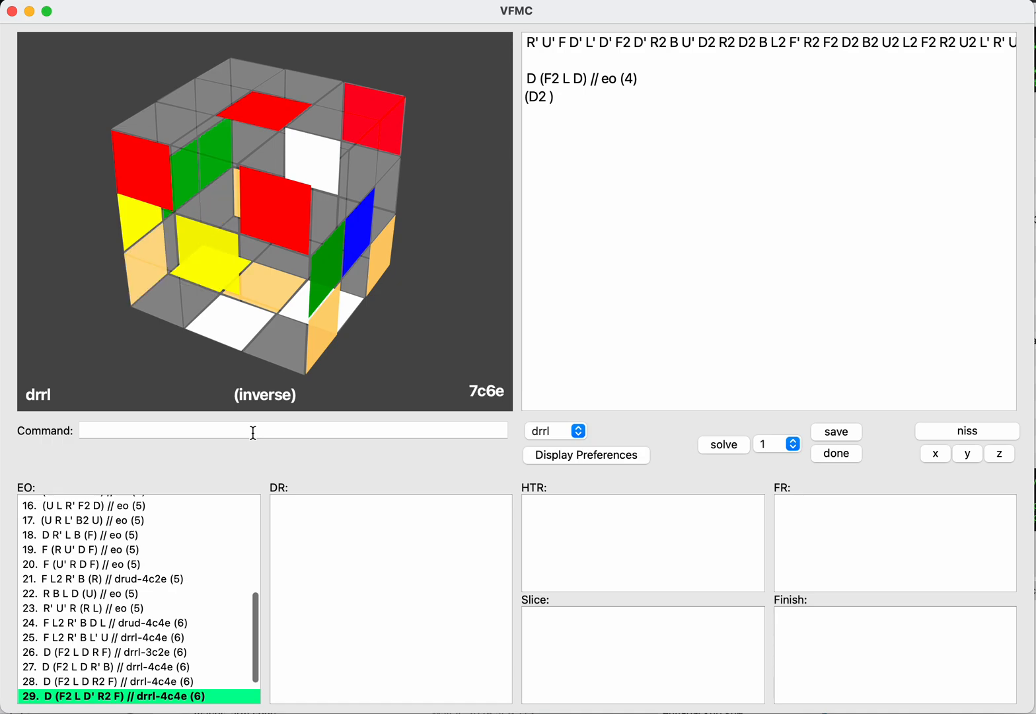
pyautogui.write('f')
pyautogui.press('Left')
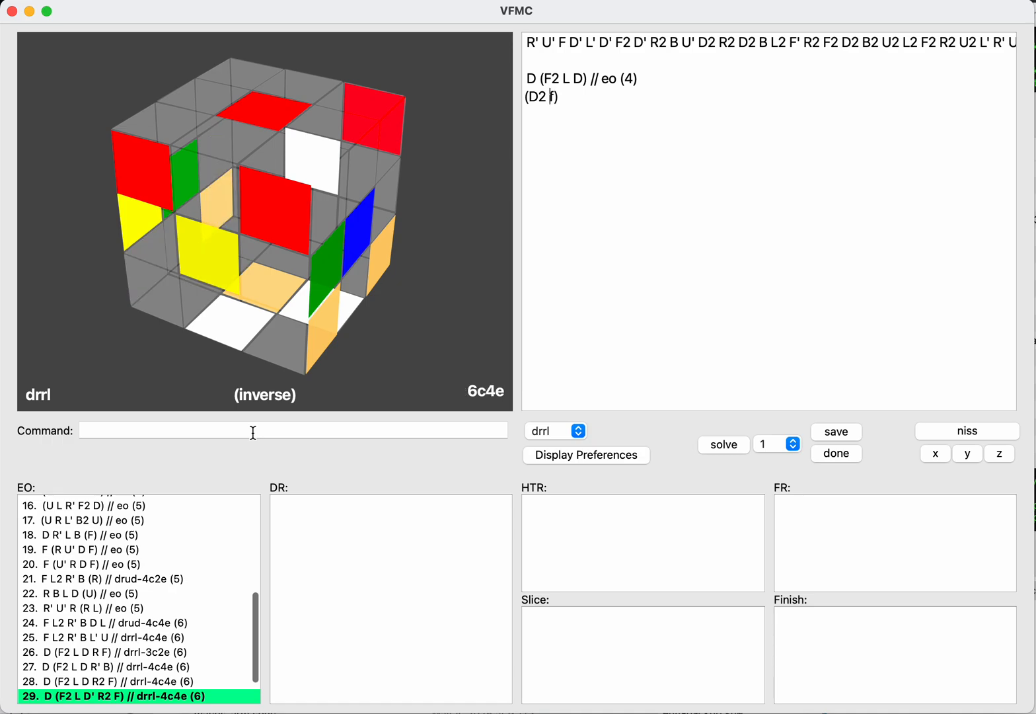
pyautogui.write('lll')
pyautogui.press('super+a')
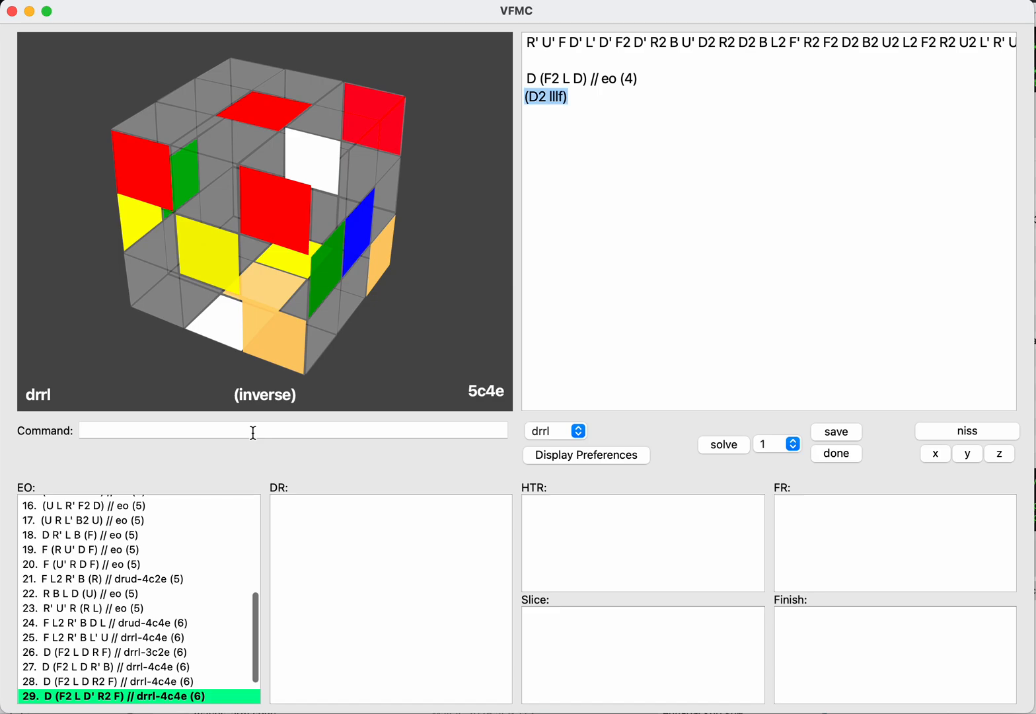
pyautogui.press('BackSpace')
# Step: Mark the saved EO D (F2 L D) as done
pyautogui.click(253, 432)
pyautogui.write('don')
pyautogui.press('BackSpace')
pyautogui.press('BackSpace')
pyautogui.press('BackSpace')
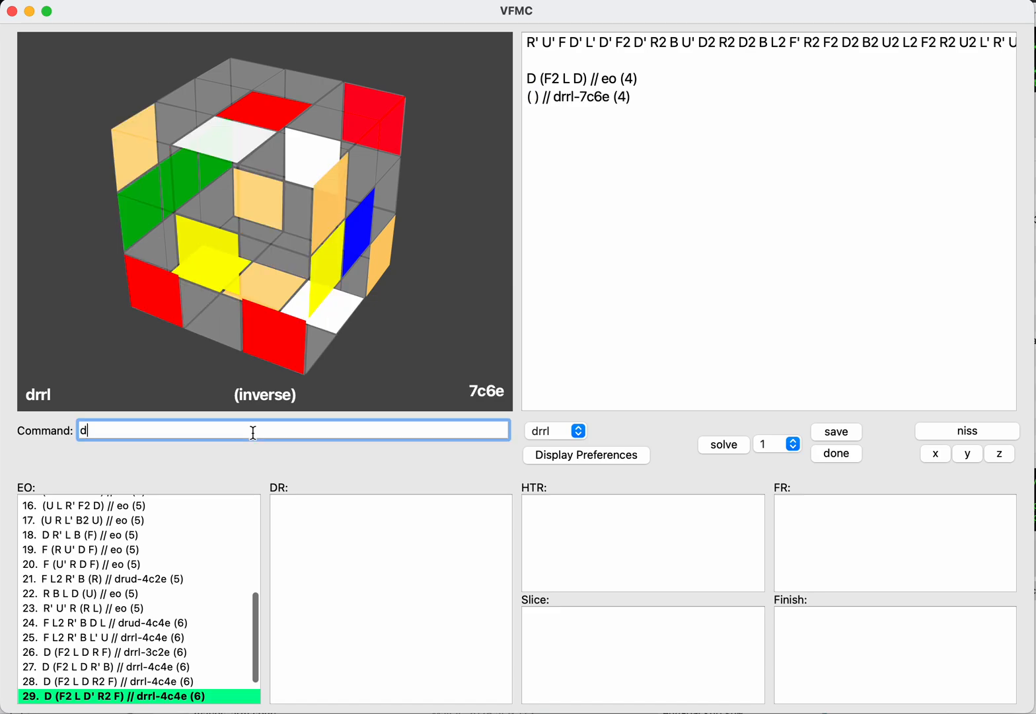
pyautogui.press('Return')
pyautogui.write('done')
pyautogui.press('Return')
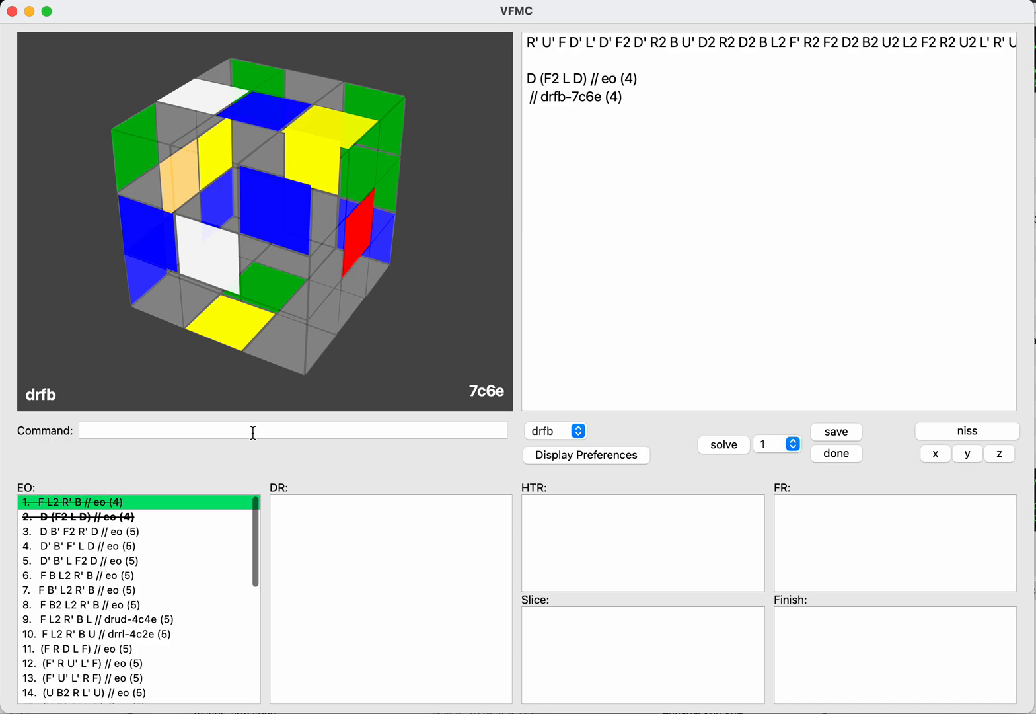
# Step: Look through the saved EO list for a candidate to continue from
pyautogui.press('Down')
pyautogui.press('Up')
pyautogui.press('Down')
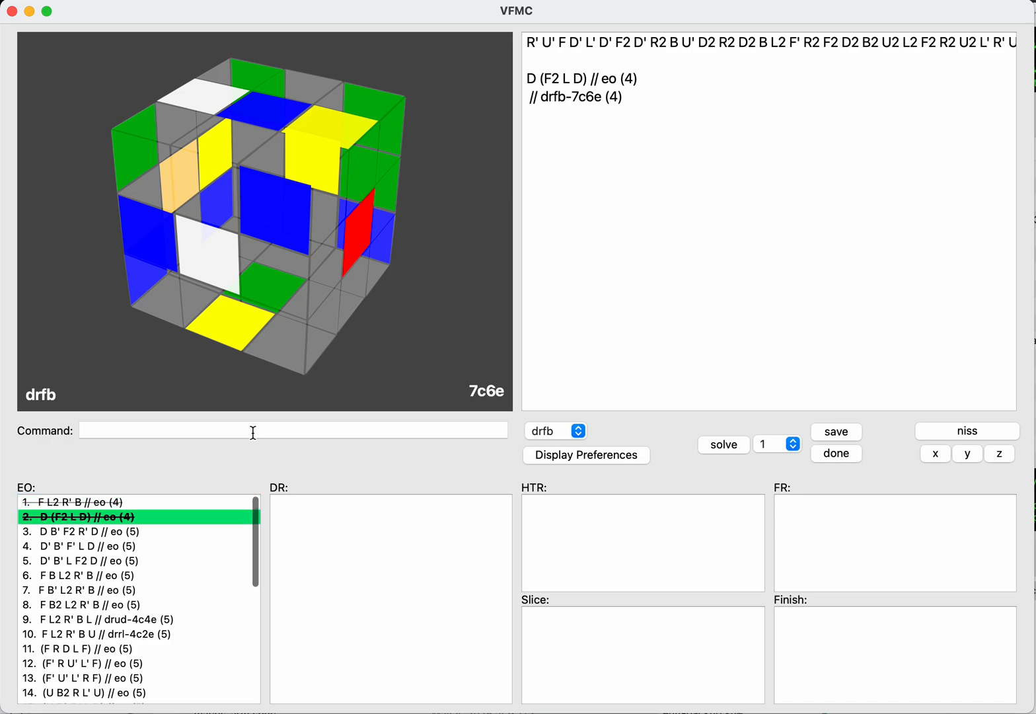
pyautogui.press('Down')
pyautogui.press('Down')
pyautogui.press('Down')
pyautogui.press('Down')
pyautogui.press('Down')
pyautogui.press('Down')
pyautogui.press('Down')
pyautogui.press('Down')
pyautogui.press('Down')
pyautogui.press('Down')
pyautogui.press('Down')
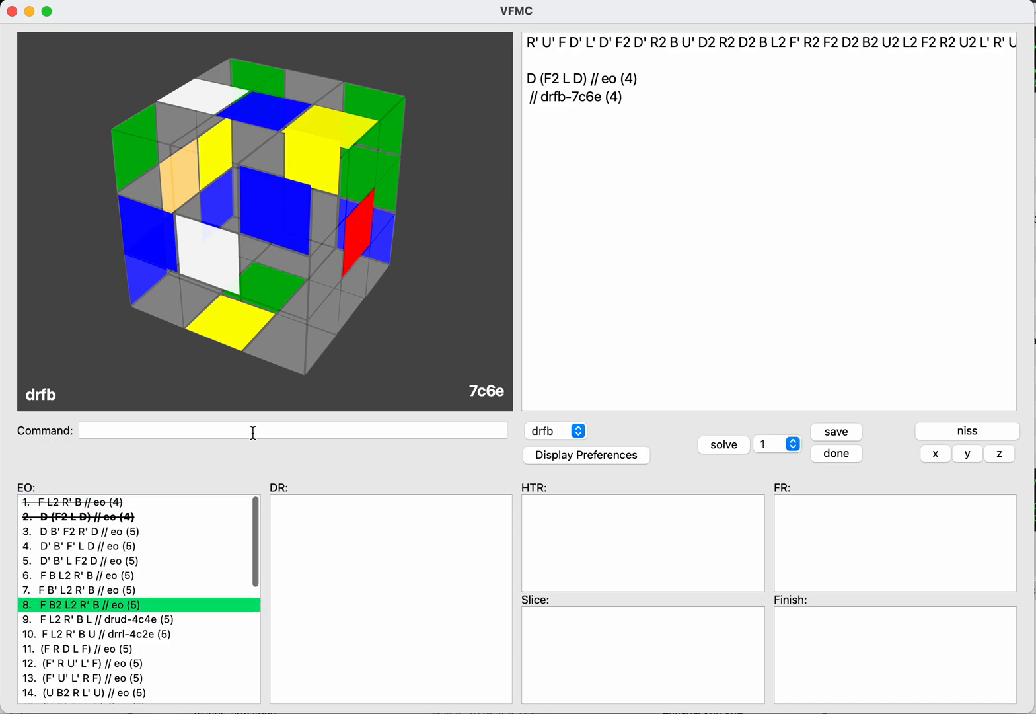
pyautogui.press('Down')
pyautogui.press('Down')
pyautogui.press('Down')
pyautogui.press('Down')
pyautogui.press('Down')
pyautogui.press('Down')
pyautogui.press('Down')
pyautogui.press('Down')
pyautogui.press('Down')
pyautogui.press('Down')
pyautogui.press('Down')
pyautogui.press('Down')
pyautogui.press('Down')
pyautogui.press('Down')
pyautogui.press('Down')
pyautogui.press('Down')
pyautogui.press('Down')
pyautogui.press('Down')
pyautogui.press('Down')
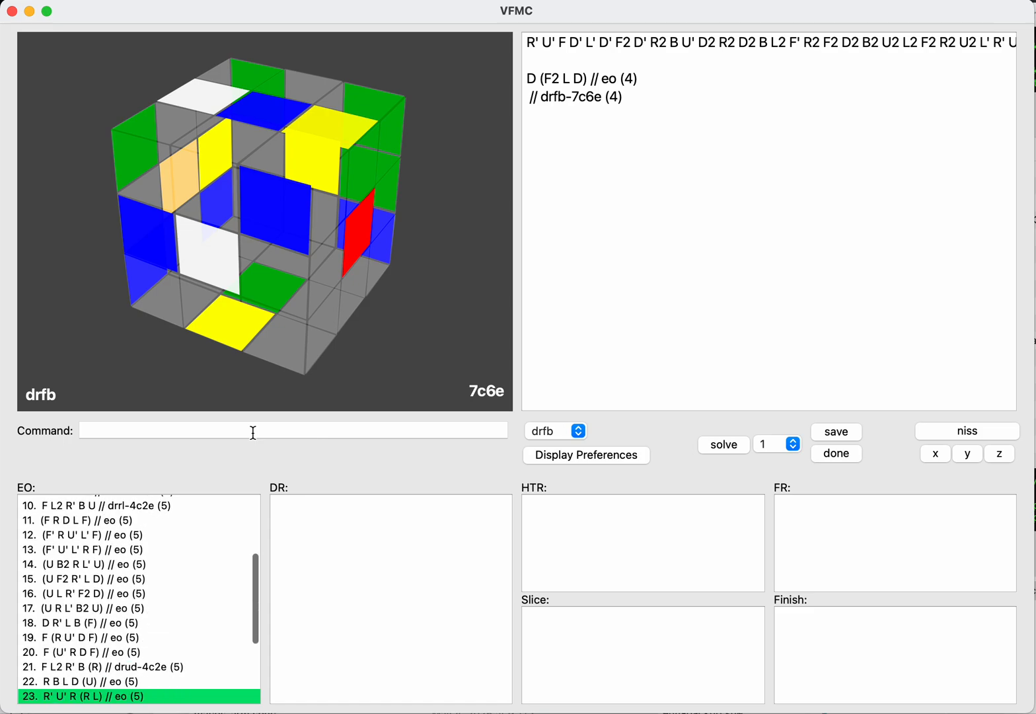
pyautogui.press('Up')
pyautogui.press('Up')
pyautogui.press('Up')
pyautogui.press('Up')
pyautogui.press('Up')
pyautogui.press('Up')
pyautogui.press('Up')
pyautogui.press('Up')
pyautogui.press('Up')
pyautogui.press('Up')
pyautogui.press('Up')
pyautogui.press('Up')
pyautogui.press('Up')
pyautogui.press('Up')
pyautogui.press('Up')
pyautogui.press('Up')
pyautogui.press('Up')
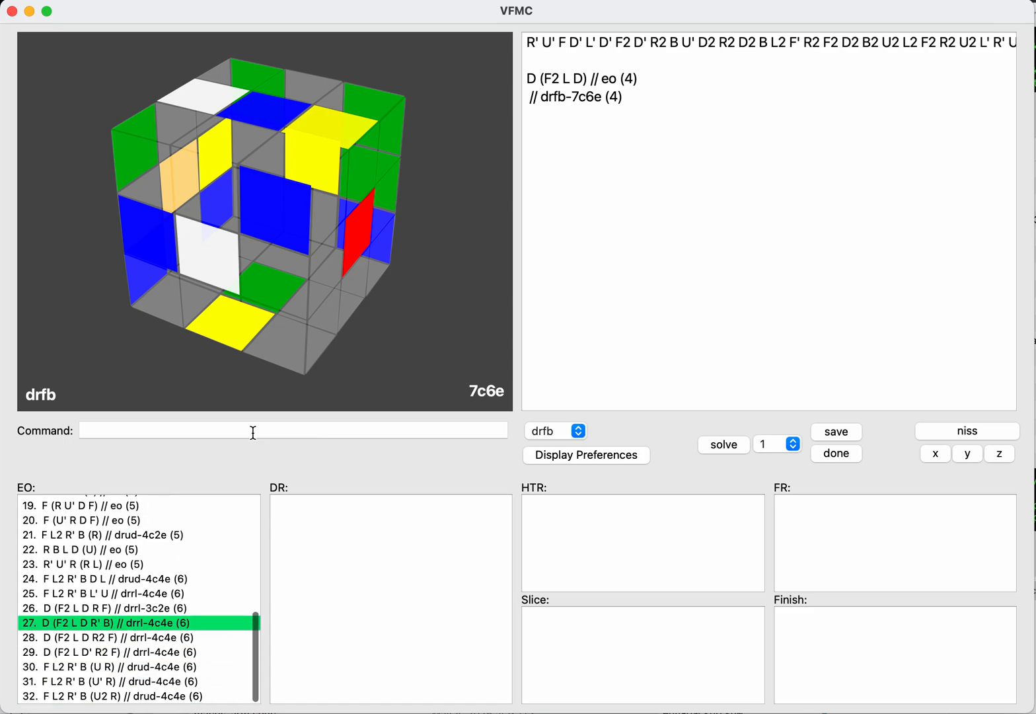
pyautogui.press('Up')
pyautogui.press('Up')
pyautogui.press('Up')
pyautogui.press('Up')
pyautogui.press('Up')
pyautogui.press('Up')
pyautogui.press('Up')
pyautogui.press('Up')
pyautogui.press('Up')
pyautogui.press('Up')
pyautogui.press('Up')
pyautogui.press('Up')
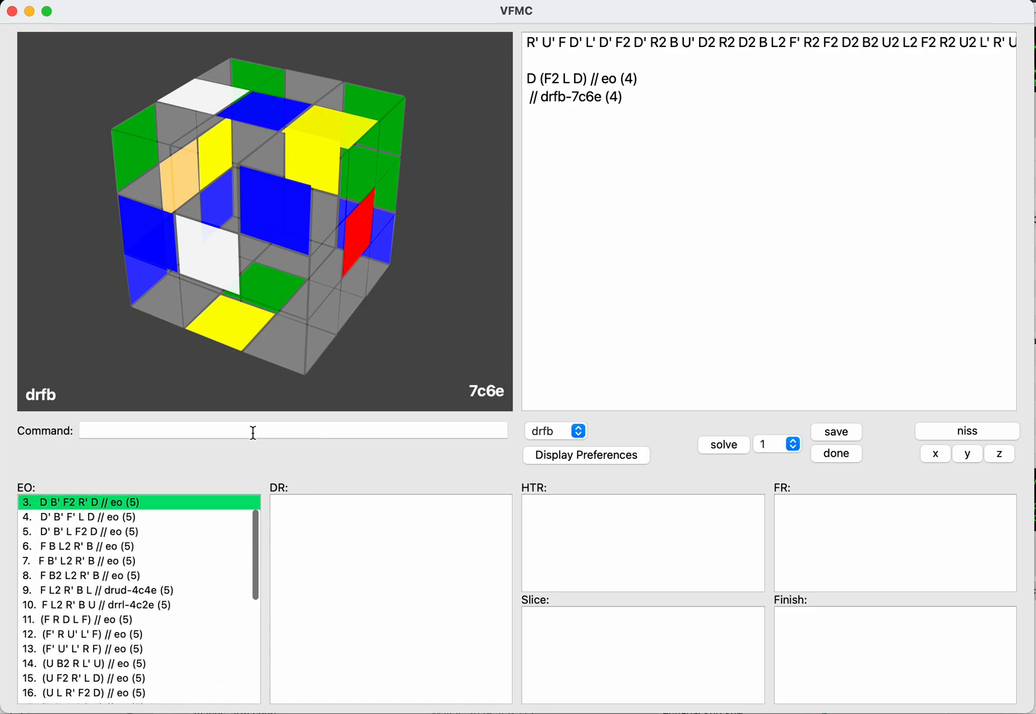
# Step: Load the saved EO continuation F L2 R' B L // drud-4c4e
pyautogui.press('Down')
pyautogui.press('Down')
pyautogui.press('Down')
pyautogui.press('Down')
pyautogui.press('Down')
pyautogui.press('Down')
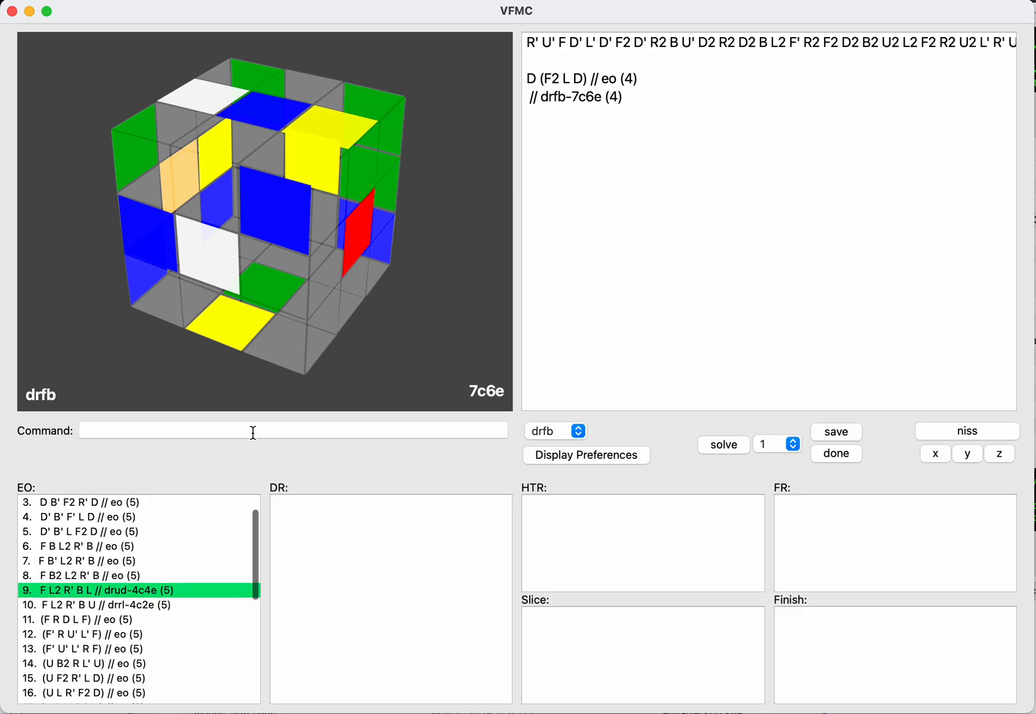
pyautogui.press('Return')
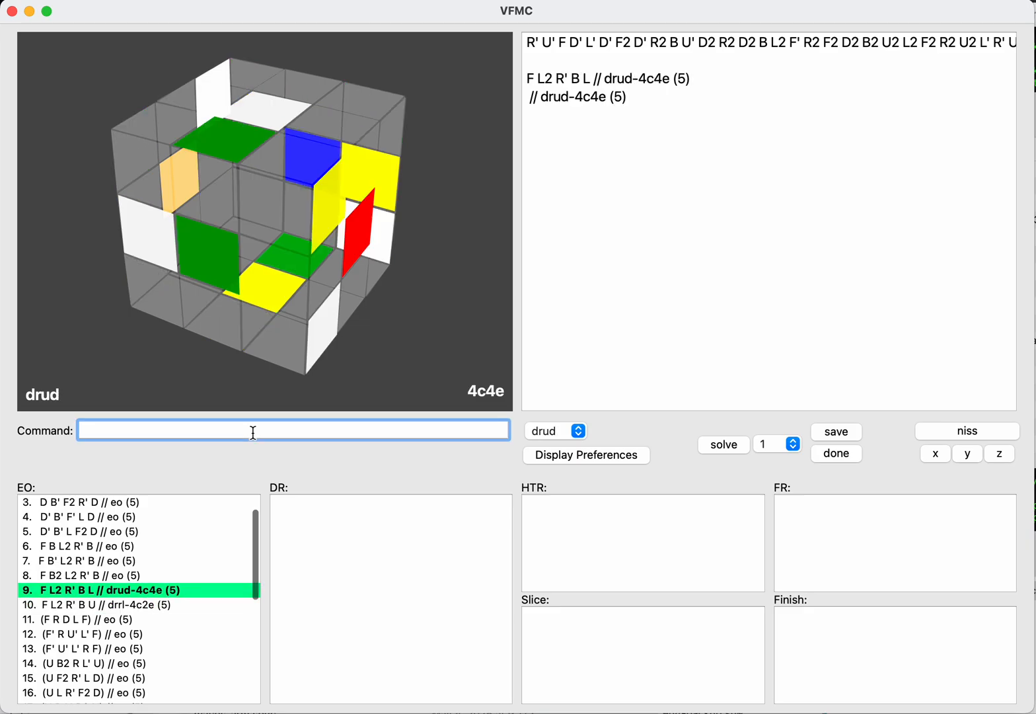
# Step: Check F L2 R' B L on the inverse with NISS and mark it as done
pyautogui.write('niss')
pyautogui.press('Return')
pyautogui.write('done')
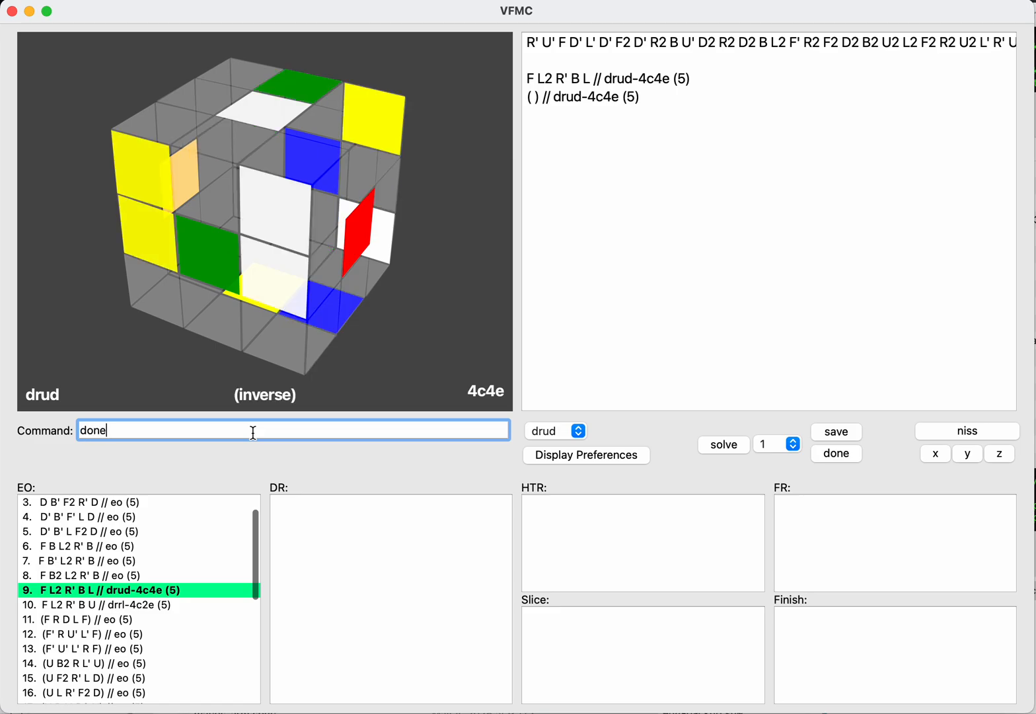
pyautogui.press('Return')
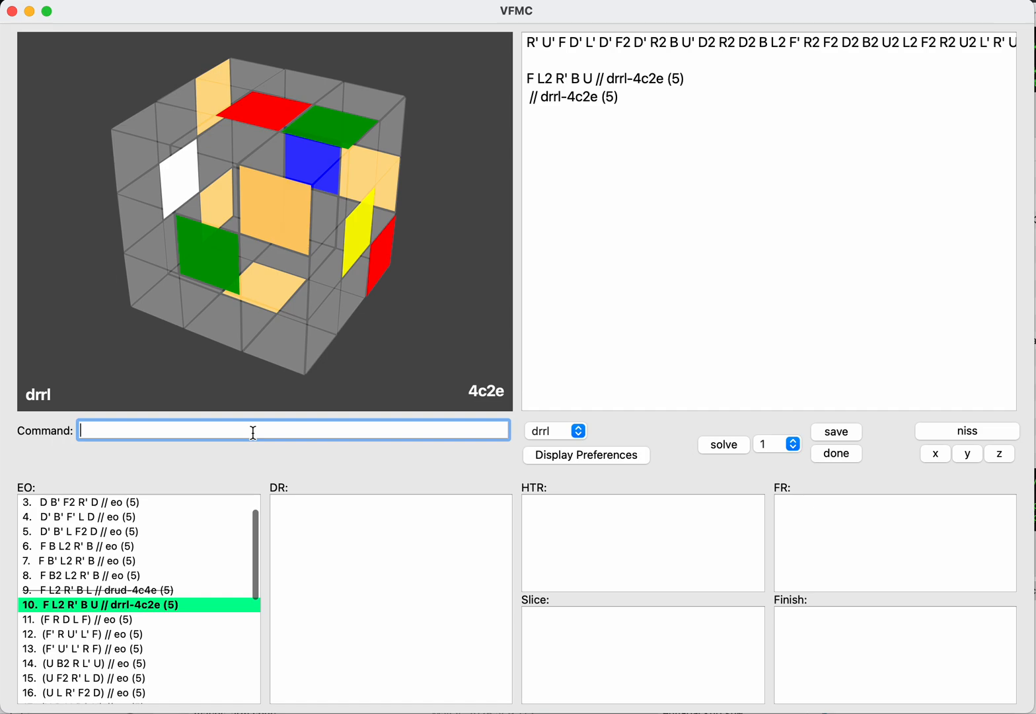
# Step: Try U2 on the normal side of F L2 R' B U and remove it again
pyautogui.press('Tab')
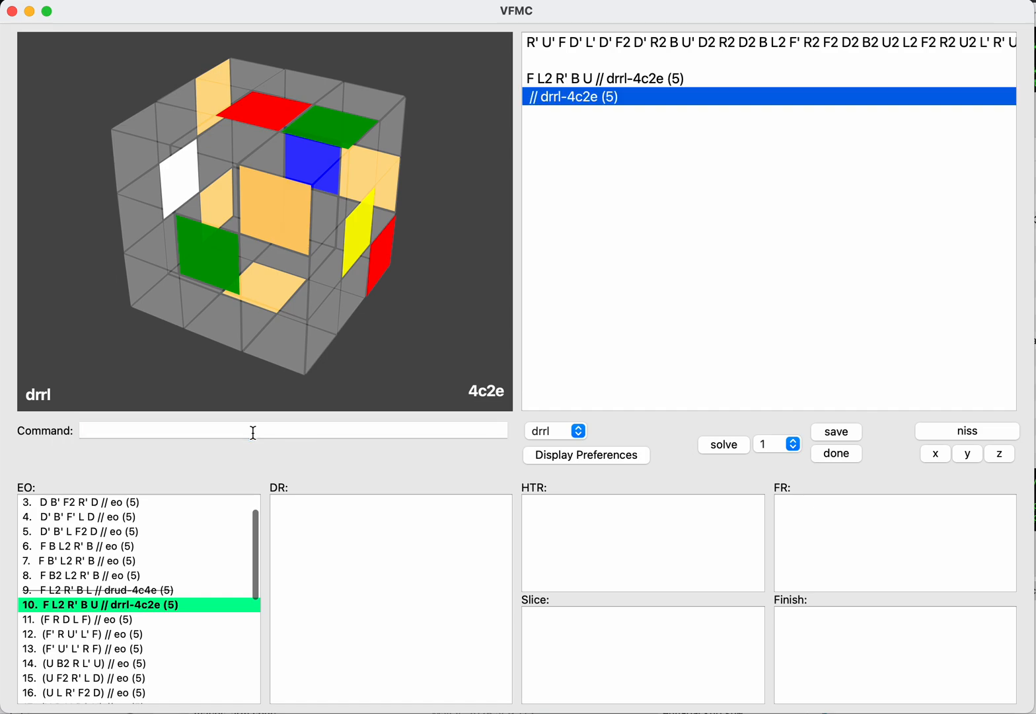
pyautogui.write('u2')
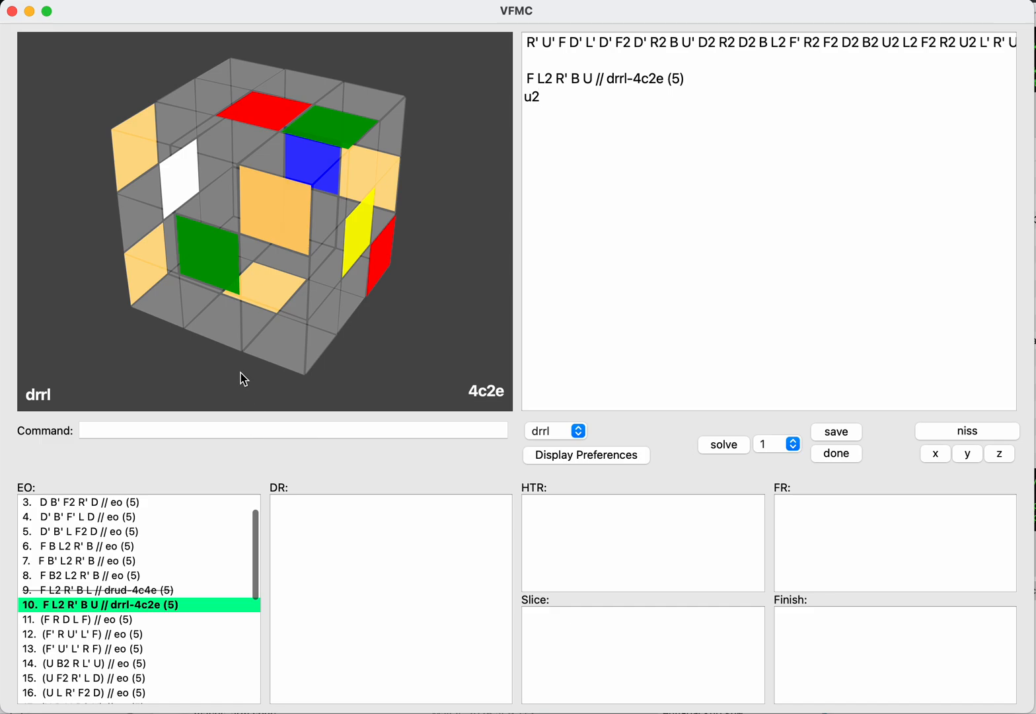
pyautogui.press('BackSpace')
pyautogui.press('BackSpace')
# Step: Switch the F L2 R' B U // drrl-4c2e continuation to the inverse with NISS
pyautogui.write('niss')
pyautogui.press('Return')
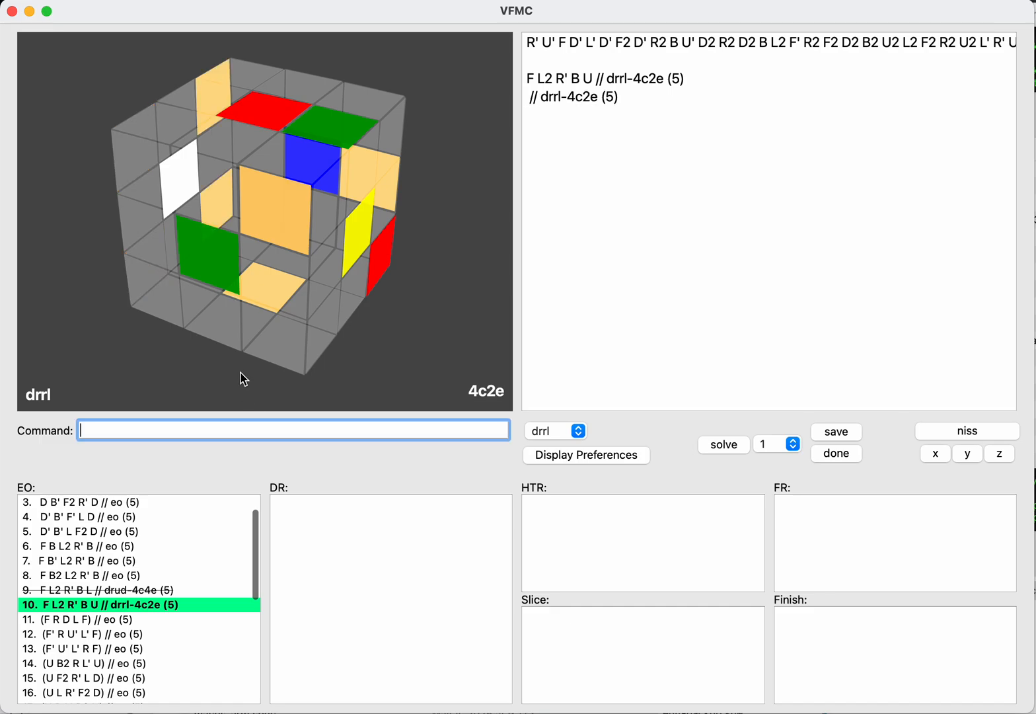
pyautogui.write('niss')
pyautogui.press('Return')
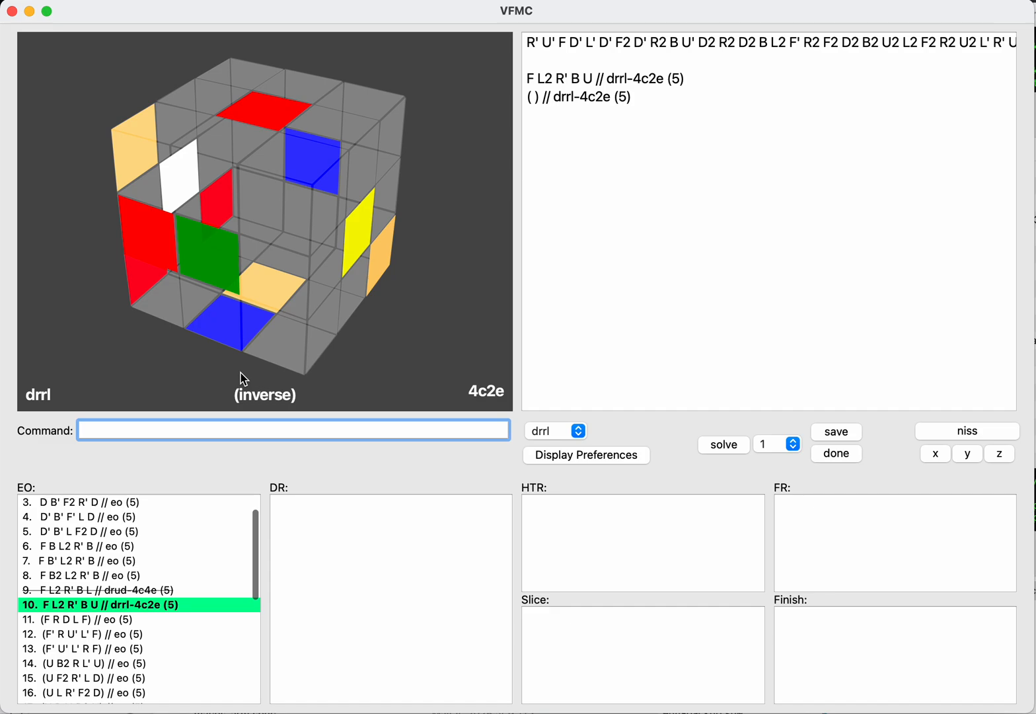
# Step: Try the inverse moves U2 D2 after F L2 R' B U and remove them again
pyautogui.press('Tab')
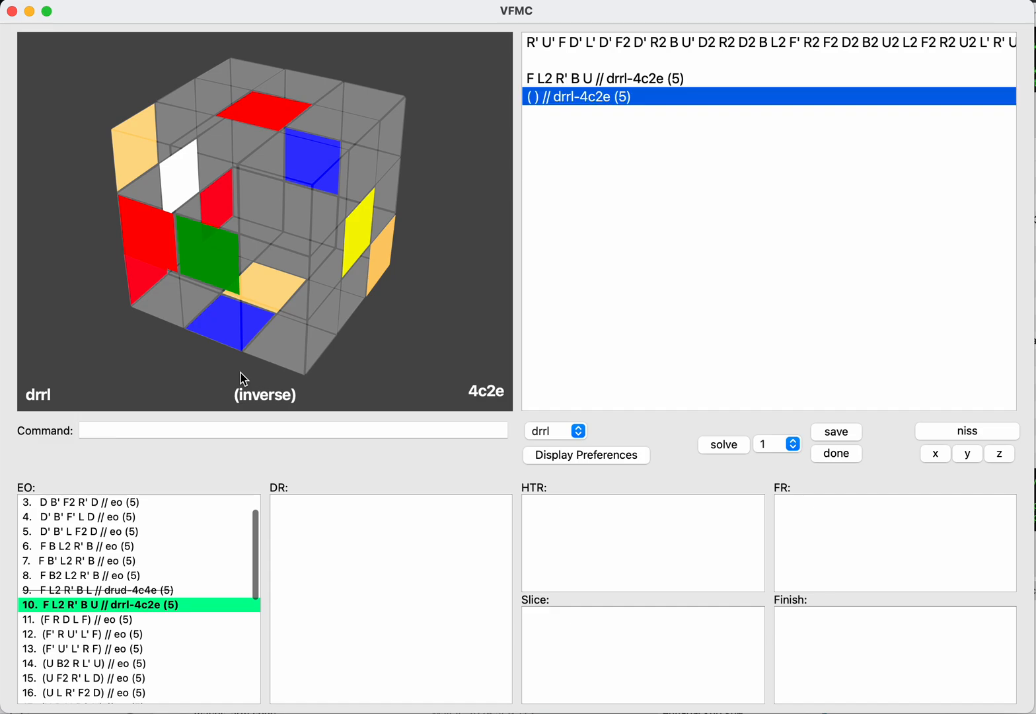
pyautogui.press('BackSpace')
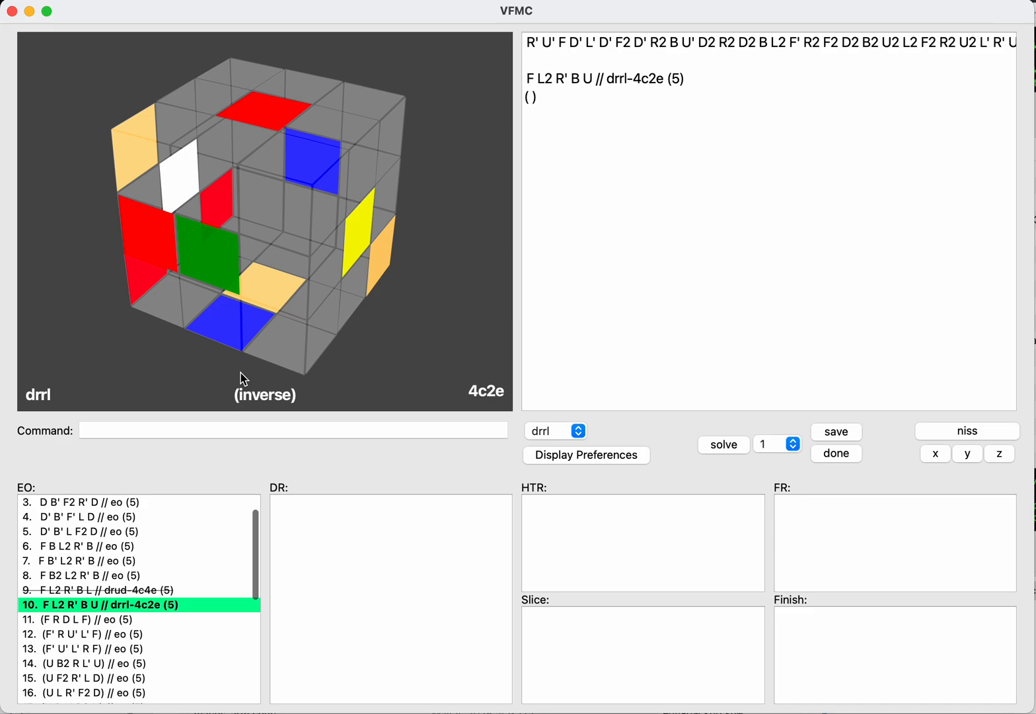
pyautogui.write('u2')
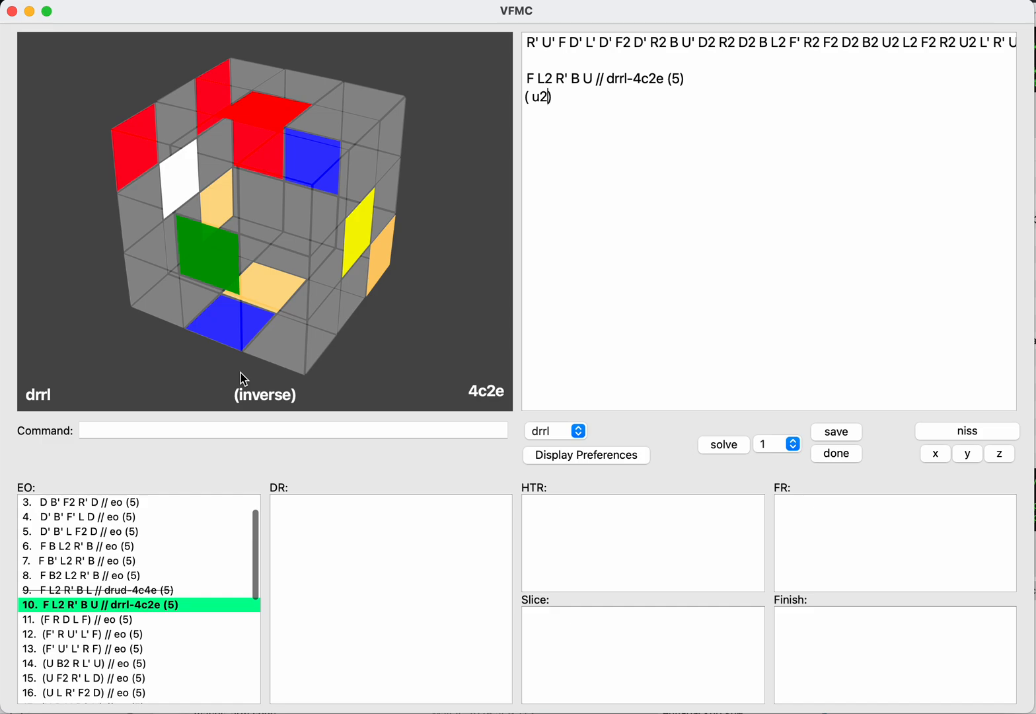
pyautogui.write('d2')
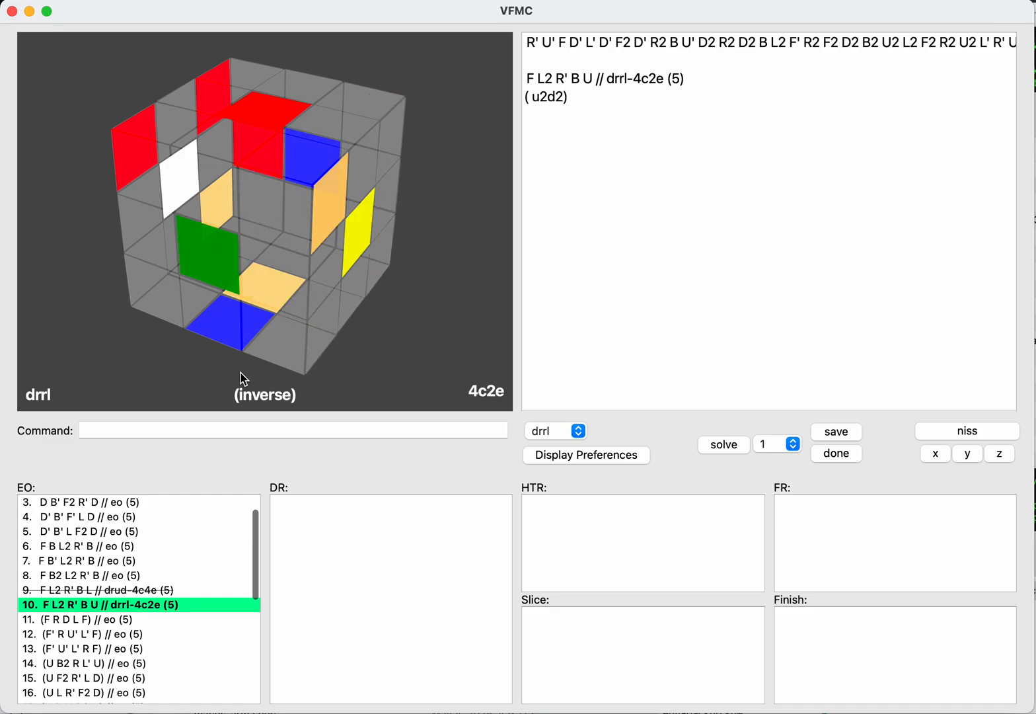
pyautogui.press('BackSpace')
pyautogui.press('BackSpace')
pyautogui.press('BackSpace')
pyautogui.press('BackSpace')
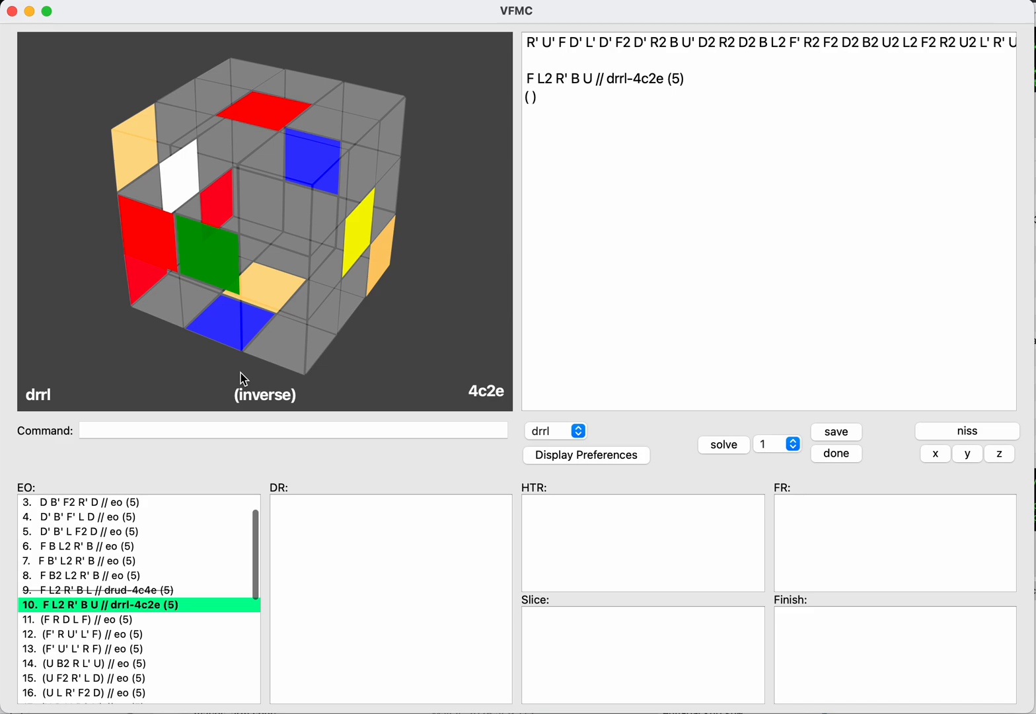
# Step: Try the inverse sequence B2 L2 U2 L R' and cut it back to B2
pyautogui.write('b2')
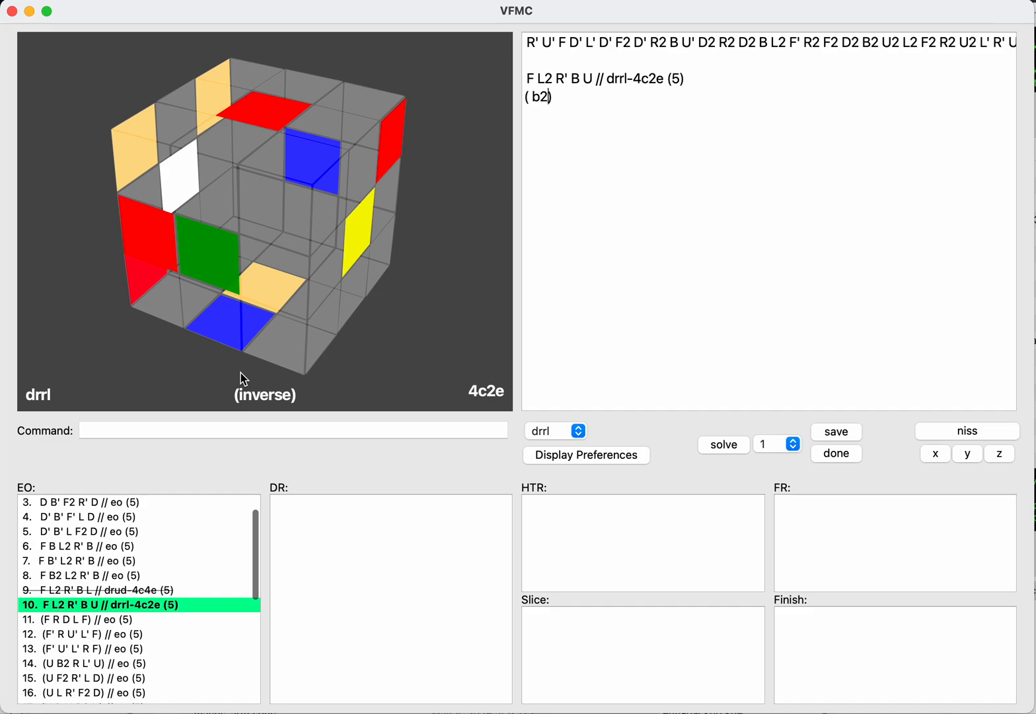
pyautogui.write('l2u2')
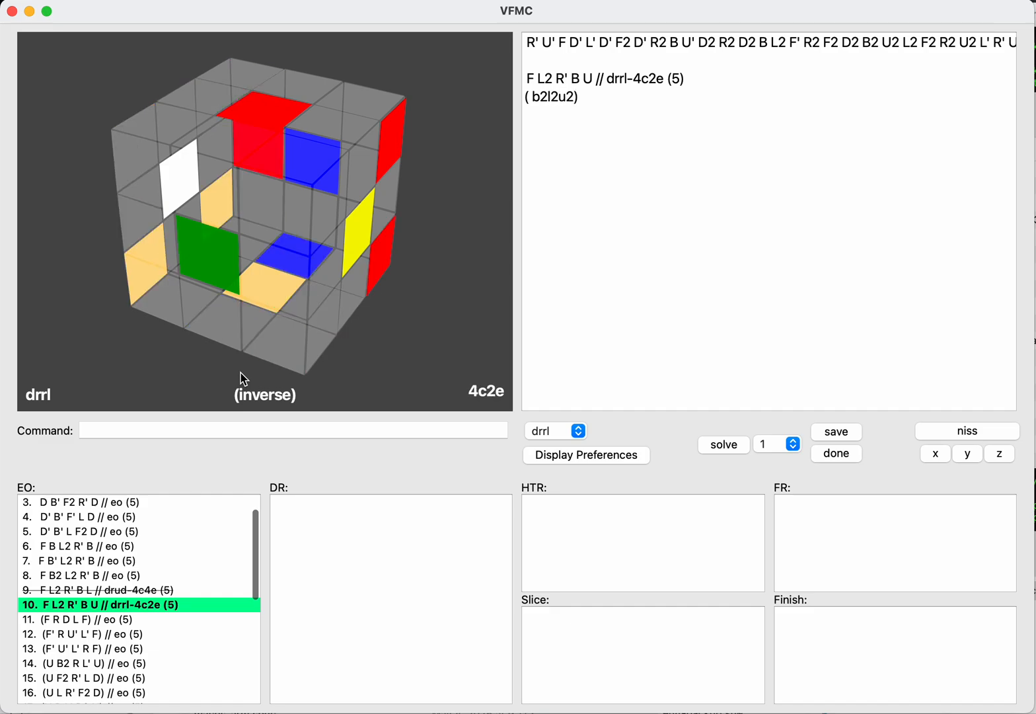
pyautogui.write('l')
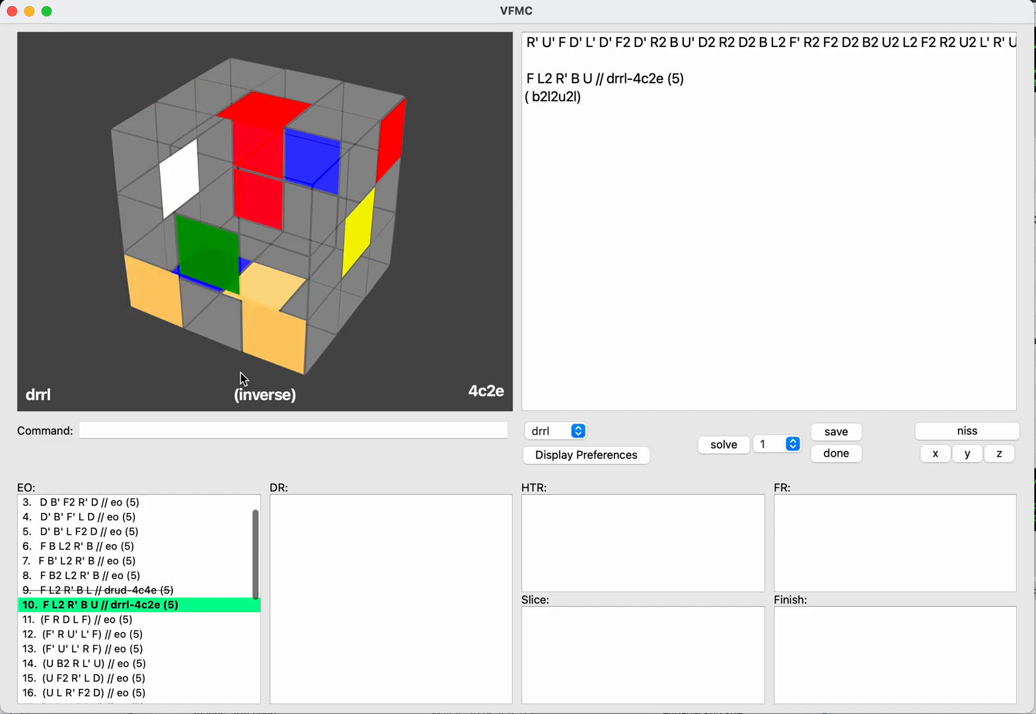
pyautogui.write("r'")
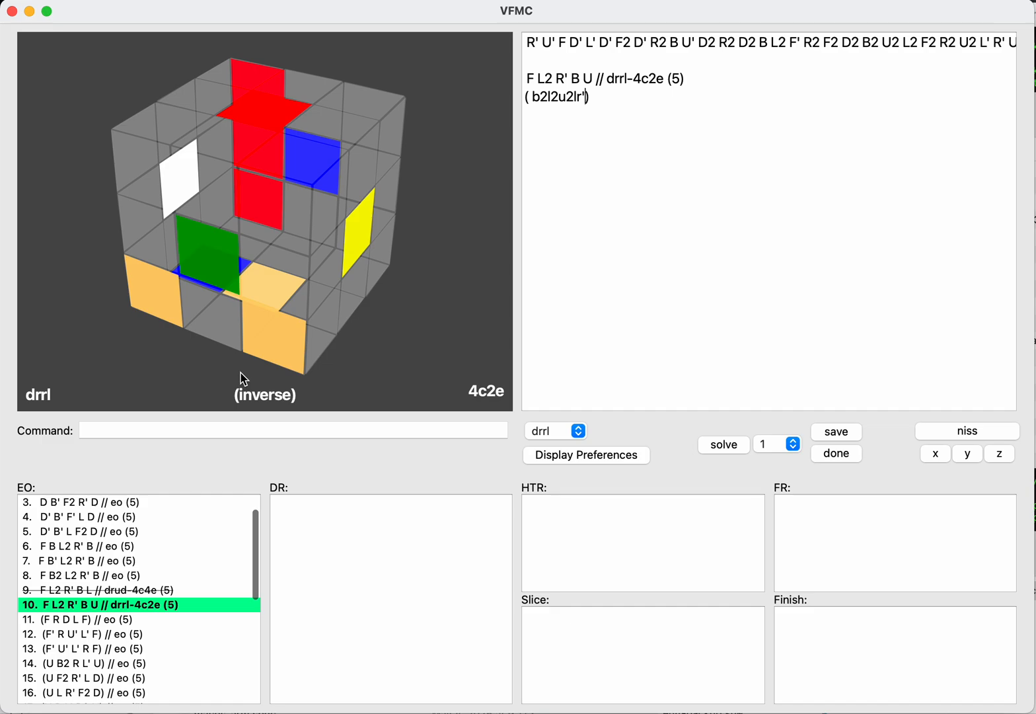
pyautogui.press('BackSpace')
pyautogui.press('BackSpace')
pyautogui.press('BackSpace')
pyautogui.press('BackSpace')
pyautogui.press('BackSpace')
pyautogui.press('BackSpace')
pyautogui.press('BackSpace')
pyautogui.press('BackSpace')
pyautogui.press('BackSpace')
pyautogui.write('b2')
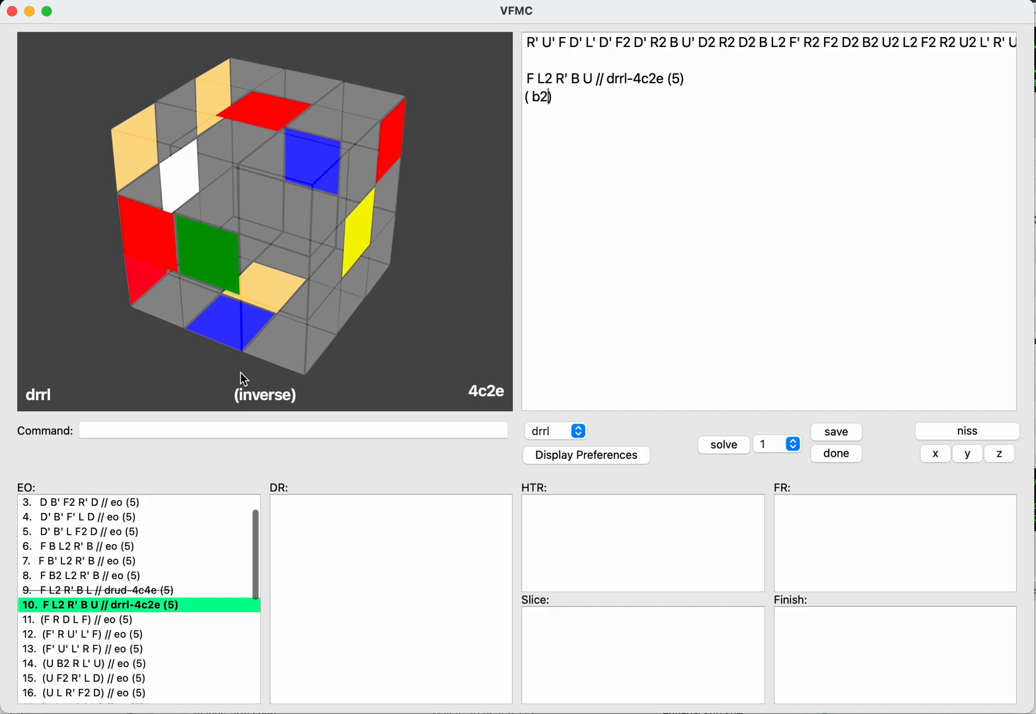
pyautogui.write('r2d2')
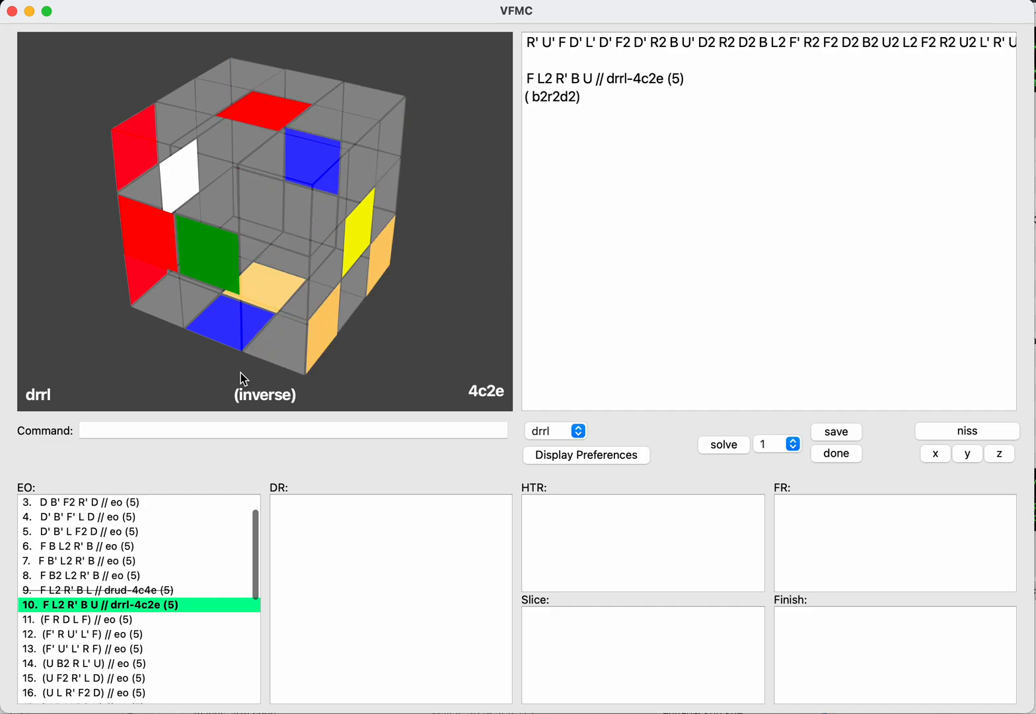
# Step: Try R2 D2 after the inverse B2 and remove both moves again
pyautogui.press('BackSpace')
pyautogui.press('BackSpace')
pyautogui.press('BackSpace')
pyautogui.press('BackSpace')
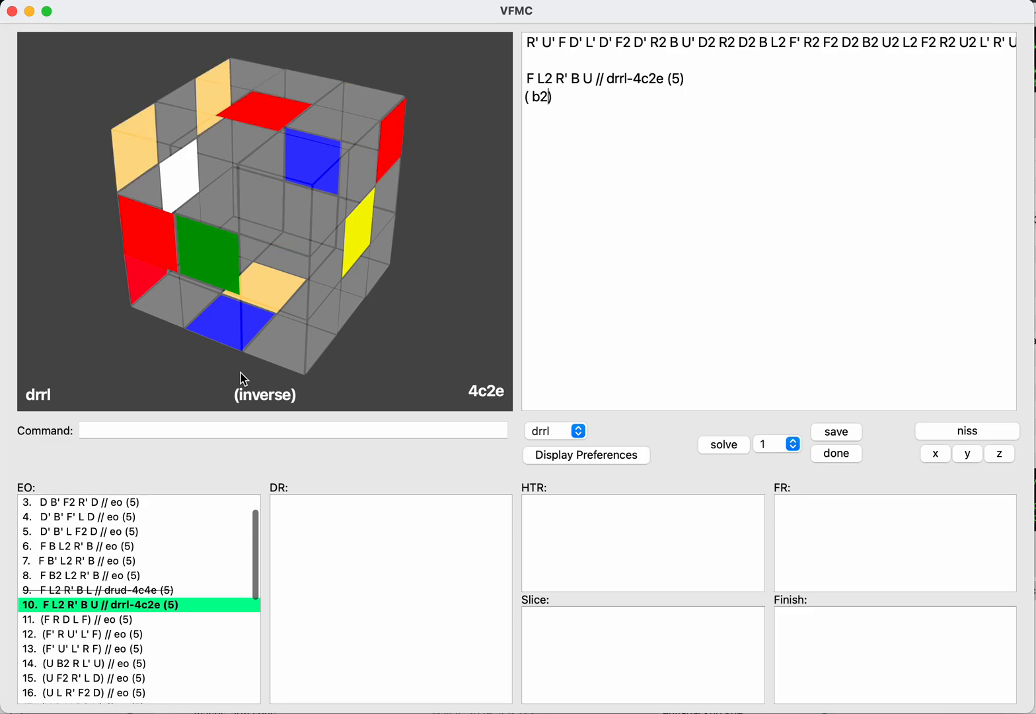
# Step: Continue the inverse B2 with L2 U2 L' R' U' L2 U and save the resulting DR
pyautogui.write('l2u2')
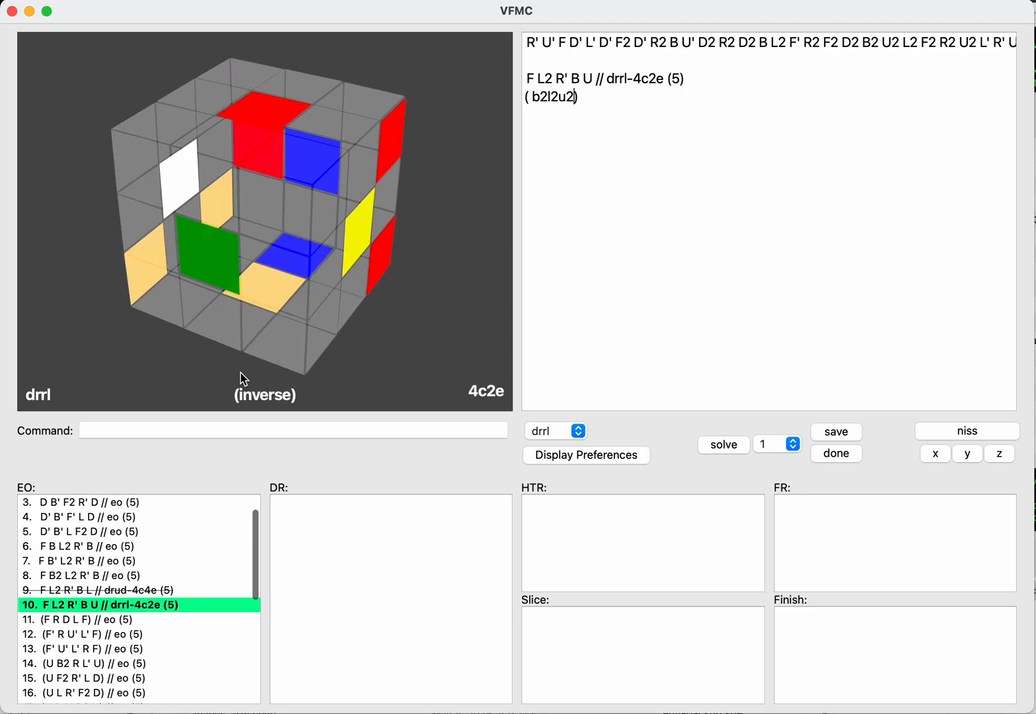
pyautogui.write('l')
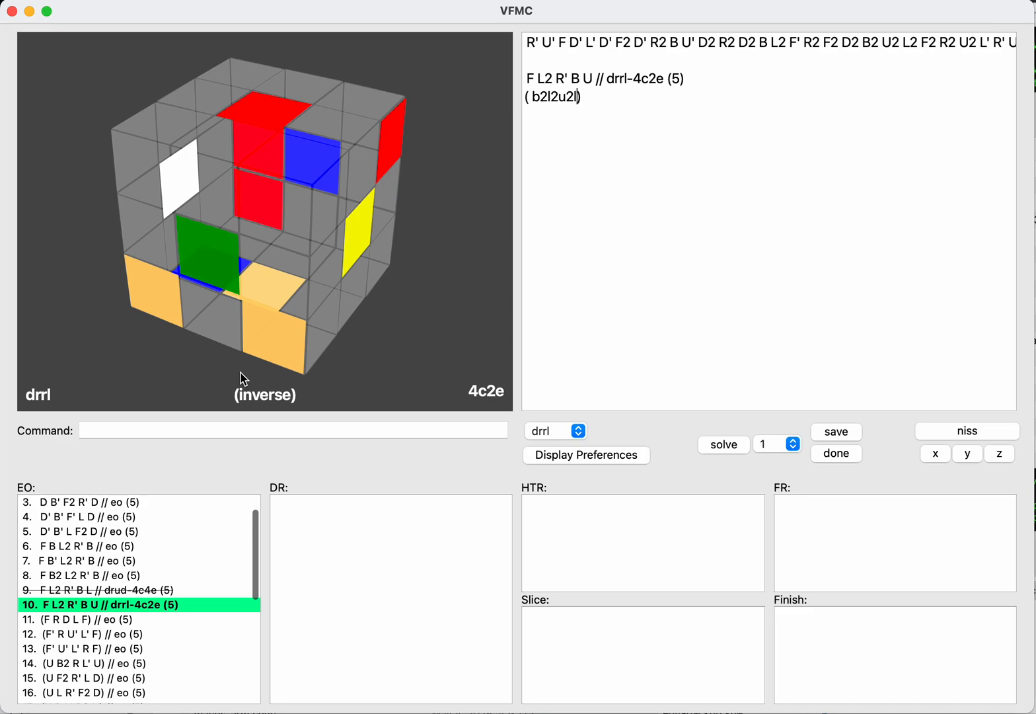
pyautogui.write("'r")
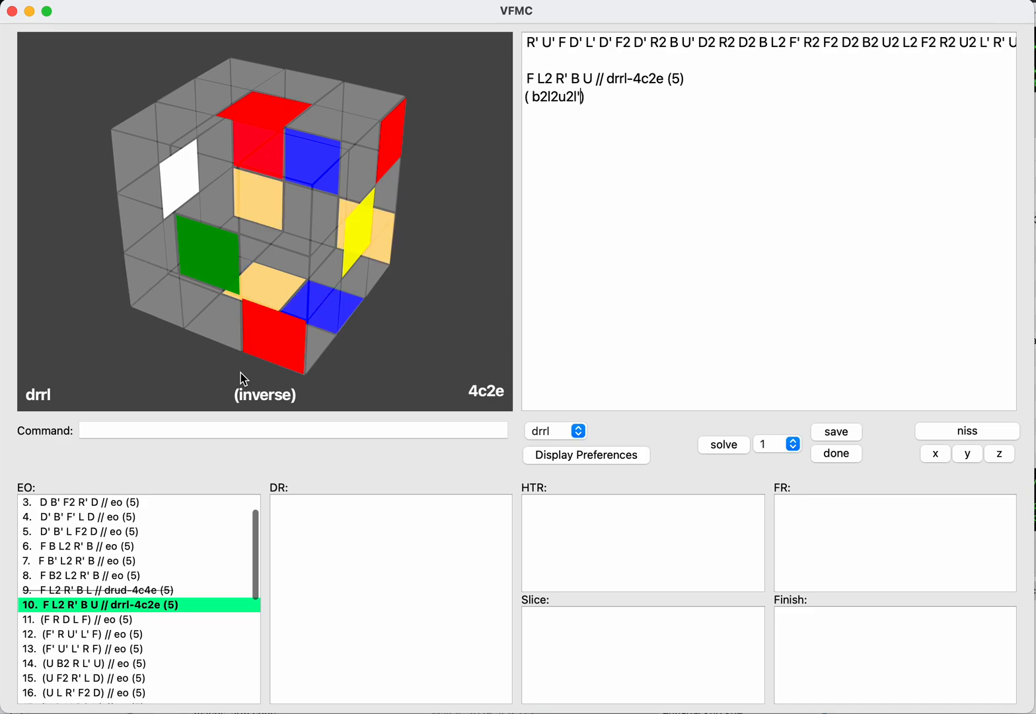
pyautogui.write("'u")
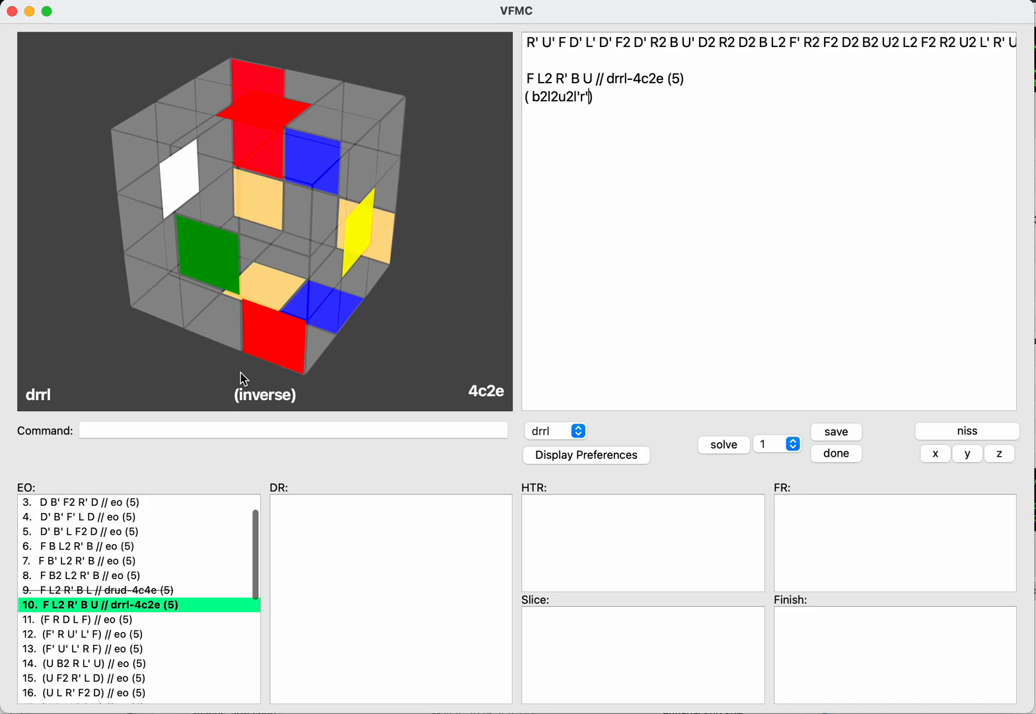
pyautogui.write("'")
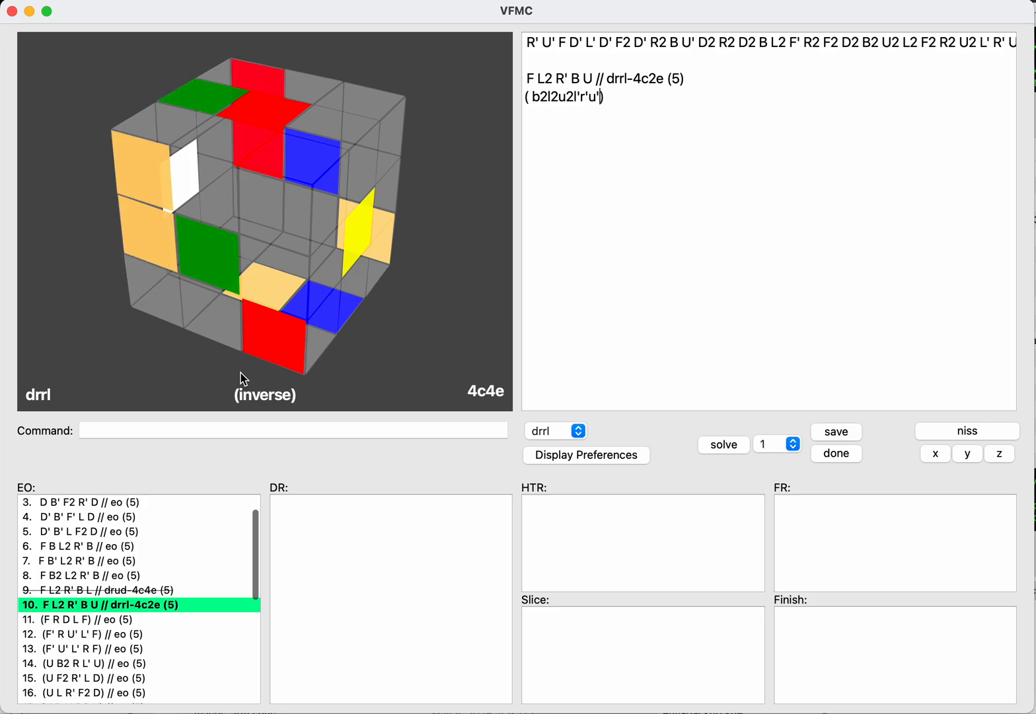
pyautogui.write('l2u')
pyautogui.press('Return')
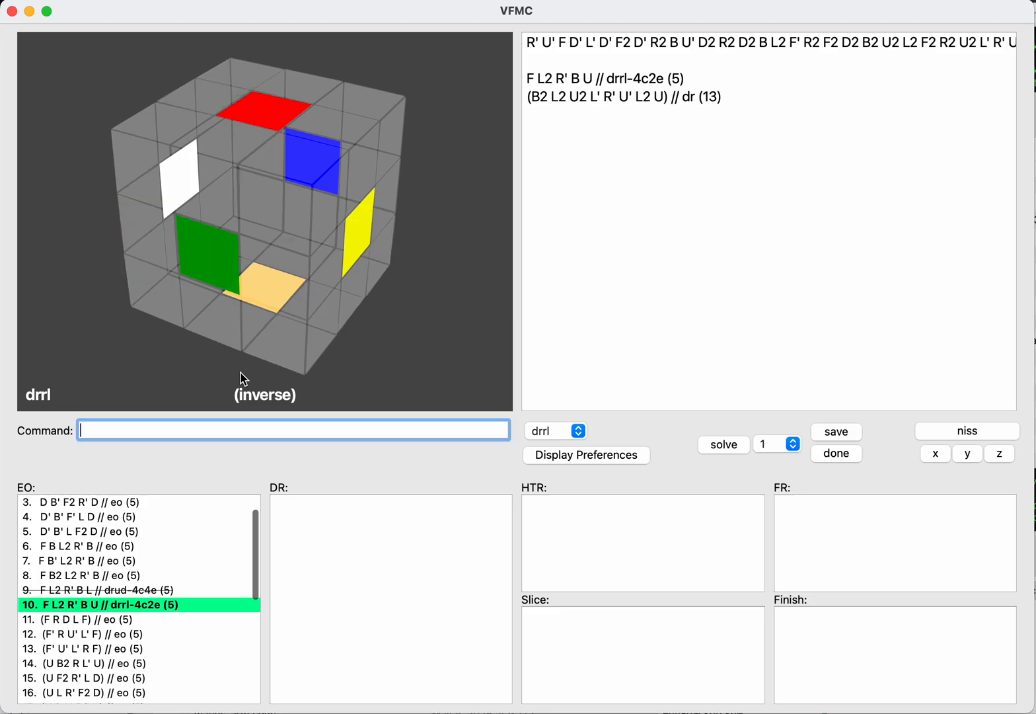
pyautogui.write('save')
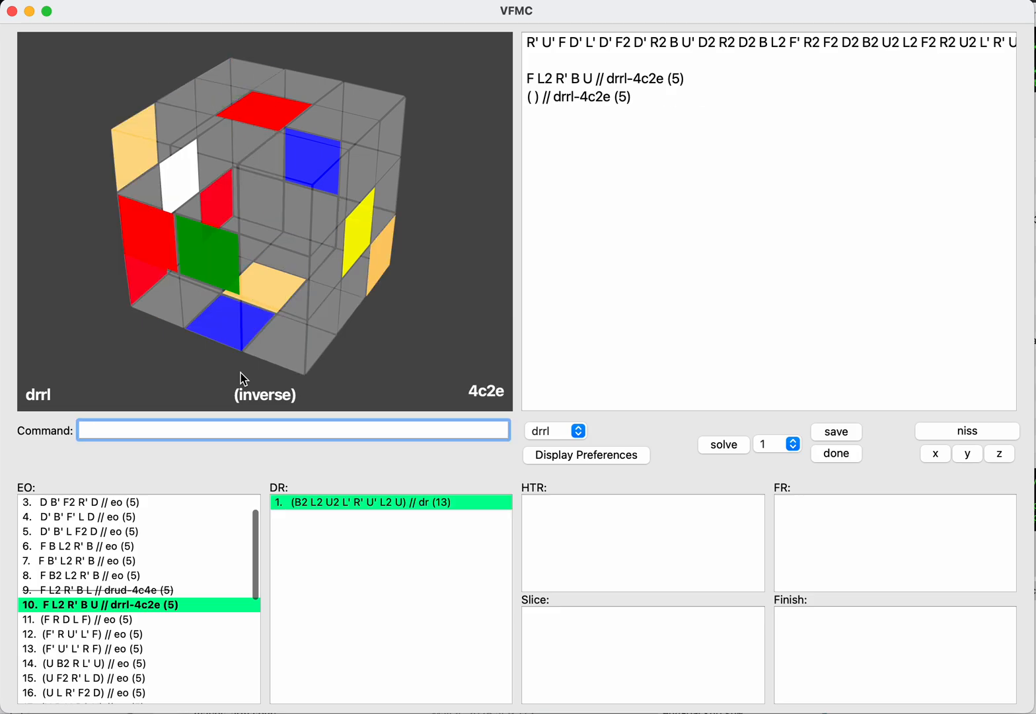
# Step: Mark the saved EO F L2 R' B U // drrl-4c2e as done
pyautogui.press('Tab')
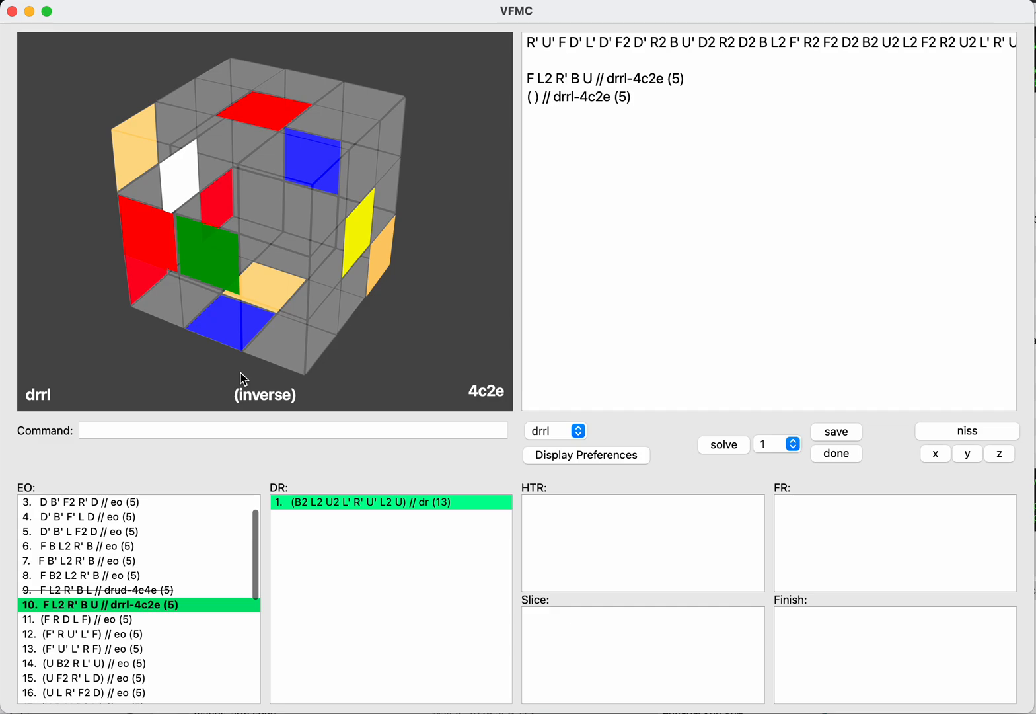
pyautogui.press('Tab')
pyautogui.hotkey('shift', 'Tab')
pyautogui.hotkey('shift', 'Tab')
pyautogui.write('done')
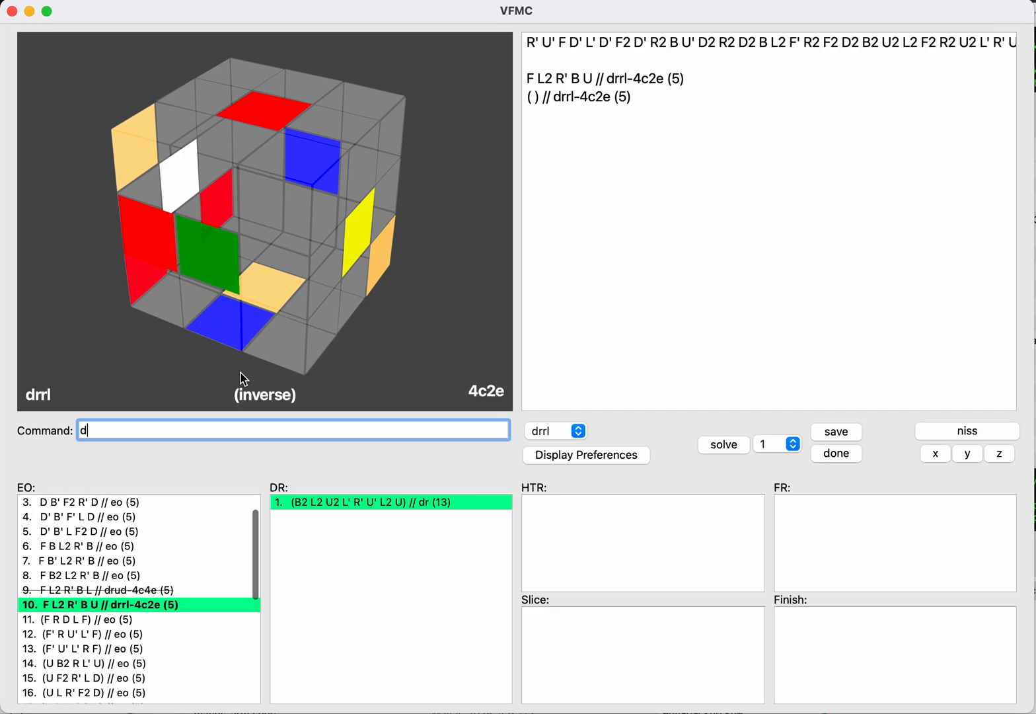
pyautogui.press('Return')
# Step: Load the saved EO F L2 R' B (R) // drud-4c2e
pyautogui.press('Tab')
pyautogui.press('Down')
pyautogui.press('Down')
pyautogui.press('Down')
pyautogui.press('Down')
pyautogui.press('Down')
pyautogui.press('Down')
pyautogui.press('Down')
pyautogui.press('Down')
pyautogui.press('Down')
pyautogui.press('Down')
pyautogui.press('Down')
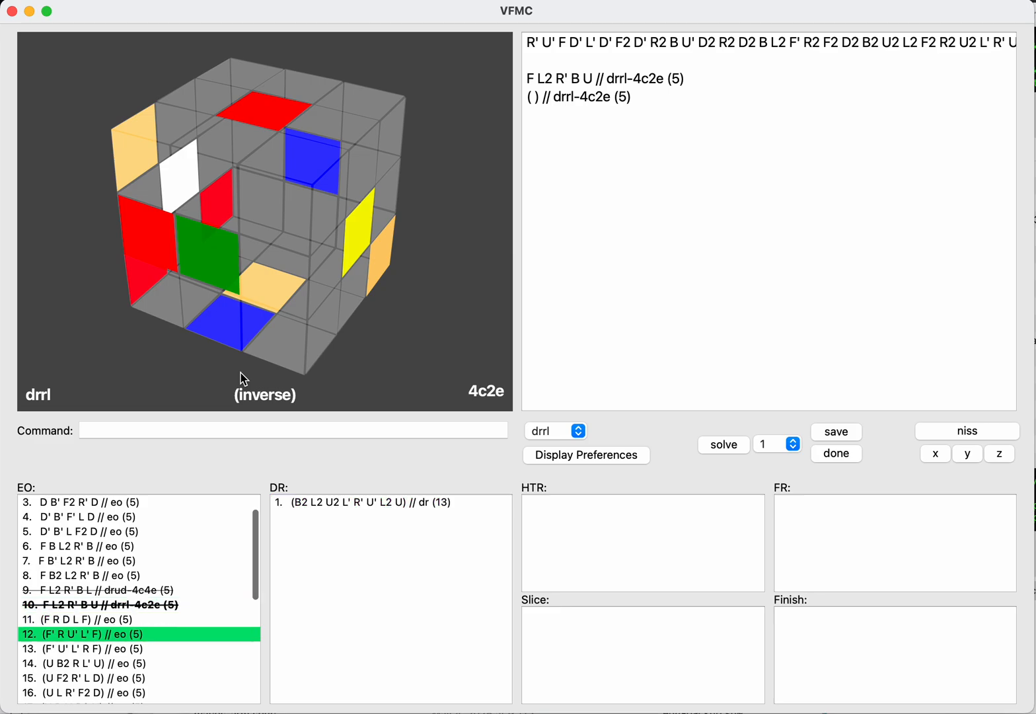
pyautogui.press('Down')
pyautogui.press('Down')
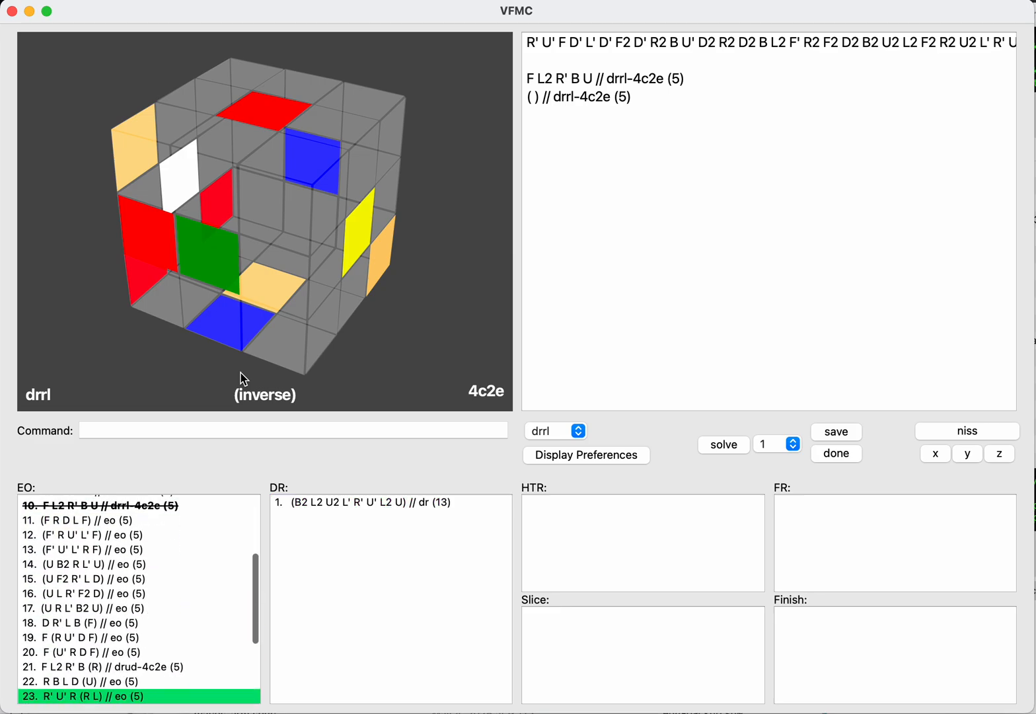
pyautogui.press('Up')
pyautogui.press('Up')
pyautogui.press('Return')
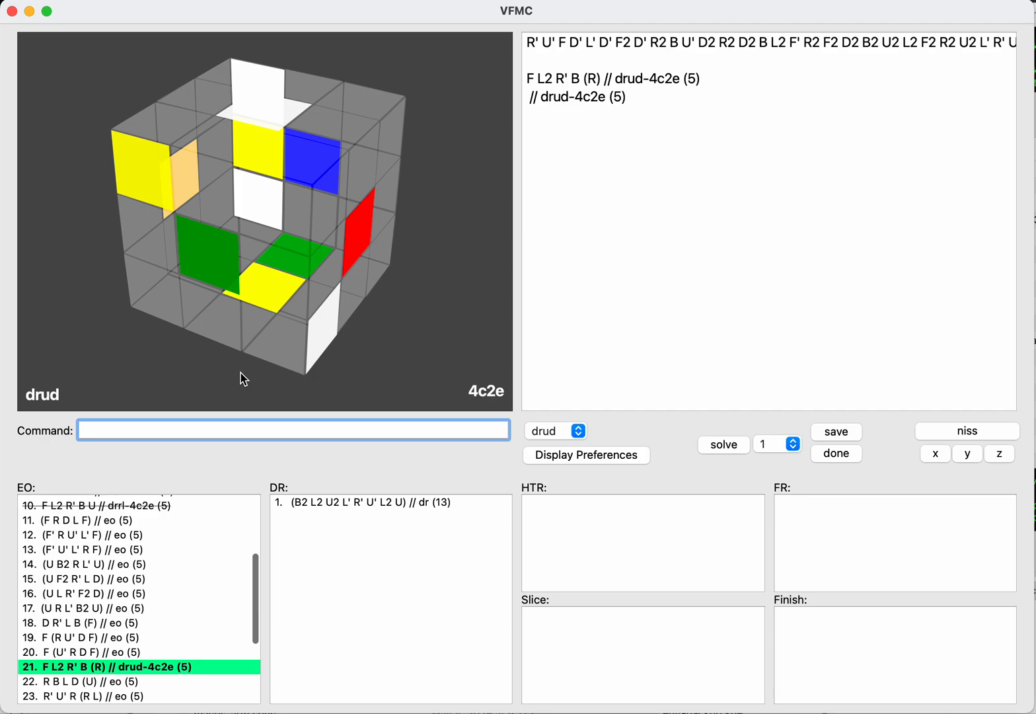
# Step: Check F L2 R' B (R) on the inverse with NISS and mark it as done
pyautogui.write('done')
pyautogui.press('BackSpace')
pyautogui.press('BackSpace')
pyautogui.press('BackSpace')
pyautogui.press('BackSpace')
pyautogui.write('niss')
pyautogui.press('Return')
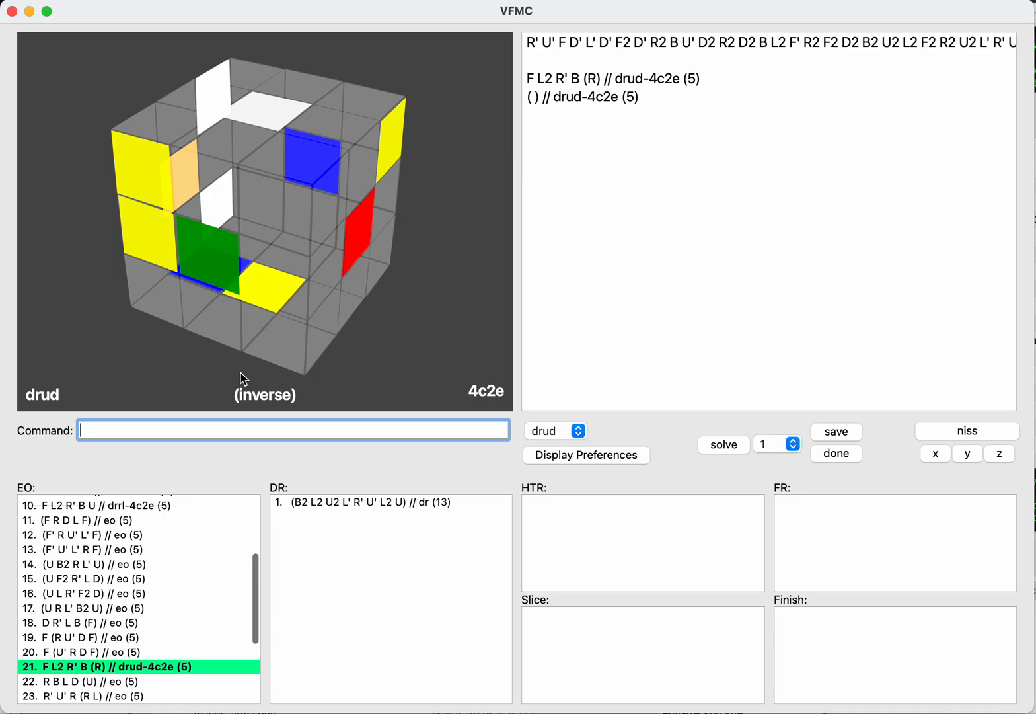
pyautogui.write('done')
pyautogui.press('Return')
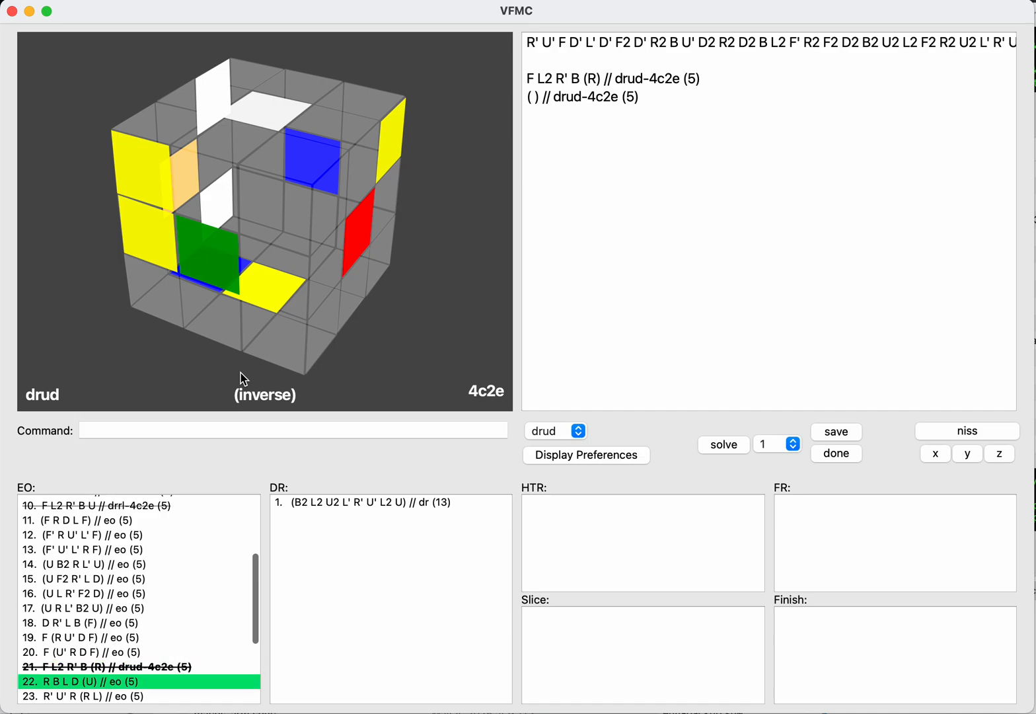
# Step: Load the saved EO F L2 R' B D L // drud-4c4e
pyautogui.press('Up')
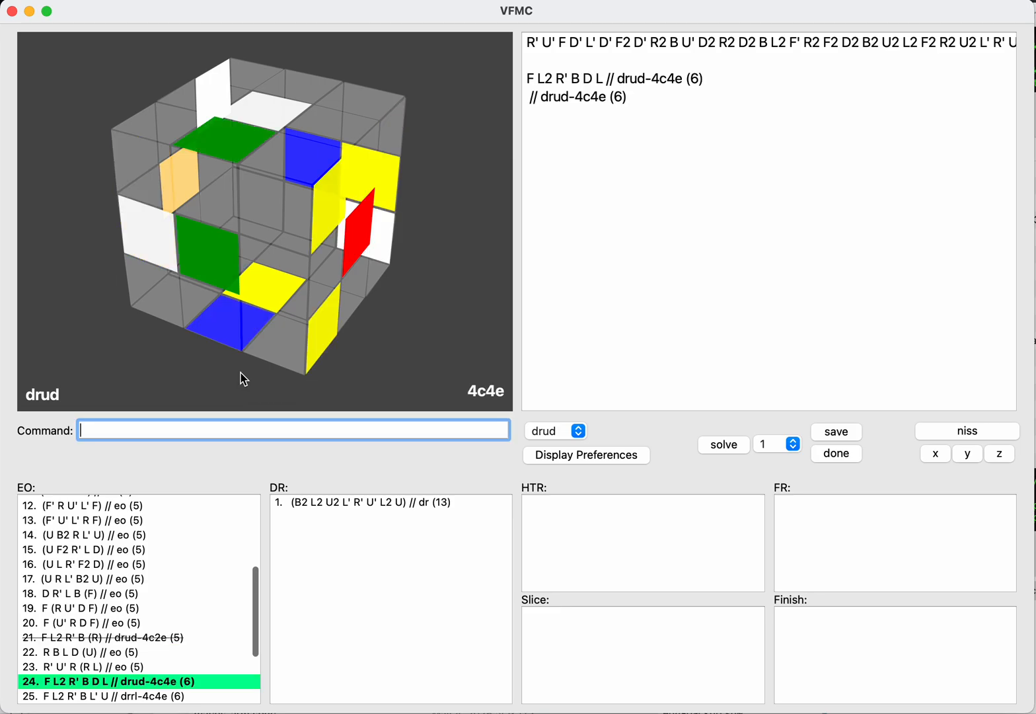
pyautogui.write('k')
pyautogui.press('Return')
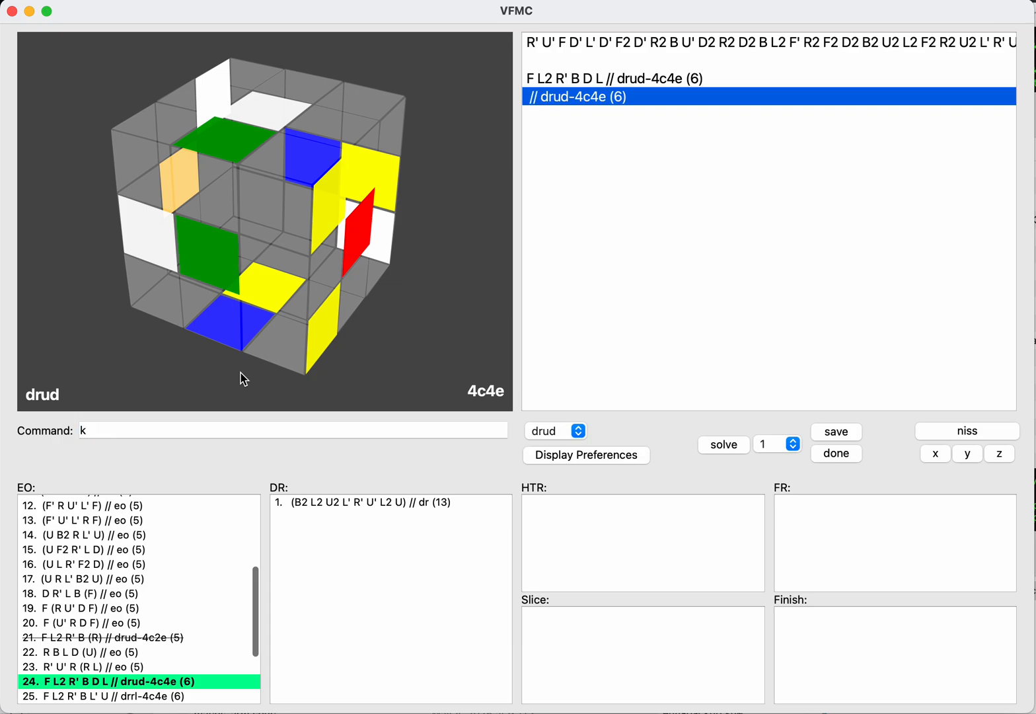
# Step: Continue the EO F L2 R' B D L with U D' B2 U R2 U' L and save the resulting DR
pyautogui.press('BackSpace')
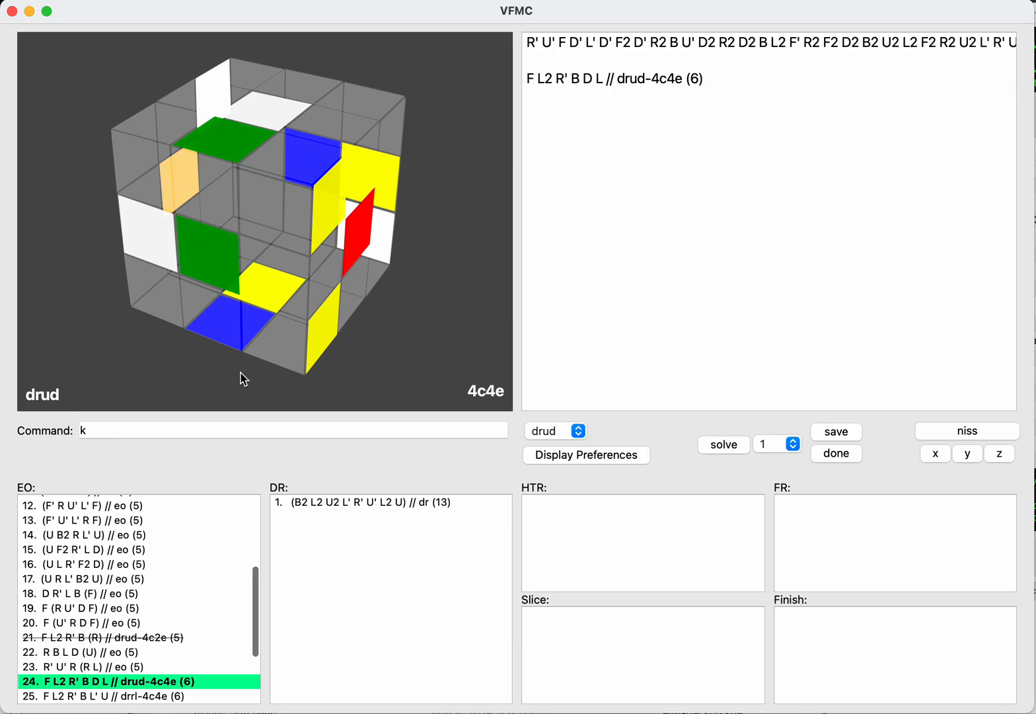
pyautogui.write('u')
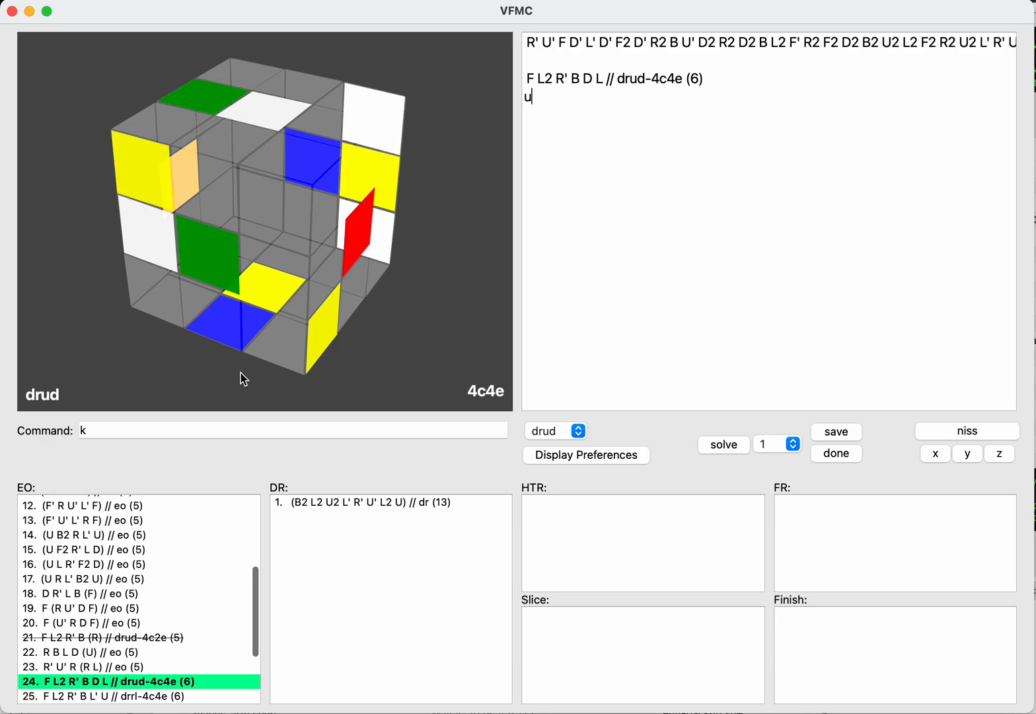
pyautogui.write("d'")
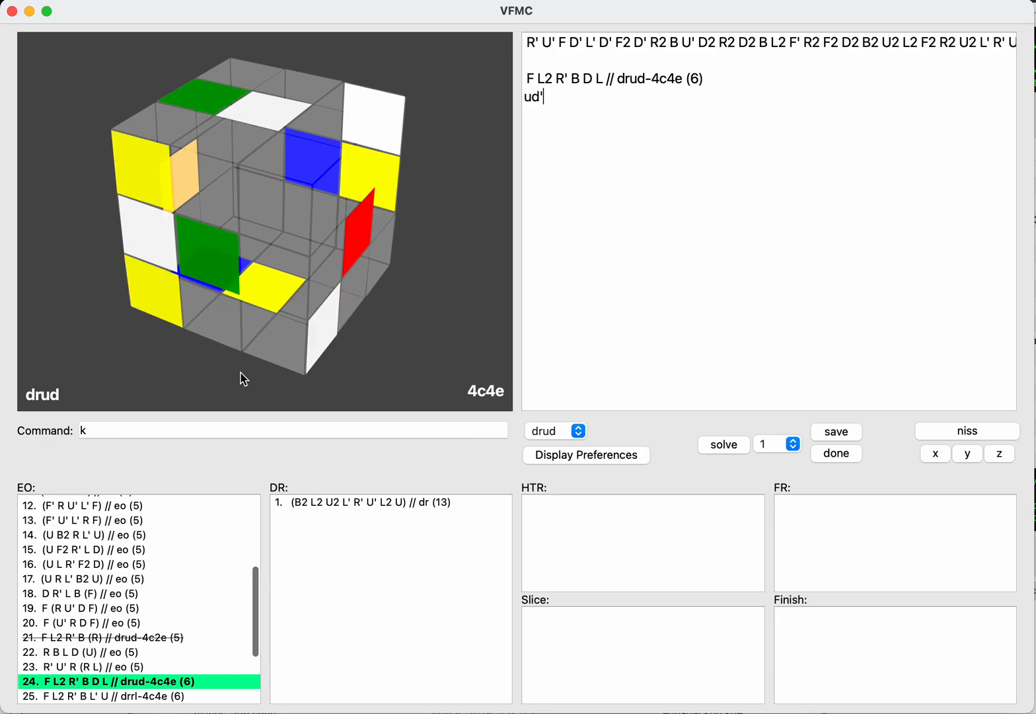
pyautogui.write('b2')
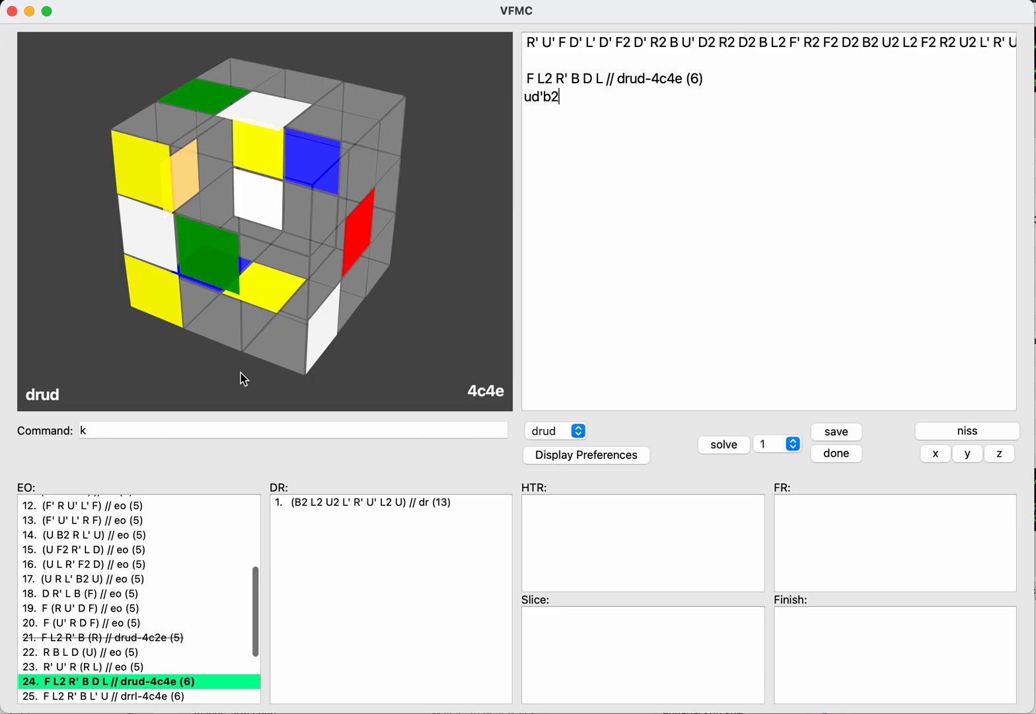
pyautogui.write('ur')
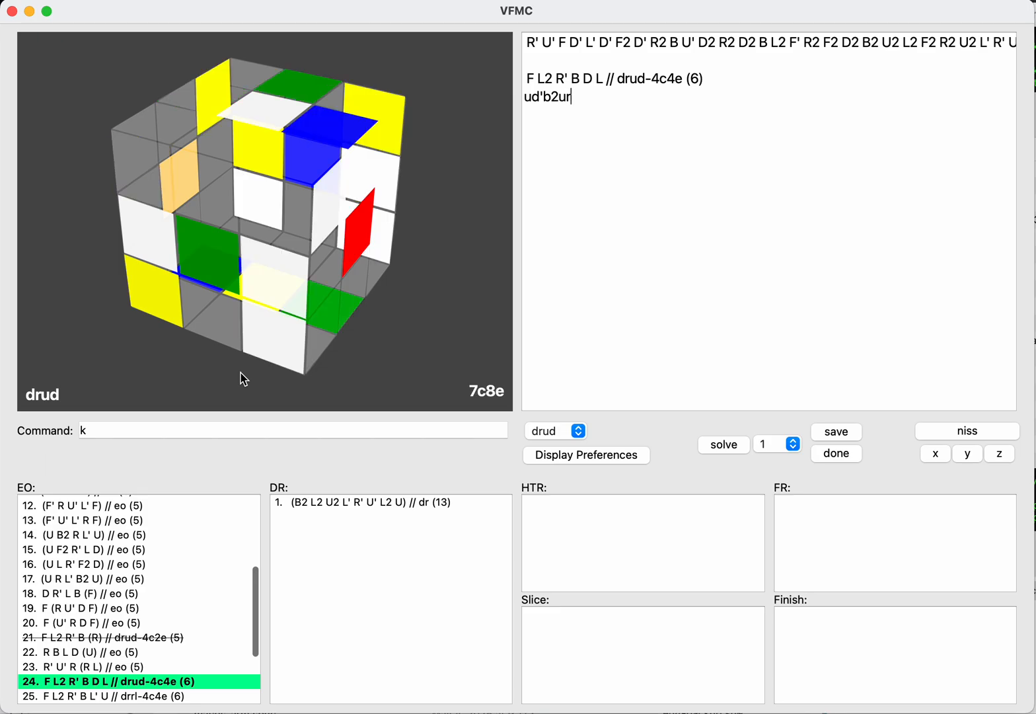
pyautogui.write("2u'l")
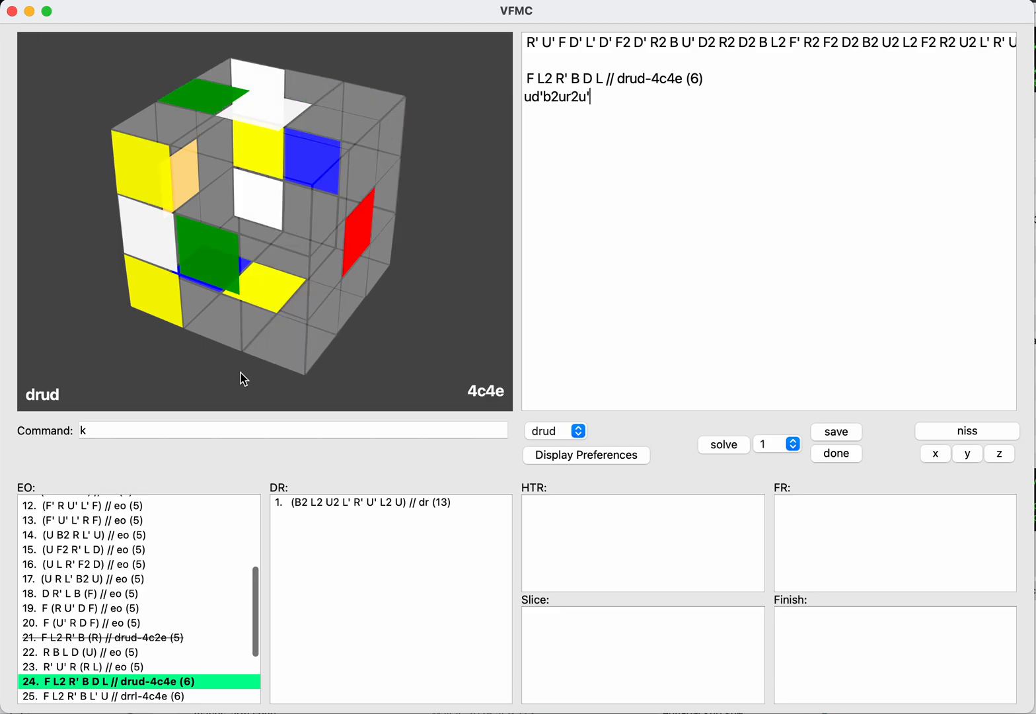
pyautogui.press('Return')
pyautogui.write('save')
pyautogui.press('Return')
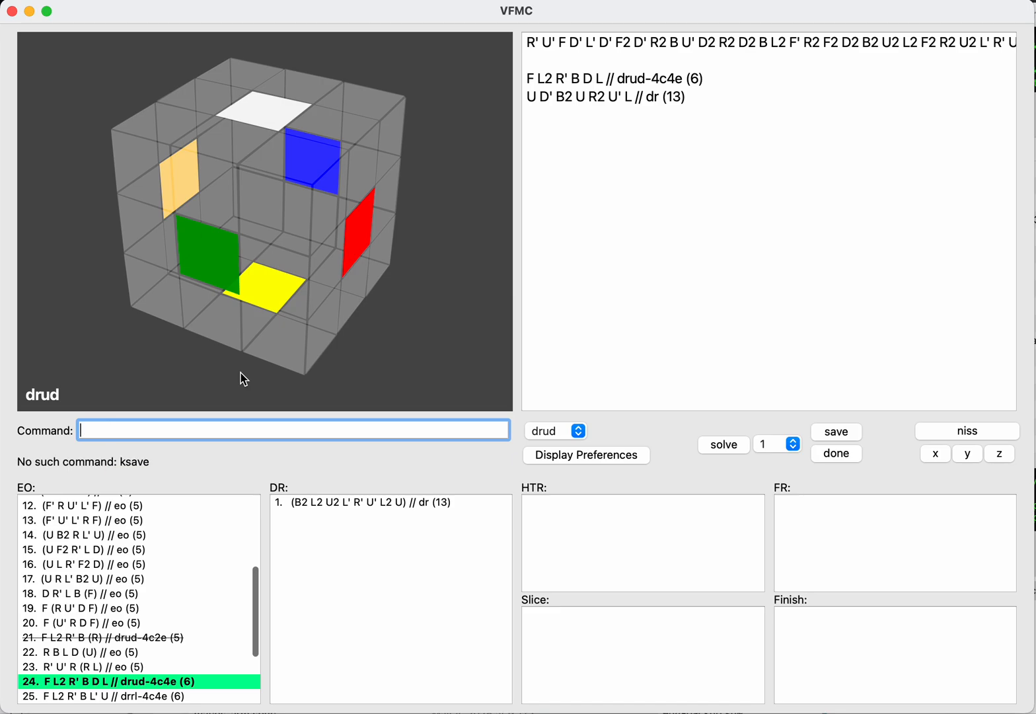
pyautogui.write('save')
pyautogui.press('Return')
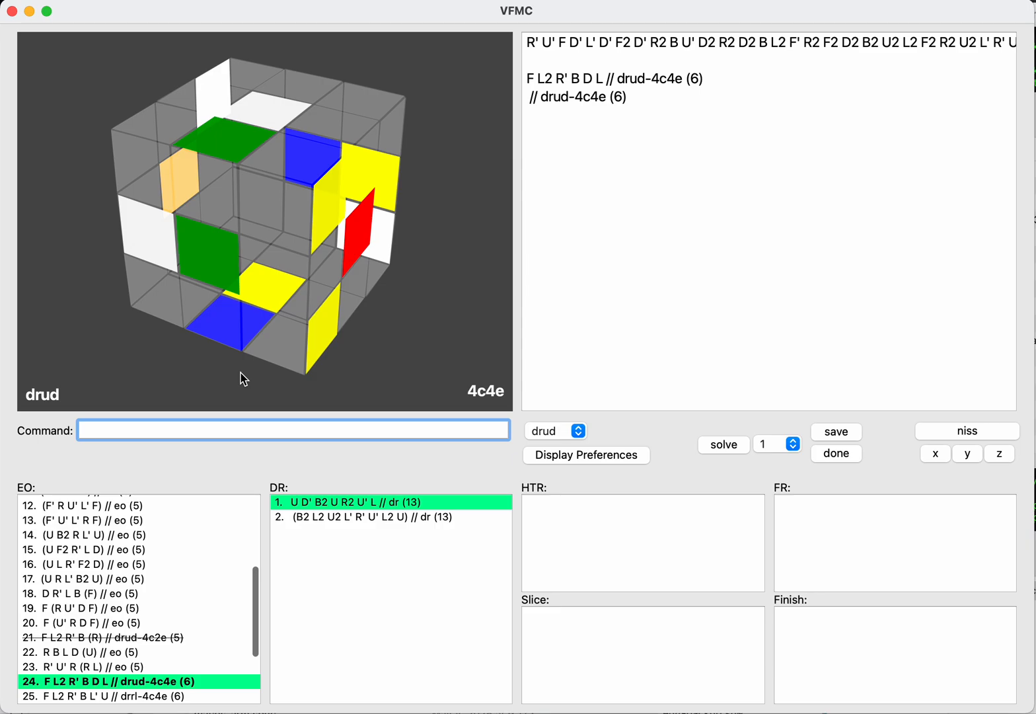
# Step: Try B2 D' as another continuation of the EO F L2 R' B D L and clear it
pyautogui.press('Tab')
pyautogui.press('BackSpace')
pyautogui.write('b2')
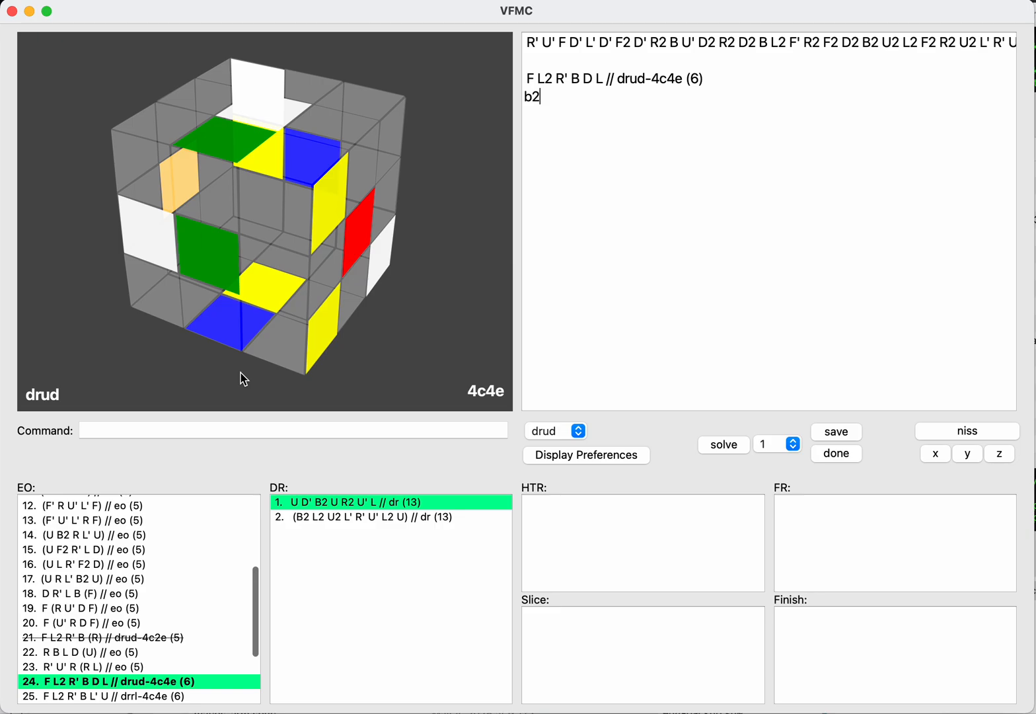
pyautogui.write('d')
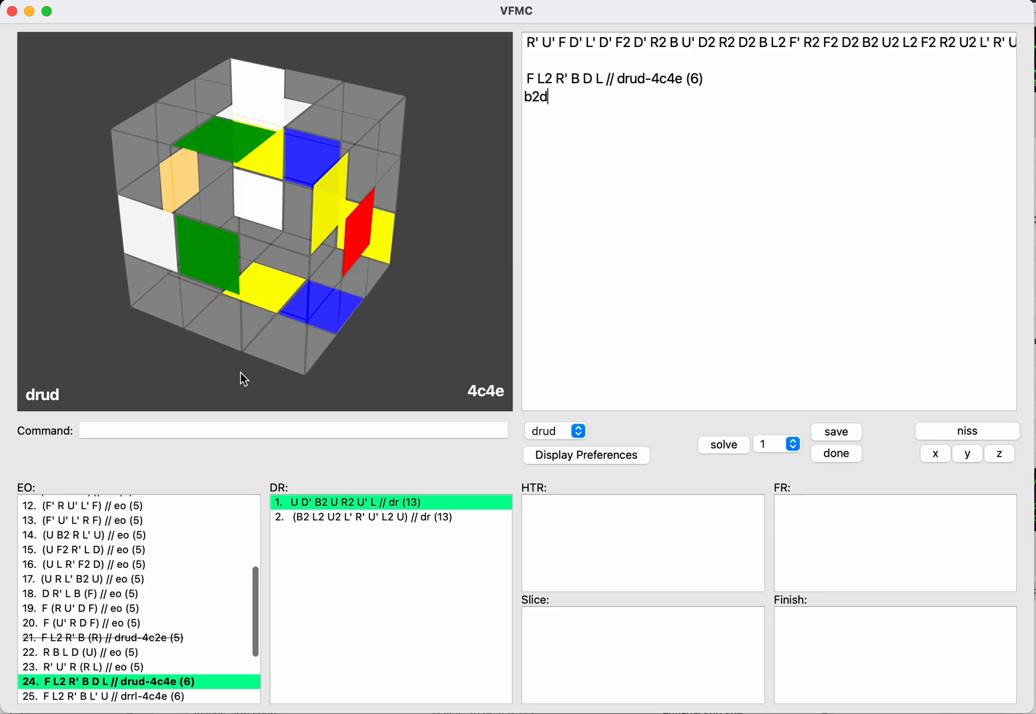
pyautogui.write("'")
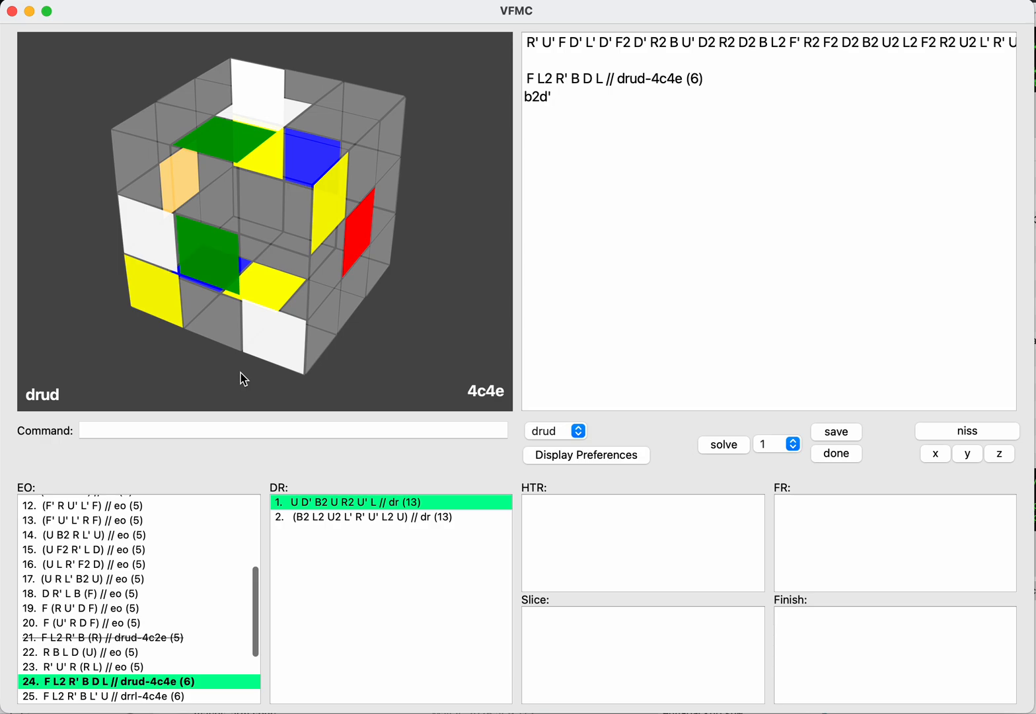
pyautogui.press('BackSpace')
pyautogui.press('BackSpace')
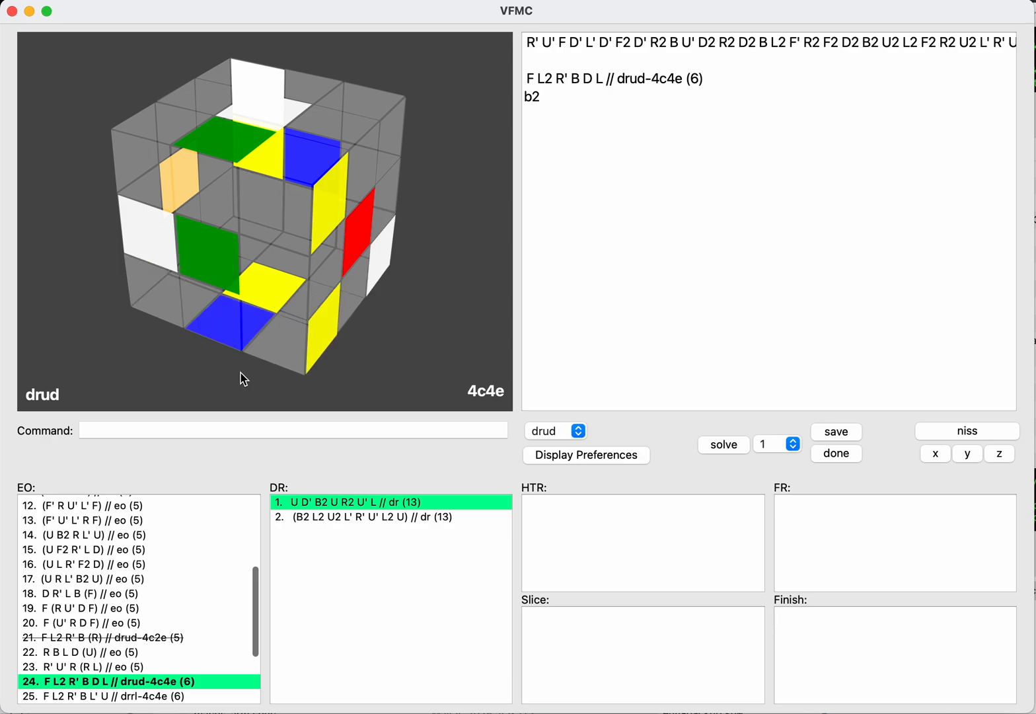
pyautogui.press('BackSpace')
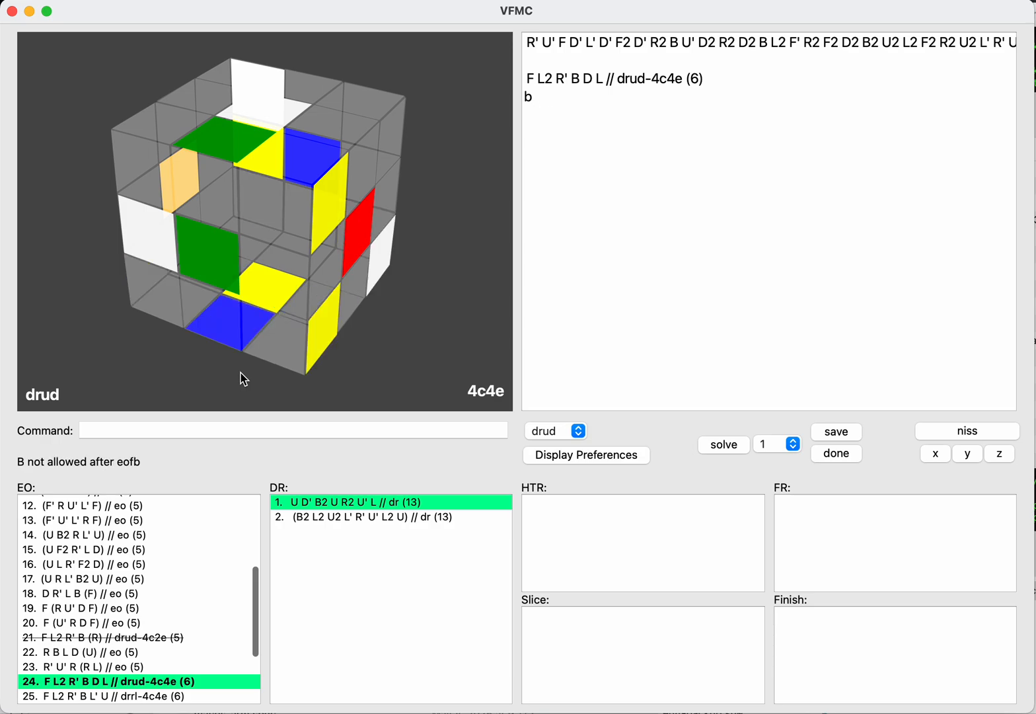
pyautogui.press('BackSpace')
pyautogui.write('b2')
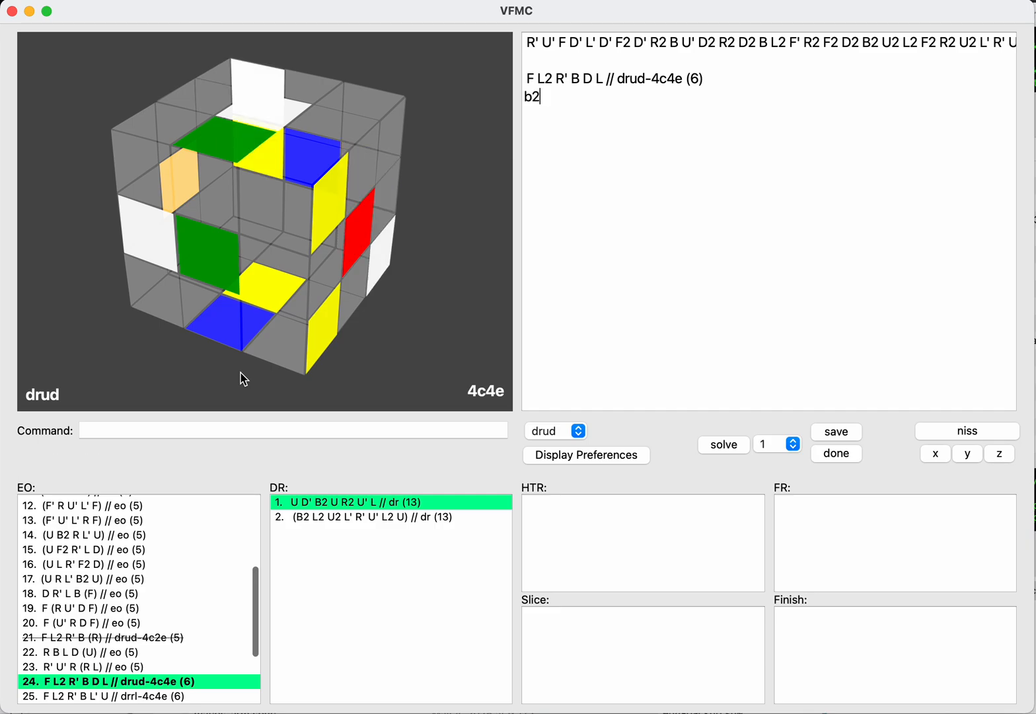
pyautogui.write('b')
pyautogui.press('BackSpace')
pyautogui.press('BackSpace')
pyautogui.press('BackSpace')
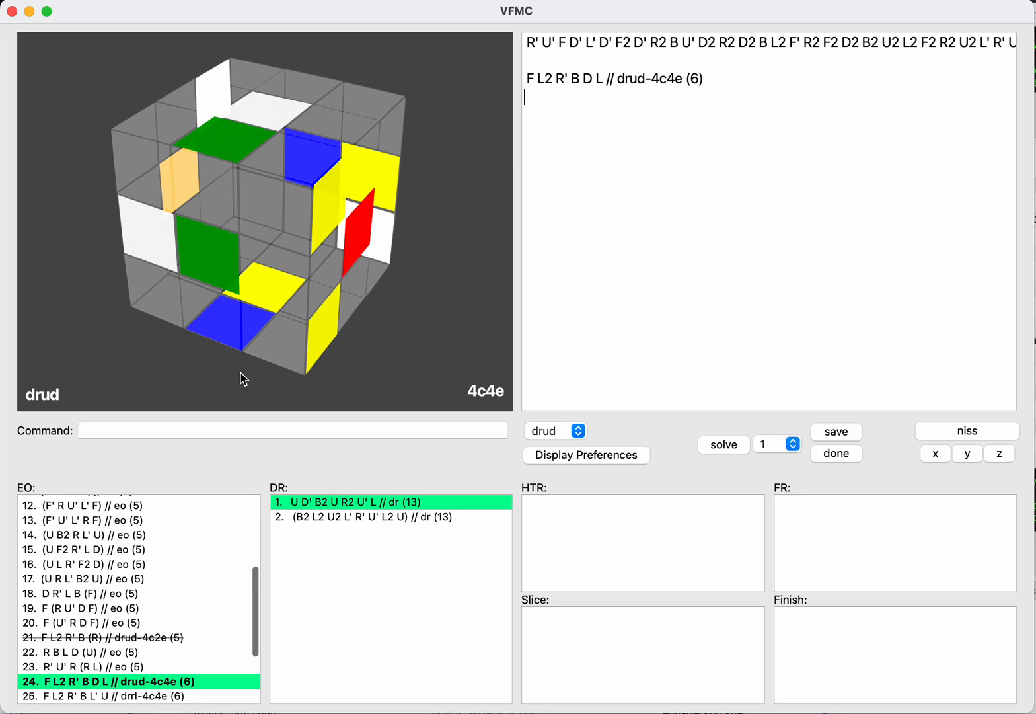
pyautogui.press('Tab')
pyautogui.press('Tab')
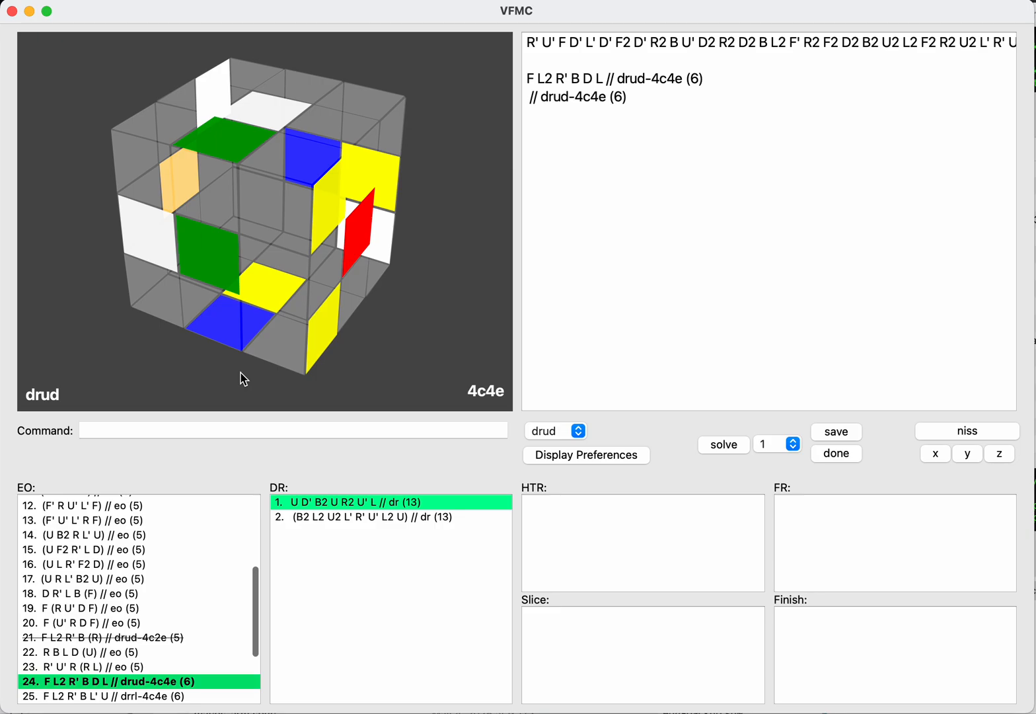
pyautogui.press('Tab')
pyautogui.press('Return')
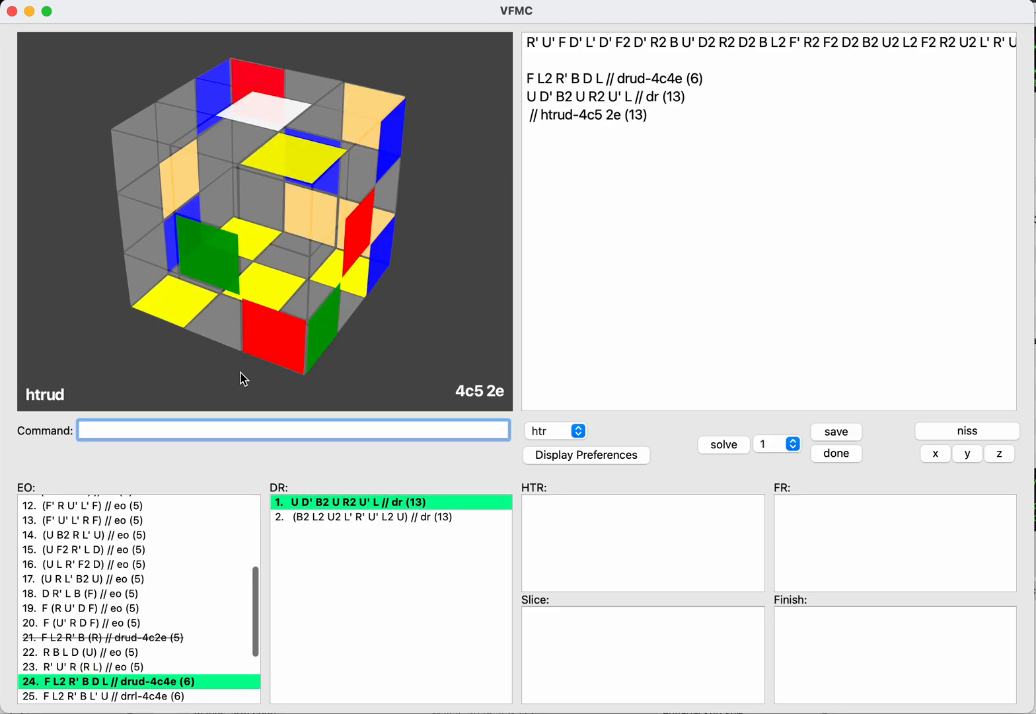
# Step: Reload the saved EO F L2 R' B D L // drud-4c4e and mark it as done
pyautogui.press('Tab')
pyautogui.press('Tab')
pyautogui.press('Tab')
pyautogui.hotkey('shift', 'Tab')
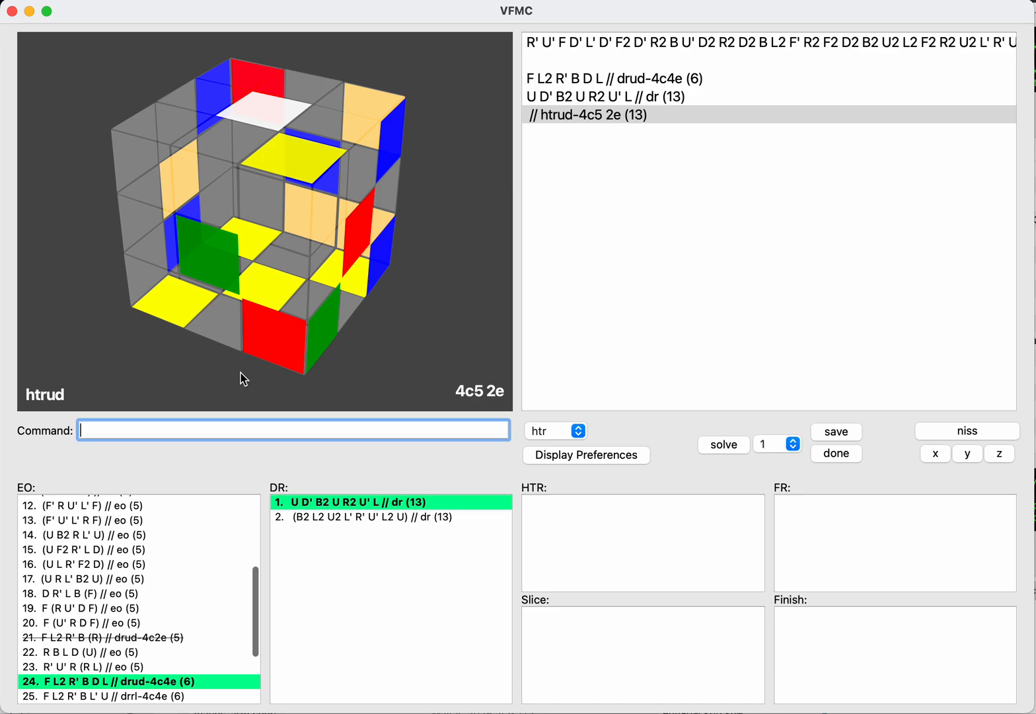
pyautogui.press('Tab')
pyautogui.hotkey('shift', 'Tab')
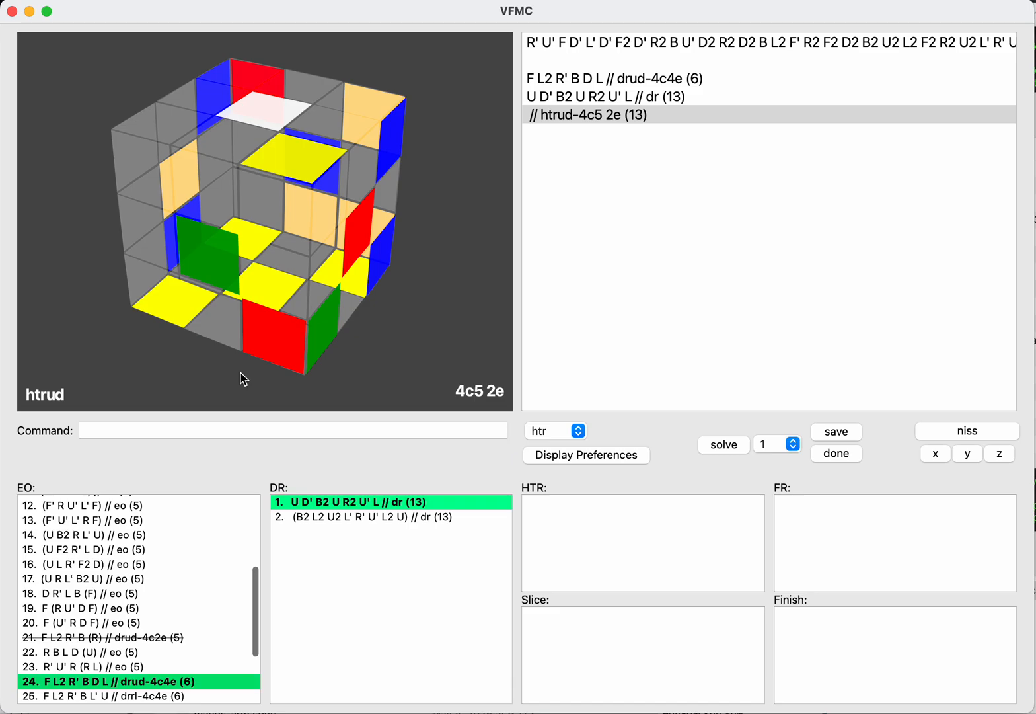
pyautogui.press('Return')
pyautogui.write('done')
pyautogui.press('Return')
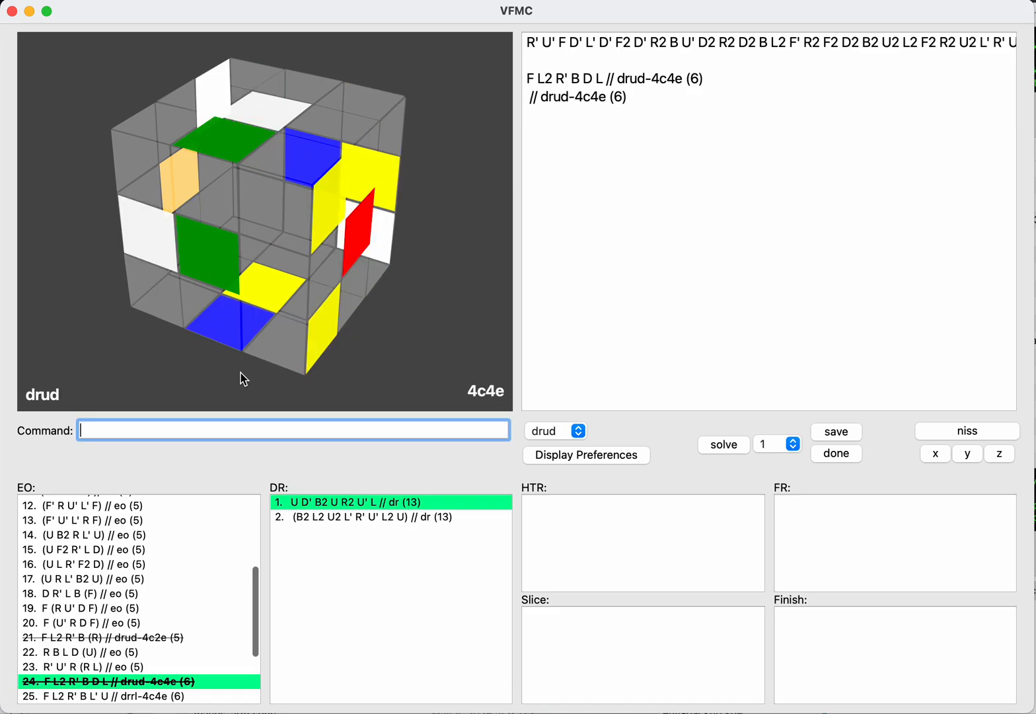
# Step: Load the saved EO F L2 R' B L' U // drrl-4c4e
pyautogui.hotkey('shift', 'Tab')
pyautogui.press('Down')
pyautogui.press('Return')
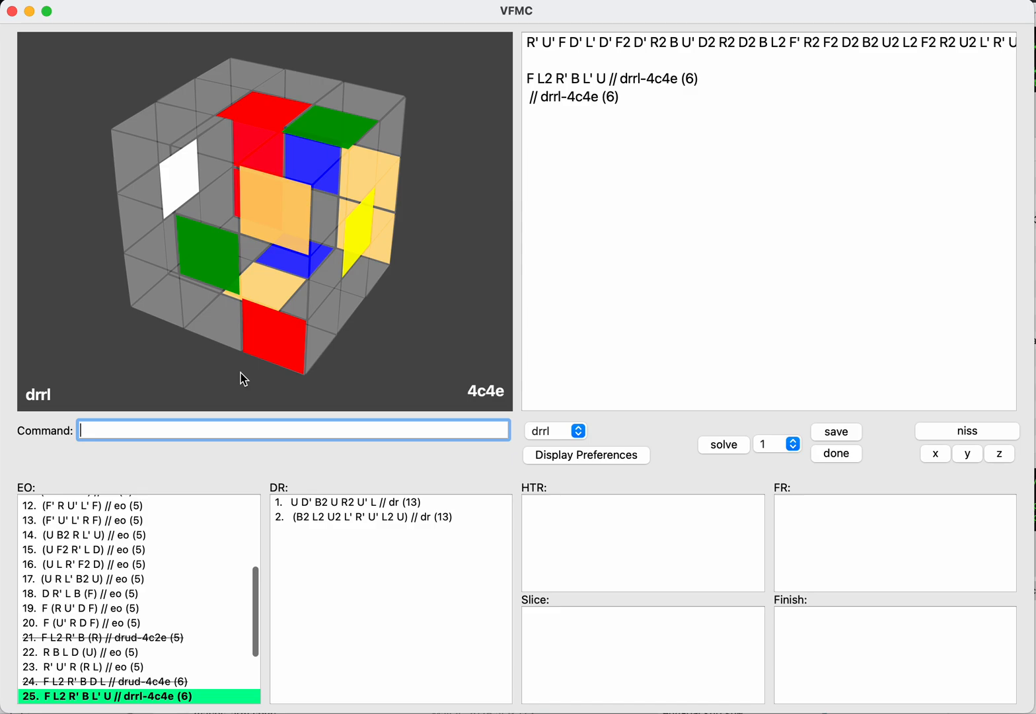
# Step: Check F L2 R' B L' U // drrl-4c4e on the inverse with NISS and mark it as done
pyautogui.click(241, 372)
pyautogui.write('niss')
pyautogui.press('Return')
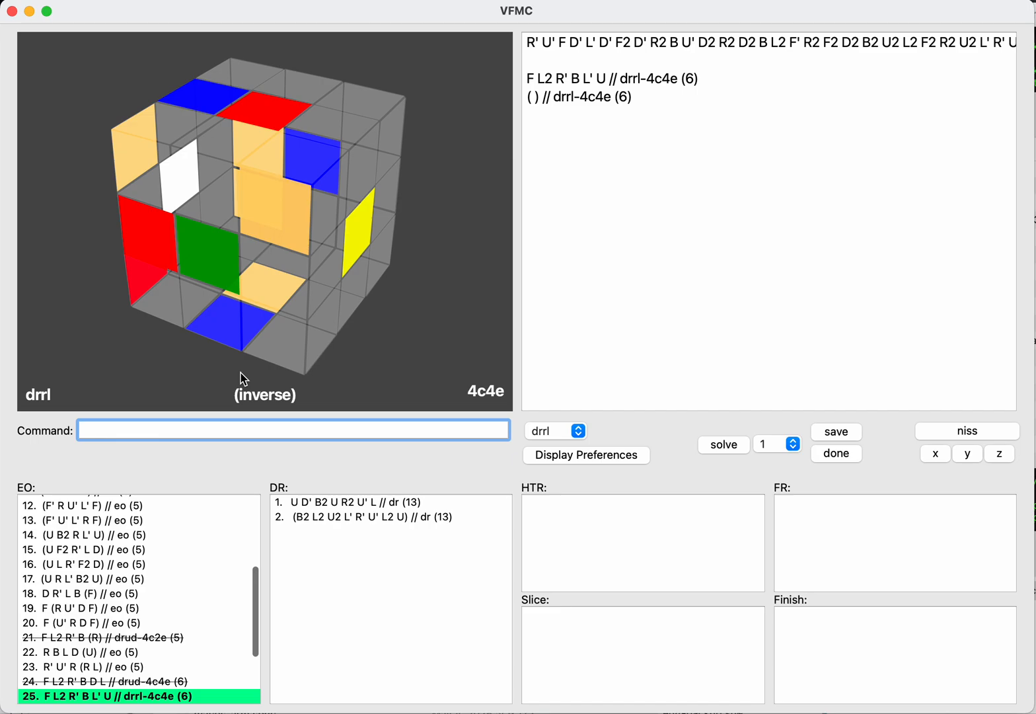
pyautogui.write('done')
pyautogui.press('Return')
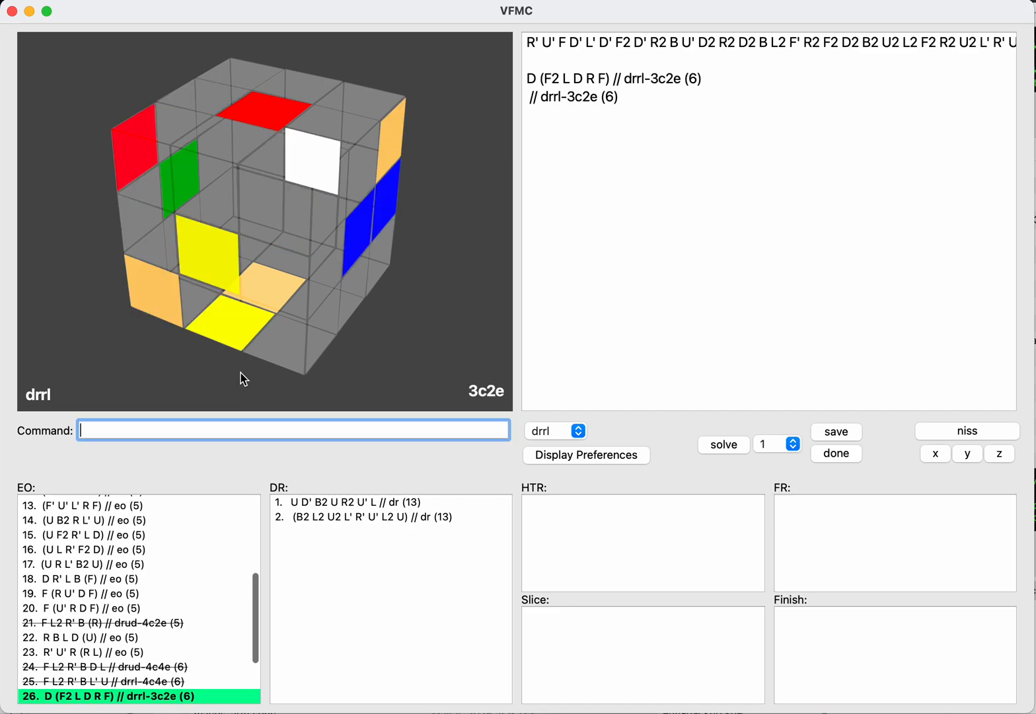
# Step: Check D (F2 L D R F) // drrl-3c2e on the inverse with NISS and mark it as done
pyautogui.write('niss')
pyautogui.press('Return')
pyautogui.write('don')
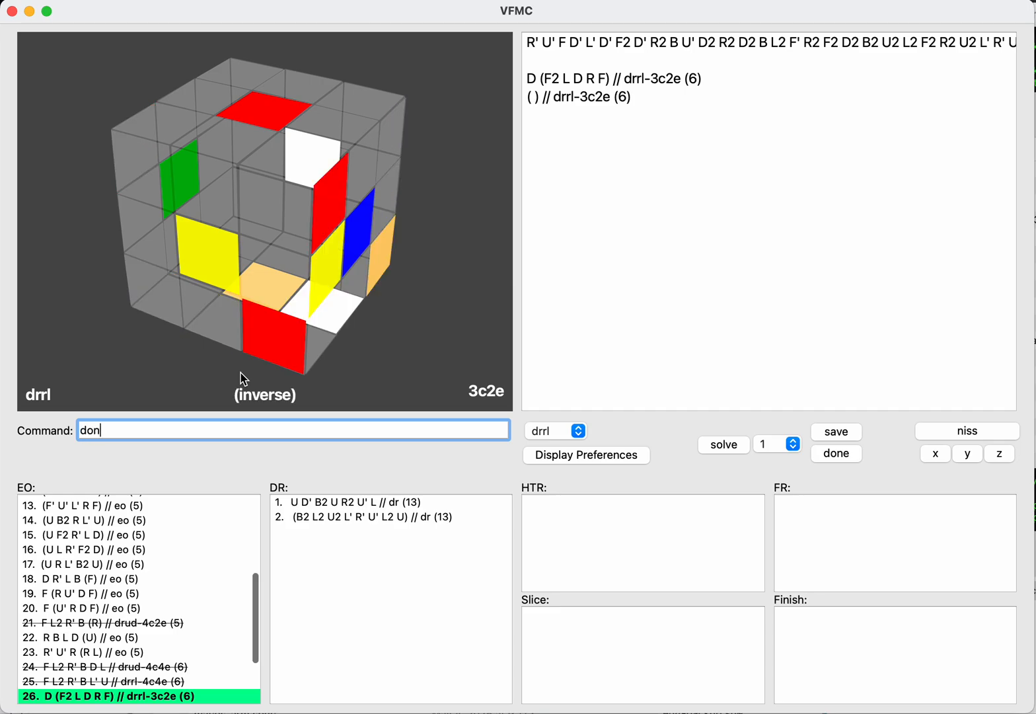
pyautogui.write('e')
pyautogui.press('Return')
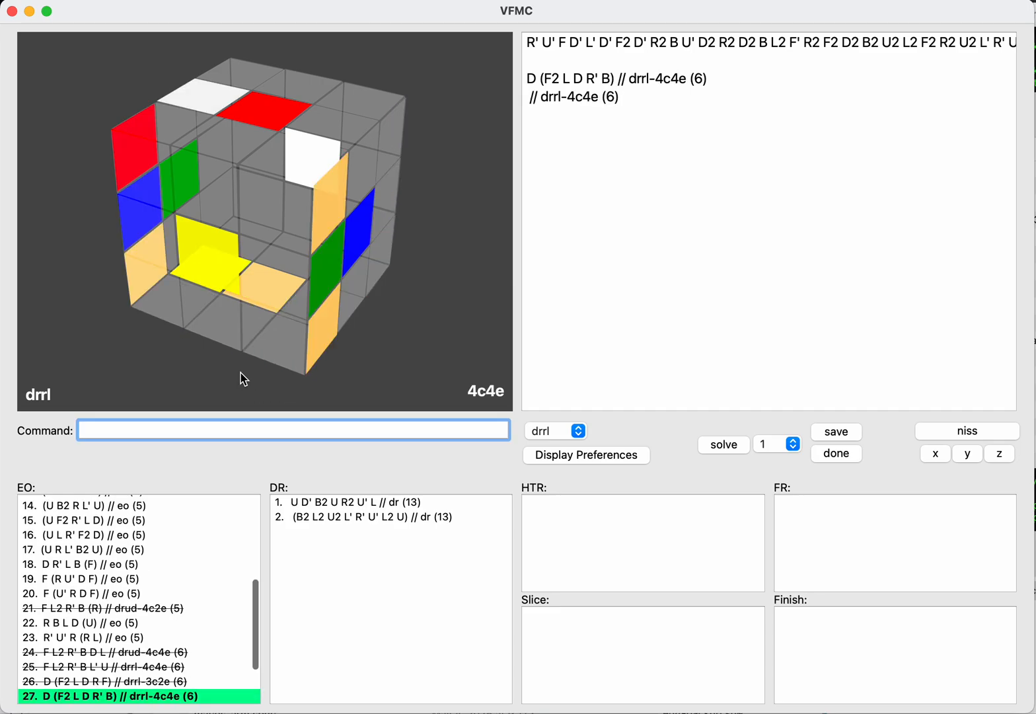
# Step: Check D (F2 L D R' B) // drrl-4c4e on the inverse with NISS and mark it as done
pyautogui.write('niss')
pyautogui.press('Return')
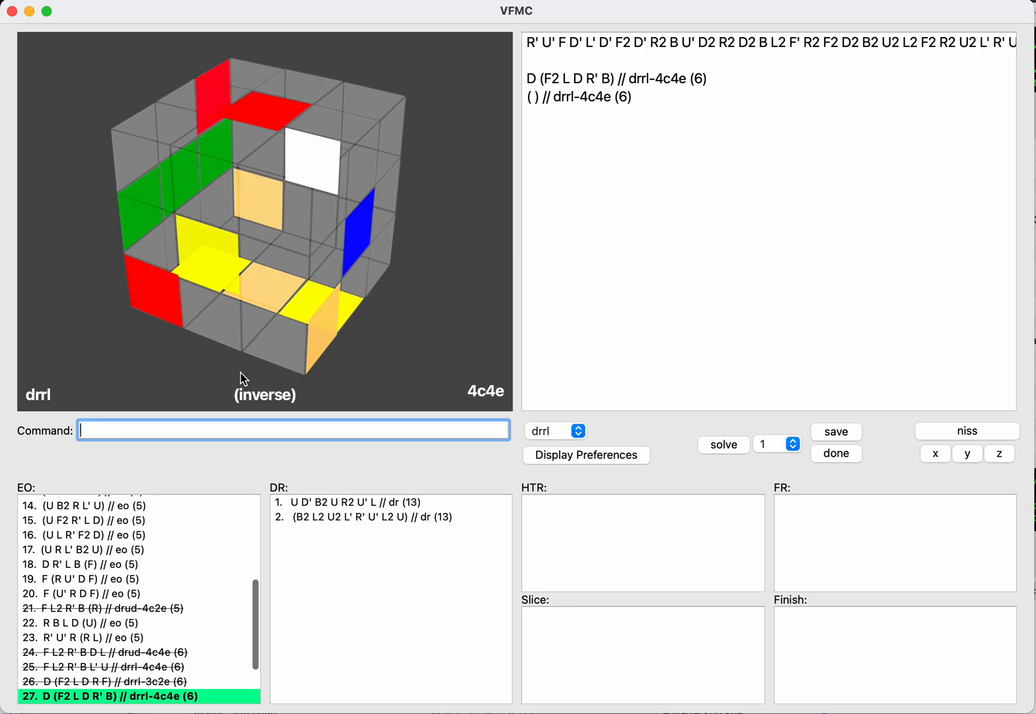
pyautogui.write('done')
pyautogui.press('Return')
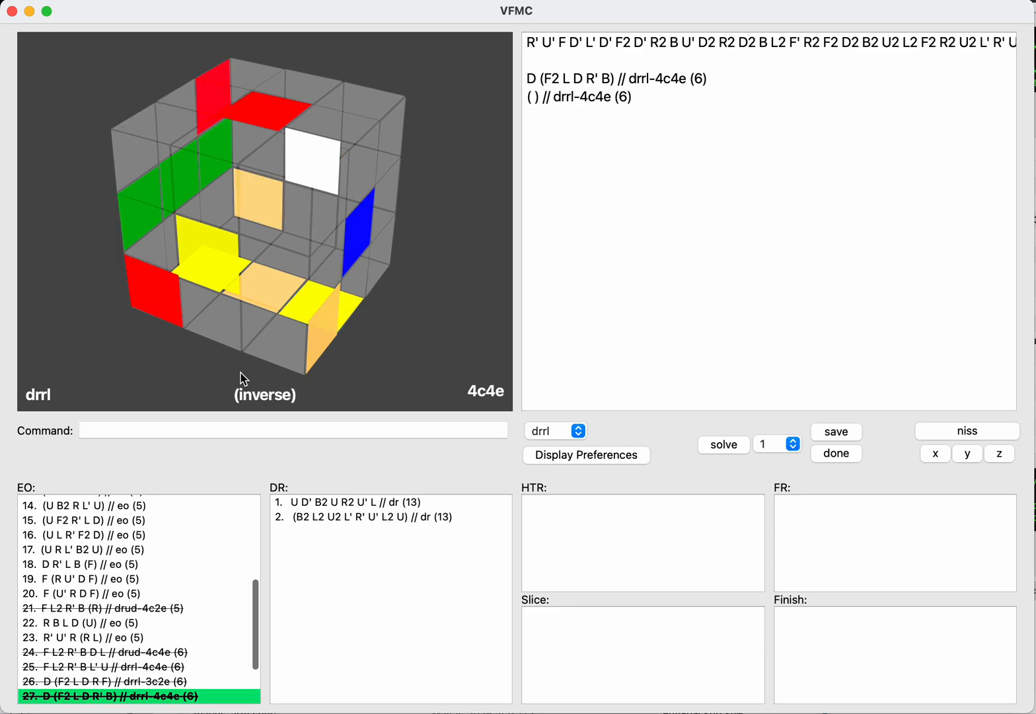
# Step: Load the saved EO D (F2 L D R2 F) // drrl-4c4e and switch it to the inverse with NISS
pyautogui.press('Up')
pyautogui.press('Return')
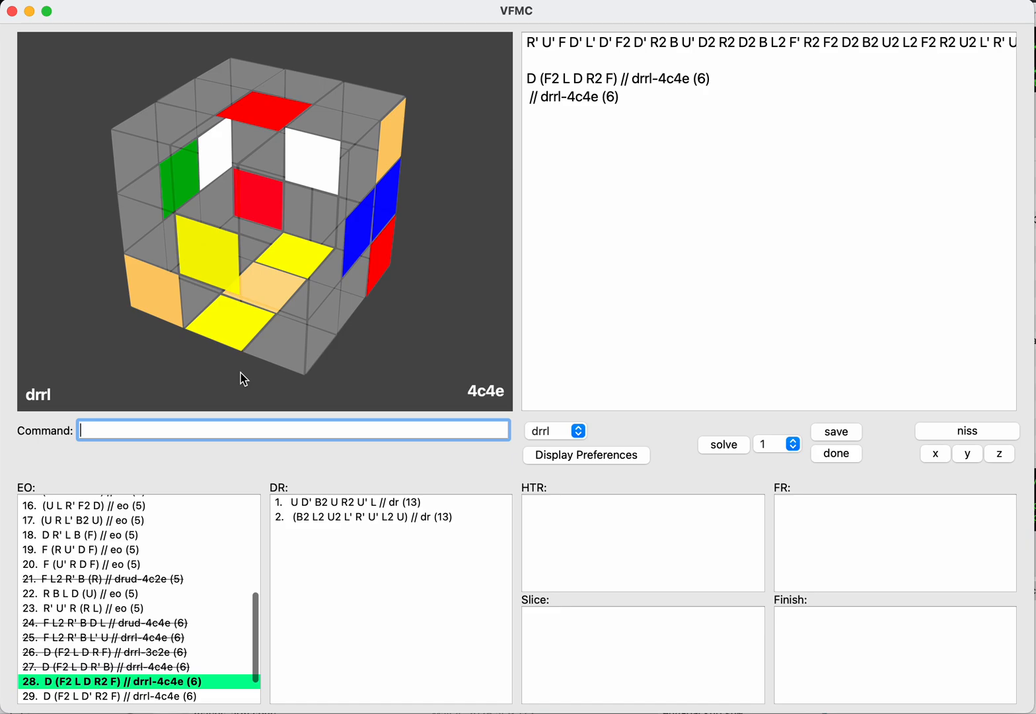
pyautogui.write('niss')
pyautogui.press('Return')
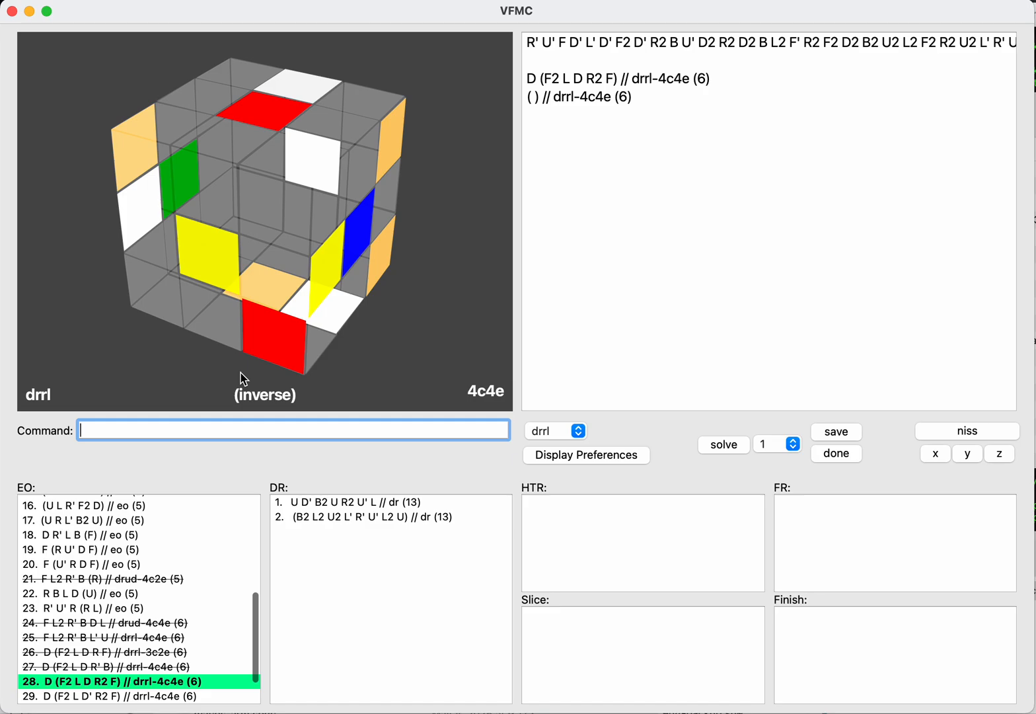
# Step: Continue D (F2 L D R2 F) on the inverse with R2 B2 L' D2 L B and save the resulting DR
pyautogui.press('Tab')
pyautogui.write('r2b2')
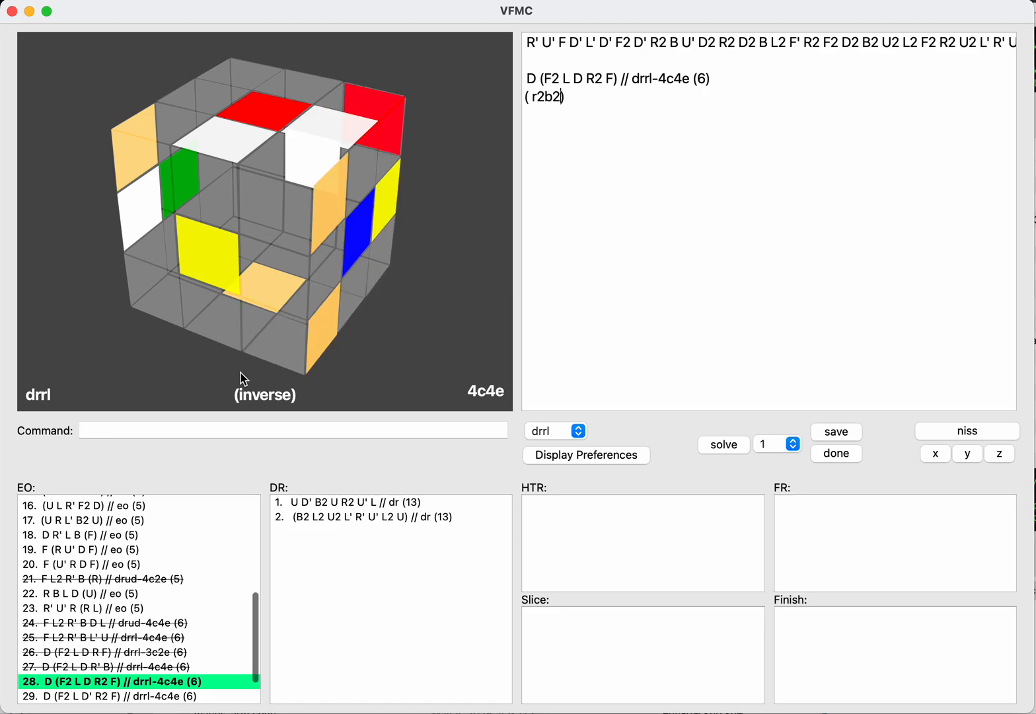
pyautogui.write("l'd2")
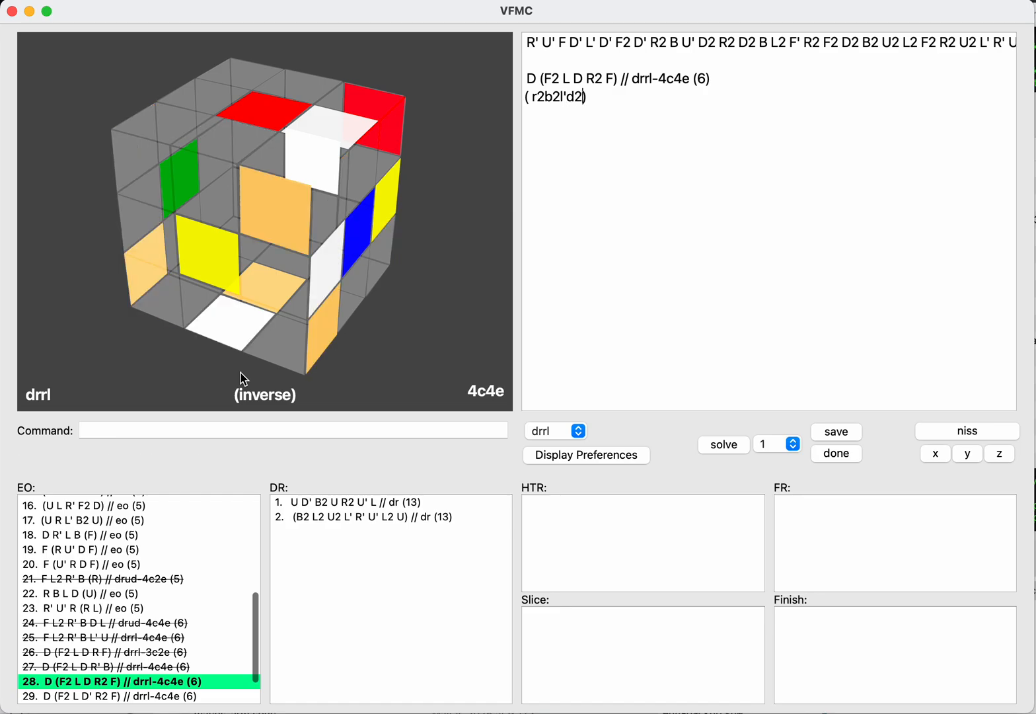
pyautogui.write('lb')
pyautogui.press('Return')
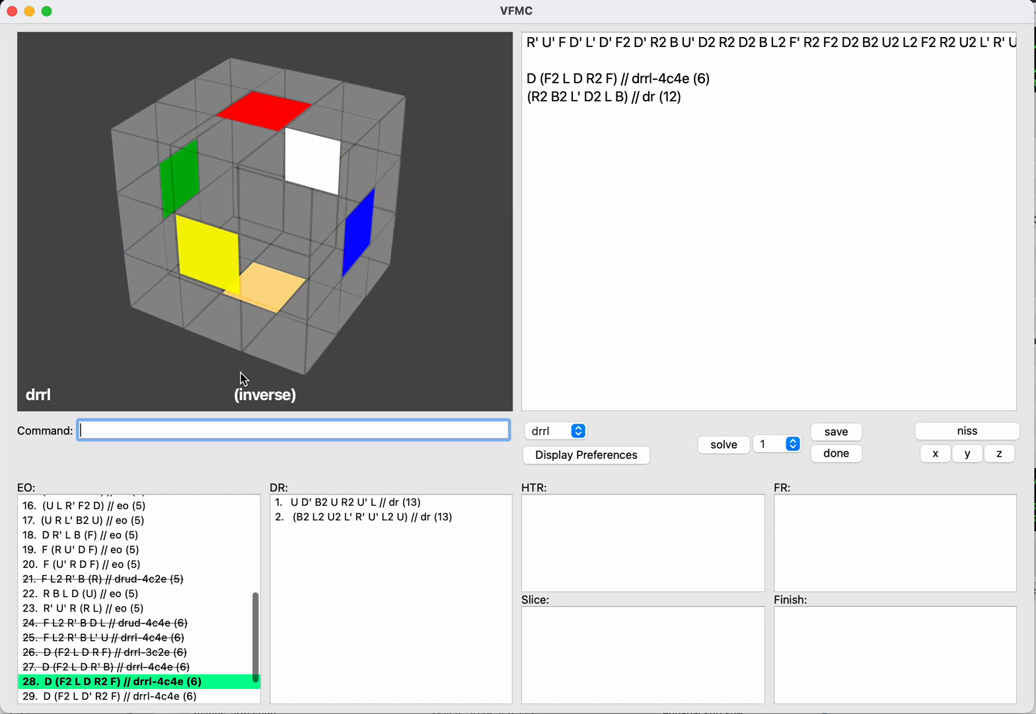
pyautogui.write('save')
pyautogui.press('Return')
pyautogui.press('Tab')
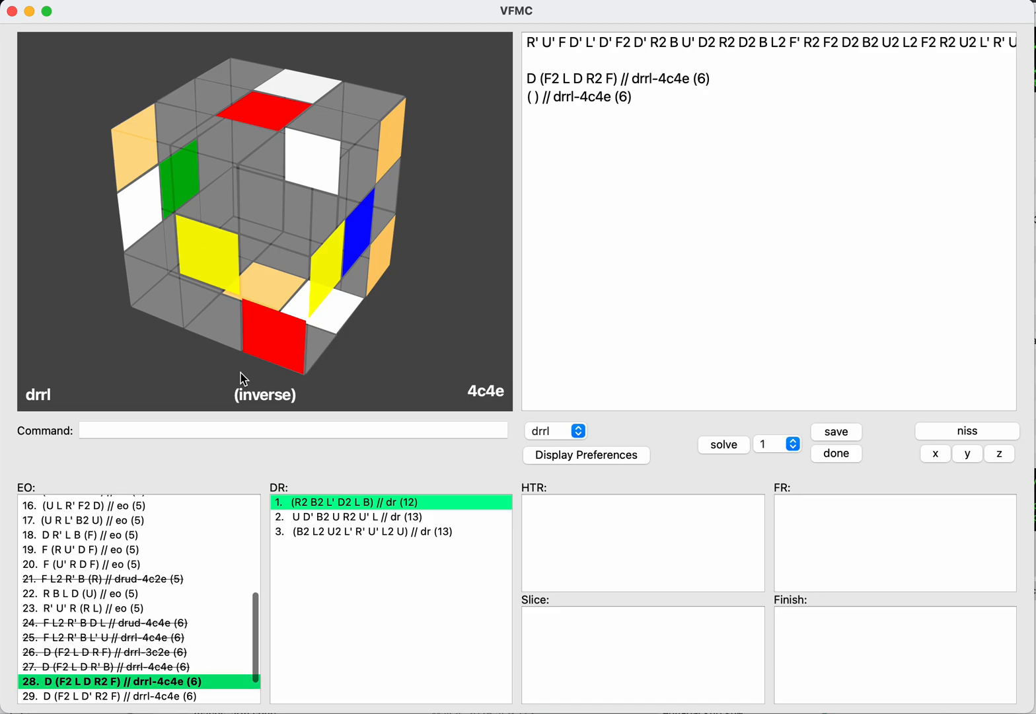
# Step: Mark the EO D (F2 L D R2 F) // drrl-4c4e as done
pyautogui.press('Return')
pyautogui.write('done')
pyautogui.press('Return')
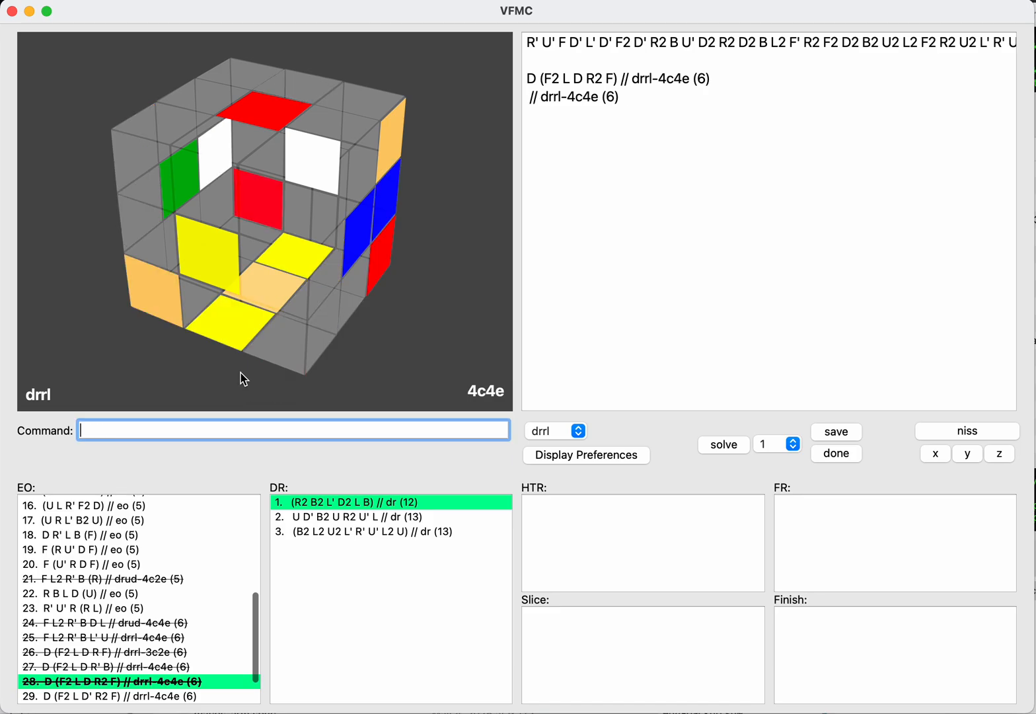
# Step: Load the saved EO D (F2 L D' R2 F) // drrl-4c4e, continue it with R2 F2 L' D2 R2 B and save the resulting DR
pyautogui.press('Tab')
pyautogui.press('Down')
pyautogui.press('Return')
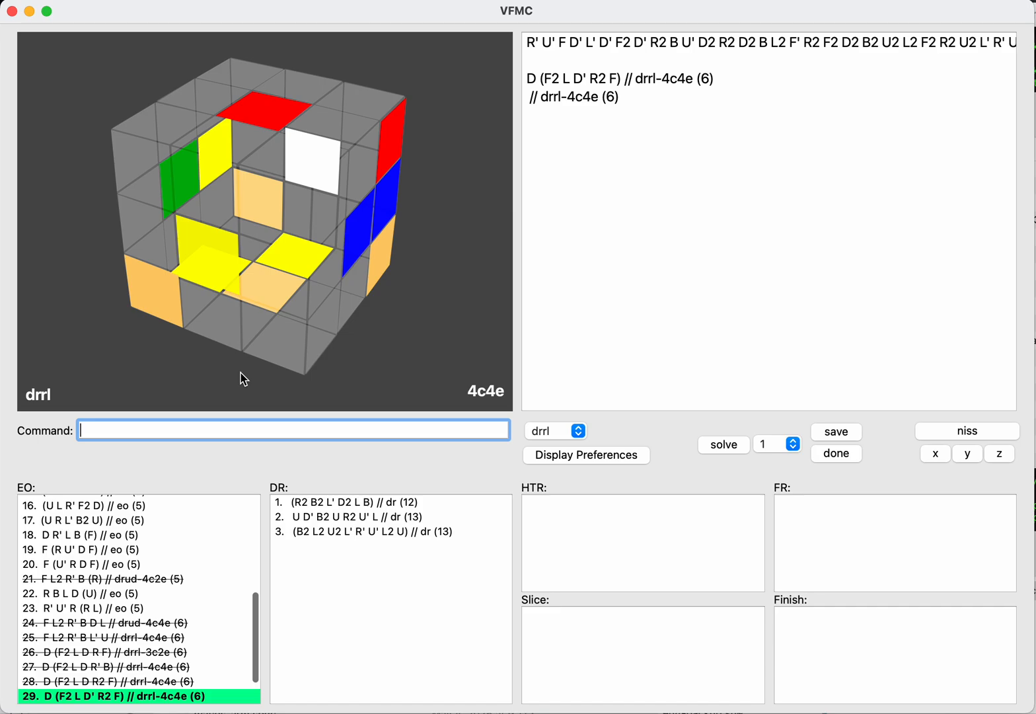
pyautogui.hotkey('shift', 'Tab')
pyautogui.press('Return')
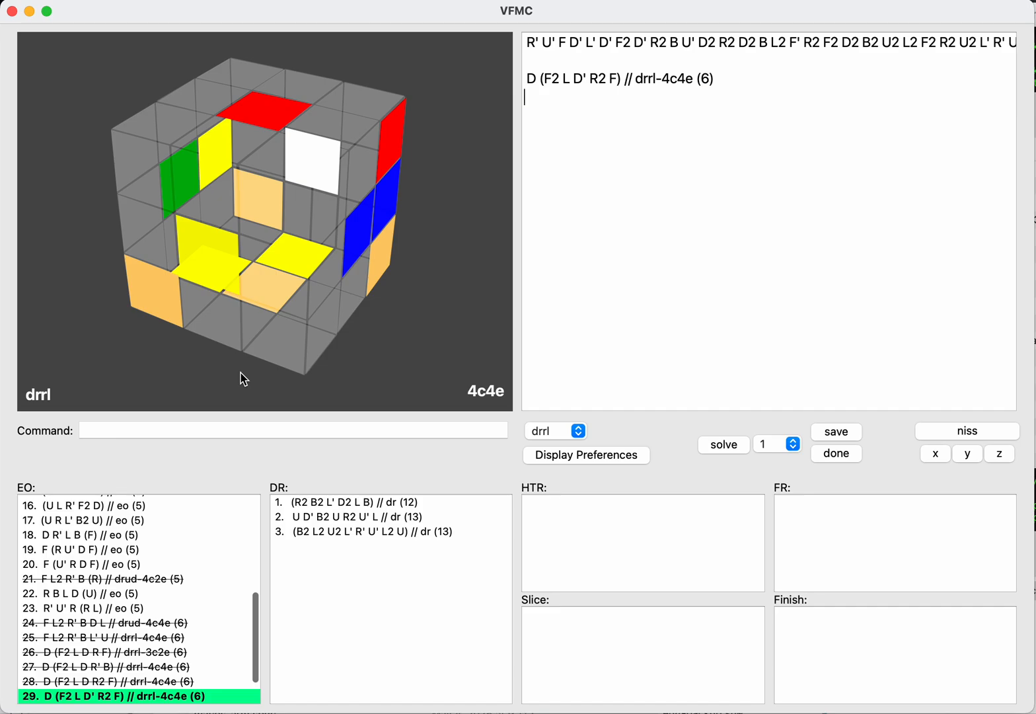
pyautogui.write('r2f2')
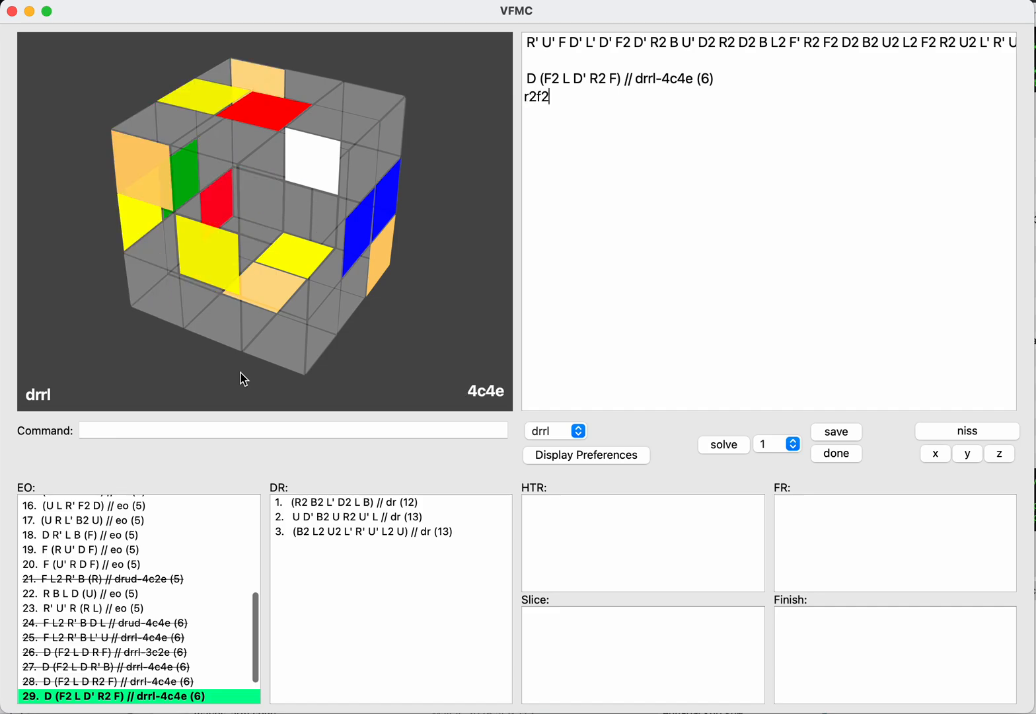
pyautogui.write("l'")
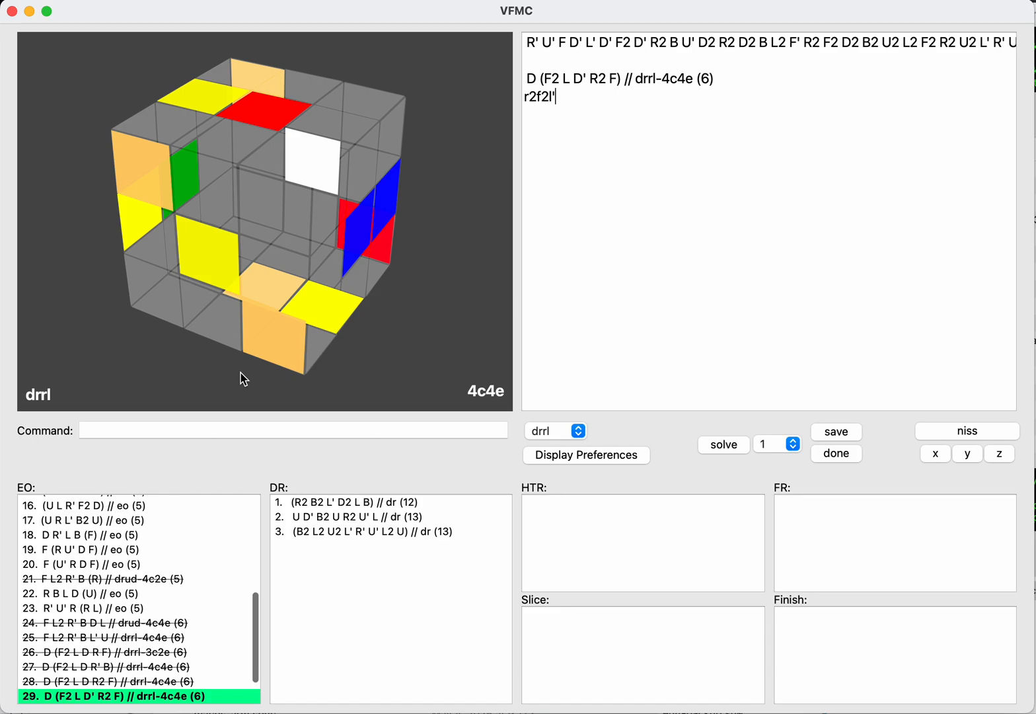
pyautogui.write('d2r2b')
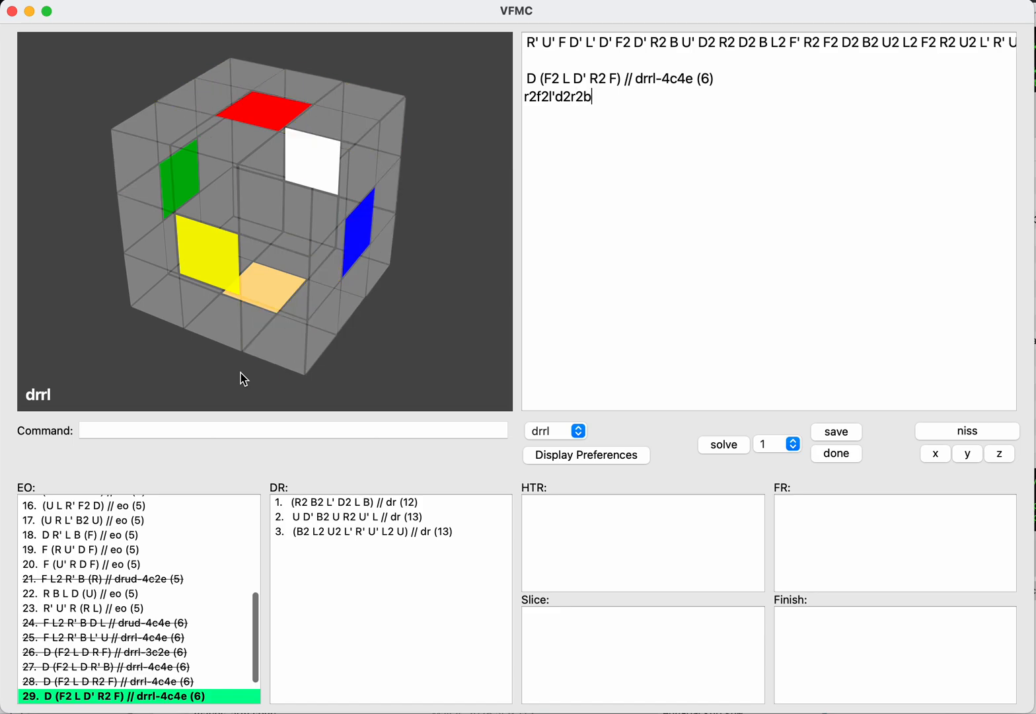
pyautogui.press('Return')
pyautogui.write('save')
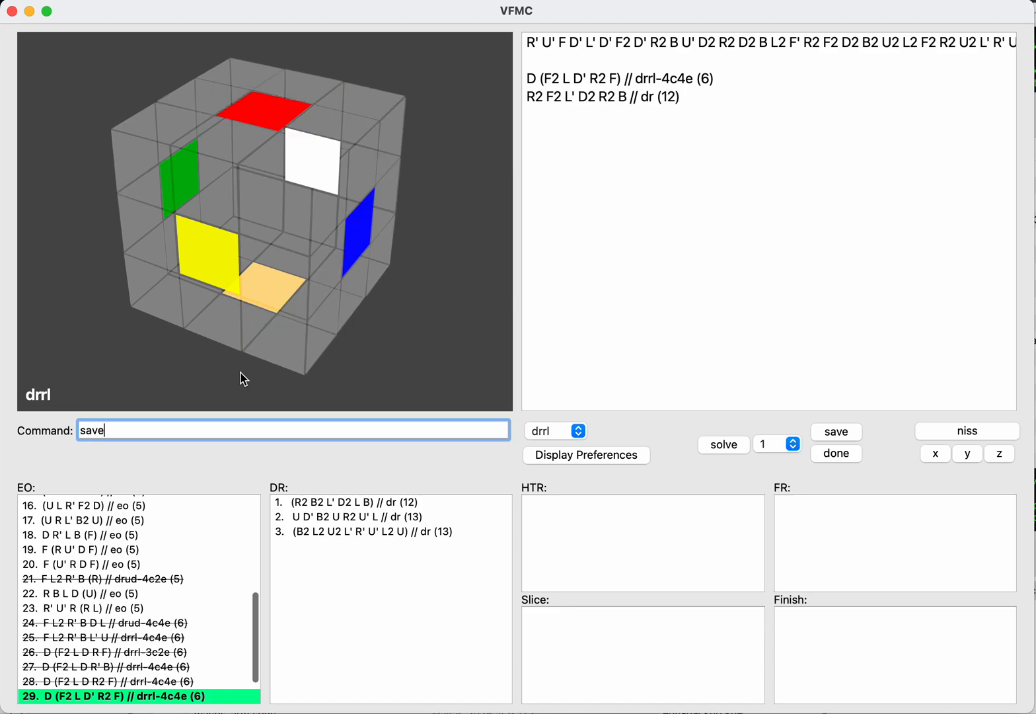
pyautogui.press('Return')
# Step: Mark the EO D (F2 L D' R2 F) // drrl-4c4e as done
pyautogui.press('Tab')
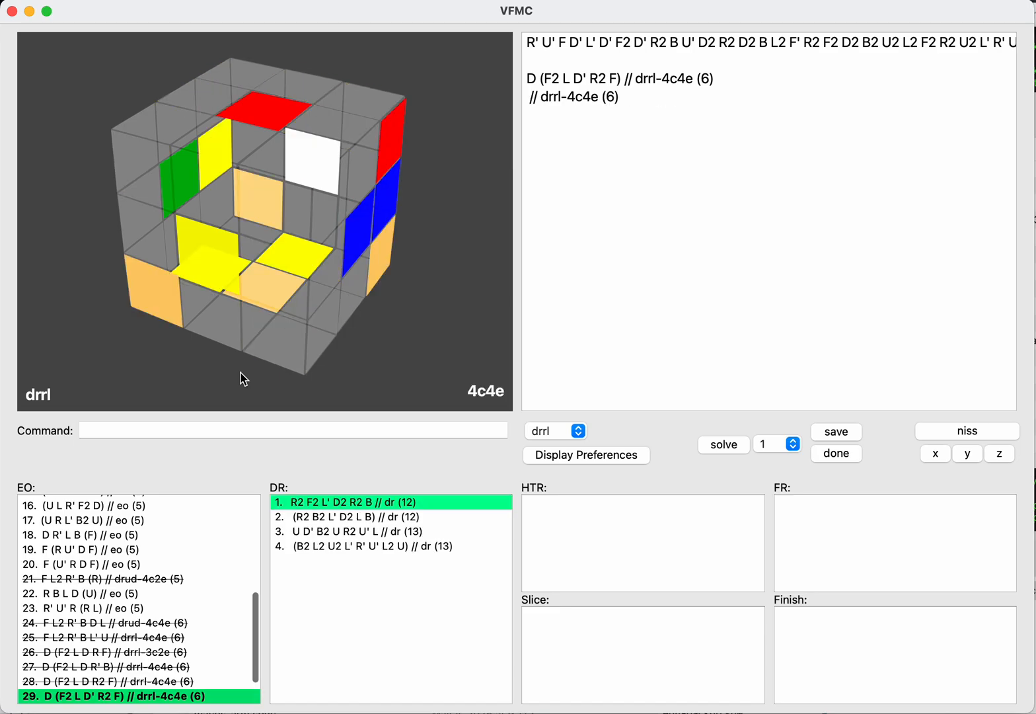
pyautogui.hotkey('shift', 'Tab')
pyautogui.write('done')
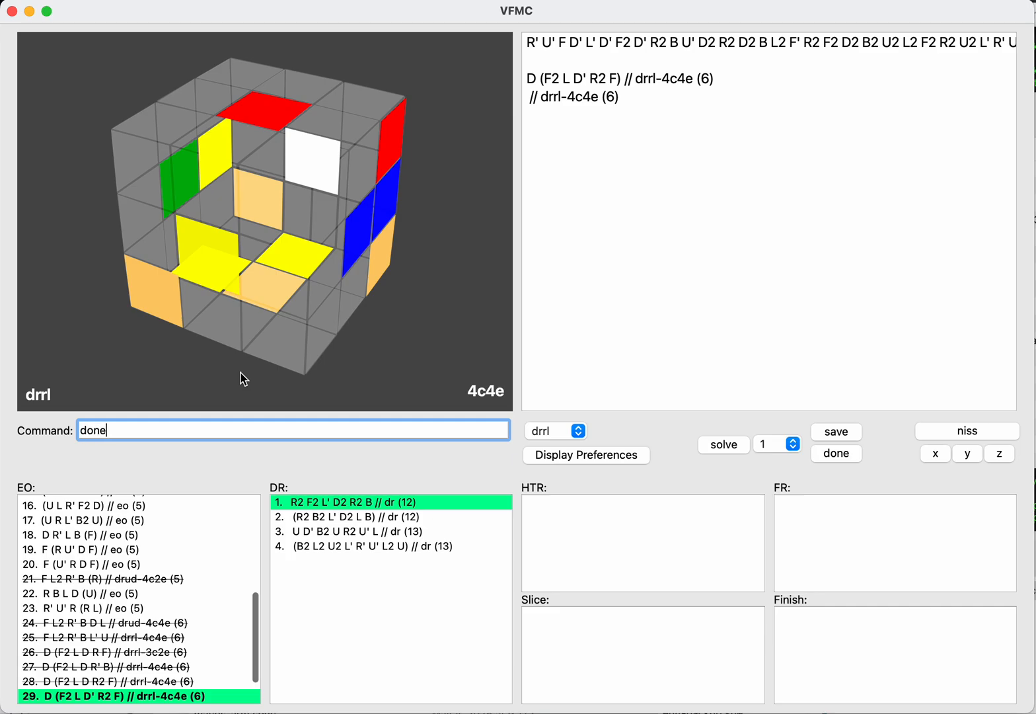
pyautogui.press('Return')
# Step: Load the saved EO F L2 R' B (U R) // drud-4c4e
pyautogui.press('Up')
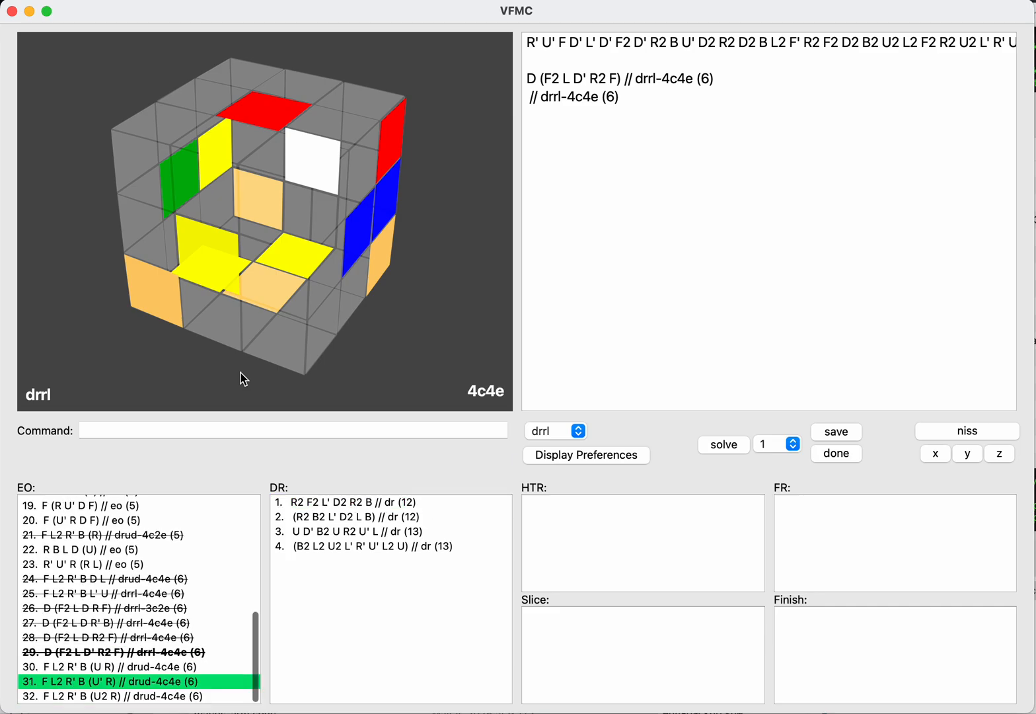
pyautogui.press('Up')
pyautogui.press('Return')
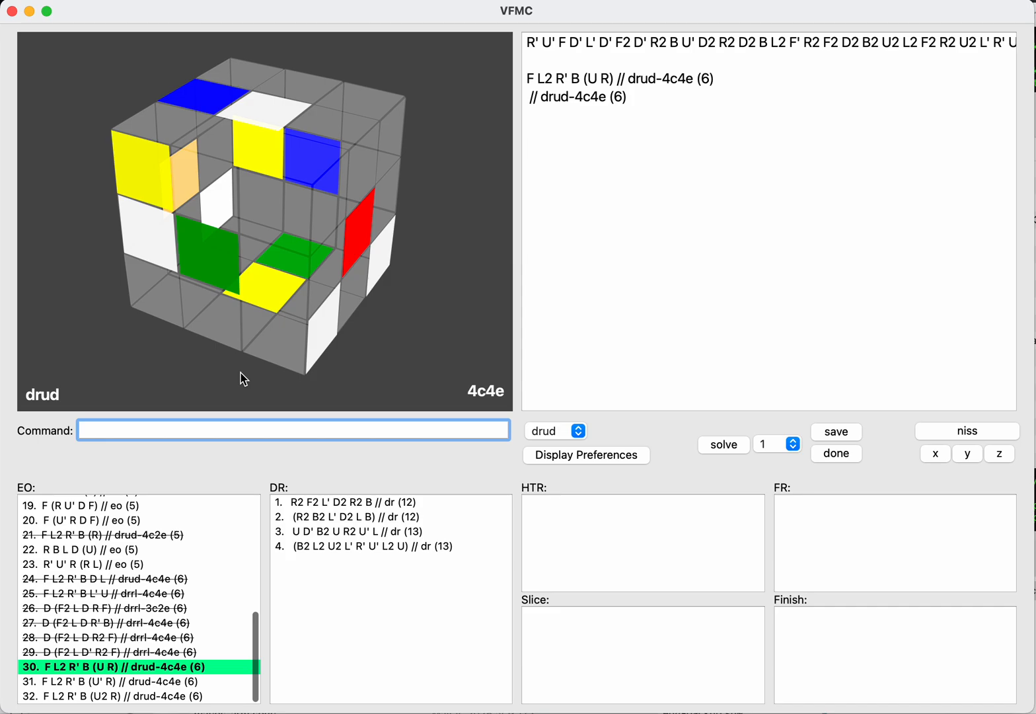
# Step: Continue F L2 R' B (U R) on the normal scramble with B2 D B2 D L and save the resulting DR
pyautogui.press('Tab')
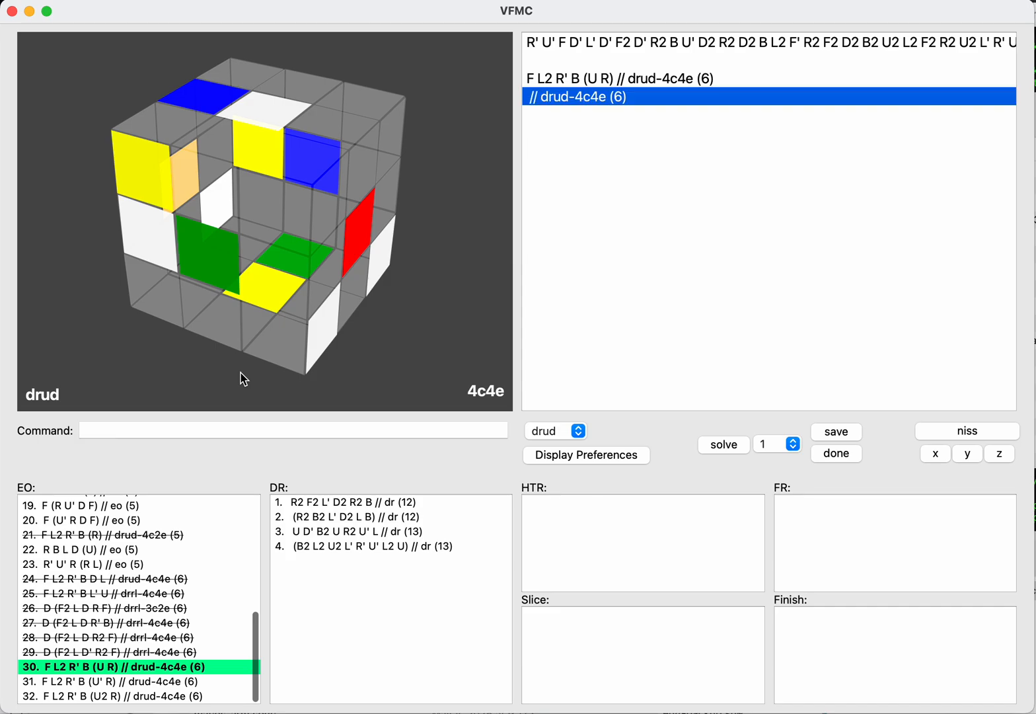
pyautogui.press('Return')
pyautogui.write("b2d'")
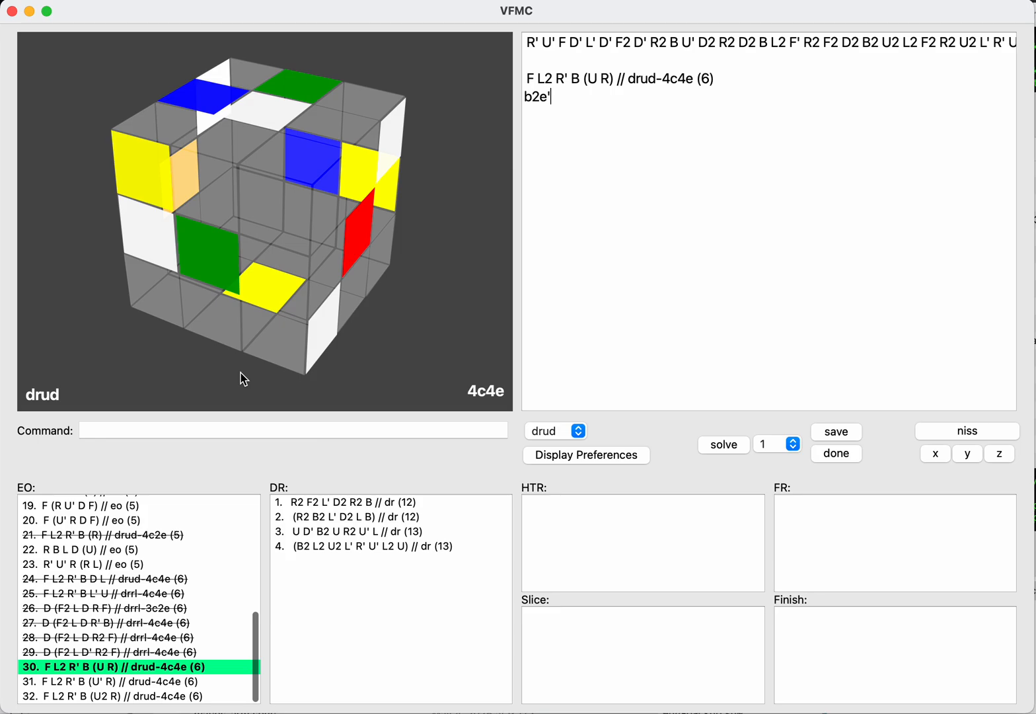
pyautogui.write('b2')
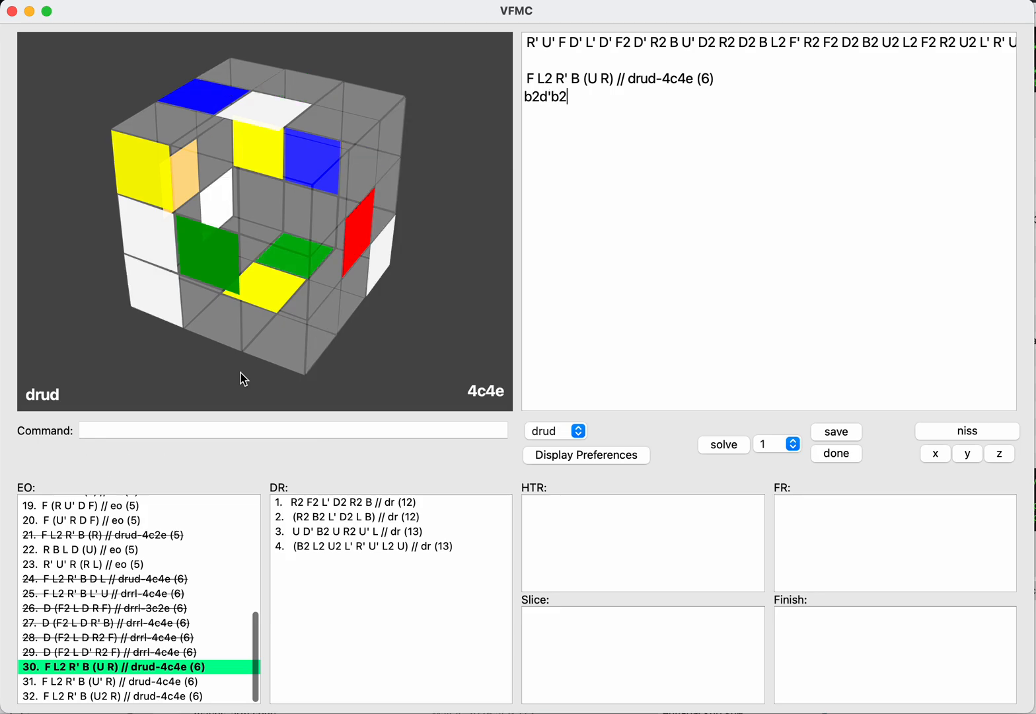
pyautogui.press('BackSpace')
pyautogui.press('BackSpace')
pyautogui.press('BackSpace')
pyautogui.write('b2')
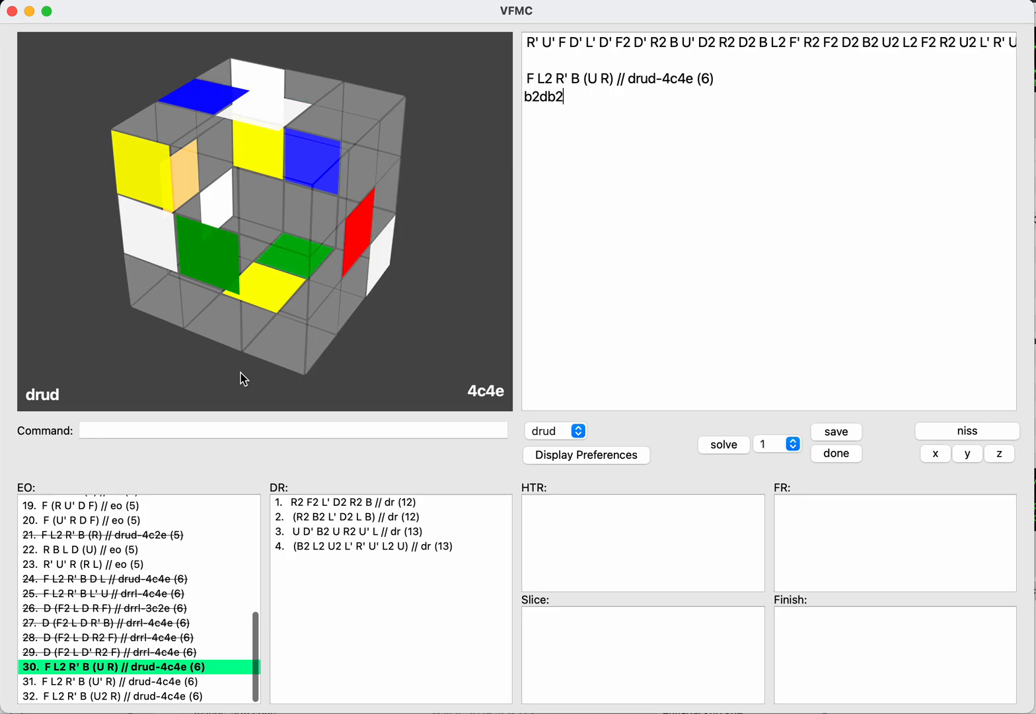
pyautogui.write('d')
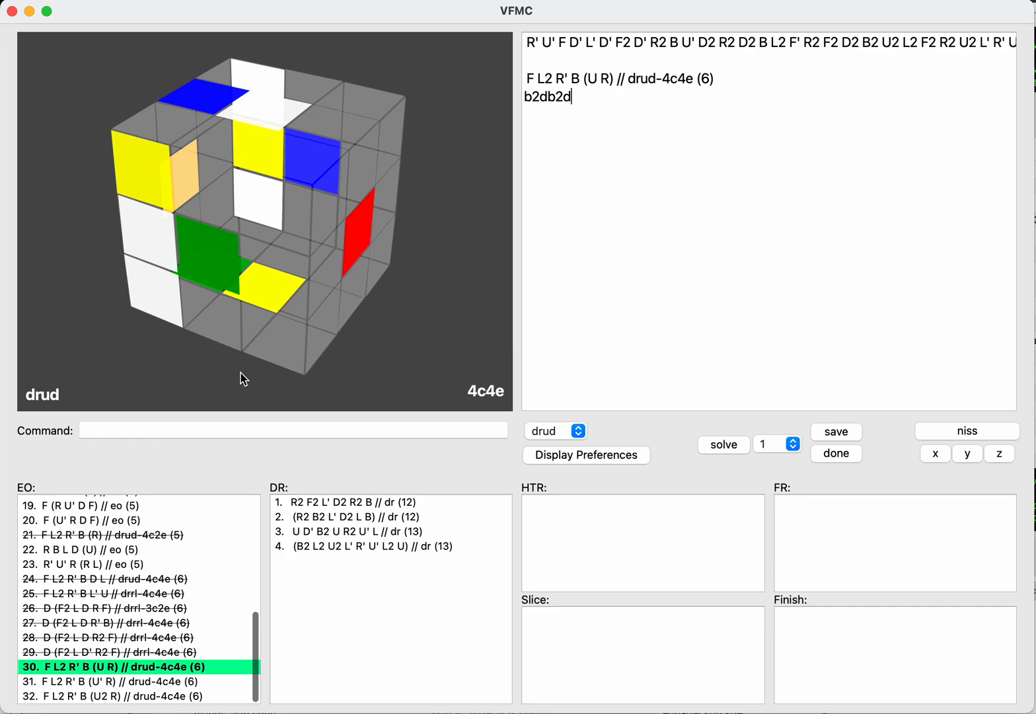
pyautogui.write('lsave')
pyautogui.press('Return')
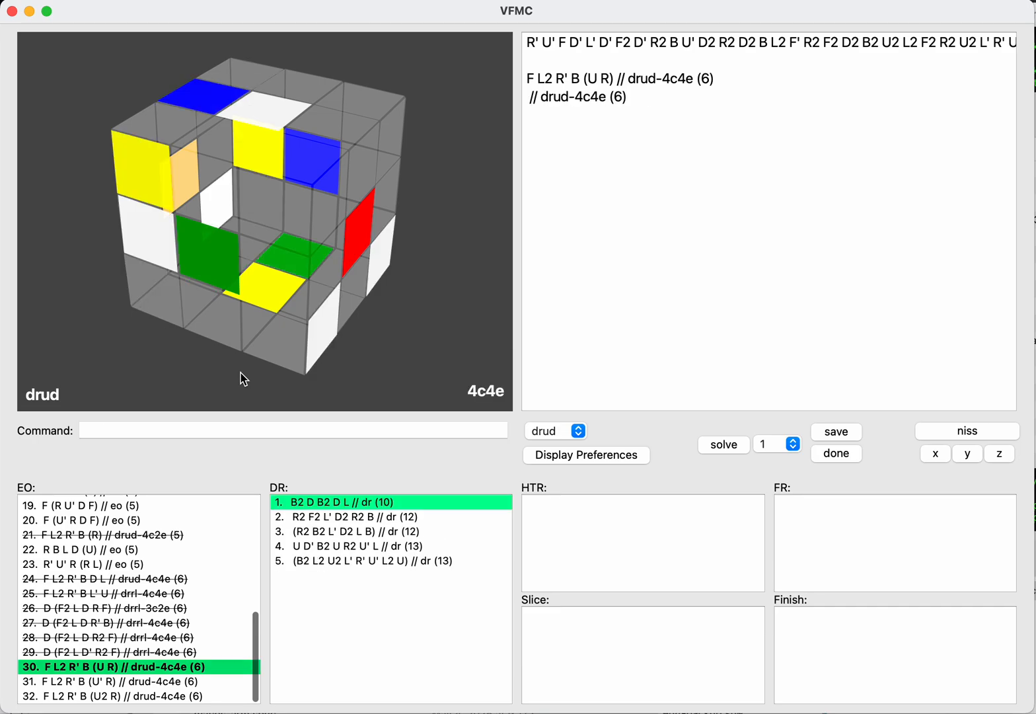
# Step: Check F L2 R' B (U R) // drud-4c4e on the inverse with NISS and mark it as done
pyautogui.press('Return')
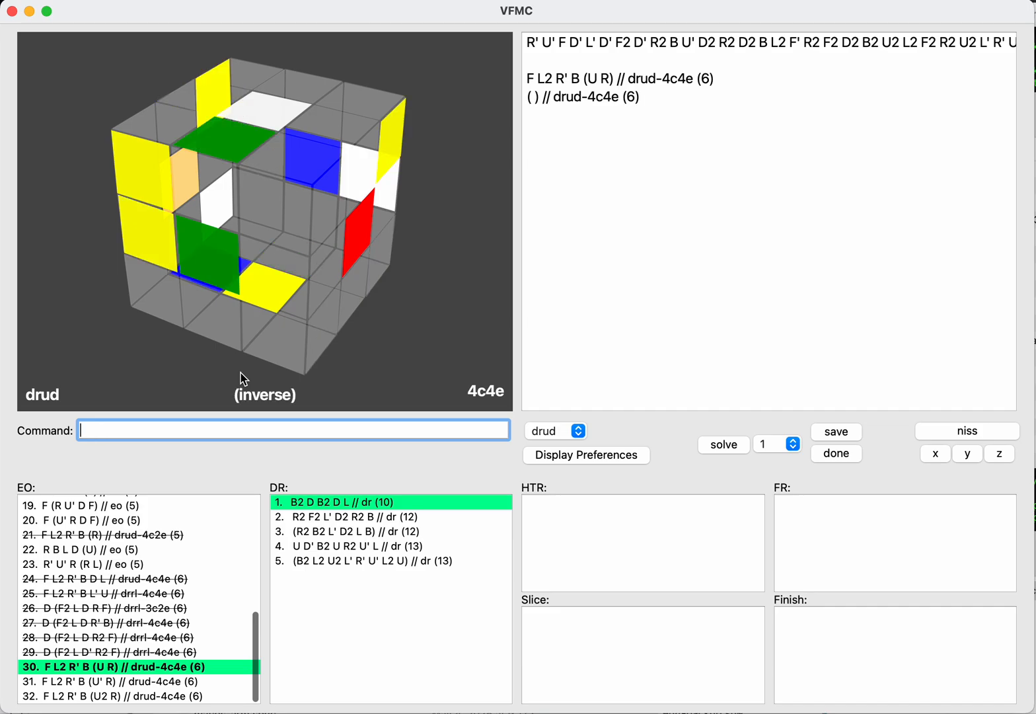
pyautogui.write('done')
pyautogui.press('Return')
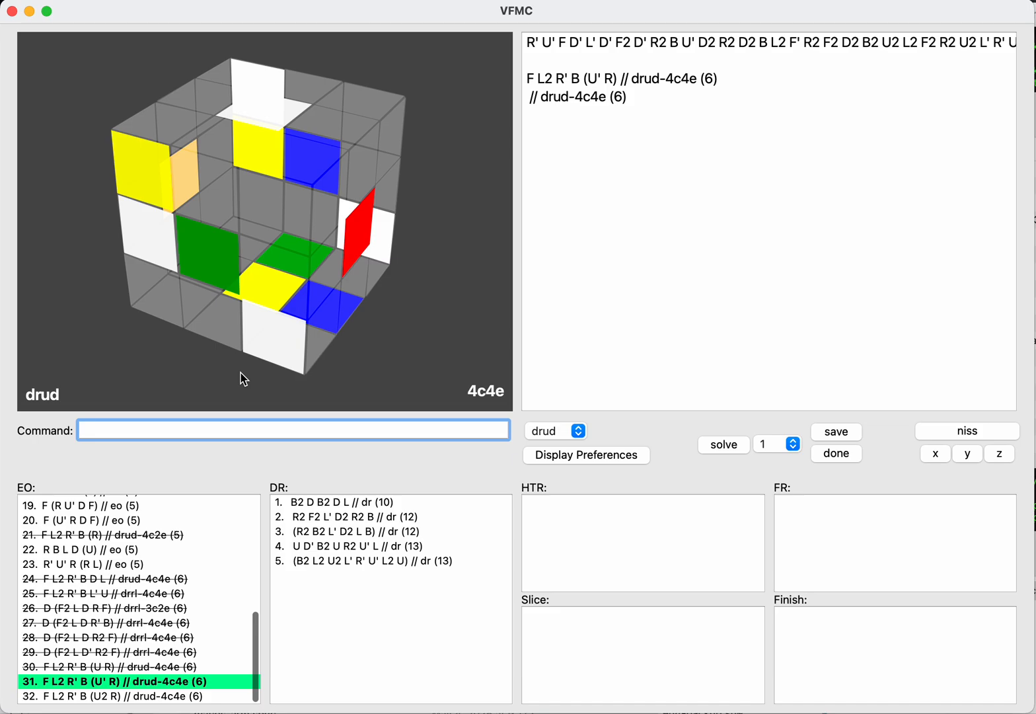
# Step: Continue F L2 R' B (U' R) // drud-4c4e with U' R2 L2 D U2 L and save the resulting DR
pyautogui.press('Tab')
pyautogui.write('u')
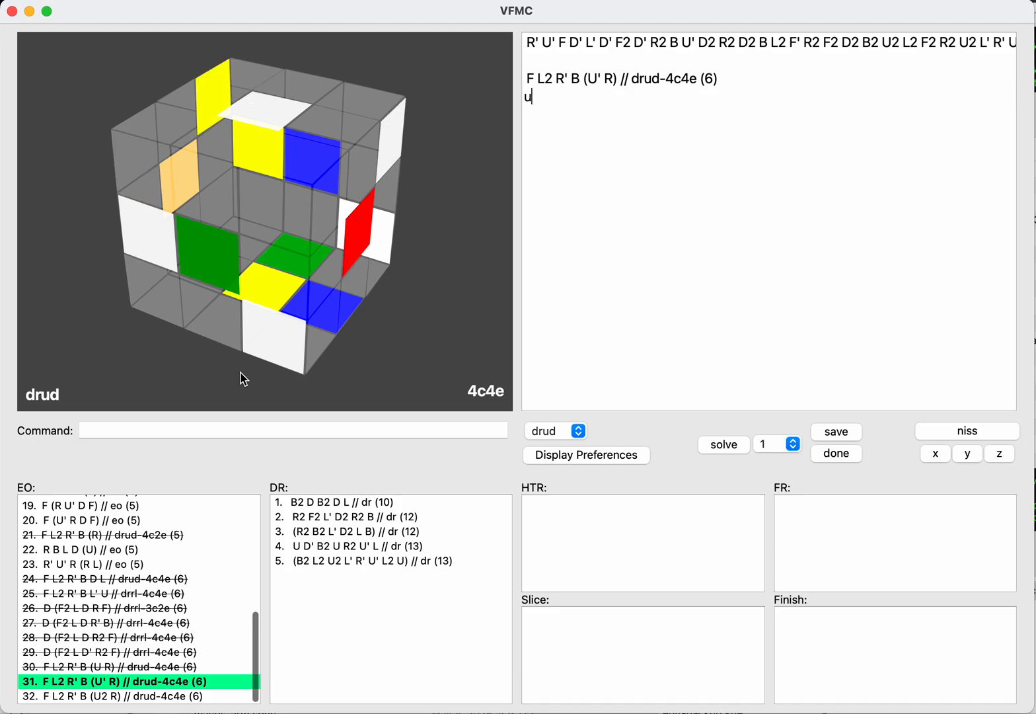
pyautogui.write("'r2l2")
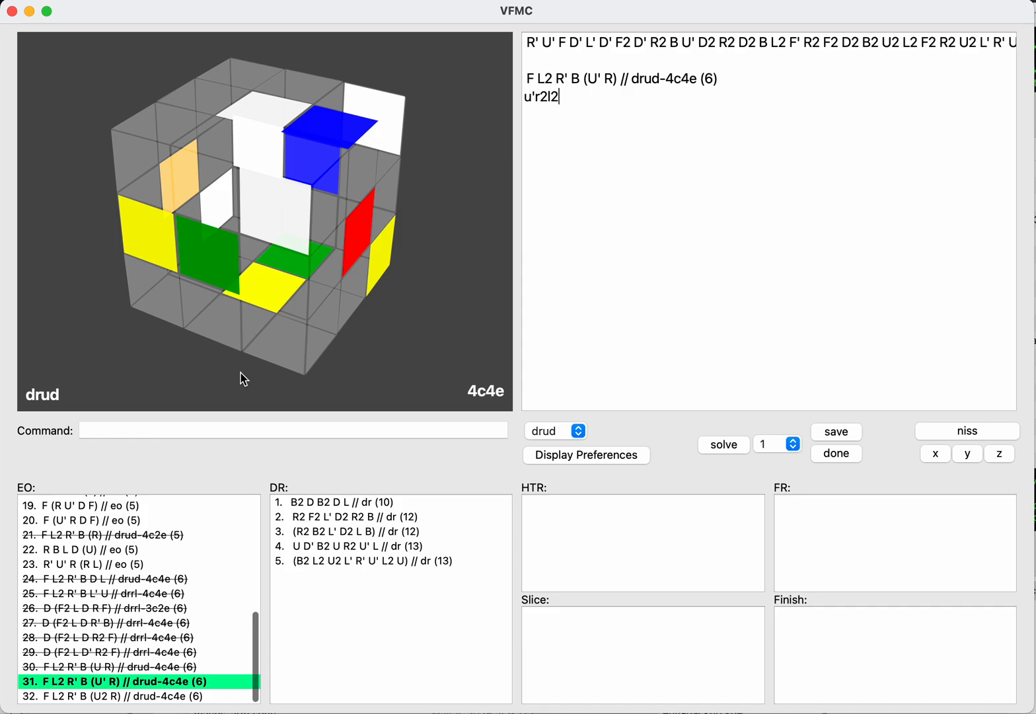
pyautogui.write('d')
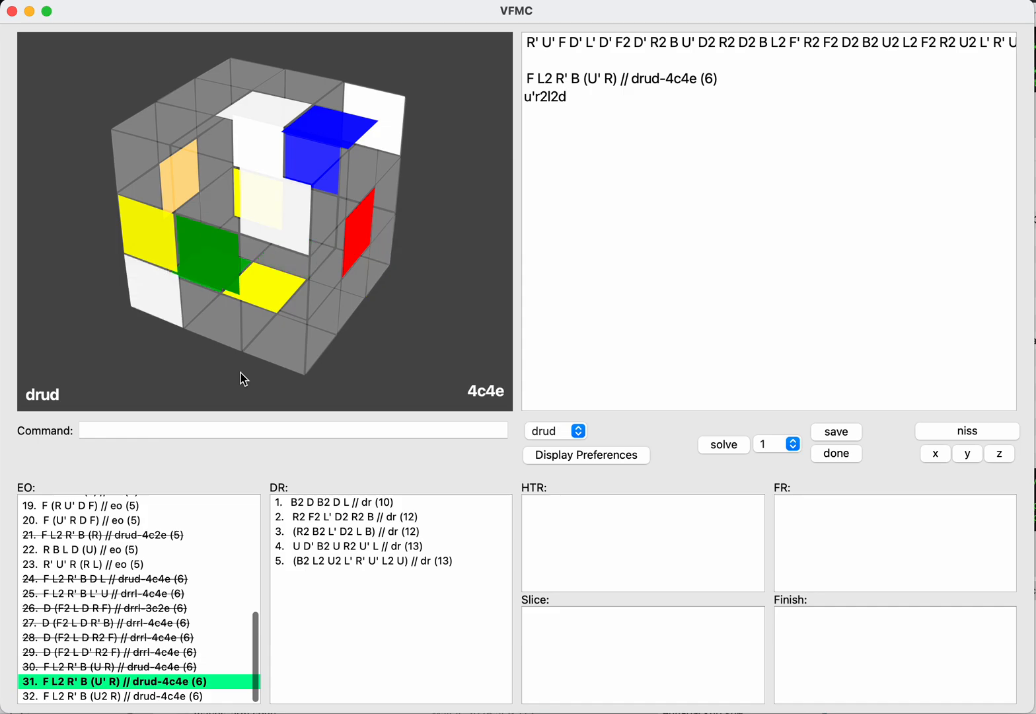
pyautogui.write('u2l')
pyautogui.press('Tab')
pyautogui.write('save')
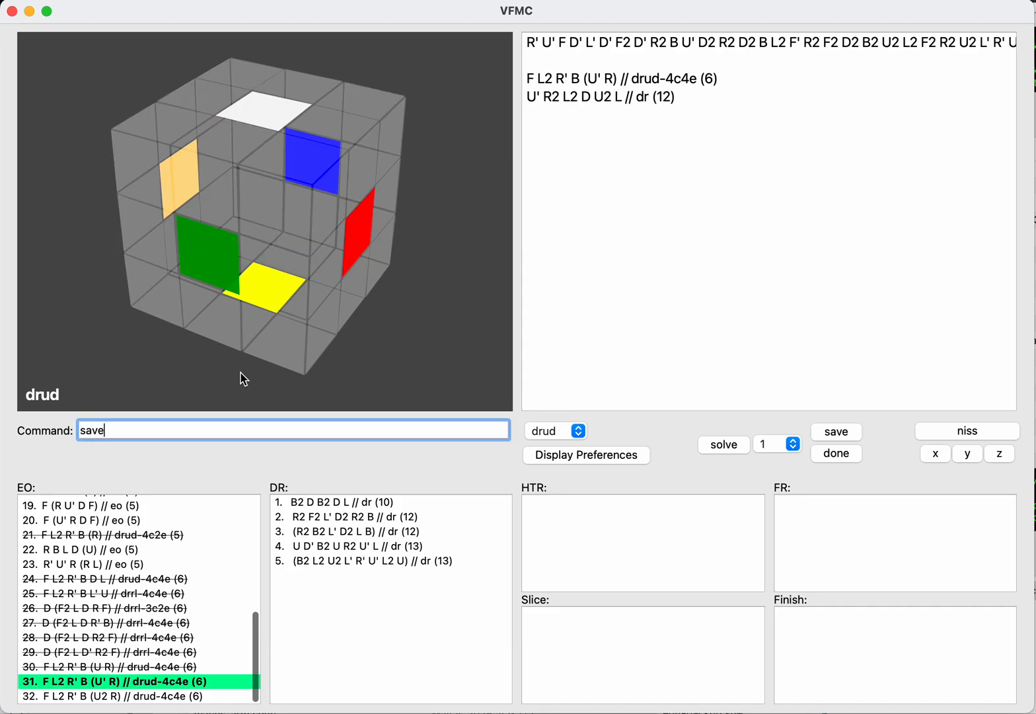
pyautogui.press('Return')
# Step: Mark the EO F L2 R' B (U' R) // drud-4c4e as done
pyautogui.hotkey('shift', 'Tab')
pyautogui.press('Tab')
pyautogui.press('Tab')
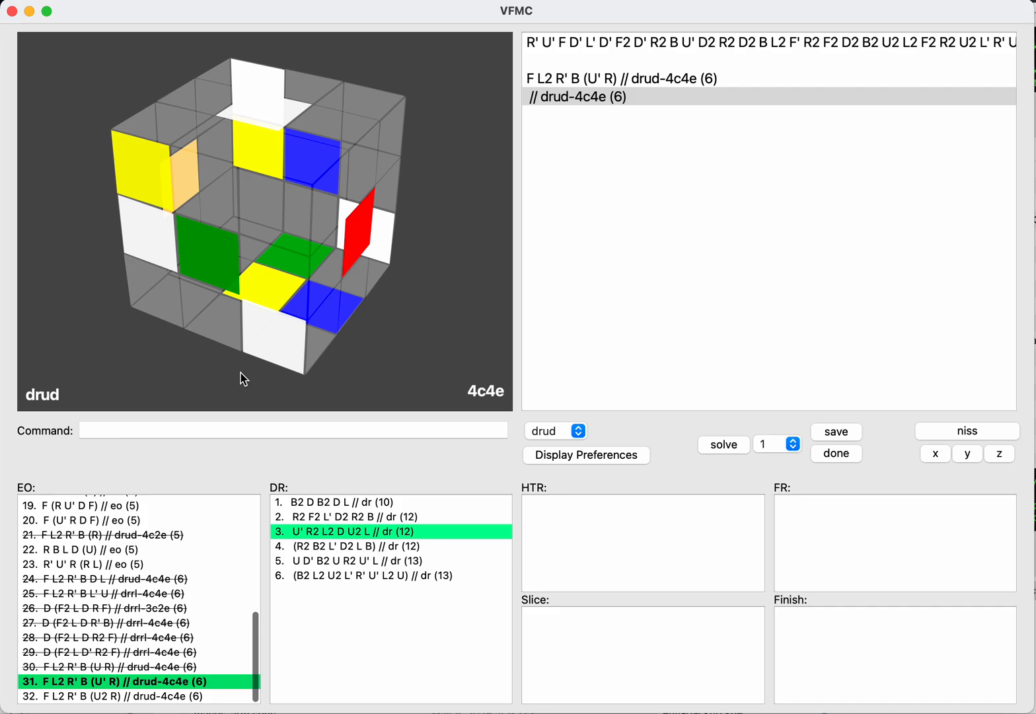
pyautogui.press('Tab')
pyautogui.write('done')
pyautogui.press('Return')
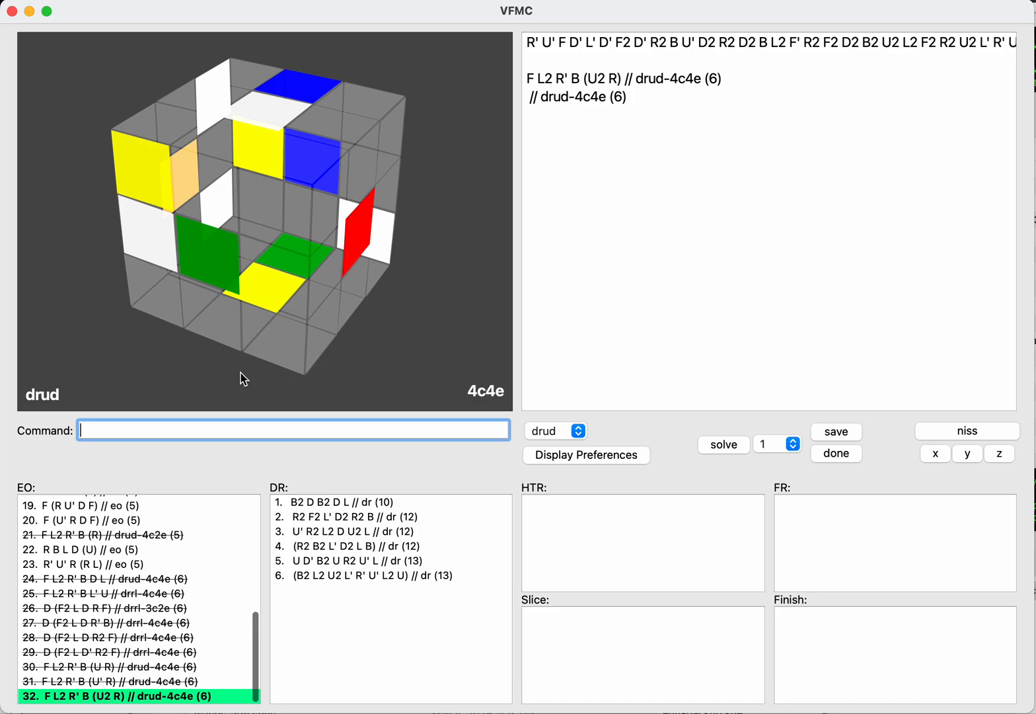
# Step: Try U2 B2 and U' B2 as continuations of F L2 R' B (U2 R) // drud-4c4e and clear the moves again
pyautogui.press('Tab')
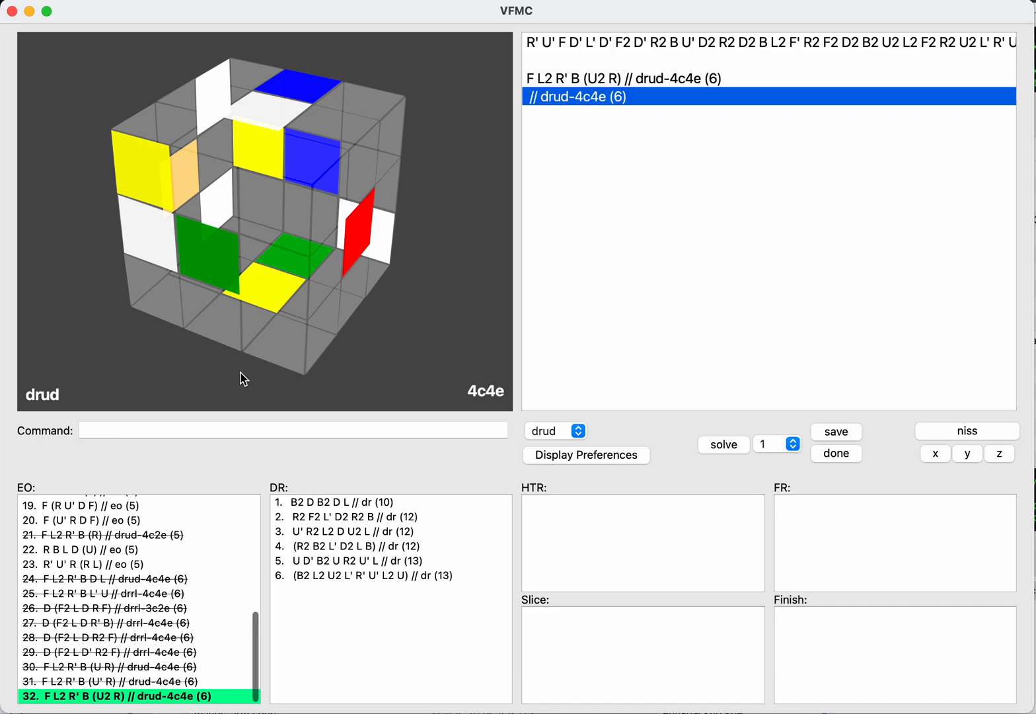
pyautogui.press('Return')
pyautogui.write('u2b2')
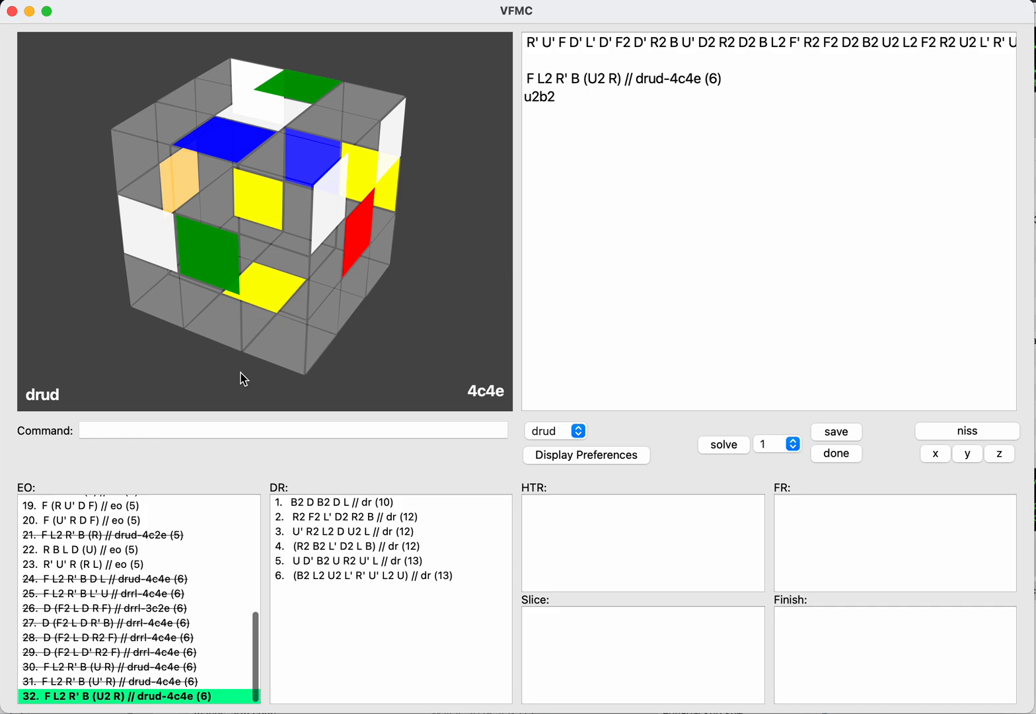
pyautogui.press('BackSpace')
pyautogui.press('BackSpace')
pyautogui.press('BackSpace')
pyautogui.press('BackSpace')
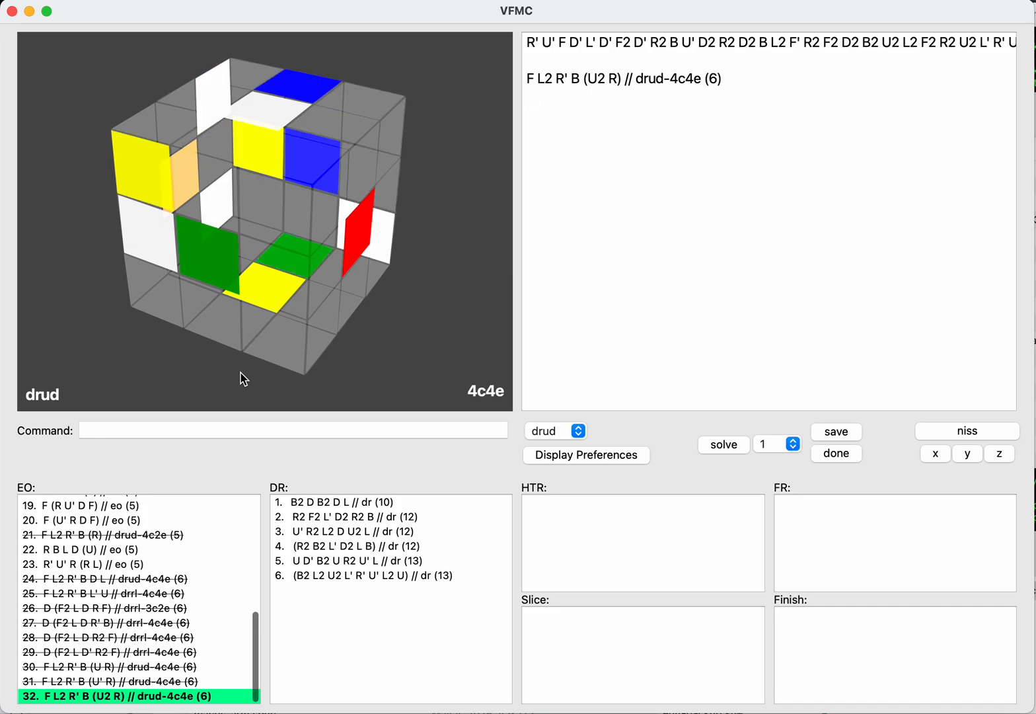
pyautogui.write("u'b2")
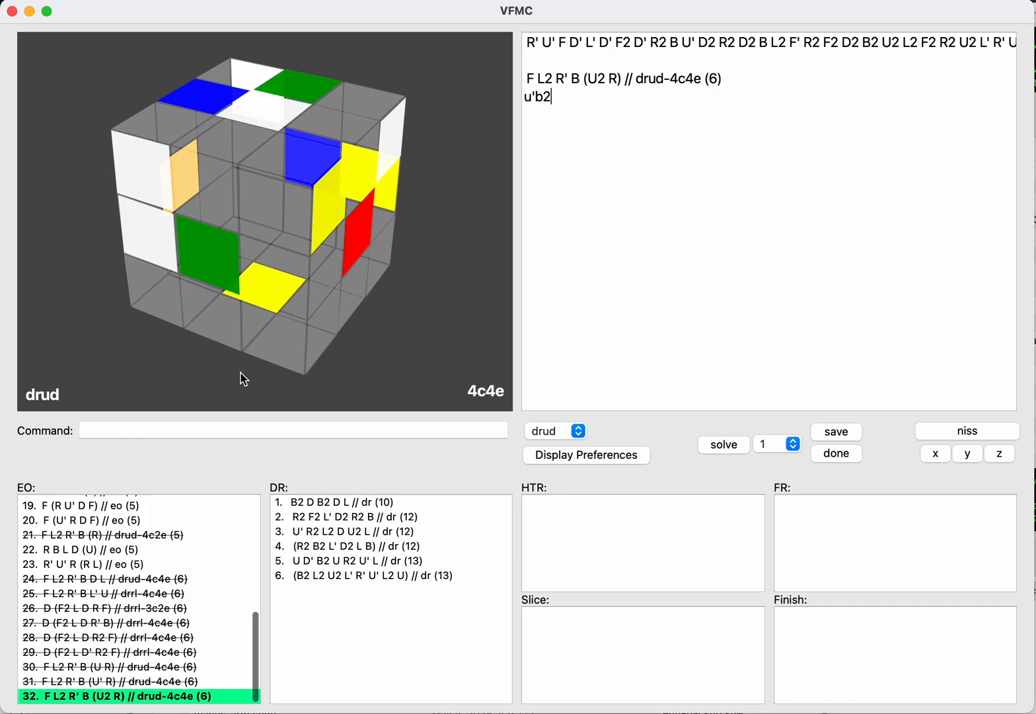
pyautogui.press('BackSpace')
pyautogui.press('BackSpace')
pyautogui.press('BackSpace')
pyautogui.press('BackSpace')
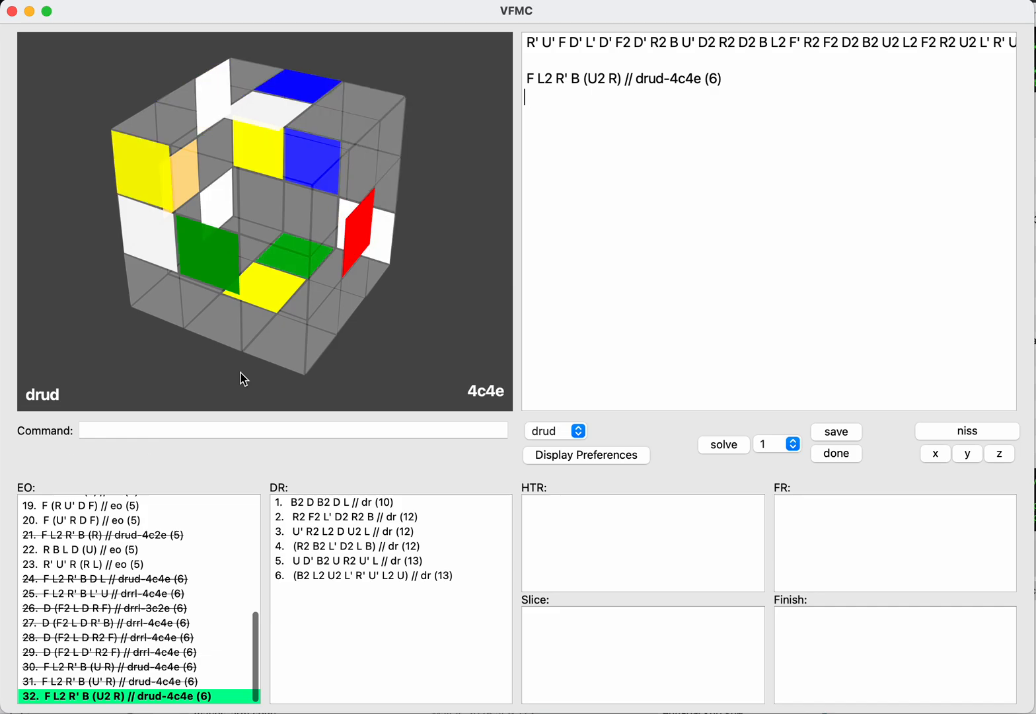
# Step: Check F L2 R' B (U2 R) // drud-4c4e on the inverse with NISS and mark it as done
pyautogui.press('Tab')
pyautogui.write('niss')
pyautogui.press('Return')
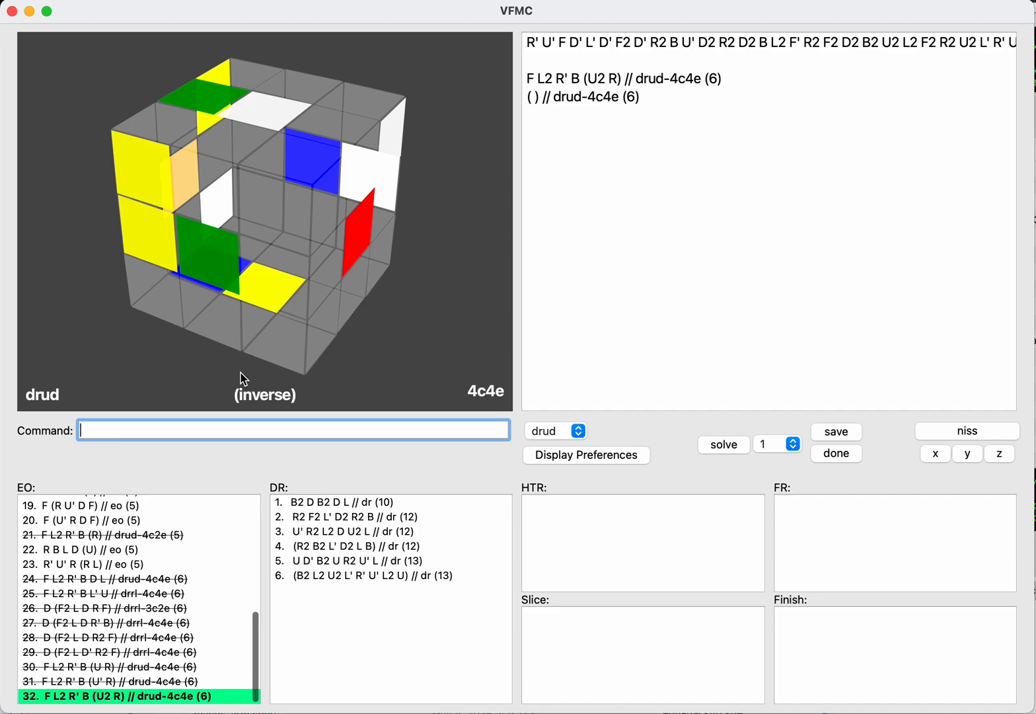
pyautogui.write('done')
pyautogui.press('Return')
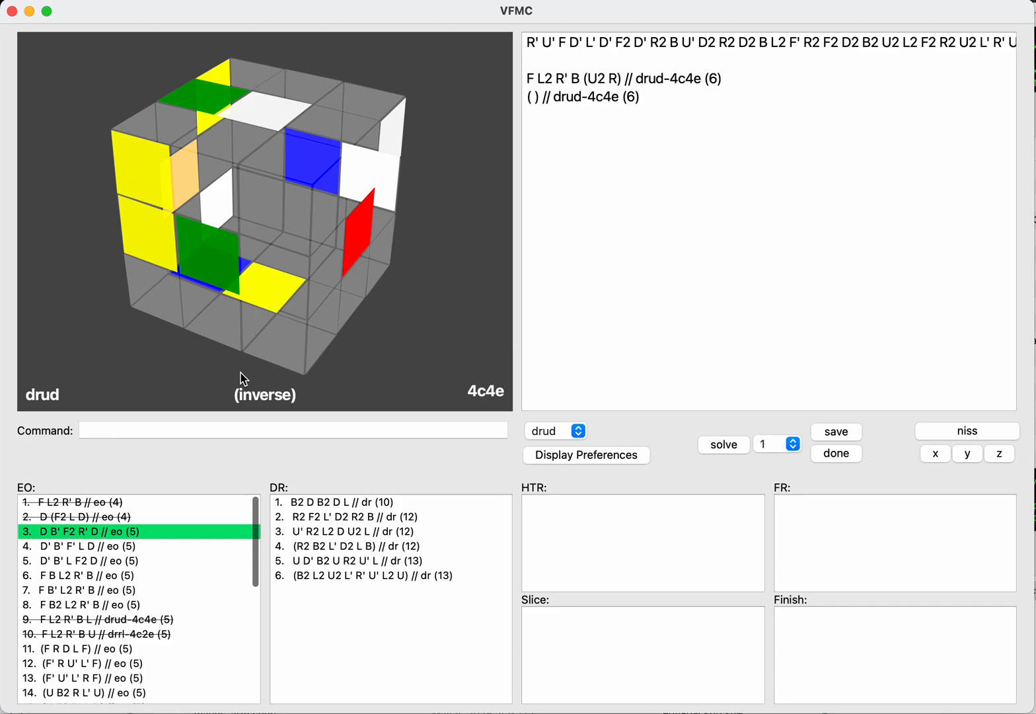
# Step: Load the saved EO D B' F2 R' D, check it for drrl and mark it as done
pyautogui.press('Return')
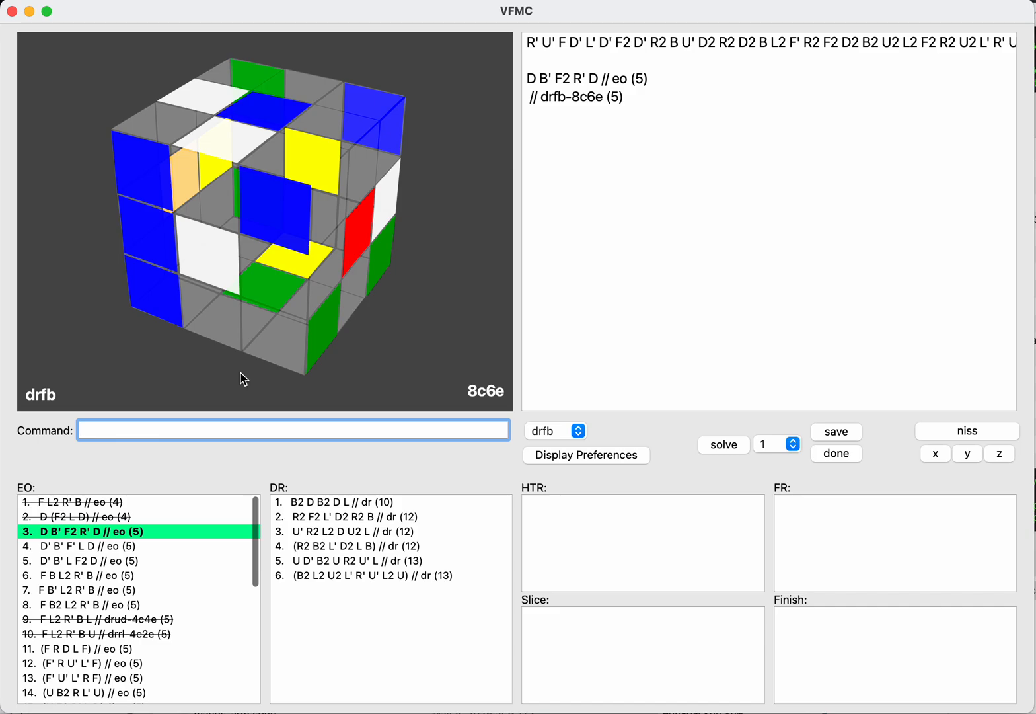
pyautogui.write('drrl')
pyautogui.press('Return')
pyautogui.write('done')
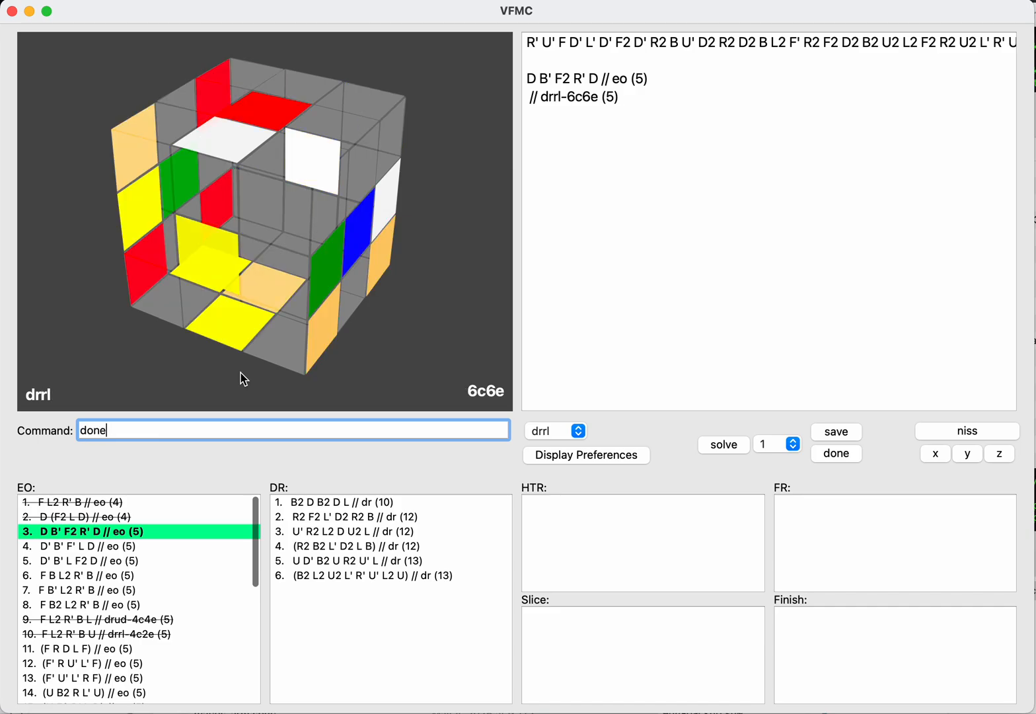
pyautogui.press('Return')
# Step: Check the saved EO D' B' F' L D for drrl and mark it as done
pyautogui.write('drrl')
pyautogui.press('Return')
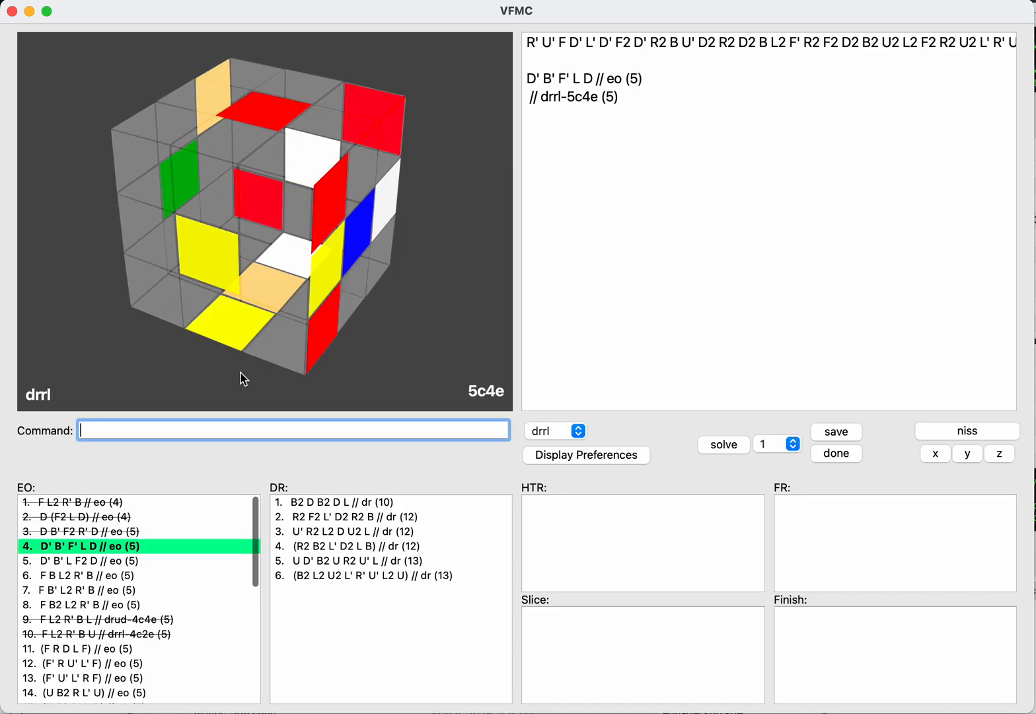
pyautogui.write('done')
pyautogui.press('Return')
# Step: Check the saved EO D' B' L F2 D for drrl and mark it as done
pyautogui.write('drrl')
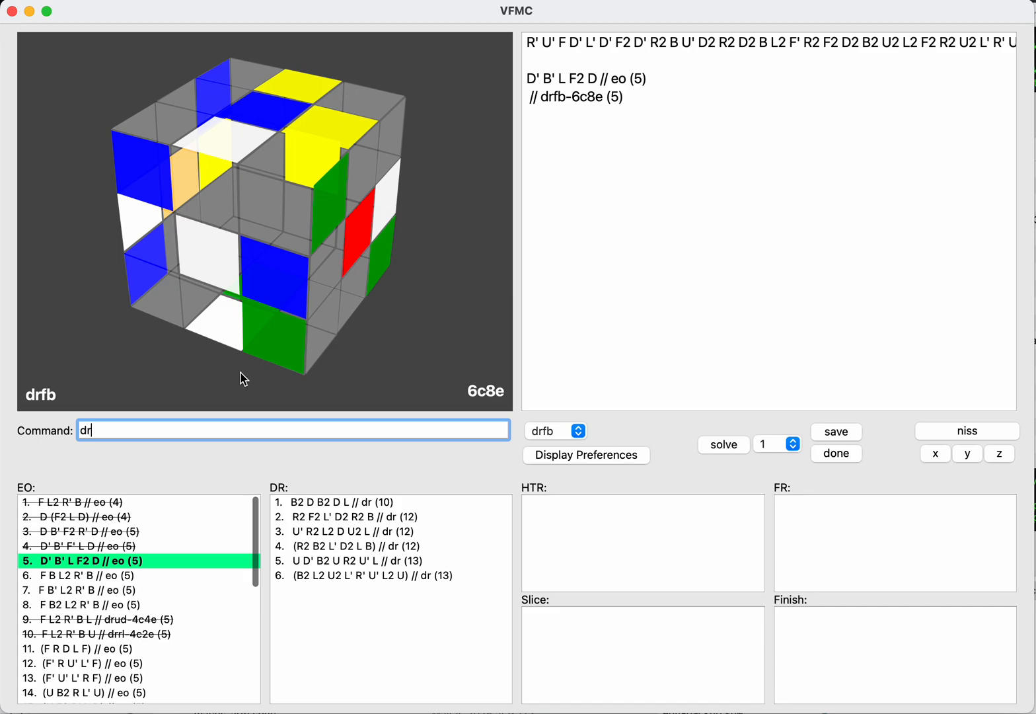
pyautogui.press('Return')
pyautogui.write('done')
pyautogui.press('Return')
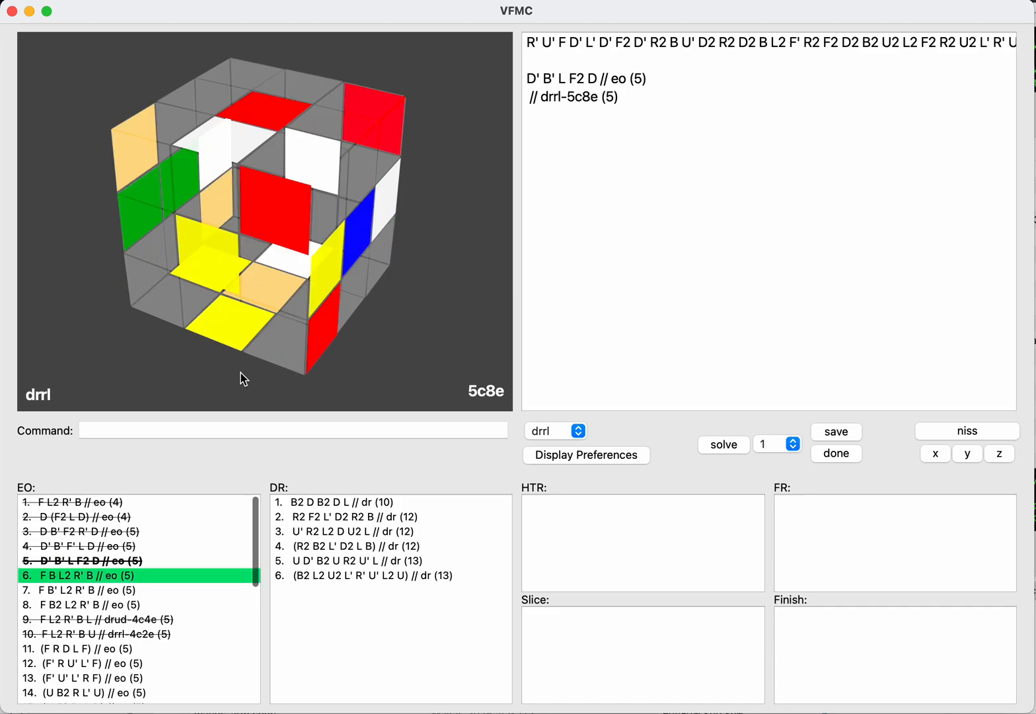
# Step: Load the saved EO F B L2 R' B, check it for drrl and mark it as done
pyautogui.write('drrl')
pyautogui.press('Return')
pyautogui.write('done')
pyautogui.press('Return')
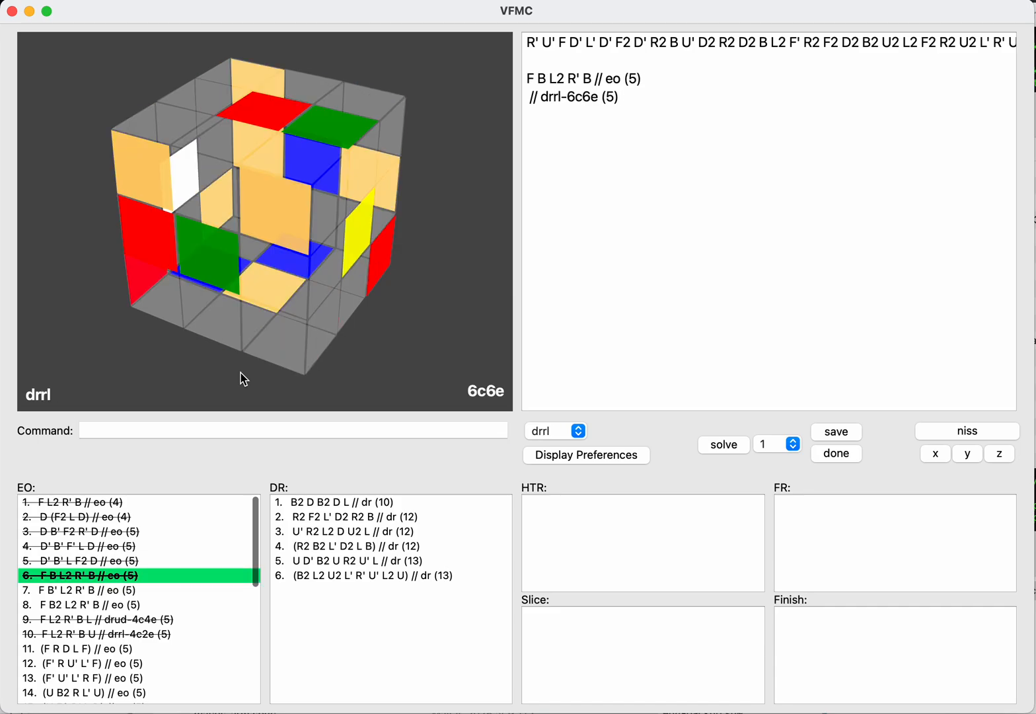
# Step: Load the saved EO F B' L2 R' B, check it for drrl and mark it as done
pyautogui.write('drrl')
pyautogui.press('Return')
pyautogui.write('done')
pyautogui.press('Return')
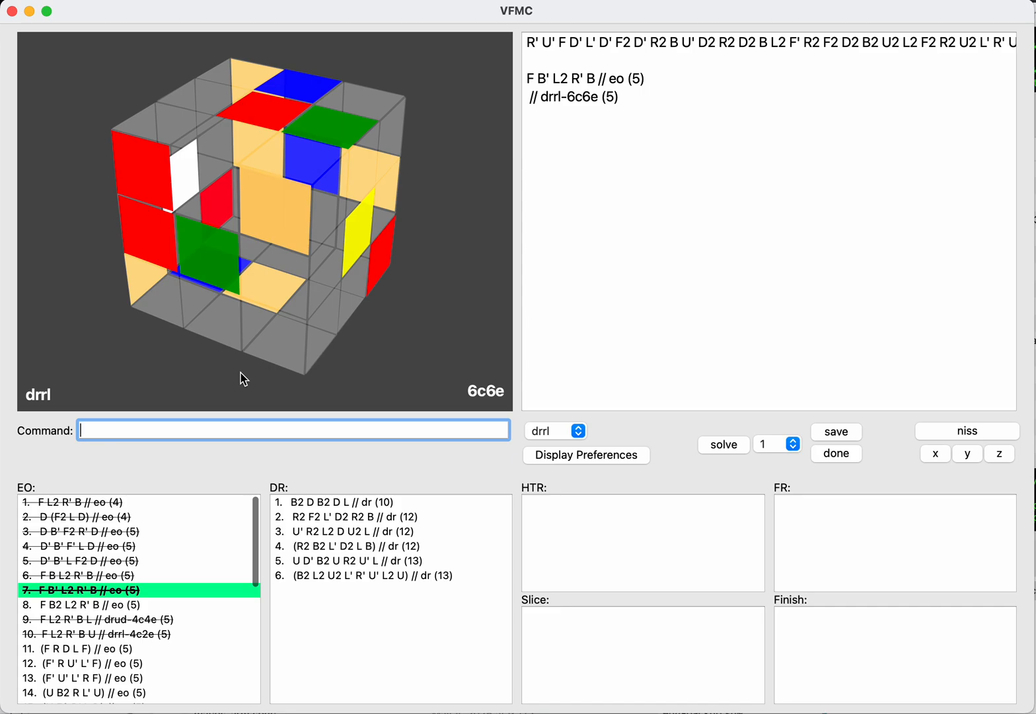
# Step: Load the saved EO F B2 L2 R' B, check it for drrl and mark it as done
pyautogui.write('drrl')
pyautogui.press('Return')
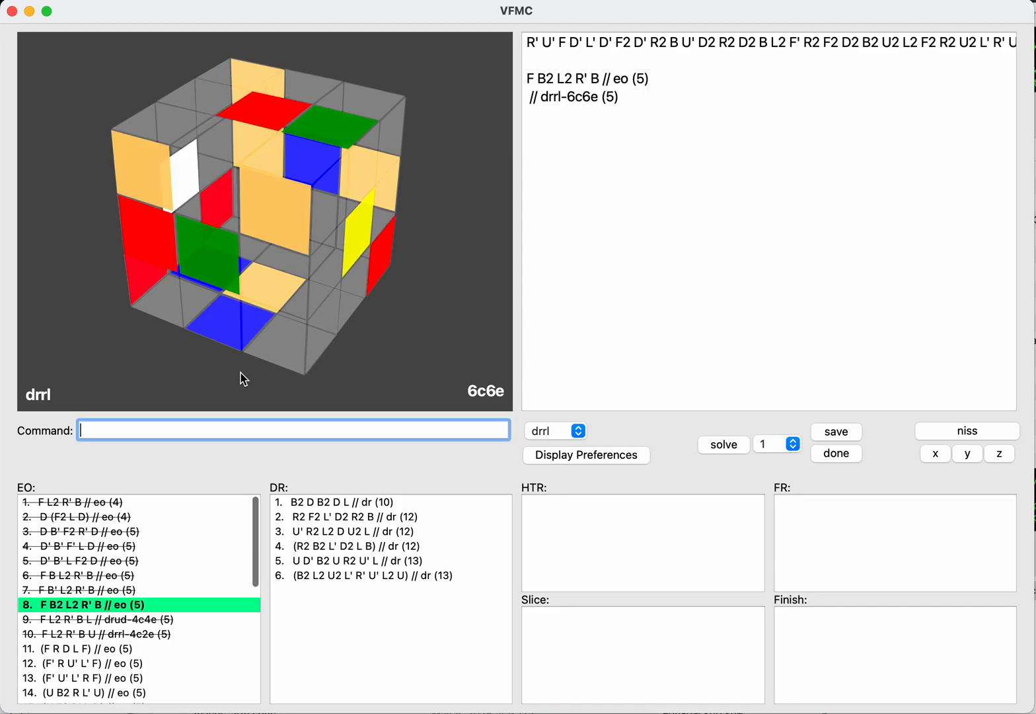
pyautogui.write('done')
pyautogui.press('Return')
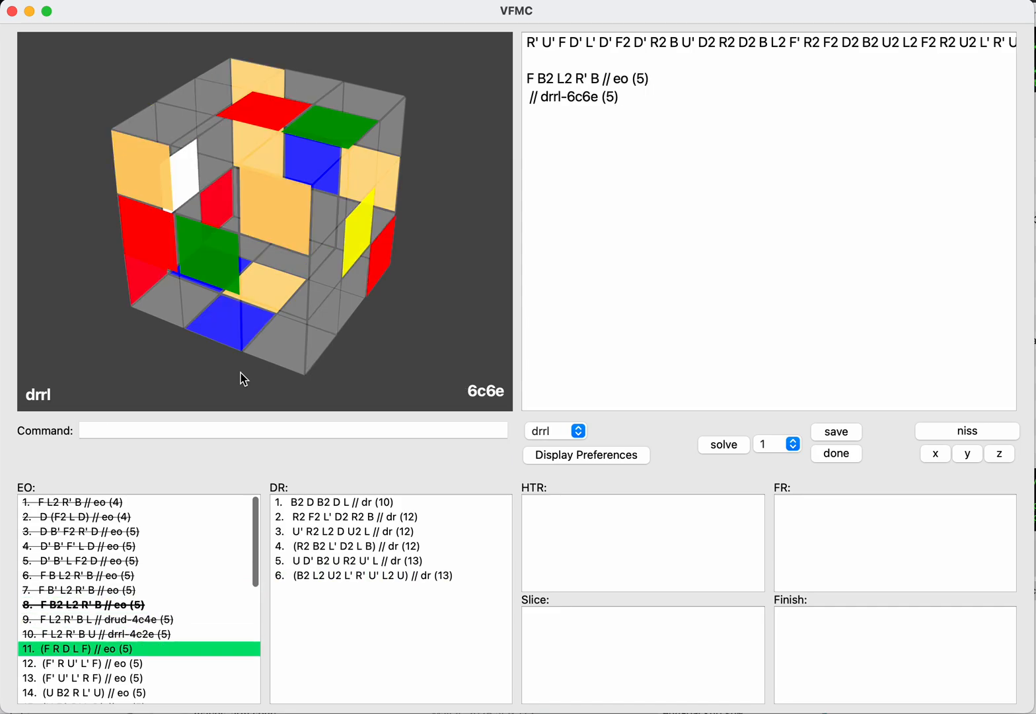
# Step: Load the saved inverse EO (F R D L F), check it for drrl and mark it as done
pyautogui.write('drrl')
pyautogui.press('Return')
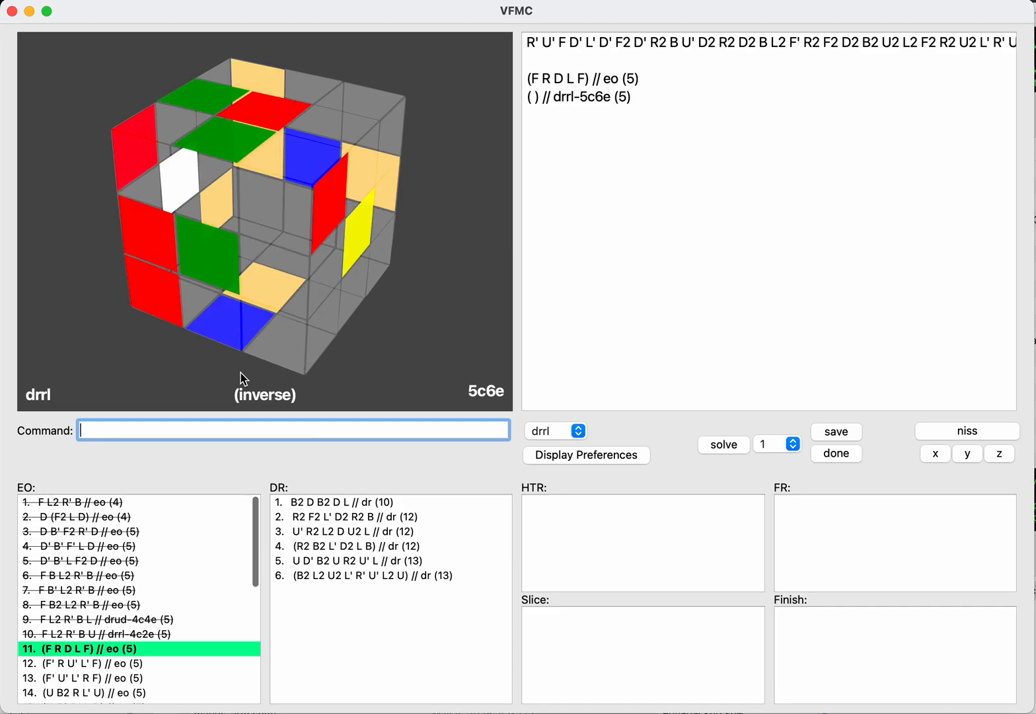
pyautogui.write('done')
pyautogui.press('Return')
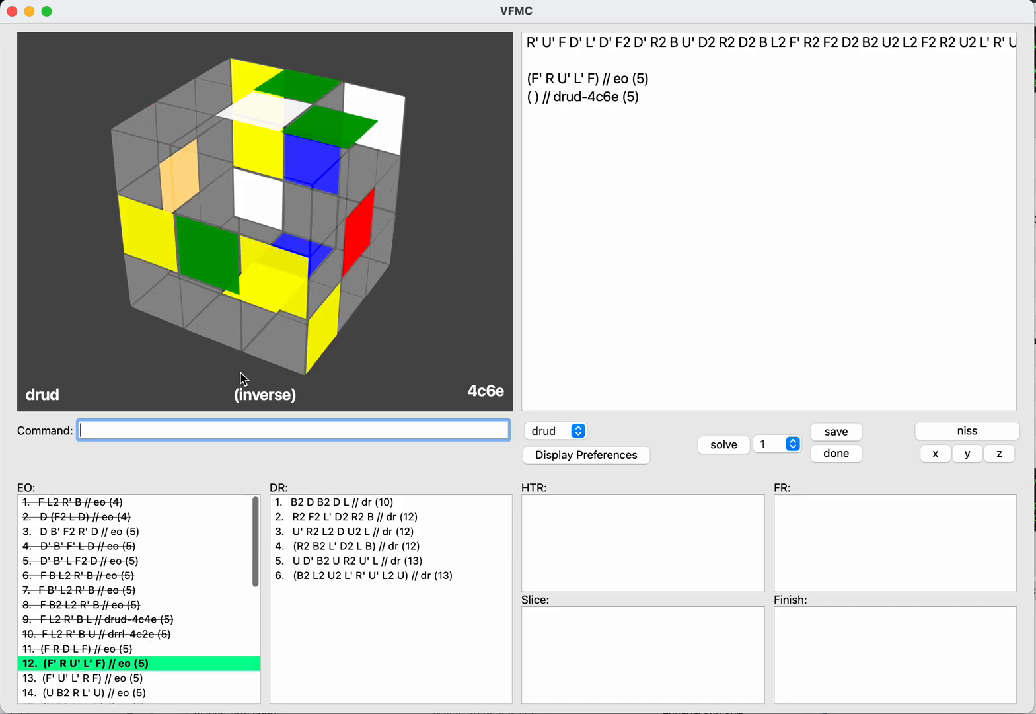
# Step: Check the EO (F' R U' L' F) for drrl on both sides using NISS and mark it as done
pyautogui.write('drrl')
pyautogui.press('Return')
pyautogui.write('d')
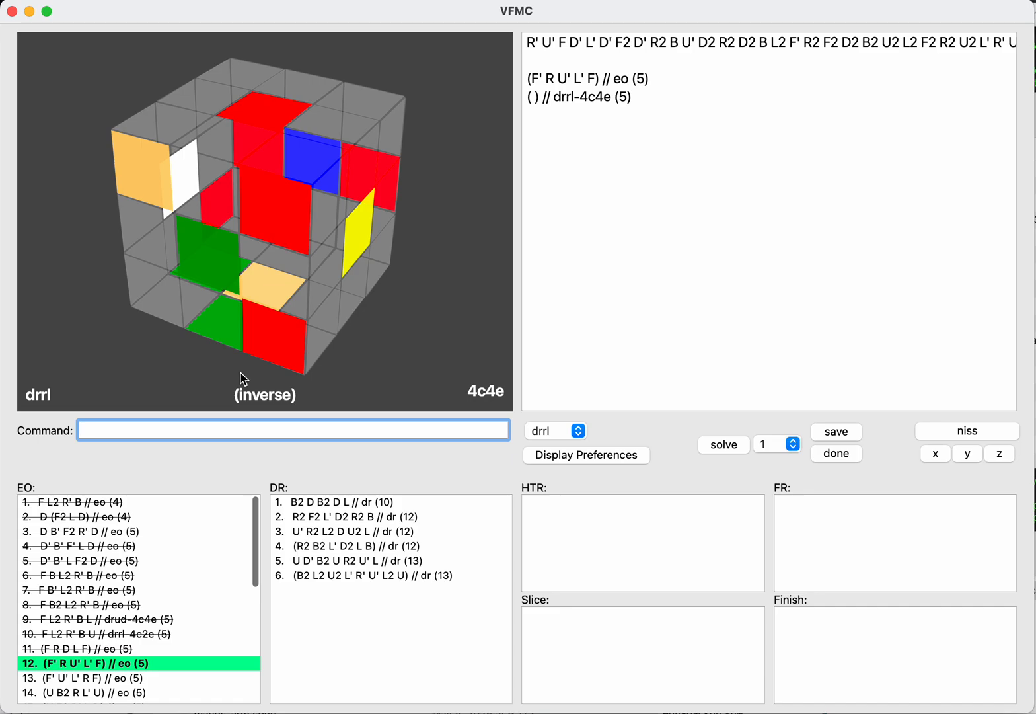
pyautogui.write('niss')
pyautogui.press('Return')
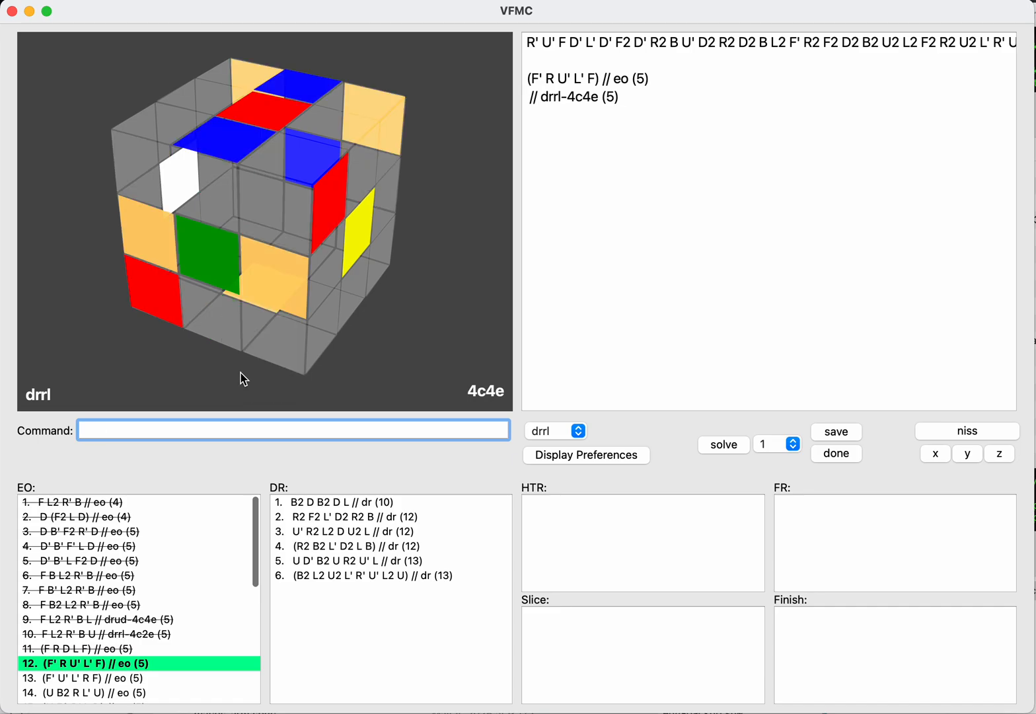
pyautogui.write('done')
pyautogui.press('Return')
# Step: Load the saved inverse EO (F' U' L' R F), check it for drrl and mark it as done
pyautogui.press('Down')
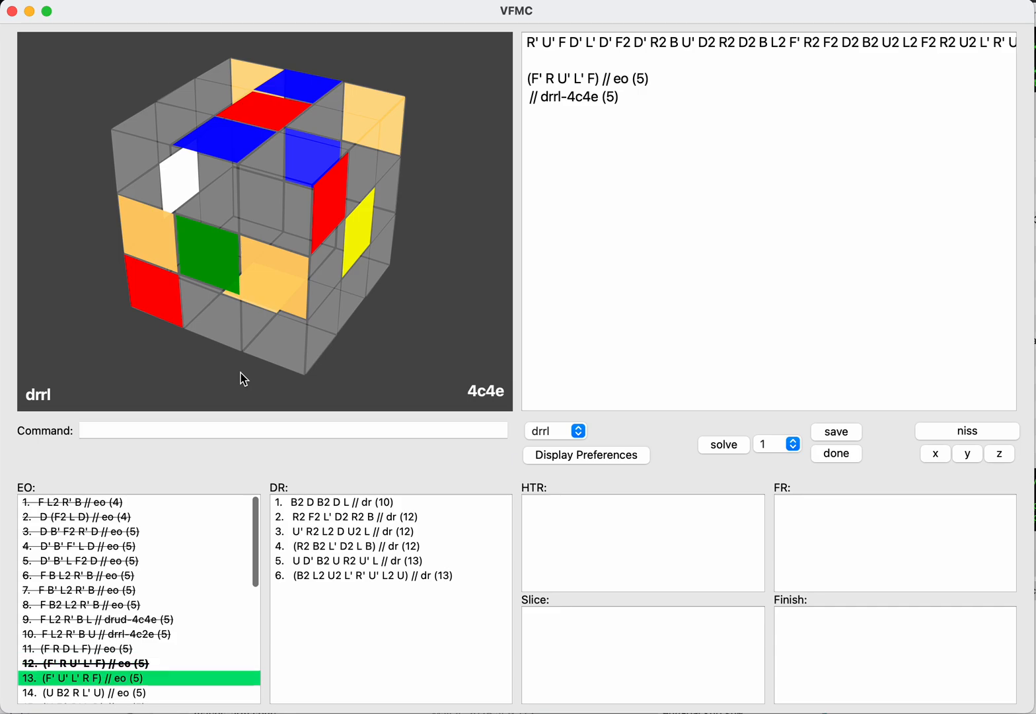
pyautogui.press('Return')
pyautogui.write('drrl')
pyautogui.press('Return')
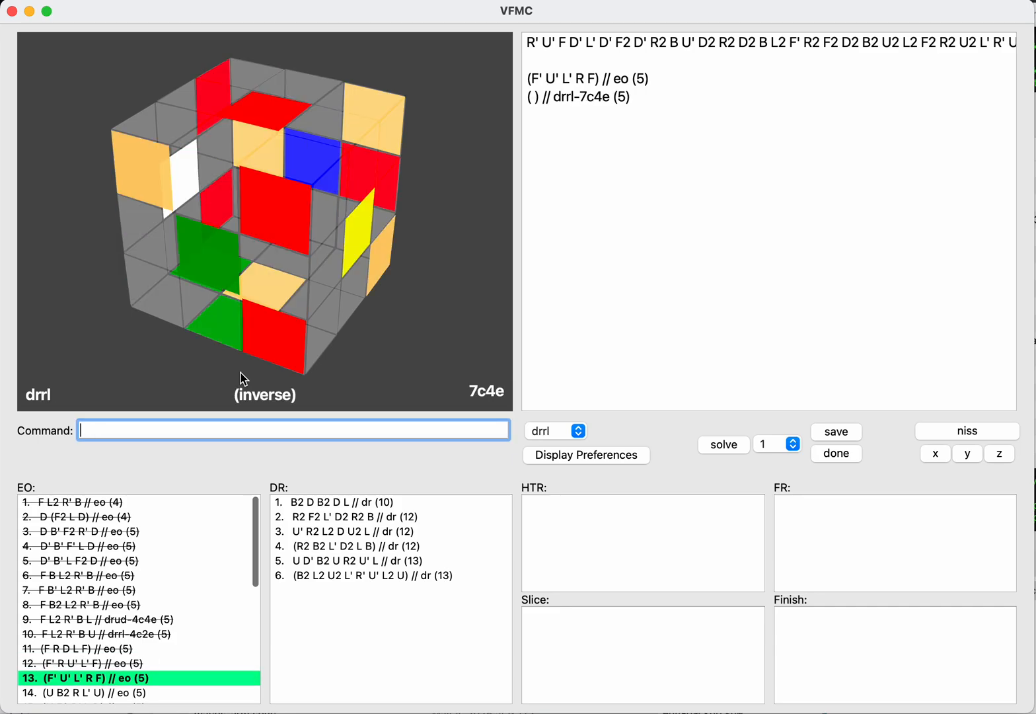
pyautogui.write('done')
pyautogui.press('Return')
# Step: Load the saved inverse EO (U B2 R L' U), check it for drrl and mark it as done
pyautogui.press('Down')
pyautogui.press('Return')
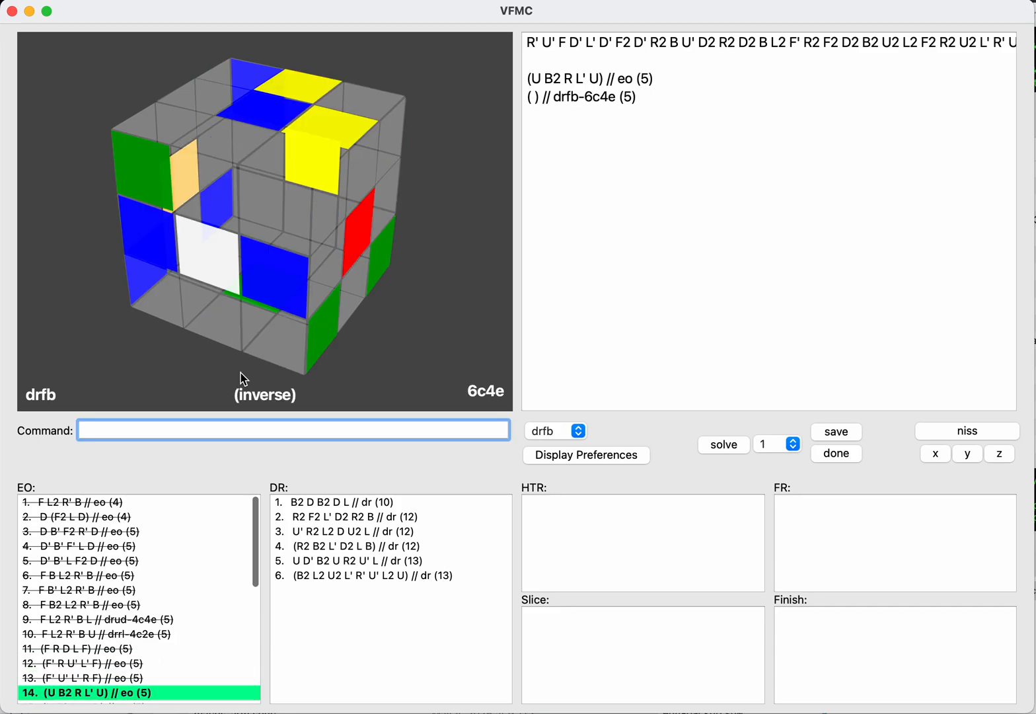
pyautogui.write('drrl')
pyautogui.press('Return')
pyautogui.write('done')
pyautogui.press('Return')
# Step: Load the saved inverse EO (U F2 R' L D), check it for drrl and mark it as done
pyautogui.press('Down')
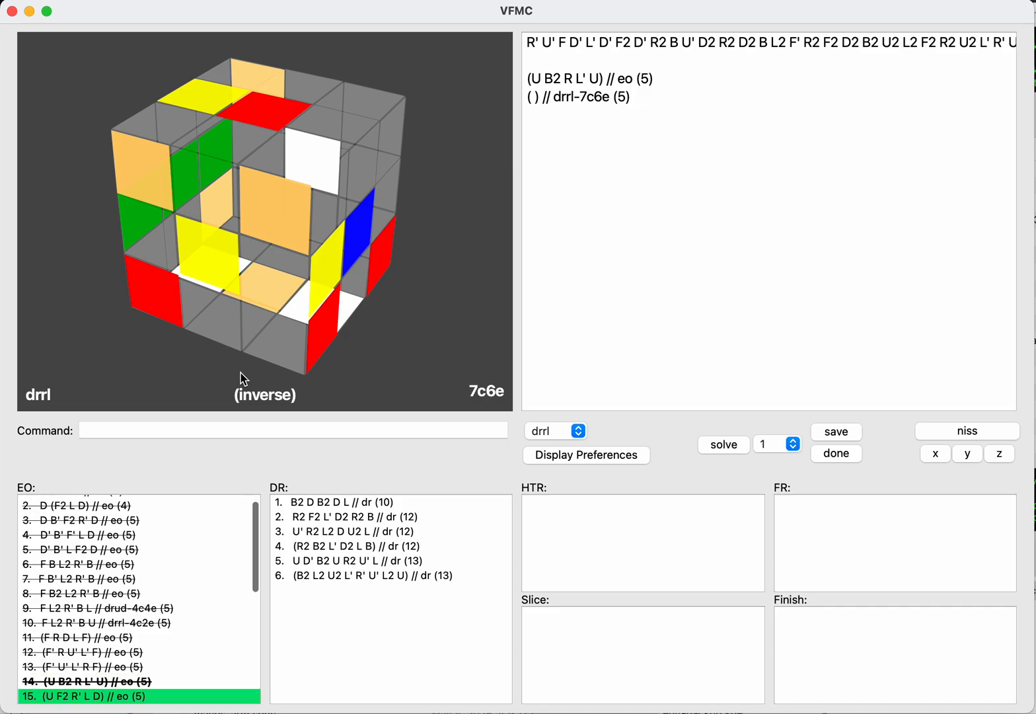
pyautogui.press('Return')
pyautogui.write('drrl')
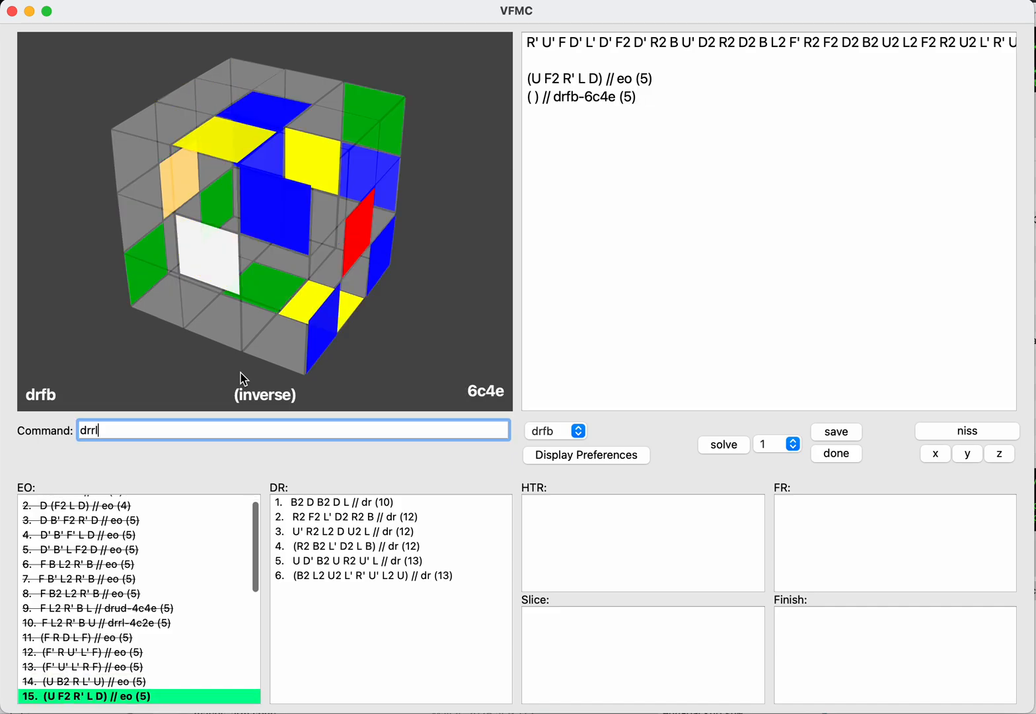
pyautogui.press('Return')
pyautogui.write('done')
pyautogui.press('Return')
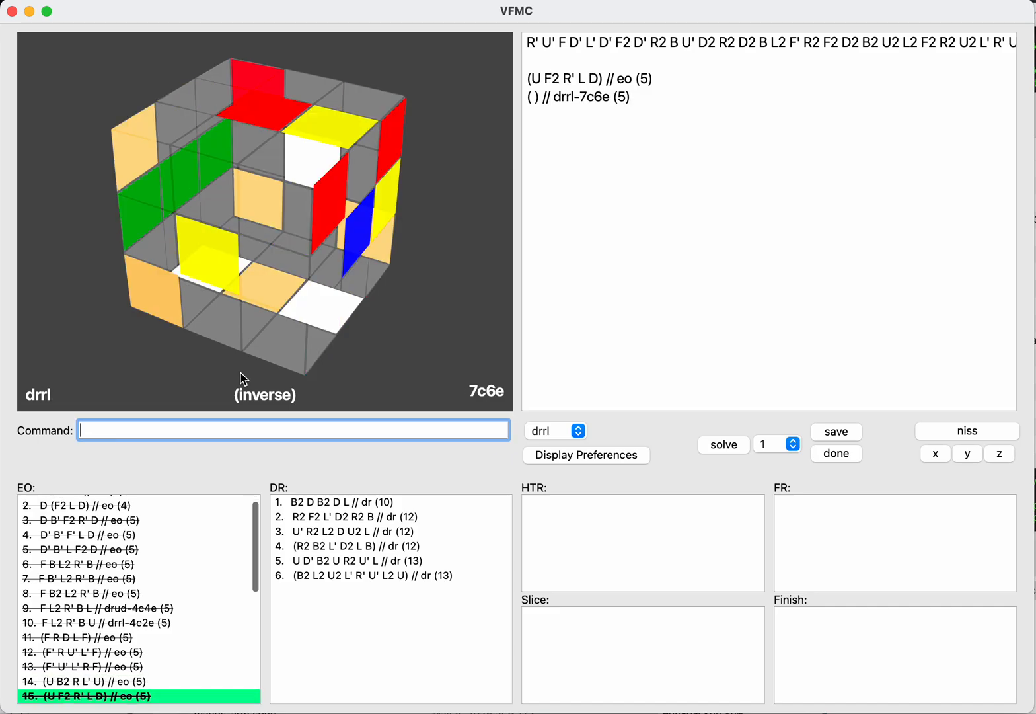
# Step: Load the EO (U L R' F2 D), save it as drfb, check the normal side with NISS and mark it as done
pyautogui.press('Down')
pyautogui.press('Down')
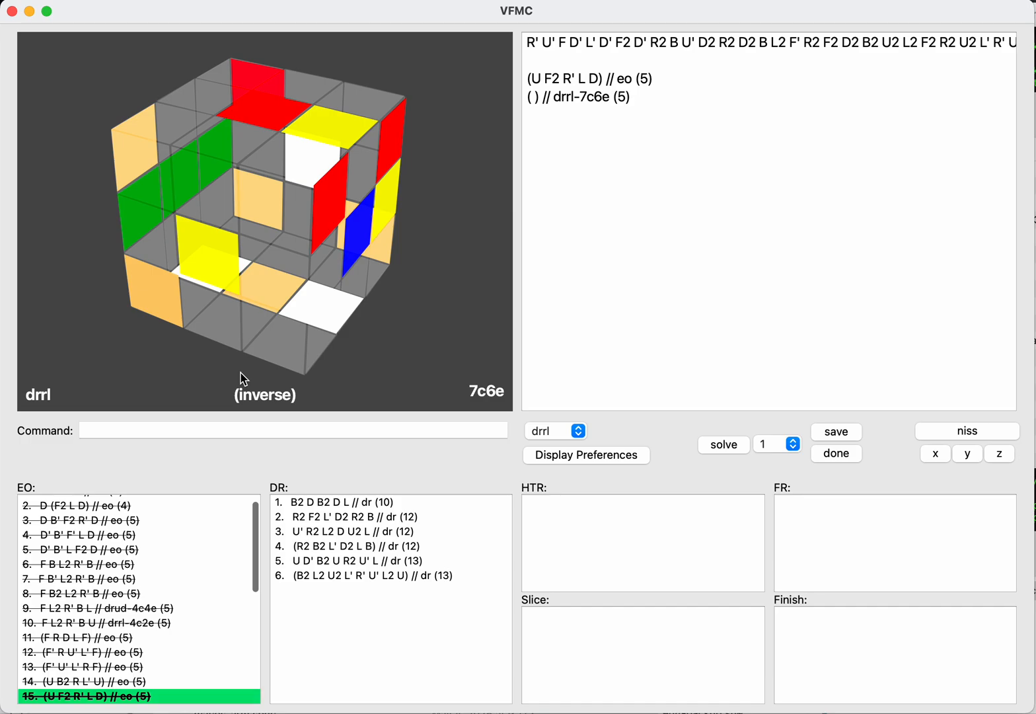
pyautogui.press('Return')
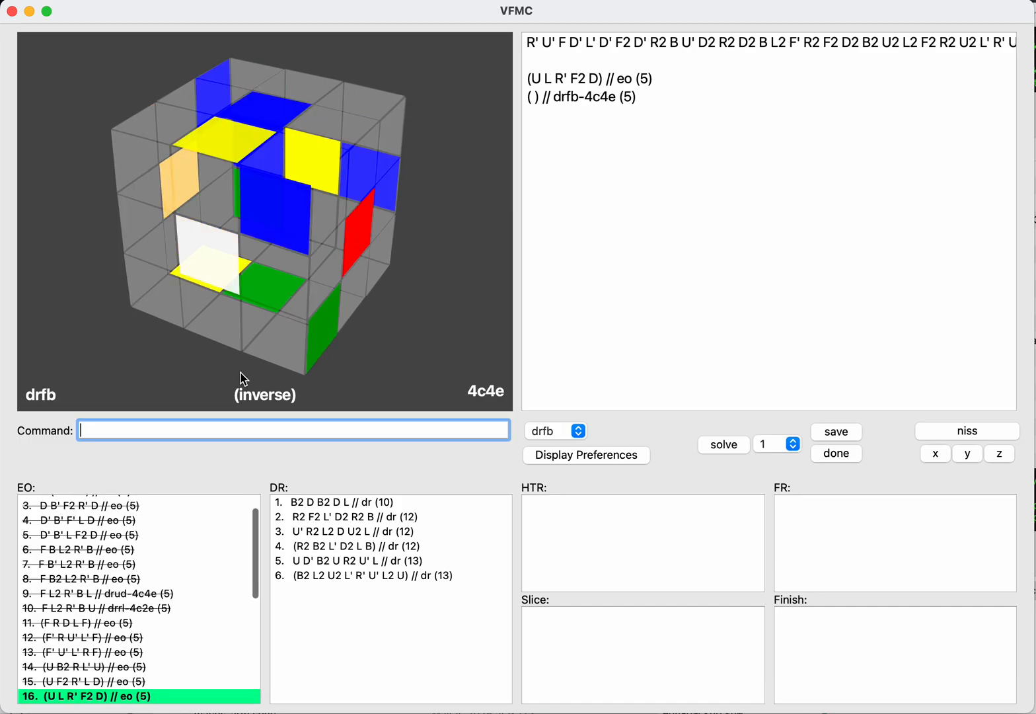
pyautogui.write('s')
pyautogui.press('Return')
pyautogui.write('niss')
pyautogui.press('Return')
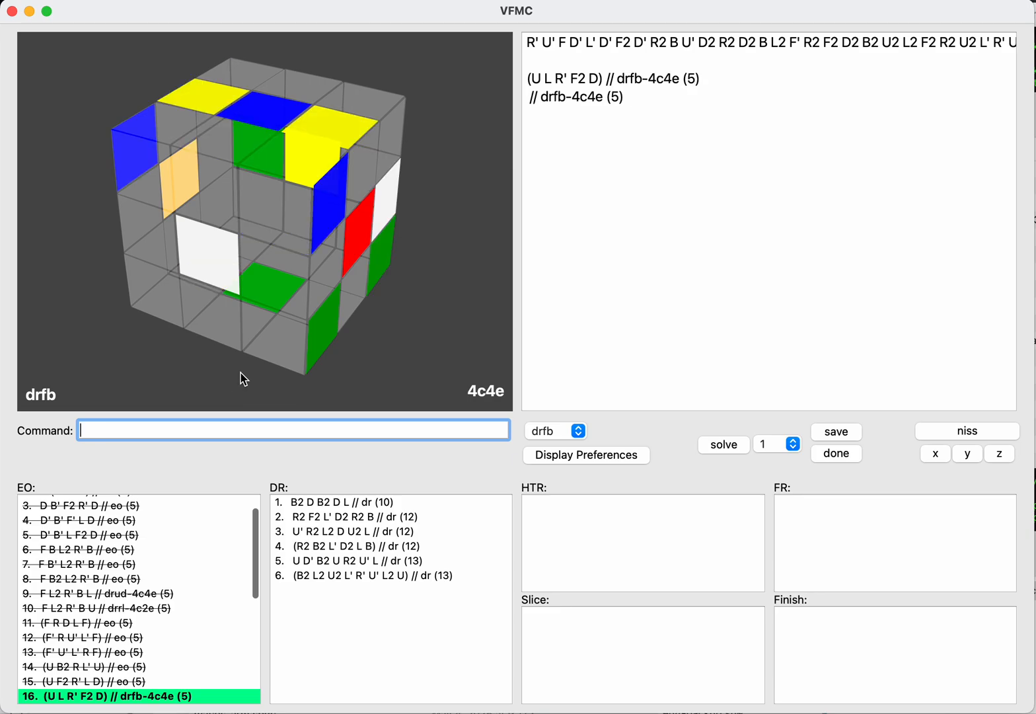
pyautogui.write('done')
pyautogui.press('Return')
# Step: Load the saved inverse EO (U R L' B2 U) and save it as a drfb continuation
pyautogui.press('Tab')
pyautogui.press('Down')
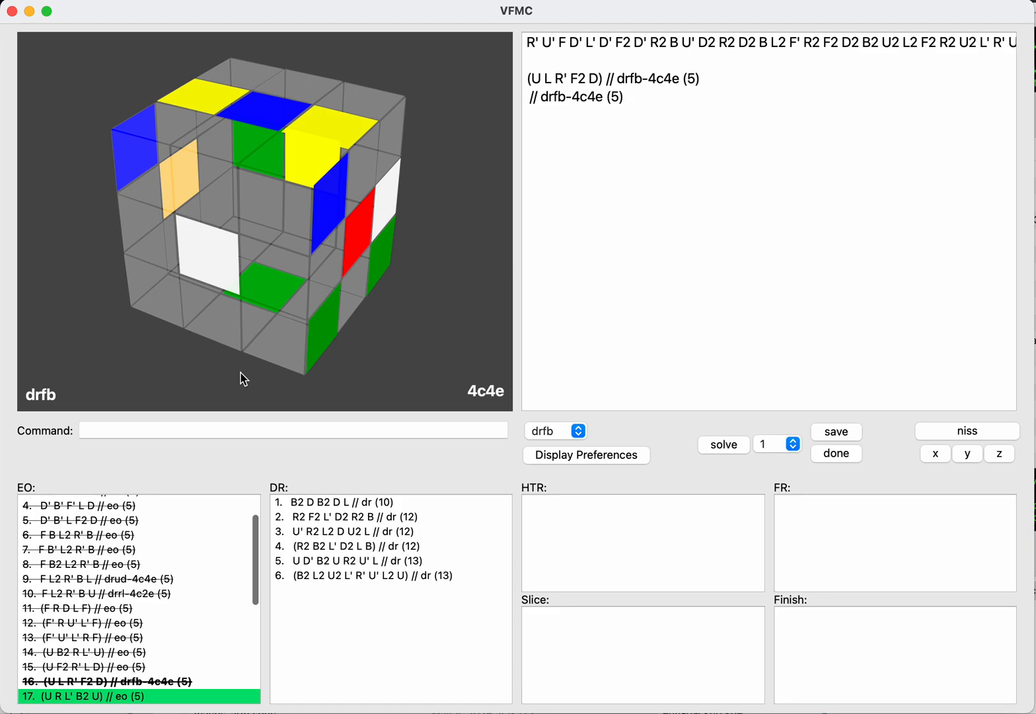
pyautogui.press('Down')
pyautogui.press('Down')
pyautogui.press('Down')
pyautogui.press('Down')
pyautogui.press('Down')
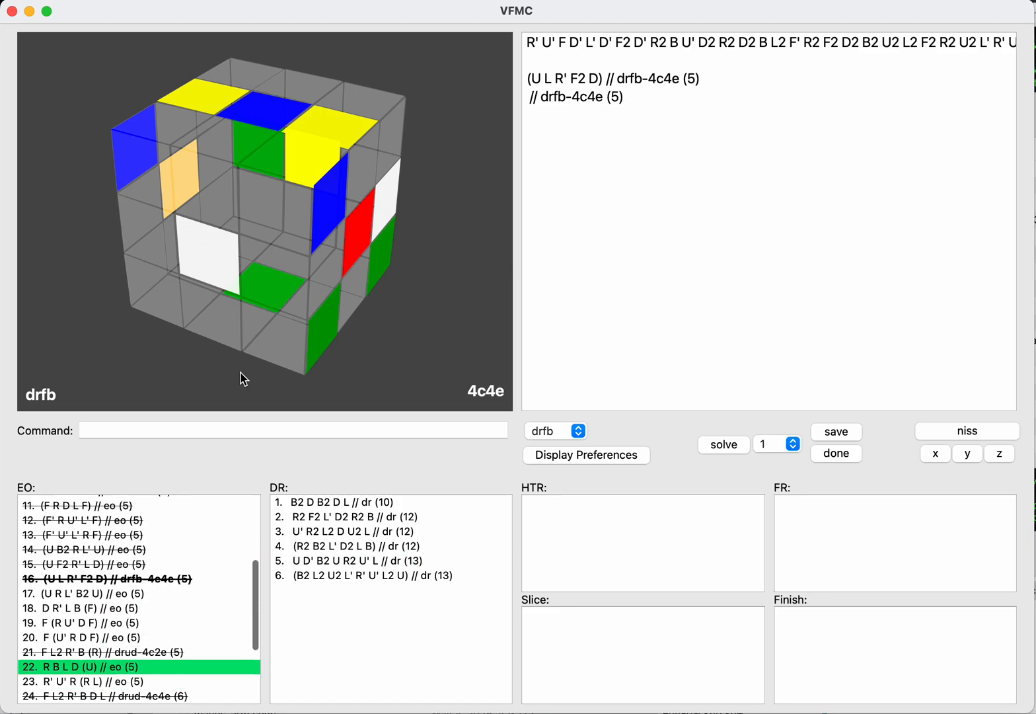
pyautogui.press('Up')
pyautogui.press('Up')
pyautogui.press('Up')
pyautogui.press('Up')
pyautogui.press('Up')
pyautogui.press('Return')
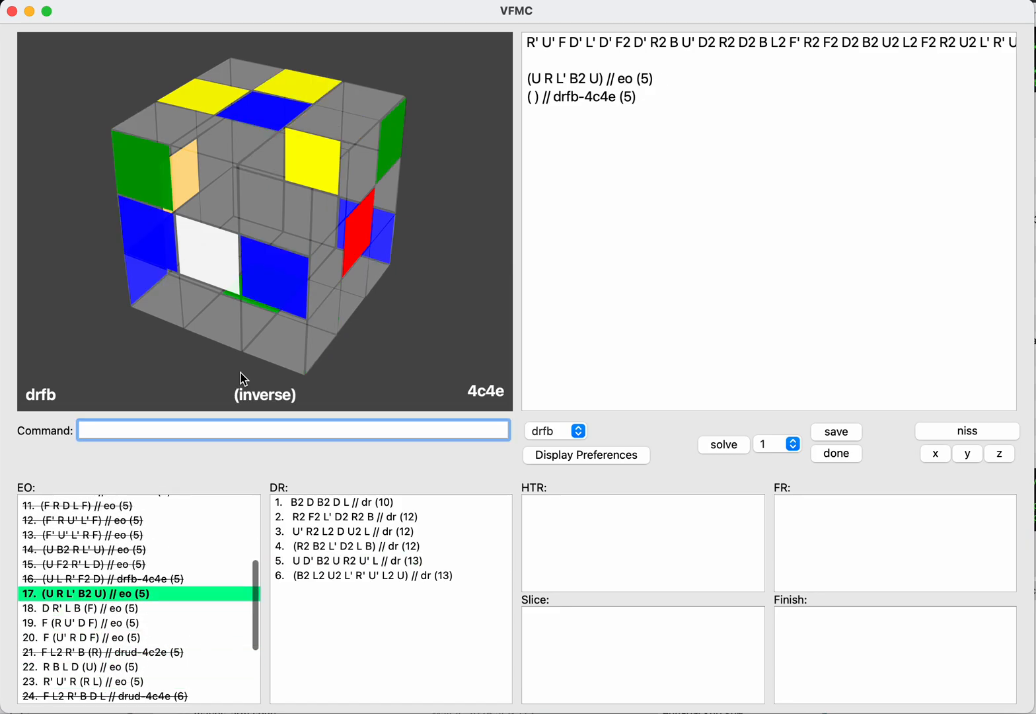
pyautogui.write('save')
pyautogui.press('Return')
# Step: Try D2 and F B' L2 on the inverse as continuations of (U R L' B2 U) and clear the moves again
pyautogui.press('Tab')
pyautogui.press('Return')
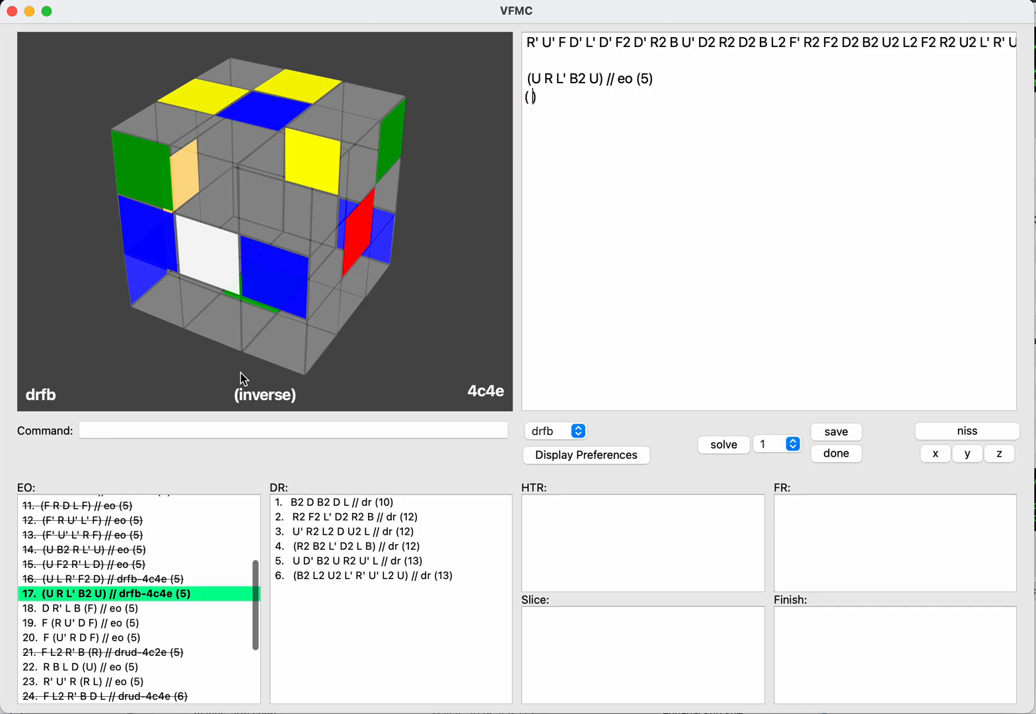
pyautogui.write('d2')
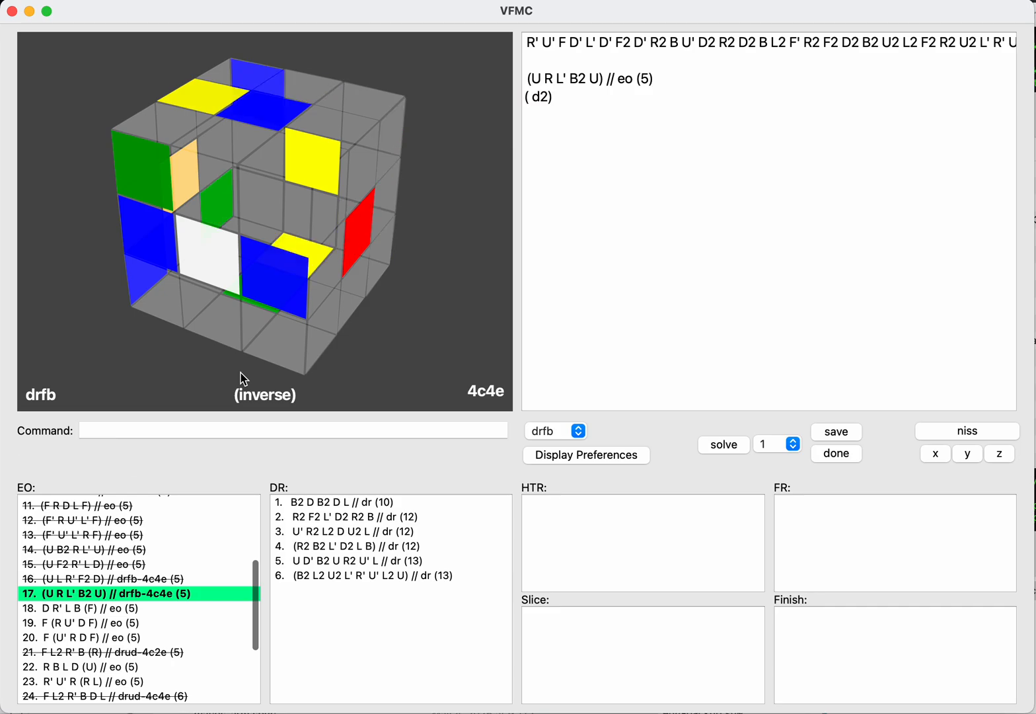
pyautogui.press('BackSpace')
pyautogui.press('BackSpace')
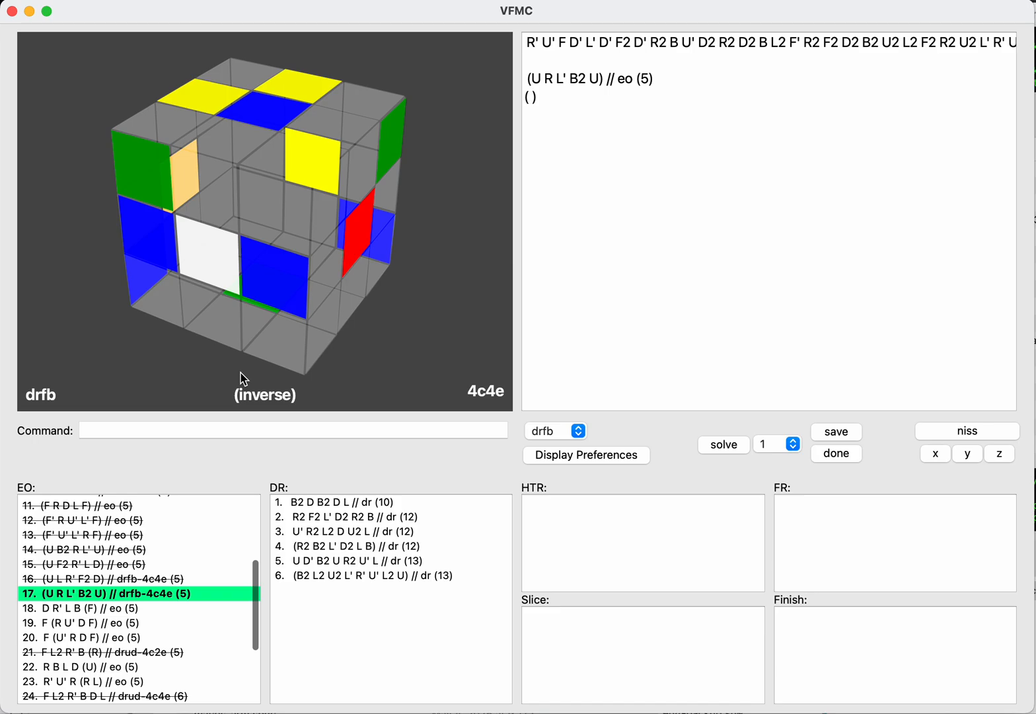
pyautogui.write("fb'")
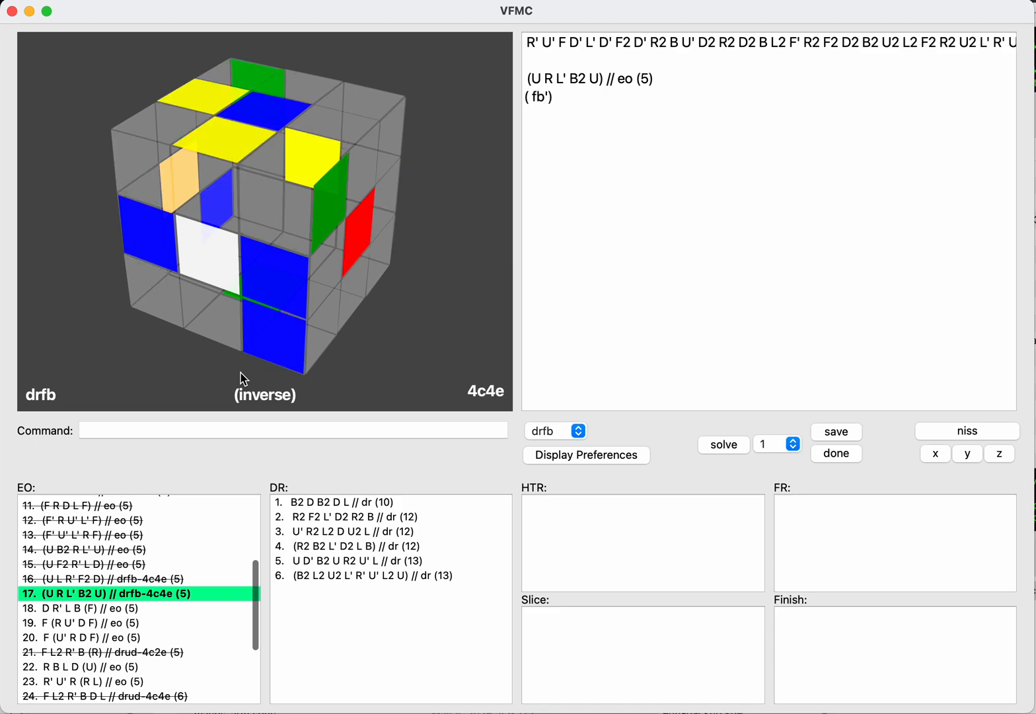
pyautogui.write('l2')
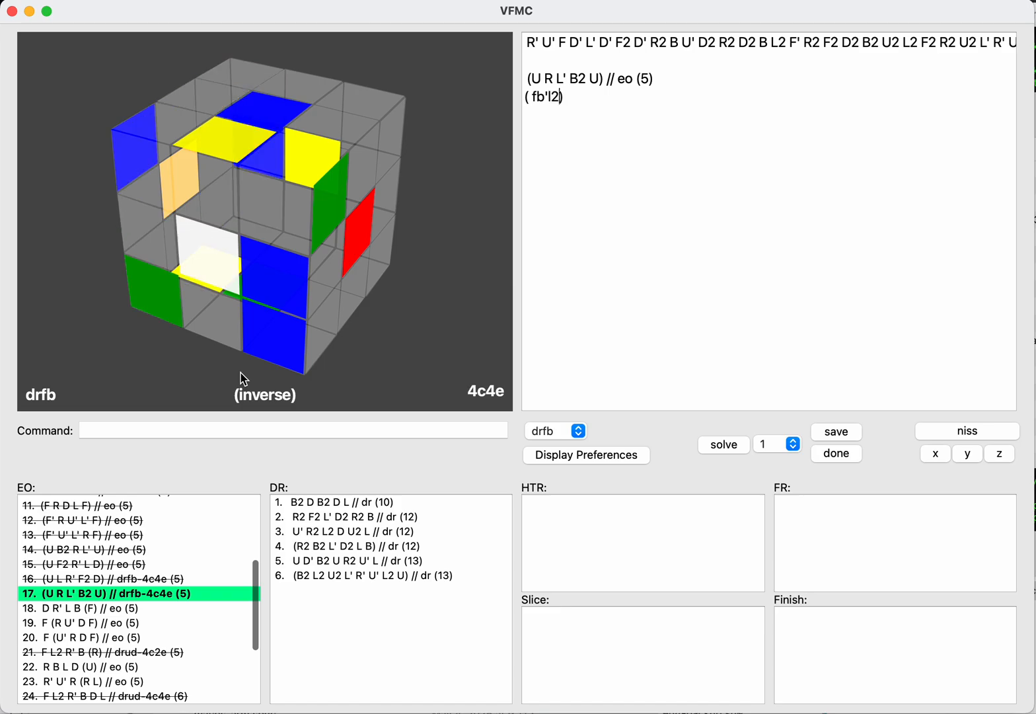
pyautogui.hotkey('shift', 'Left')
pyautogui.hotkey('shift', 'Left')
pyautogui.hotkey('shift', 'Left')
pyautogui.hotkey('shift', 'Left')
pyautogui.hotkey('shift', 'Left')
pyautogui.press('BackSpace')
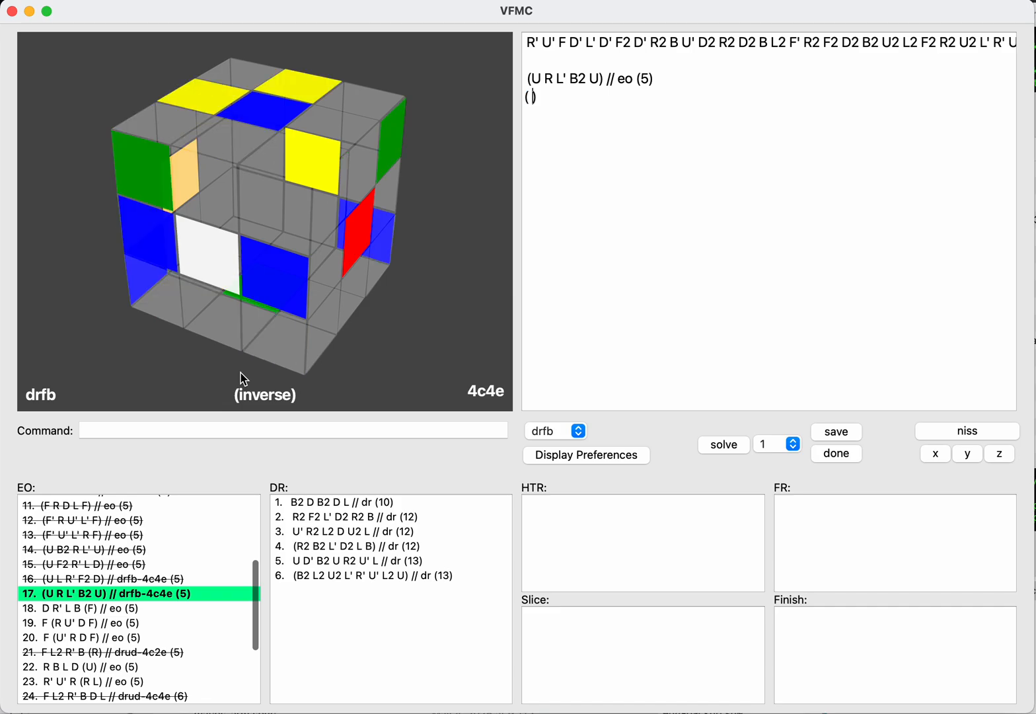
# Step: Try D2 and L2 separately as inverse continuations of (U R L' B2 U) and clear each move again
pyautogui.write('d2')
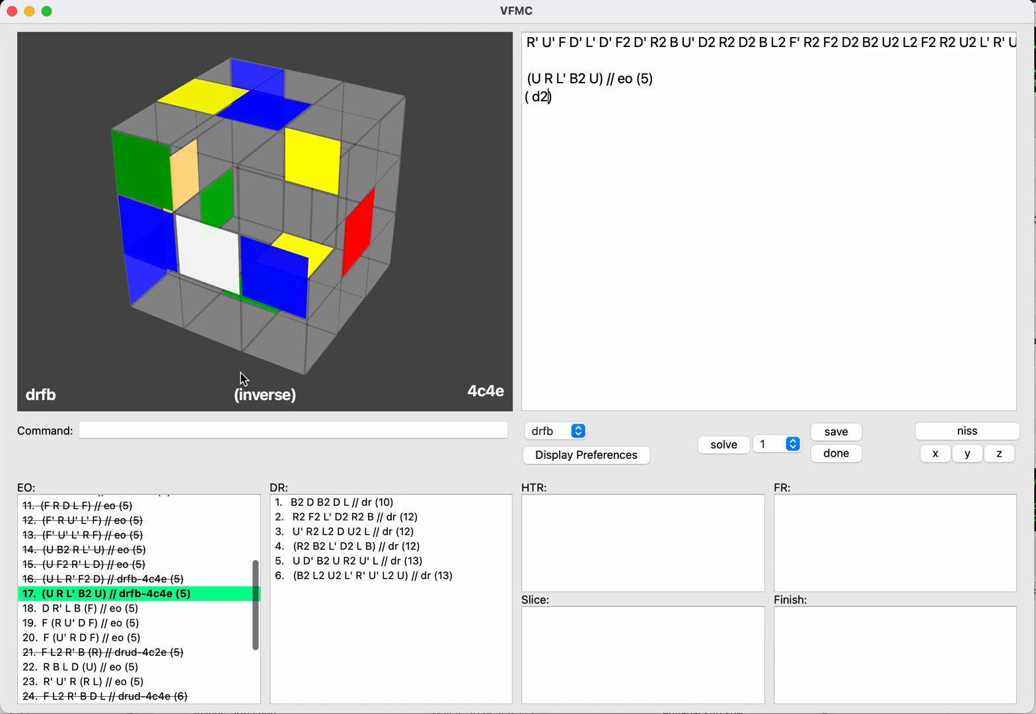
pyautogui.press('BackSpace')
pyautogui.press('BackSpace')
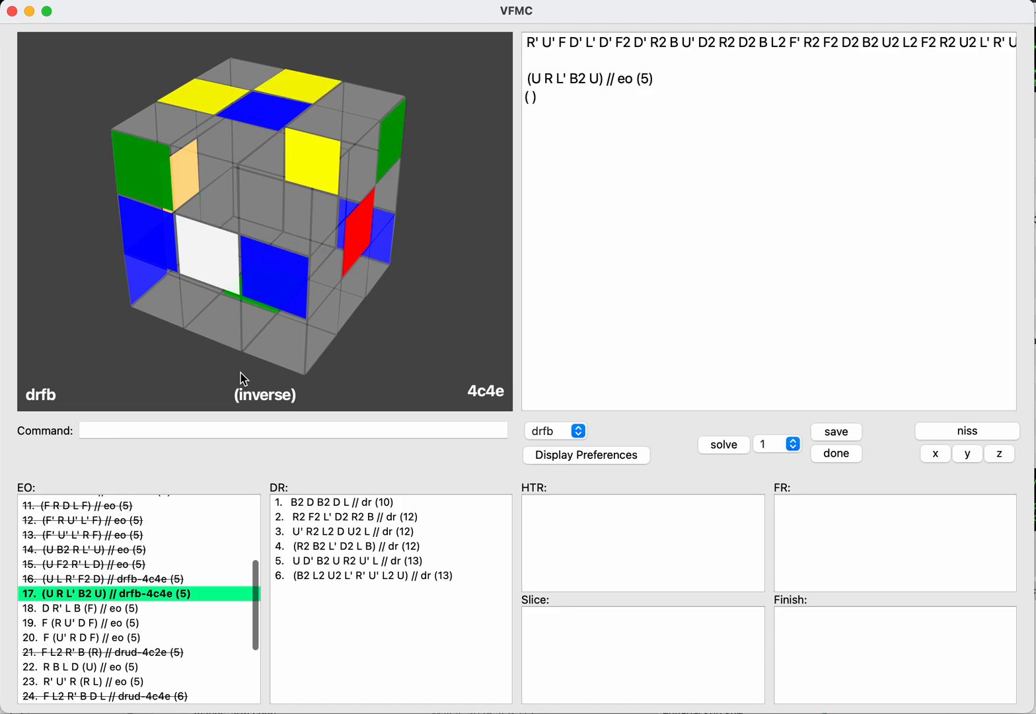
pyautogui.write('l2')
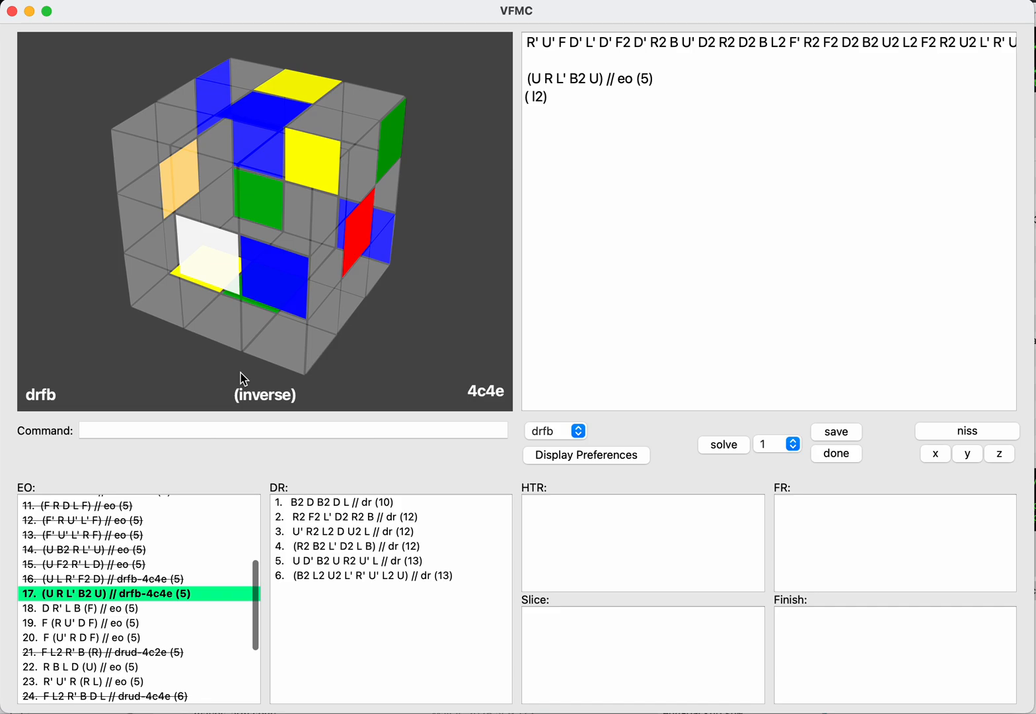
pyautogui.hotkey('shift', 'Left')
pyautogui.hotkey('shift', 'Left')
pyautogui.press('BackSpace')
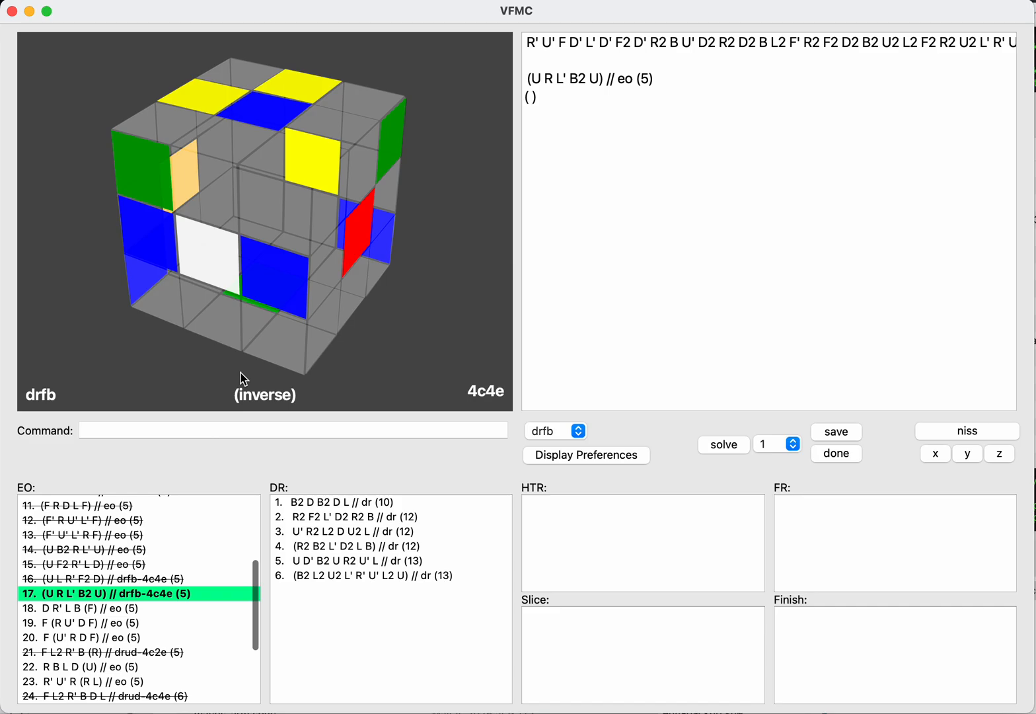
# Step: Check (U R L' B2 U) // drfb-4c4e on the normal side with NISS, mark it as done and highlight EO D R' L B (F)
pyautogui.press('Return')
pyautogui.write('niss')
pyautogui.press('Return')
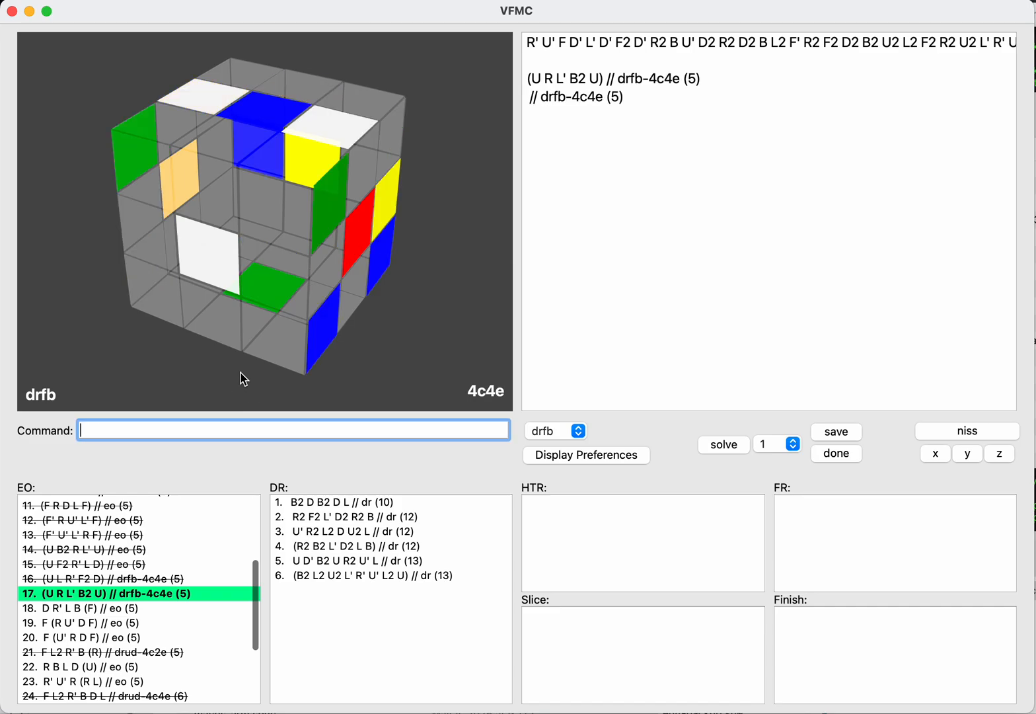
pyautogui.write('done')
pyautogui.press('Return')
pyautogui.press('Tab')
pyautogui.press('Down')
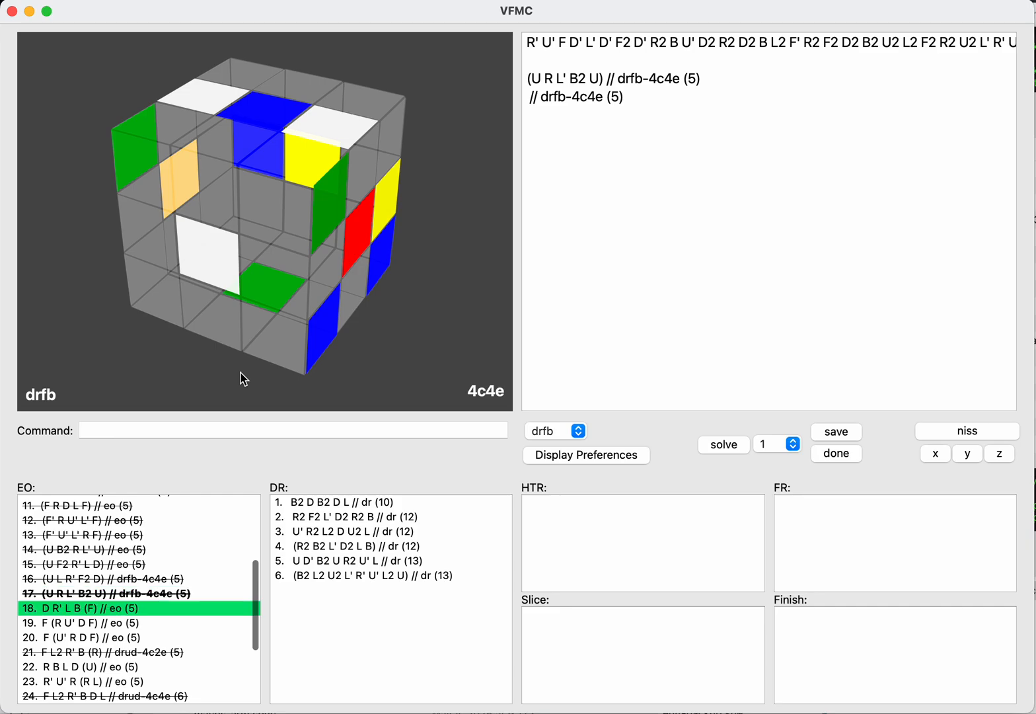
# Step: Load the saved EO D R' L B (F), check it as a drrl continuation and mark it as done
pyautogui.press('Return')
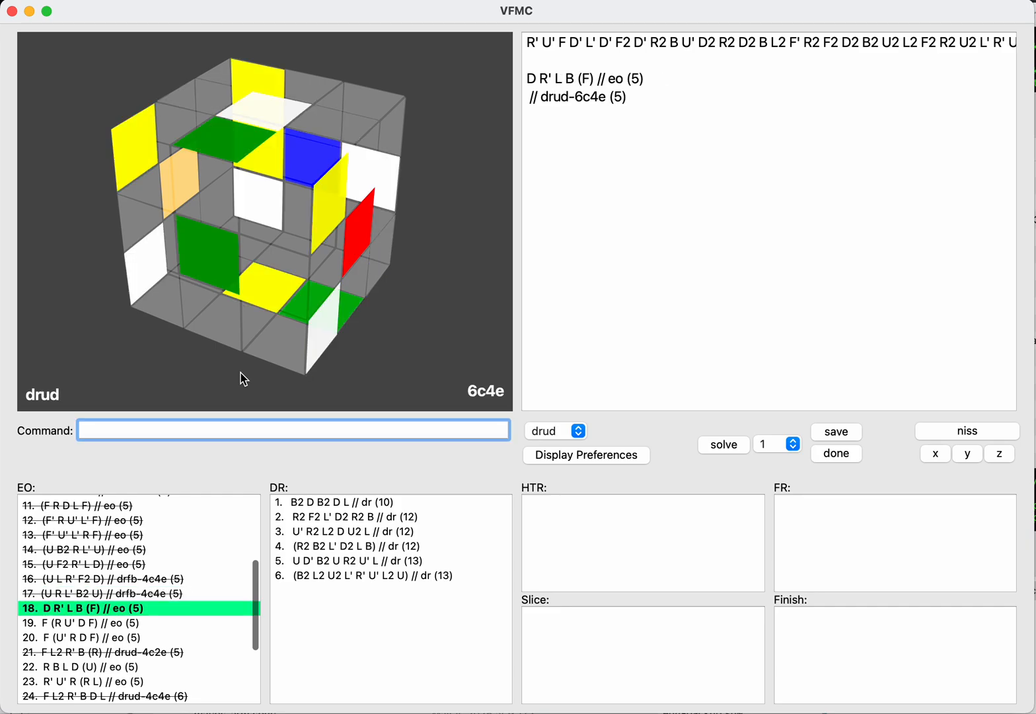
pyautogui.write('drrl')
pyautogui.press('Return')
pyautogui.write('done')
pyautogui.press('Return')
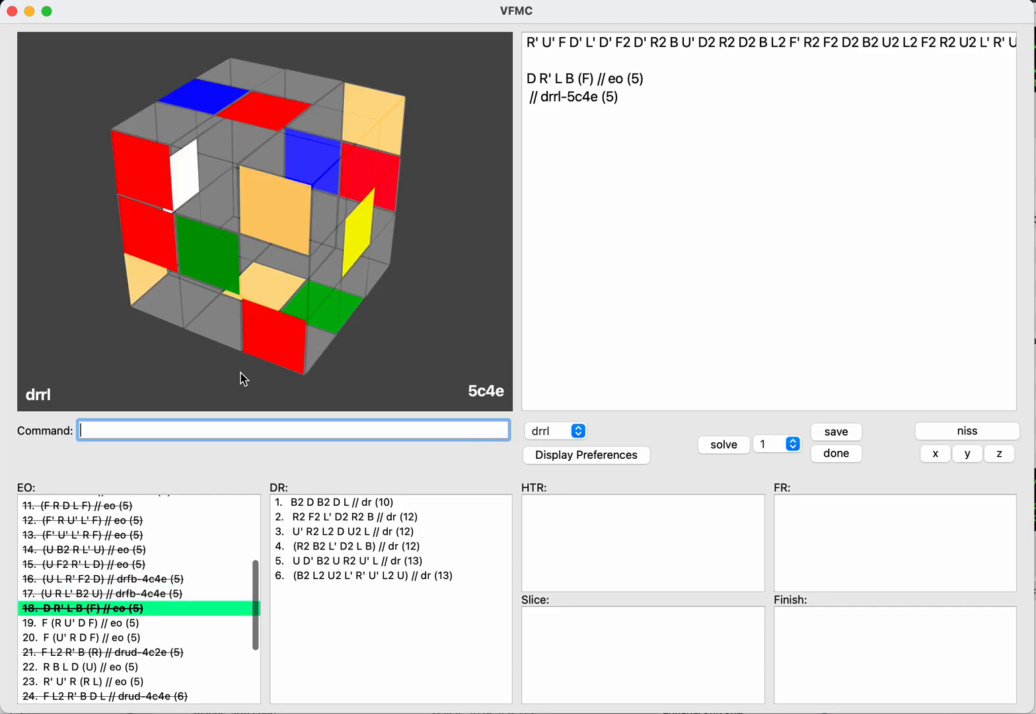
# Step: Load the saved EO F (R U' D F), check it as a drrl continuation and mark it as done
pyautogui.press('Tab')
pyautogui.press('Down')
pyautogui.press('Return')
pyautogui.write('drrl')
pyautogui.press('Return')
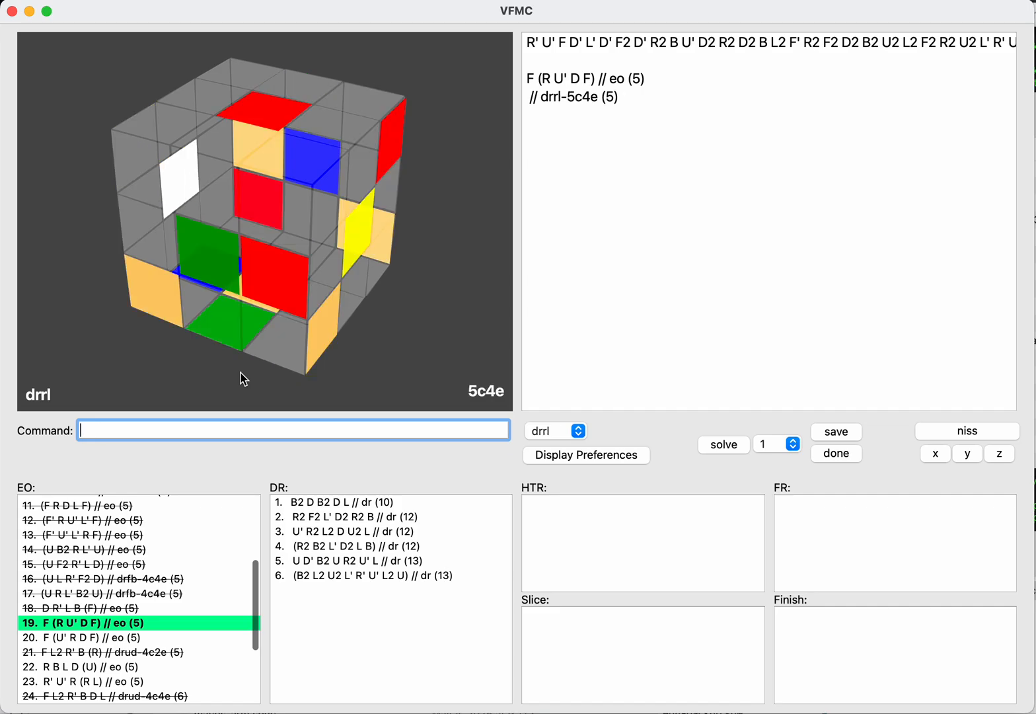
pyautogui.write('done')
pyautogui.press('Return')
# Step: Load the saved EO F (U' R D F), check it as a drrl continuation and mark it as done
pyautogui.press('Tab')
pyautogui.press('Down')
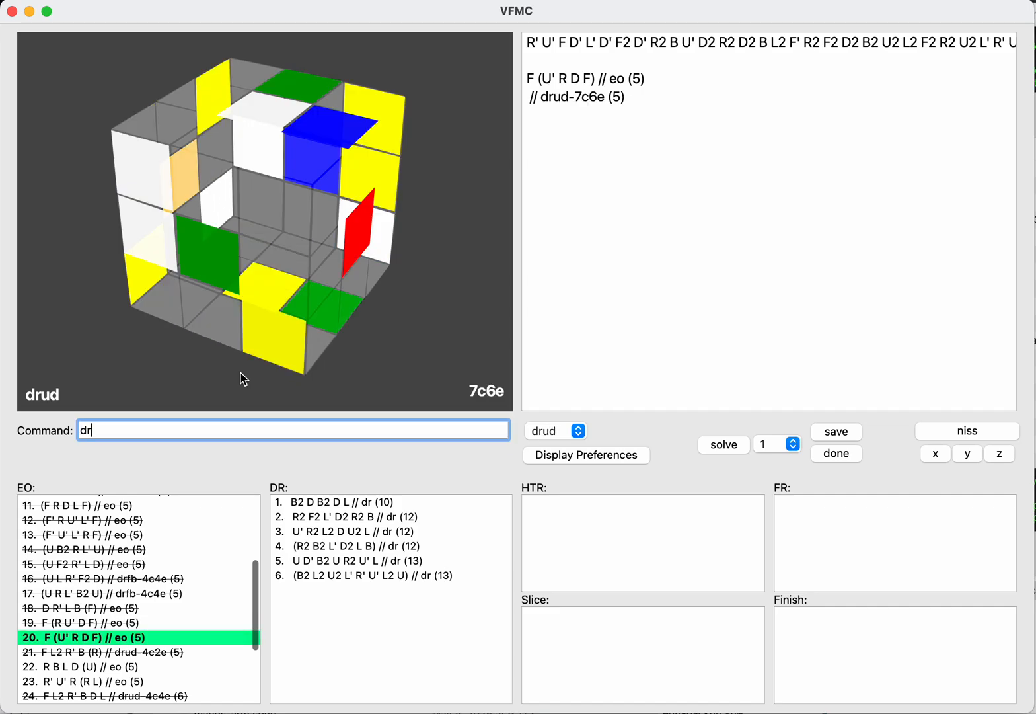
pyautogui.write('rl')
pyautogui.press('Return')
pyautogui.write('donel')
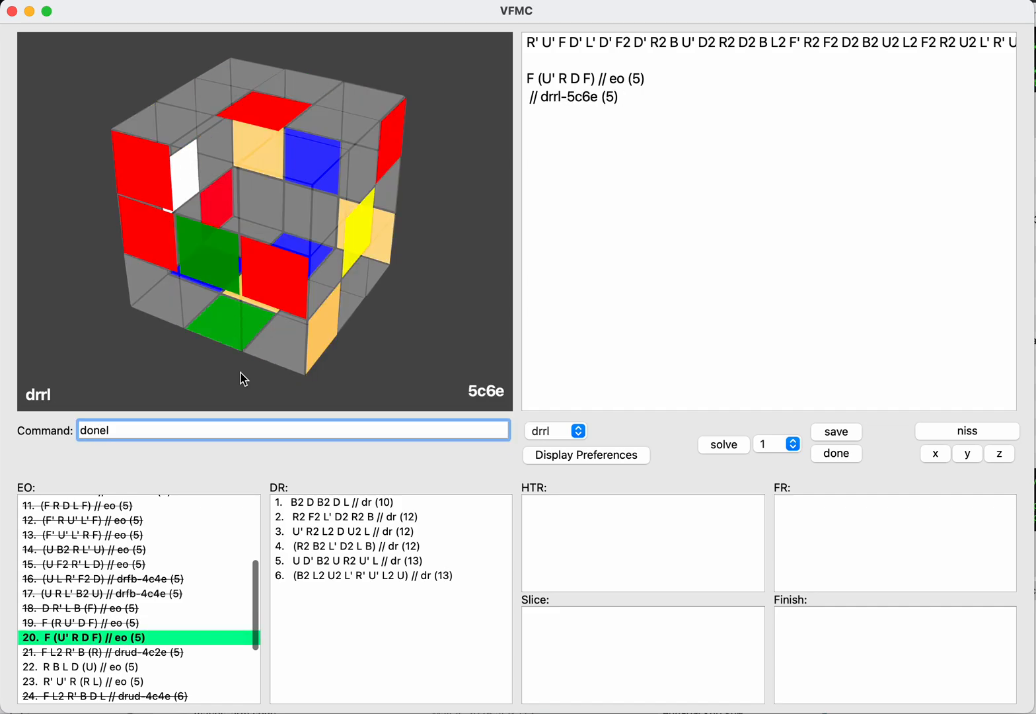
pyautogui.press('Return')
pyautogui.write('done')
pyautogui.press('Return')
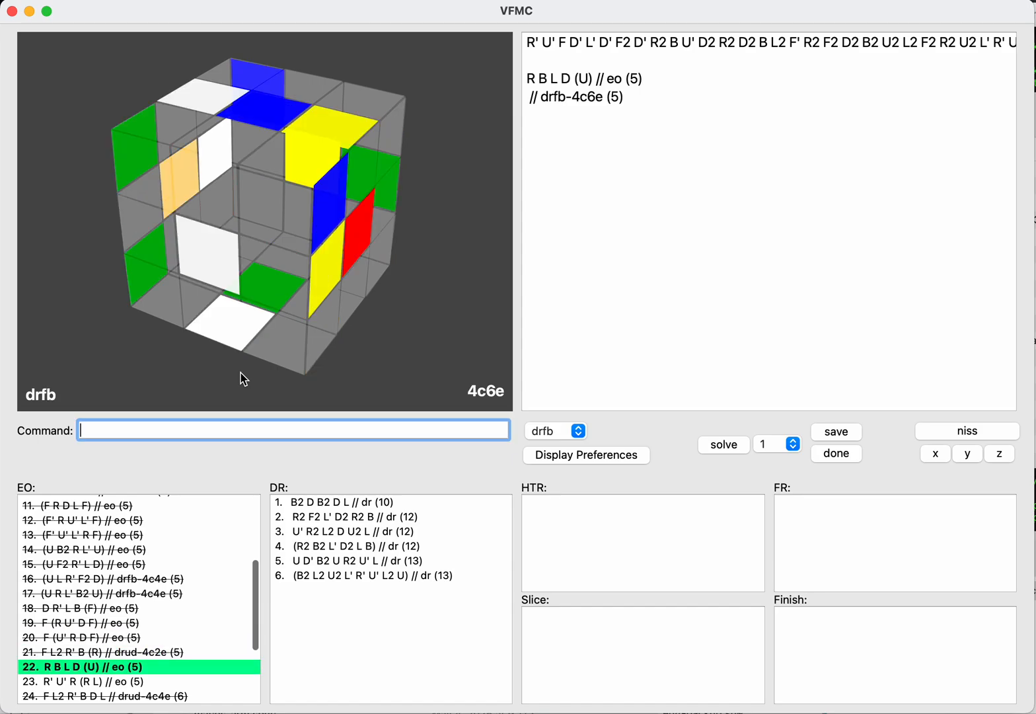
# Step: Check the EO R B L D (U) as a drrl continuation and mark it as done
pyautogui.write('drrl')
pyautogui.press('Return')
pyautogui.write('done')
pyautogui.press('Return')
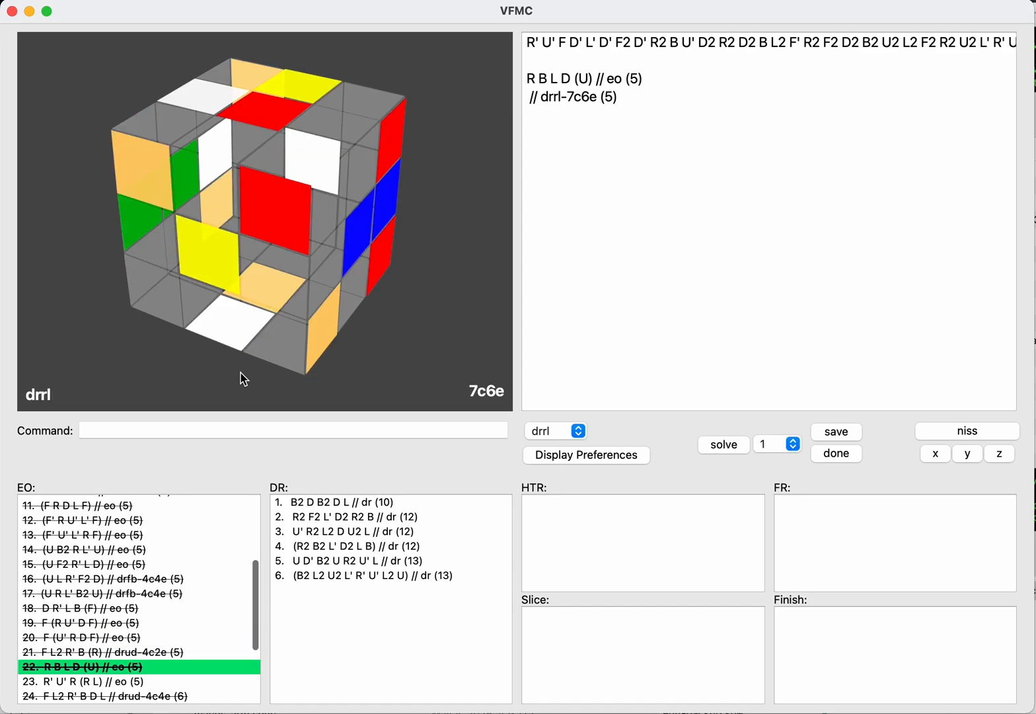
# Step: Try drrl on the saved EO R' U' R (R L) and mark that EO as done
pyautogui.write('drrl')
pyautogui.press('Return')
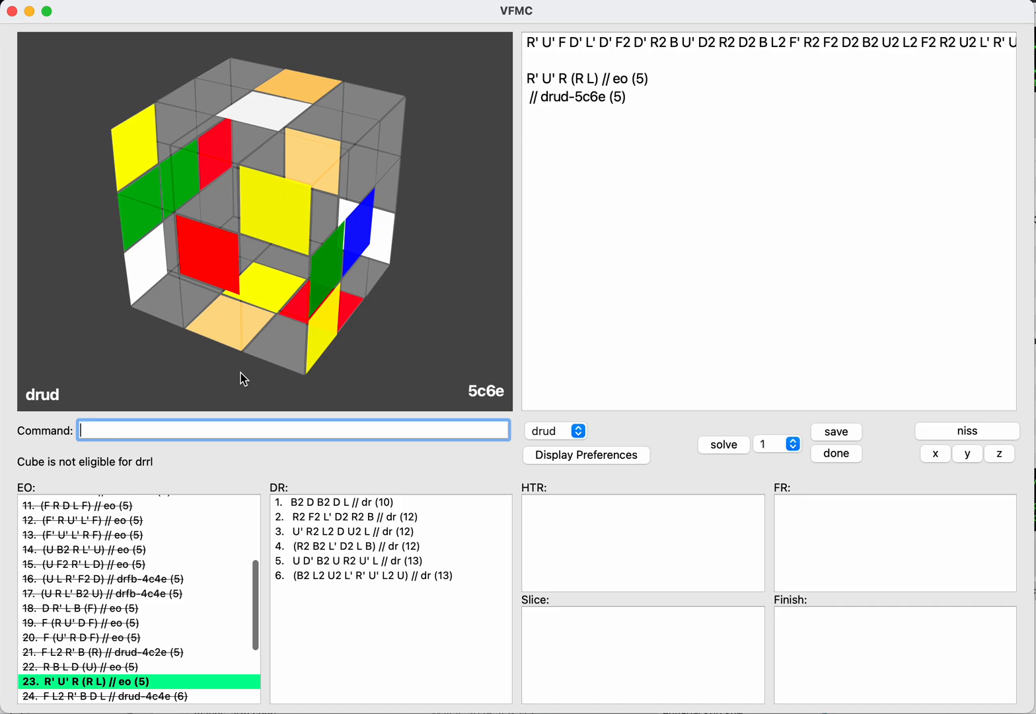
pyautogui.write('dr')
pyautogui.press('BackSpace')
pyautogui.press('BackSpace')
pyautogui.write('done')
pyautogui.press('Return')
# Step: Try drrl on R' U' R (R L) again, check it as drfb and mark it as done
pyautogui.write('drr')
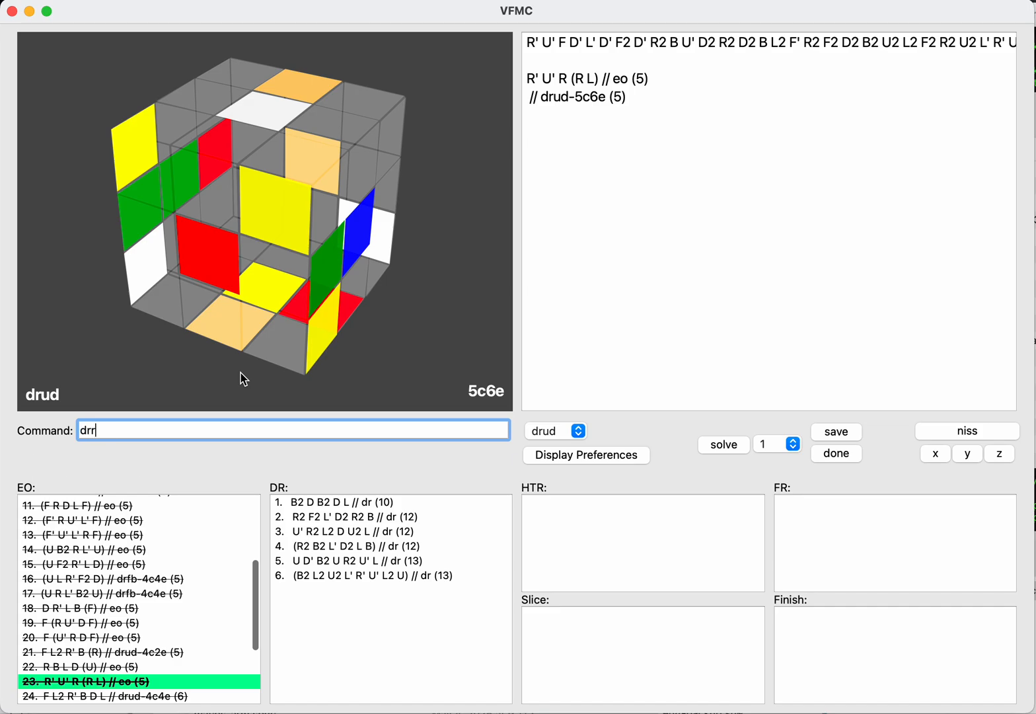
pyautogui.write('l')
pyautogui.press('Return')
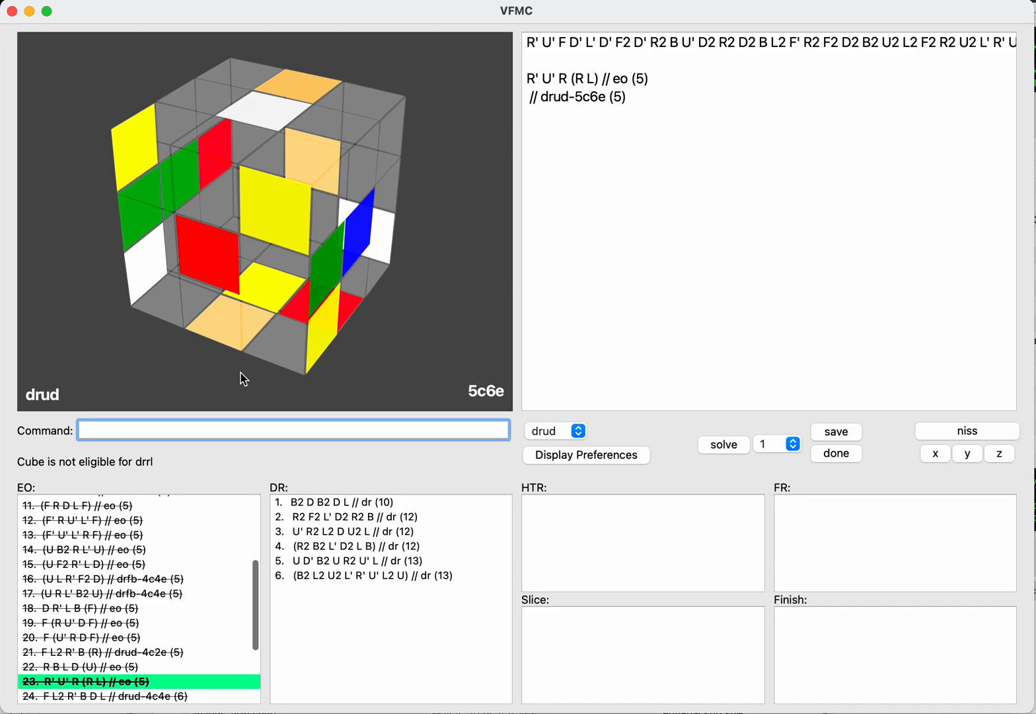
pyautogui.write('drfb')
pyautogui.press('Return')
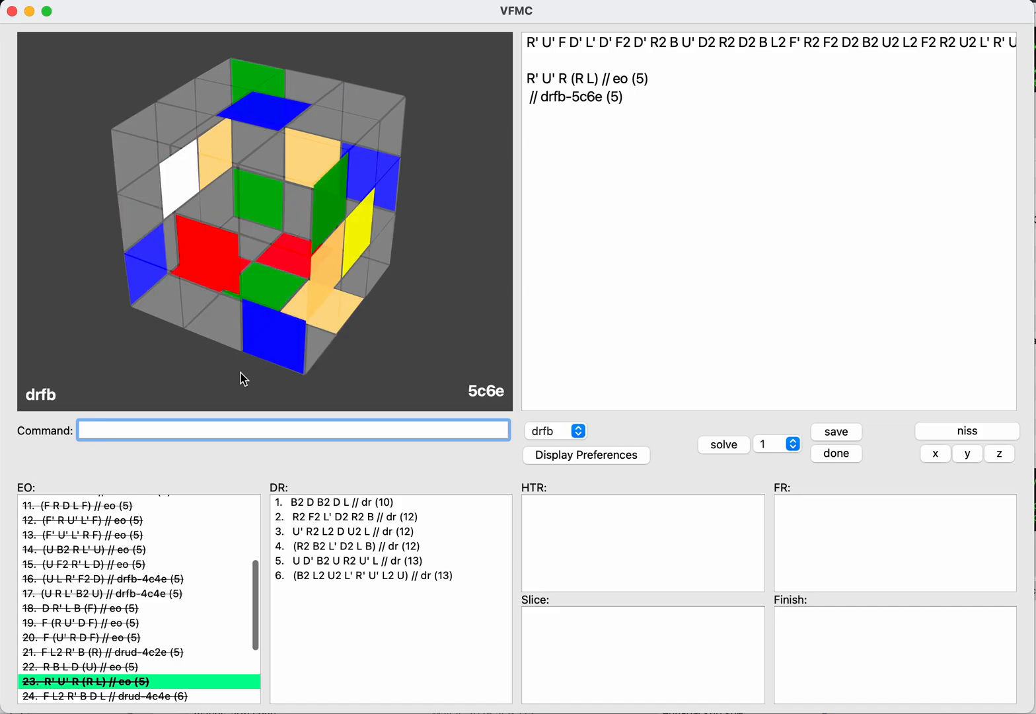
pyautogui.write('done')
pyautogui.press('Return')
pyautogui.press('Tab')
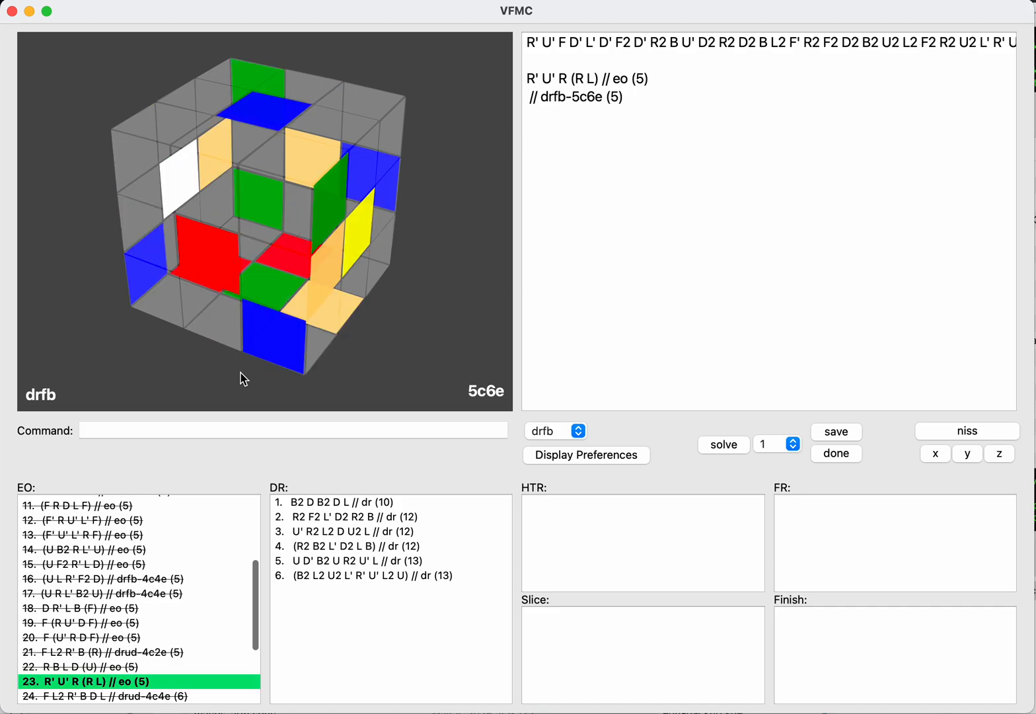
pyautogui.press('Tab')
pyautogui.write('done')
pyautogui.press('Return')
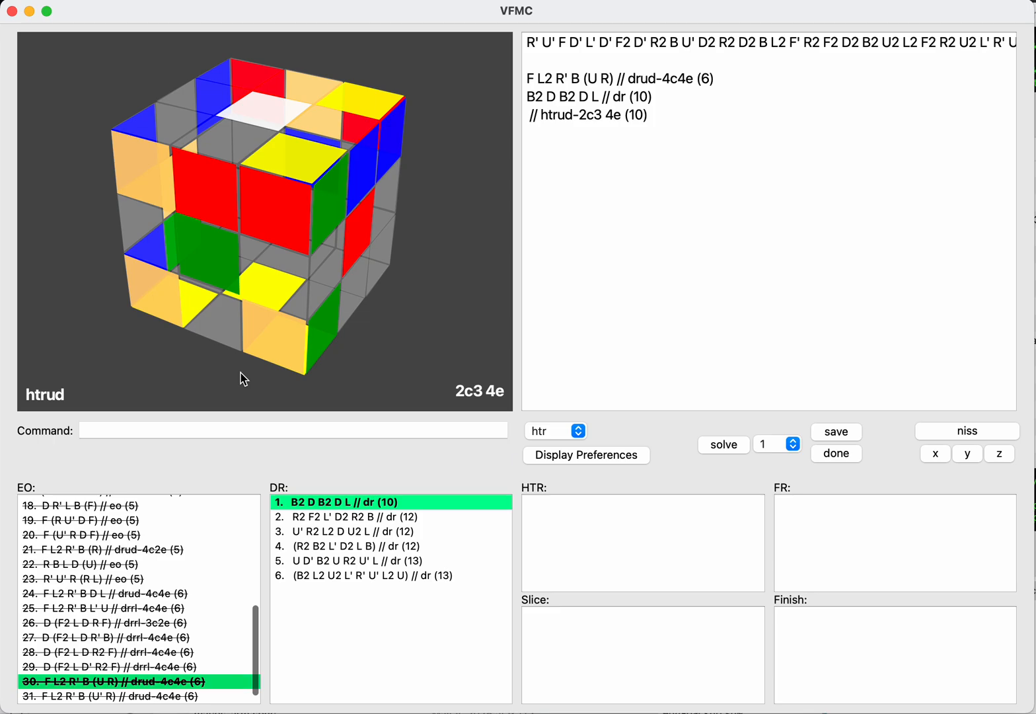
# Step: Try L2 U' F2 U L2 as an HTR continuation of the DR B2 D B2 D L
pyautogui.press('Tab')
pyautogui.press('Tab')
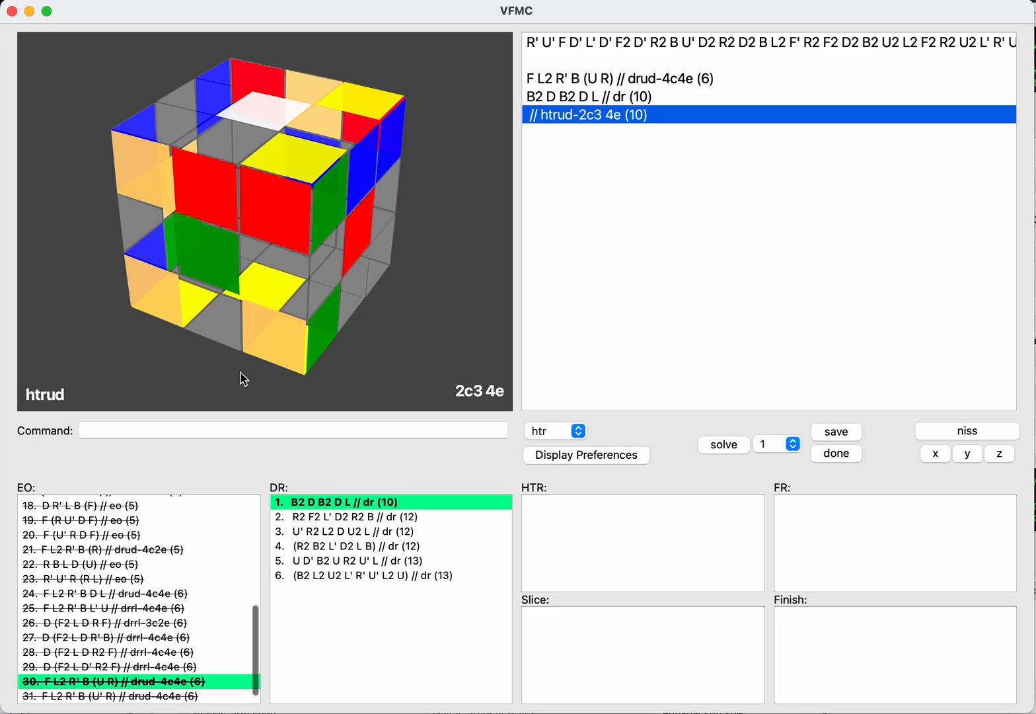
pyautogui.press('BackSpace')
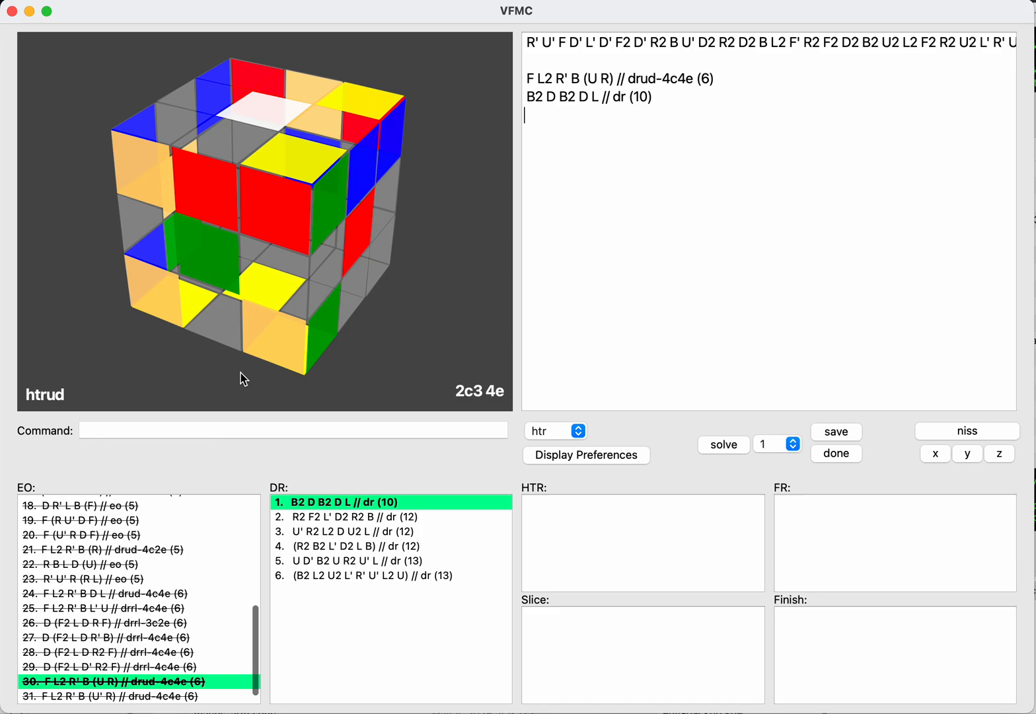
pyautogui.write('l2')
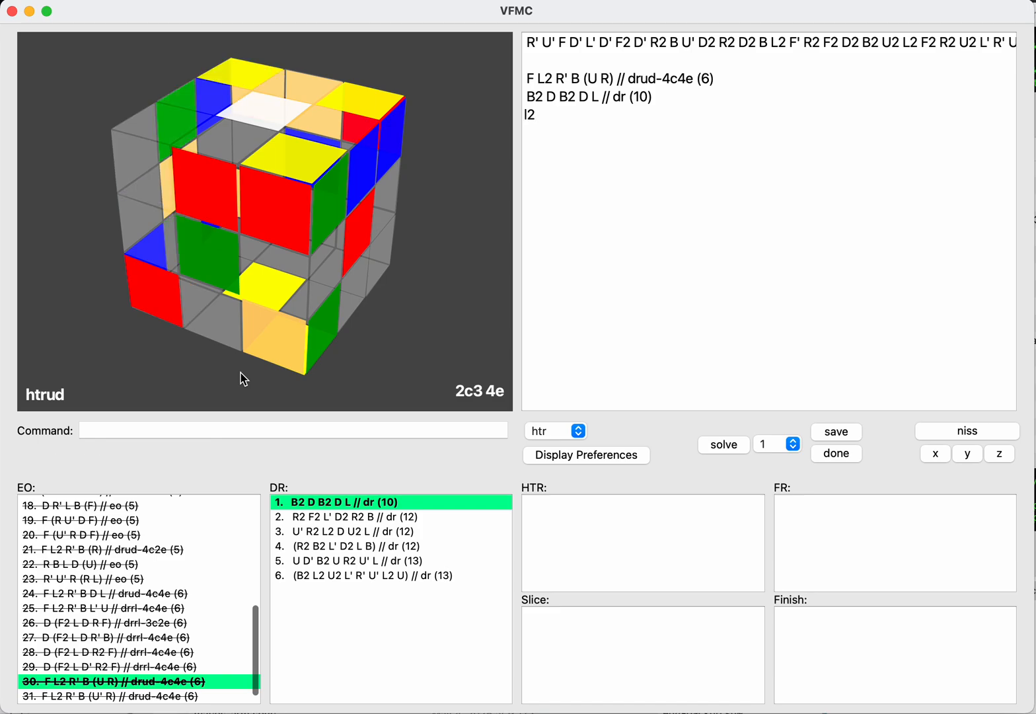
pyautogui.write('u')
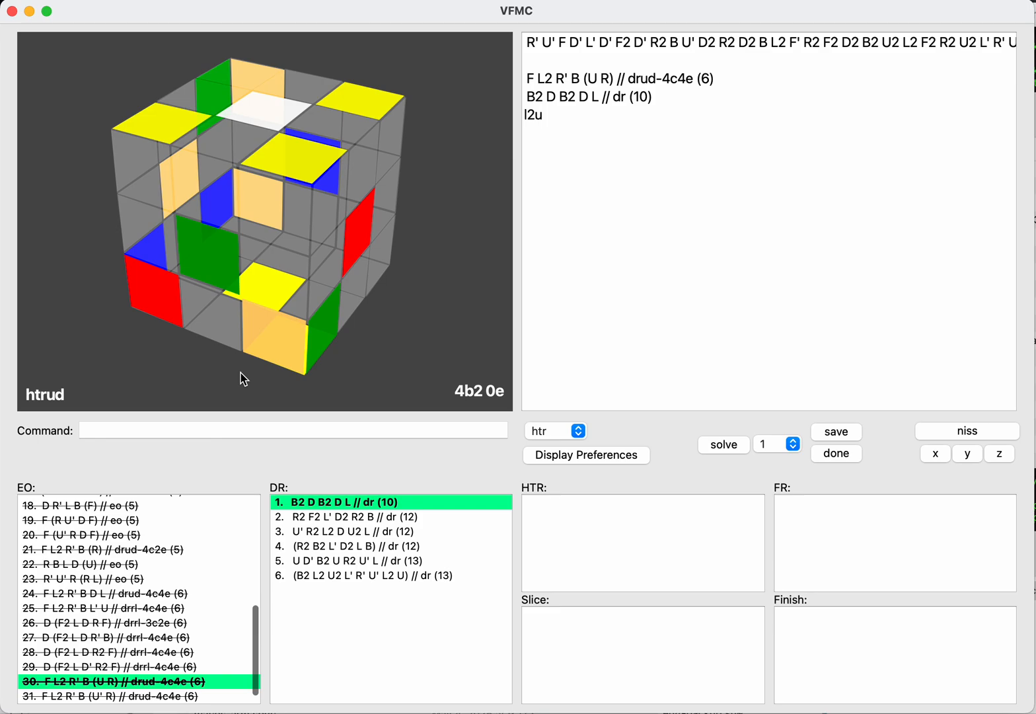
pyautogui.write('2')
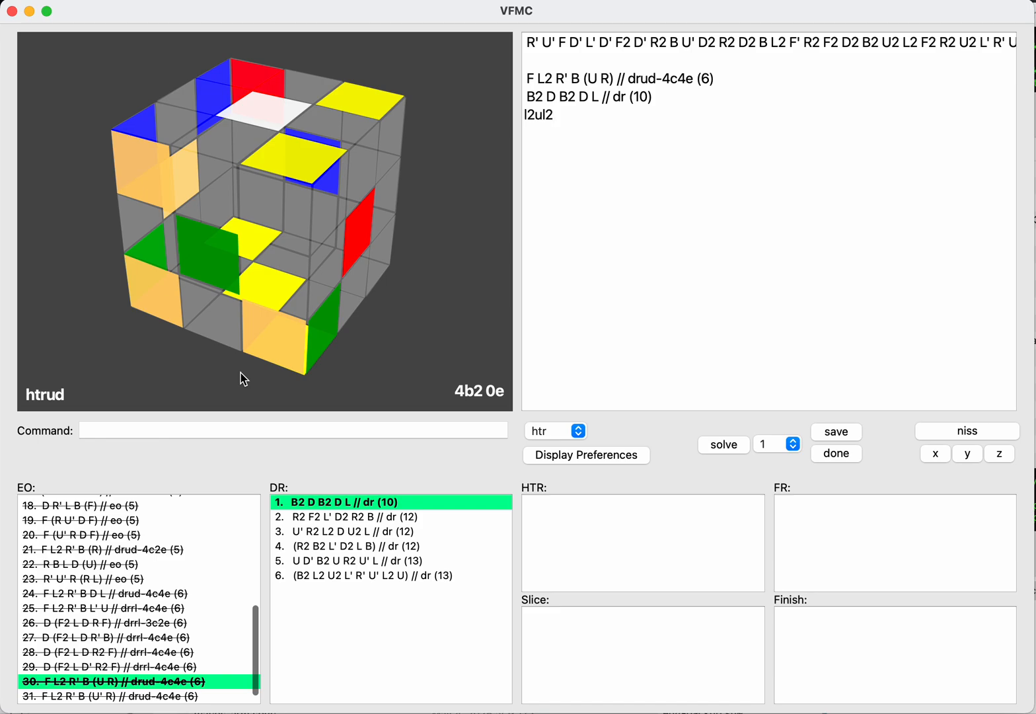
pyautogui.press('BackSpace')
pyautogui.write("'")
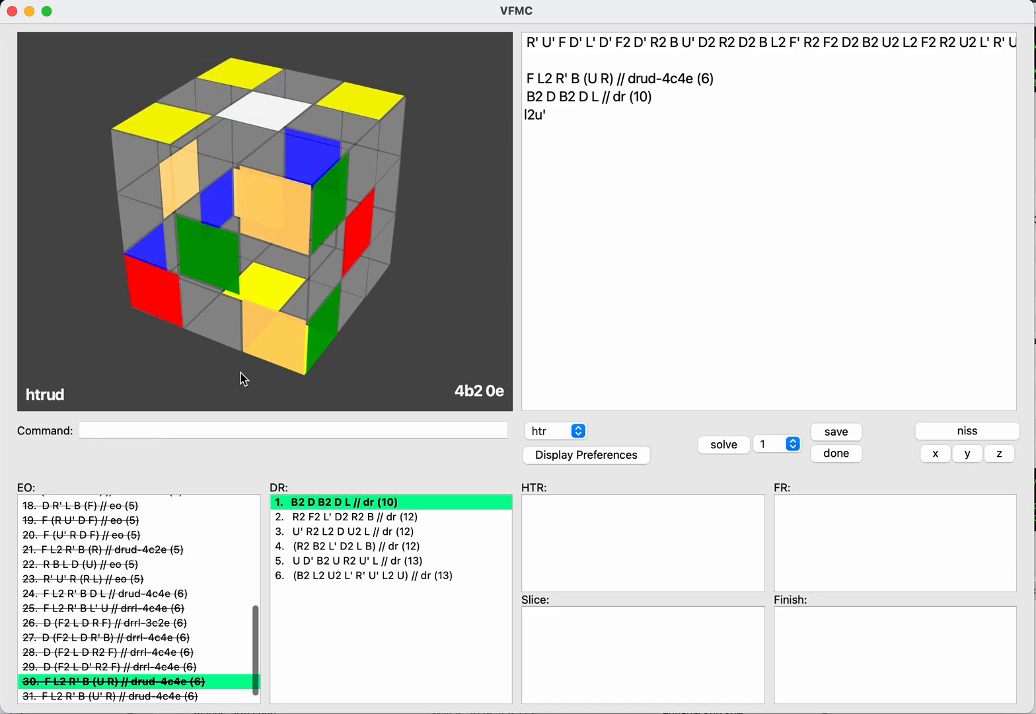
pyautogui.write('f2')
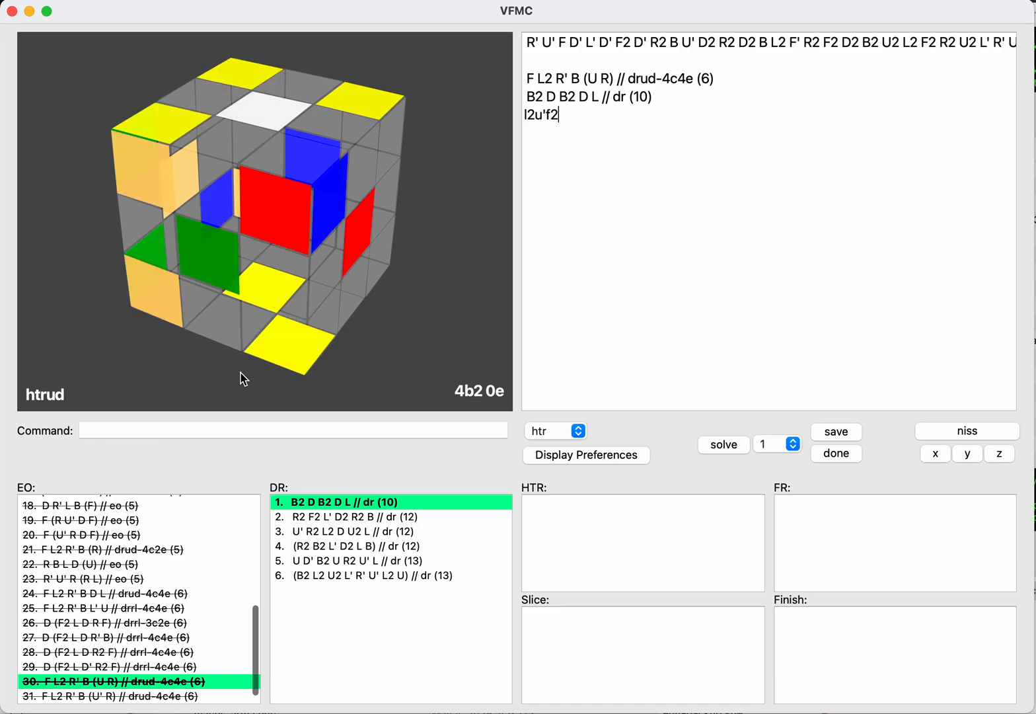
pyautogui.write('u')
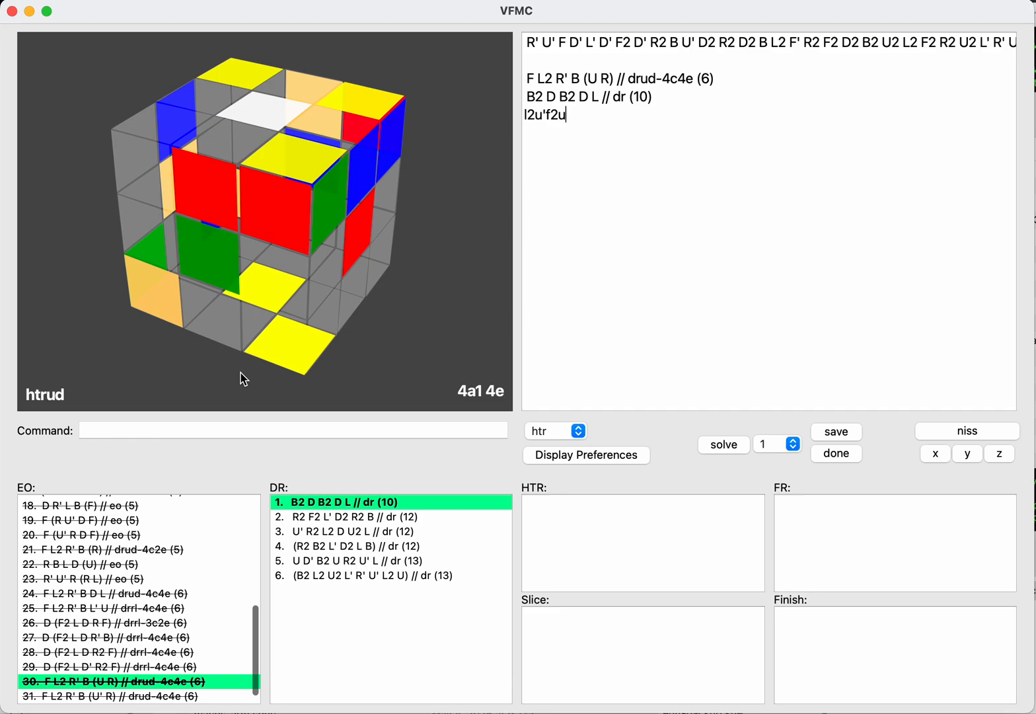
pyautogui.write('l2')
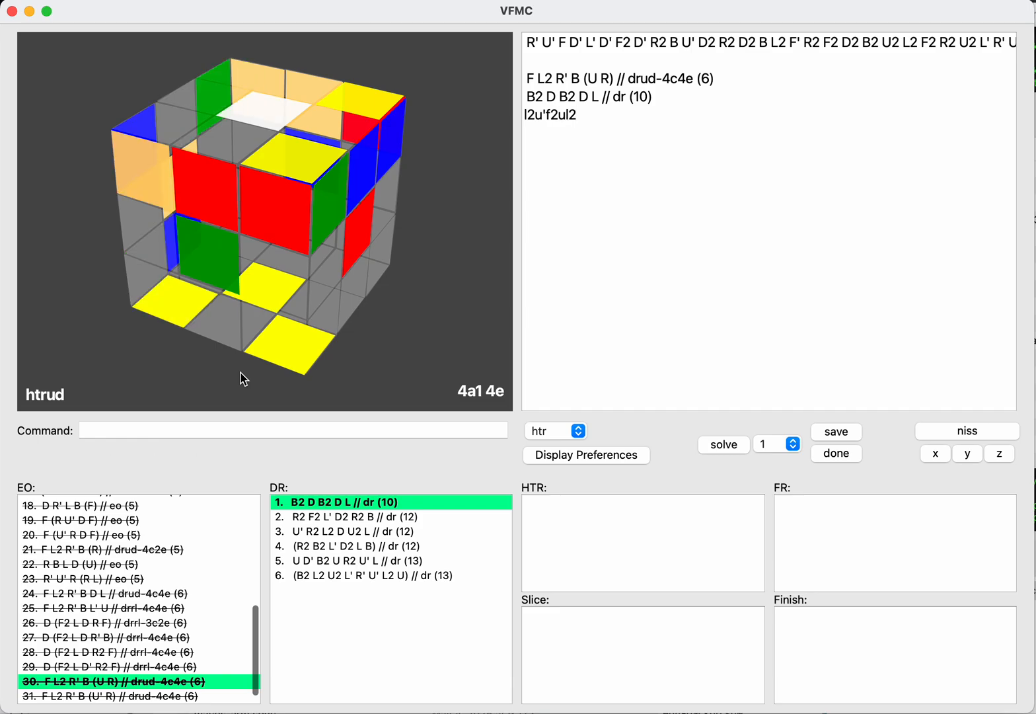
pyautogui.press('Return')
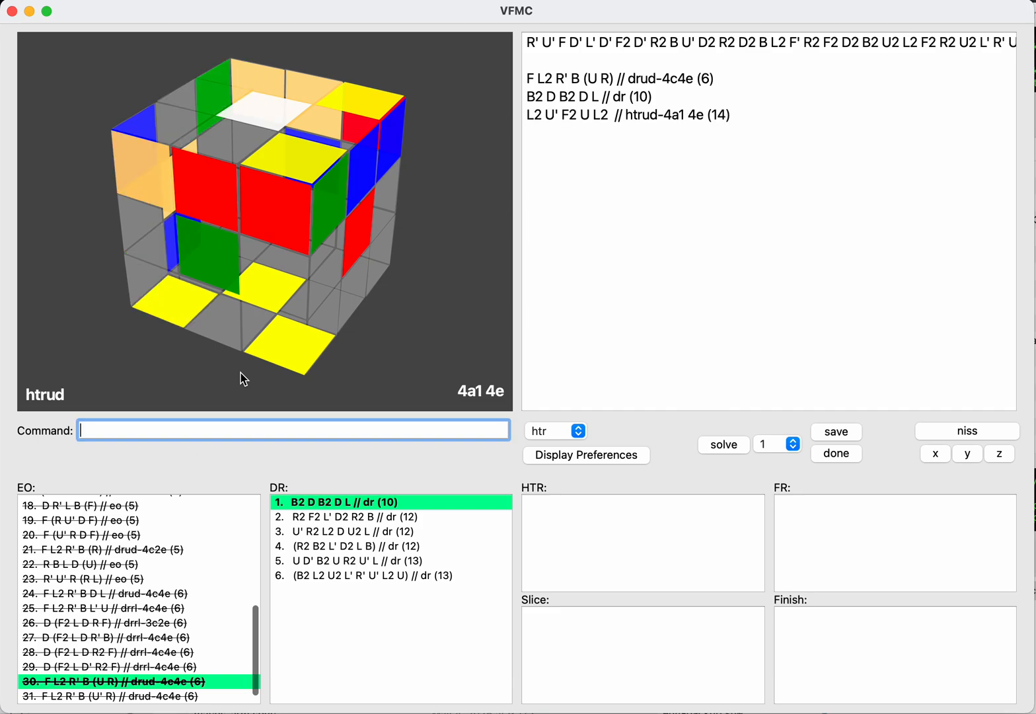
# Step: Check the L2 U' F2 U L2 continuation on the inverse with NISS and return to the normal side
pyautogui.write('niss')
pyautogui.press('Return')
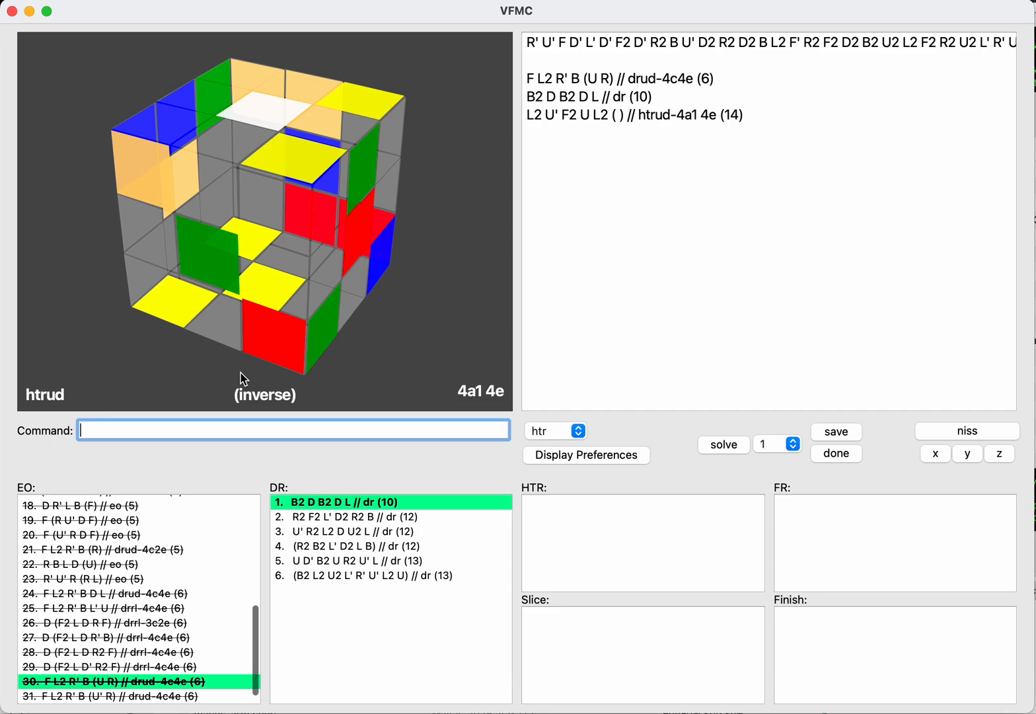
pyautogui.write('jss]fj;')
pyautogui.press('BackSpace')
pyautogui.press('BackSpace')
pyautogui.press('BackSpace')
pyautogui.press('BackSpace')
pyautogui.press('BackSpace')
pyautogui.press('BackSpace')
pyautogui.press('BackSpace')
pyautogui.write('niss')
pyautogui.press('Return')
pyautogui.press('Up')
pyautogui.press('Return')
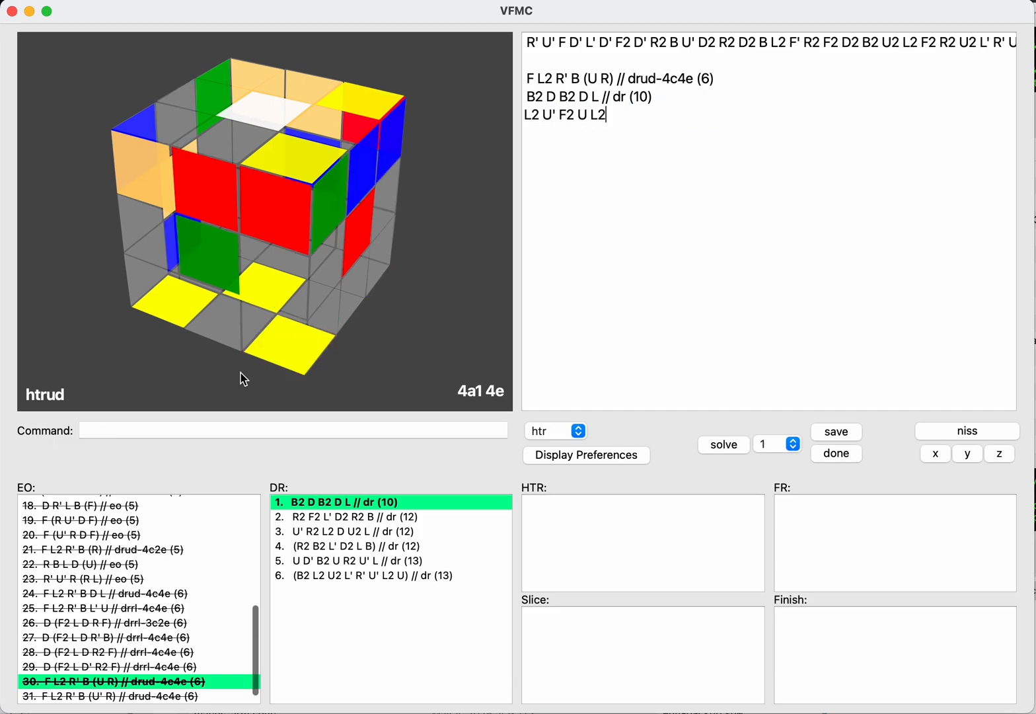
# Step: Clear the L2 U' F2 U L2 moves from the HTR line
pyautogui.press('BackSpace')
pyautogui.press('BackSpace')
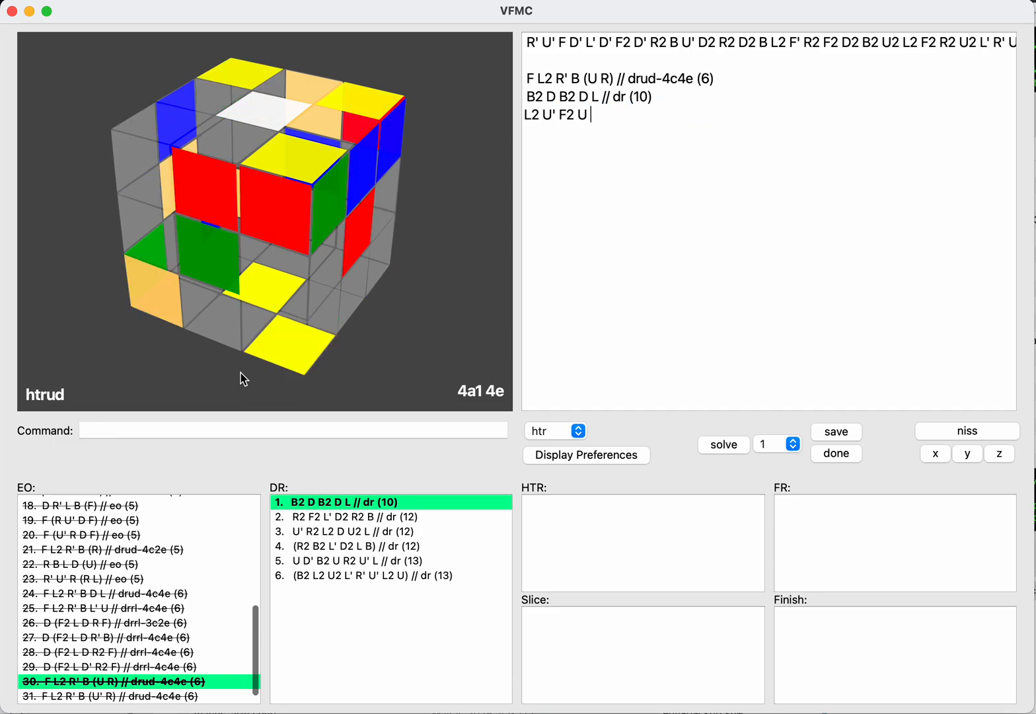
pyautogui.press('BackSpace')
pyautogui.press('BackSpace')
pyautogui.press('BackSpace')
pyautogui.press('BackSpace')
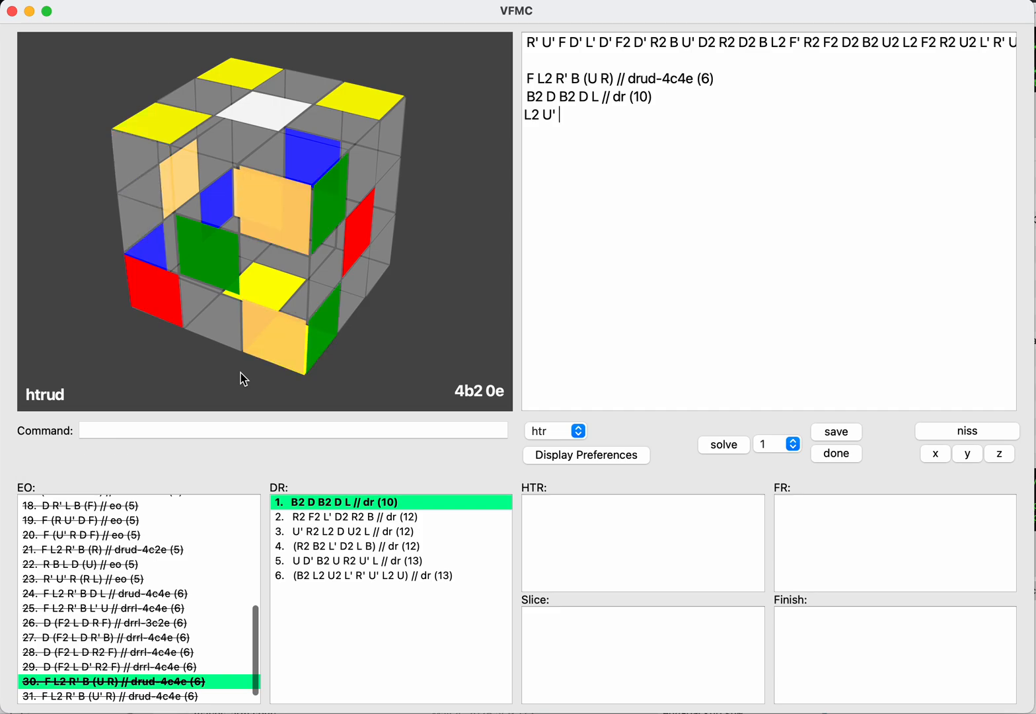
pyautogui.press('BackSpace')
pyautogui.press('BackSpace')
pyautogui.press('BackSpace')
pyautogui.press('BackSpace')
pyautogui.press('BackSpace')
pyautogui.press('BackSpace')
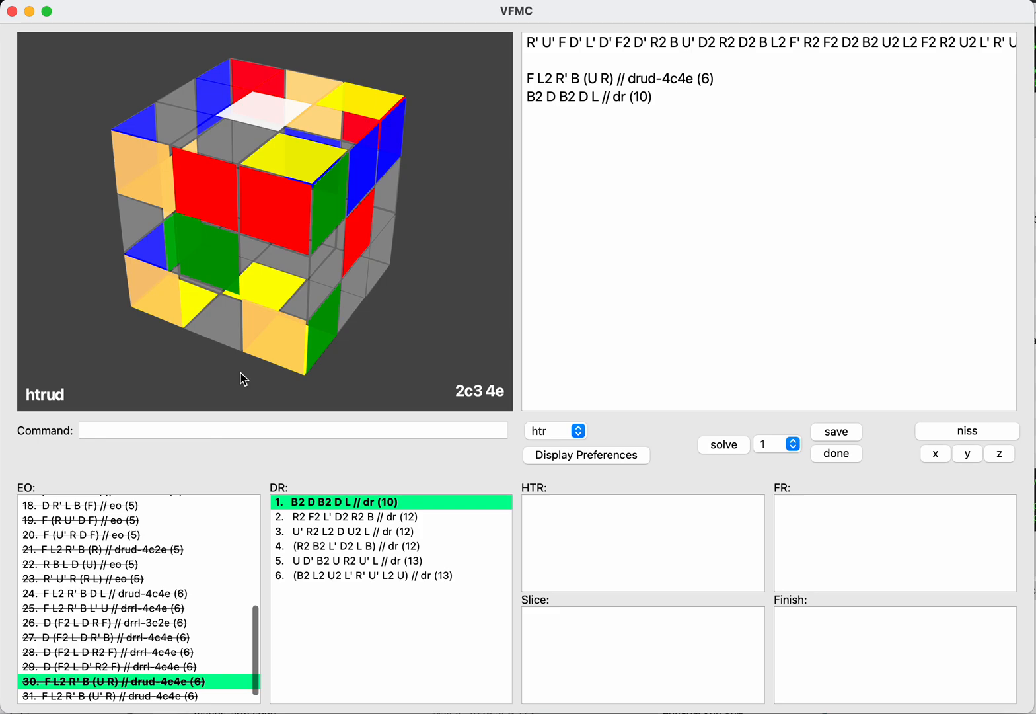
# Step: Enter F2 L2 U F2 L2 U L2 U as the HTR continuation of the DR B2 D B2 D L
pyautogui.write('f')
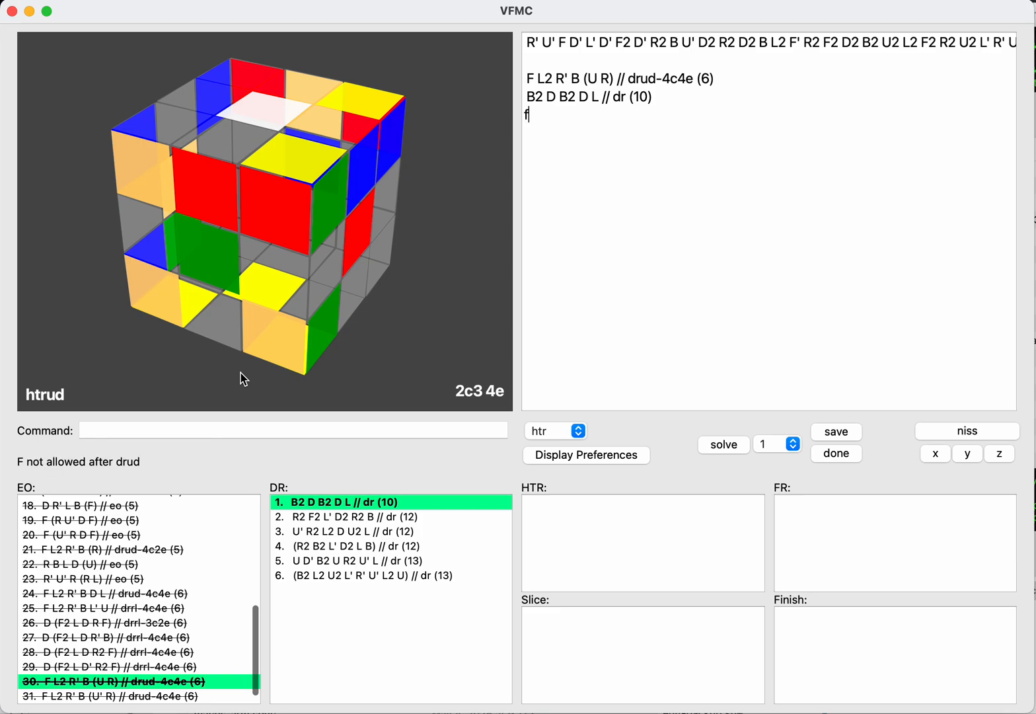
pyautogui.write('2l2')
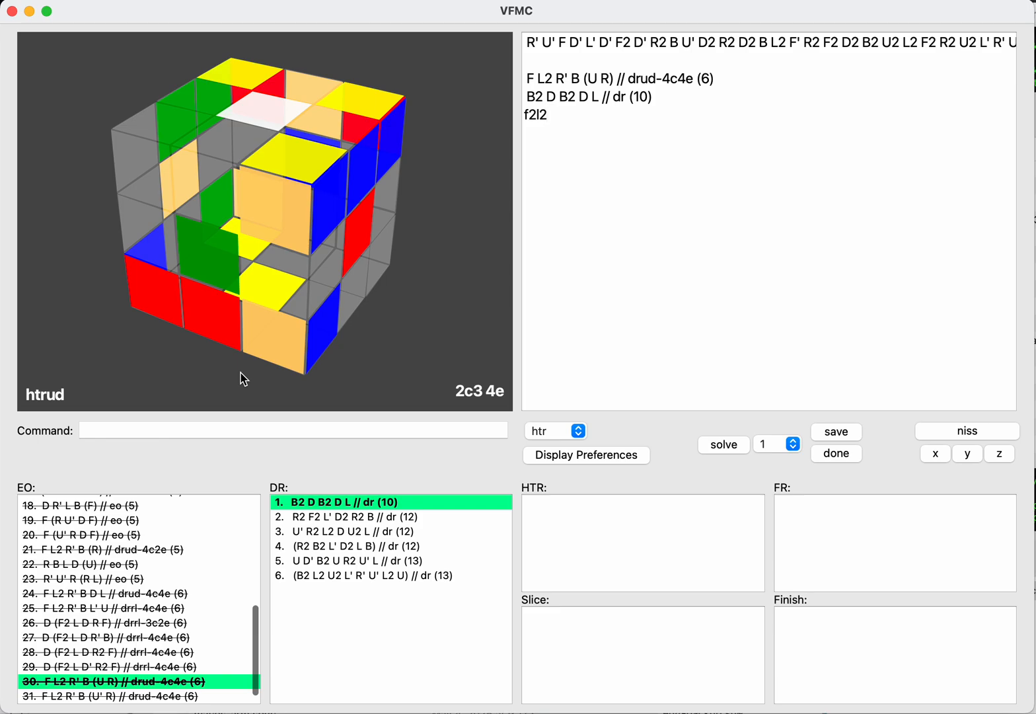
pyautogui.write('u')
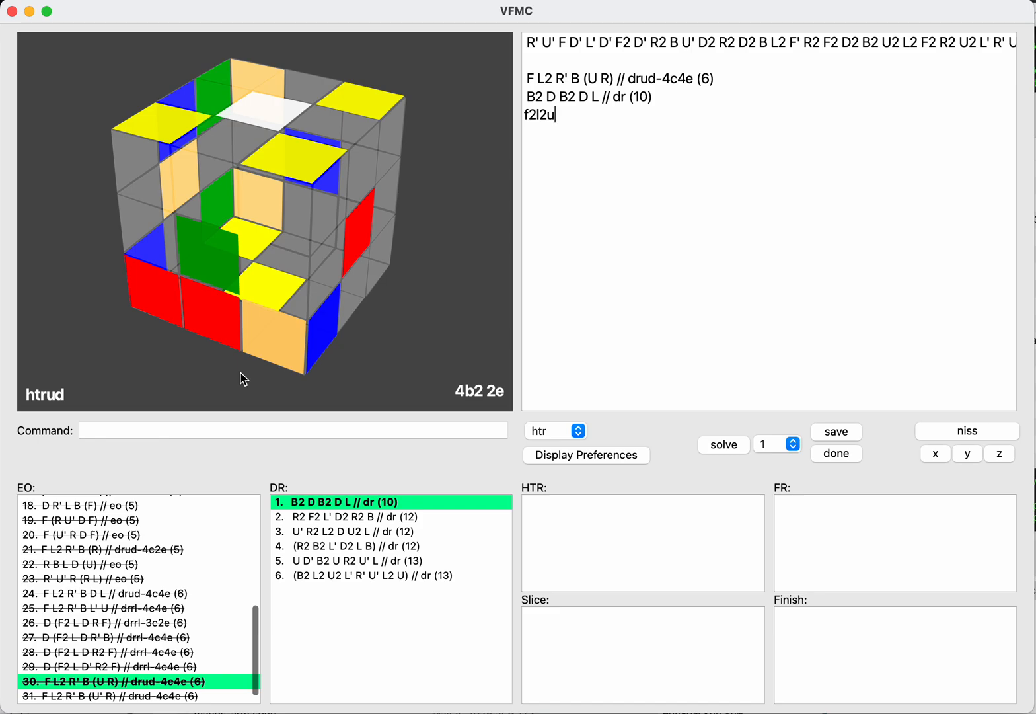
pyautogui.write('r2')
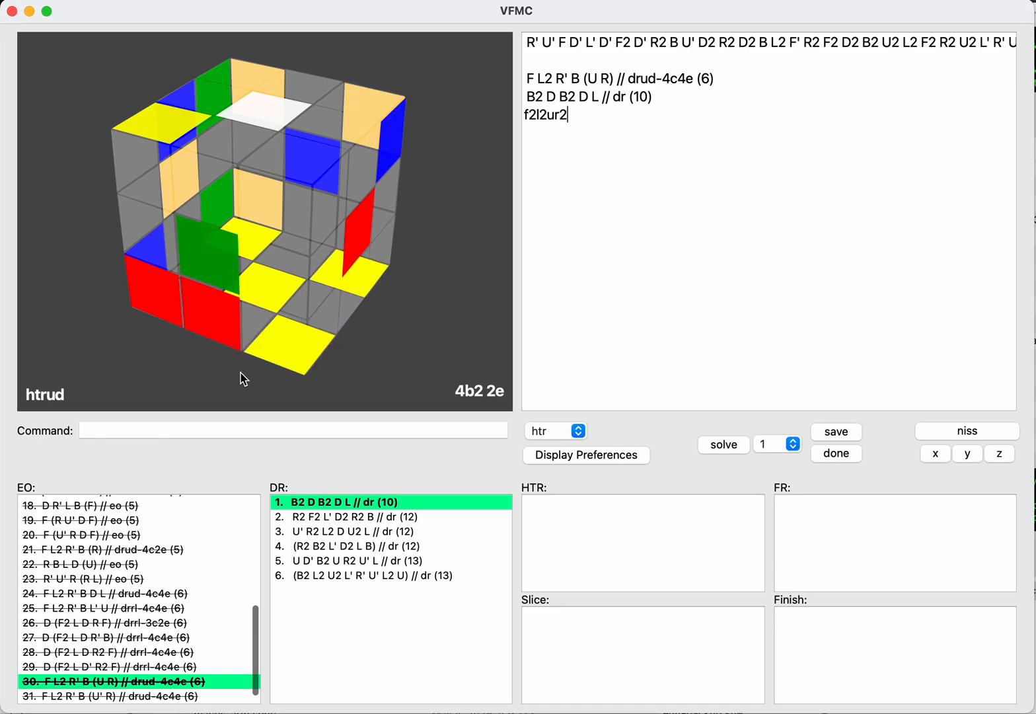
pyautogui.press('BackSpace')
pyautogui.press('BackSpace')
pyautogui.write('f2r2')
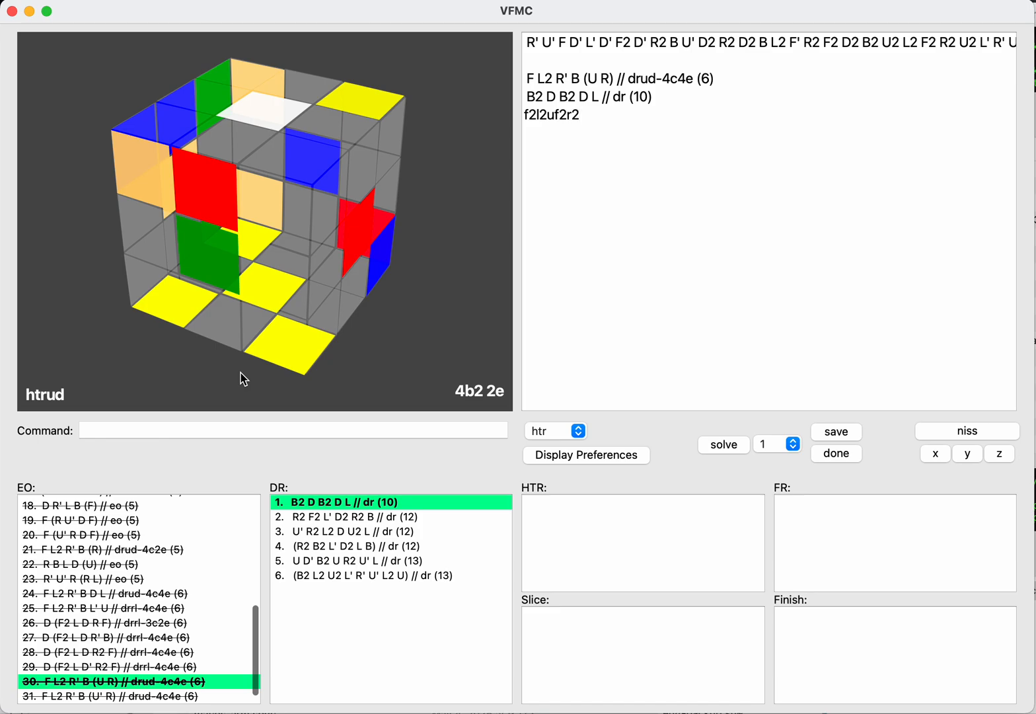
pyautogui.press('BackSpace')
pyautogui.press('BackSpace')
pyautogui.write('l2')
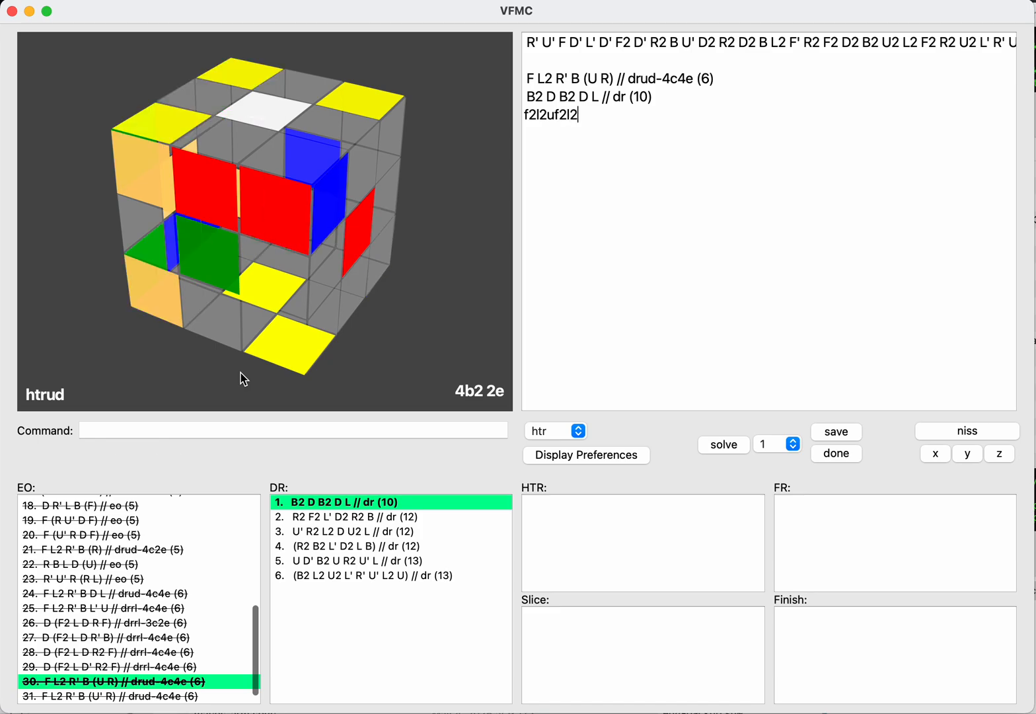
pyautogui.write('ul2u')
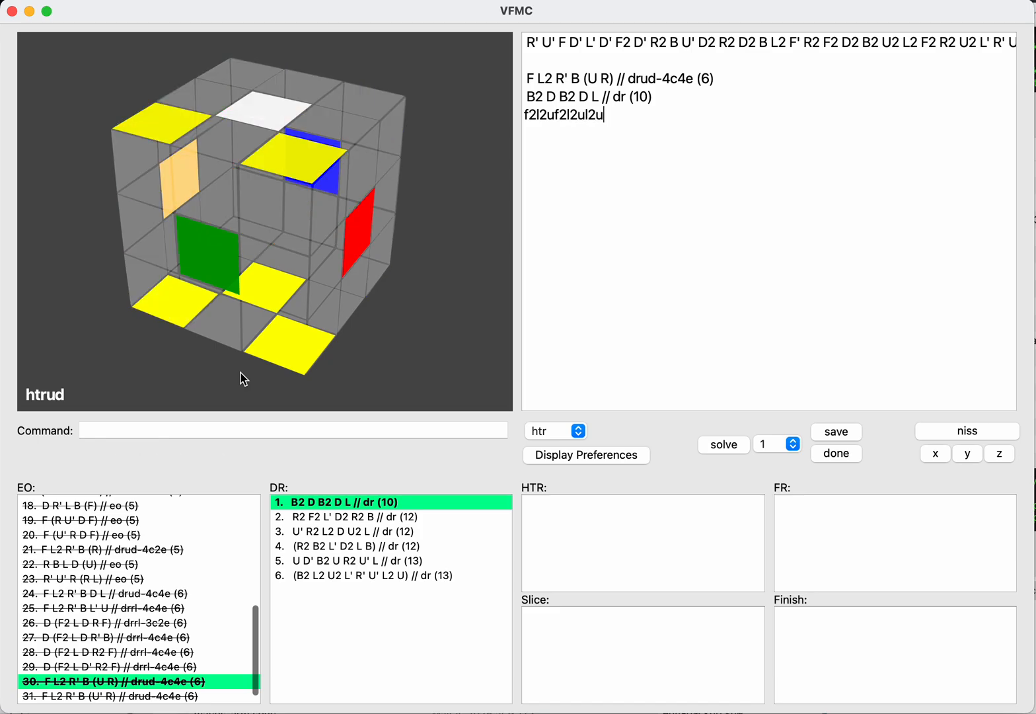
# Step: Save F2 L2 U F2 L2 U L2 U as the HTR continuation of the DR B2 D B2 D L
pyautogui.press('Tab')
pyautogui.write('save')
pyautogui.press('Return')
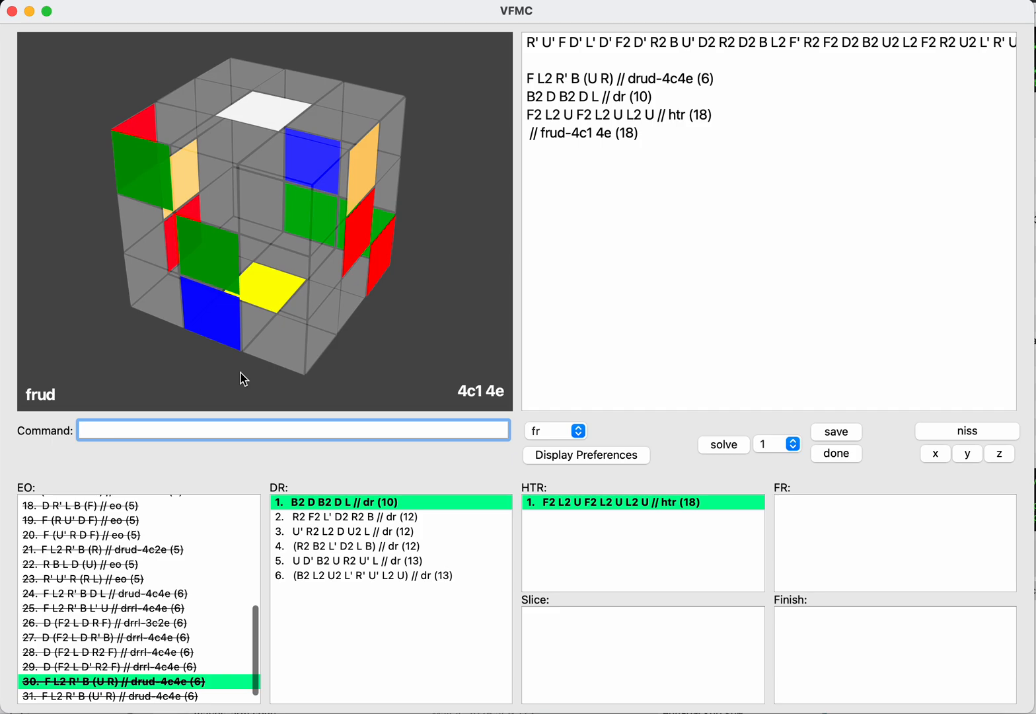
# Step: Extend the HTR with D2 and save that line as a partial floppy reduction
pyautogui.press('Tab')
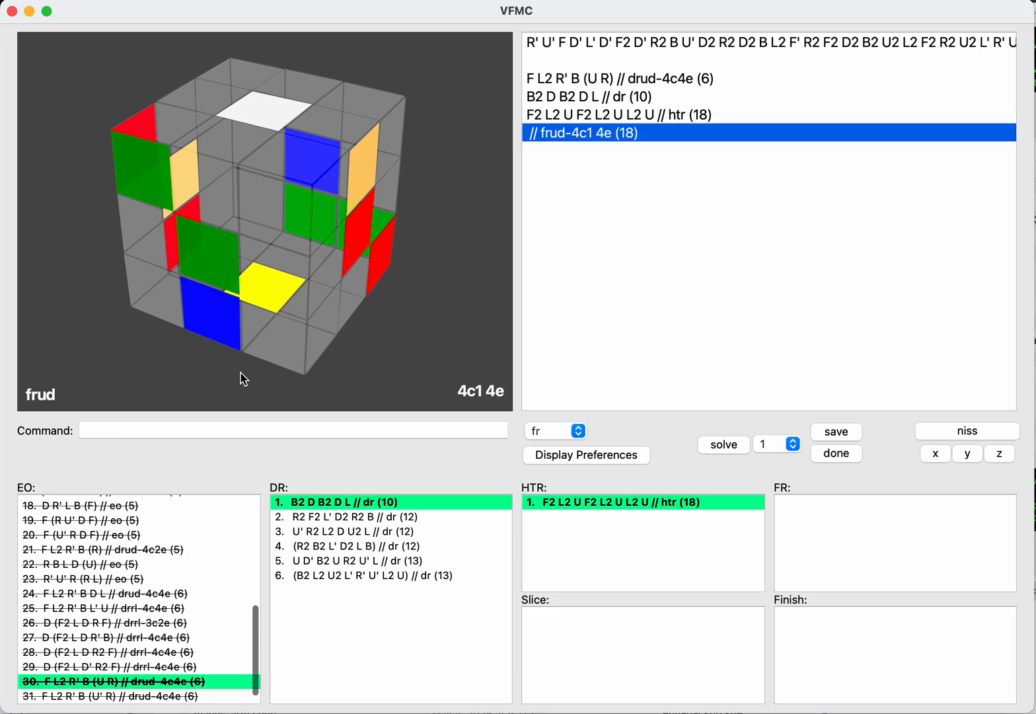
pyautogui.write('d2')
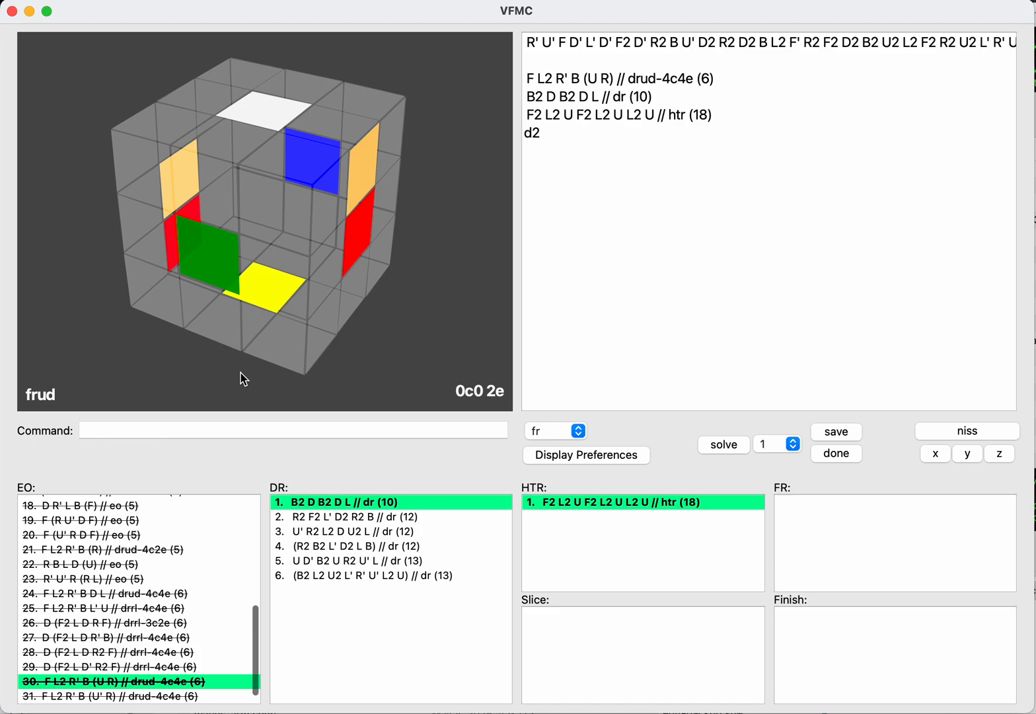
pyautogui.press('Tab')
pyautogui.write('save')
pyautogui.press('Return')
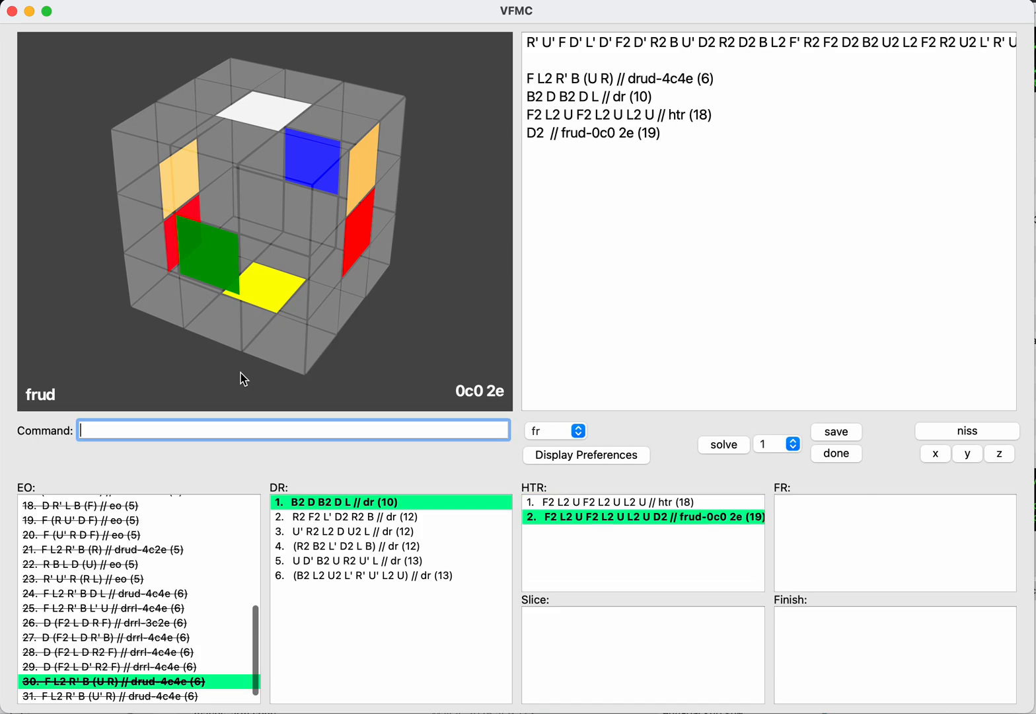
# Step: Replace the D2 continuation with F2 R2 F2 D2 and save it as the FR of the HTR F2 L2 U F2 L2 U L2 U
pyautogui.press('Tab')
pyautogui.press('BackSpace')
pyautogui.press('BackSpace')
pyautogui.press('BackSpace')
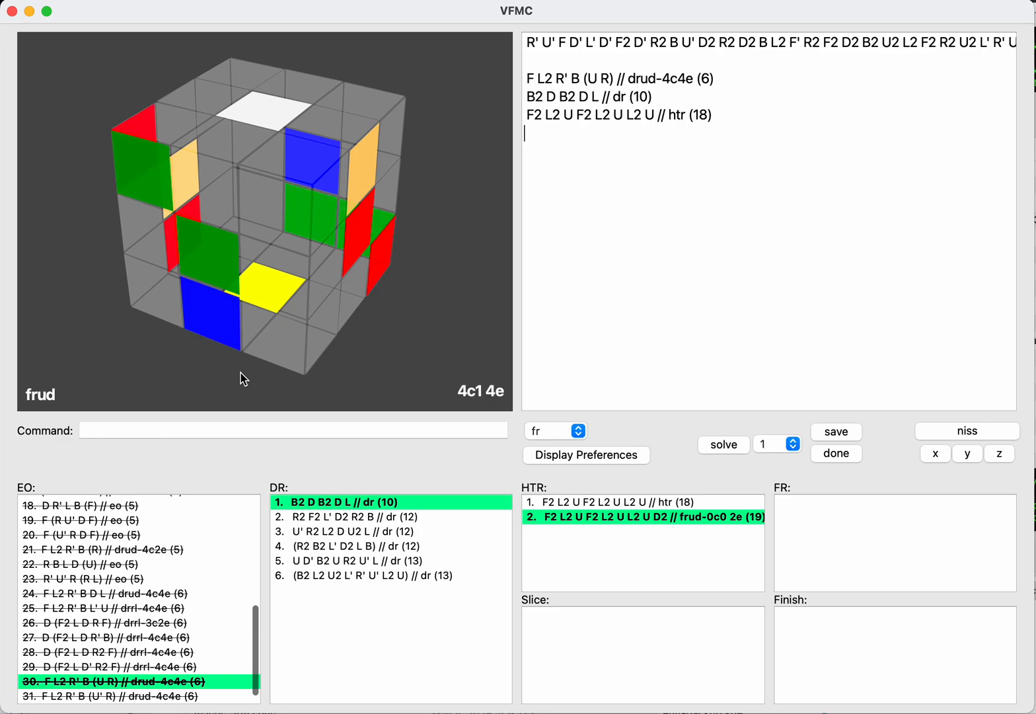
pyautogui.write('f')
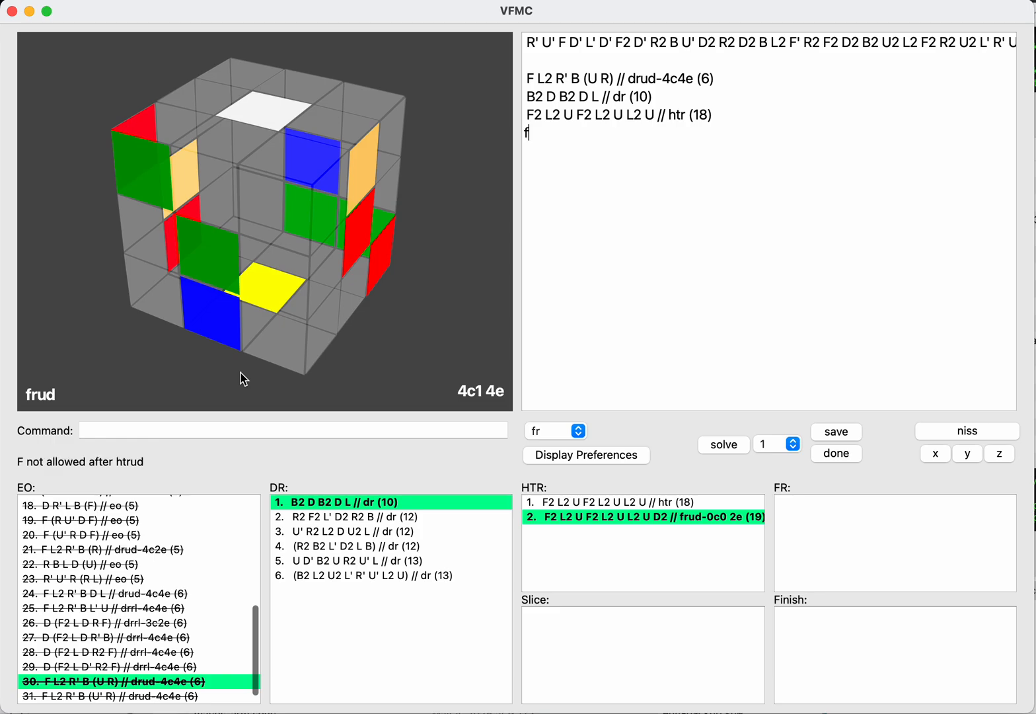
pyautogui.write('2r2f2')
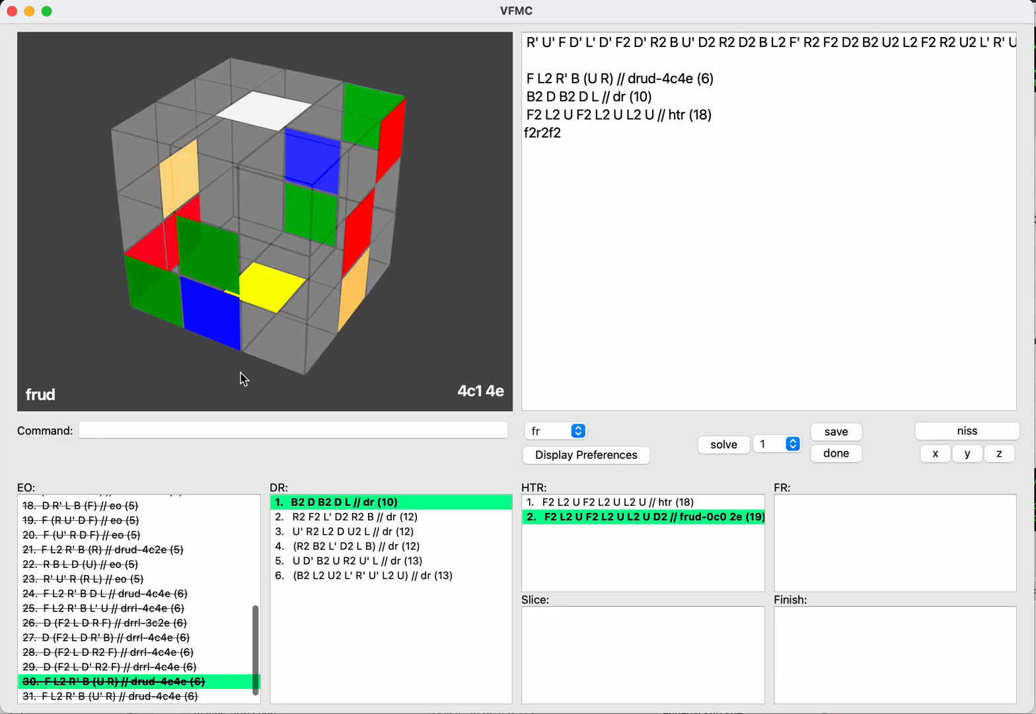
pyautogui.write('d2')
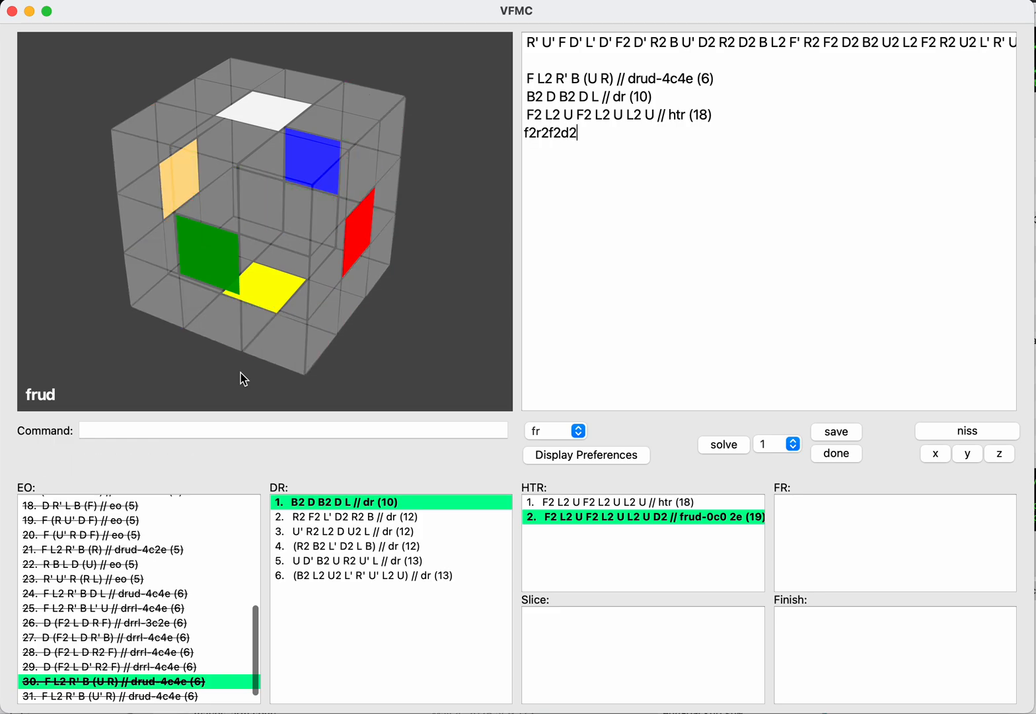
pyautogui.press('Tab')
pyautogui.write('save')
pyautogui.press('Return')
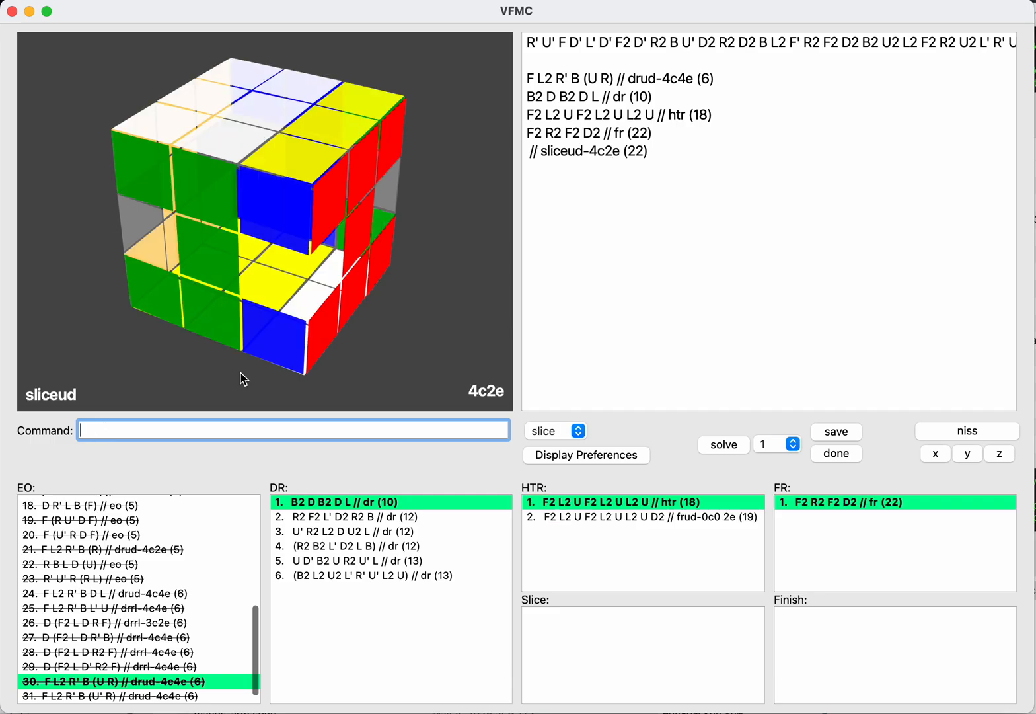
# Step: Add R2 after the FR F2 R2 F2 D2 and save it as the slice step
pyautogui.write('r2')
pyautogui.press('Return')
pyautogui.write('save')
pyautogui.press('Return')
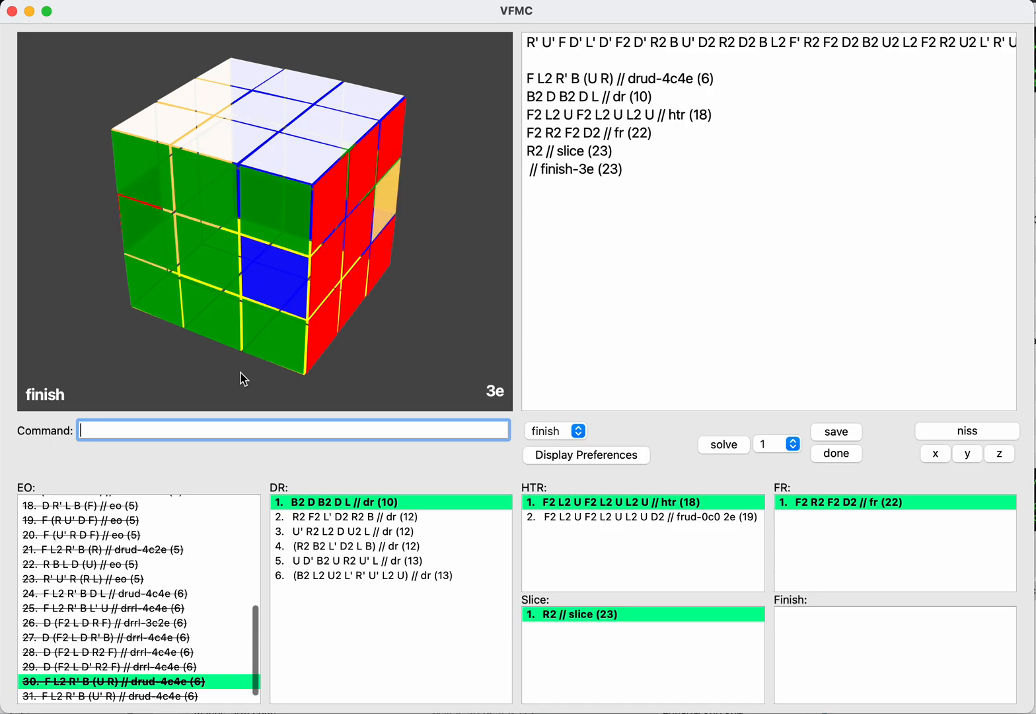
pyautogui.press('Up')
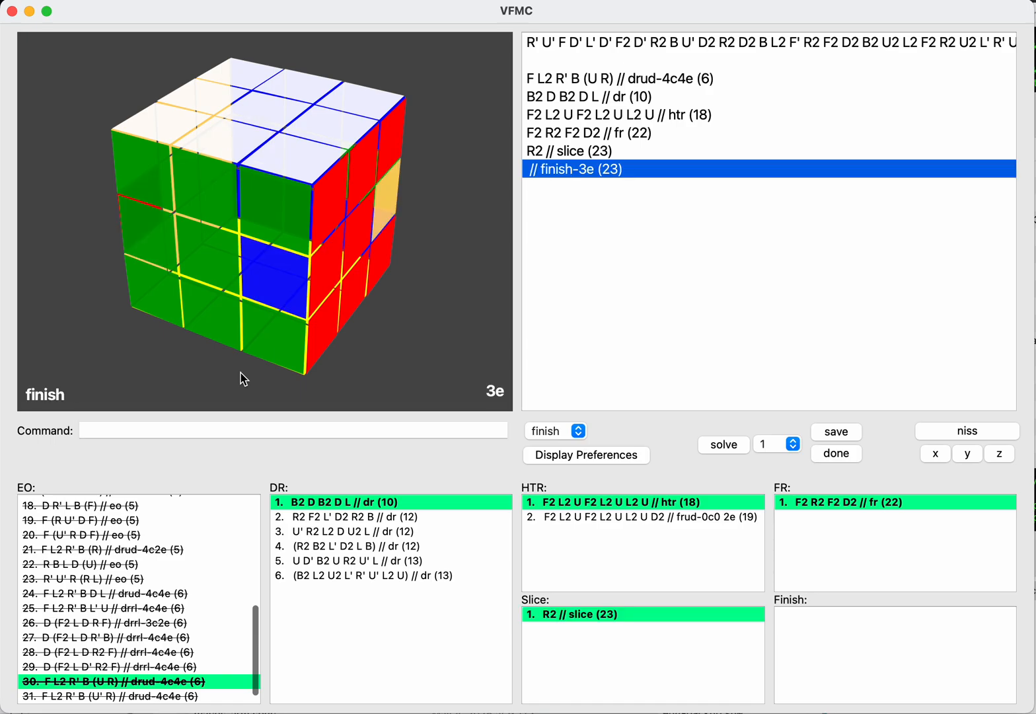
pyautogui.press('Down')
pyautogui.press('Down')
pyautogui.press('Left')
pyautogui.press('Left')
pyautogui.press('Left')
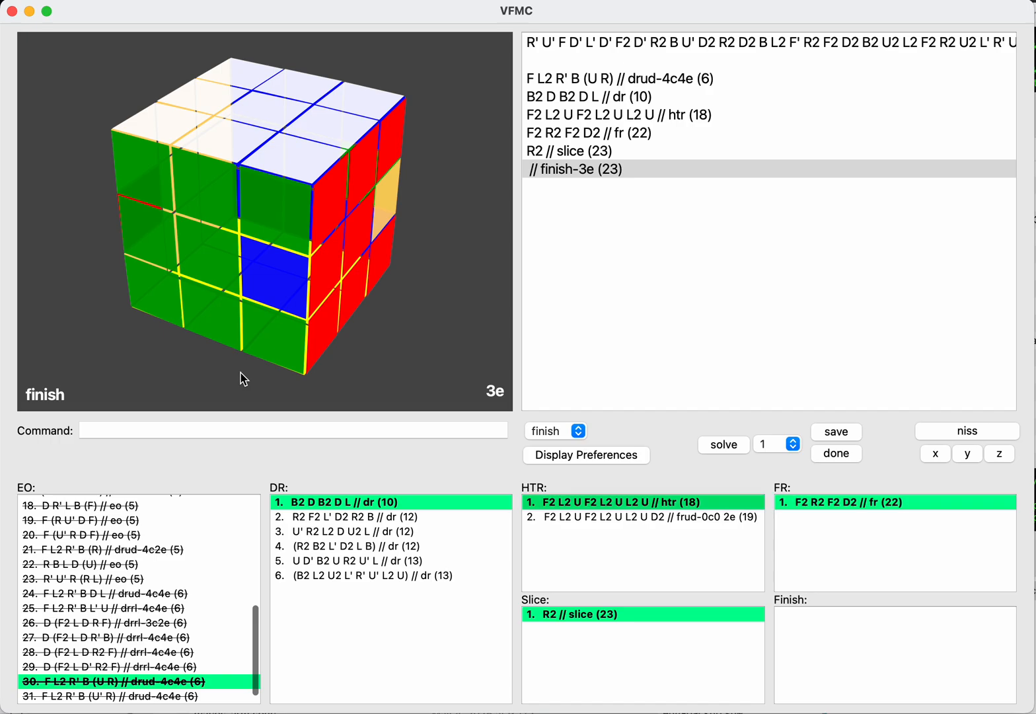
pyautogui.press('Right')
pyautogui.press('Right')
pyautogui.press('Left')
pyautogui.press('Left')
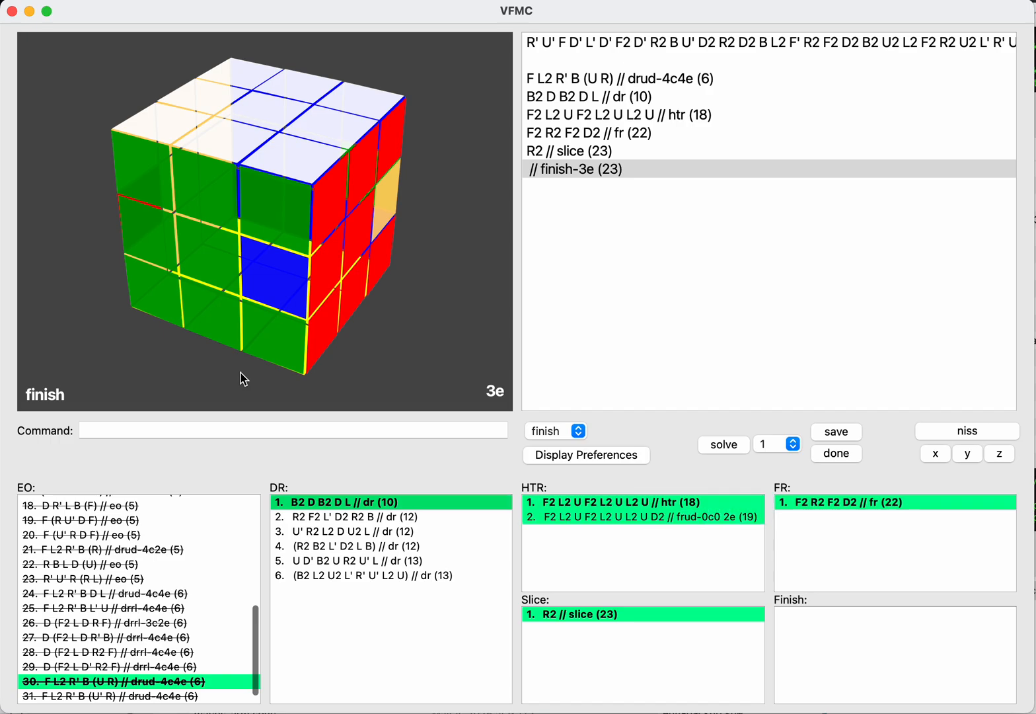
pyautogui.press('Right')
pyautogui.press('Right')
pyautogui.press('Left')
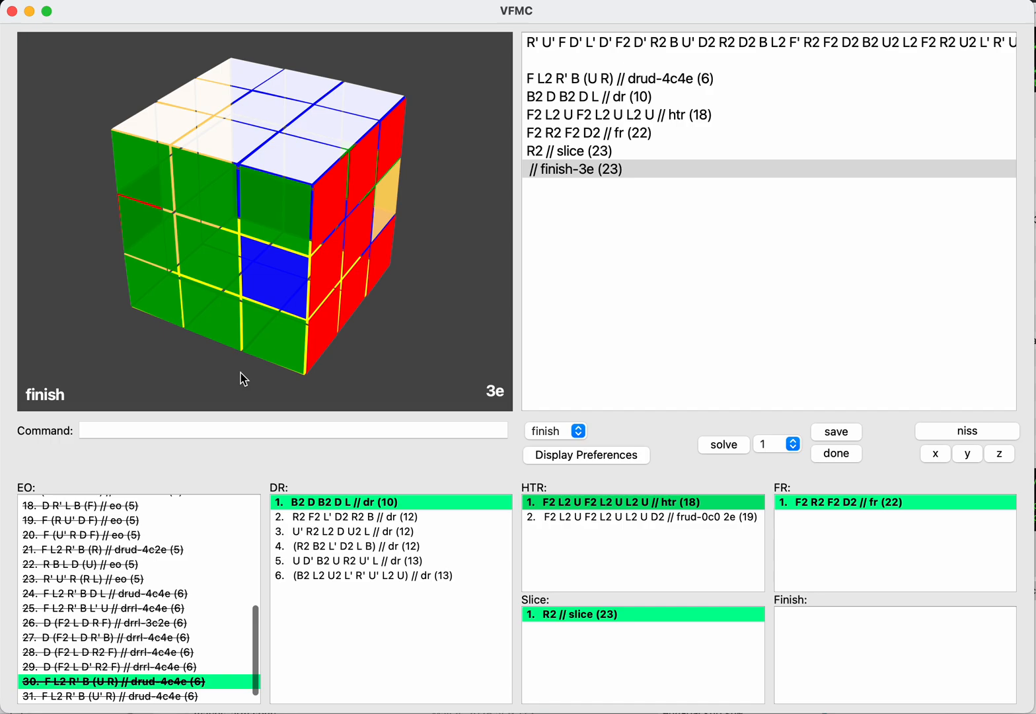
# Step: Go back to the DR B2 D B2 D L and switch its HTR continuation to the inverse
pyautogui.press('Right')
pyautogui.press('Left')
pyautogui.press('Left')
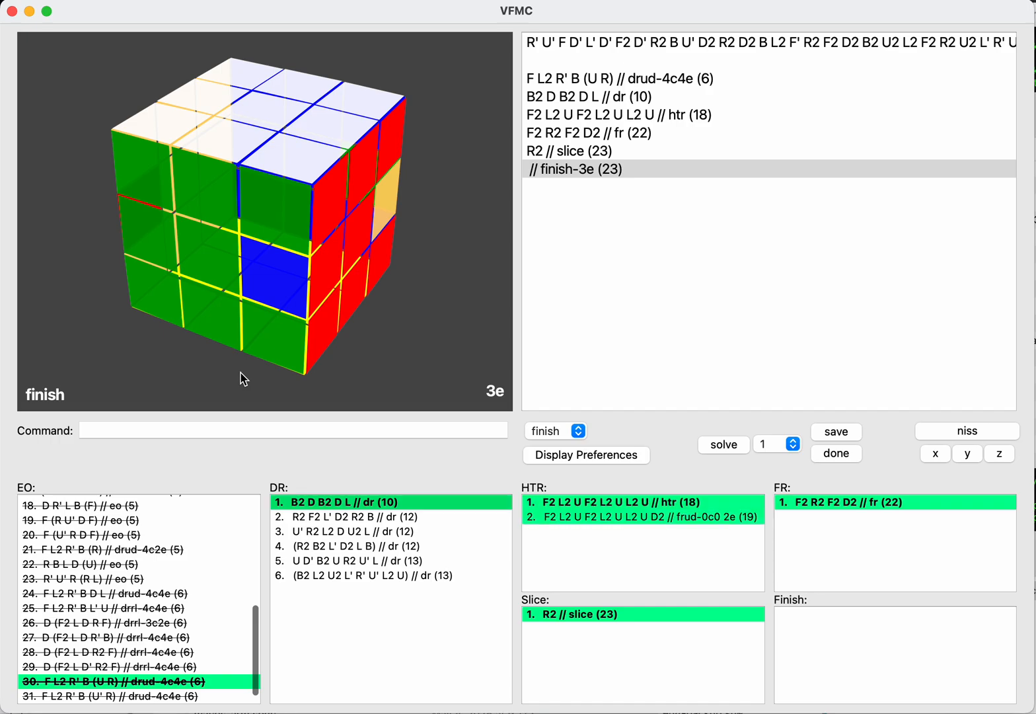
pyautogui.press('Return')
pyautogui.write('nis')
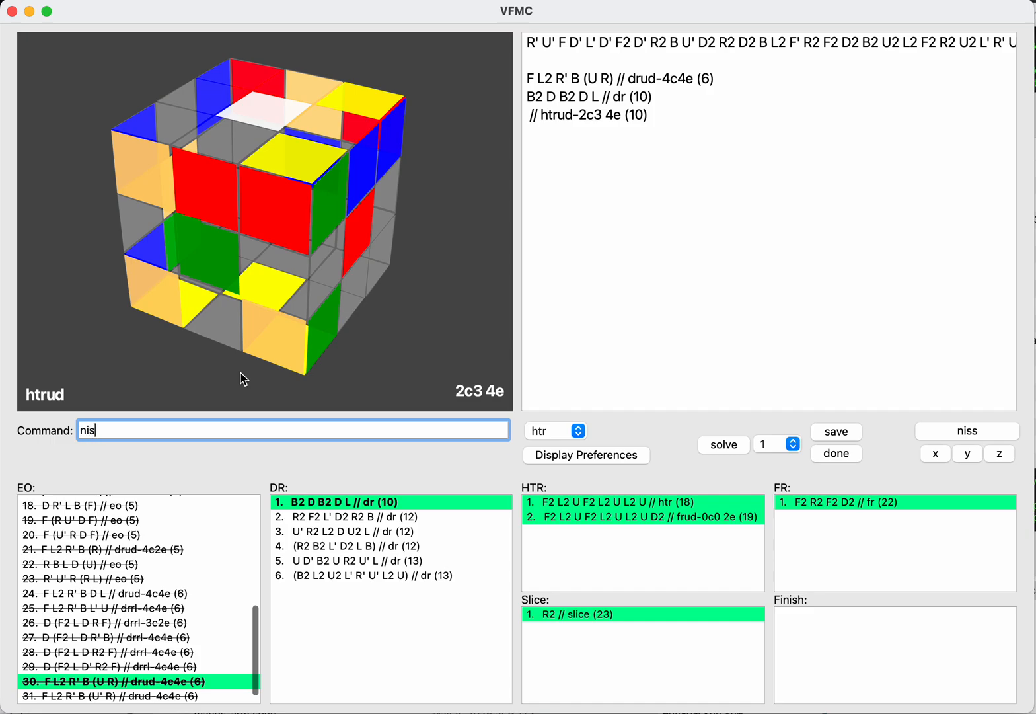
pyautogui.write('s')
pyautogui.press('Return')
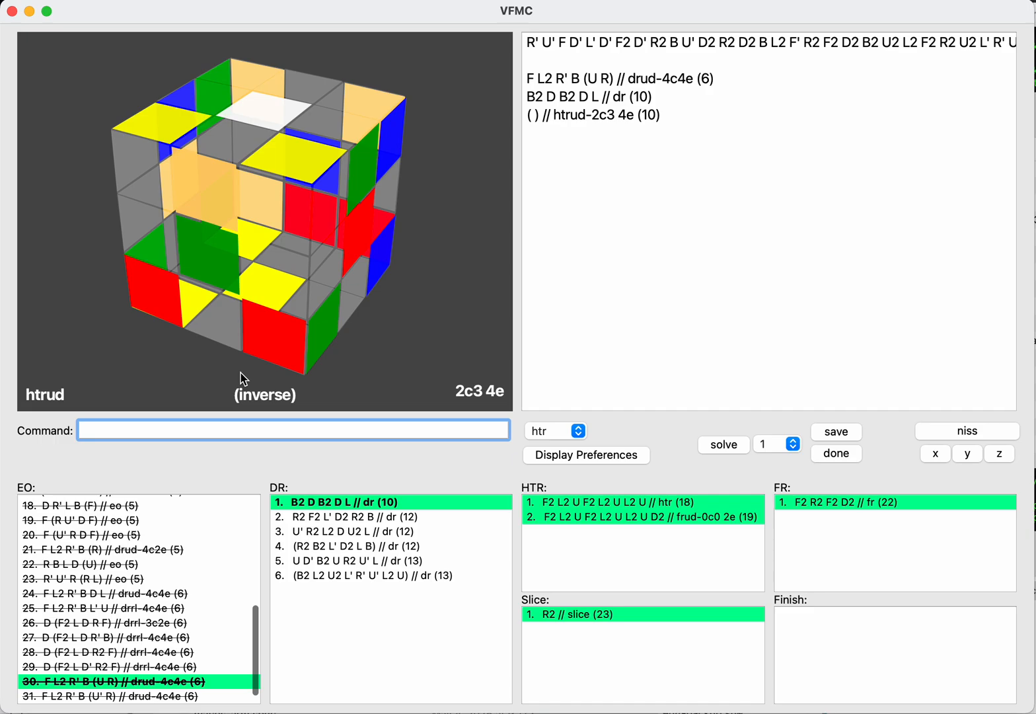
# Step: Enter F2 R2 D L2 F2 U L2 U on the inverse after the DR and save it as an HTR
pyautogui.press('Up')
pyautogui.press('Return')
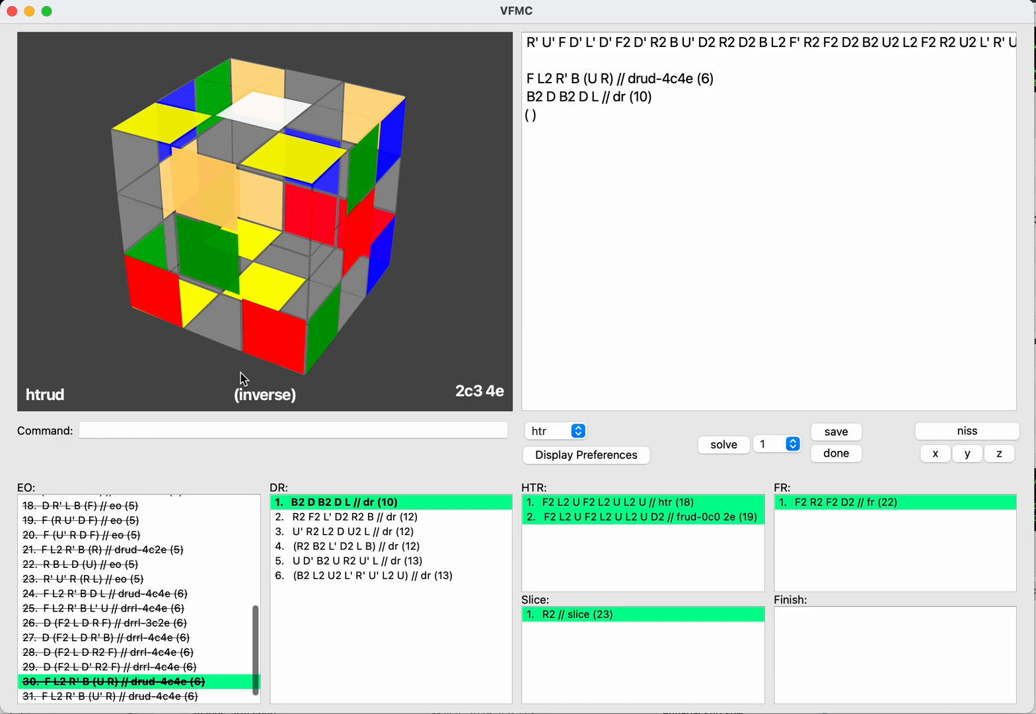
pyautogui.write('f2r2d')
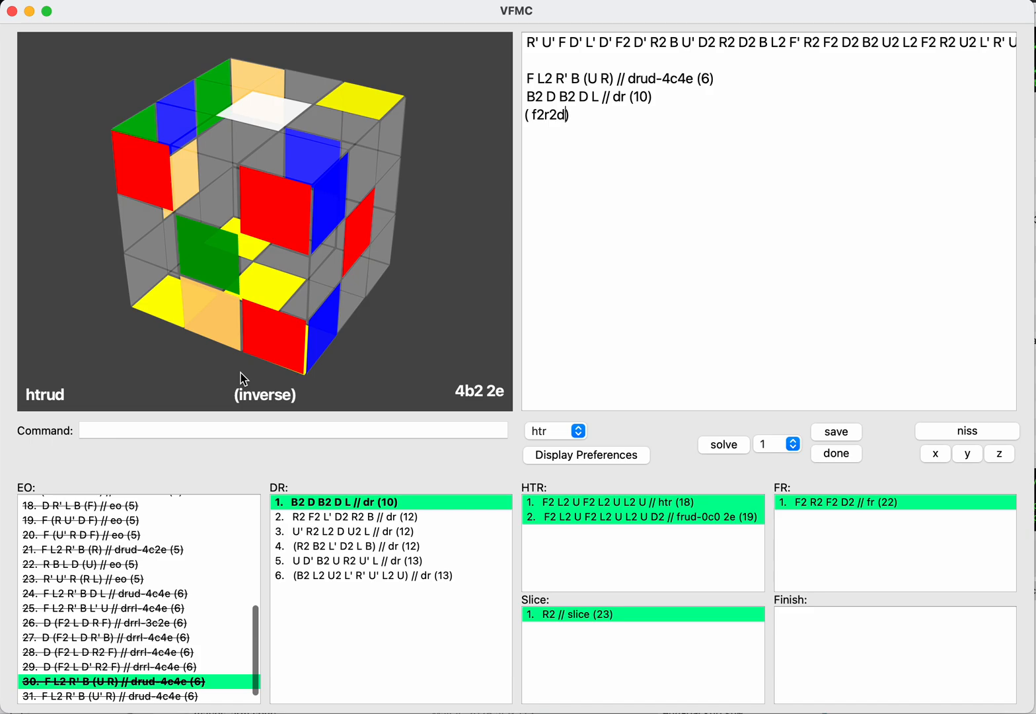
pyautogui.write('l2f2')
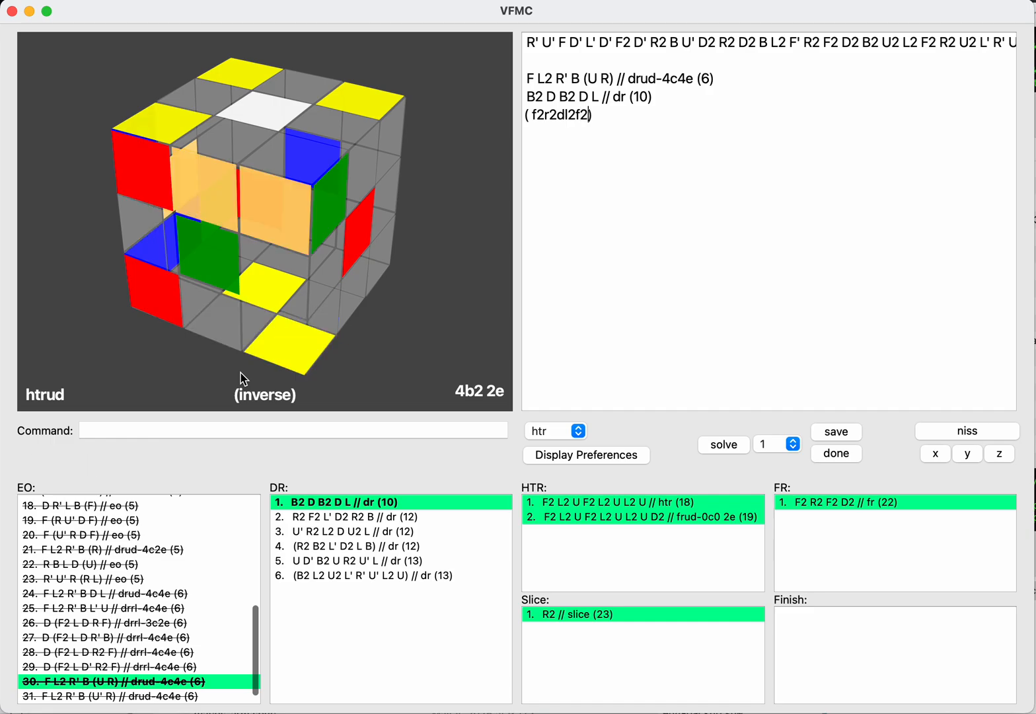
pyautogui.write('ul2u')
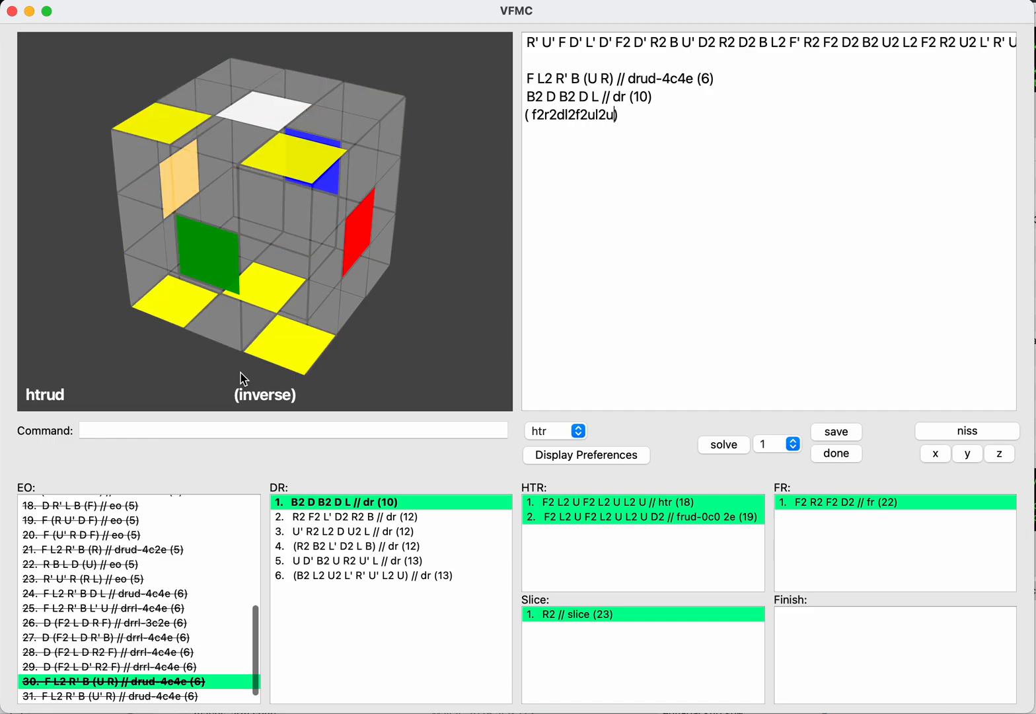
pyautogui.write('save')
pyautogui.press('Return')
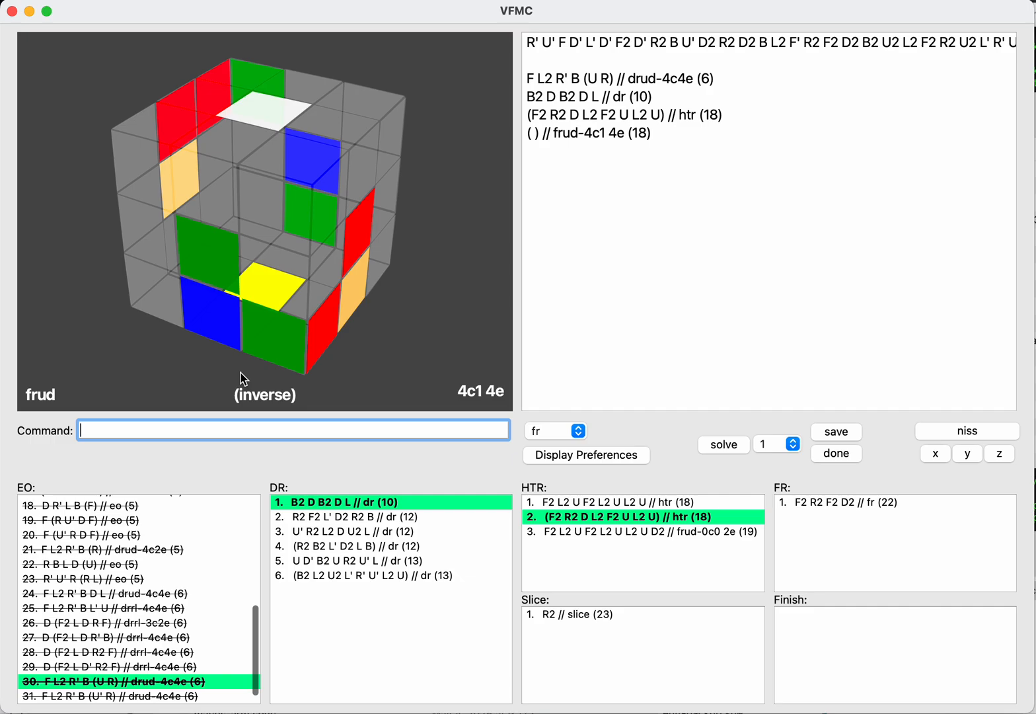
# Step: Add the inverse moves B2 L2 B2 D2 after the inverse HTR and save them as an FR
pyautogui.press('Tab')
pyautogui.press('Return')
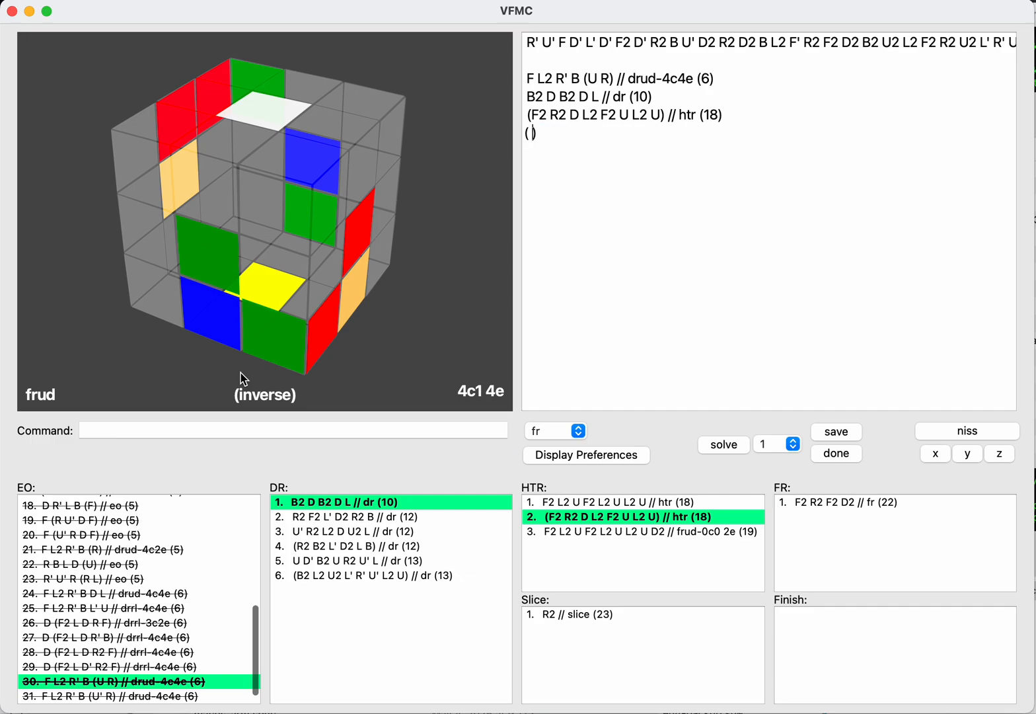
pyautogui.write('b2l2b')
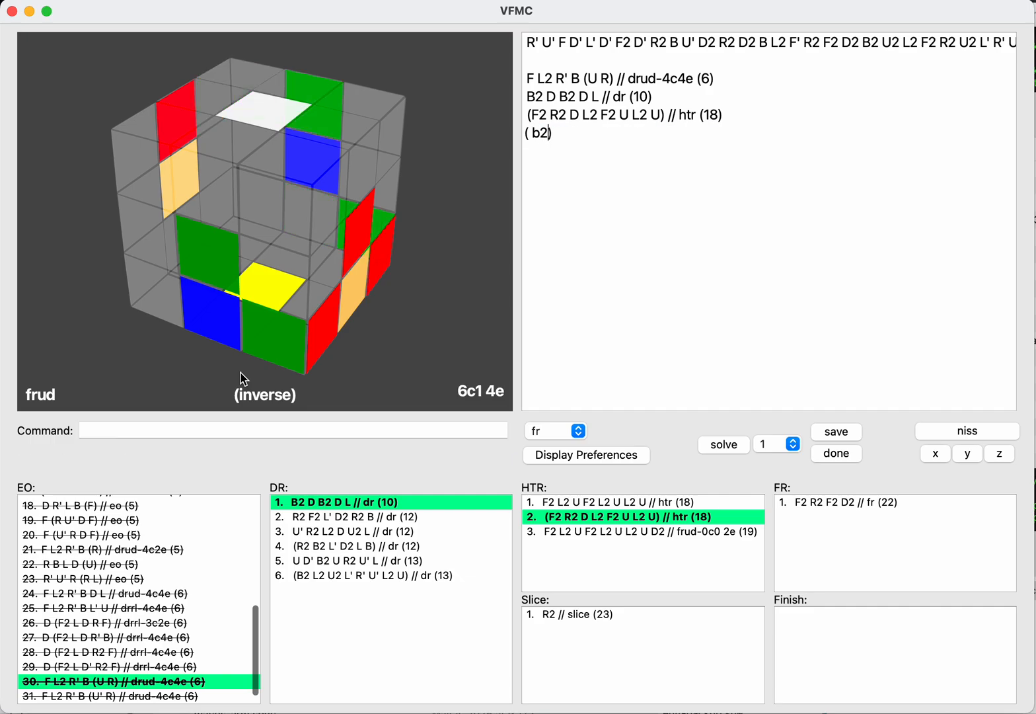
pyautogui.write('2d')
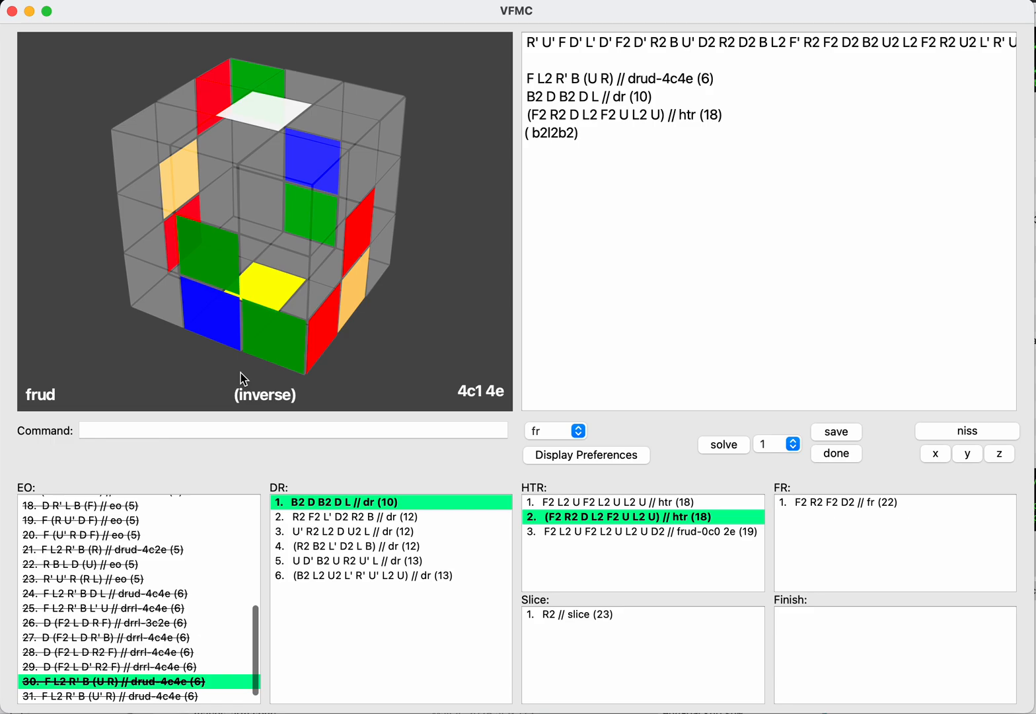
pyautogui.write('2')
pyautogui.press('Return')
pyautogui.write('save')
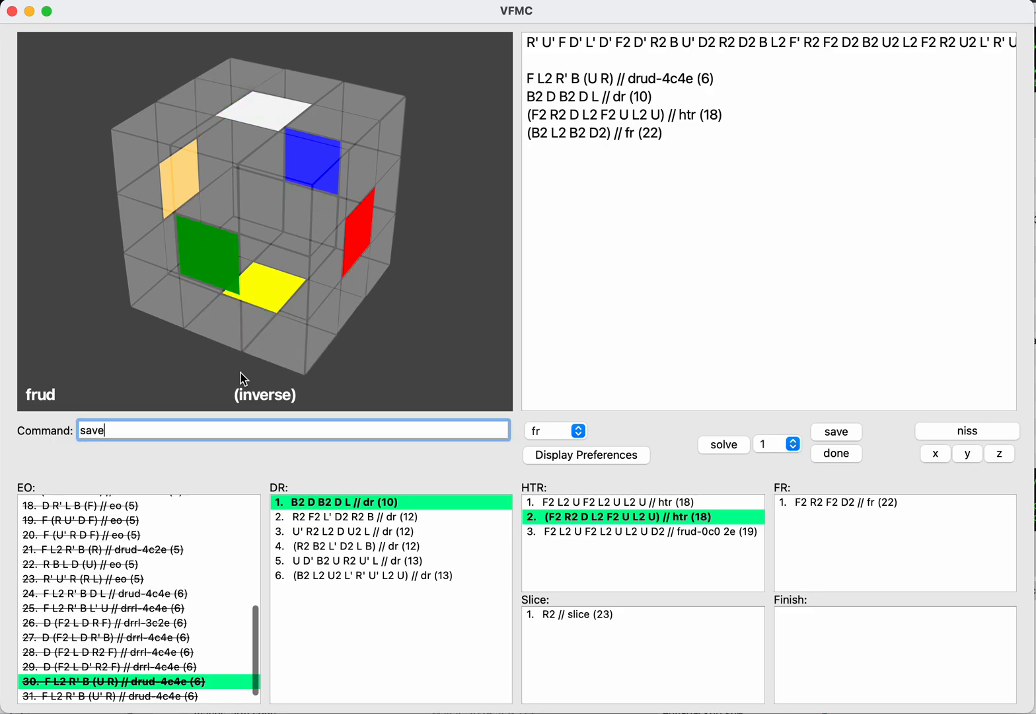
pyautogui.press('Return')
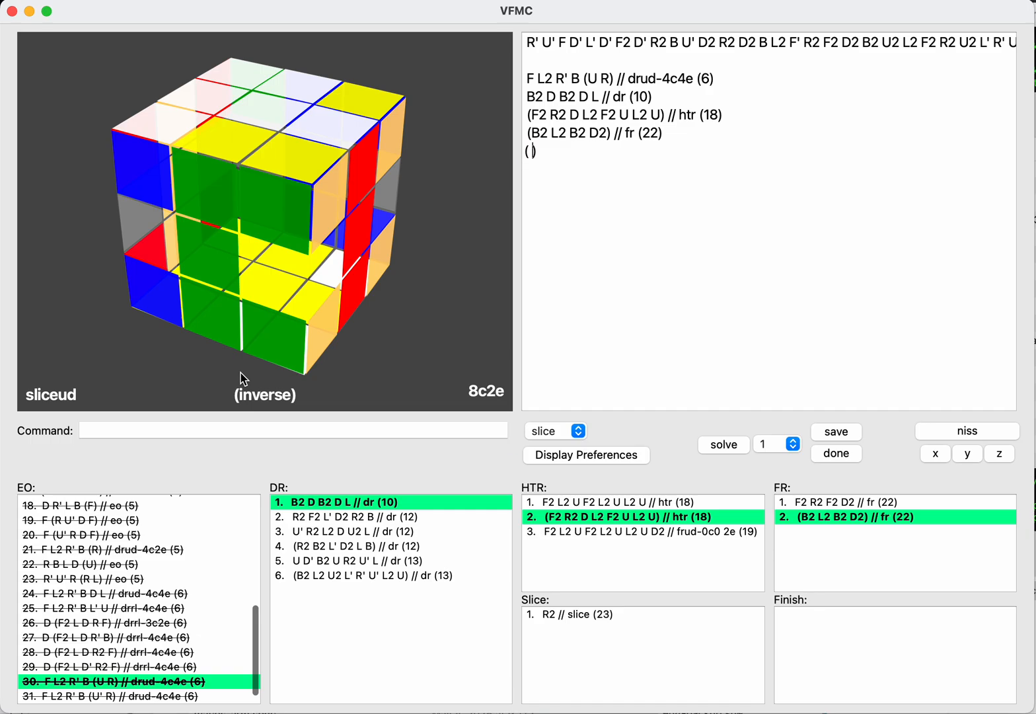
# Step: Try F2 R2 on the inverse as the slice continuation of the FR B2 L2 B2 D2
pyautogui.write('f2')
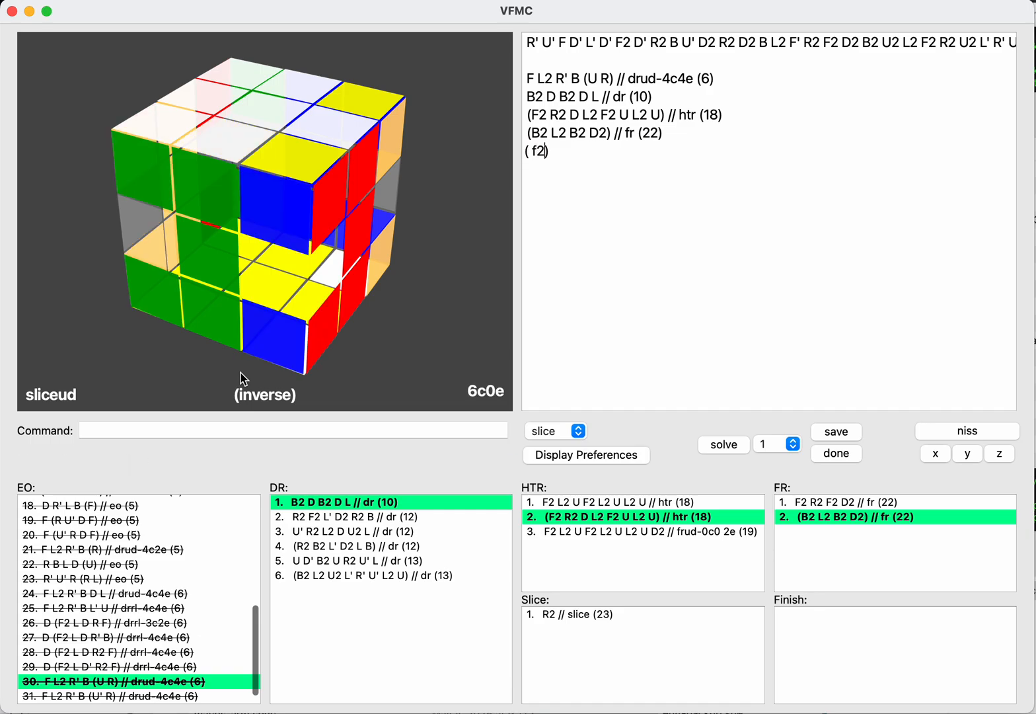
pyautogui.write('r2')
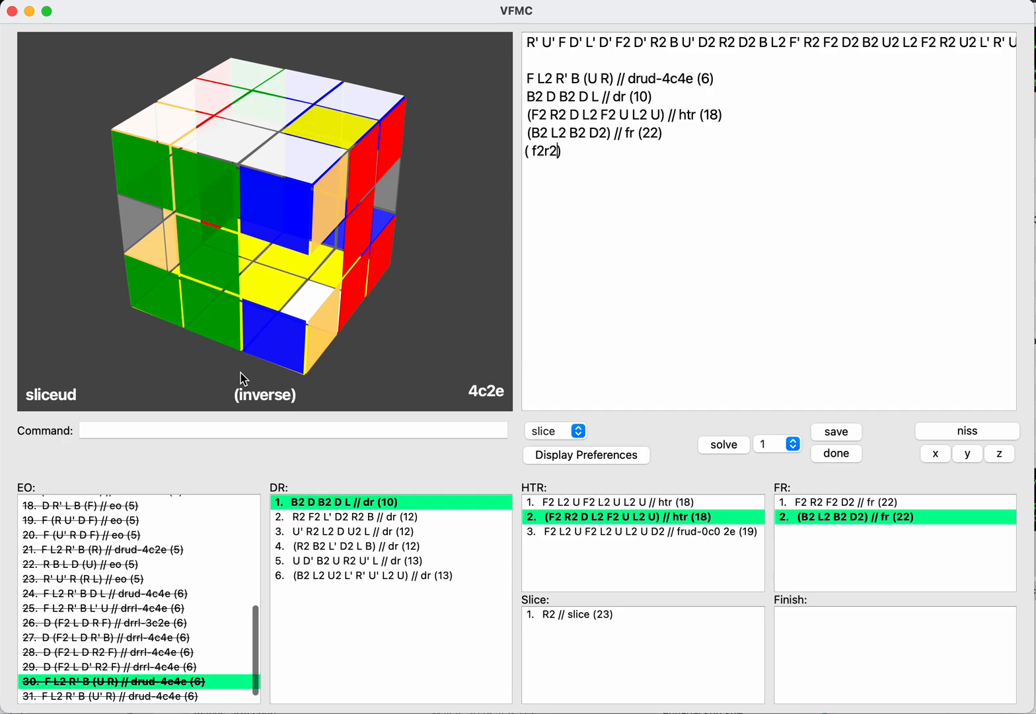
pyautogui.press('Return')
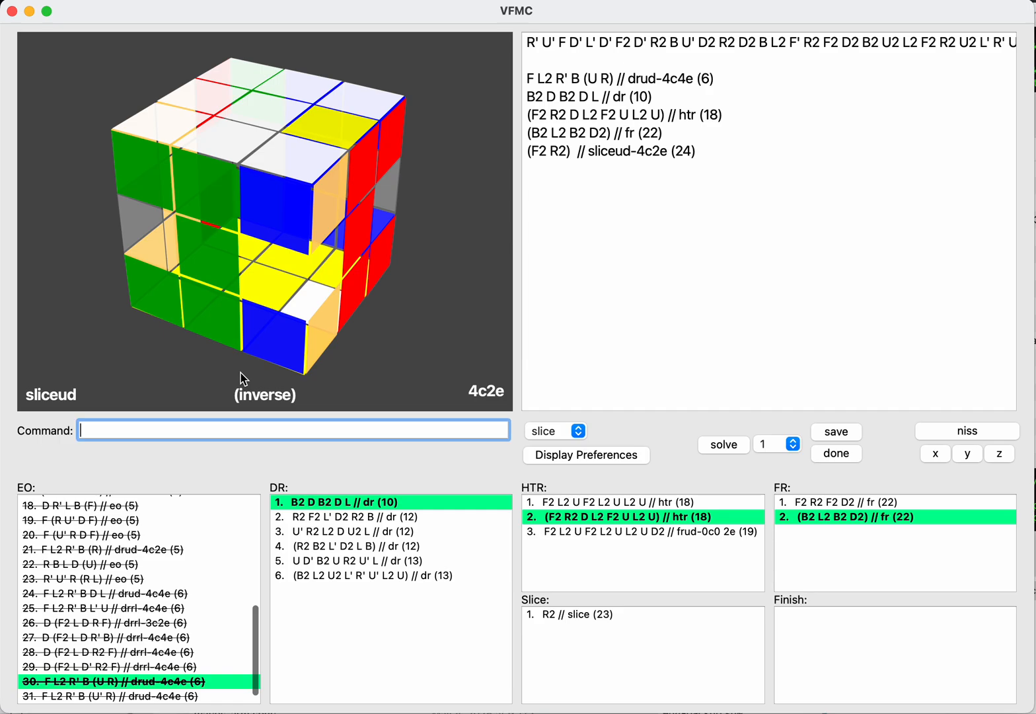
pyautogui.press('Up')
pyautogui.press('Up')
pyautogui.press('Up')
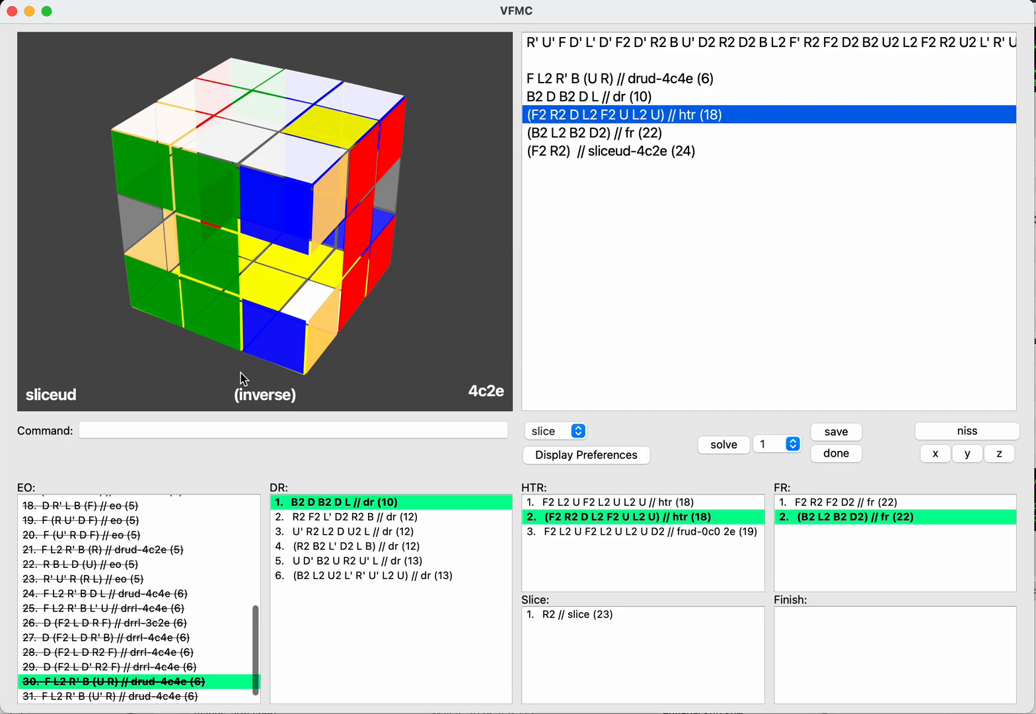
pyautogui.press('Down')
pyautogui.press('Down')
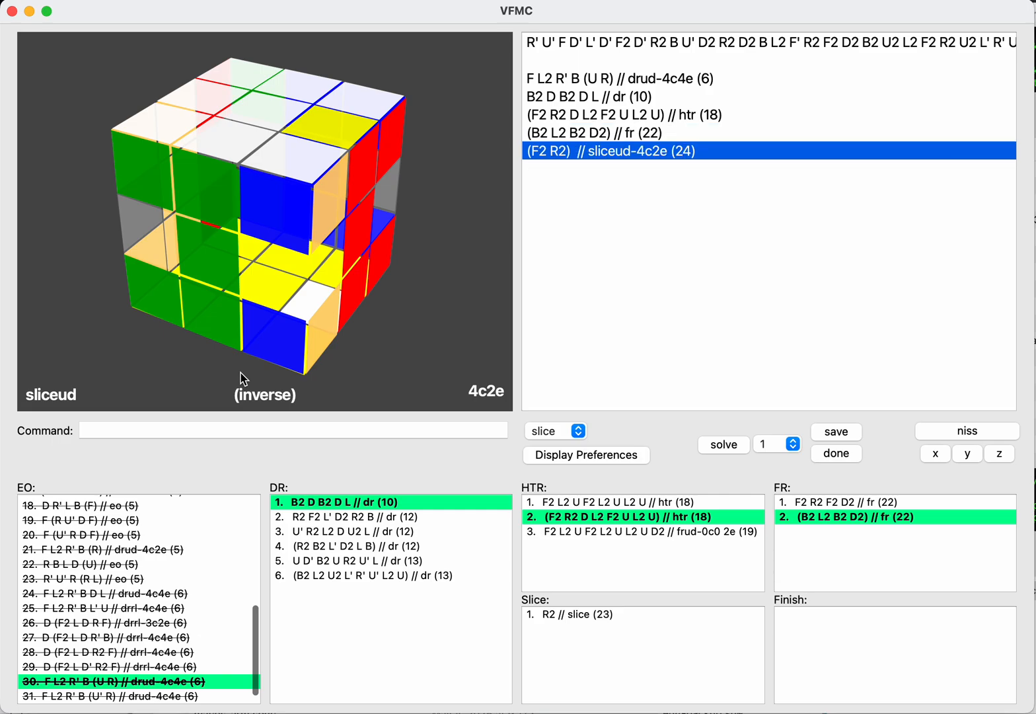
# Step: Replace the inverse FR moves B2 L2 B2 D2 with F2 L2 F2 D2 and save that as another FR
pyautogui.press('Up')
pyautogui.press('Return')
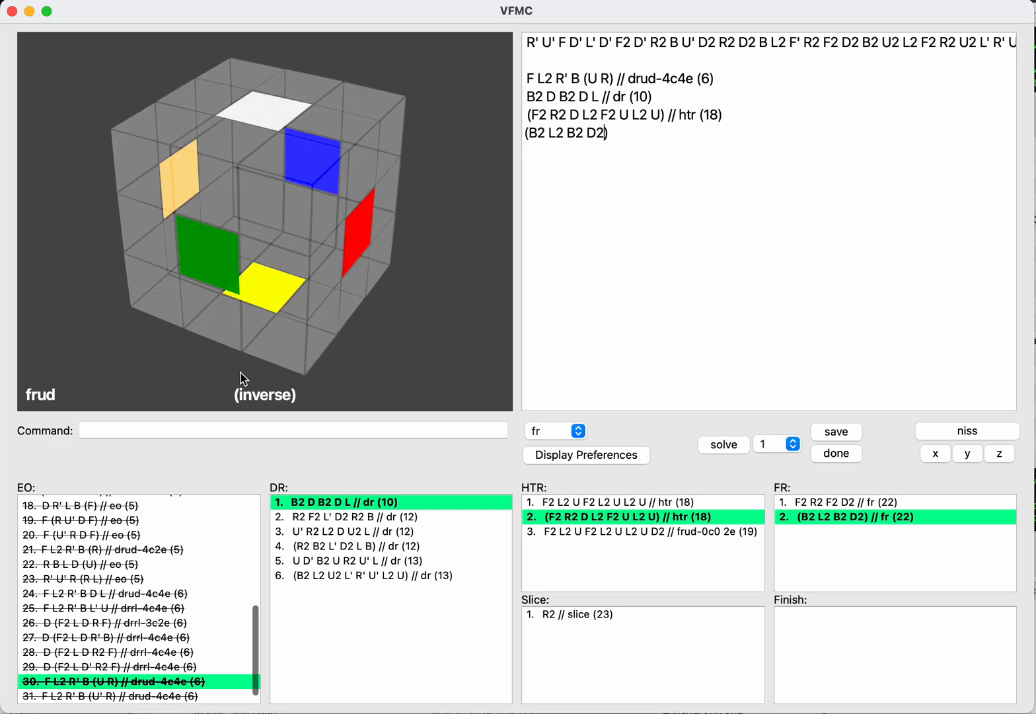
pyautogui.press('Up')
pyautogui.press('Right')
pyautogui.press('Left')
pyautogui.press('Down')
pyautogui.press('BackSpace')
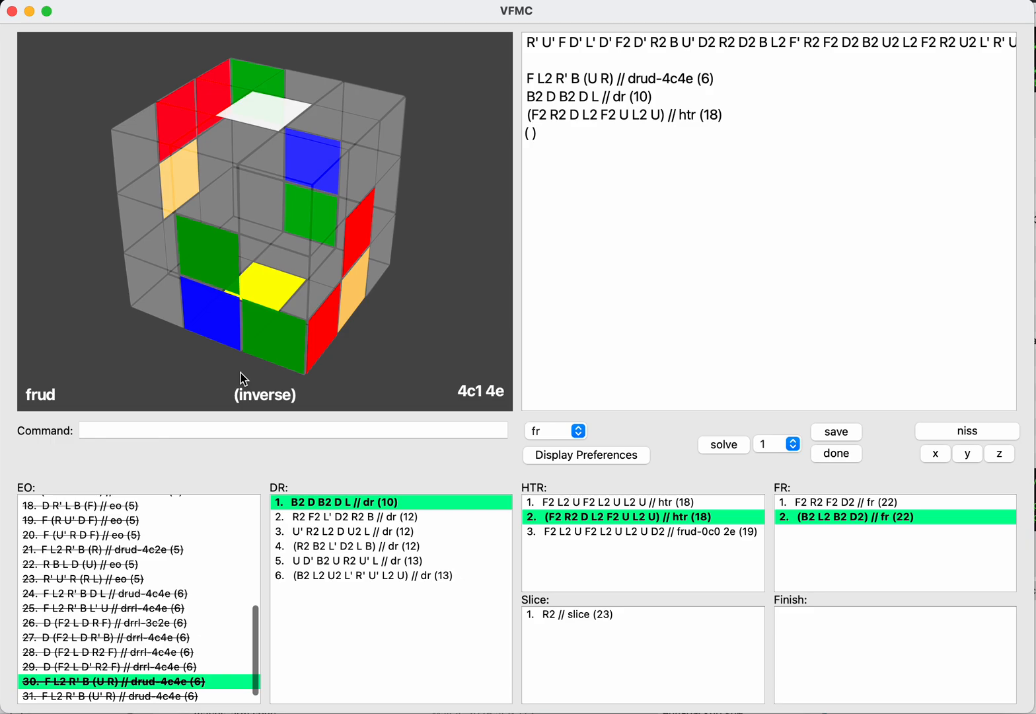
pyautogui.write('f2l2')
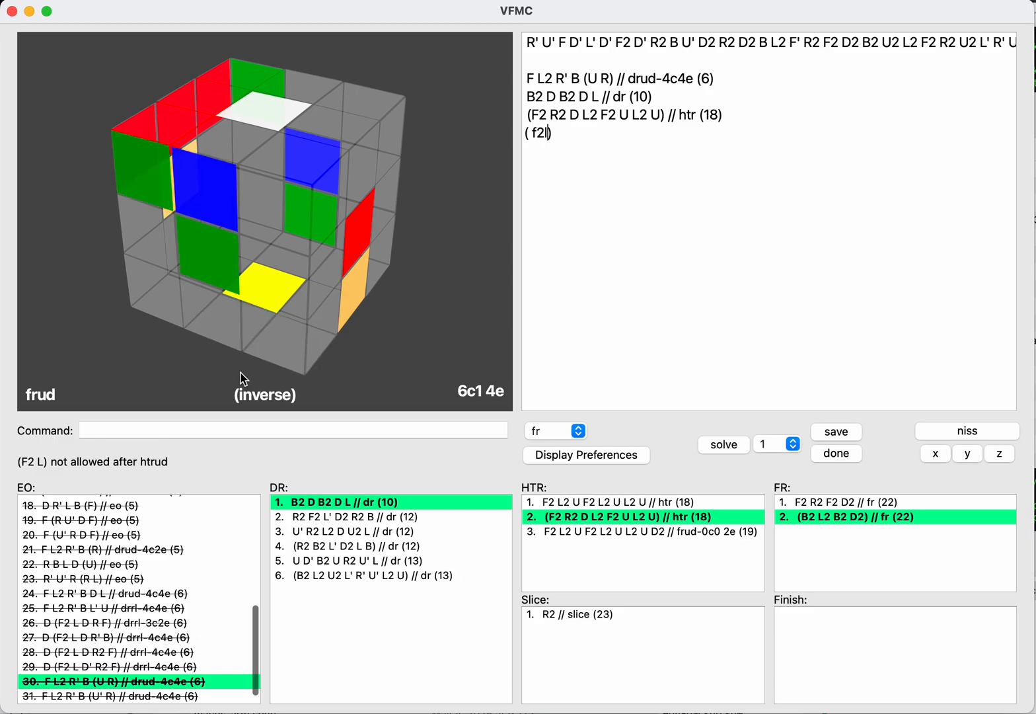
pyautogui.write('f2d2')
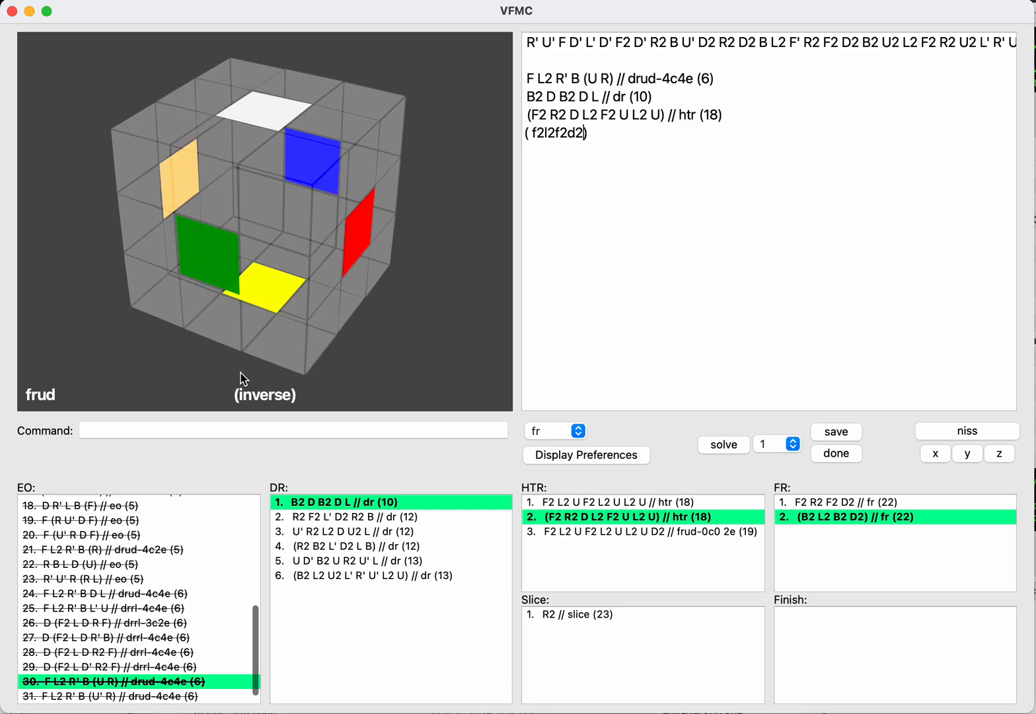
pyautogui.press('Tab')
pyautogui.write('save')
pyautogui.press('Return')
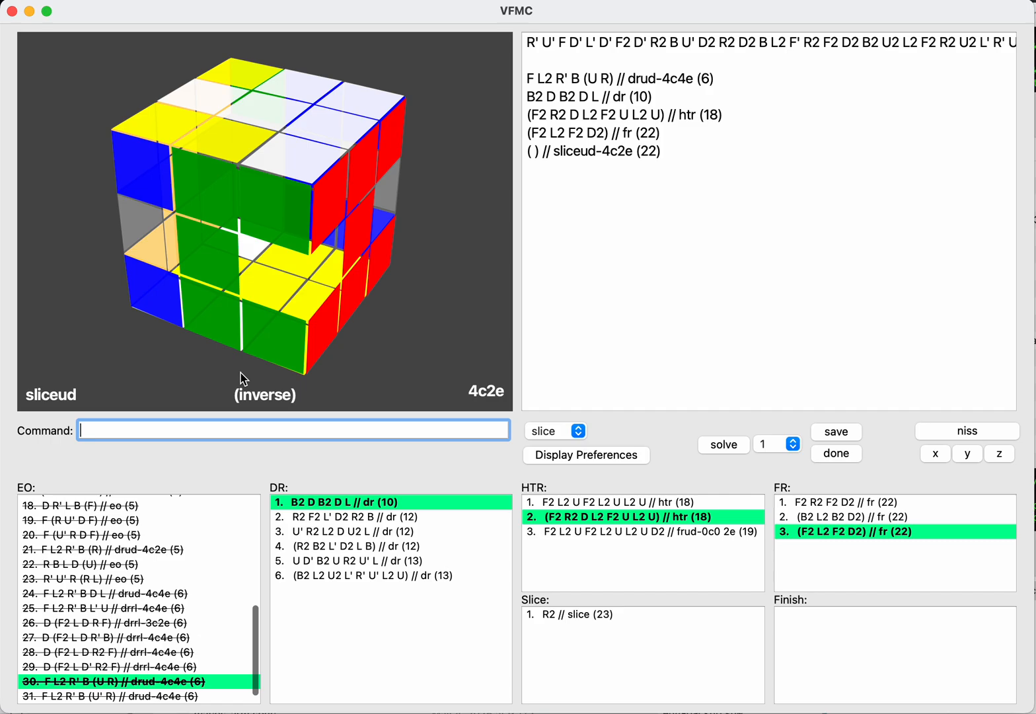
# Step: Replace the inverse FR moves F2 L2 F2 D2 with B2 R2 F2 U2 and save that as another FR
pyautogui.press('Tab')
pyautogui.press('Up')
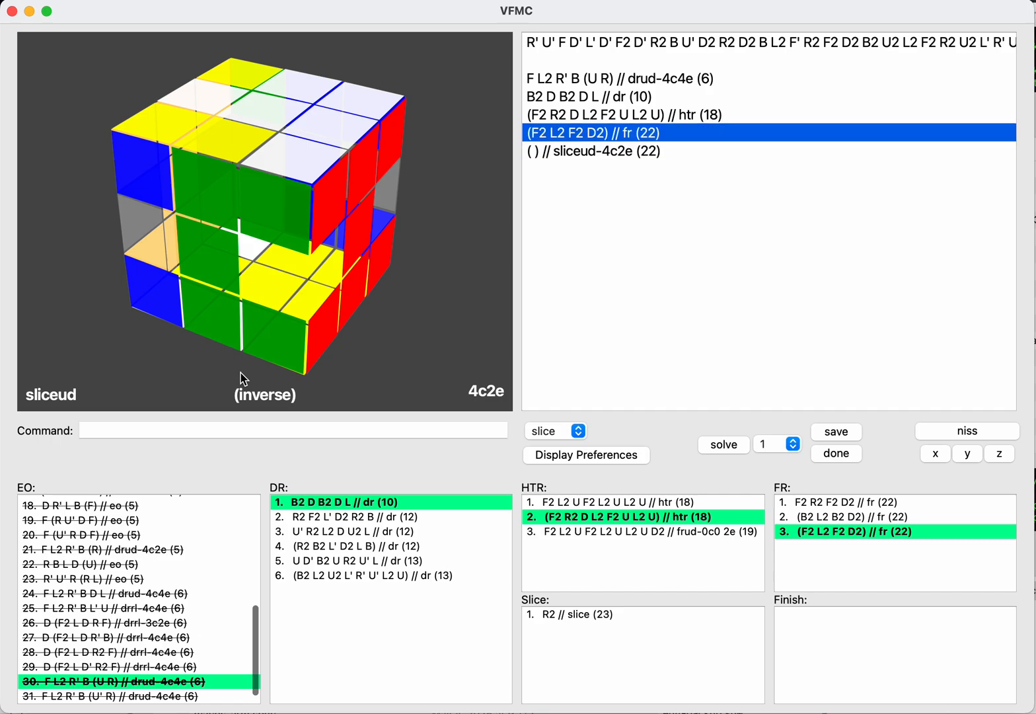
pyautogui.press('Return')
pyautogui.press('BackSpace')
pyautogui.press('BackSpace')
pyautogui.press('BackSpace')
pyautogui.press('BackSpace')
pyautogui.press('BackSpace')
pyautogui.press('BackSpace')
pyautogui.press('BackSpace')
pyautogui.press('BackSpace')
pyautogui.press('BackSpace')
pyautogui.press('BackSpace')
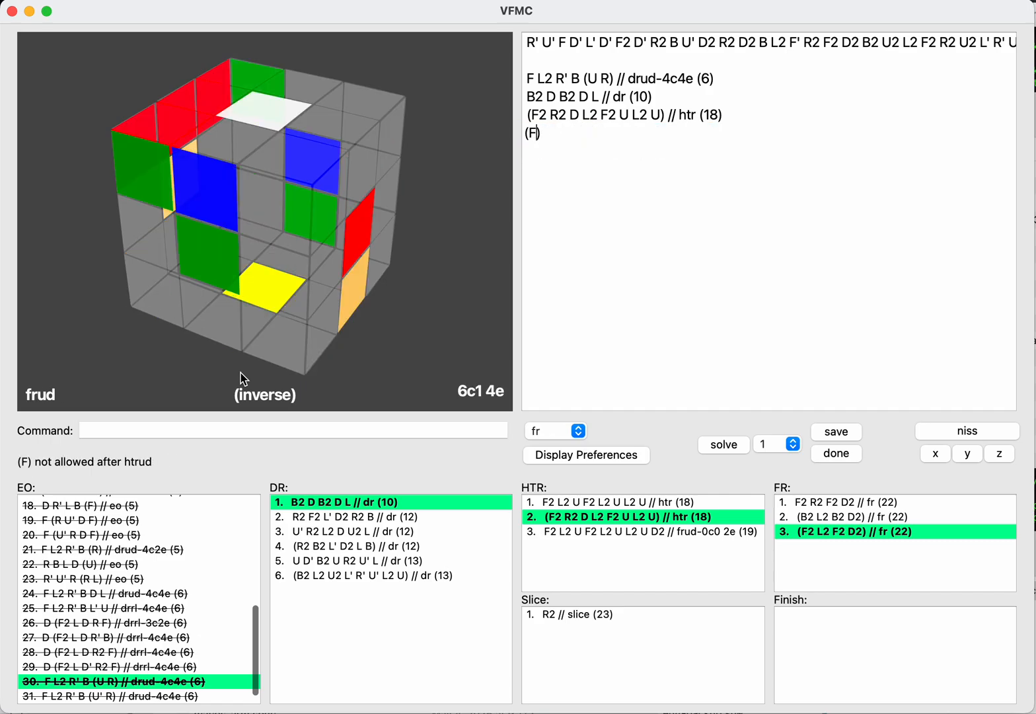
pyautogui.write('b2r2f2u2')
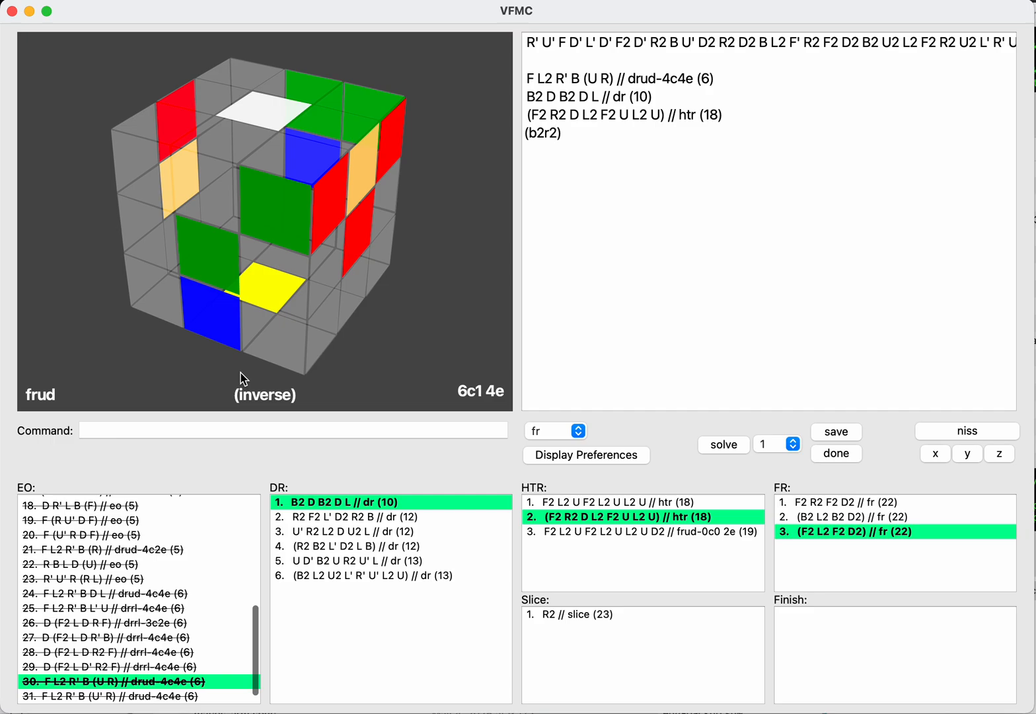
pyautogui.press('Return')
pyautogui.write('slice')
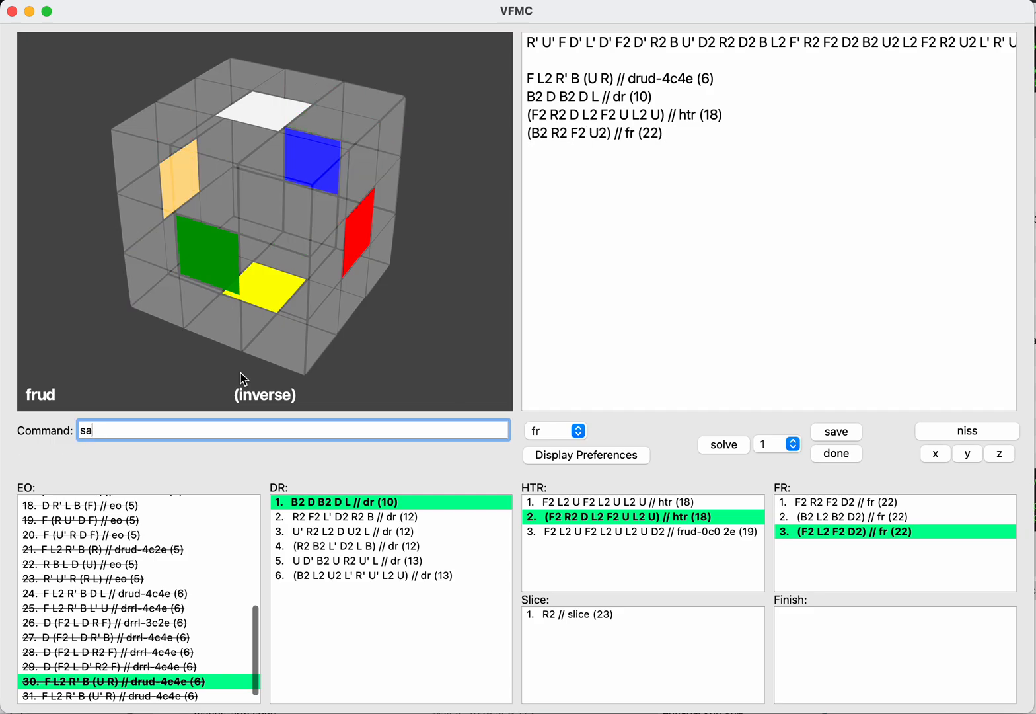
pyautogui.press('Return')
# Step: Reopen the inverse FR line B2 R2 F2 U2 in the current solution and clear its moves
pyautogui.press('Up')
pyautogui.press('Up')
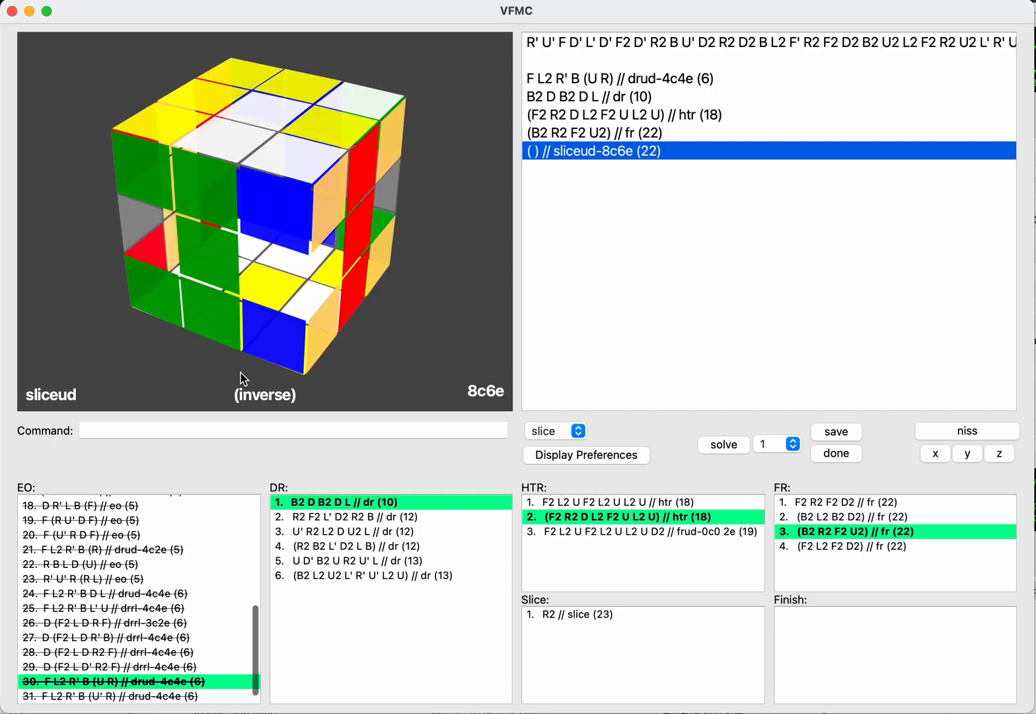
pyautogui.press('Return')
pyautogui.press('BackSpace')
pyautogui.press('BackSpace')
pyautogui.press('BackSpace')
pyautogui.press('BackSpace')
pyautogui.press('BackSpace')
pyautogui.press('BackSpace')
pyautogui.press('BackSpace')
pyautogui.press('BackSpace')
pyautogui.press('BackSpace')
pyautogui.press('BackSpace')
pyautogui.press('BackSpace')
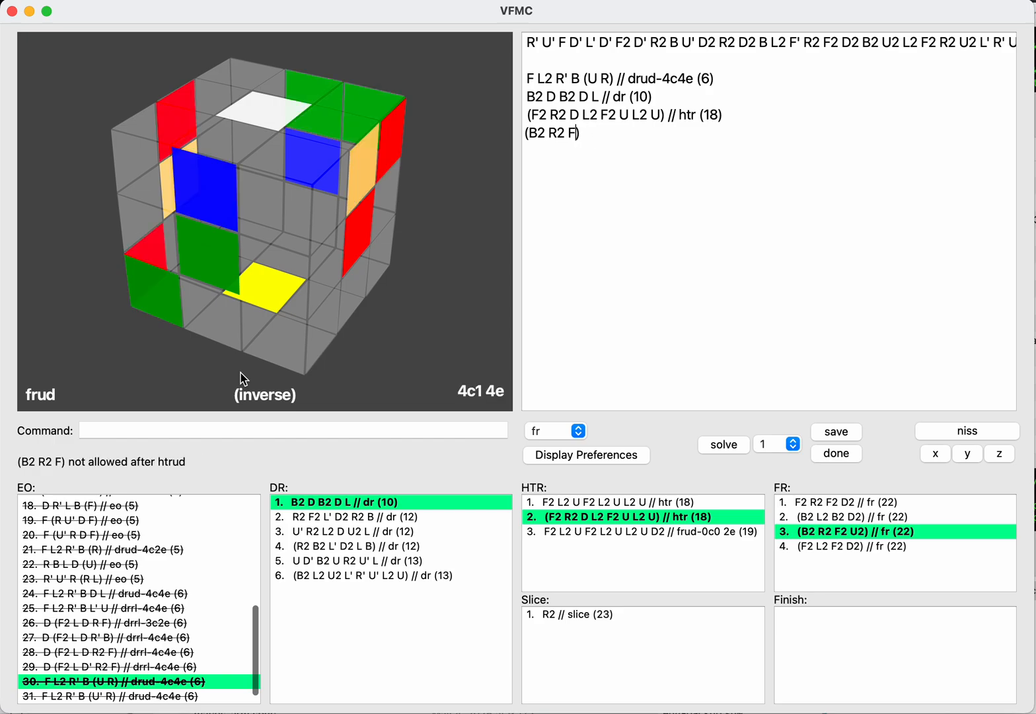
# Step: Try R2 F2 B2 on the inverse as an FR continuation of the HTR, and erase the moves again
pyautogui.write('r2f2b2')
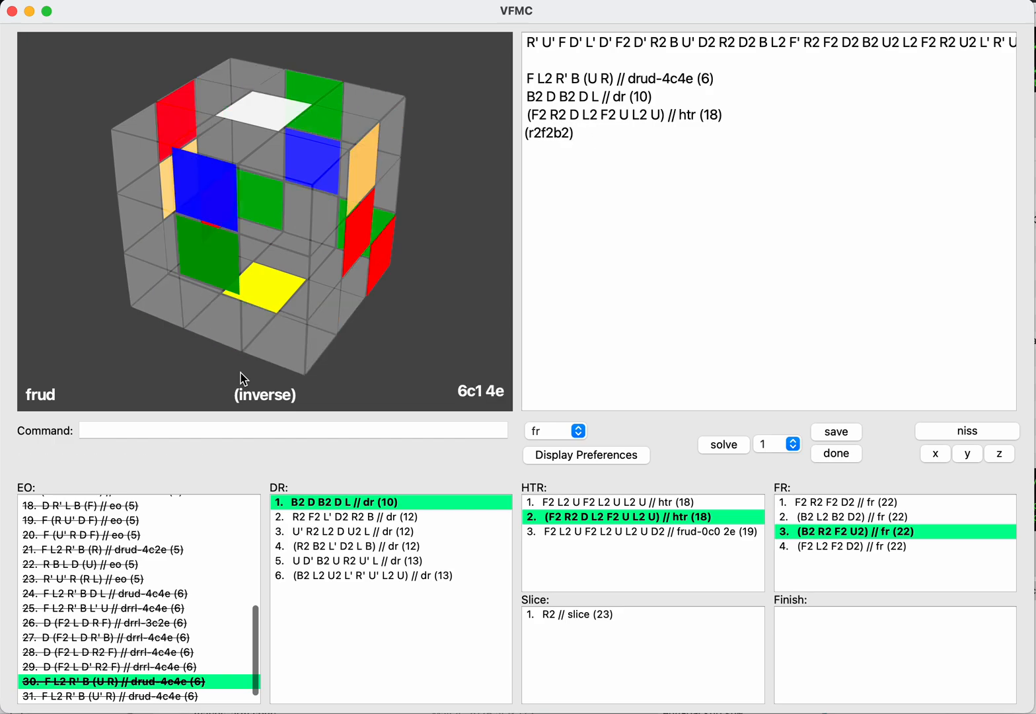
pyautogui.press('BackSpace')
pyautogui.press('BackSpace')
pyautogui.press('BackSpace')
pyautogui.press('BackSpace')
pyautogui.press('BackSpace')
pyautogui.press('BackSpace')
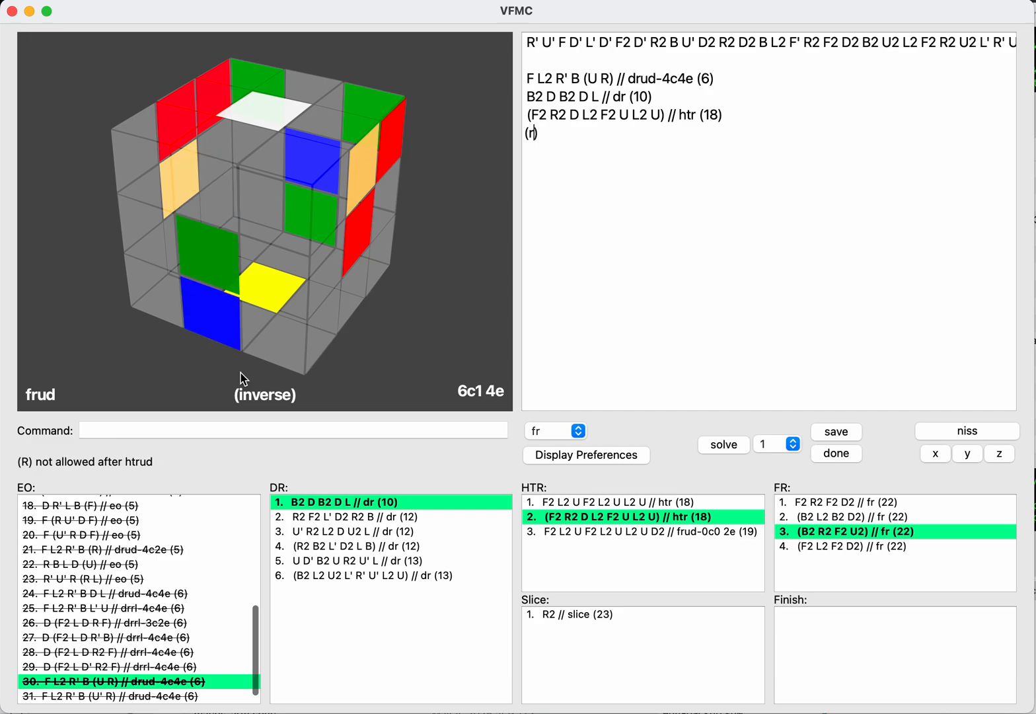
# Step: Enter F2 R2 B2 U2 on the inverse after the HTR and save it as another FR
pyautogui.write('f2r2b2')
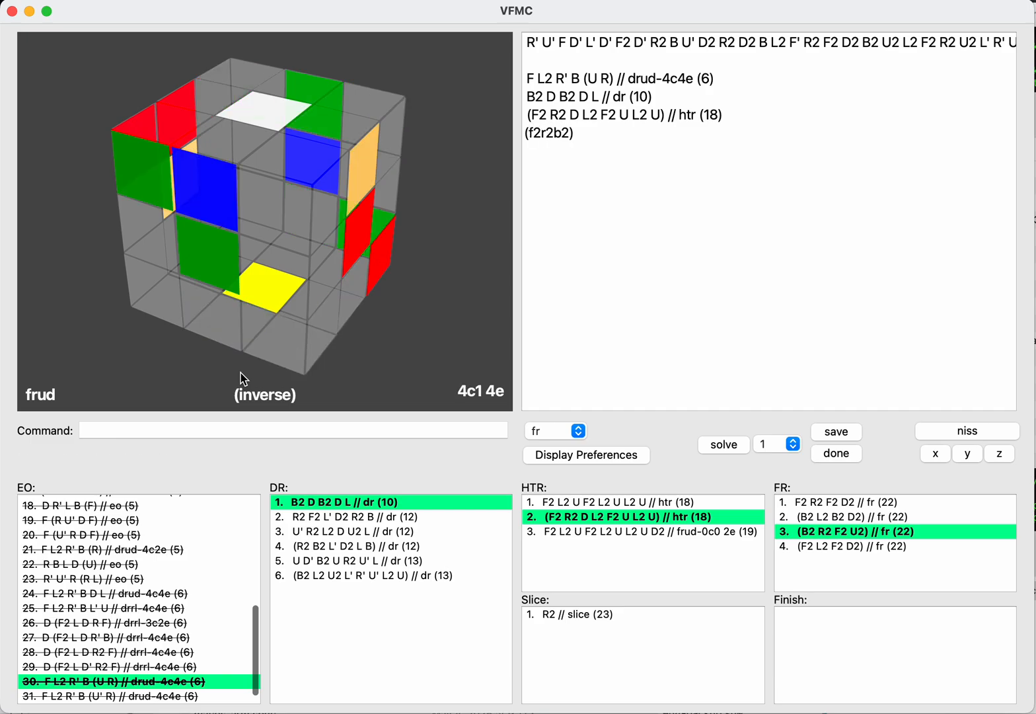
pyautogui.write('u2')
pyautogui.press('Tab')
pyautogui.write('save')
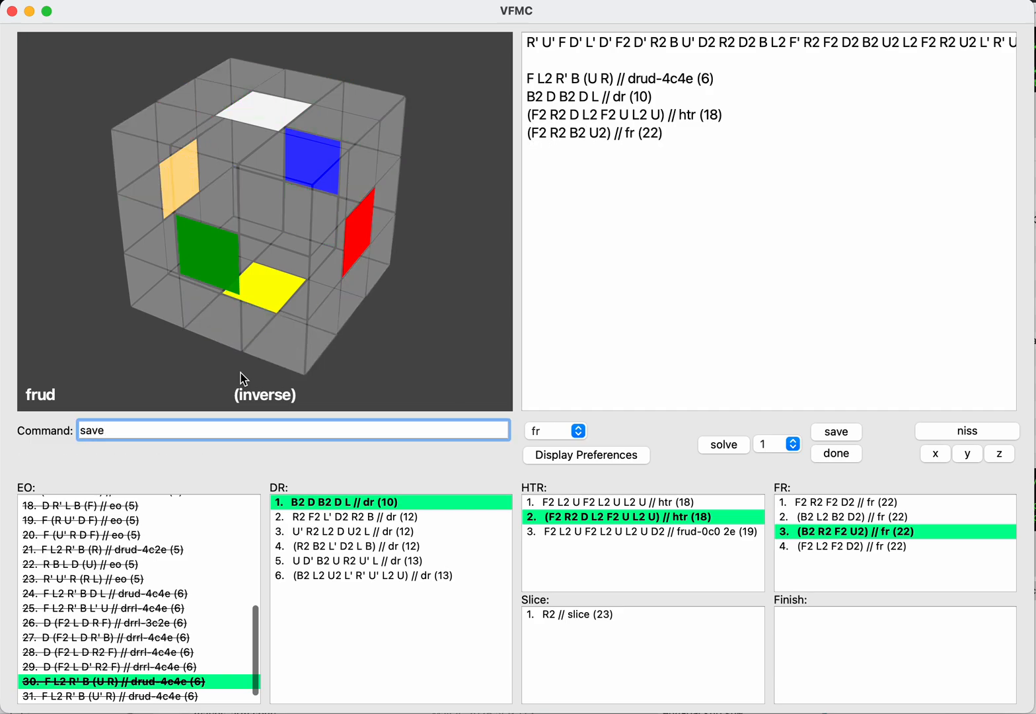
pyautogui.press('Return')
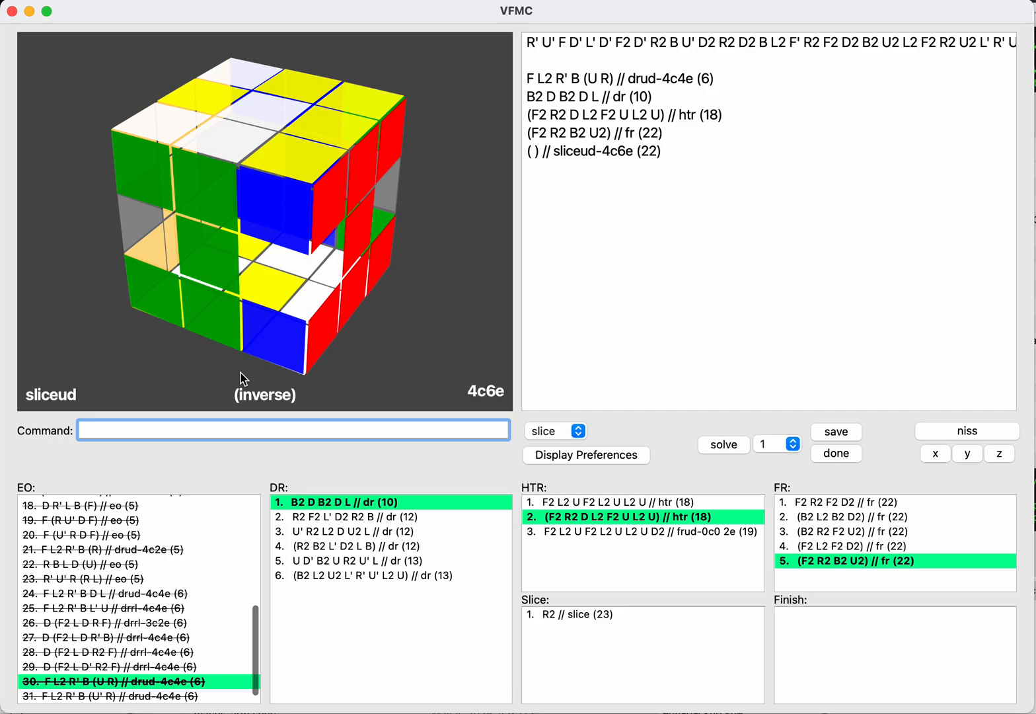
pyautogui.hotkey('shift', 'Tab')
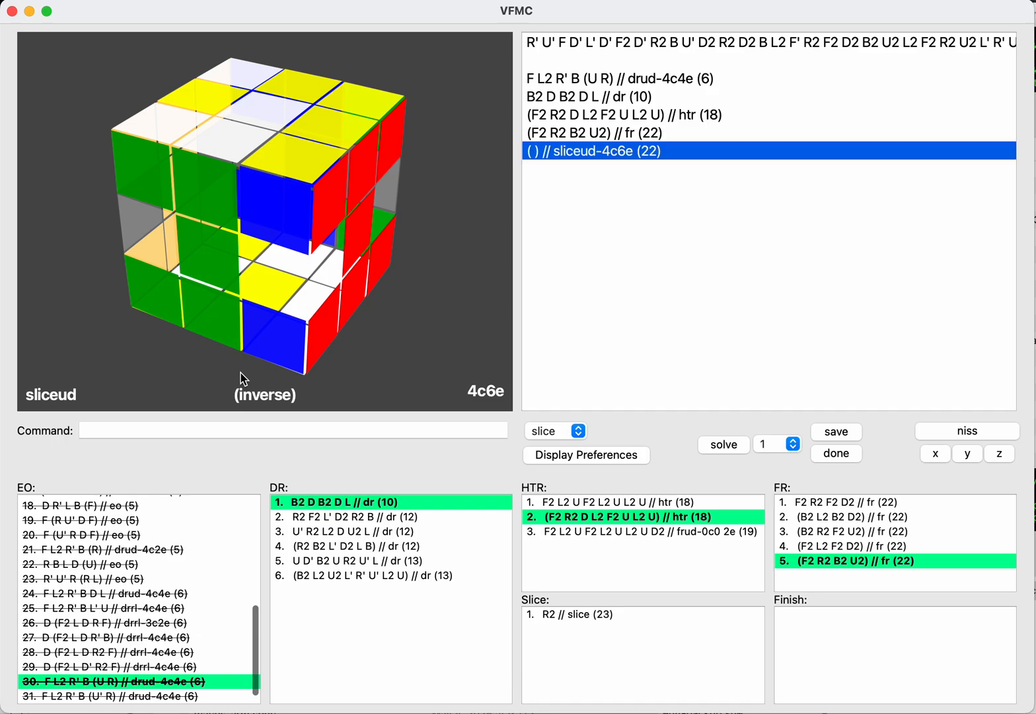
# Step: Enter B2 R2 F2 L2 F2 on the inverse after the FR and save it as a slice solution
pyautogui.write('b2r2')
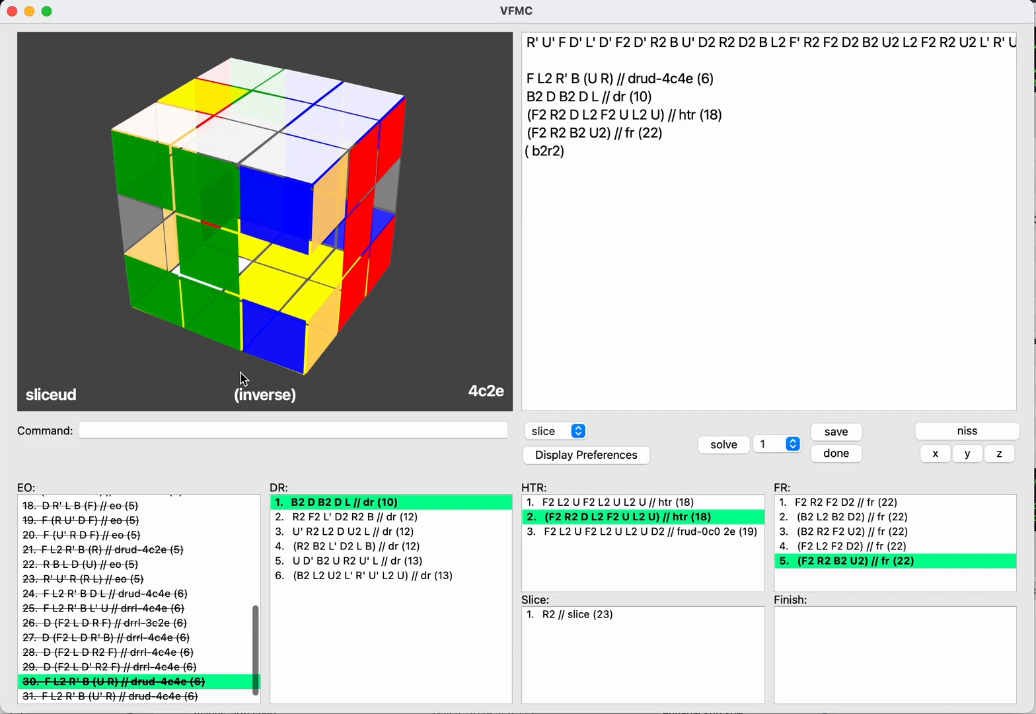
pyautogui.write('f2')
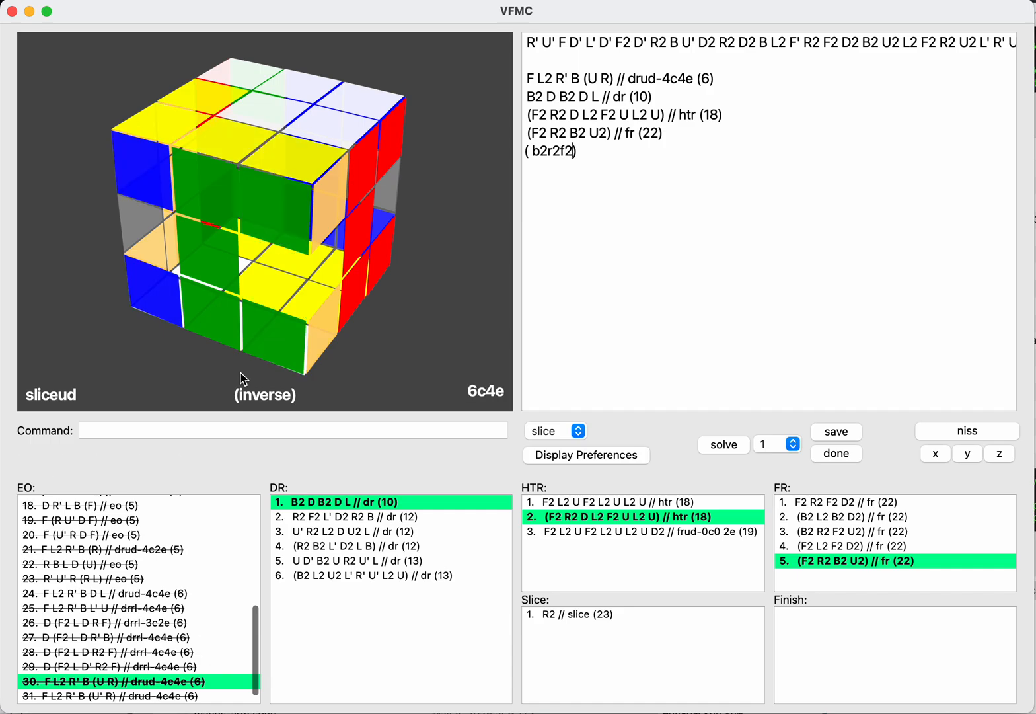
pyautogui.write('l2f2')
pyautogui.press('Tab')
pyautogui.write('save')
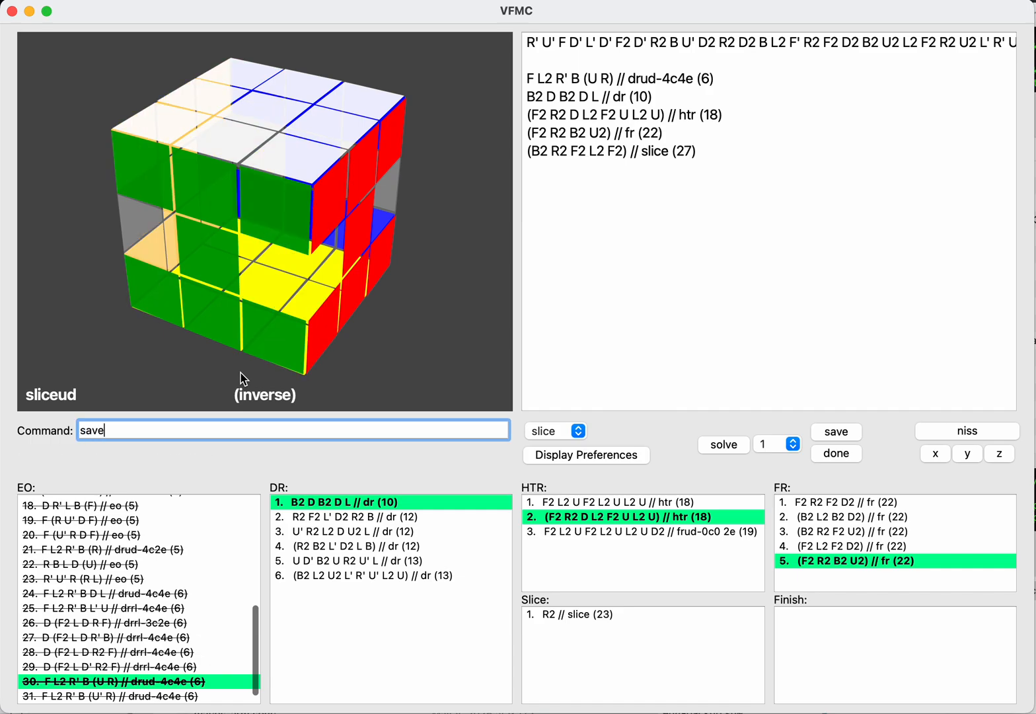
pyautogui.press('Return')
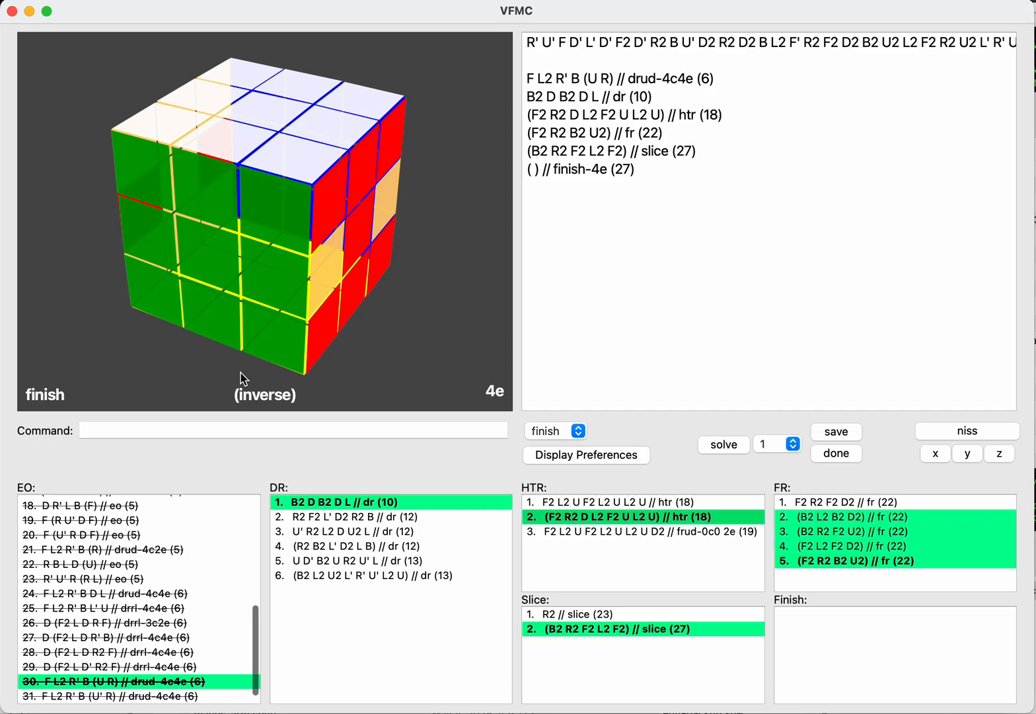
# Step: Load the saved DR U' R2 L2 D U2 L as the current solution and open its empty HTR line for editing
pyautogui.press('Down')
pyautogui.press('Return')
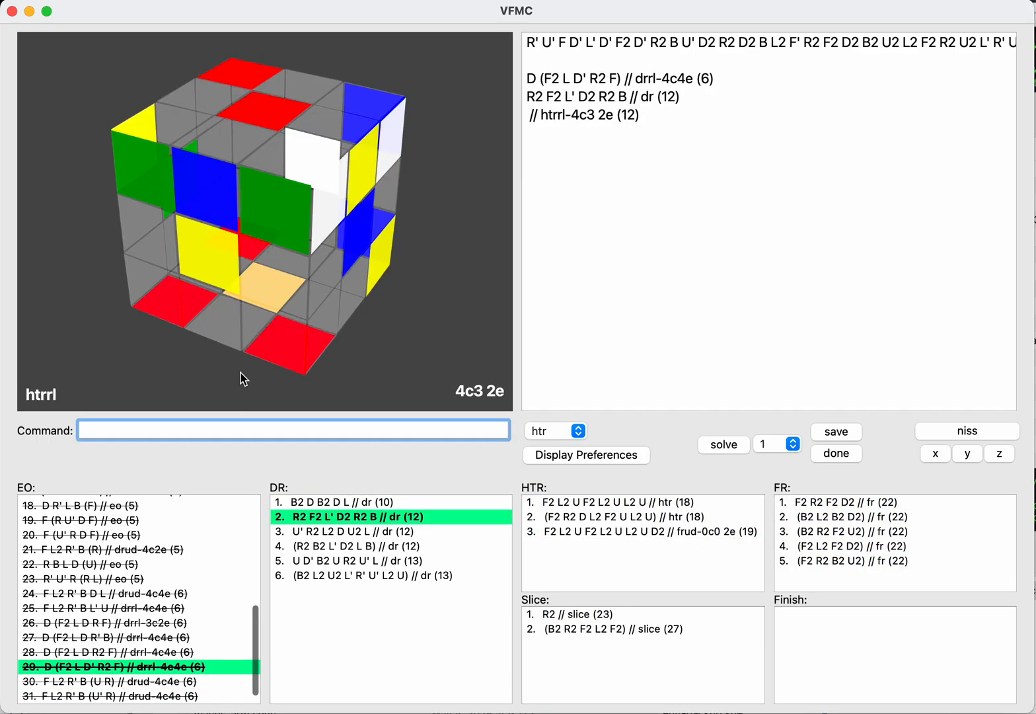
pyautogui.press('Down')
pyautogui.press('Return')
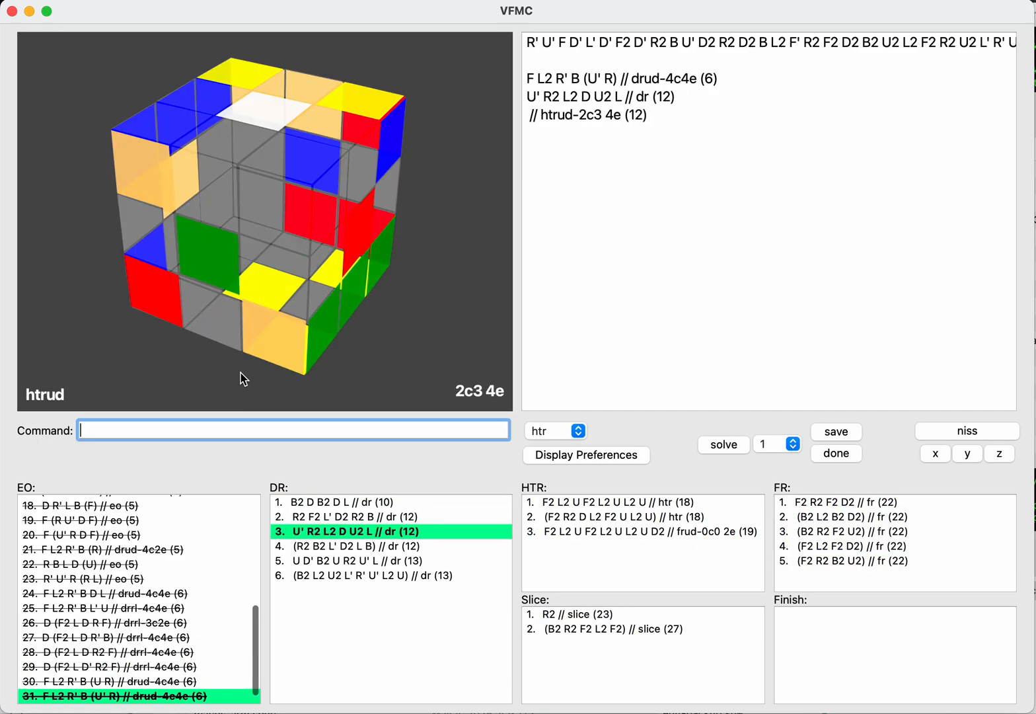
pyautogui.press('Up')
pyautogui.press('BackSpace')
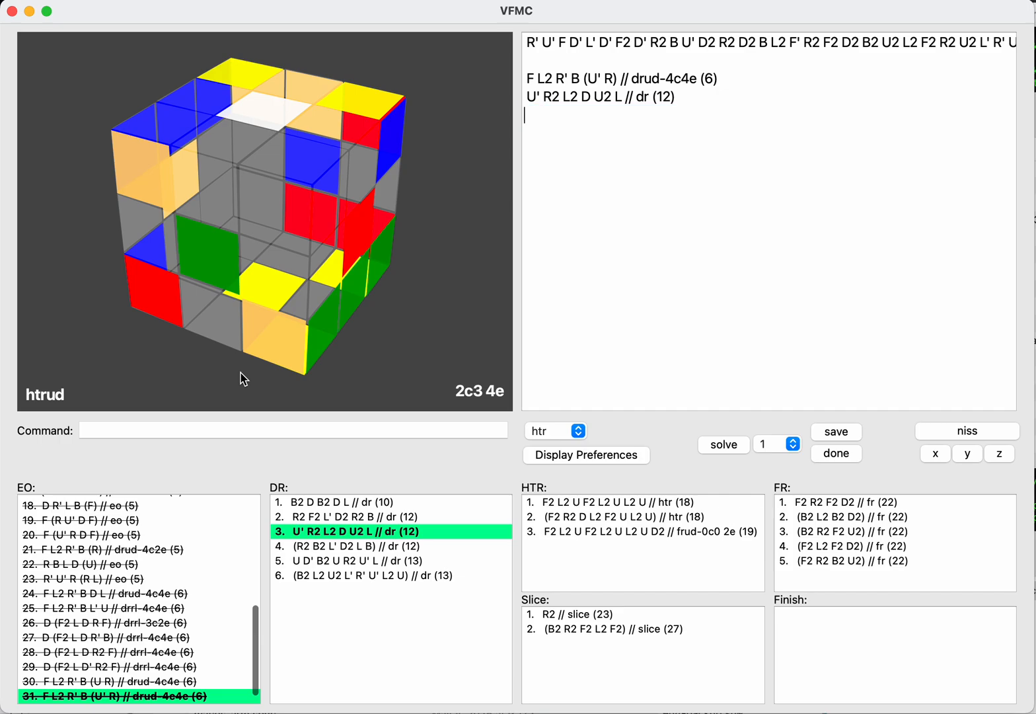
# Step: Enter U R2 F2 U after the DR as the start of an HTR continuation
pyautogui.write('u')
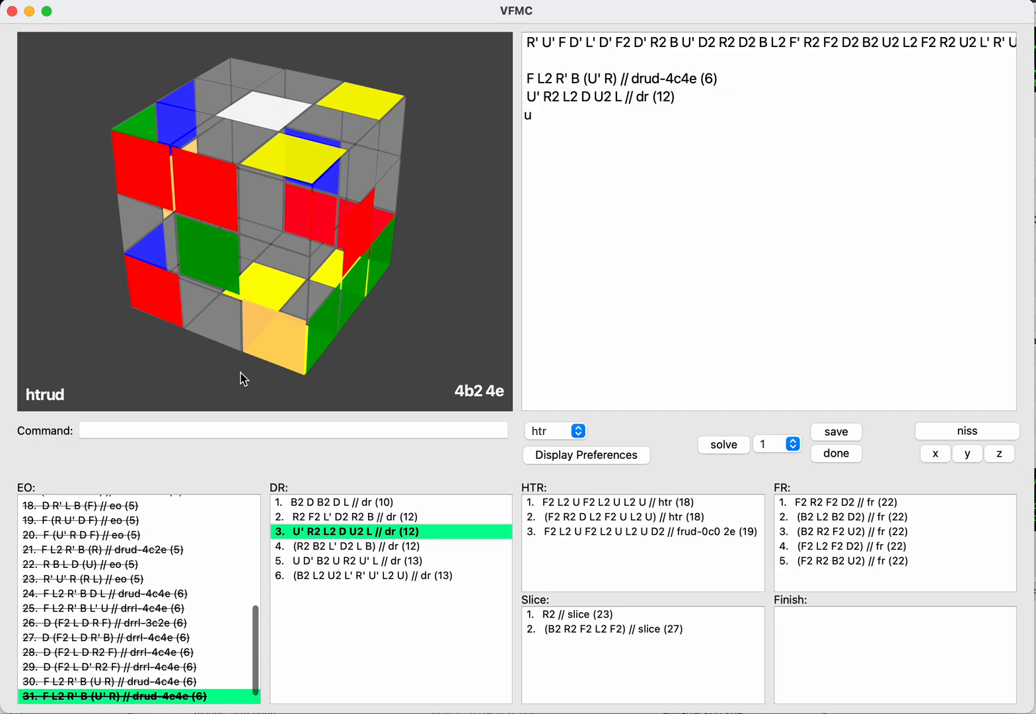
pyautogui.write('f2')
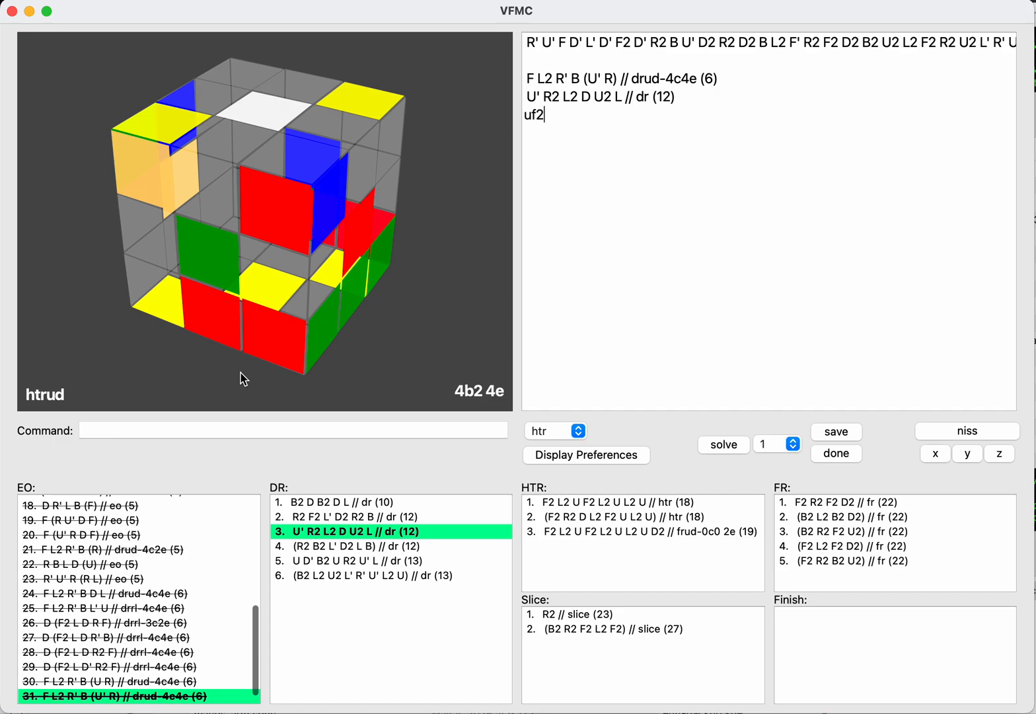
pyautogui.write('f2r2f2')
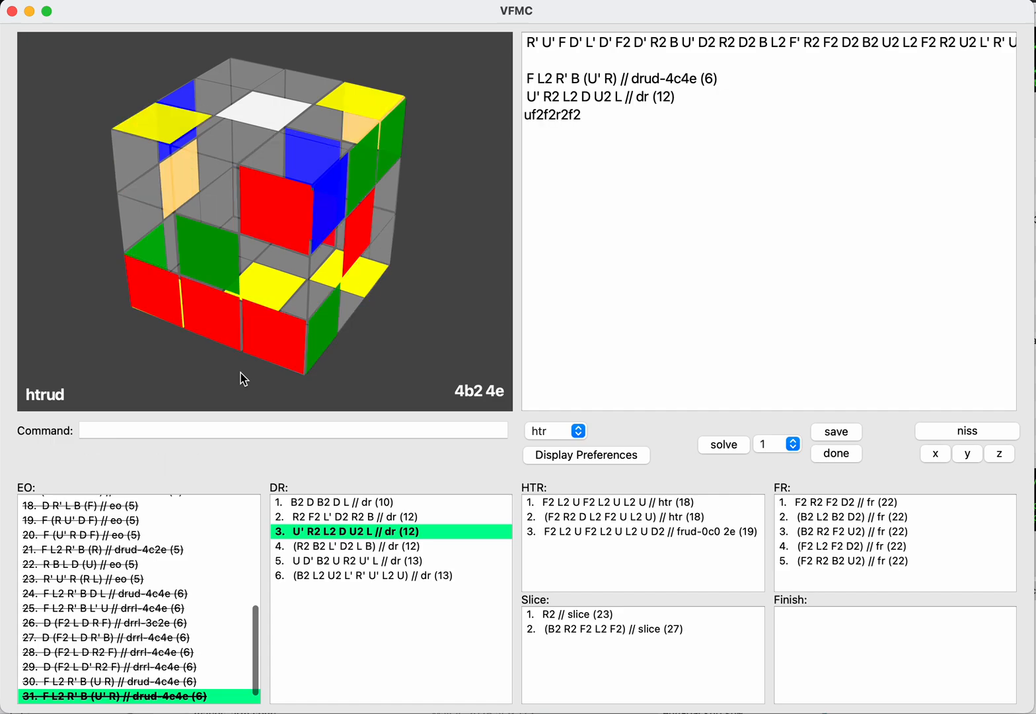
pyautogui.press('BackSpace')
pyautogui.press('BackSpace')
pyautogui.press('BackSpace')
pyautogui.press('BackSpace')
pyautogui.press('BackSpace')
pyautogui.press('BackSpace')
pyautogui.press('BackSpace')
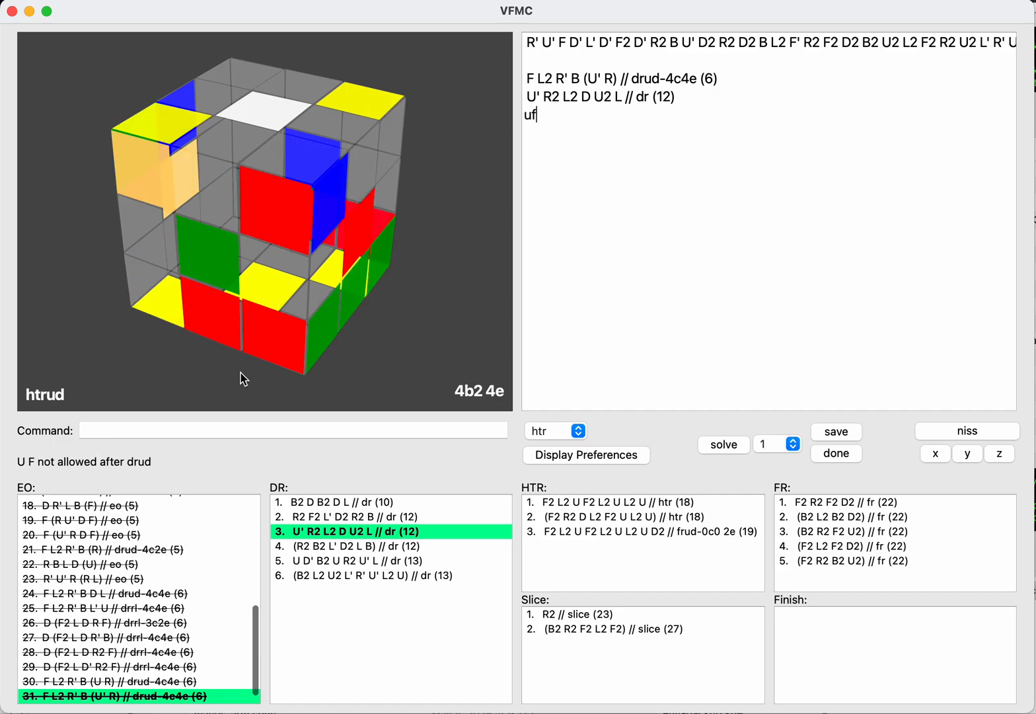
pyautogui.press('BackSpace')
pyautogui.write('r2f2')
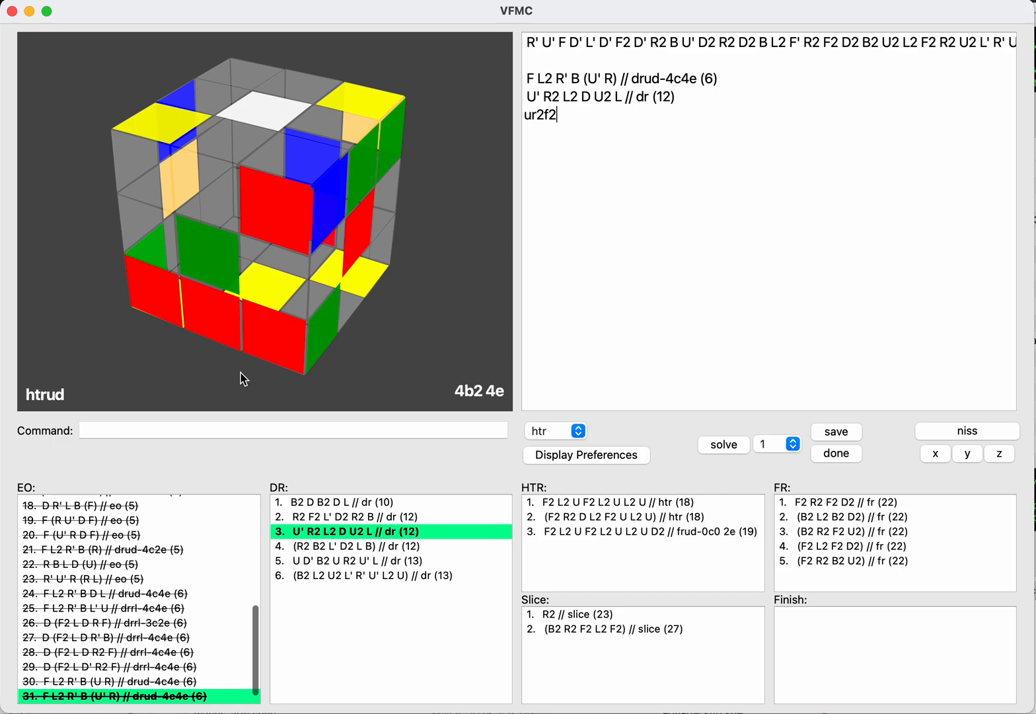
pyautogui.write('u')
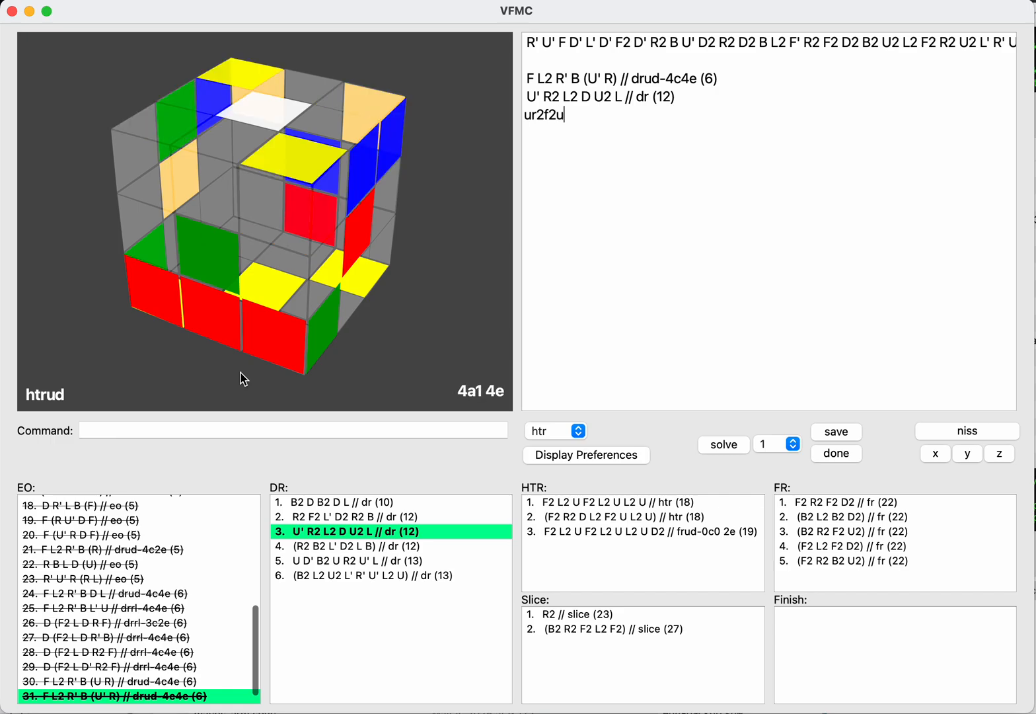
pyautogui.write('b2')
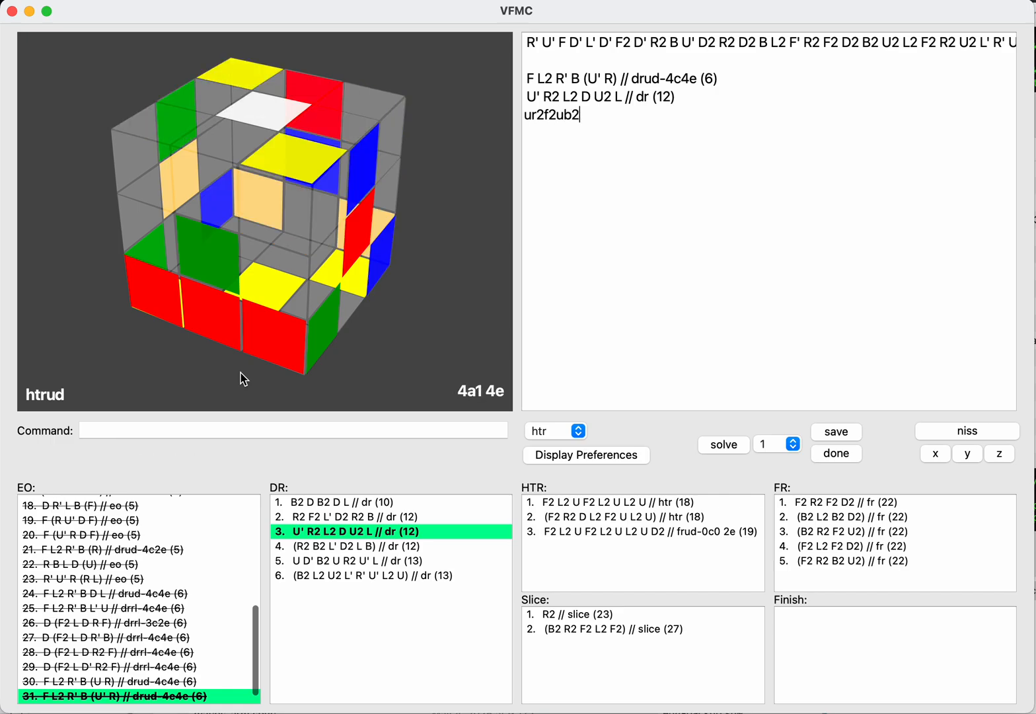
pyautogui.write('r2b2r2')
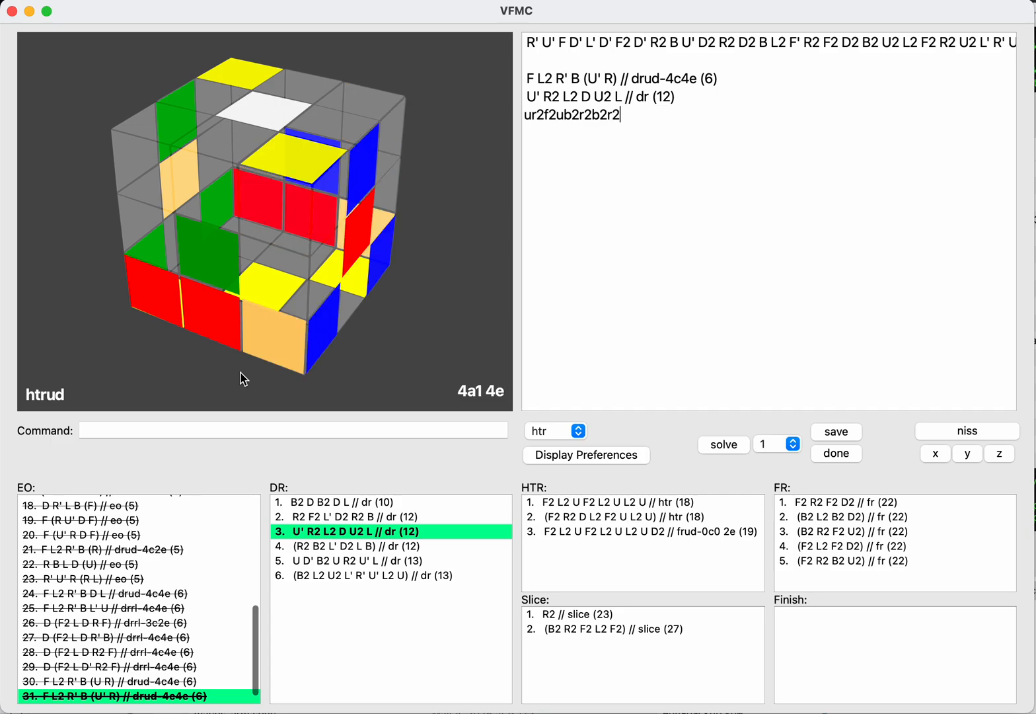
pyautogui.write('d')
# Step: Try B2 R2 B2 R2 D as the rest of the HTR, and erase the moves back to B2
pyautogui.press('Return')
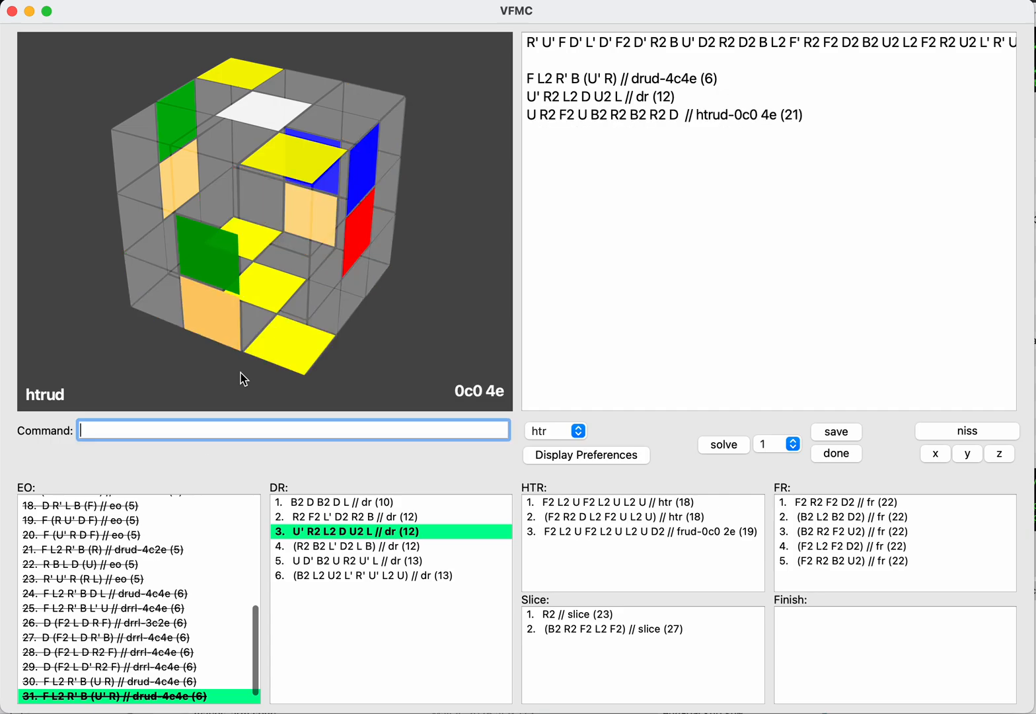
pyautogui.press('Up')
pyautogui.press('Return')
pyautogui.press('BackSpace')
pyautogui.press('BackSpace')
pyautogui.press('BackSpace')
pyautogui.press('BackSpace')
pyautogui.press('BackSpace')
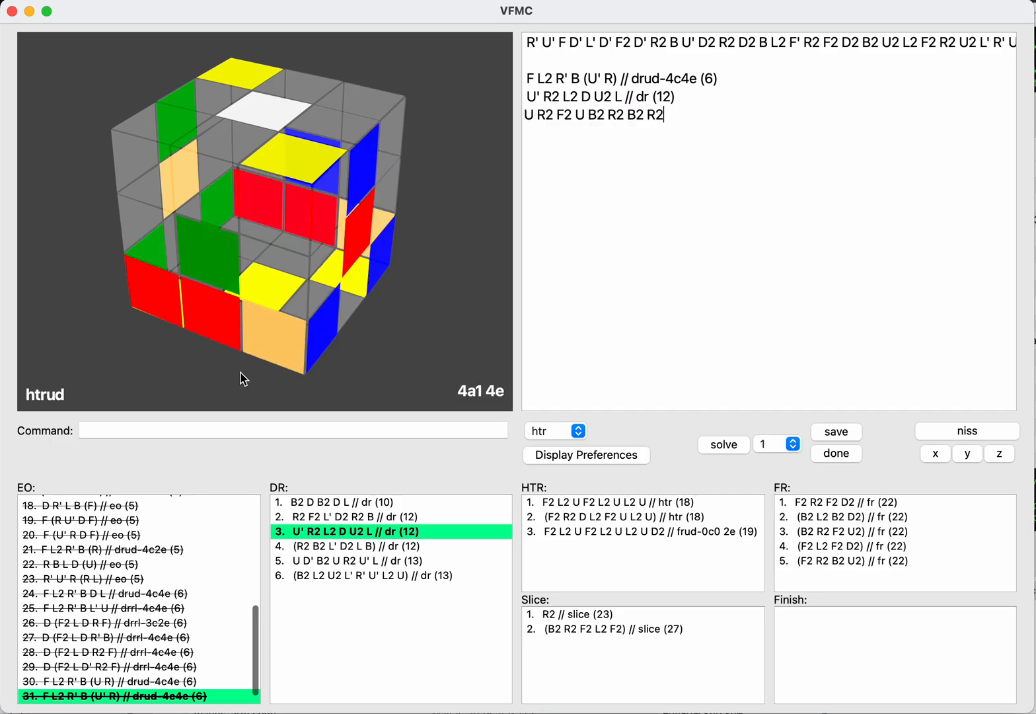
pyautogui.press('BackSpace')
pyautogui.press('BackSpace')
pyautogui.press('BackSpace')
pyautogui.press('BackSpace')
pyautogui.press('BackSpace')
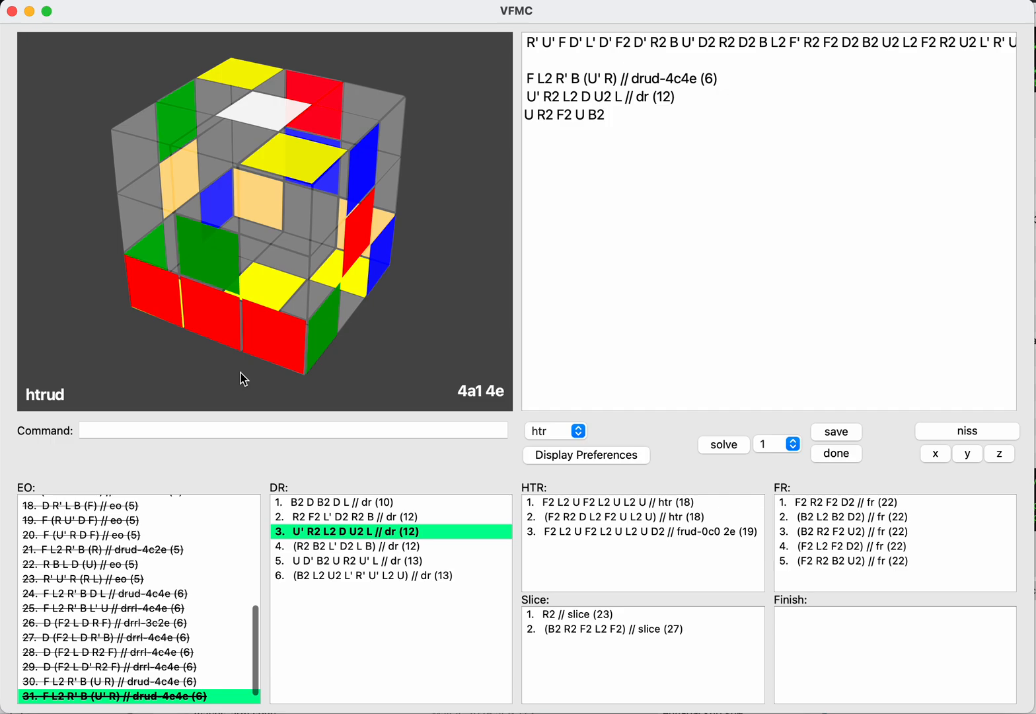
# Step: Try R2 F2 R2 after B2 in the HTR line, and erase everything back to U R2 F2 U
pyautogui.write('r2f2r2')
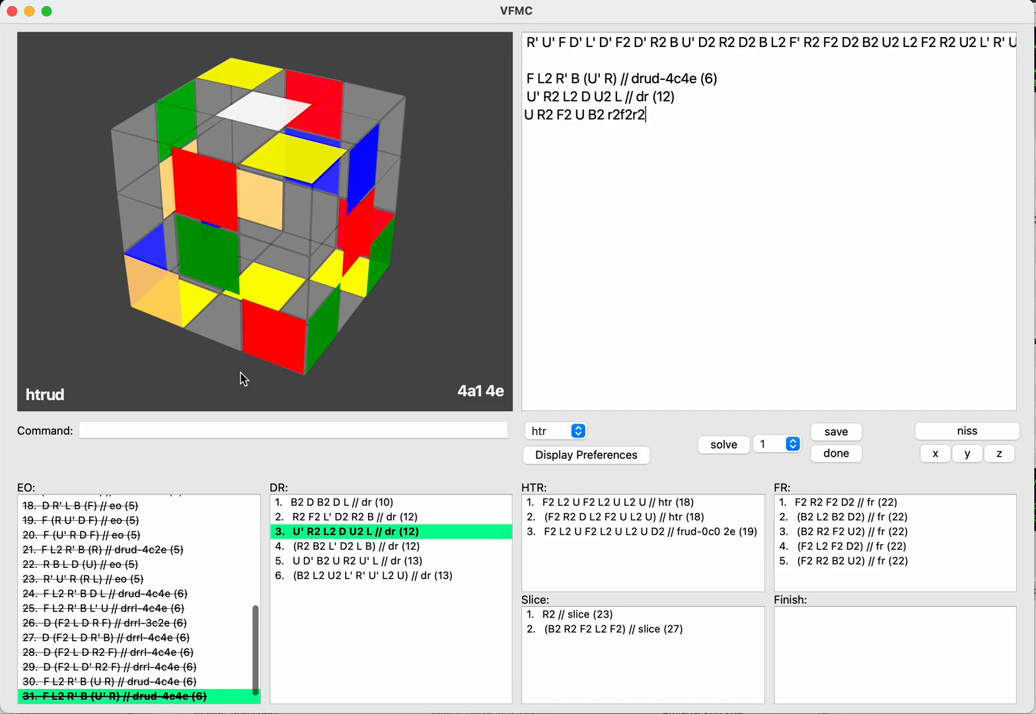
pyautogui.press('BackSpace')
pyautogui.press('BackSpace')
pyautogui.press('BackSpace')
pyautogui.press('BackSpace')
pyautogui.press('BackSpace')
pyautogui.press('BackSpace')
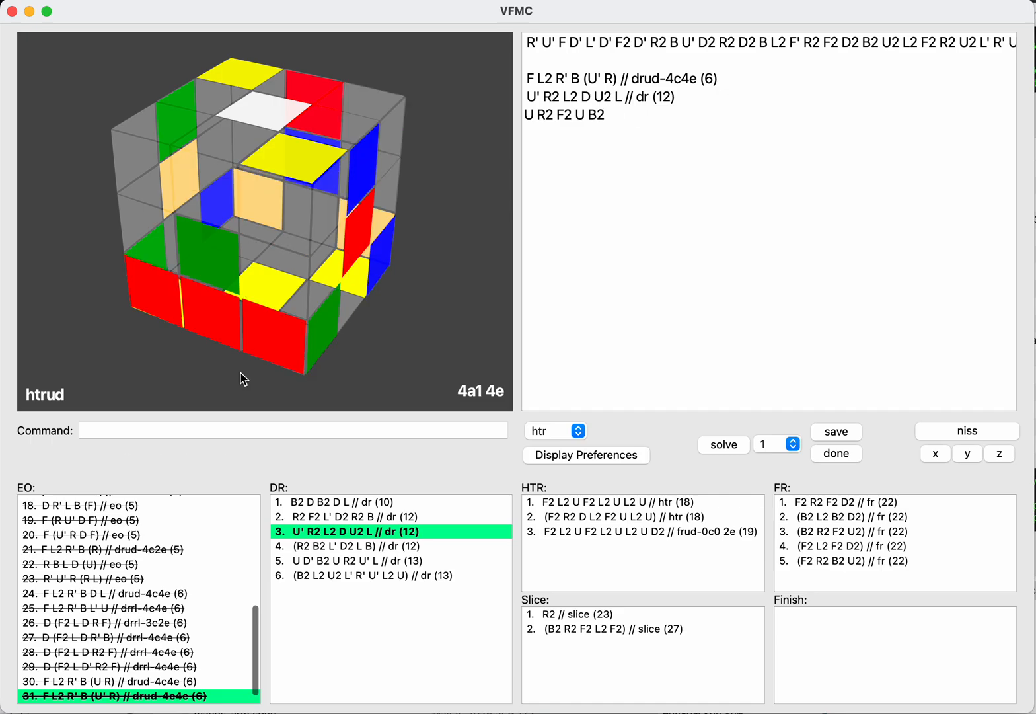
pyautogui.press('BackSpace')
pyautogui.press('BackSpace')
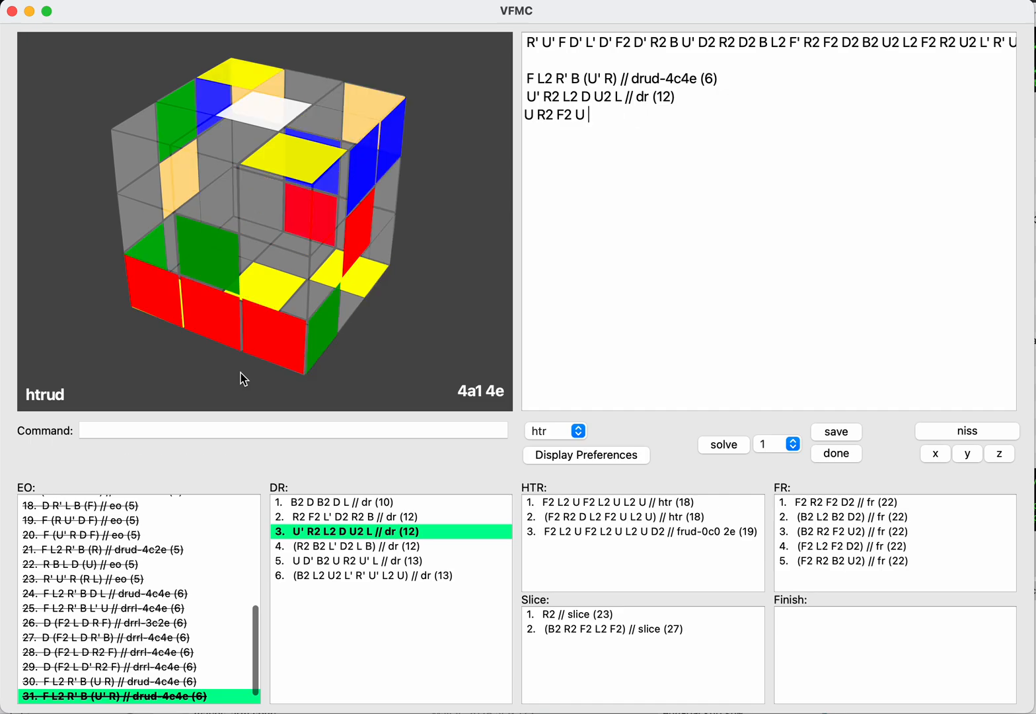
# Step: Complete the HTR line with F2 R2 B2 R2 U and save it as an HTR solution
pyautogui.write('r')
pyautogui.press('BackSpace')
pyautogui.write('f2r2b2')
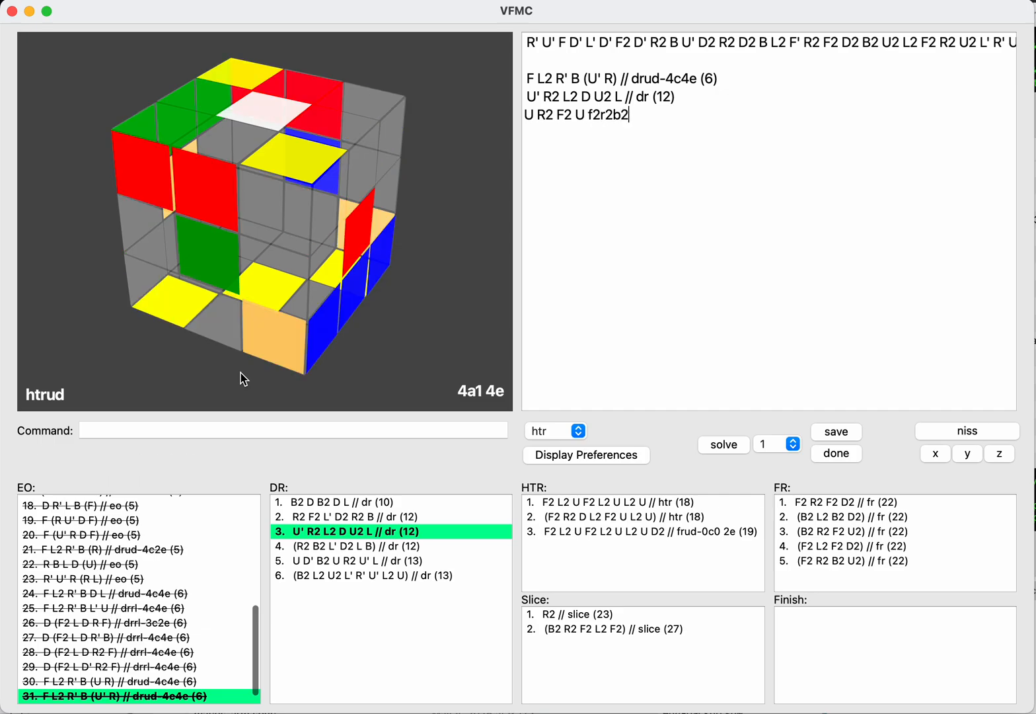
pyautogui.write('r2u')
pyautogui.press('Return')
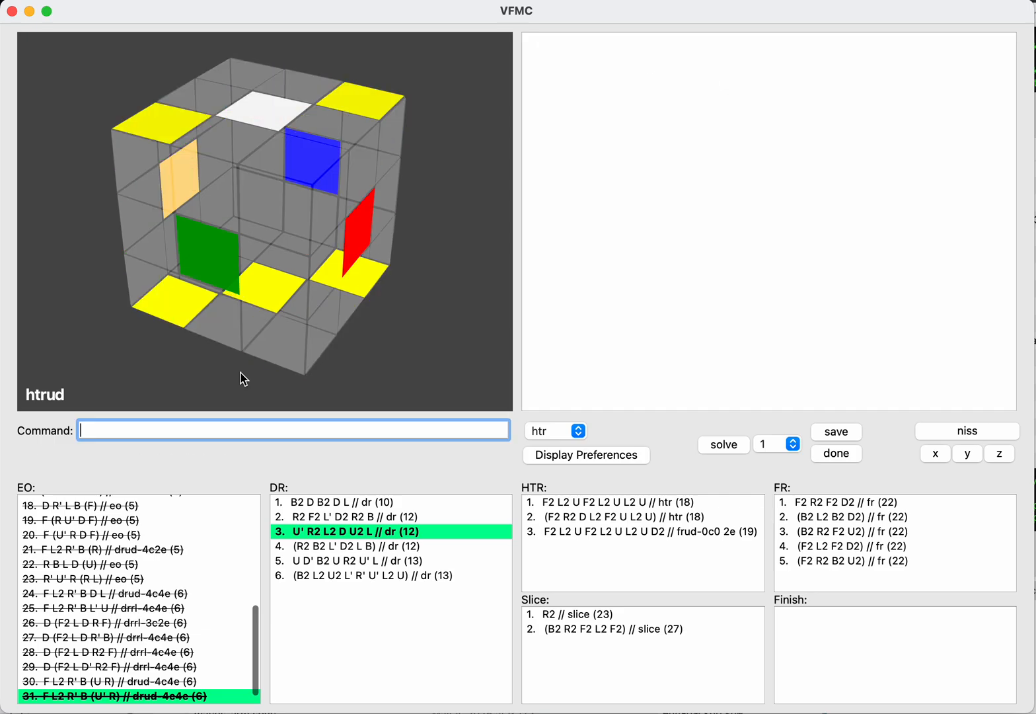
pyautogui.write('save')
pyautogui.press('Return')
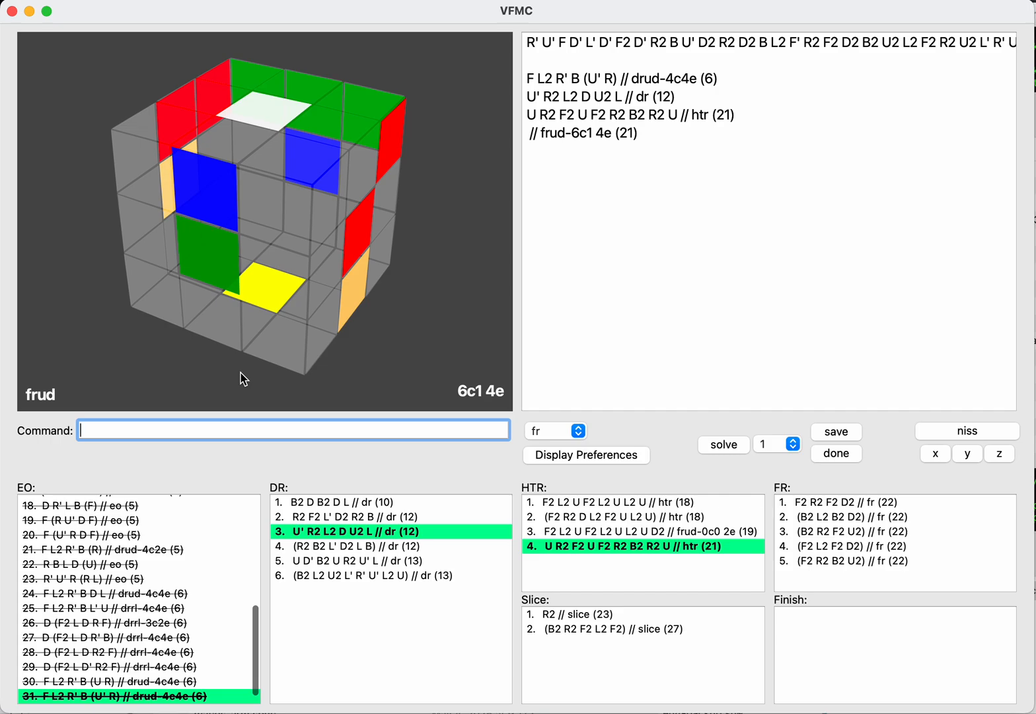
# Step: Enter R2 U2 after the HTR and save it as an FR solution
pyautogui.press('Tab')
pyautogui.press('Return')
pyautogui.write('r2')
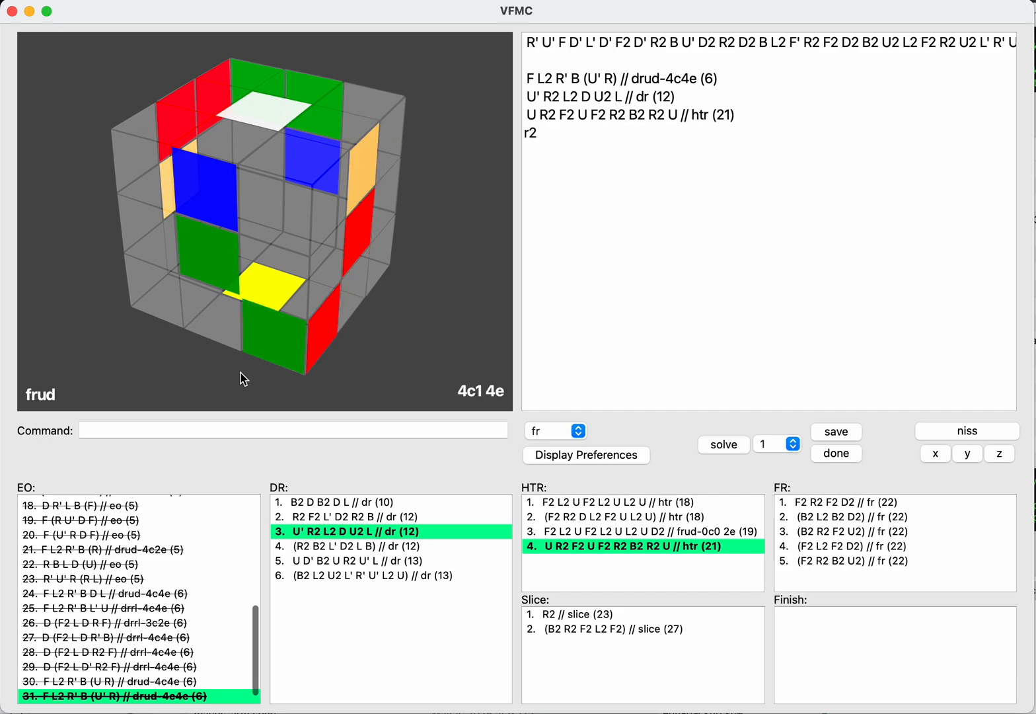
pyautogui.write('u2')
pyautogui.press('Return')
pyautogui.write('save')
pyautogui.press('Return')
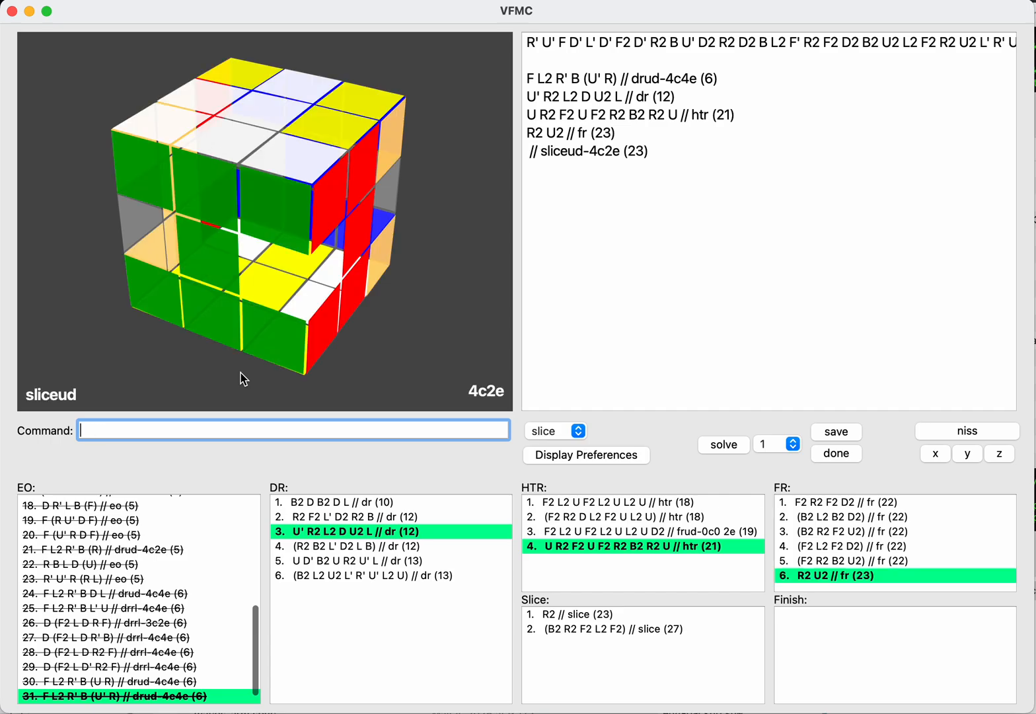
# Step: Try R2 as a slice continuation of the FR, and clear the line again
pyautogui.press('Tab')
pyautogui.press('Return')
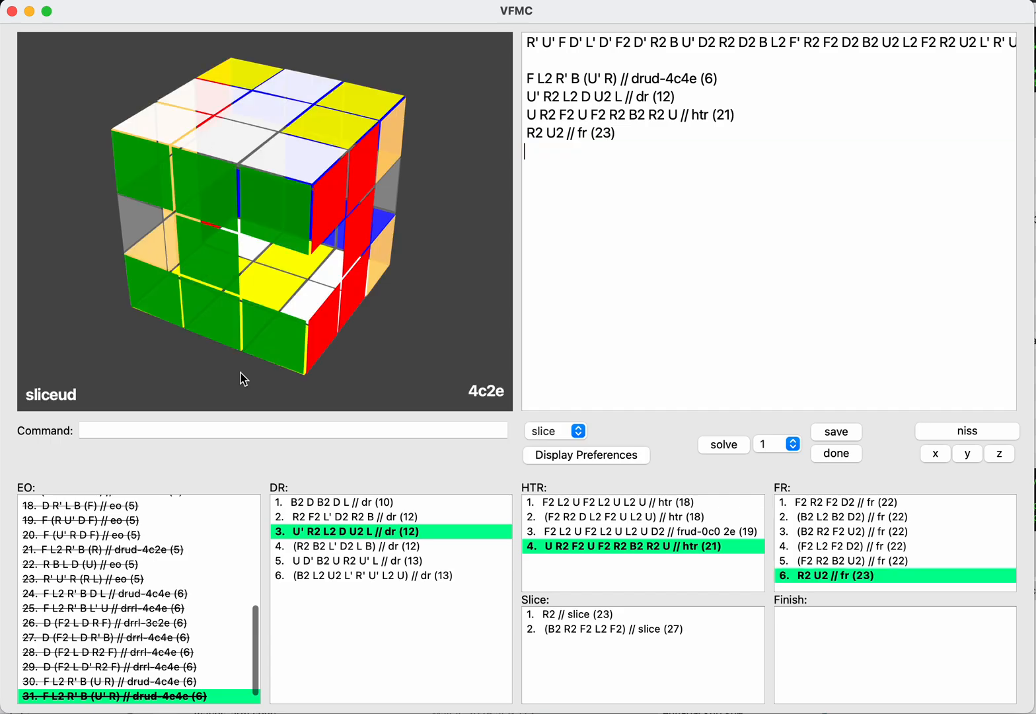
pyautogui.write('r2')
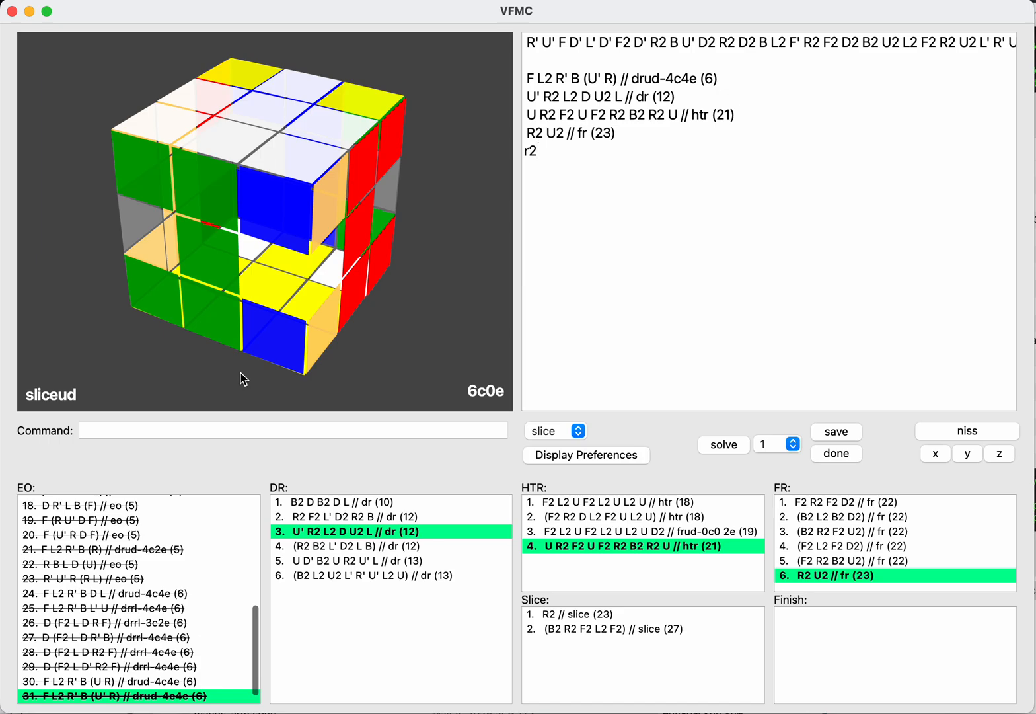
pyautogui.press('super+a')
pyautogui.press('BackSpace')
pyautogui.press('Return')
# Step: Load the saved slice solution R2 (23) as the current solution
pyautogui.press('Down')
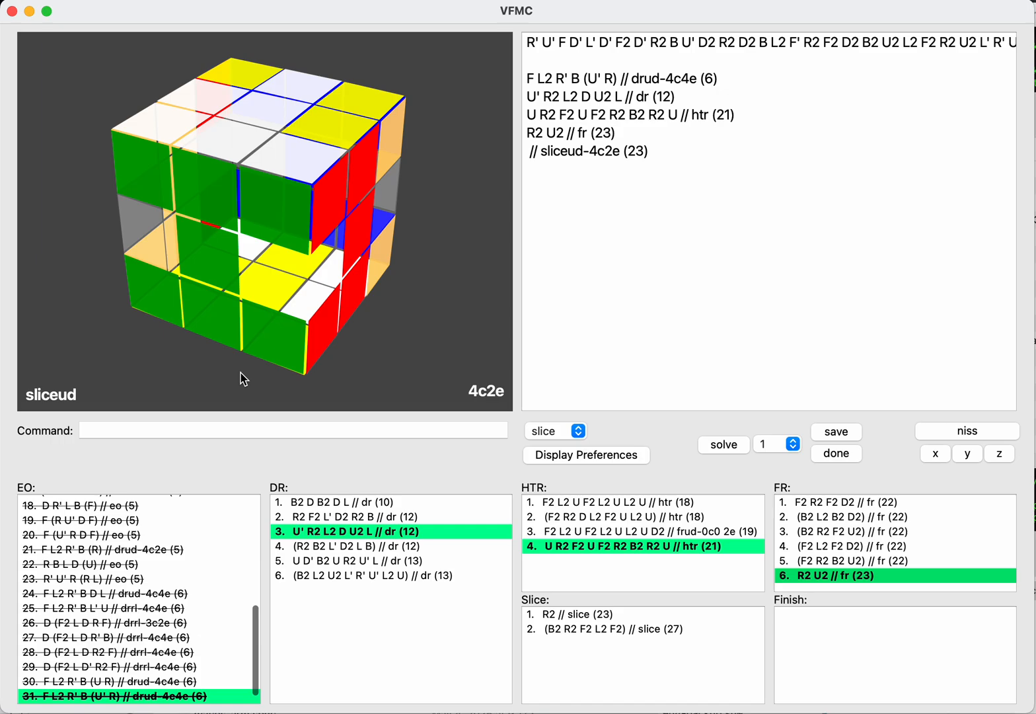
pyautogui.press('Right')
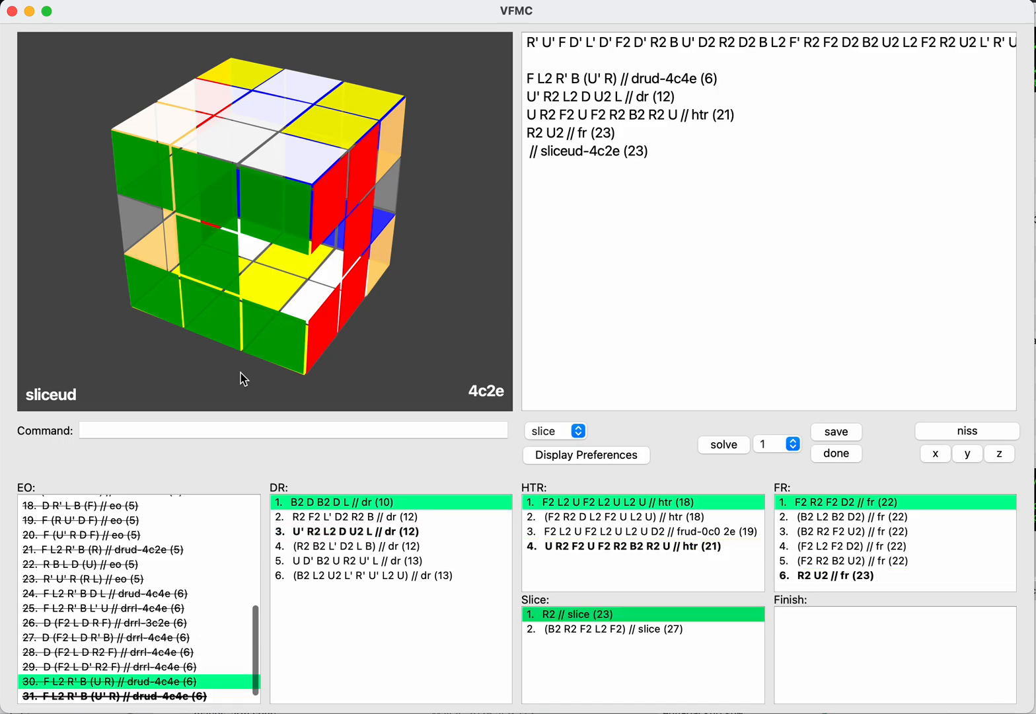
pyautogui.press('Down')
pyautogui.press('Up')
pyautogui.press('Right')
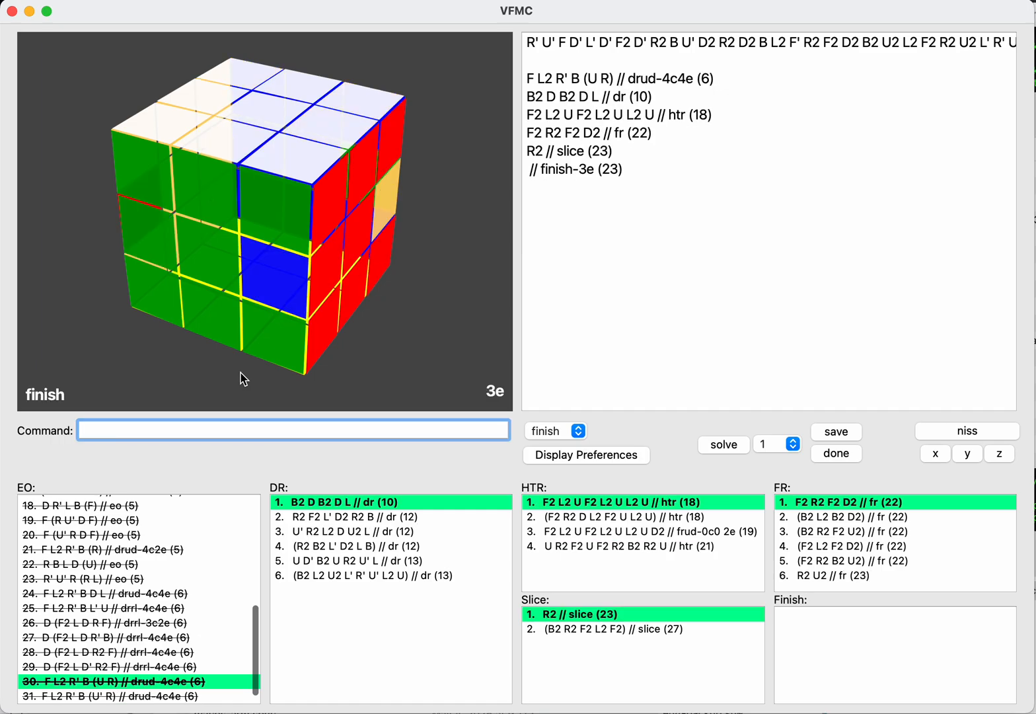
# Step: Browse the saved slice, FR, HTR and DR solutions to compare which lines belong together
pyautogui.press('Down')
pyautogui.press('Up')
pyautogui.press('Up')
pyautogui.press('Left')
pyautogui.press('Down')
pyautogui.press('Down')
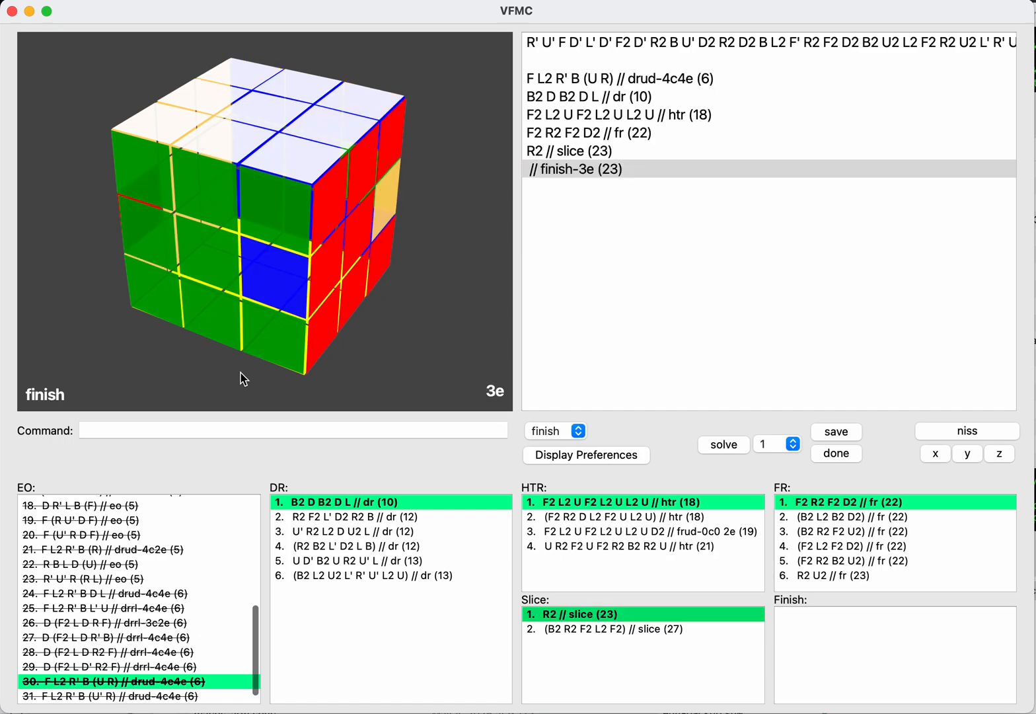
pyautogui.press('Up')
pyautogui.press('Up')
pyautogui.press('Left')
pyautogui.press('Left')
pyautogui.press('Left')
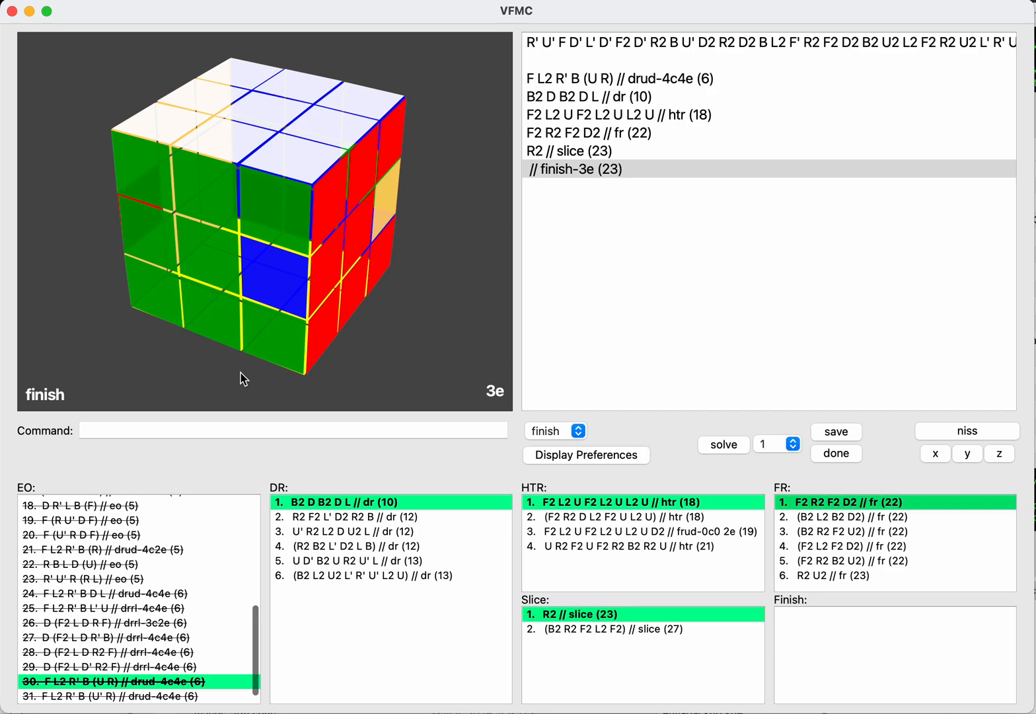
pyautogui.press('Left')
pyautogui.press('Left')
pyautogui.press('Down')
pyautogui.press('Down')
pyautogui.press('Down')
pyautogui.press('Down')
pyautogui.press('Down')
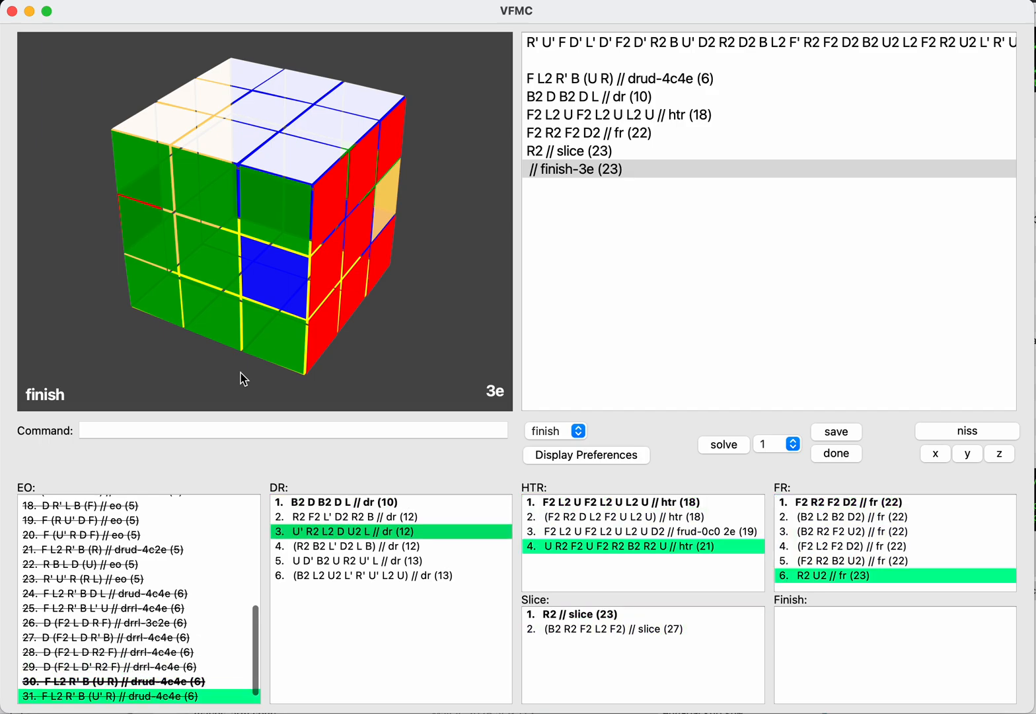
pyautogui.press('Up')
pyautogui.press('Up')
pyautogui.press('Up')
pyautogui.press('Up')
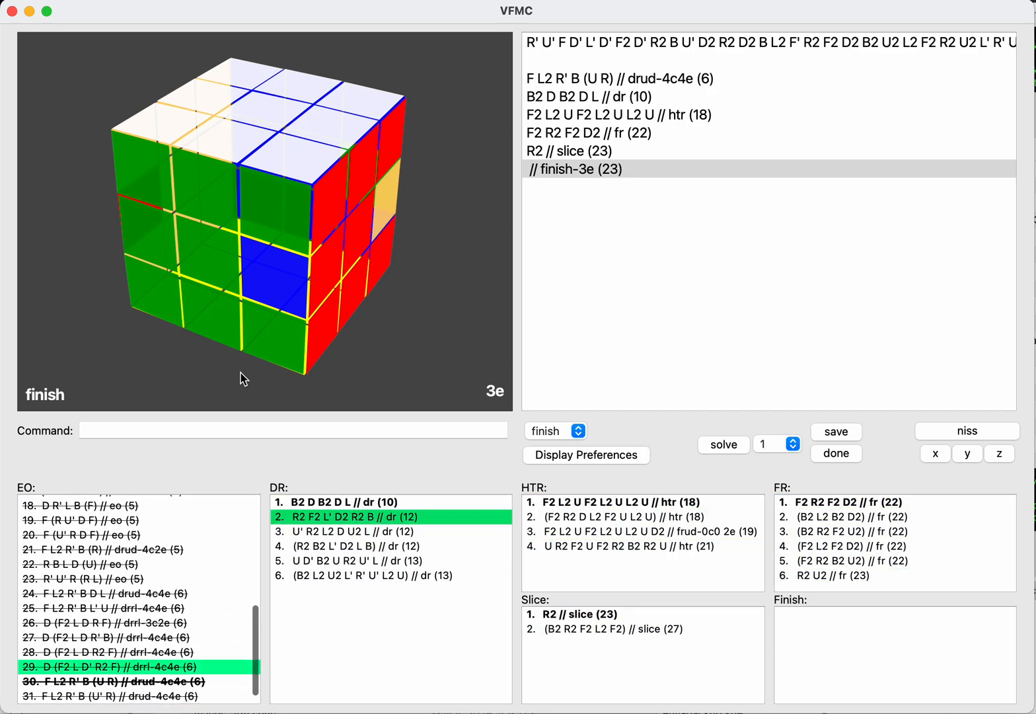
# Step: Step through the saved DR solutions to examine which EO, HTR, FR and slice lines belong to each
pyautogui.press('Down')
pyautogui.press('Down')
pyautogui.press('Down')
pyautogui.press('Up')
pyautogui.press('Up')
pyautogui.press('Up')
pyautogui.press('Up')
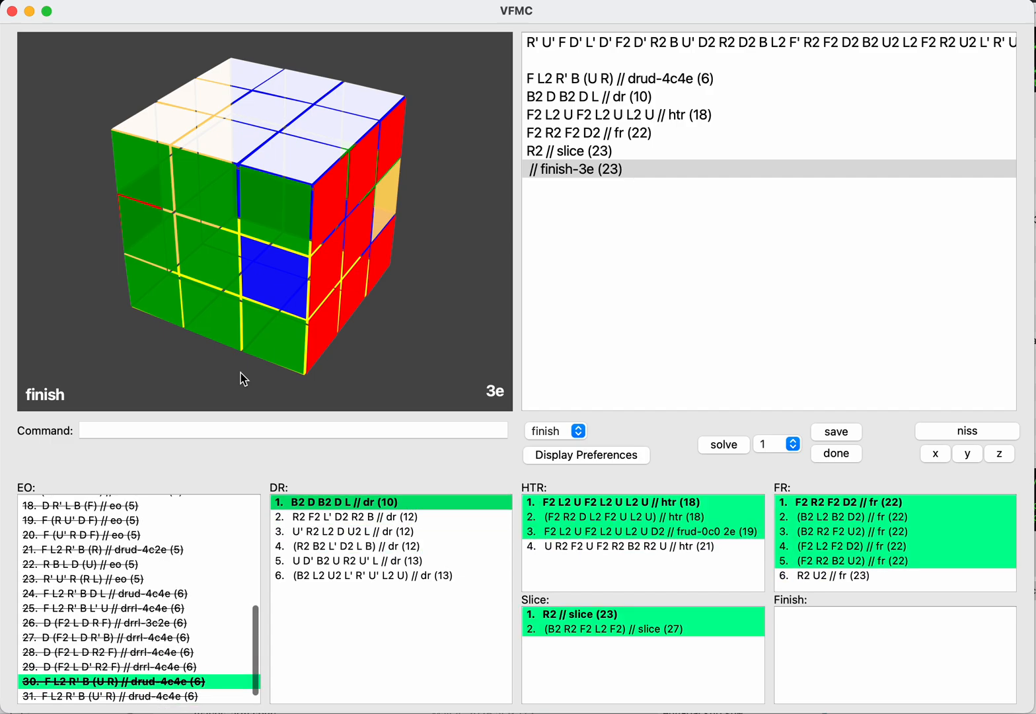
pyautogui.press('Down')
pyautogui.press('Down')
pyautogui.press('Down')
pyautogui.press('Down')
pyautogui.press('Down')
pyautogui.press('Up')
pyautogui.press('Up')
pyautogui.press('Up')
pyautogui.press('Up')
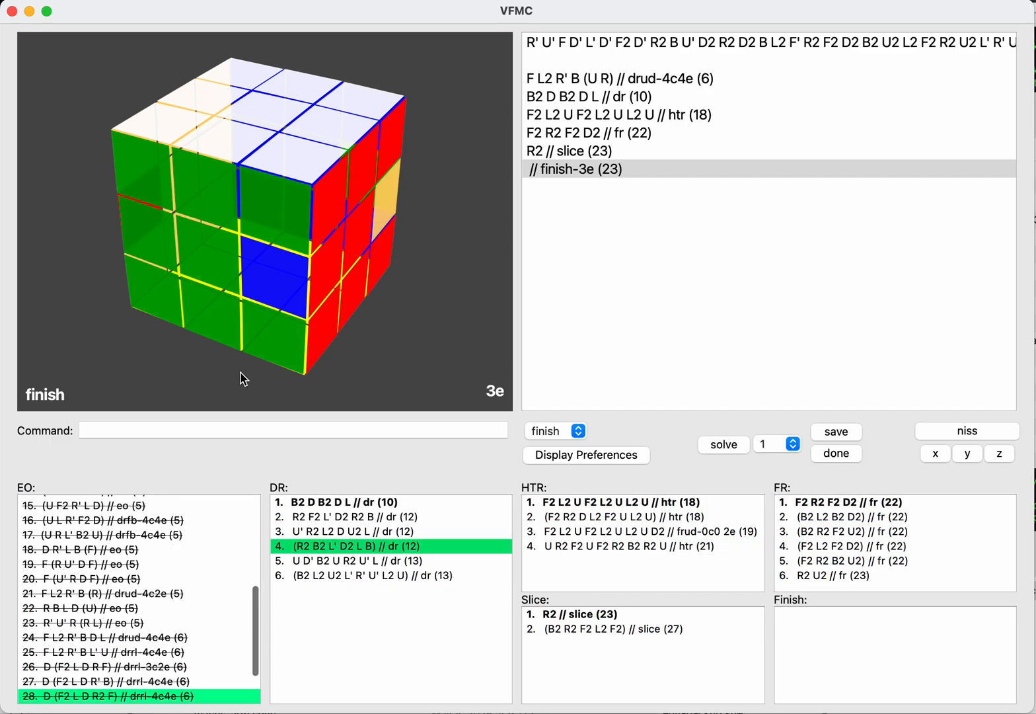
pyautogui.press('Up')
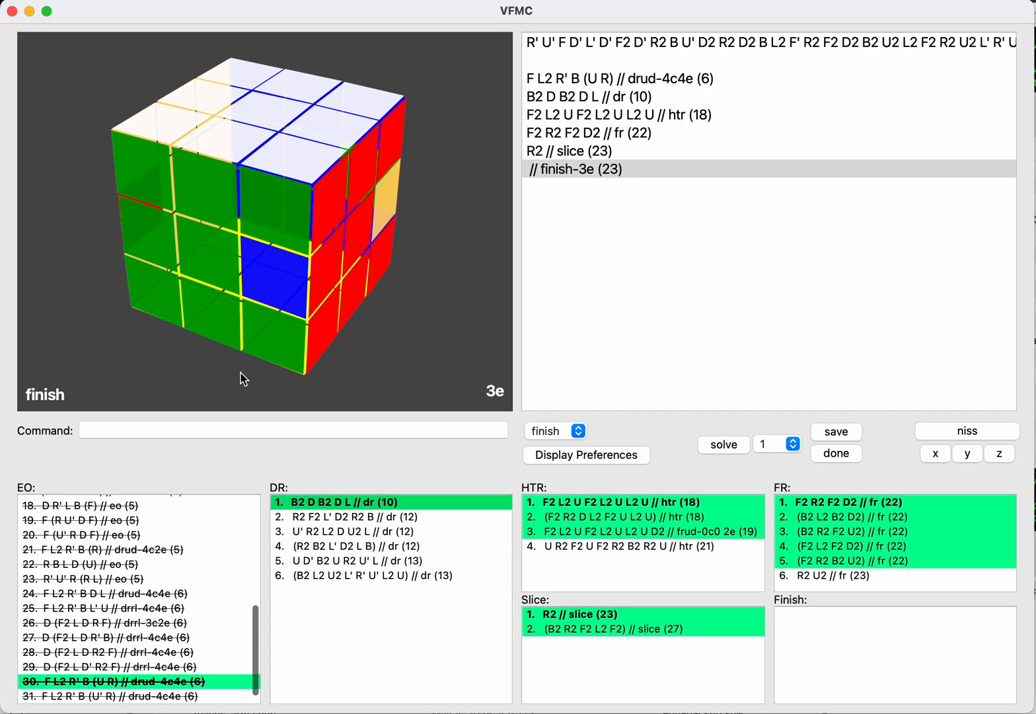
pyautogui.press('Down')
pyautogui.press('Down')
pyautogui.press('Down')
pyautogui.press('Down')
pyautogui.press('Down')
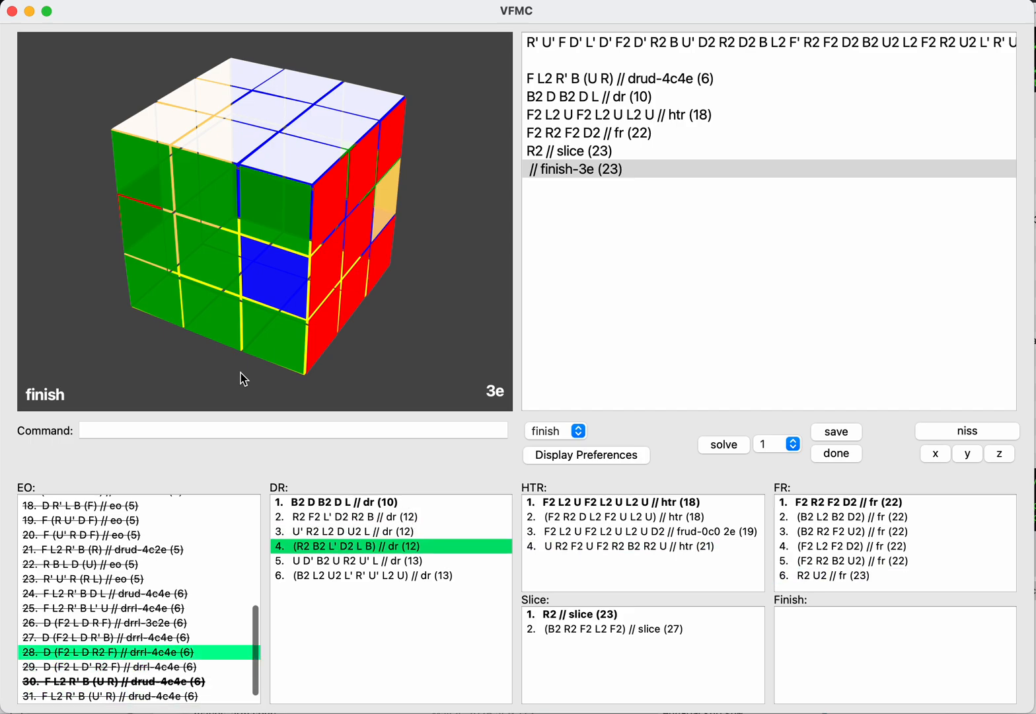
pyautogui.press('Up')
pyautogui.press('Up')
pyautogui.press('Up')
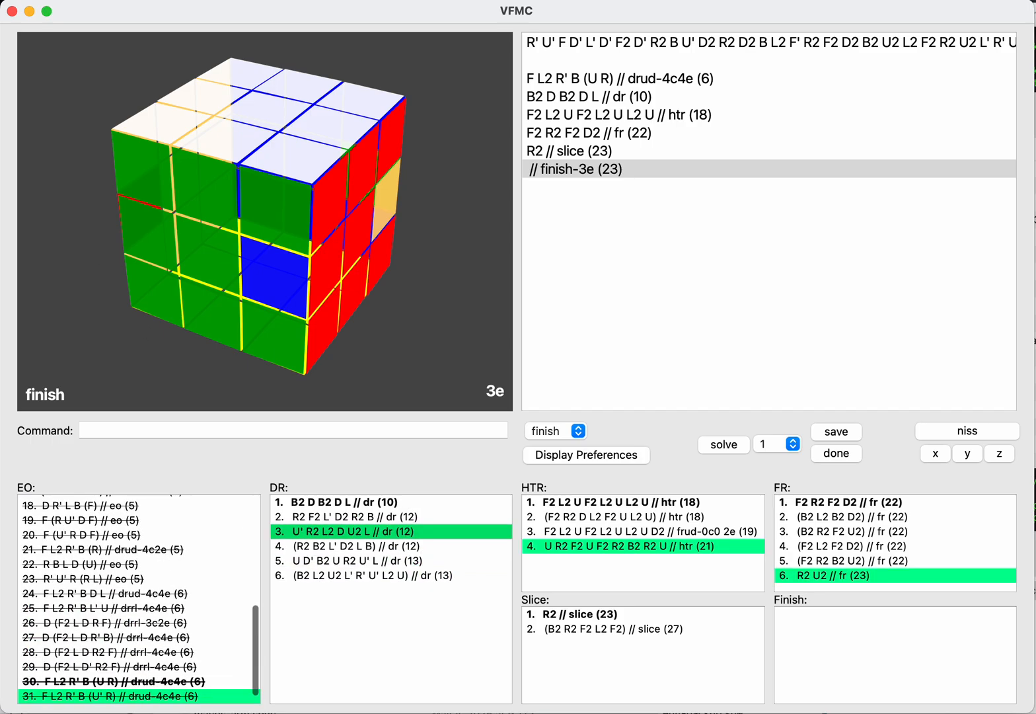
# Step: Save the session in the VFMC folder as run-through.vfmc
pyautogui.click(108, 0)
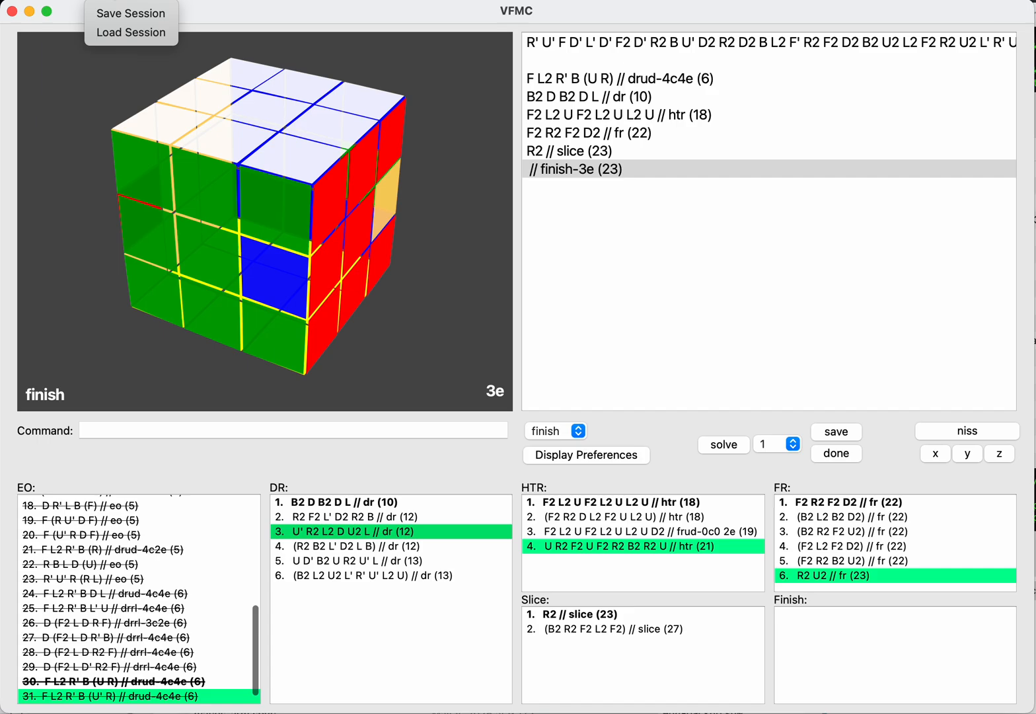
pyautogui.click(109, 13)
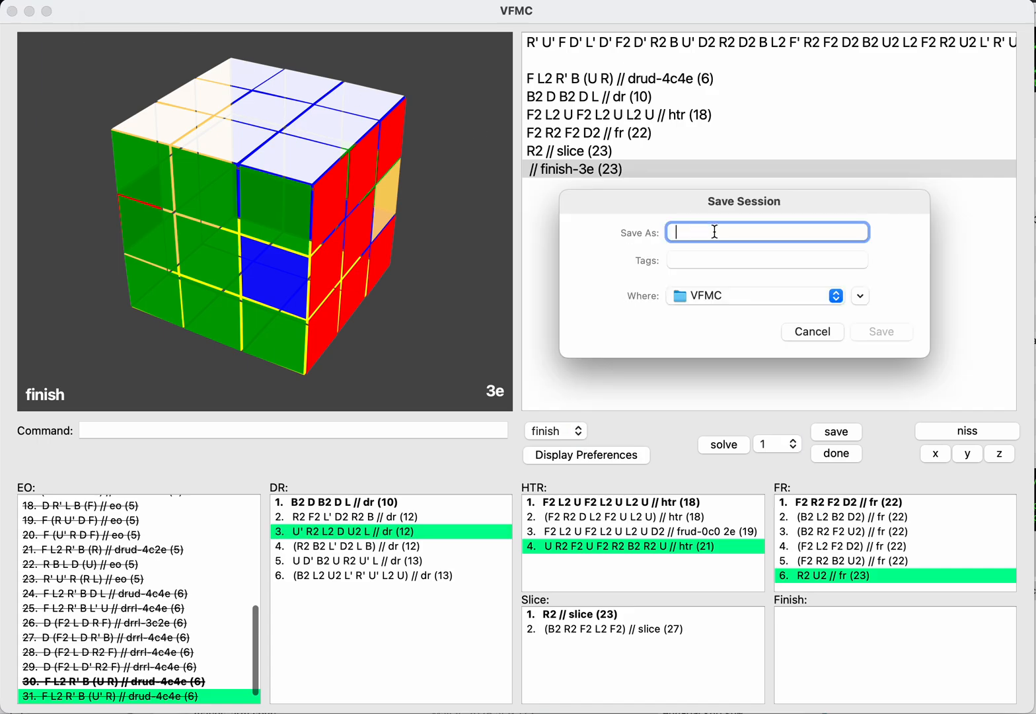
pyautogui.write('run-throug')
pyautogui.write('h.vfmc')
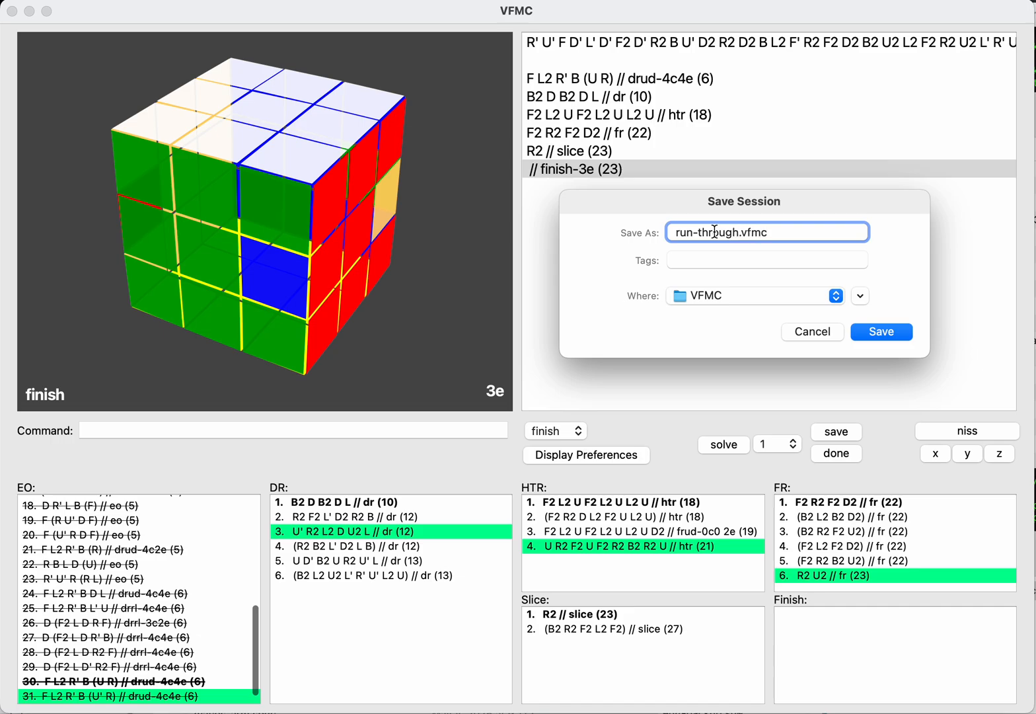
pyautogui.click(882, 332)
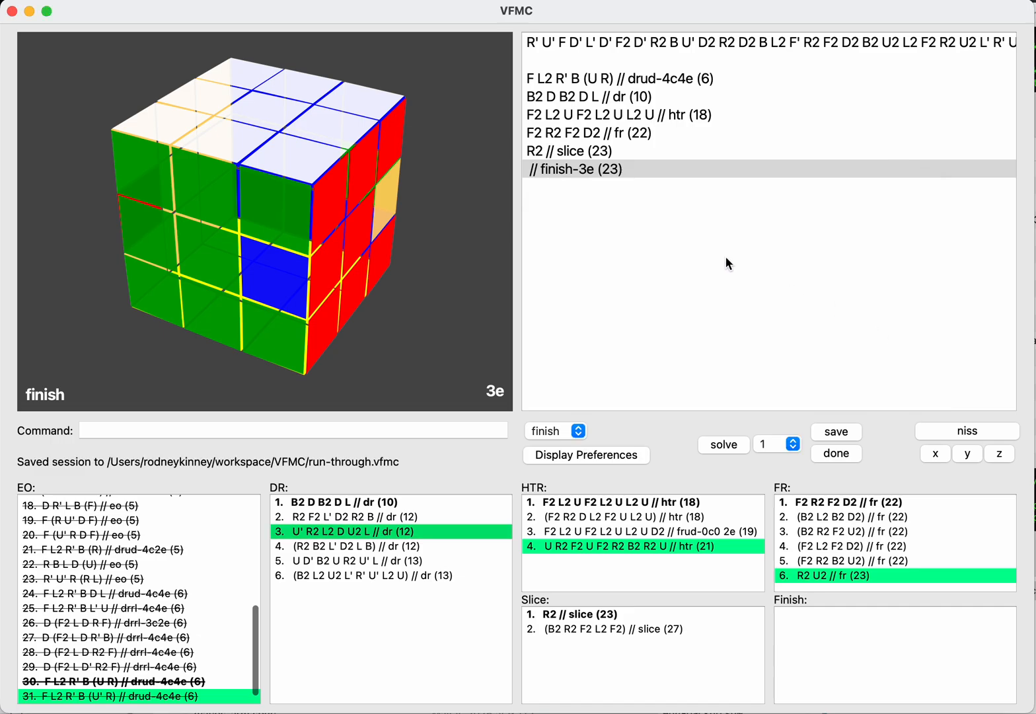